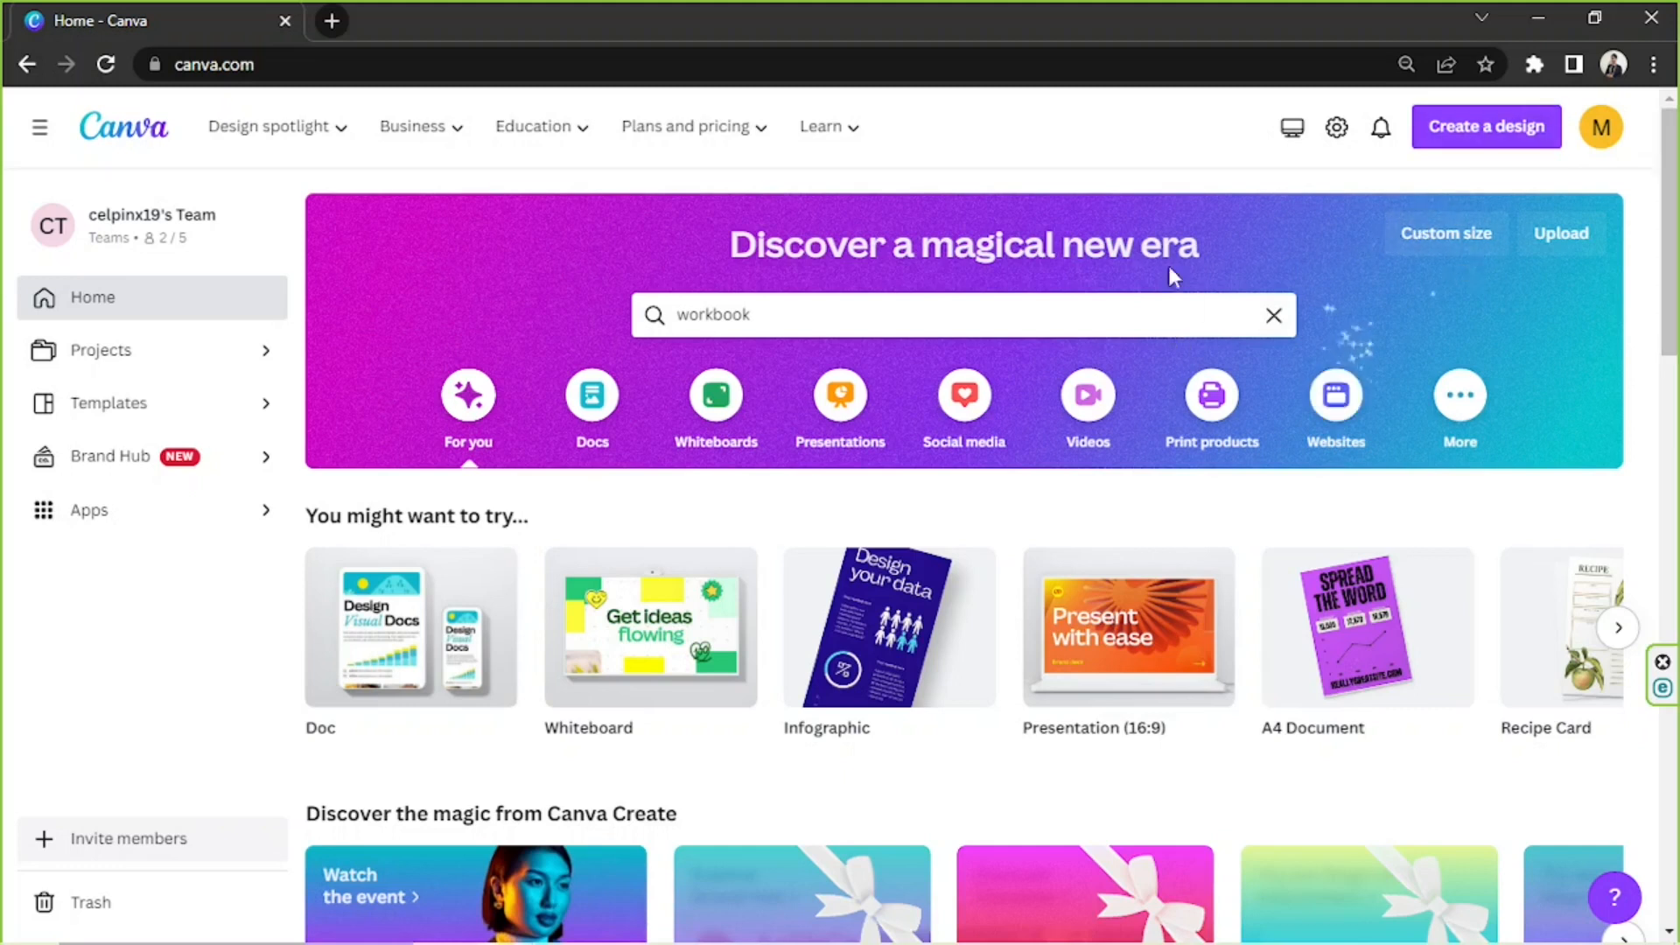
# Show all template results for the "workbook" search
pyautogui.click(1024, 313)
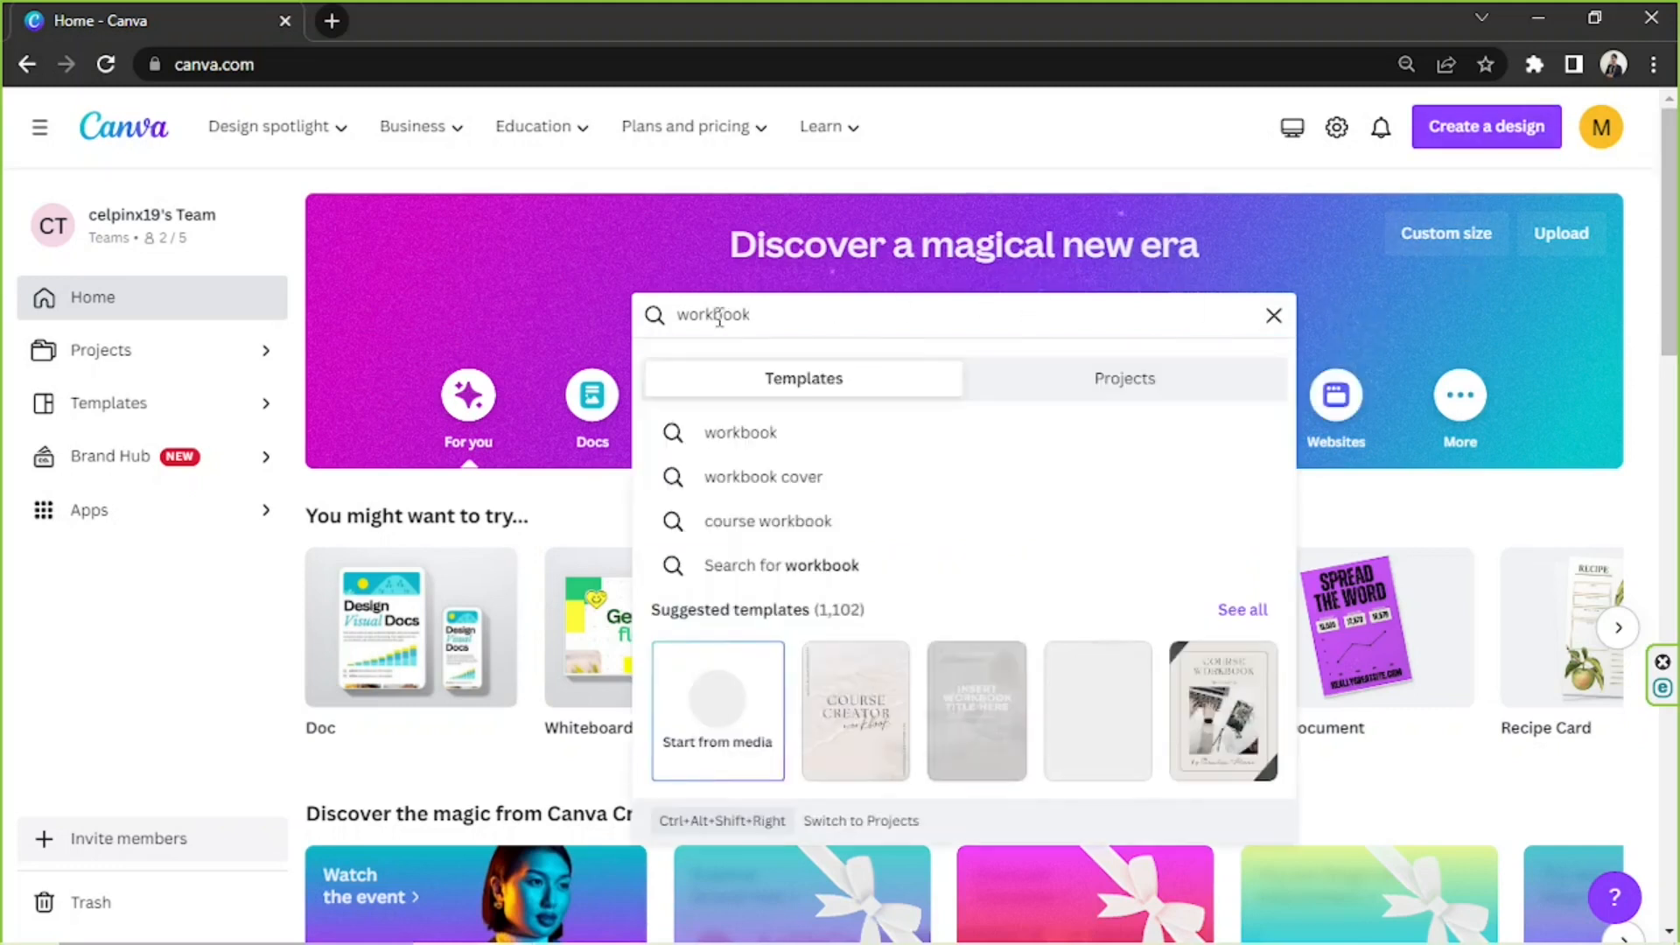
pyautogui.doubleClick(718, 315)
pyautogui.click(825, 321)
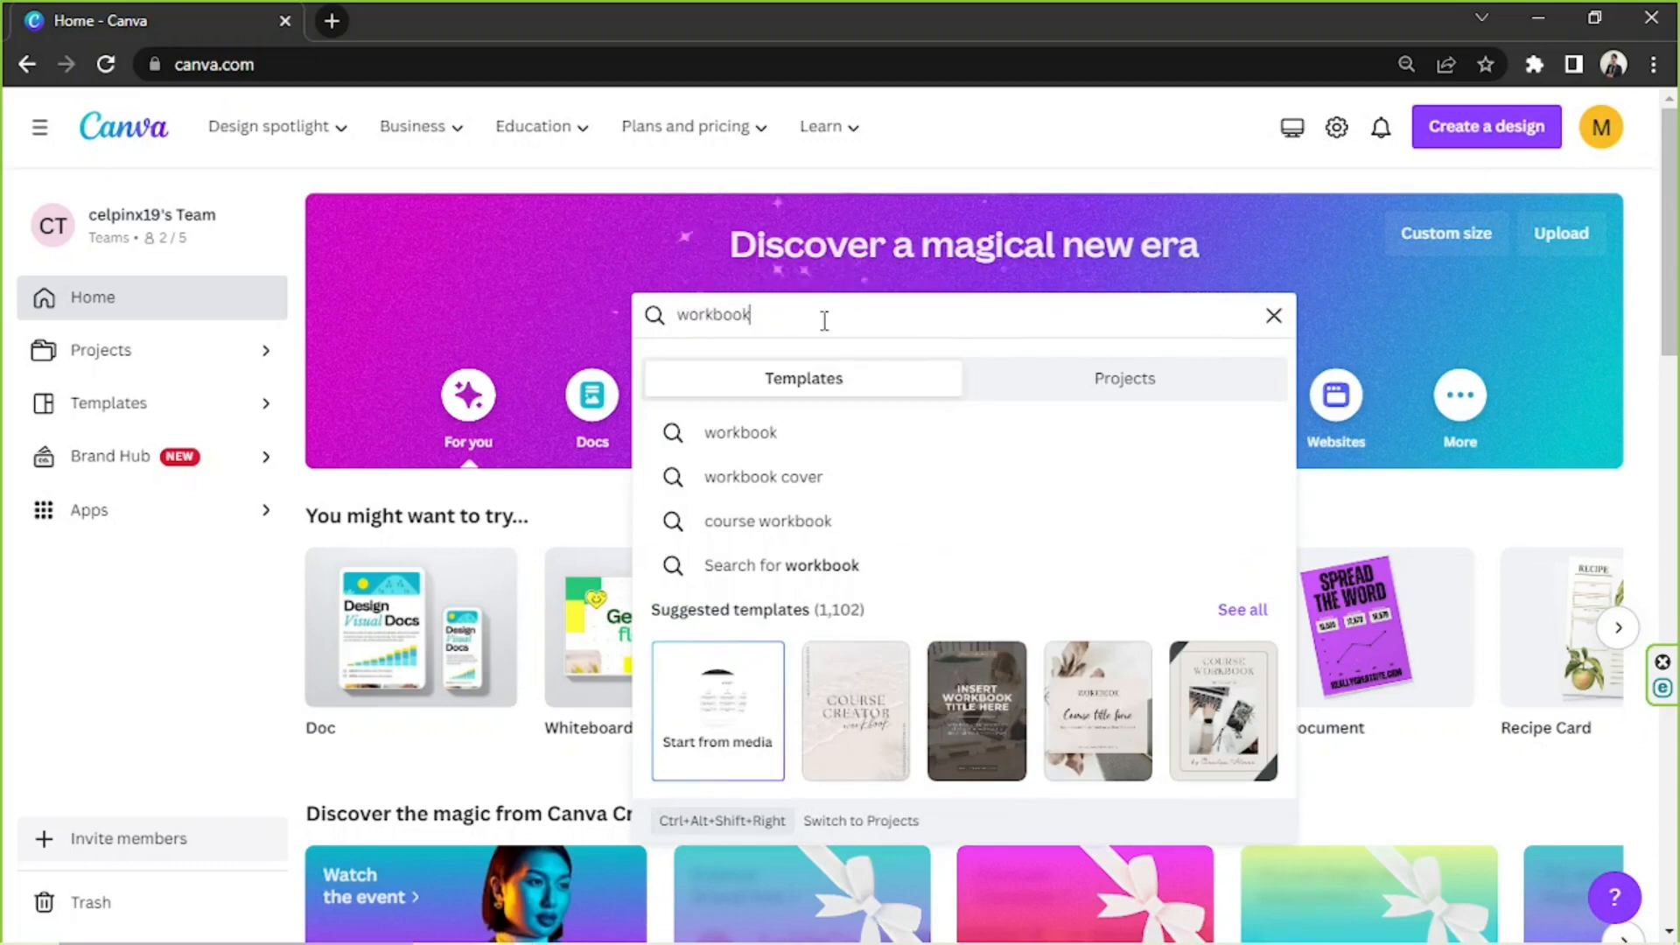
pyautogui.click(1265, 617)
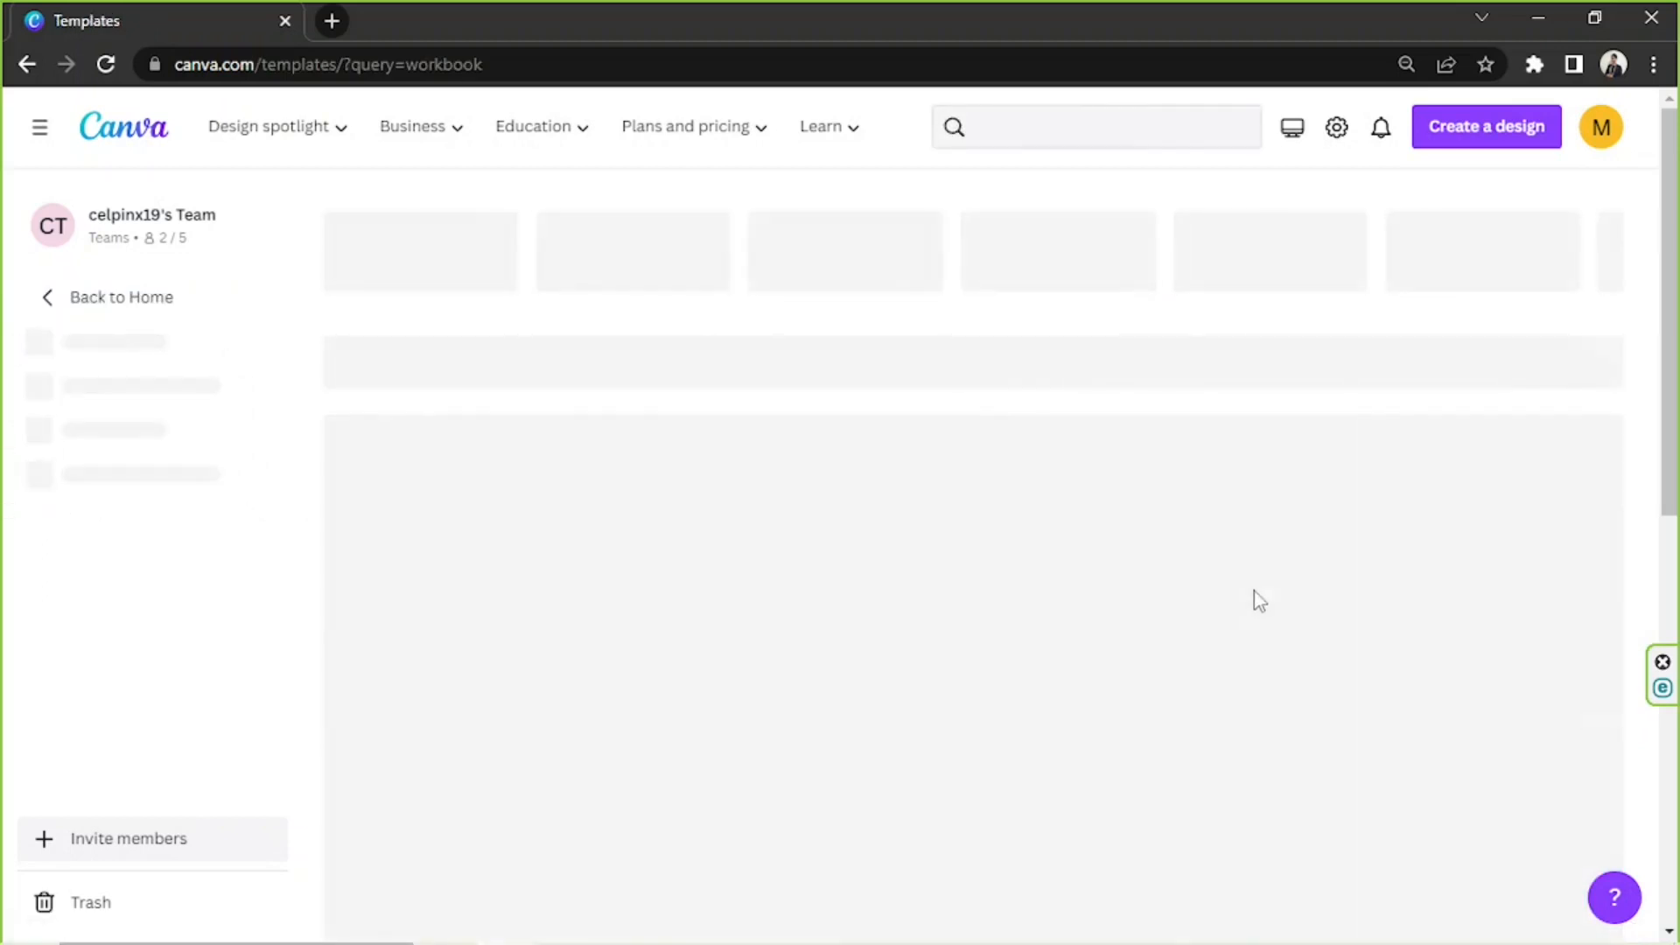
# Open the Minimal Coach Dedicated Notes Space Workbook Worksheet template for customizing
pyautogui.scroll(-3, 1446, 438)
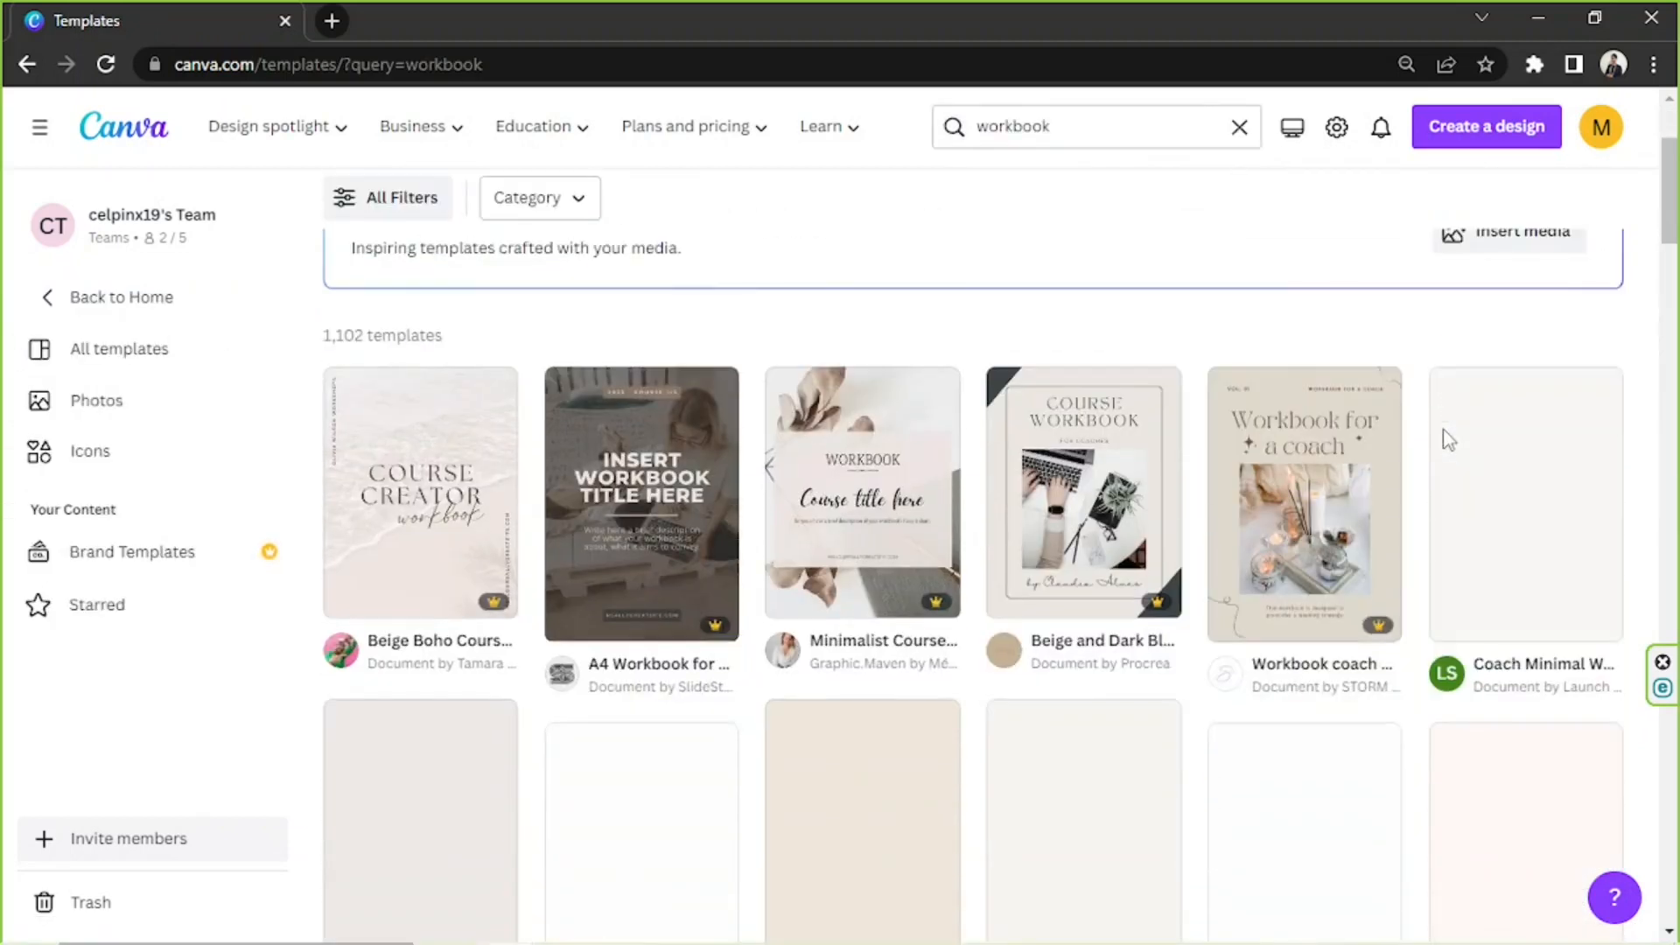
pyautogui.scroll(-3, 1446, 438)
pyautogui.scroll(-3, 1448, 420)
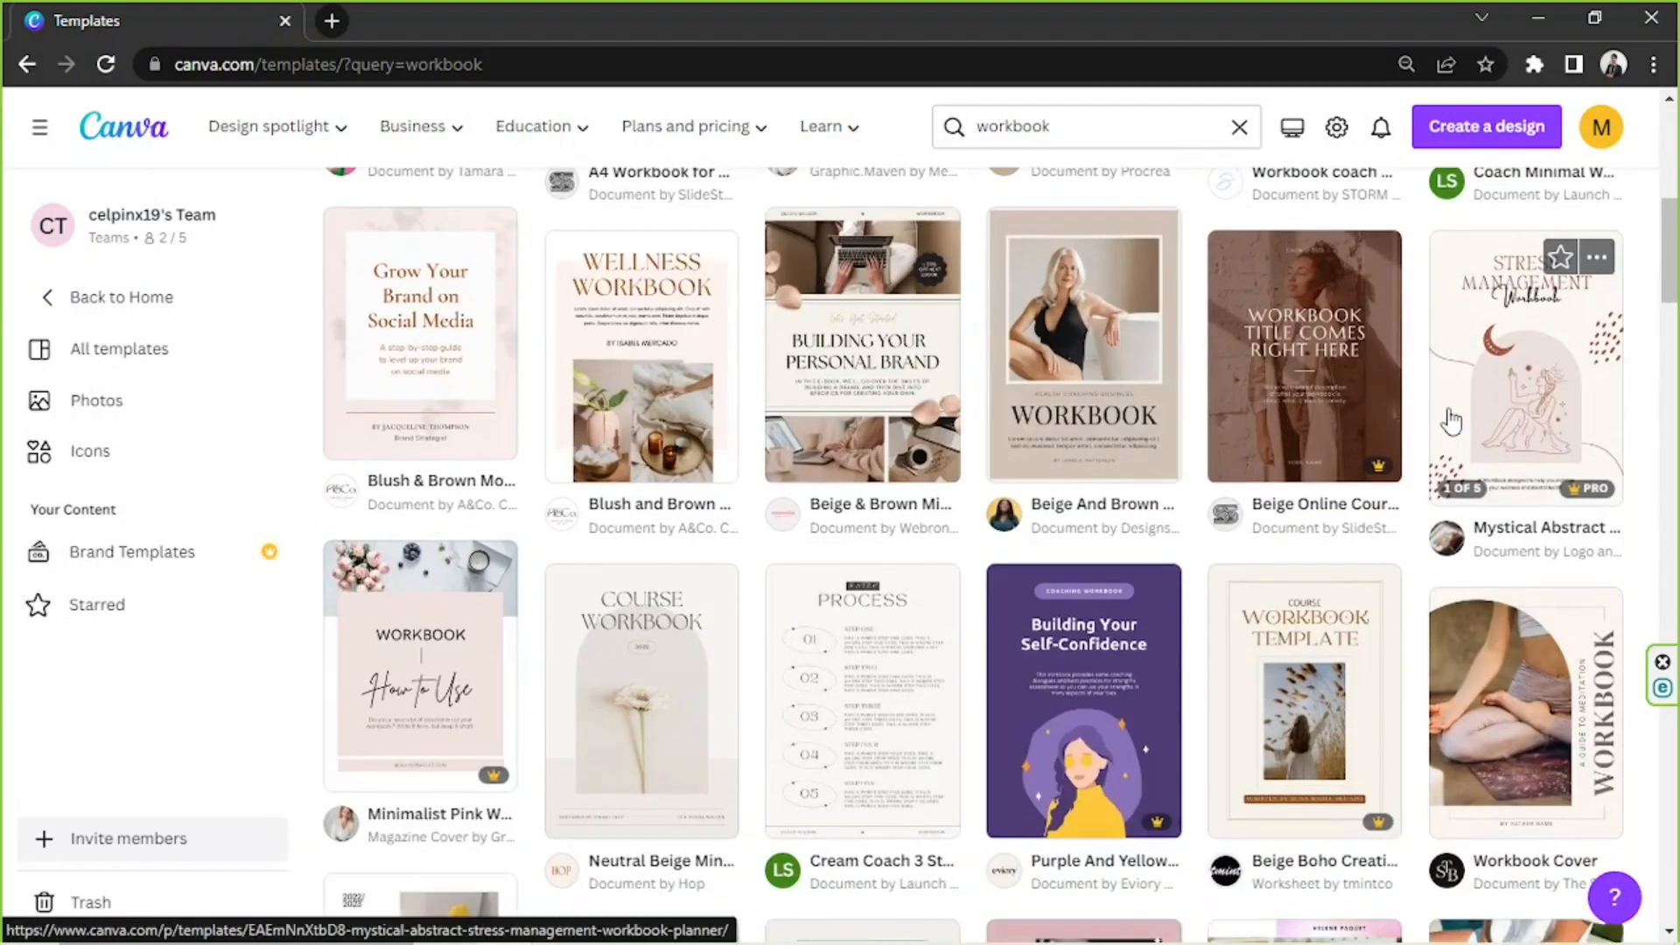
pyautogui.scroll(-4, 1451, 421)
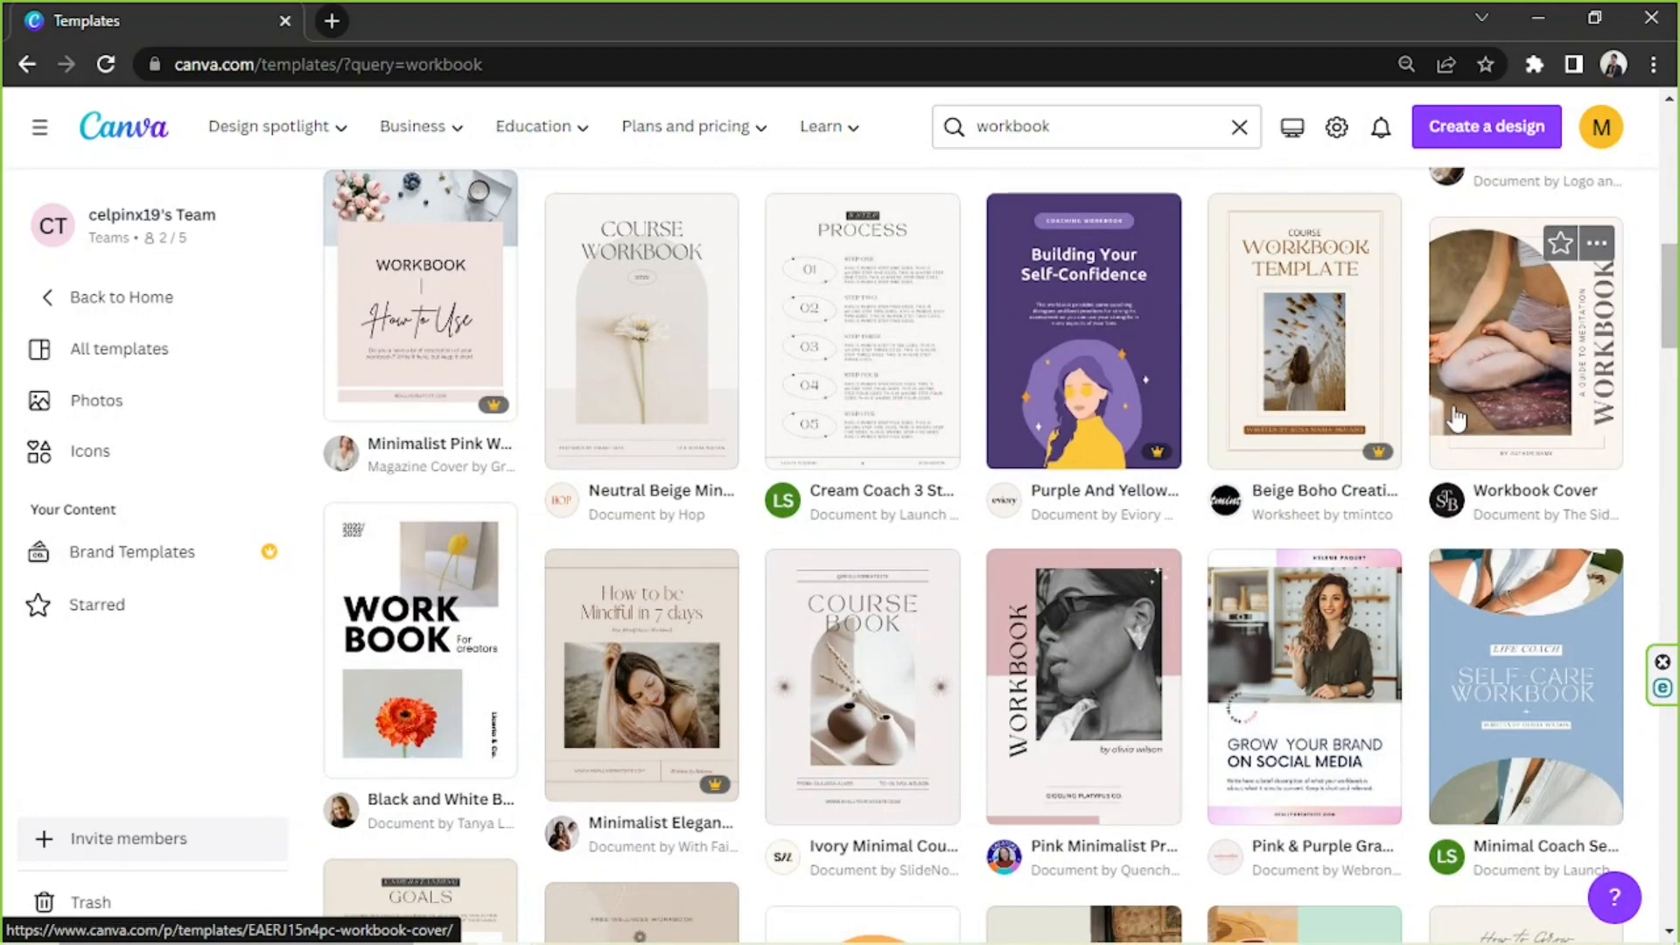
pyautogui.scroll(-4, 1453, 416)
pyautogui.scroll(-11, 1454, 404)
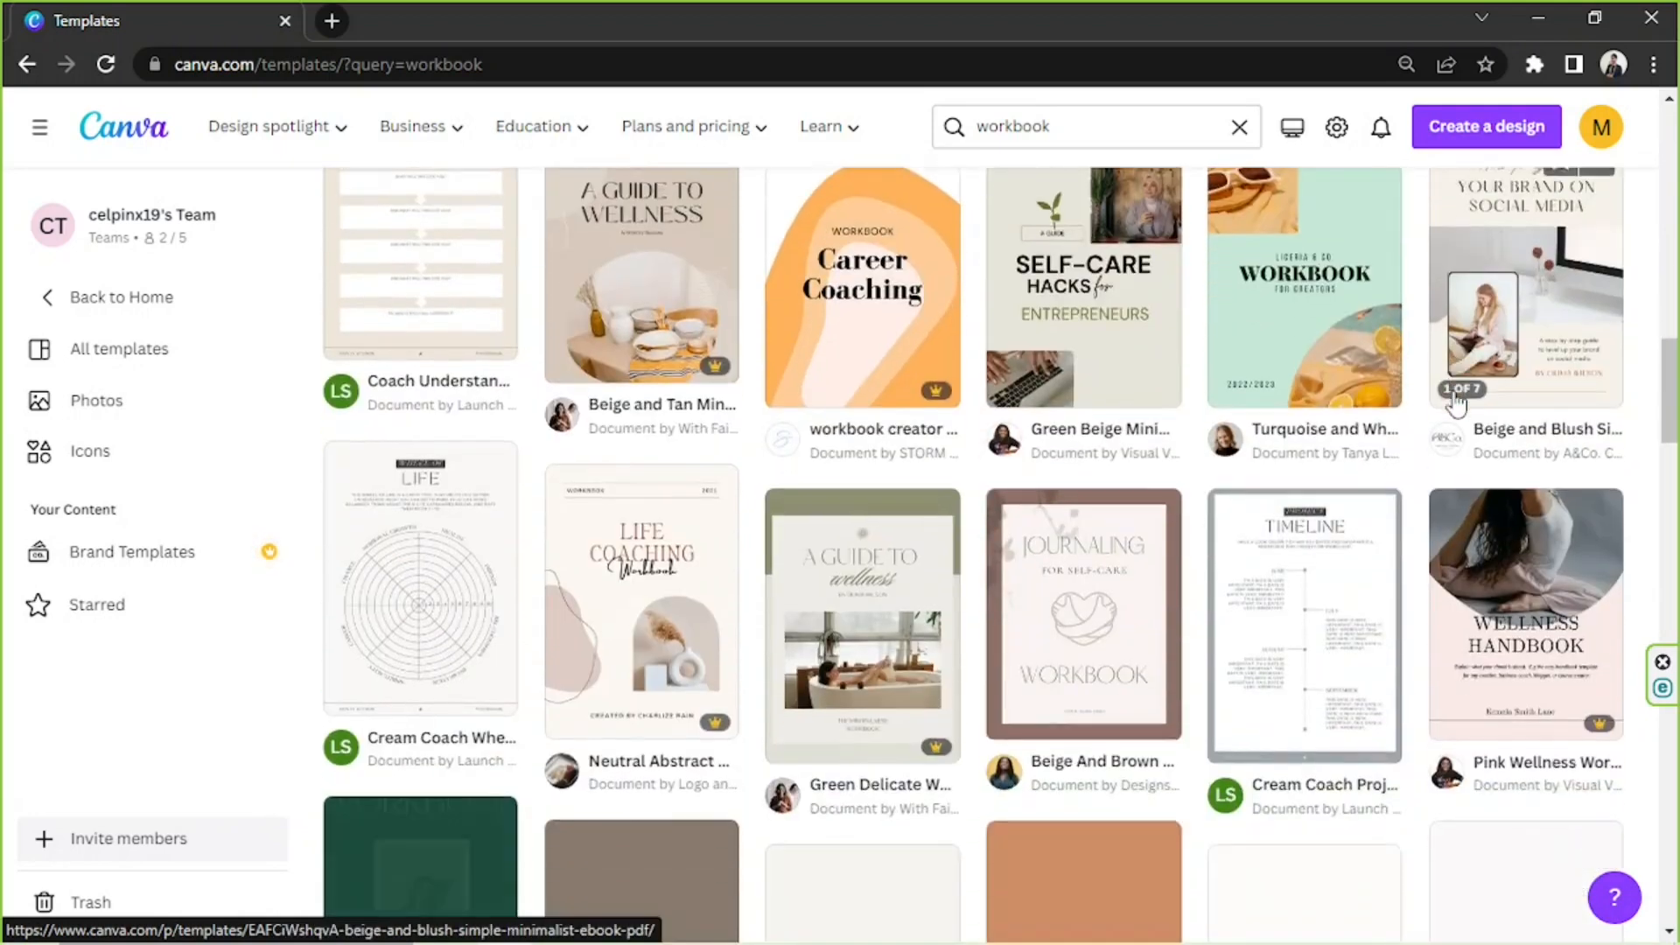
pyautogui.scroll(-1, 1454, 401)
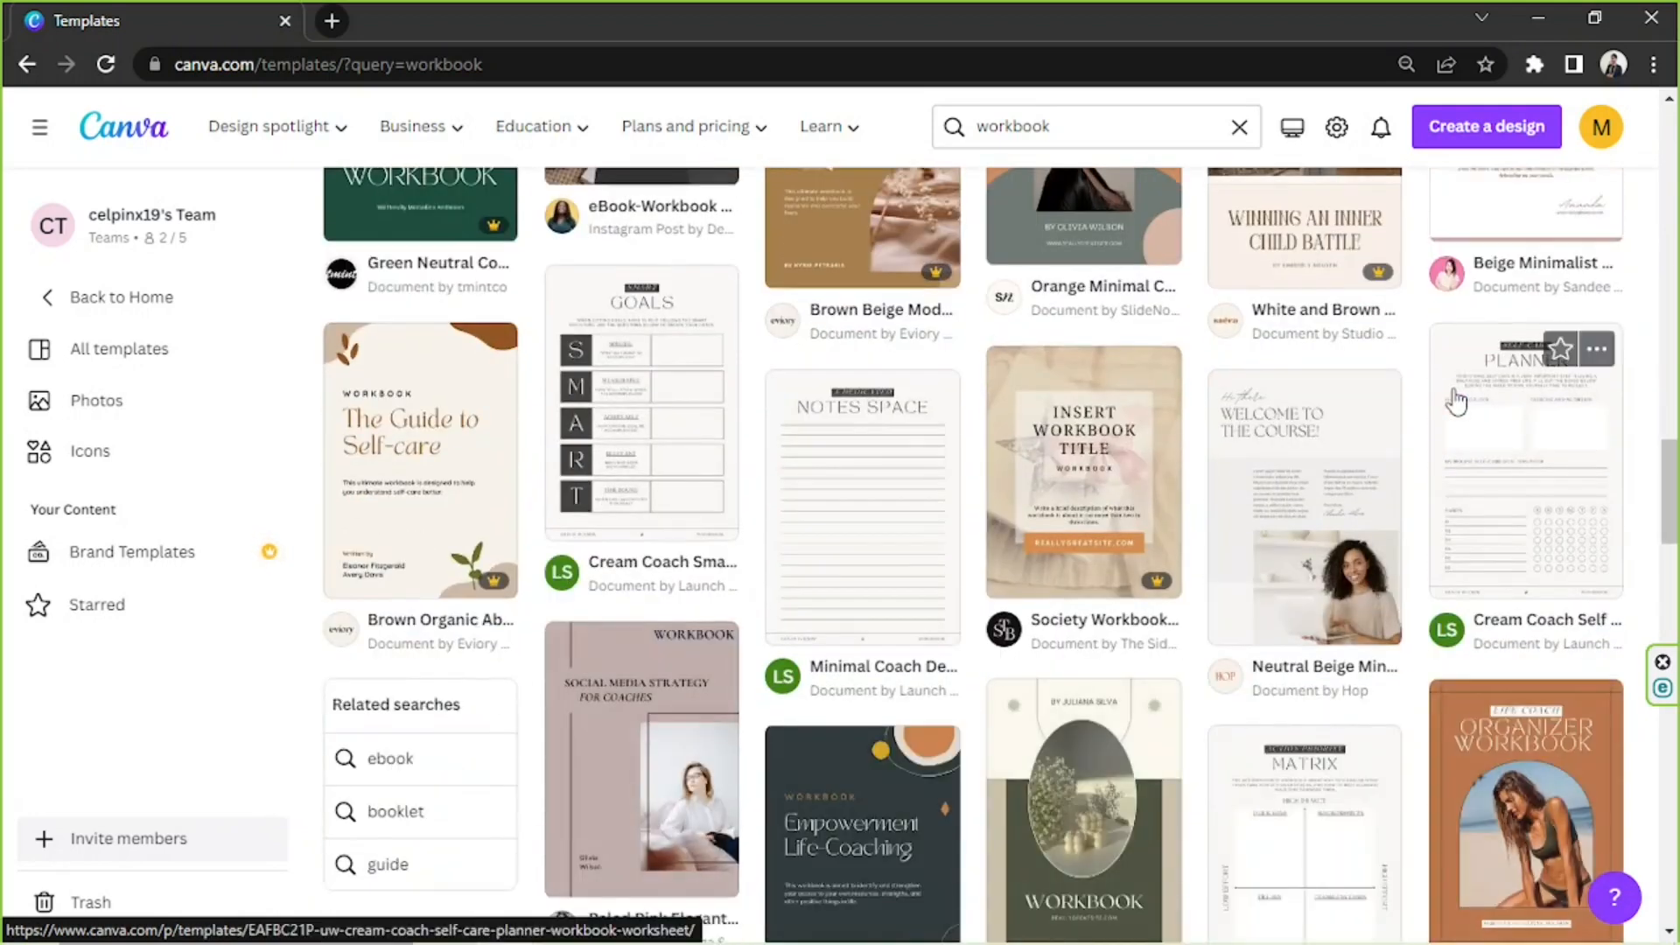
pyautogui.click(887, 530)
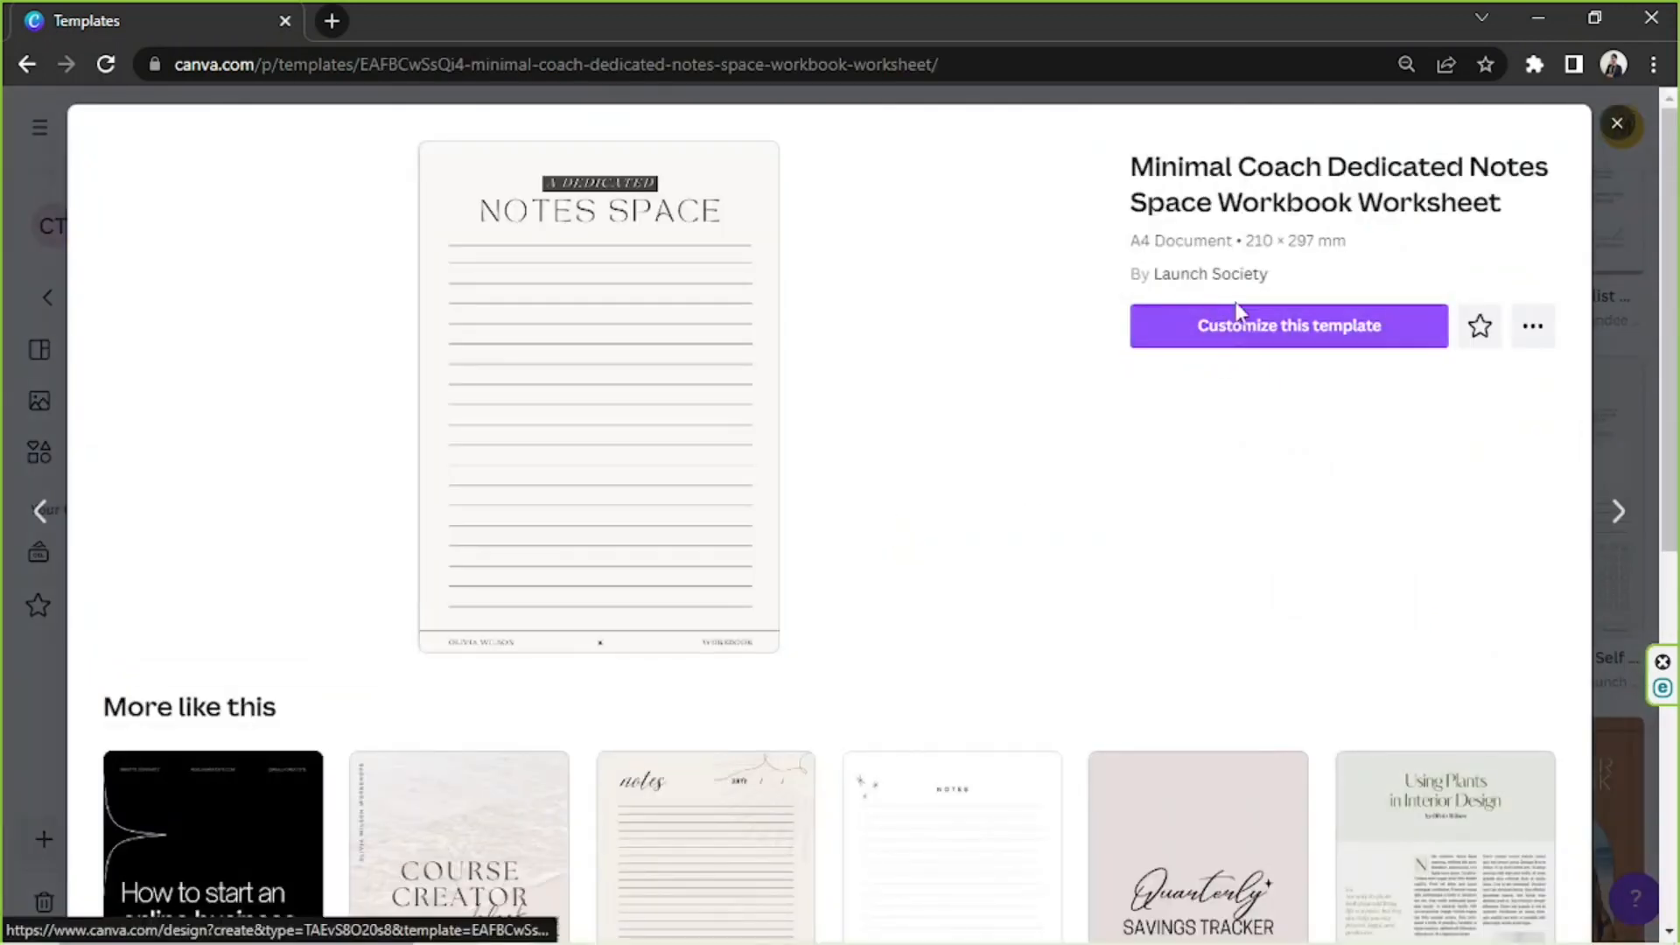
pyautogui.click(1243, 340)
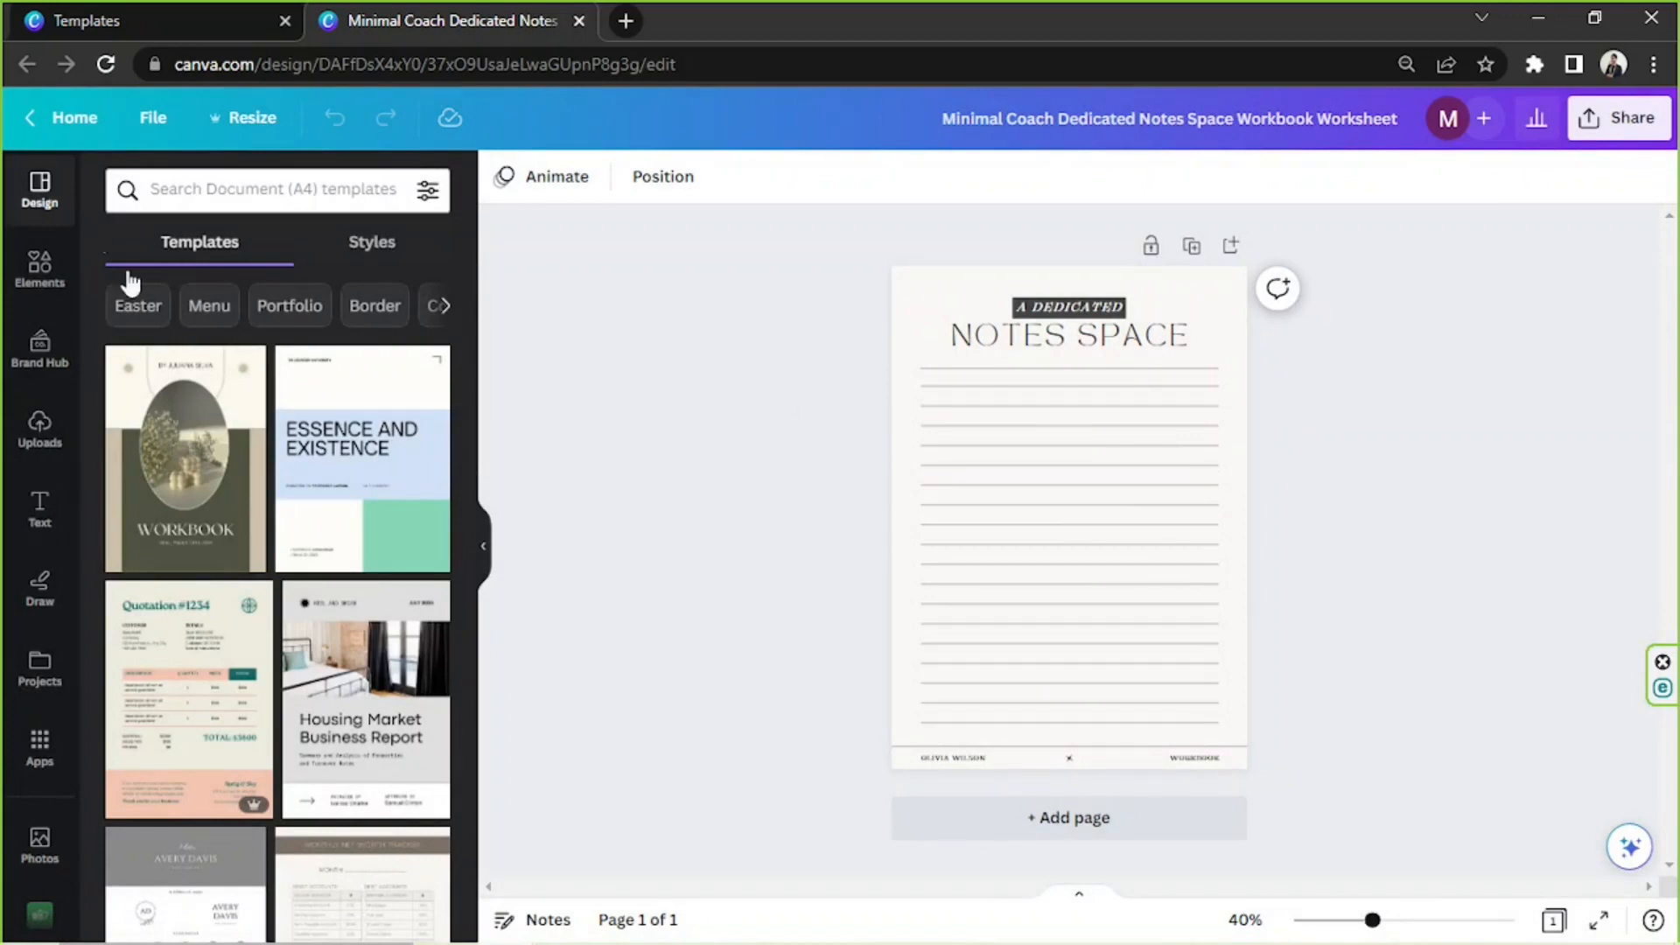
# Browse the A4 document templates in the editor and search them for "workbook"
pyautogui.scroll(-7, 259, 464)
pyautogui.scroll(-10, 260, 464)
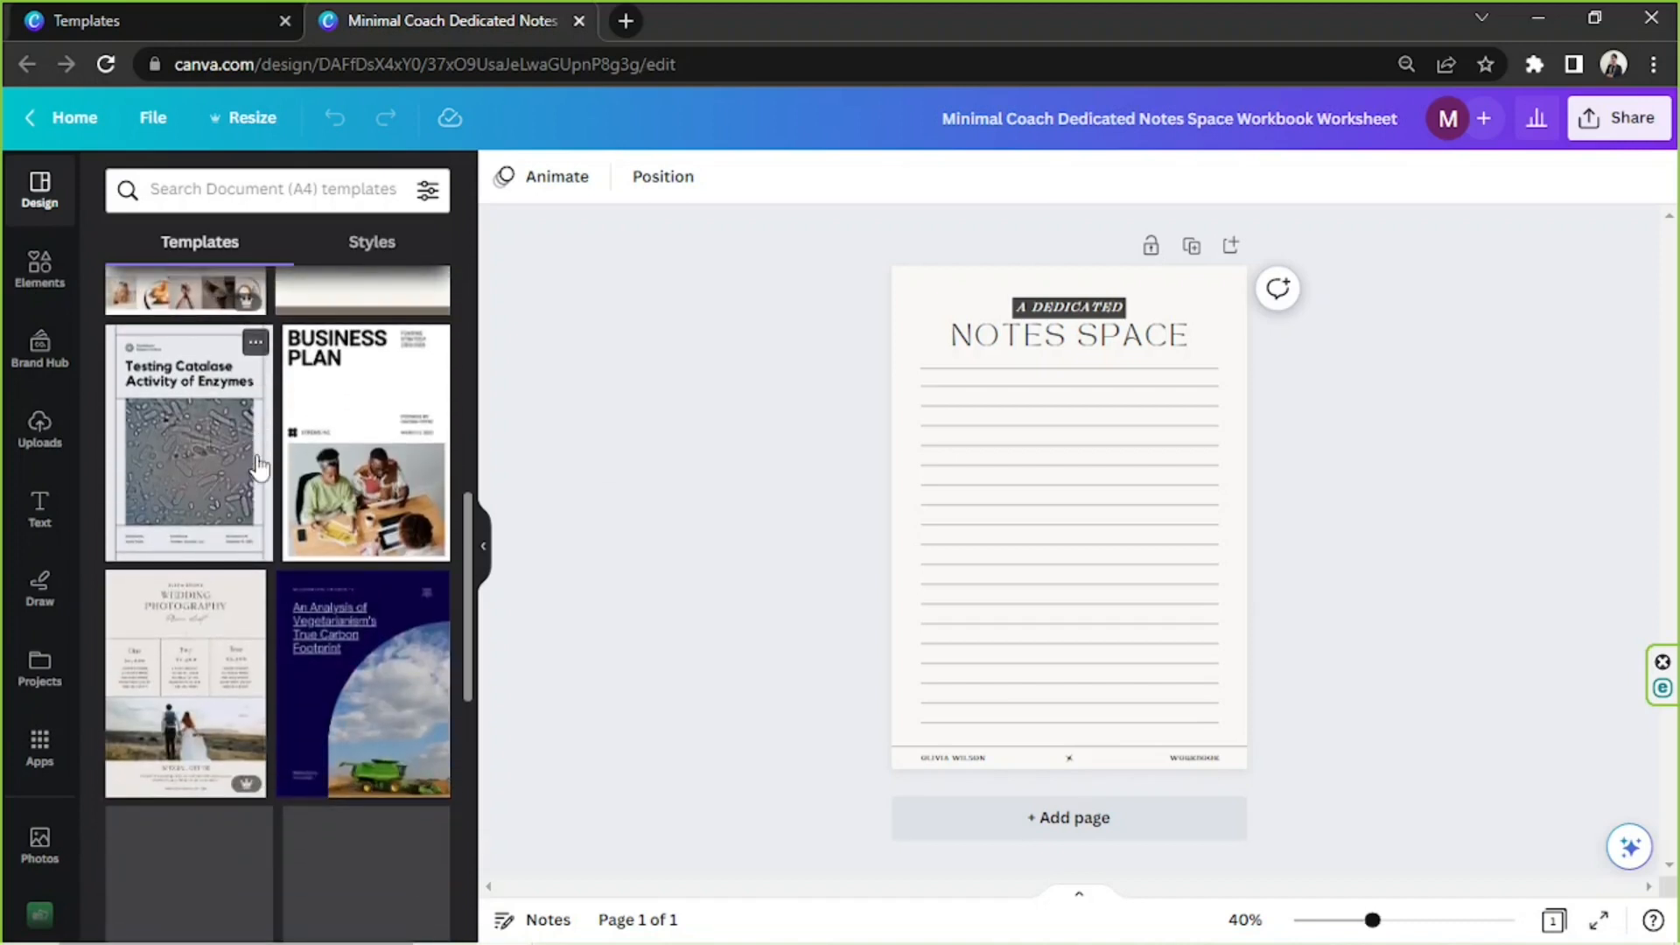
pyautogui.scroll(-10, 260, 468)
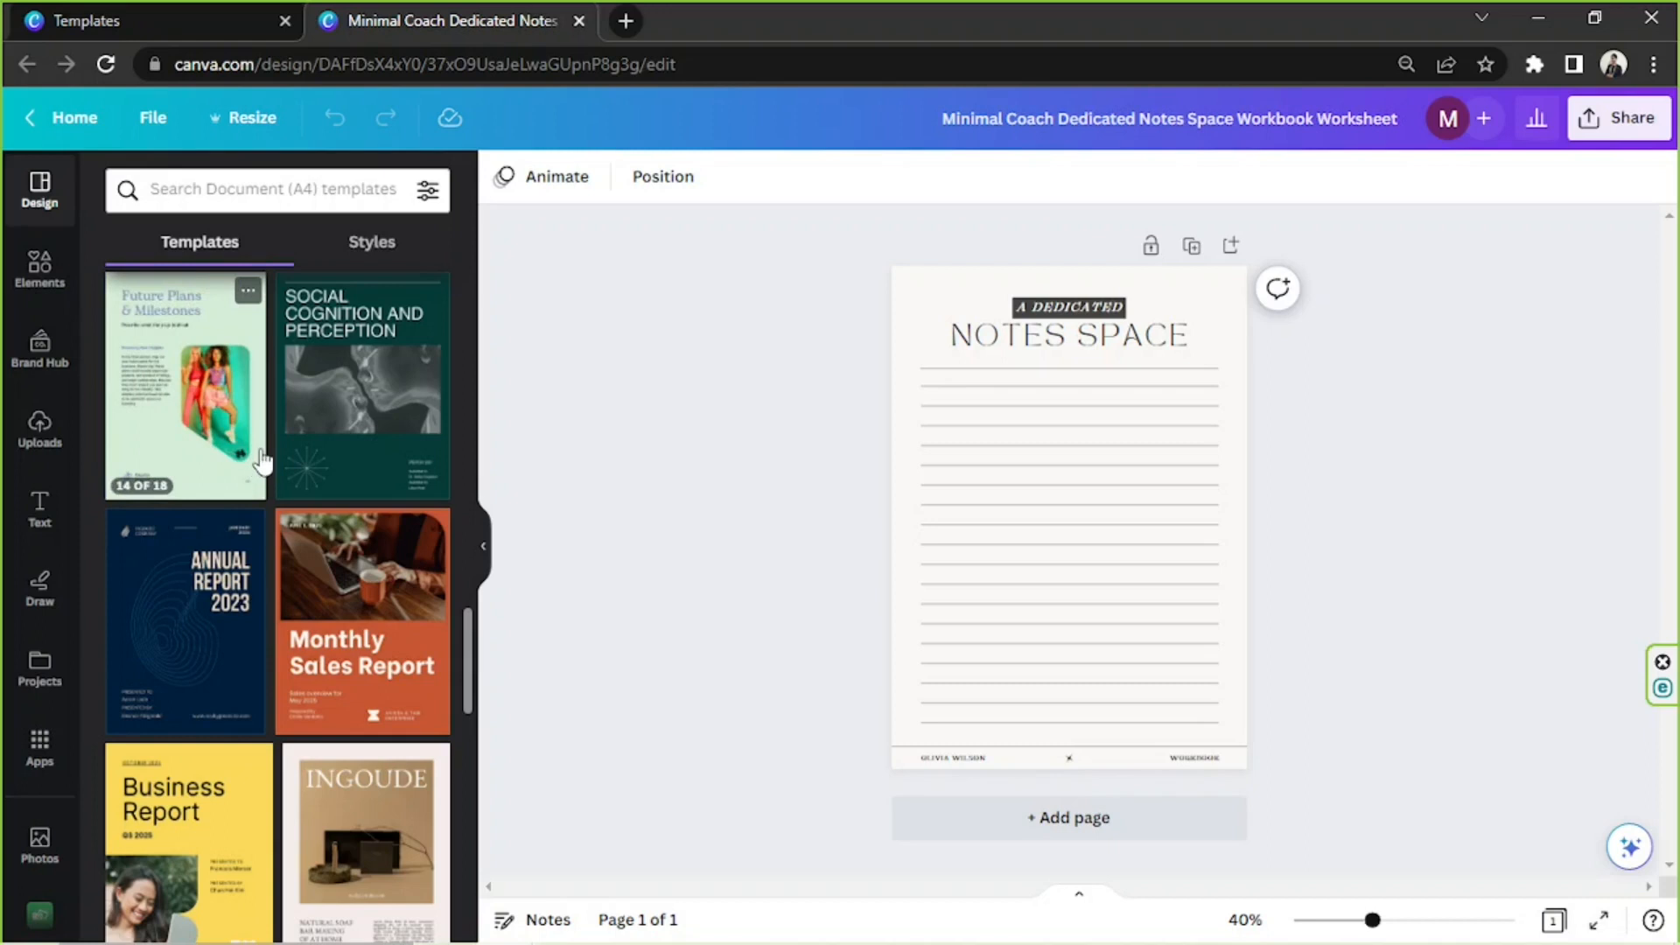
pyautogui.click(238, 199)
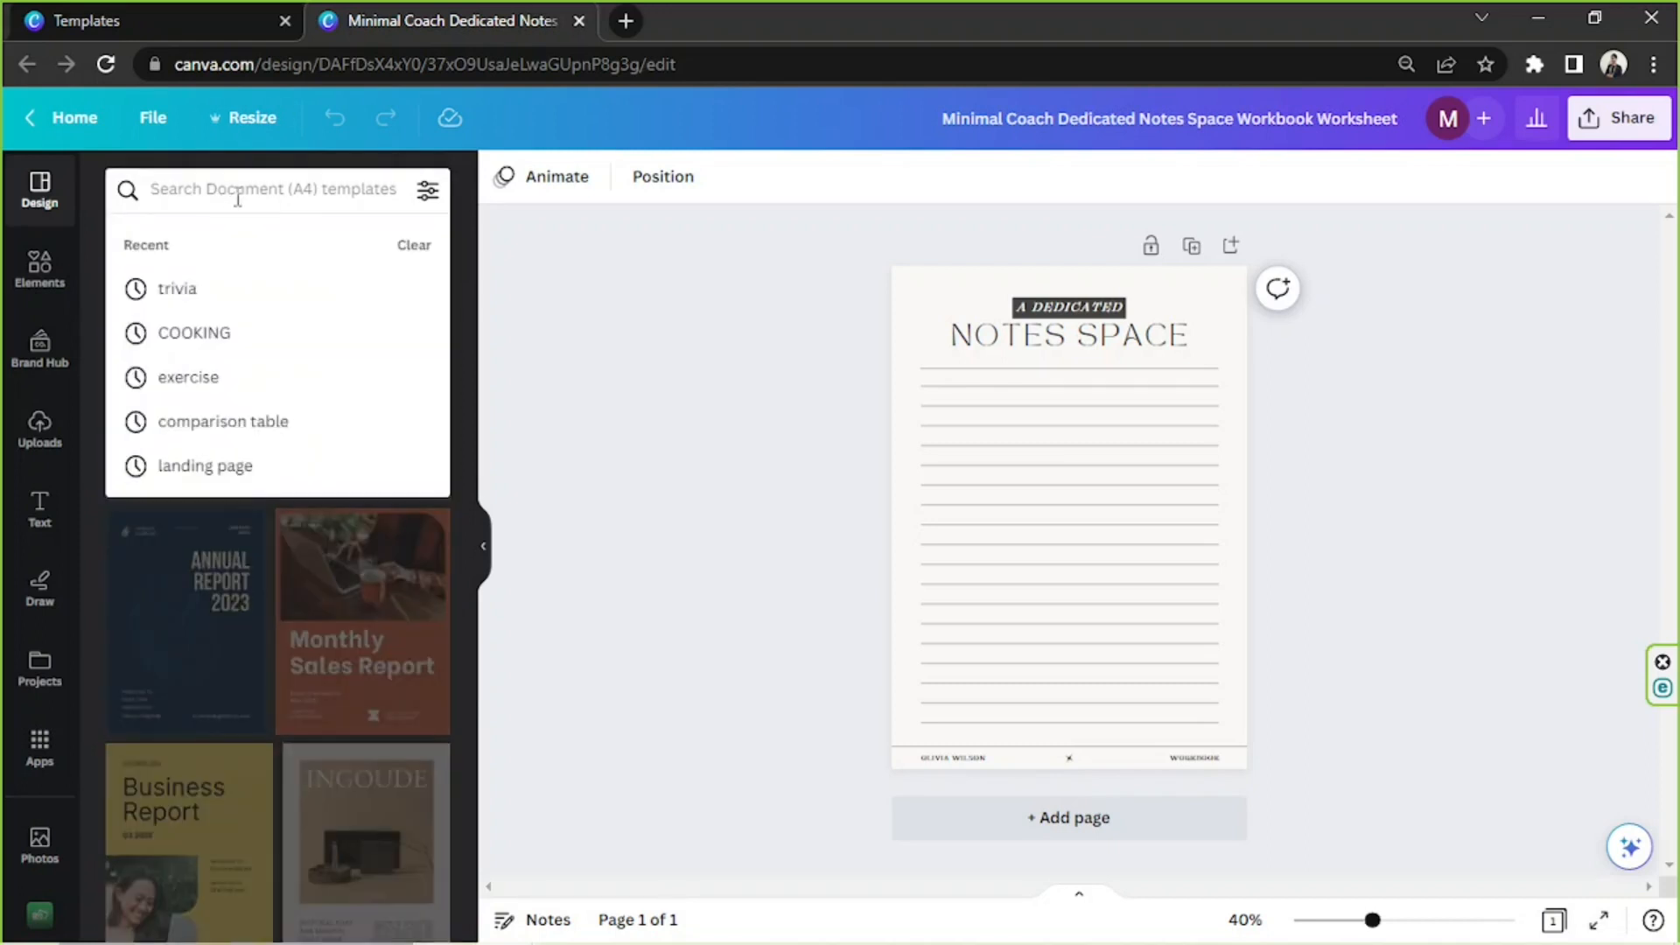
pyautogui.write('workbook')
pyautogui.press('Return')
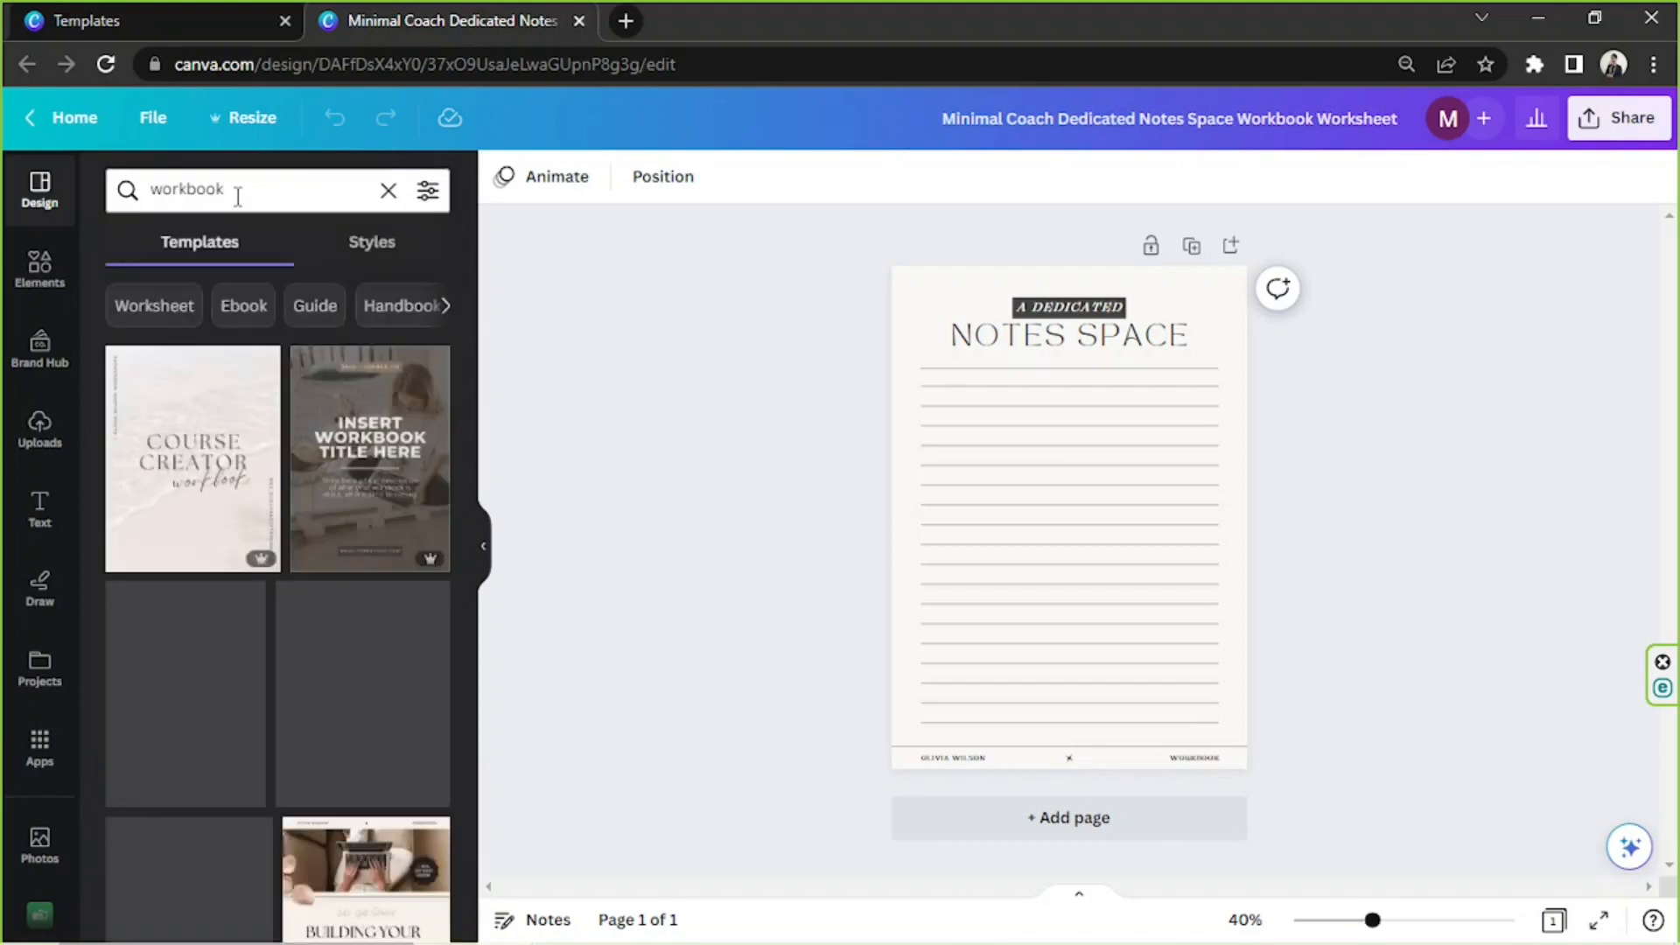
pyautogui.scroll(-5, 236, 488)
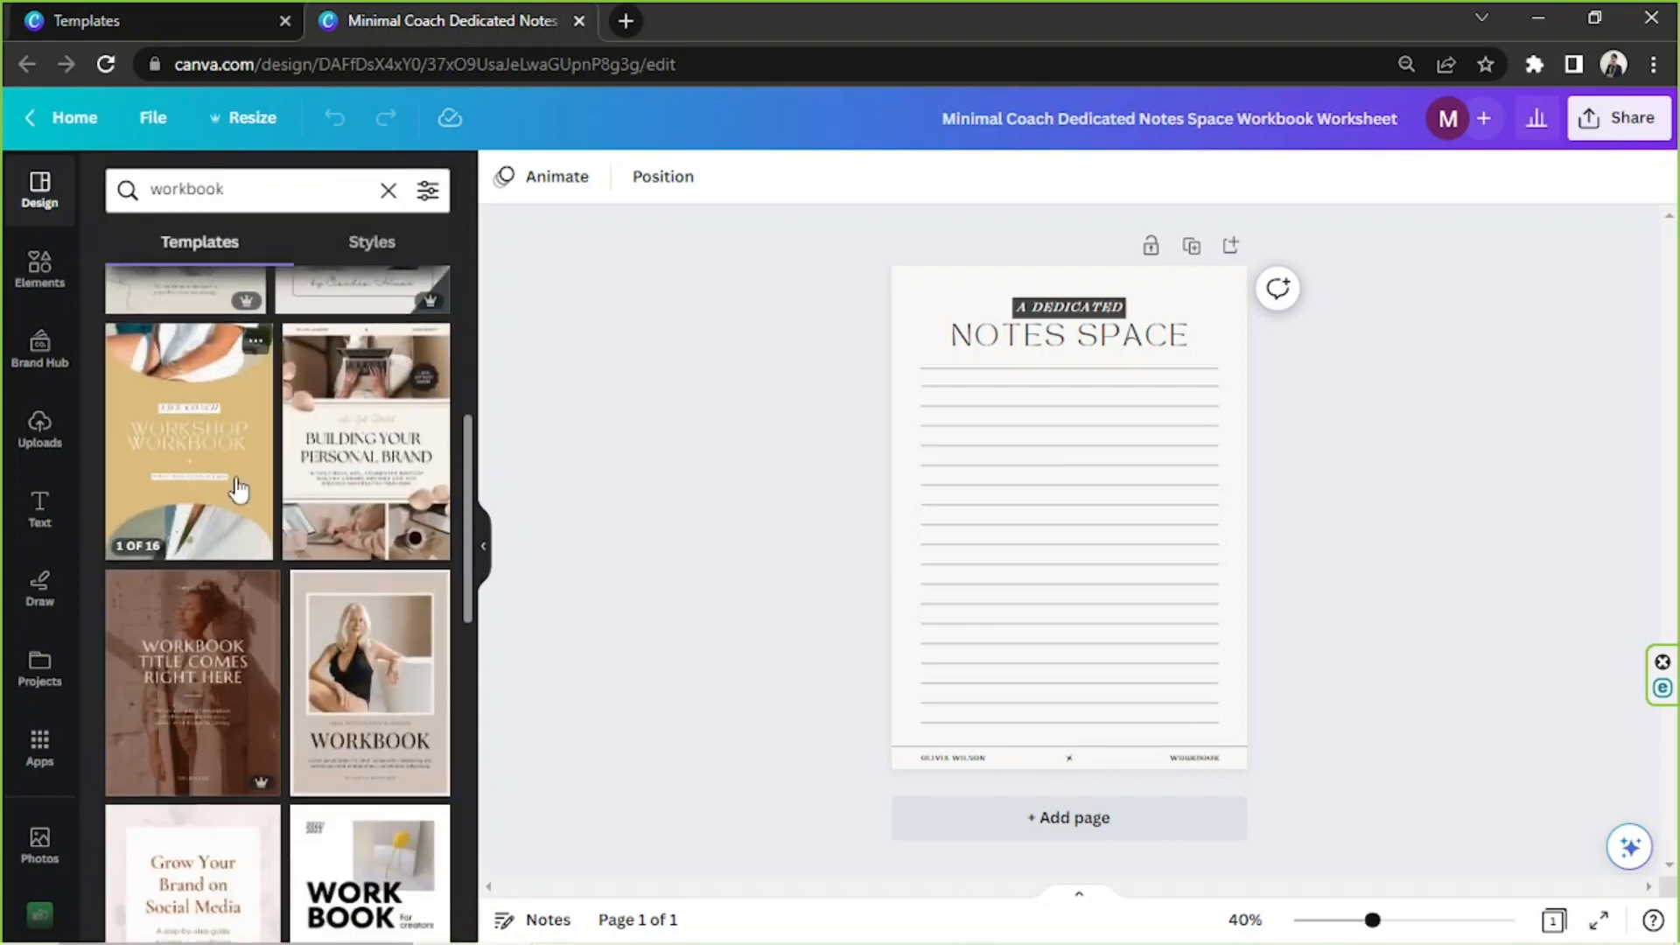
pyautogui.scroll(-5, 233, 455)
# Search the editor's document templates for "activity book"
pyautogui.click(214, 186)
pyautogui.doubleClick(210, 190)
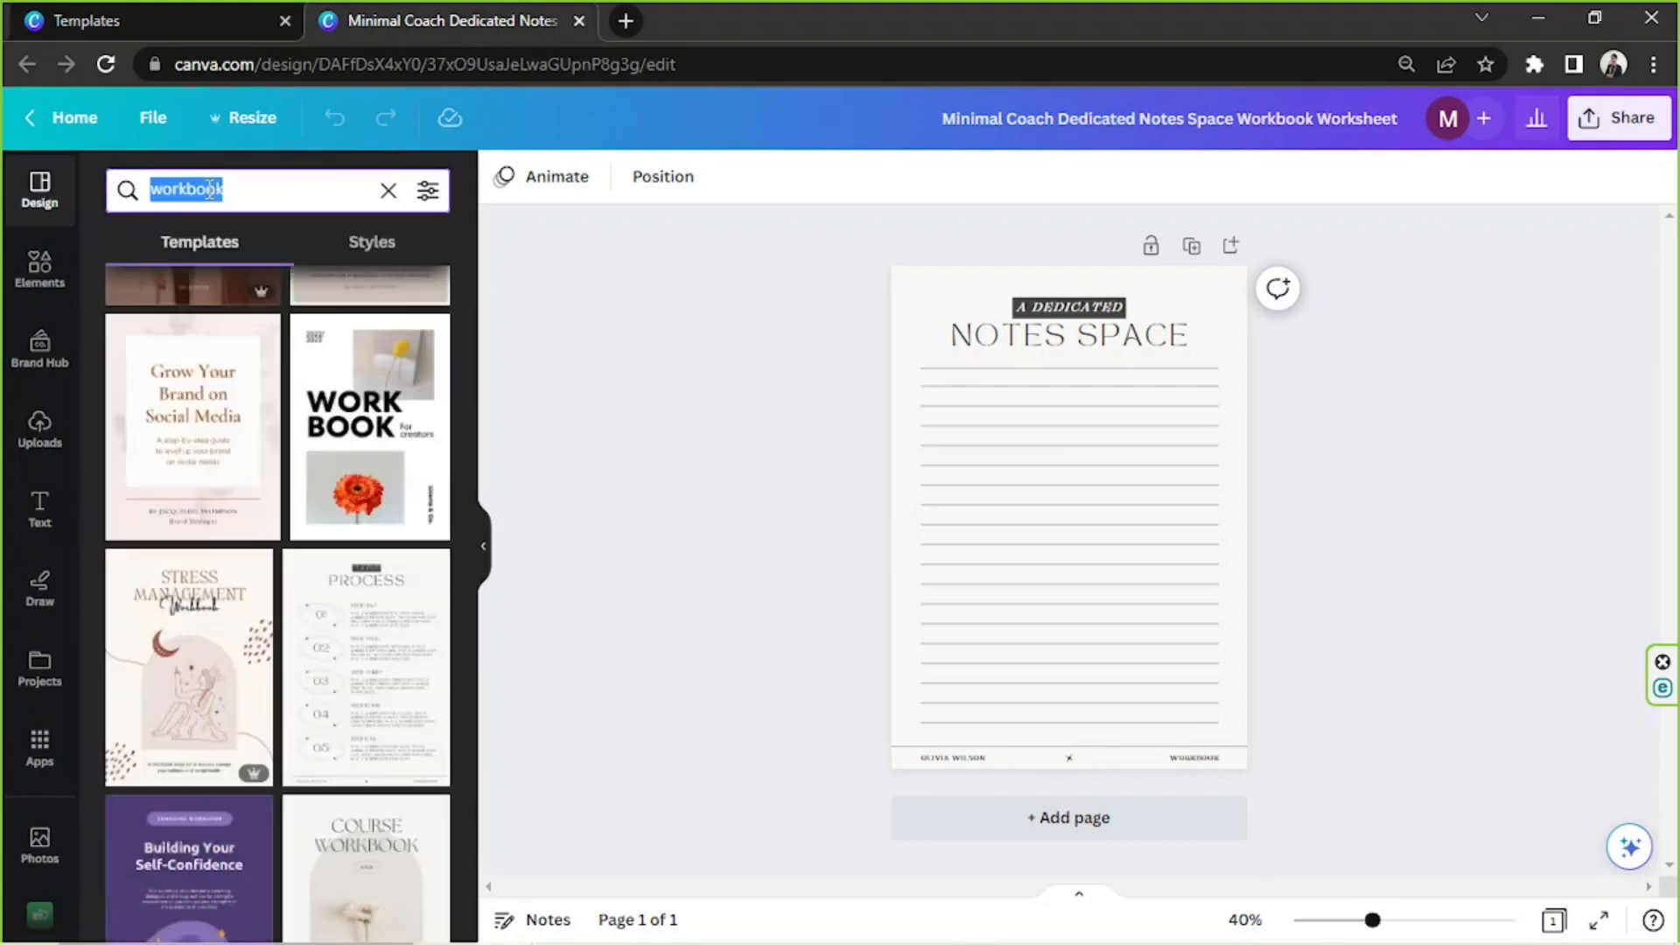
pyautogui.write('activity bo')
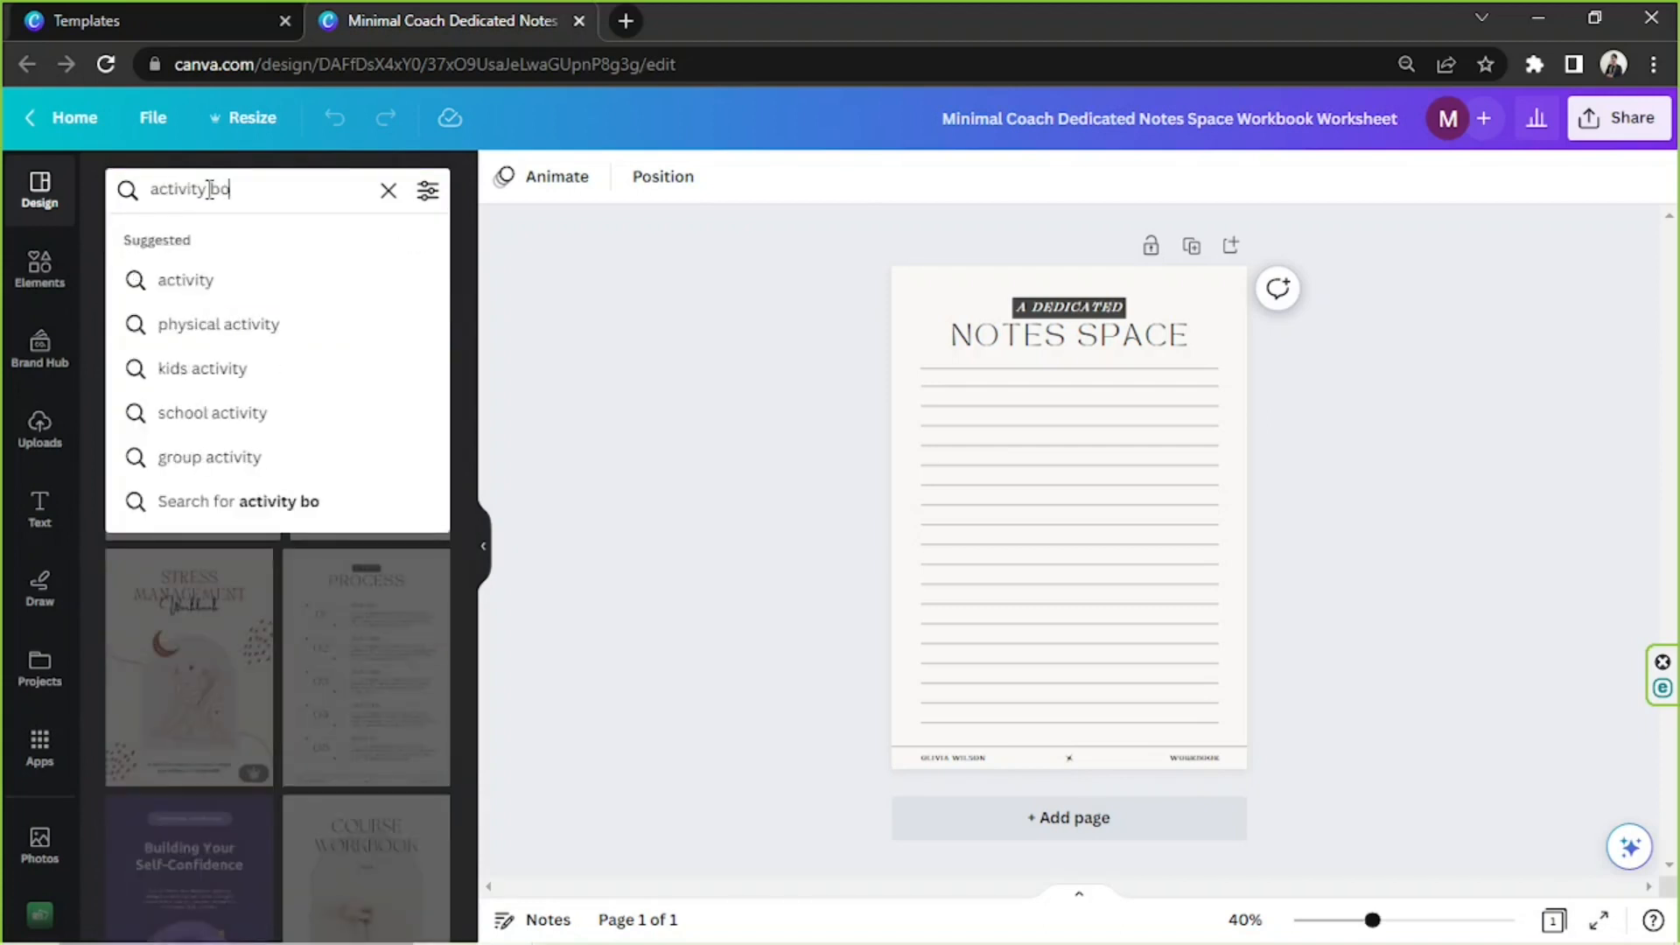
pyautogui.write('ok')
pyautogui.press('Return')
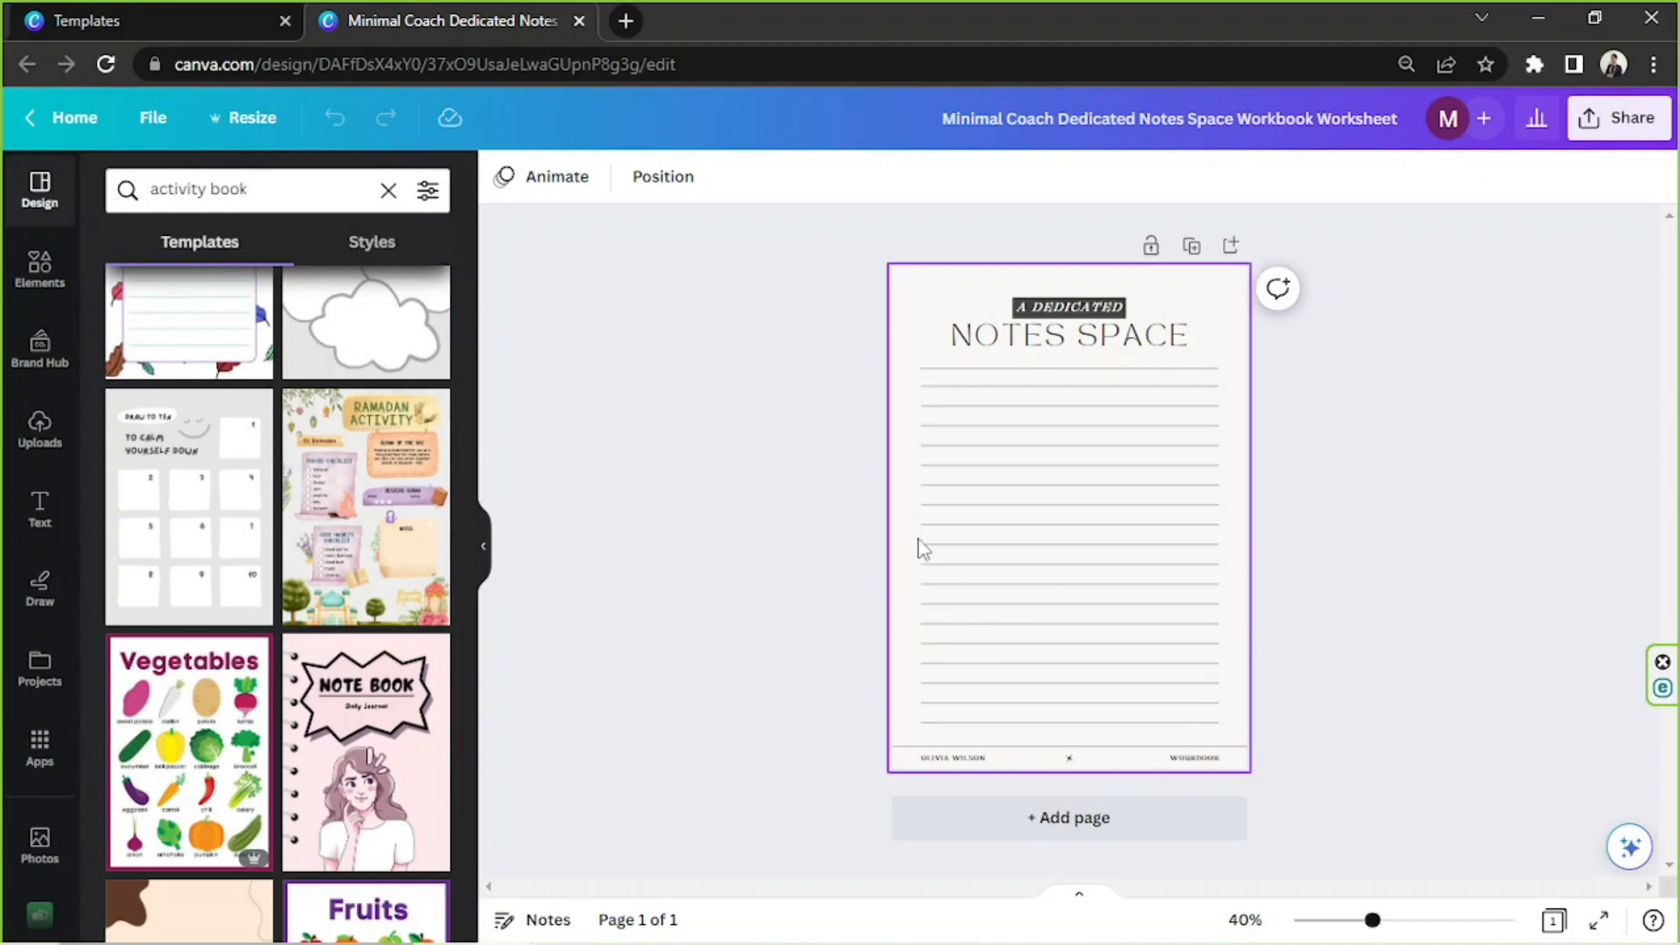
# Duplicate the notes page and delete all text and lines from page 1, leaving page 2 intact
pyautogui.click(1192, 247)
pyautogui.scroll(5, 1163, 366)
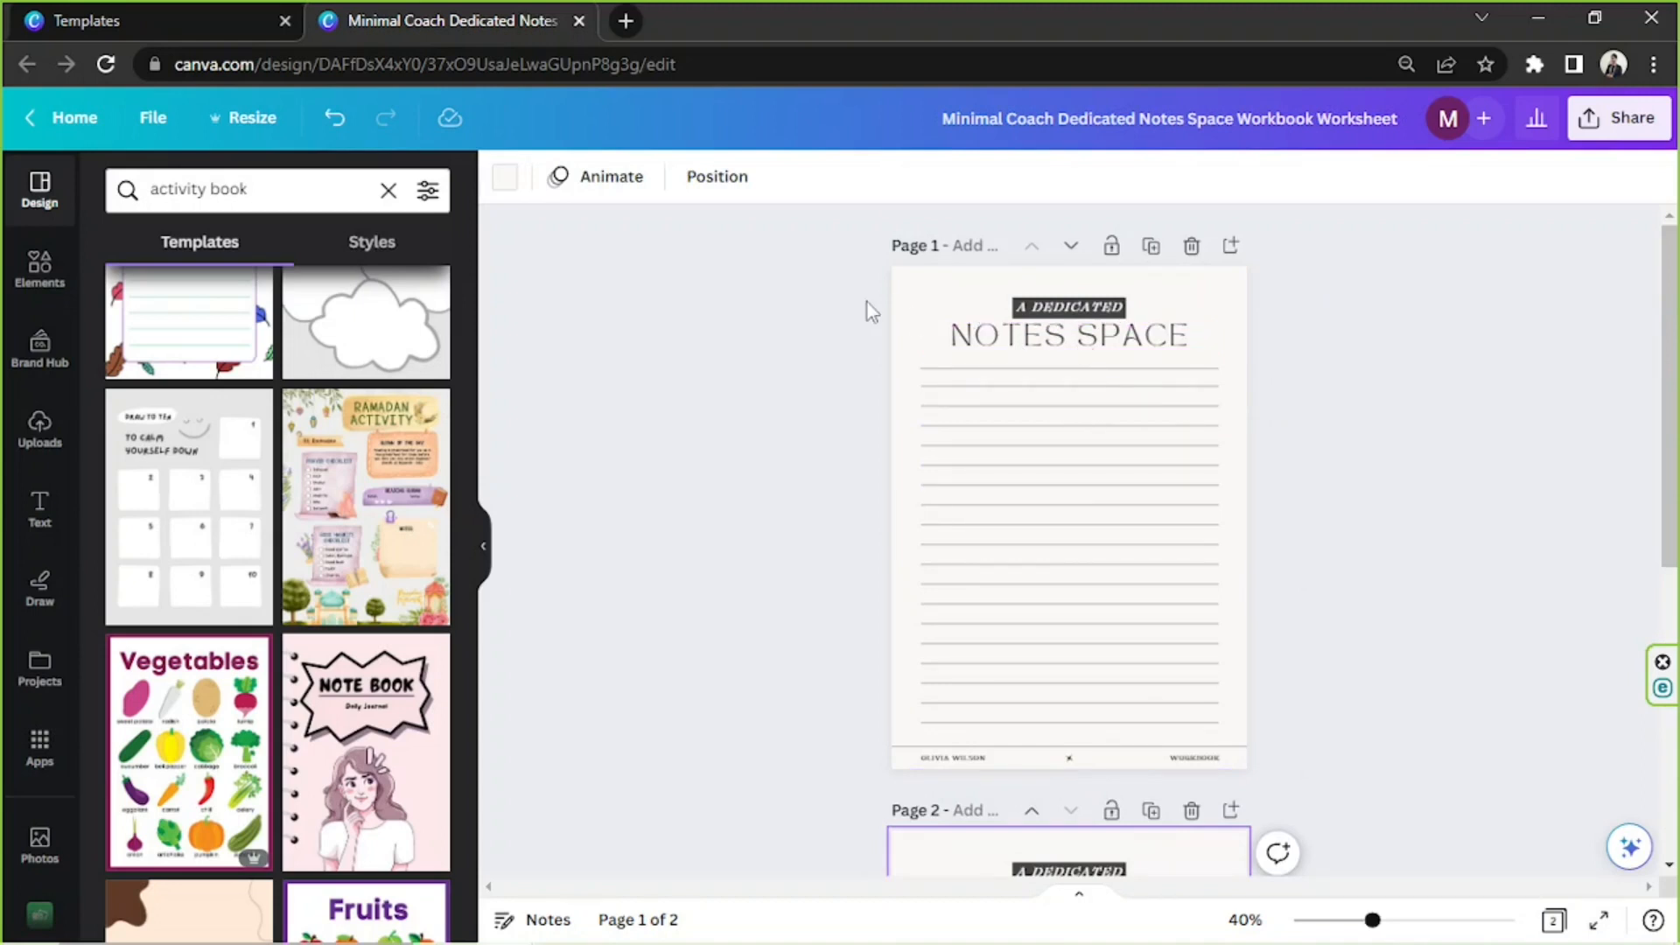
pyautogui.moveTo(851, 296); pyautogui.dragTo(1291, 753)
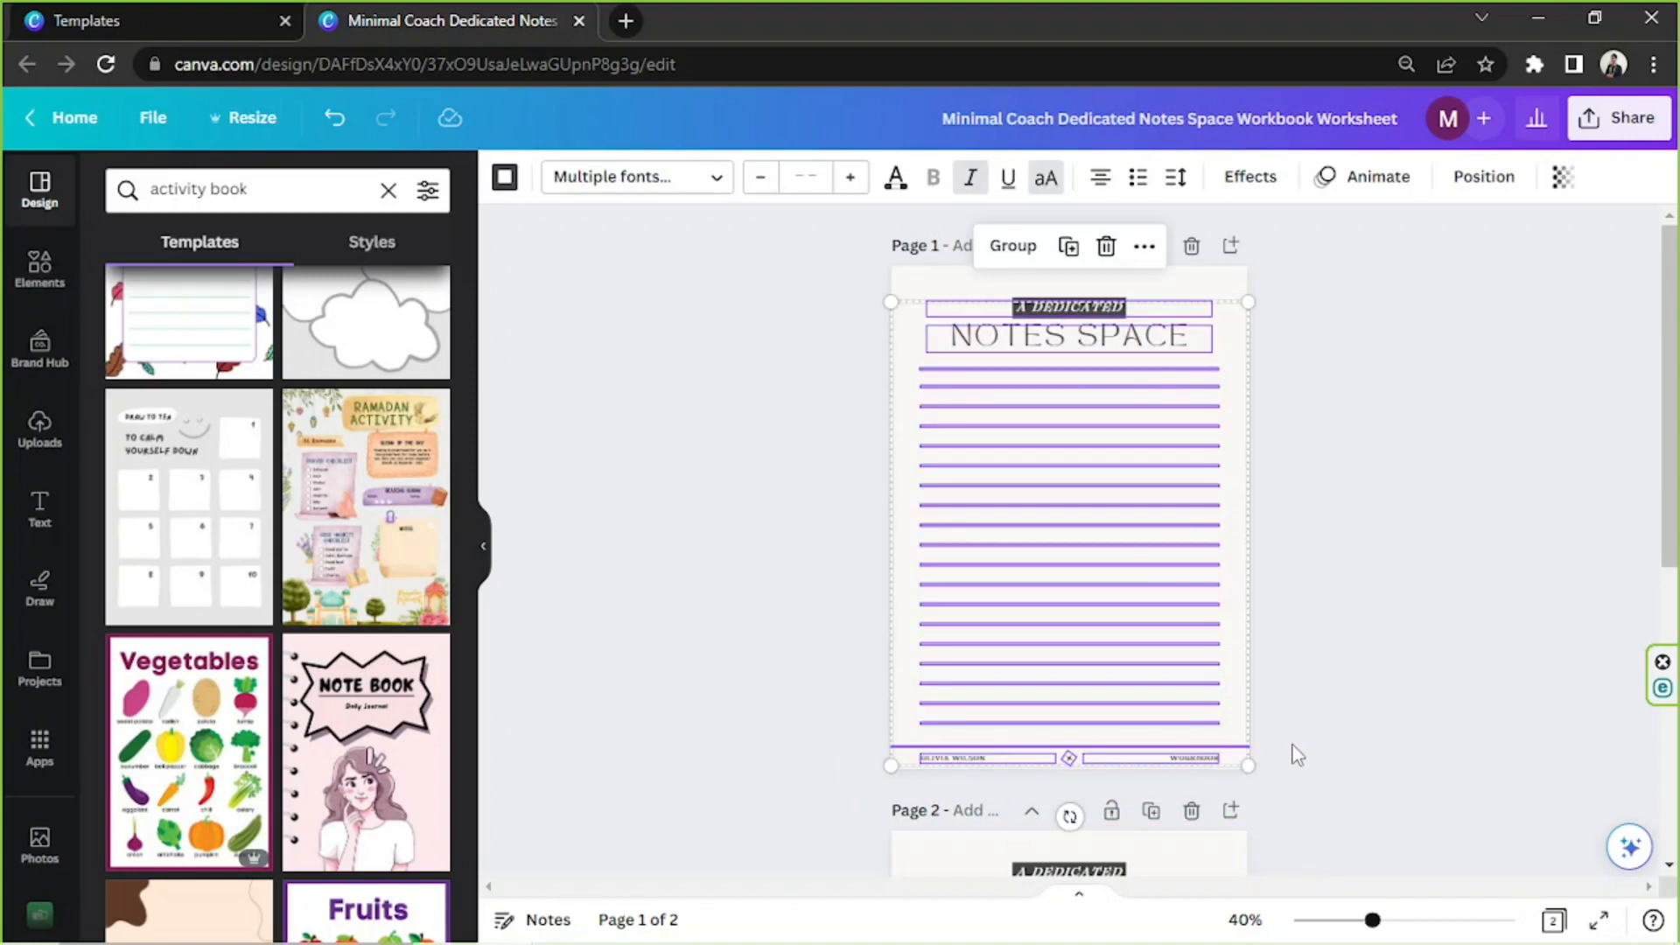
pyautogui.click(1106, 247)
pyautogui.click(1014, 453)
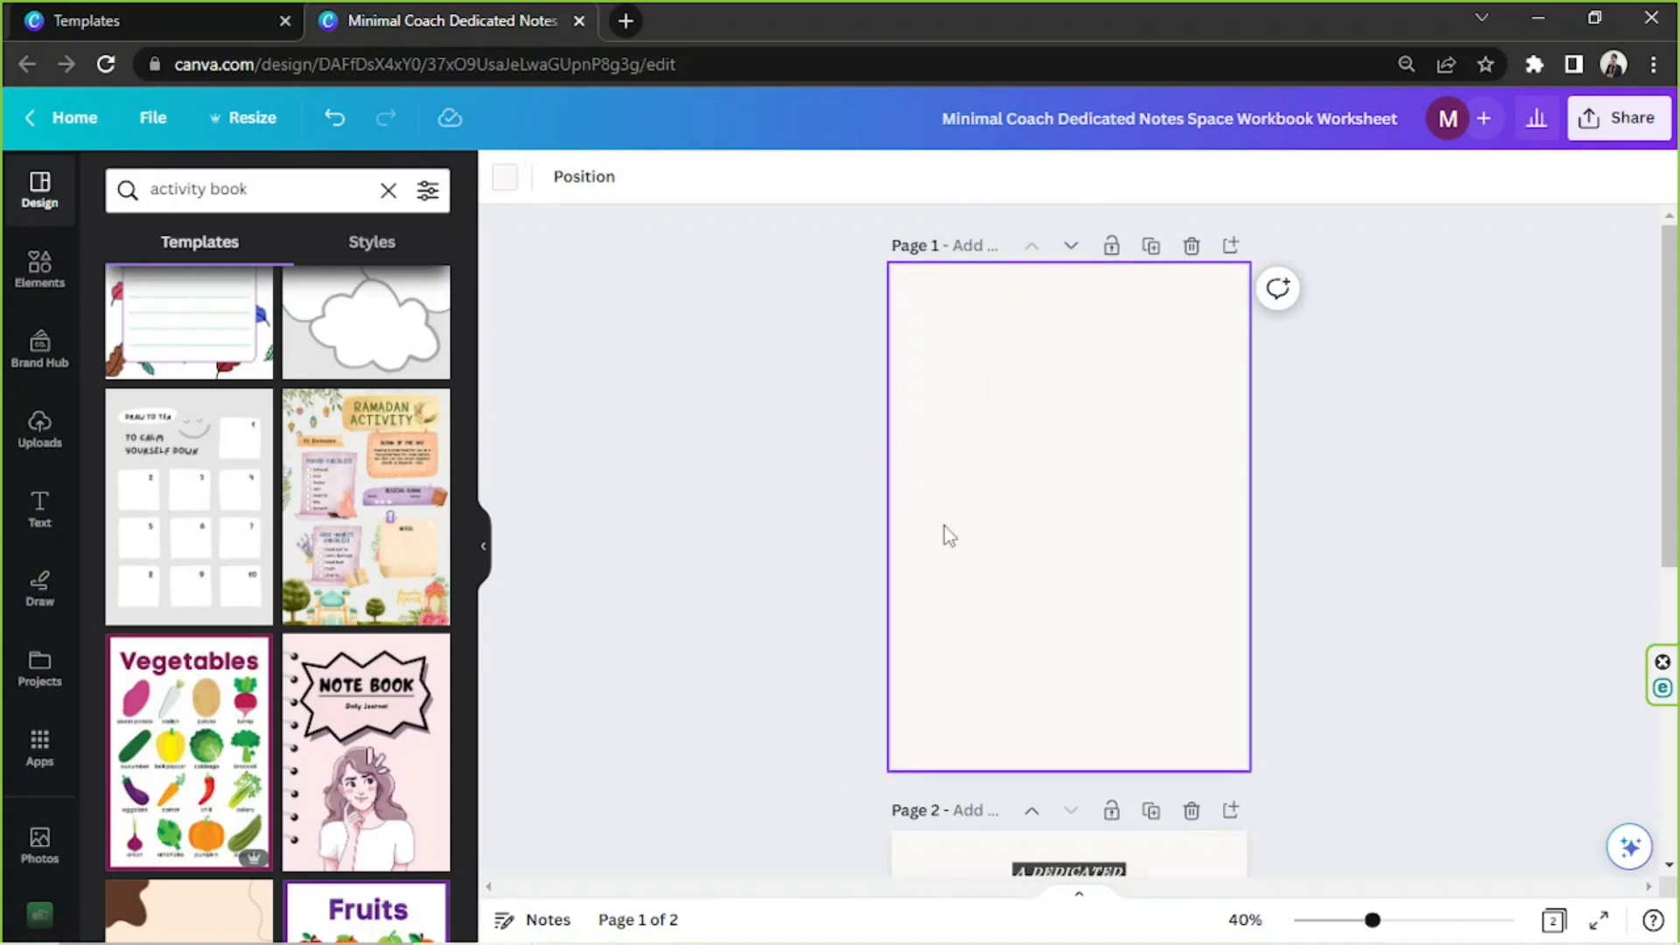
# Switch to the Notepad file "61" and review the workbook's title, description and chapter outline
pyautogui.scroll(-6, 943, 527)
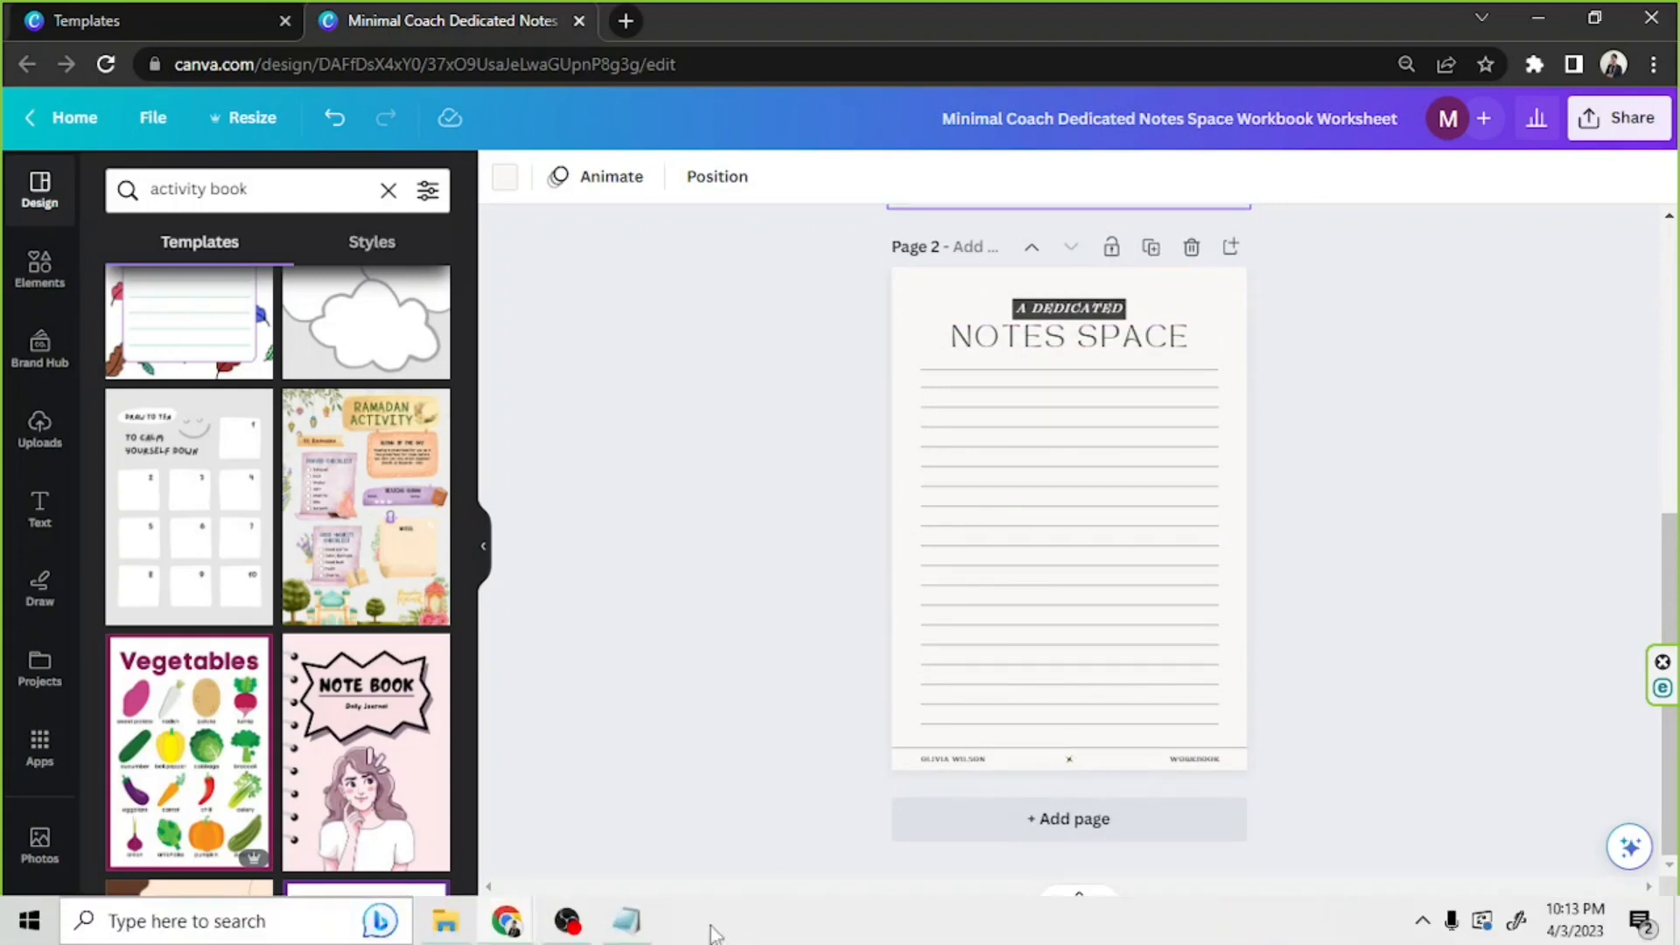
pyautogui.click(627, 933)
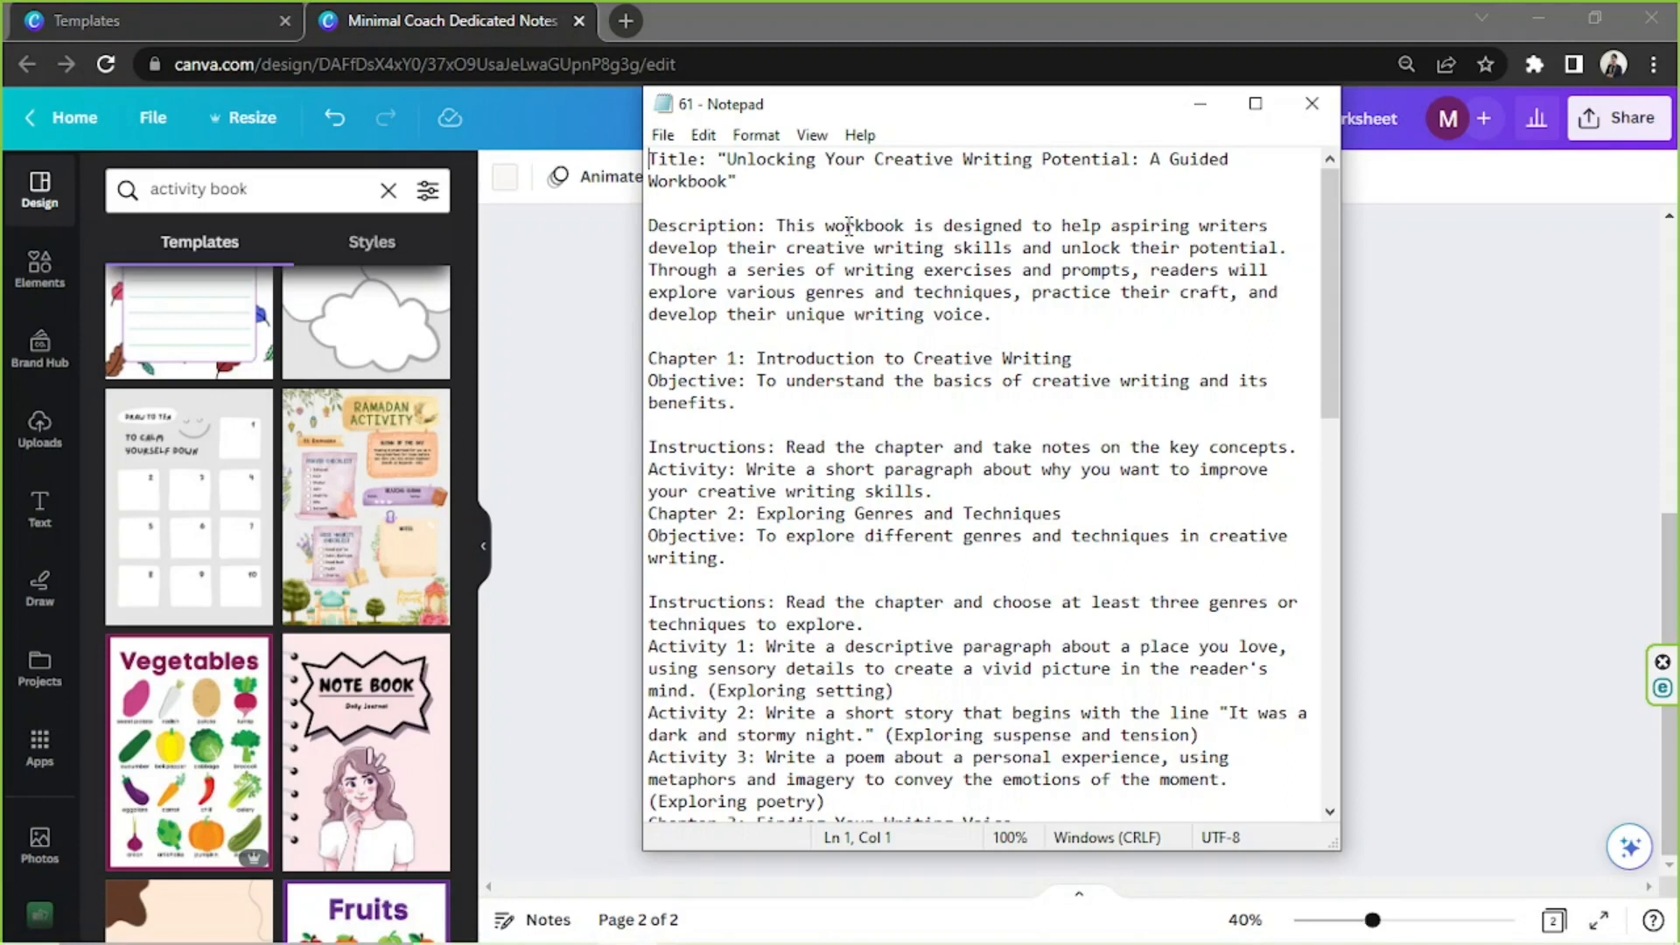
pyautogui.moveTo(766, 194); pyautogui.dragTo(648, 159)
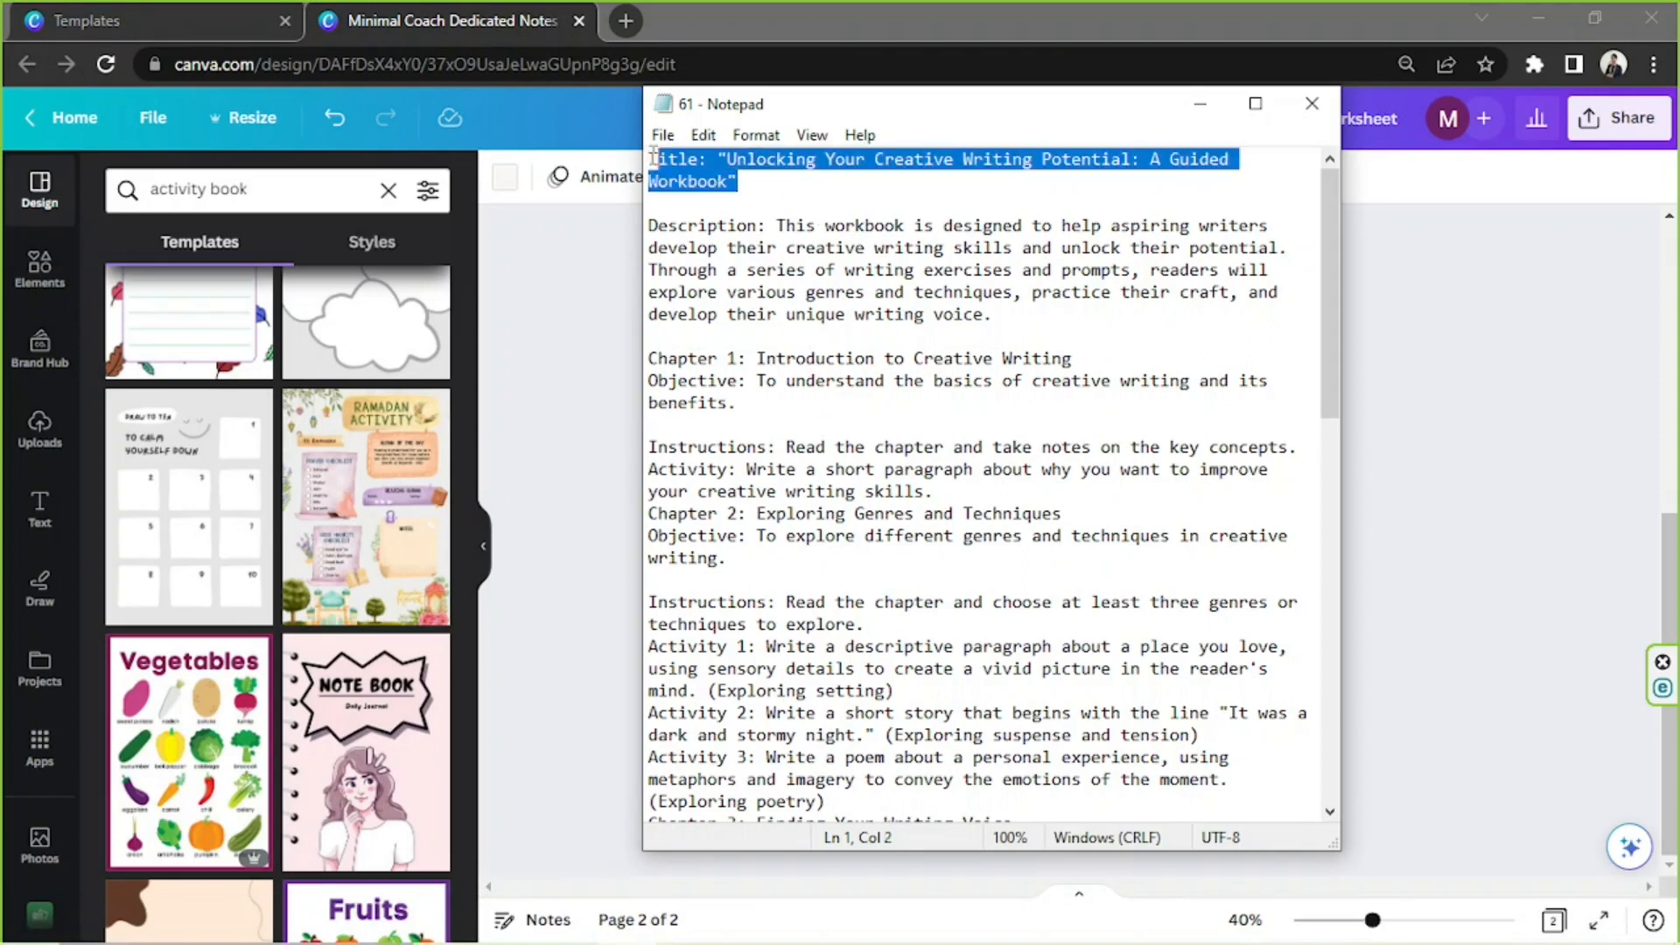
pyautogui.scroll(-15, 792, 261)
pyautogui.scroll(15, 792, 261)
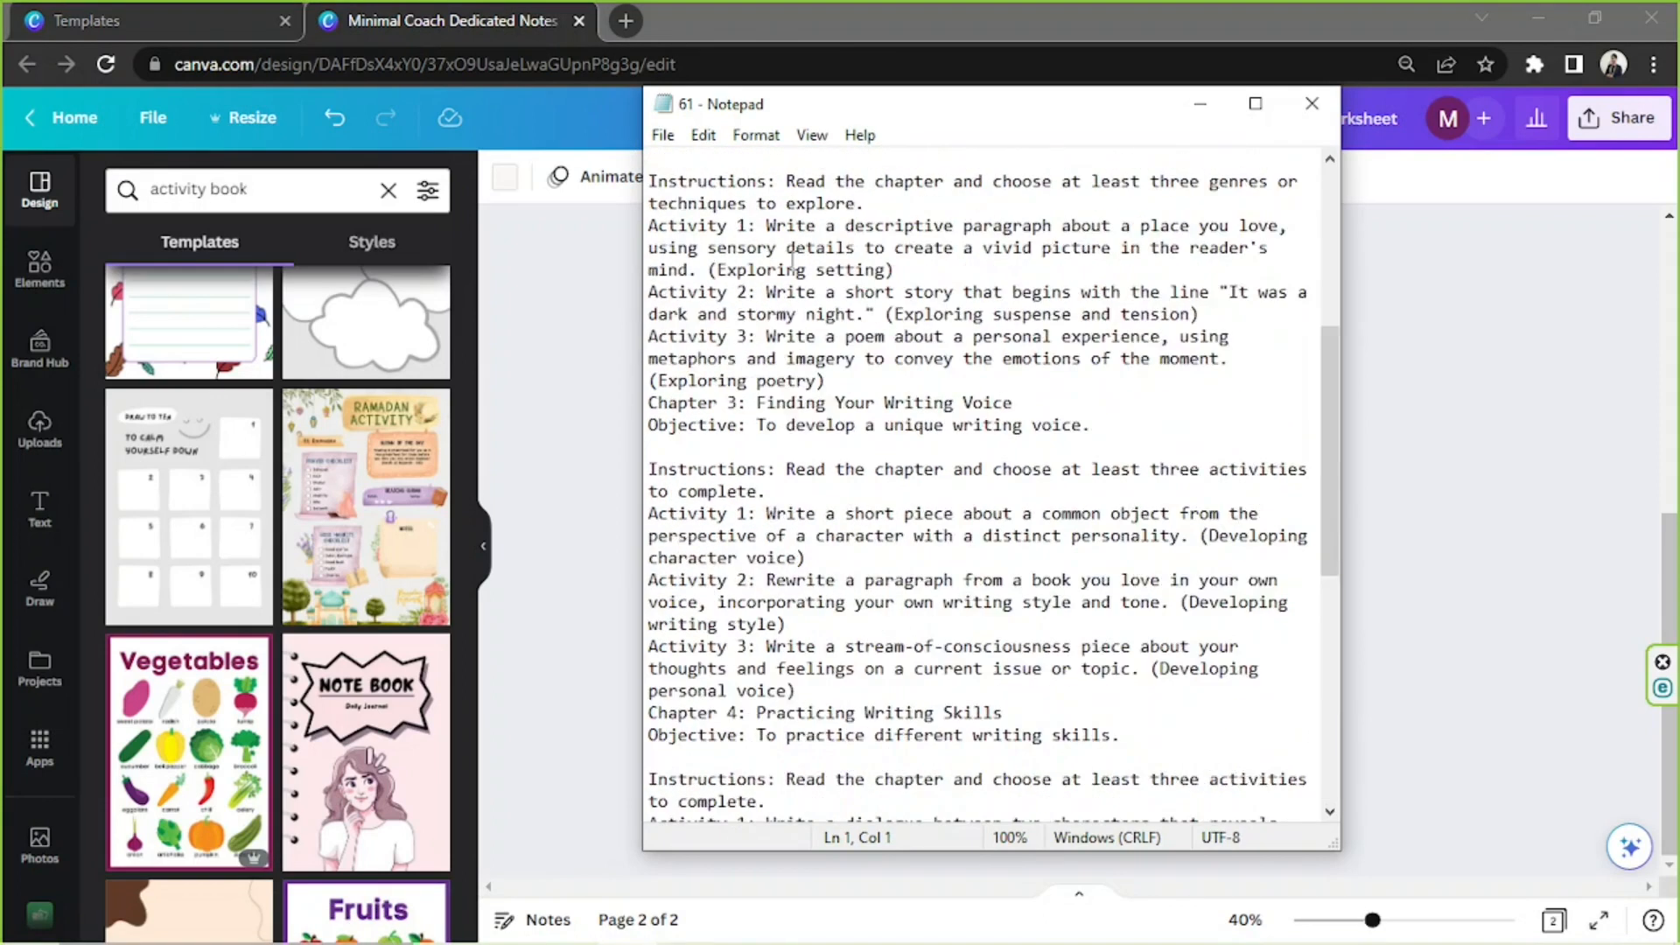
pyautogui.click(1485, 438)
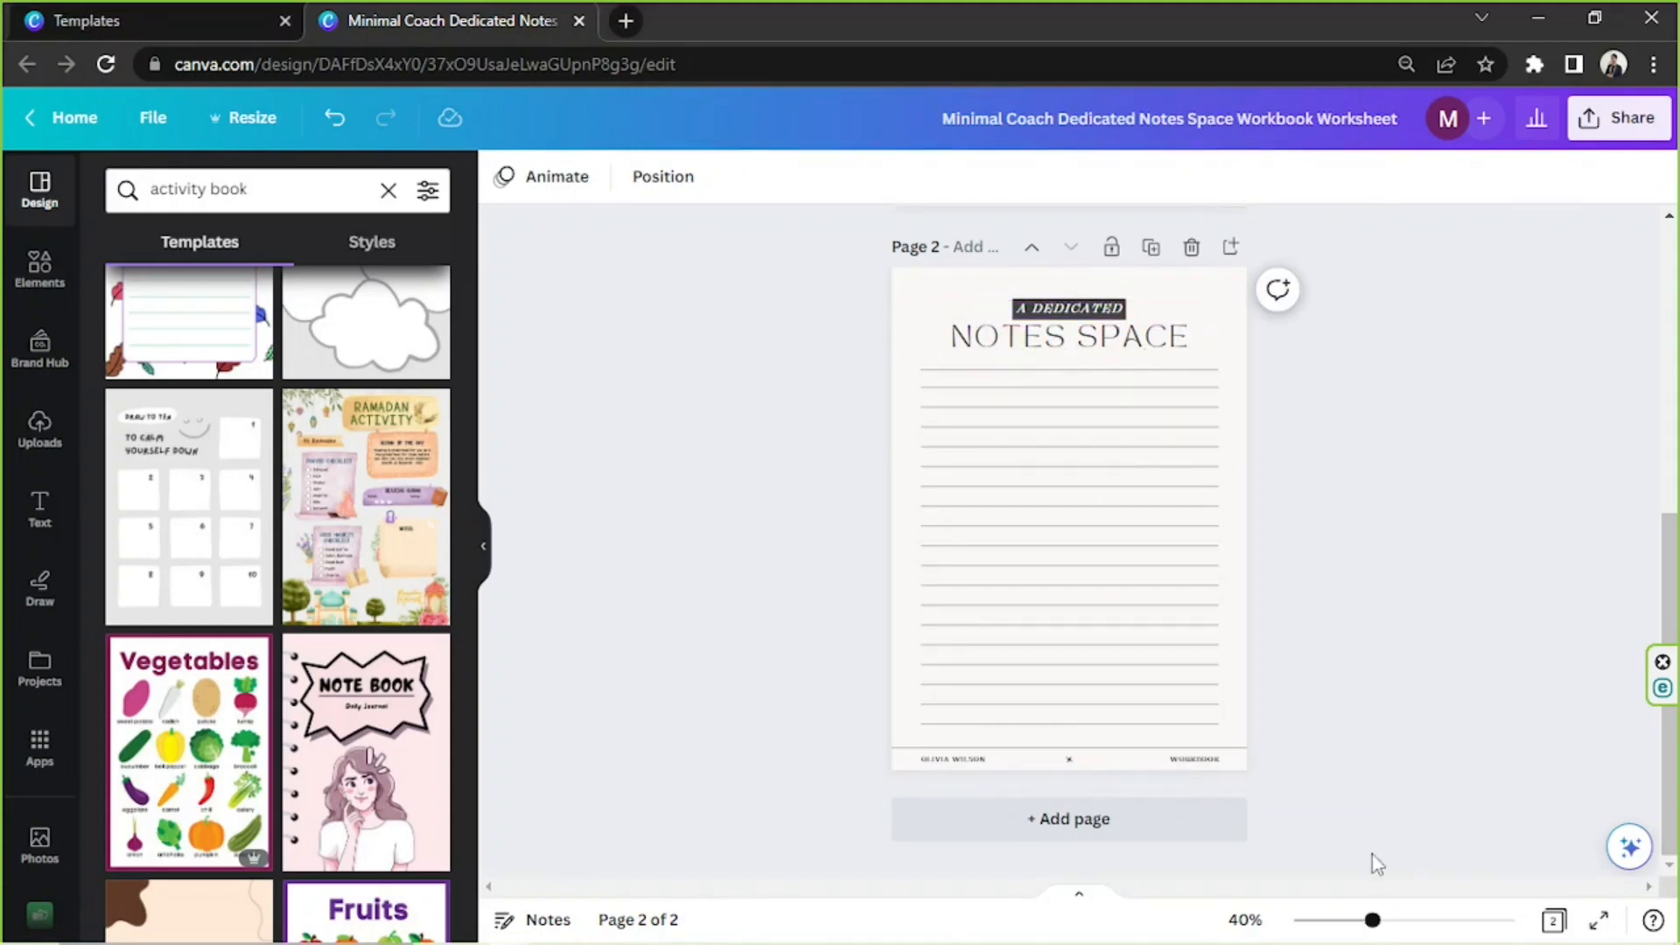
# Select the Chapter 1 title "Introduction to Creative Writing" in the Notepad outline, and return to page 2 in Canva
pyautogui.moveTo(1372, 920); pyautogui.dragTo(1383, 921)
pyautogui.scroll(4, 1174, 379)
pyautogui.scroll(-4, 1174, 379)
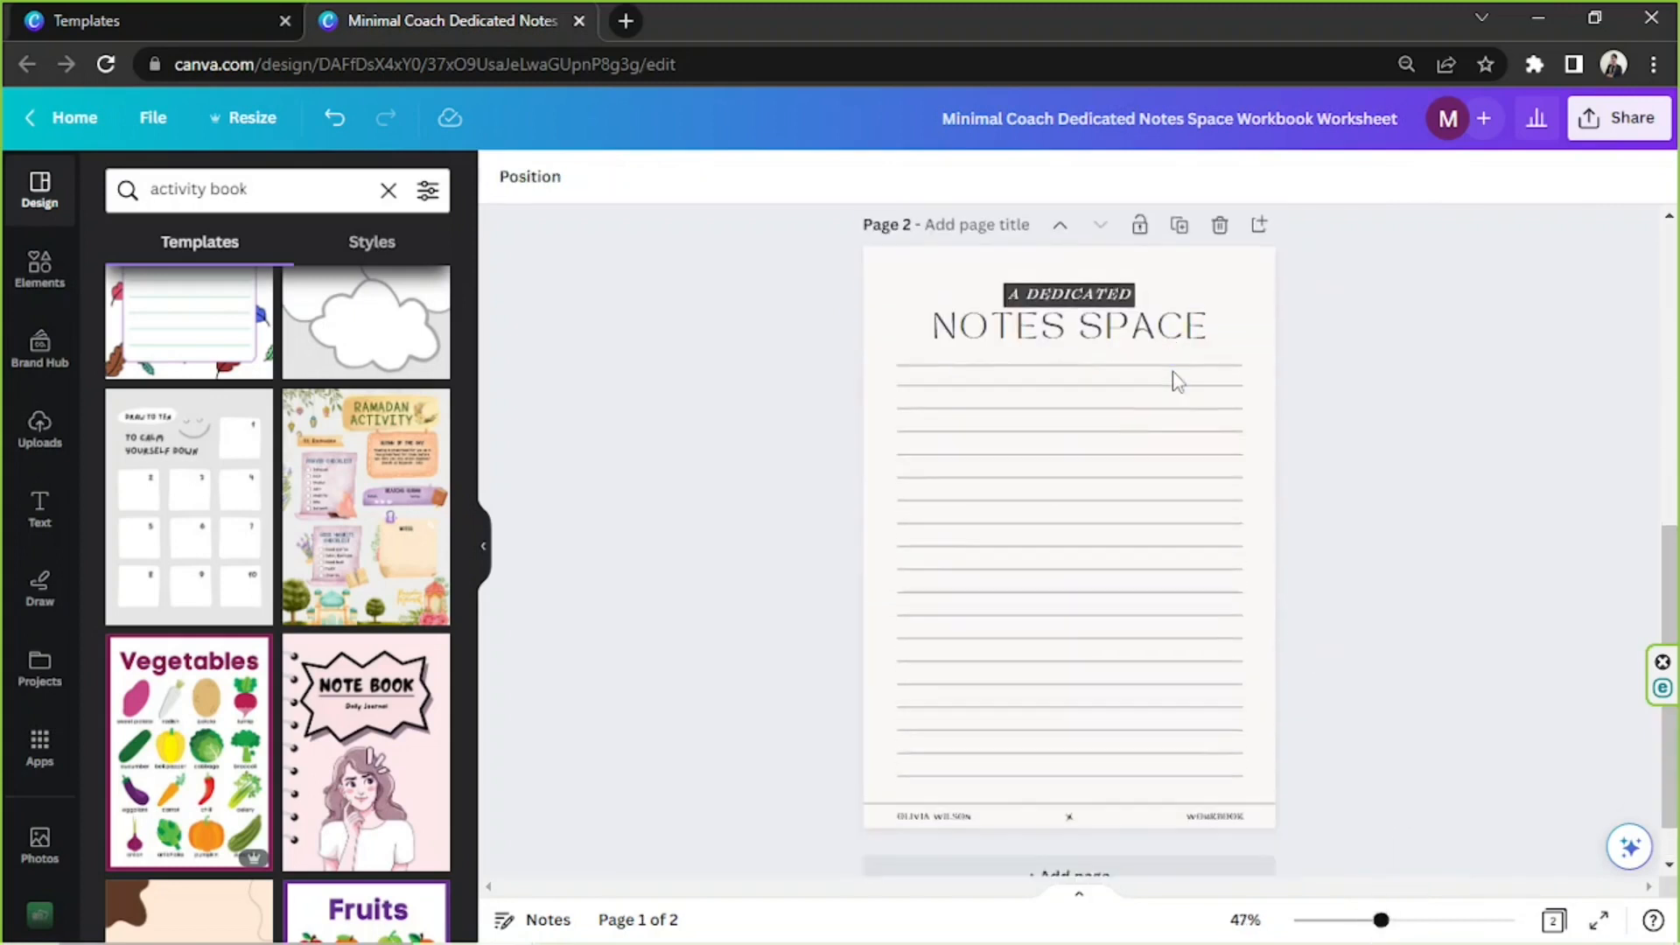
pyautogui.click(1178, 380)
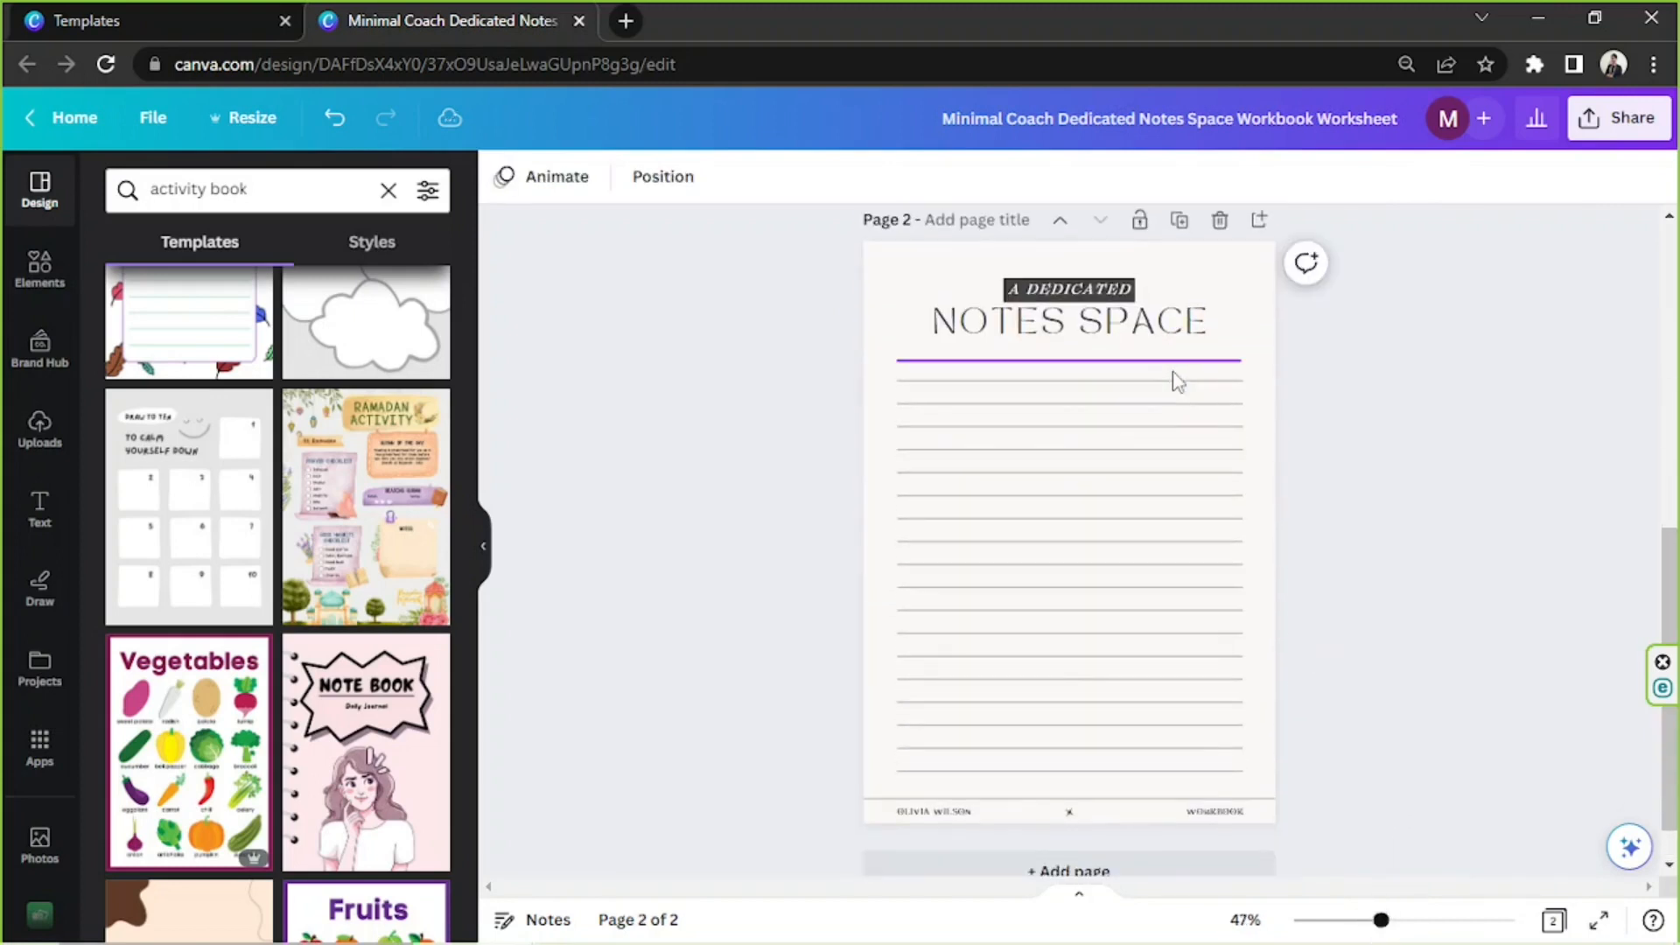
pyautogui.doubleClick(1092, 296)
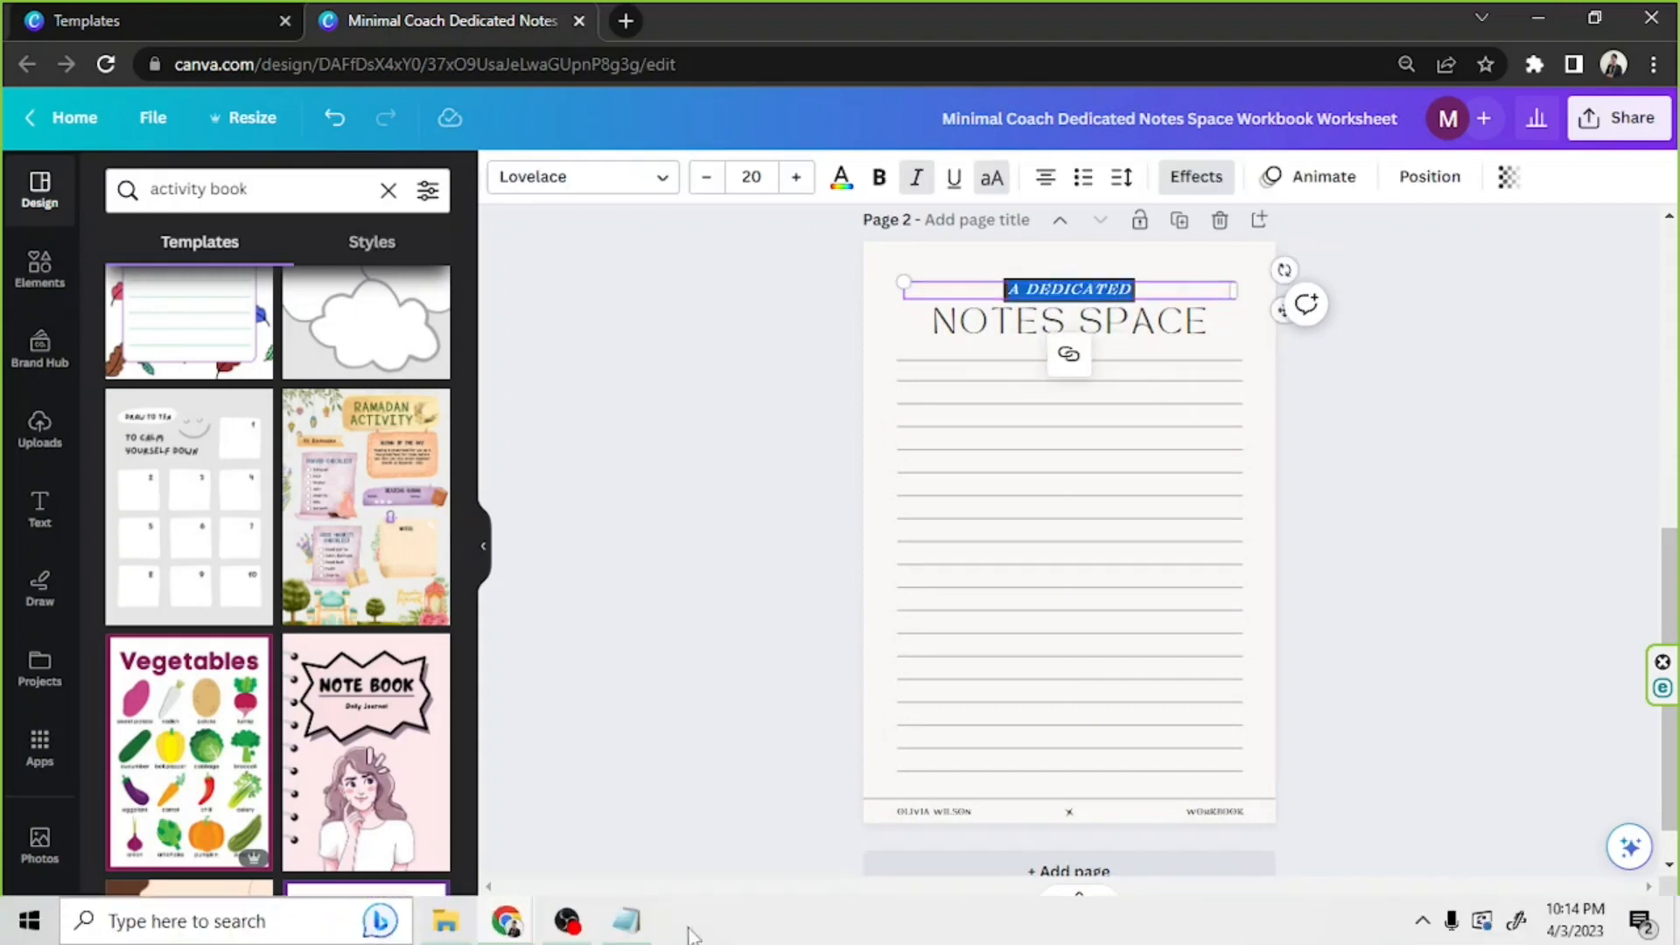
pyautogui.click(694, 932)
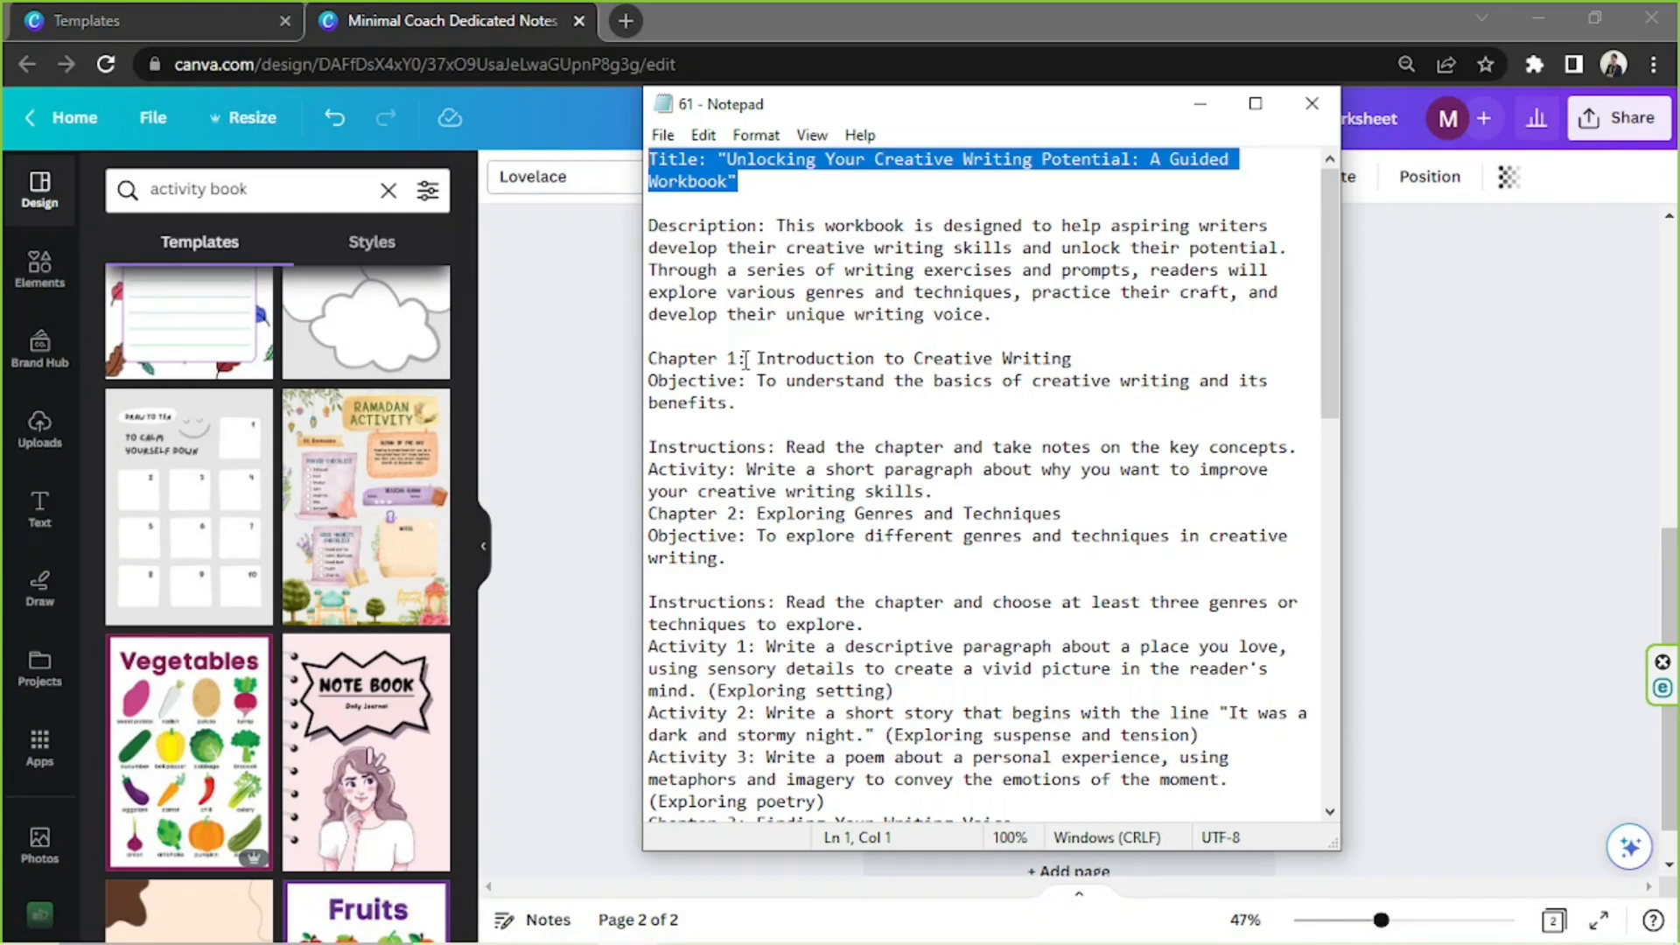
pyautogui.moveTo(758, 358); pyautogui.dragTo(1076, 359)
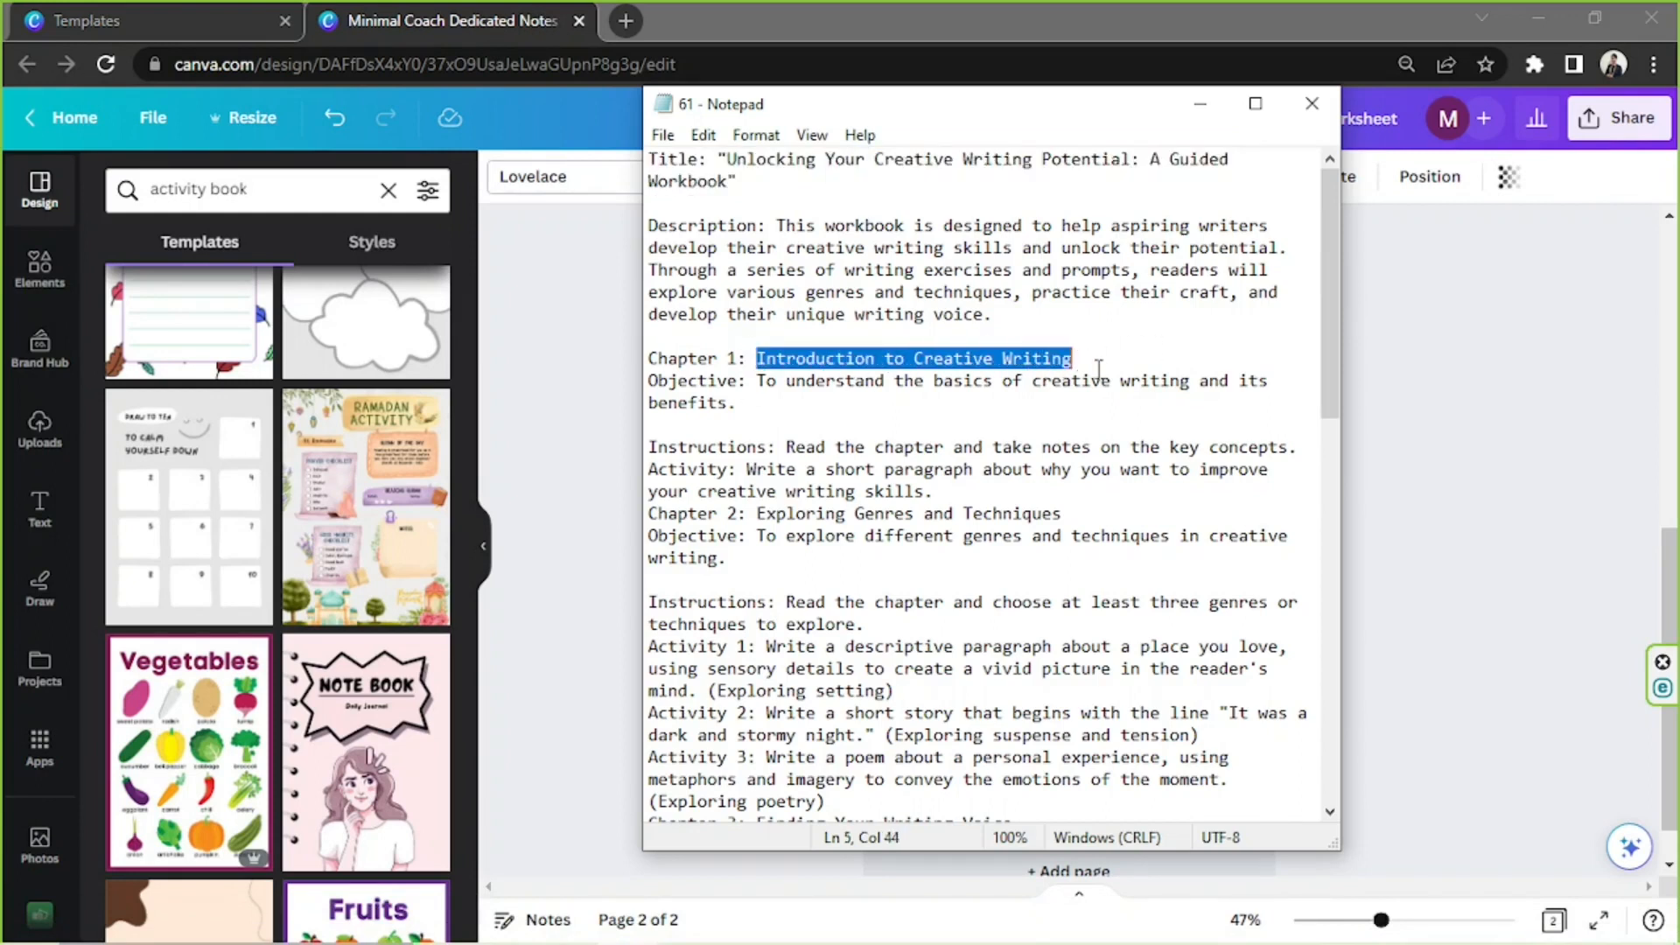
pyautogui.click(1544, 357)
# Replace the "A DEDICATED" label on page 2 with "CHAPTER 1" and remove its italics
pyautogui.click(1070, 283)
pyautogui.click(1069, 287)
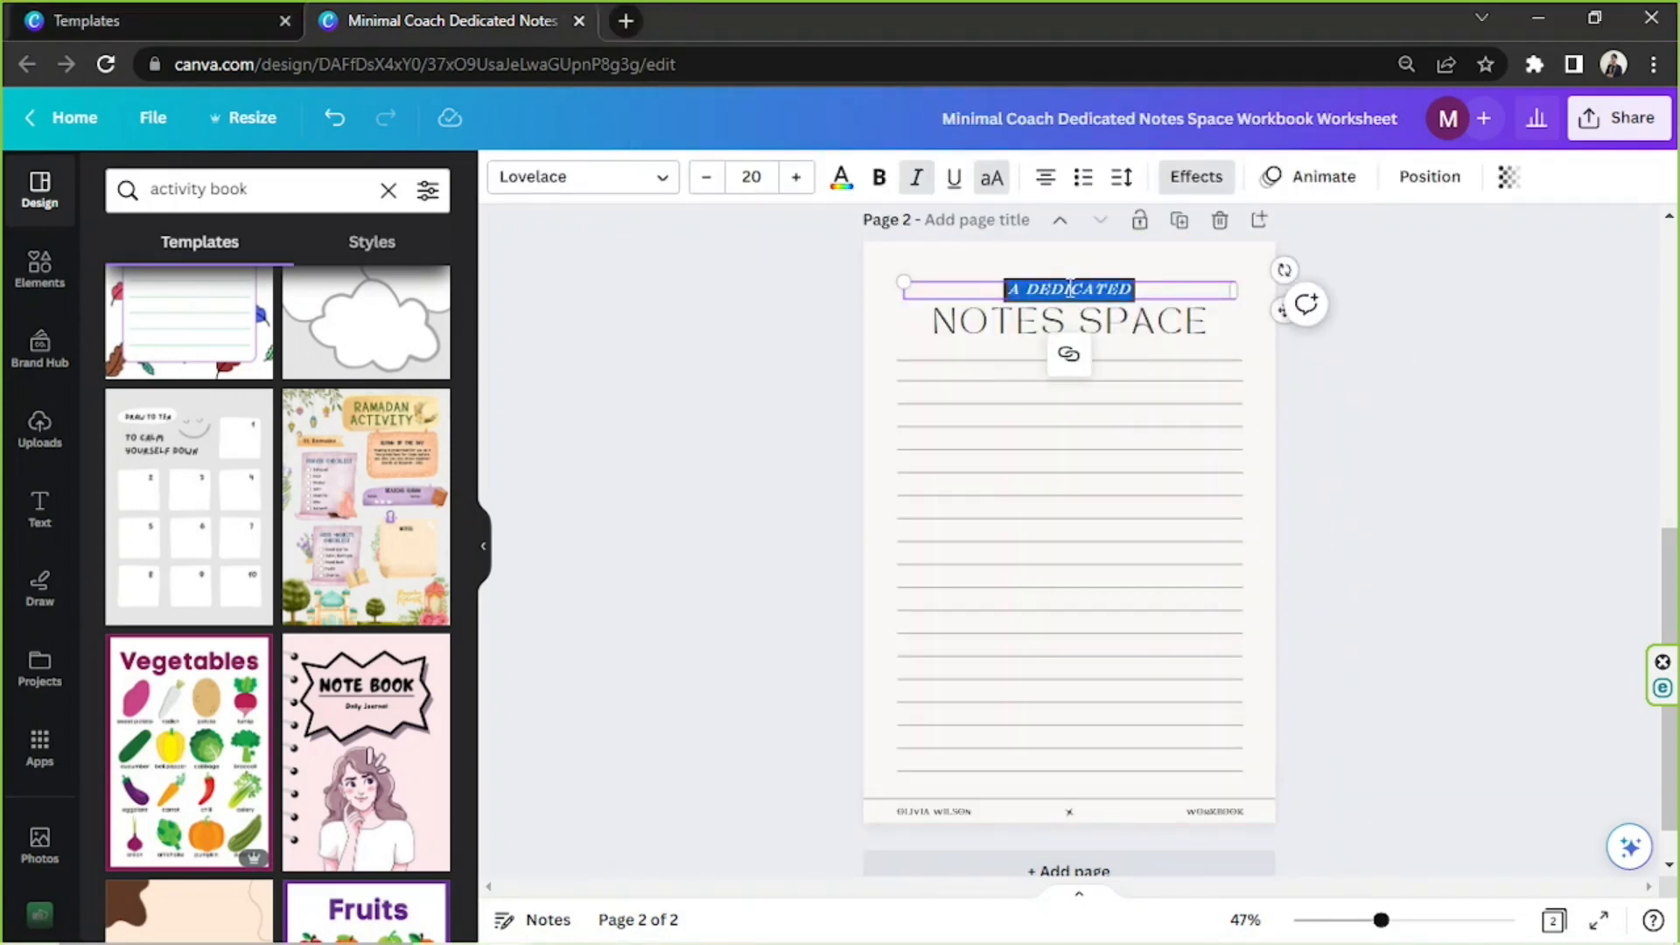
pyautogui.write('CHA')
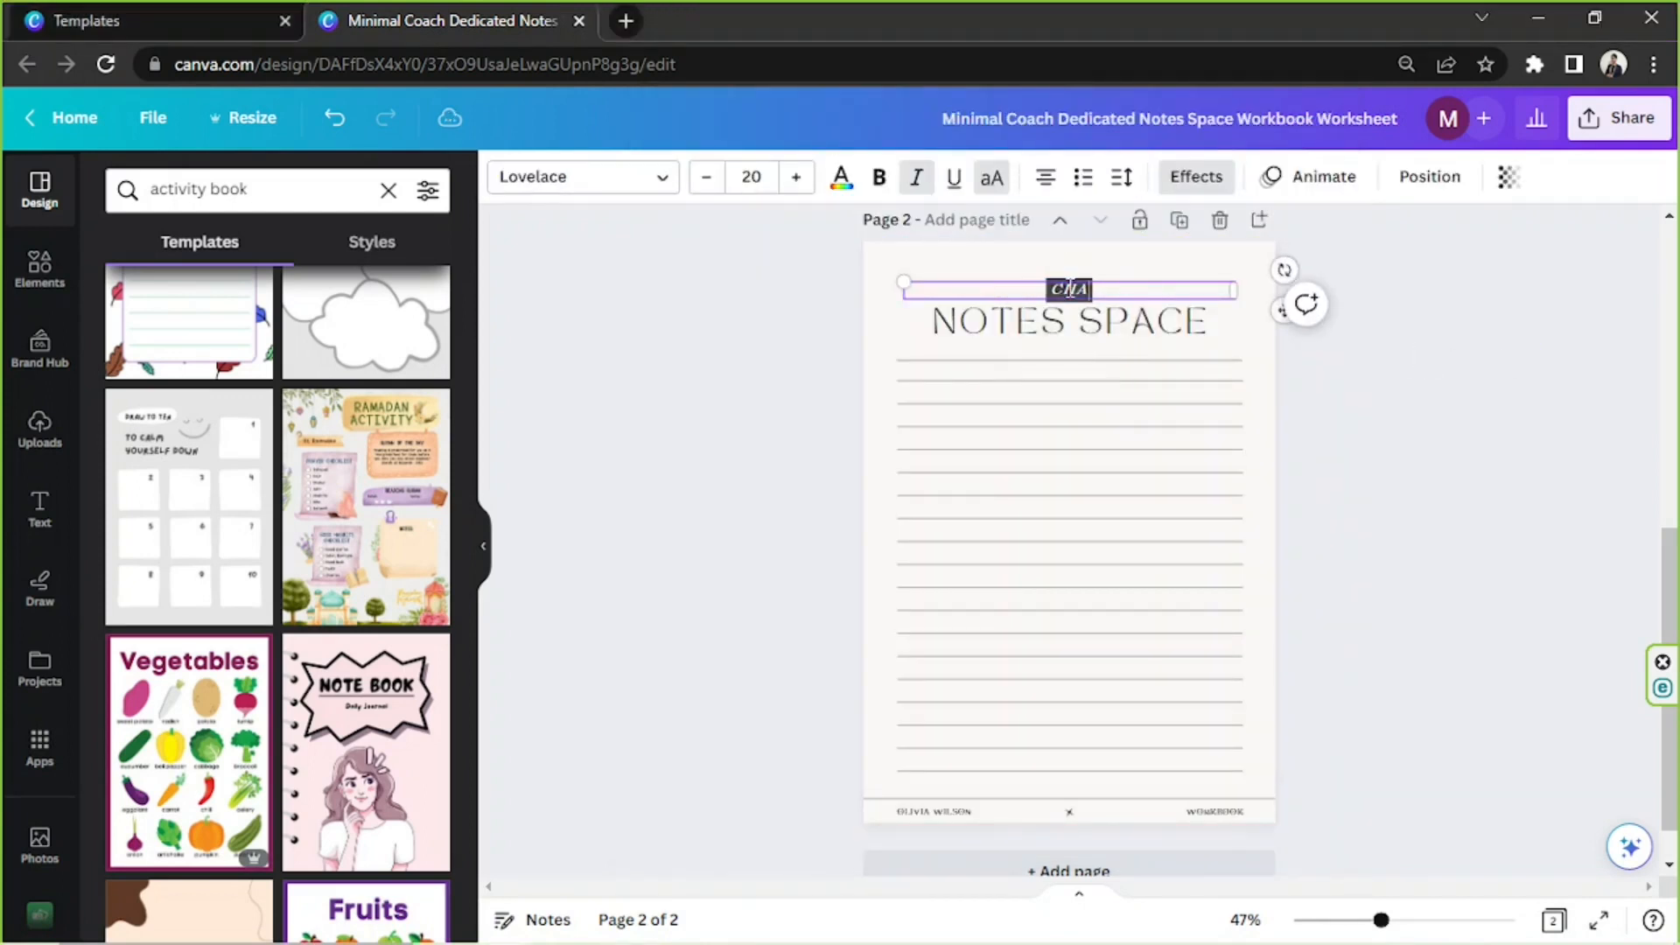
pyautogui.write('PTER 1')
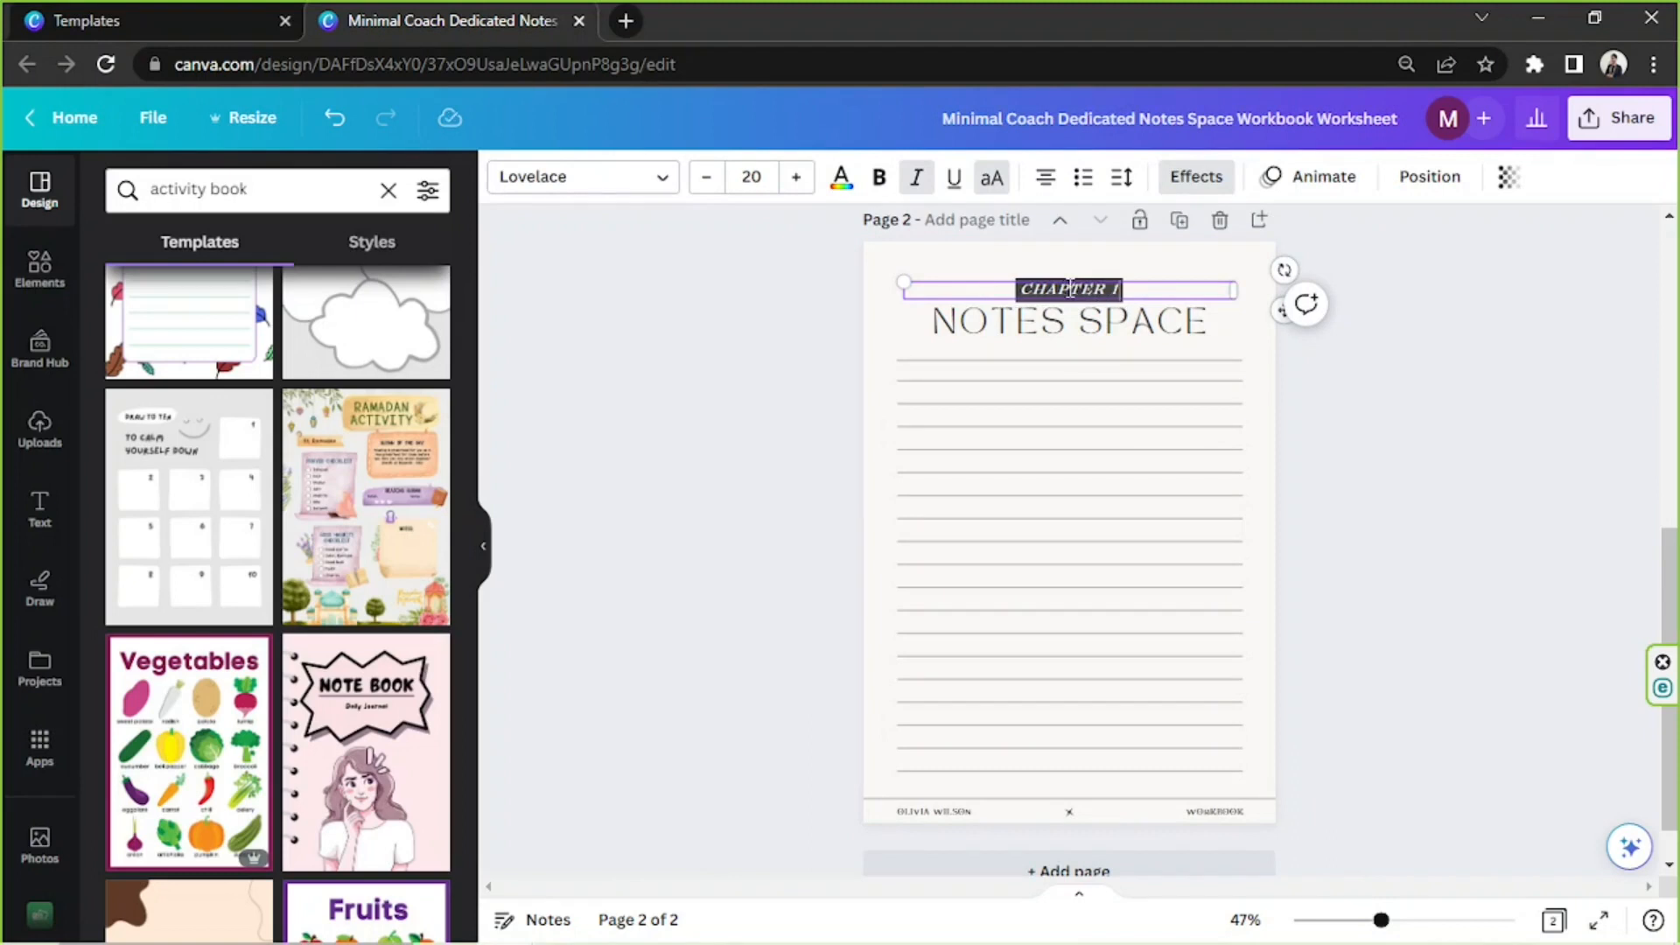
pyautogui.click(918, 187)
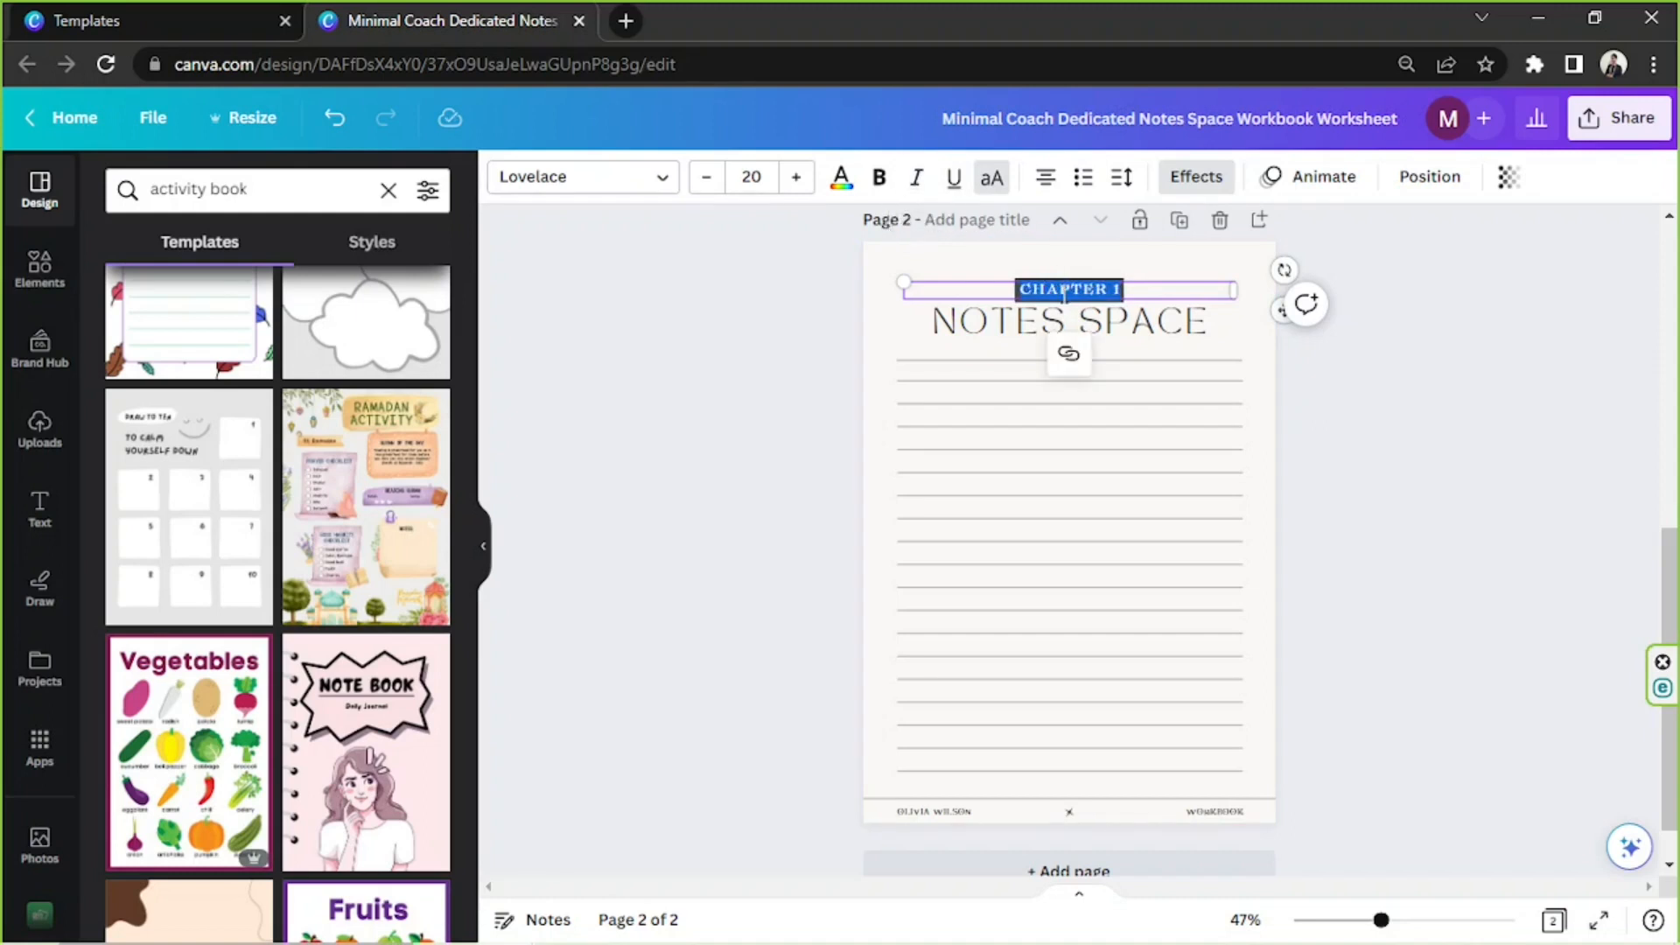
# Delete the "NOTES SPACE" heading and the uppermost ruled lines on page 2, keeping the "CHAPTER 1" label
pyautogui.click(1564, 522)
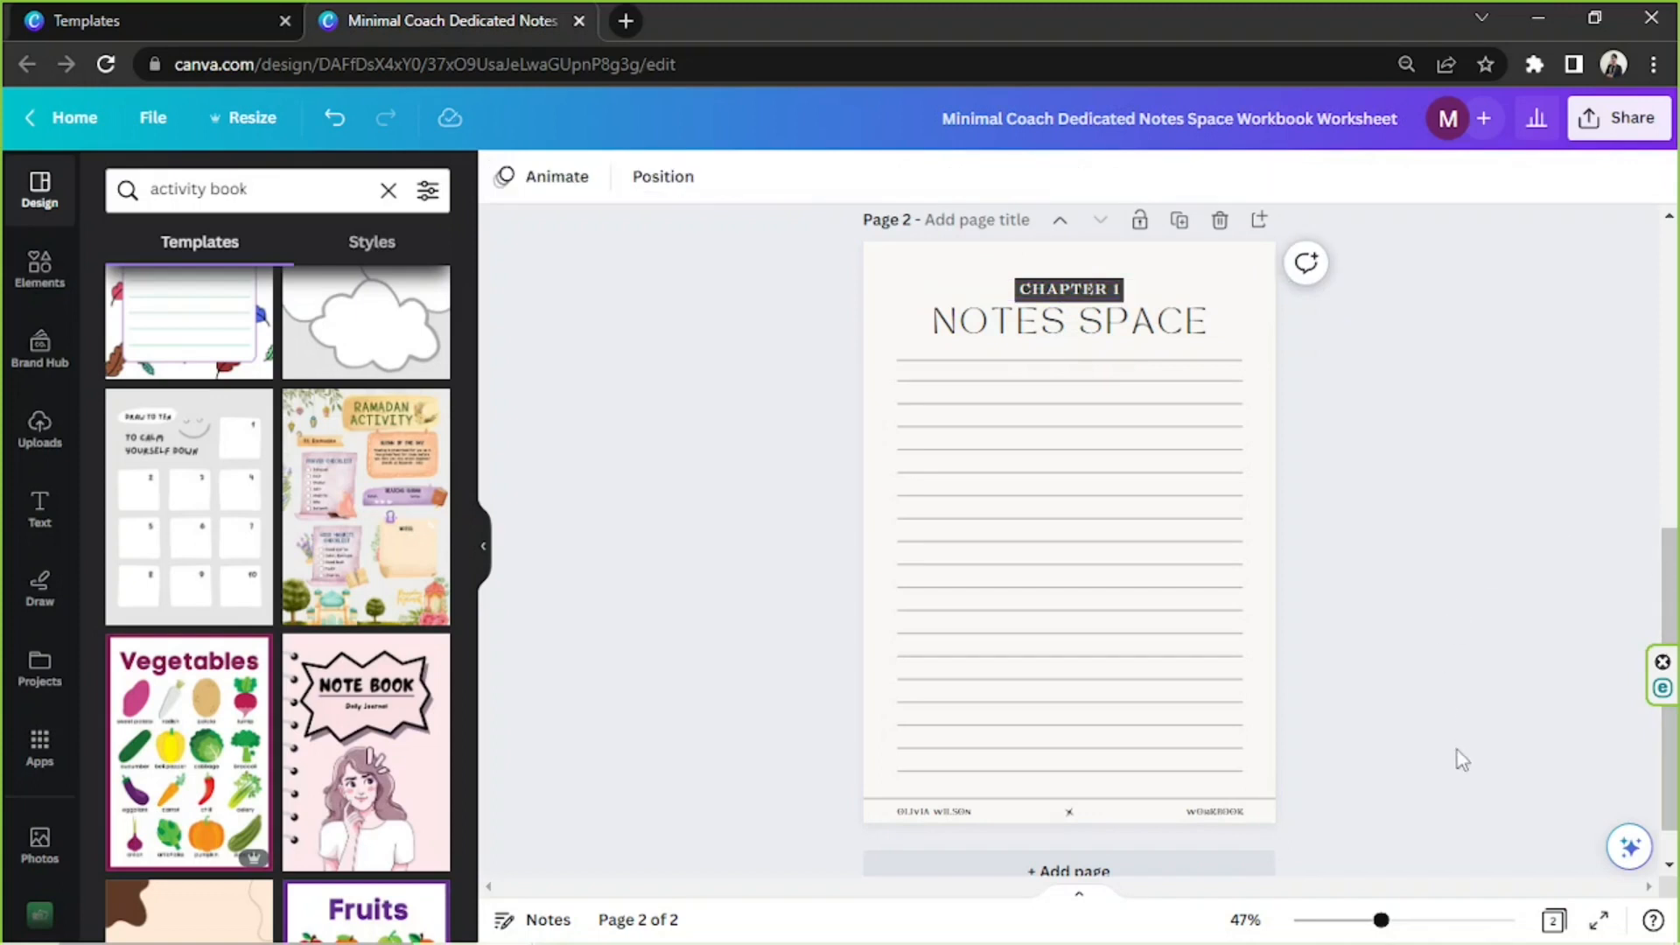
pyautogui.click(1211, 339)
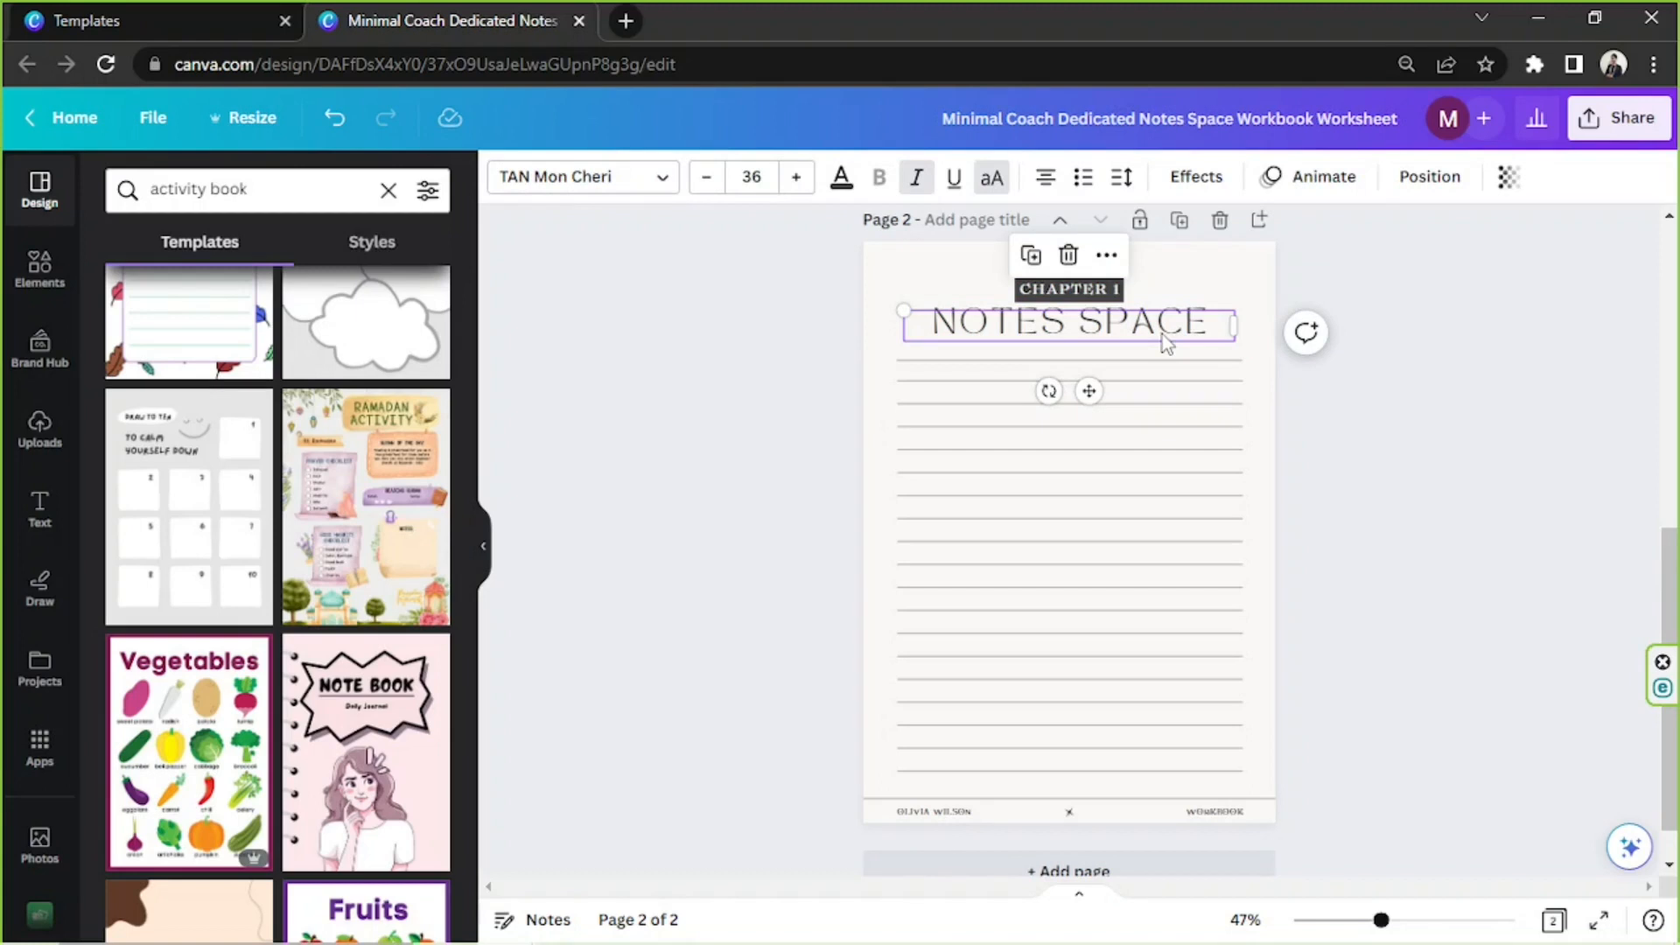
pyautogui.click(1069, 255)
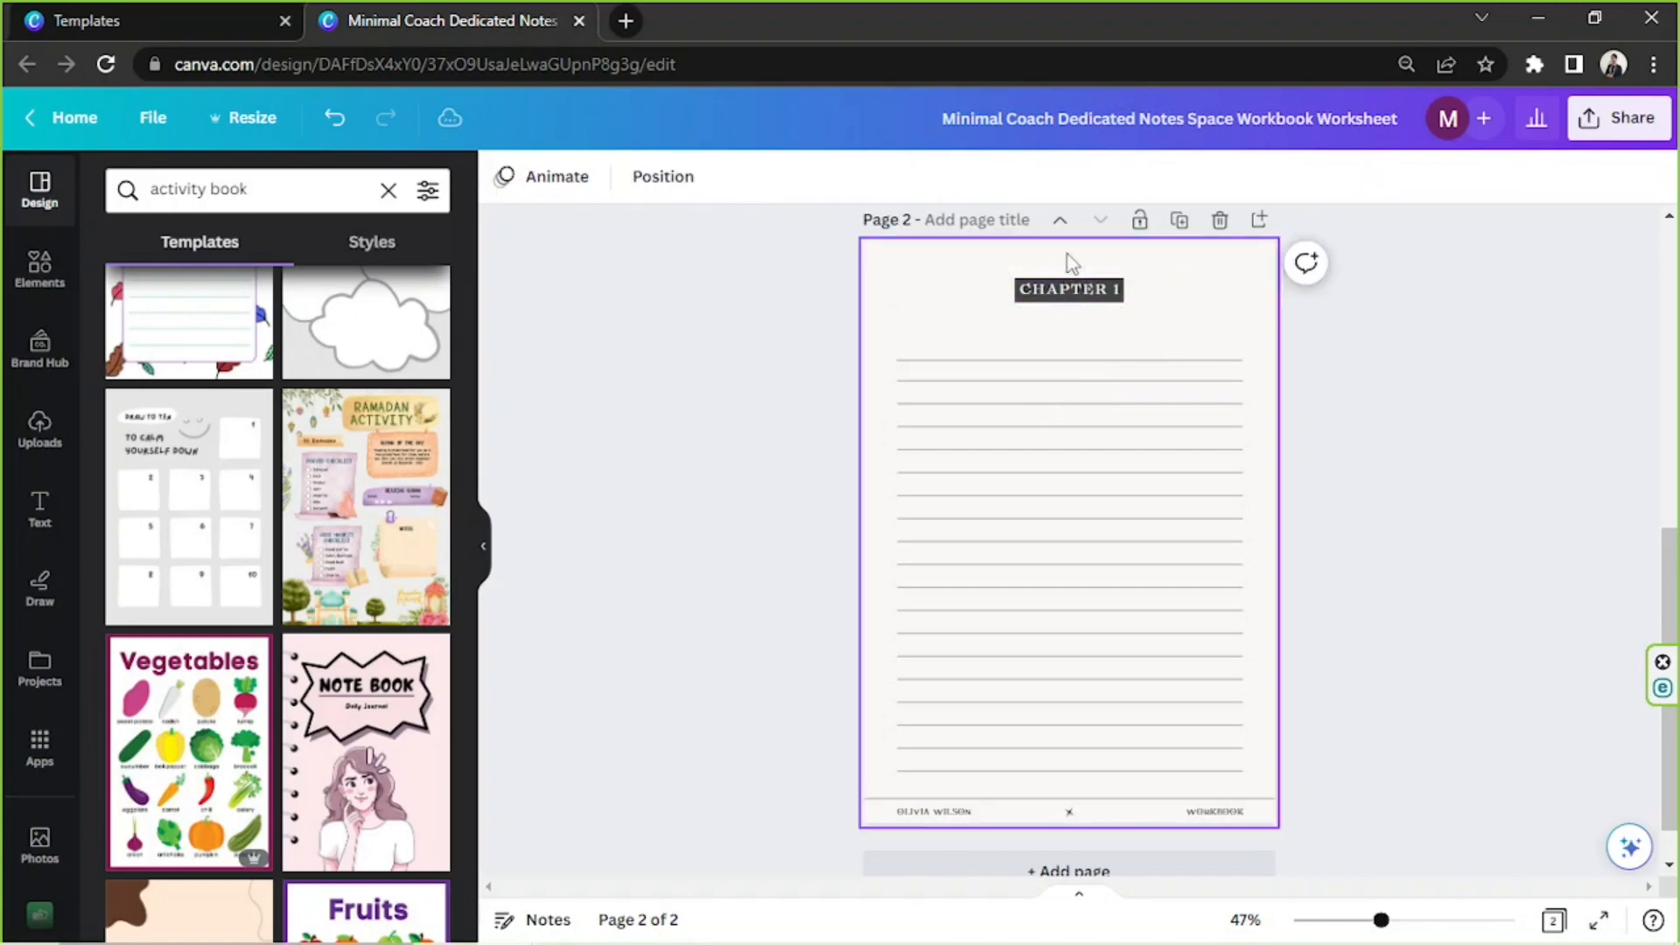
pyautogui.click(1078, 361)
pyautogui.moveTo(1078, 364); pyautogui.dragTo(1079, 432)
pyautogui.press('Delete')
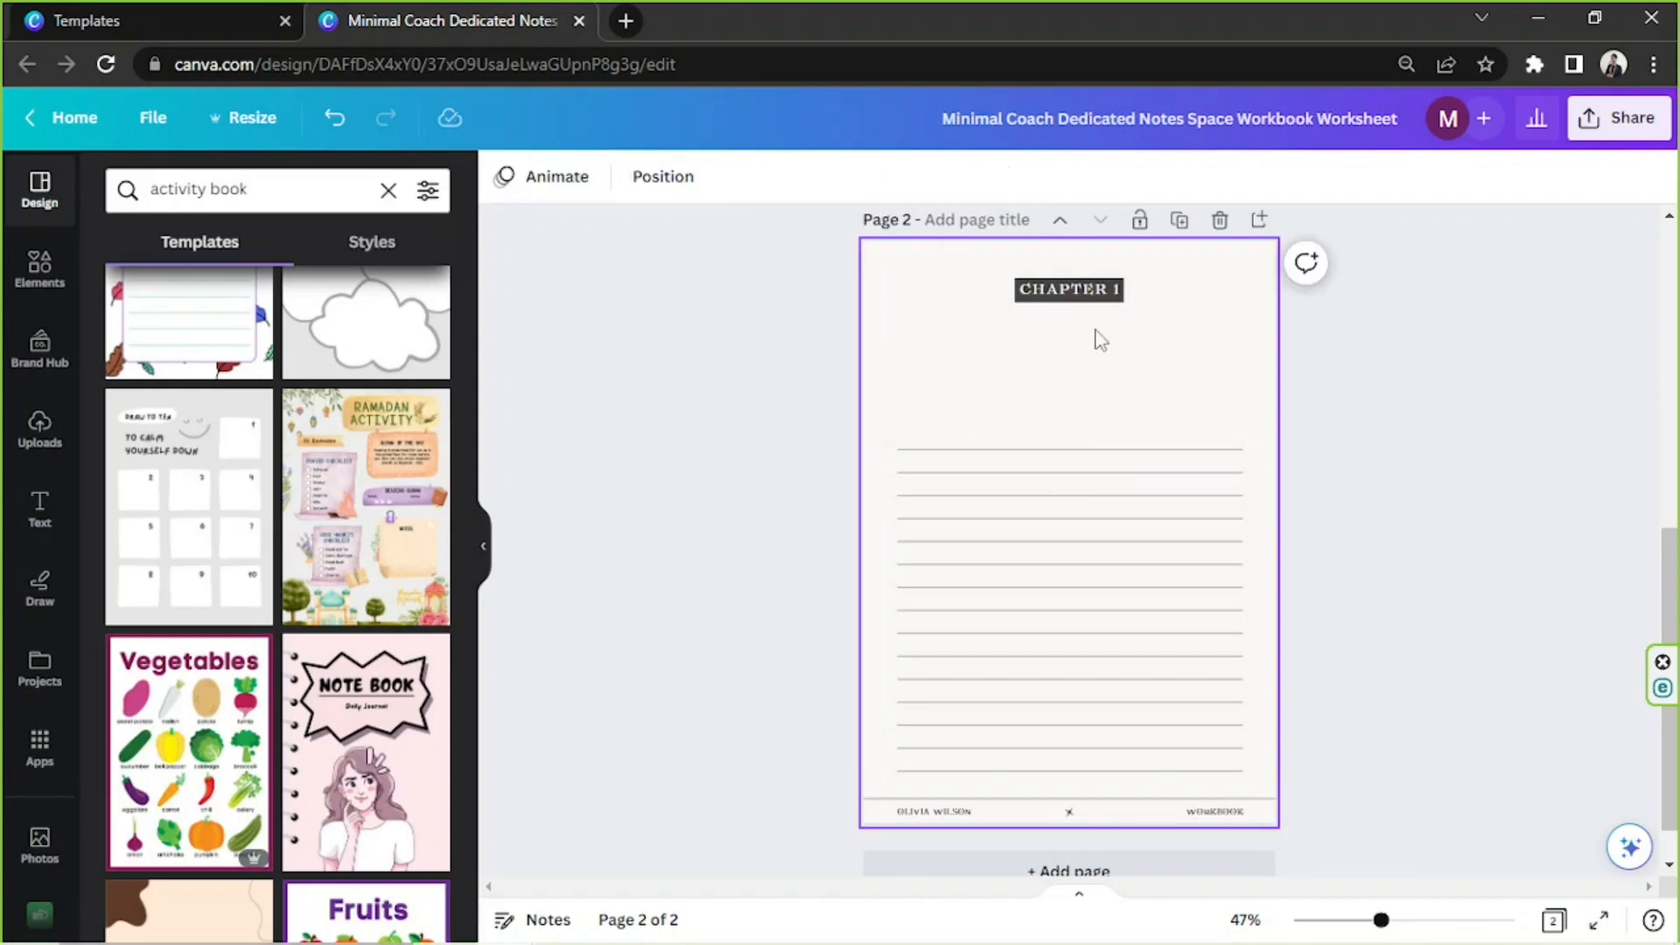
# Add a text box under the "CHAPTER 1" label, enlarge it to size 27.4, and remove its italics and uppercase formatting
pyautogui.click(1102, 334)
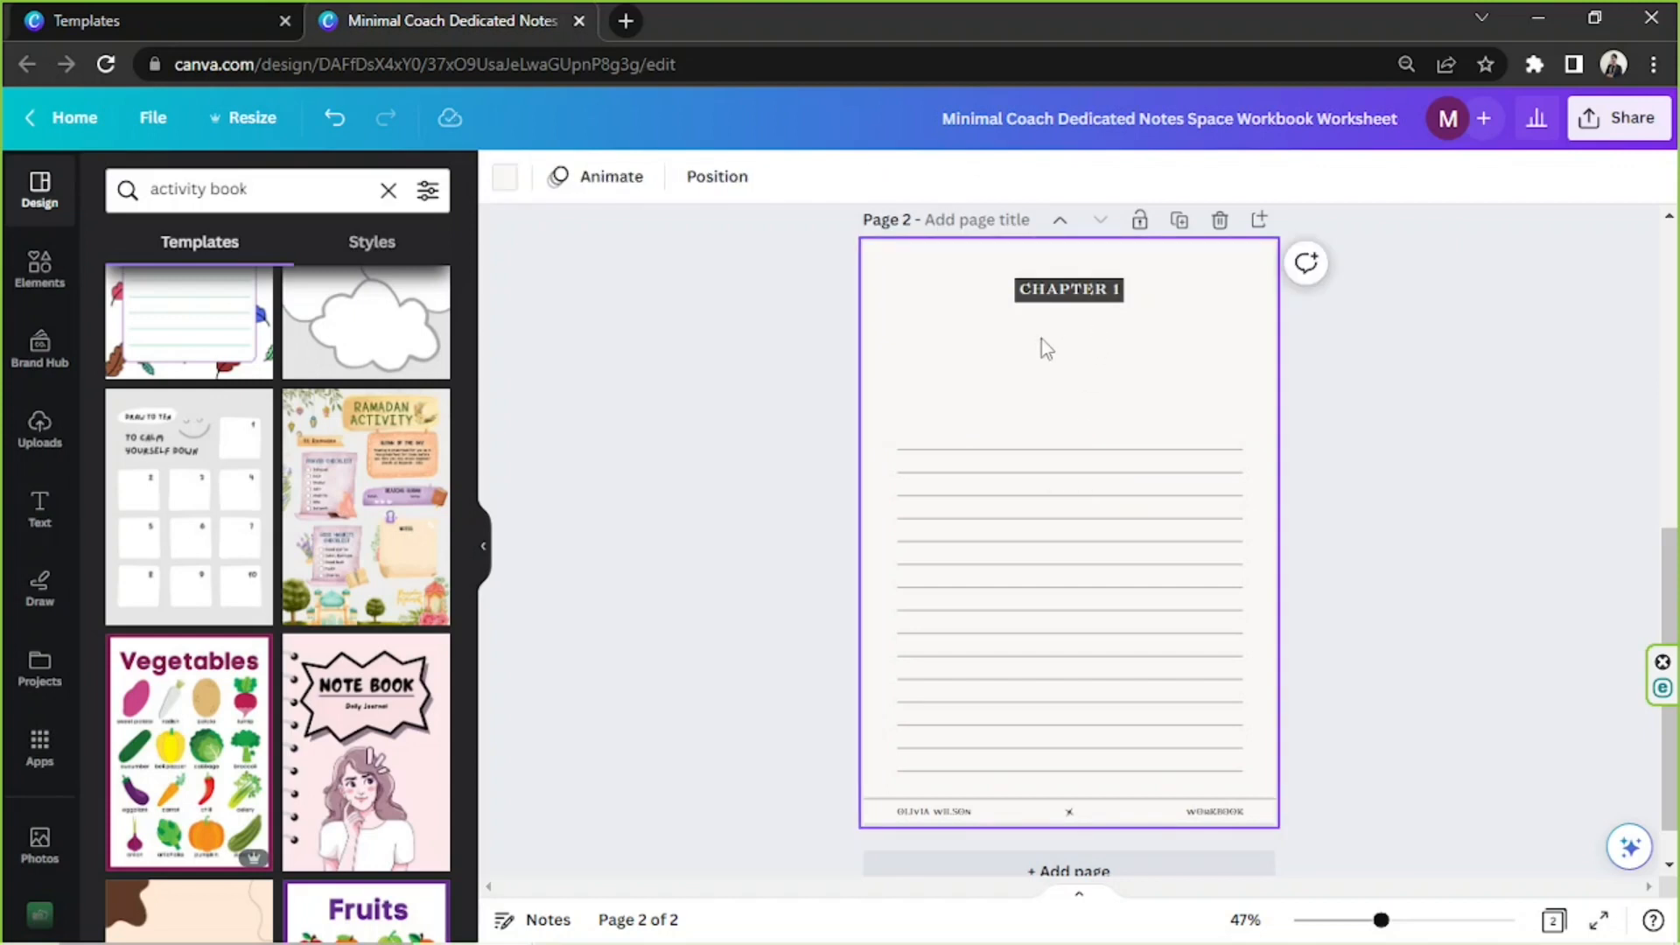
pyautogui.press('t')
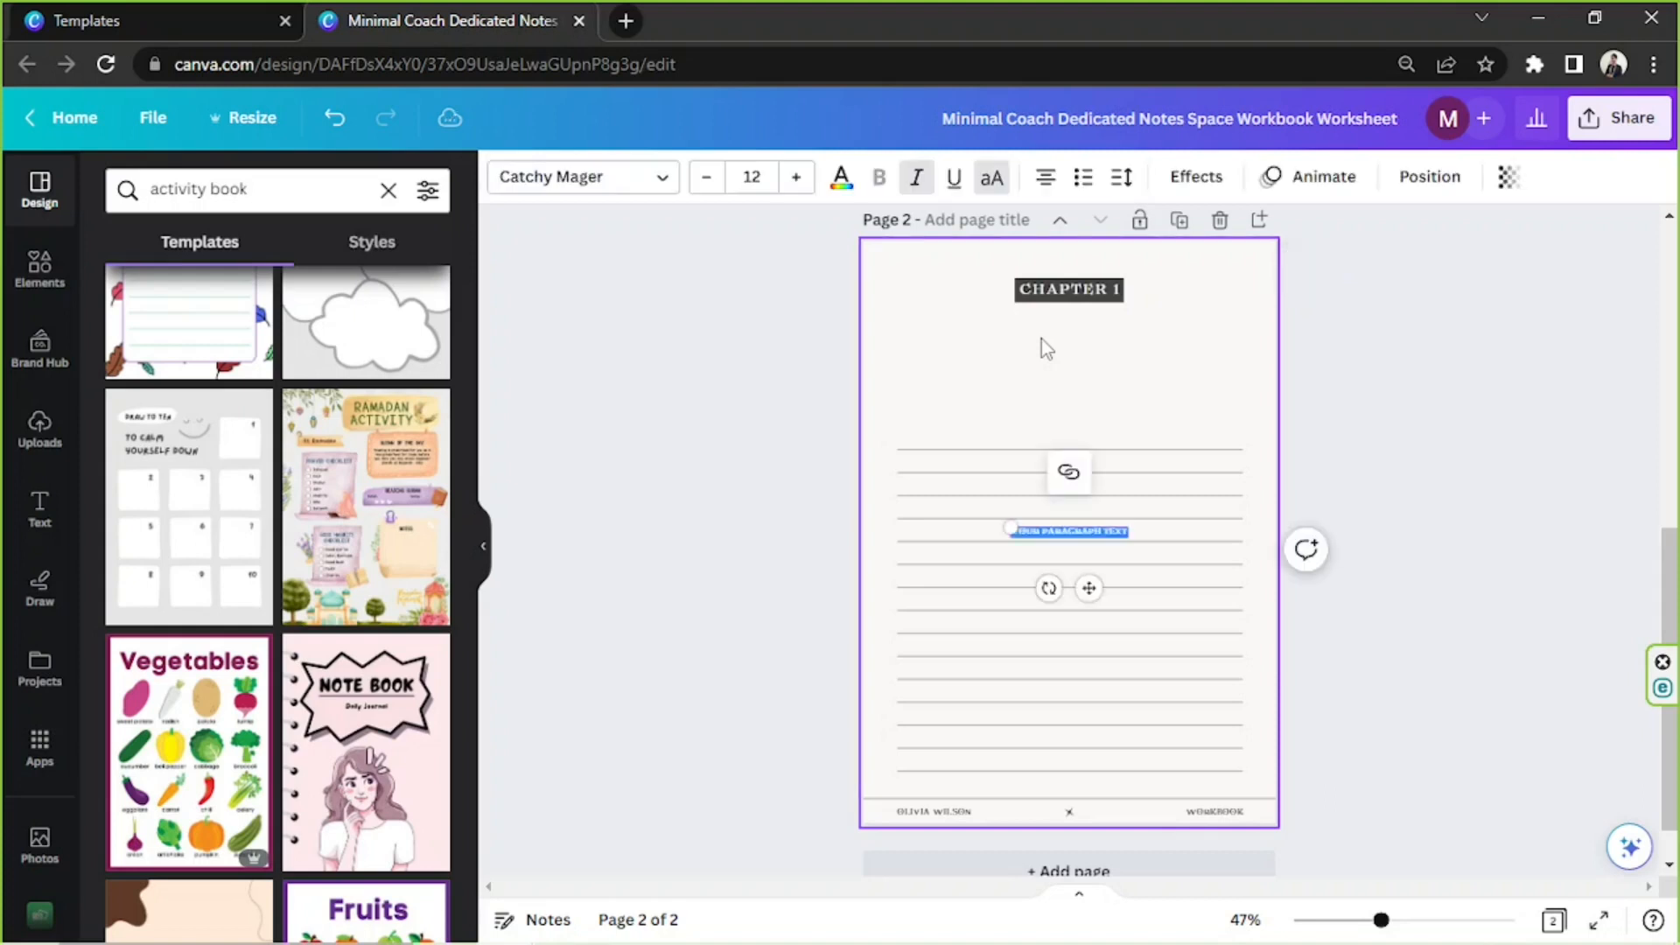
pyautogui.moveTo(962, 510); pyautogui.dragTo(819, 517)
pyautogui.moveTo(910, 545); pyautogui.dragTo(937, 350)
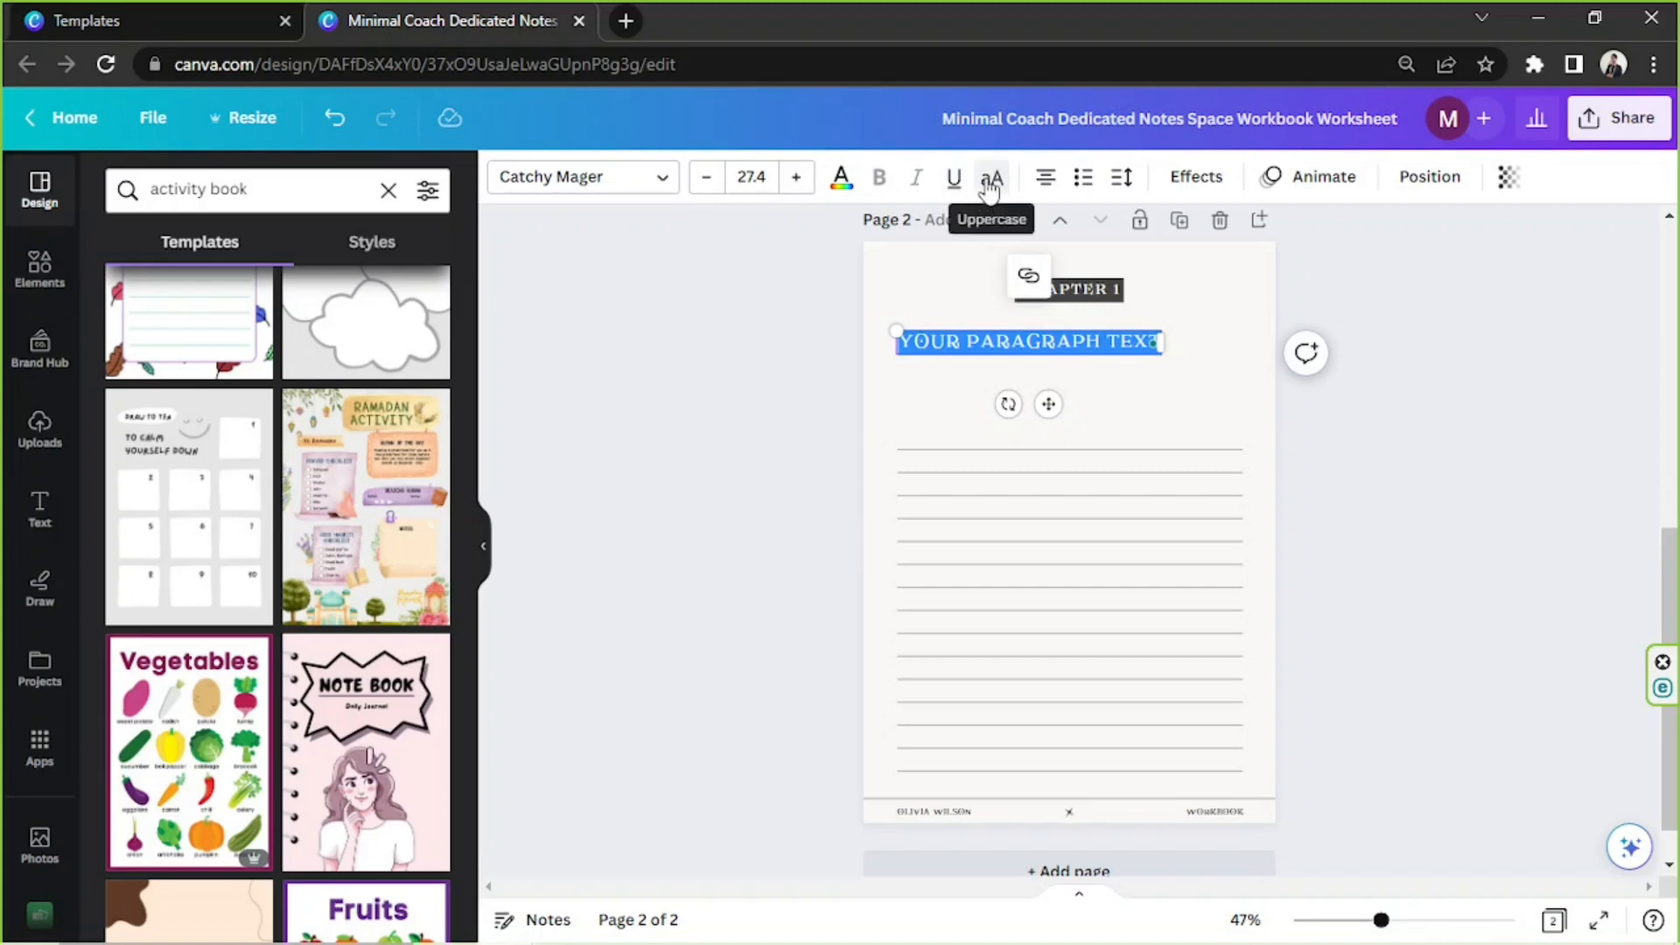
pyautogui.click(990, 186)
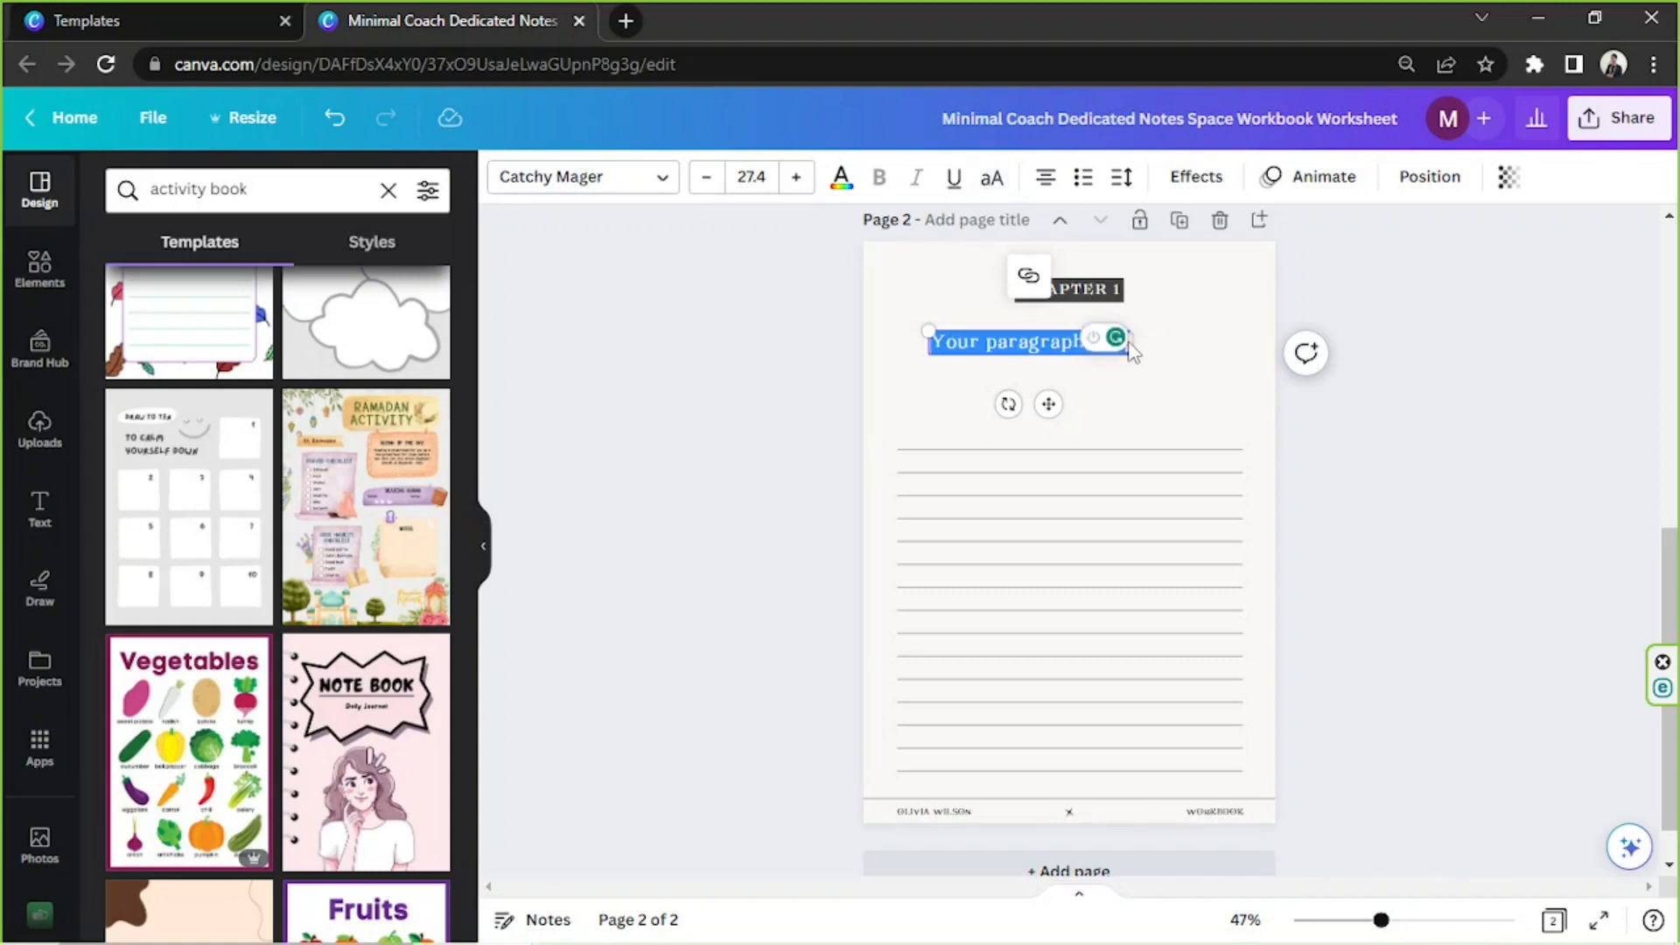
# Replace the placeholder text with the Chapter 1 objective copied from the Notepad outline
pyautogui.doubleClick(1016, 342)
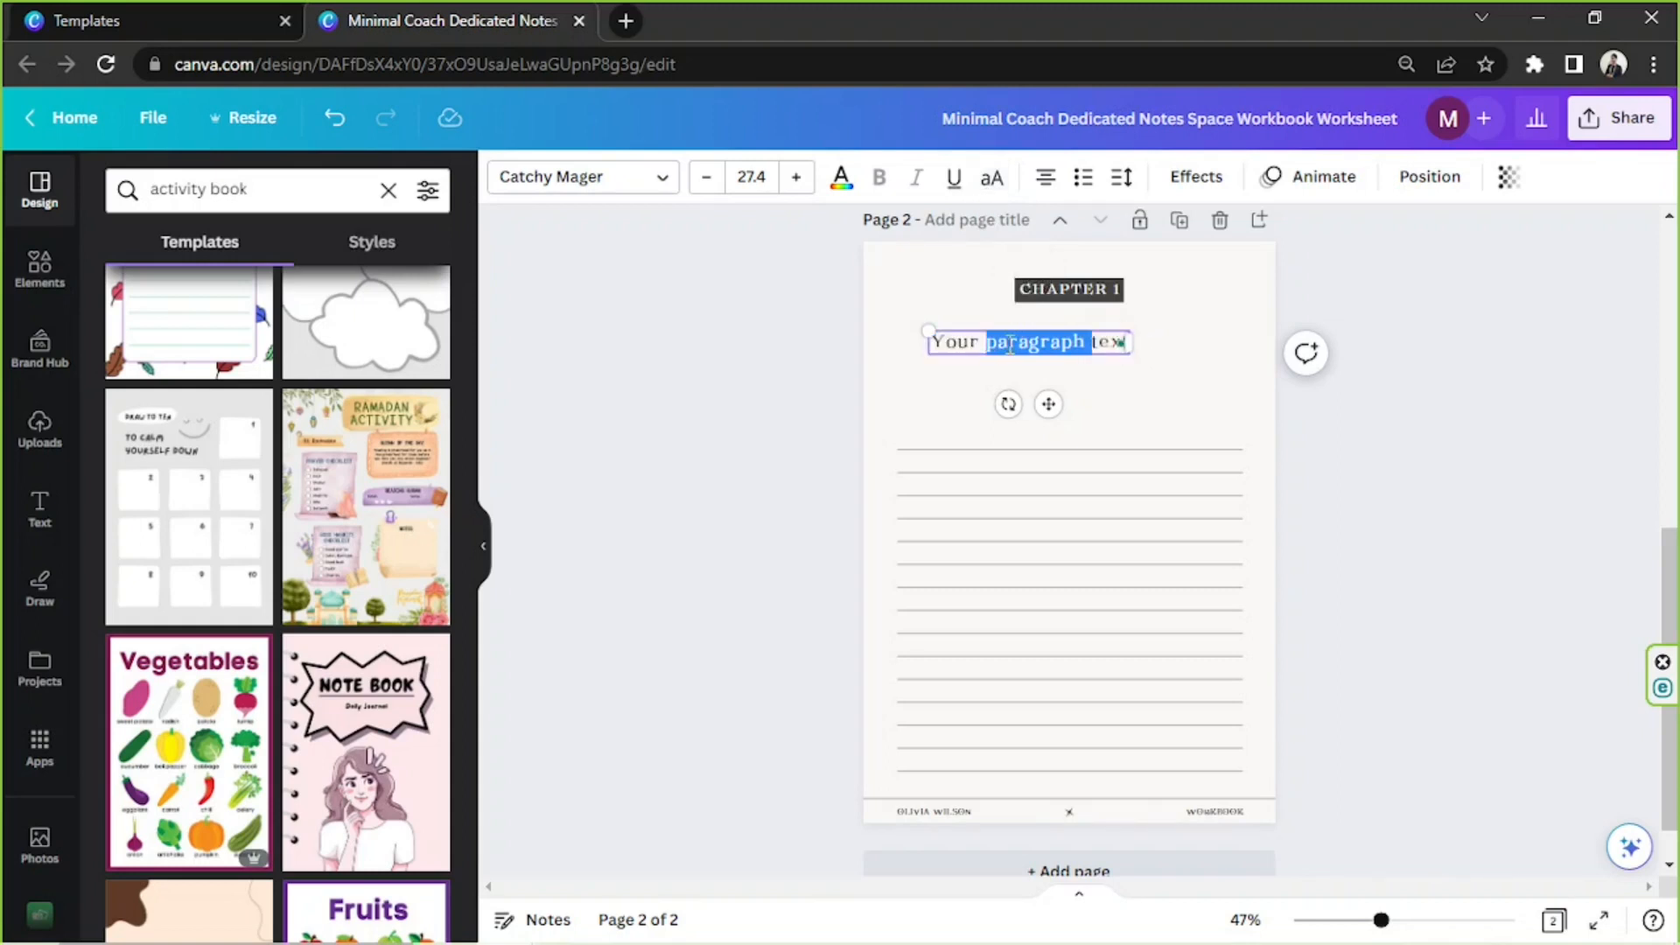
pyautogui.click(636, 924)
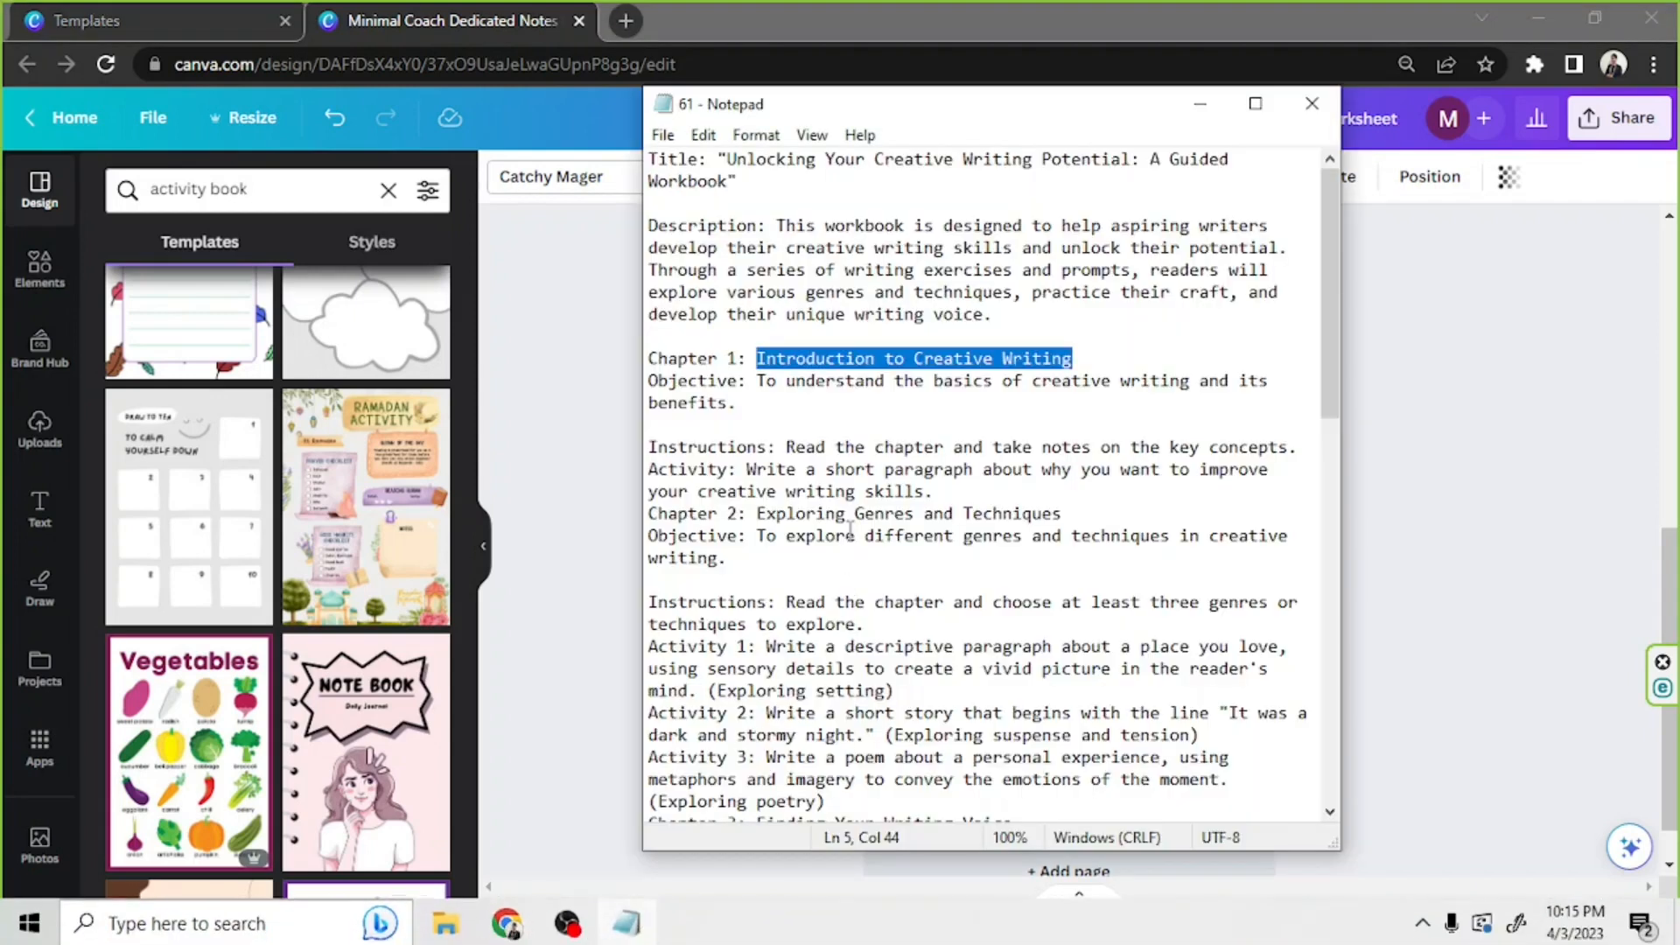
pyautogui.click(768, 385)
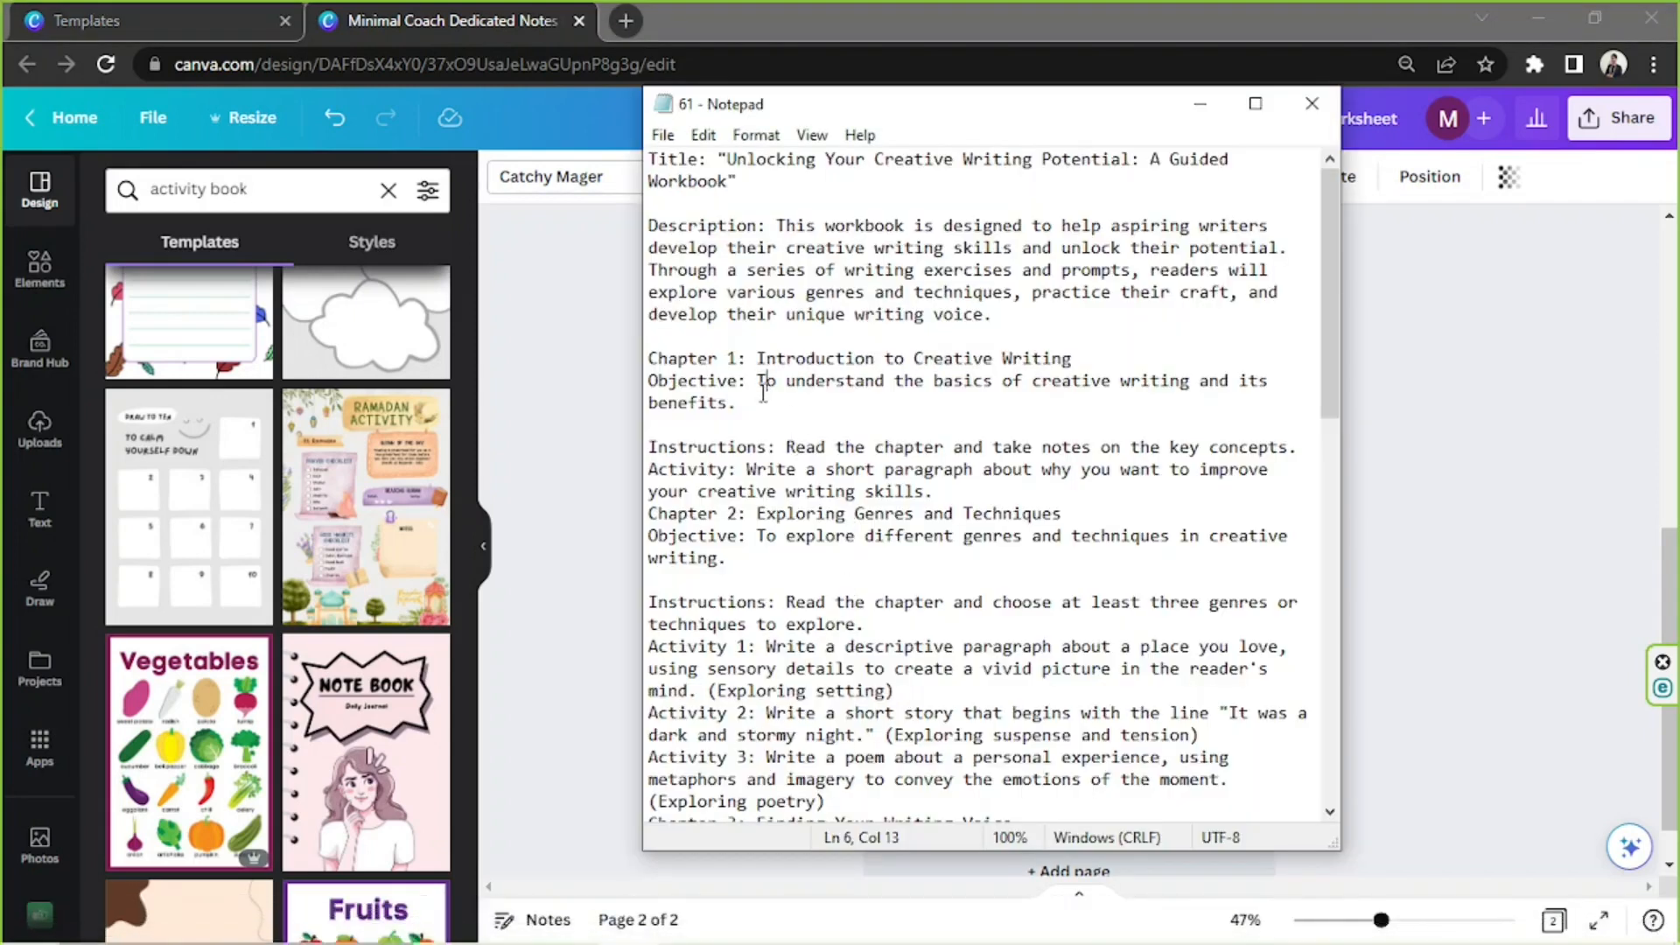
pyautogui.moveTo(755, 399); pyautogui.dragTo(648, 376)
pyautogui.hotkey('ctrl', 'c')
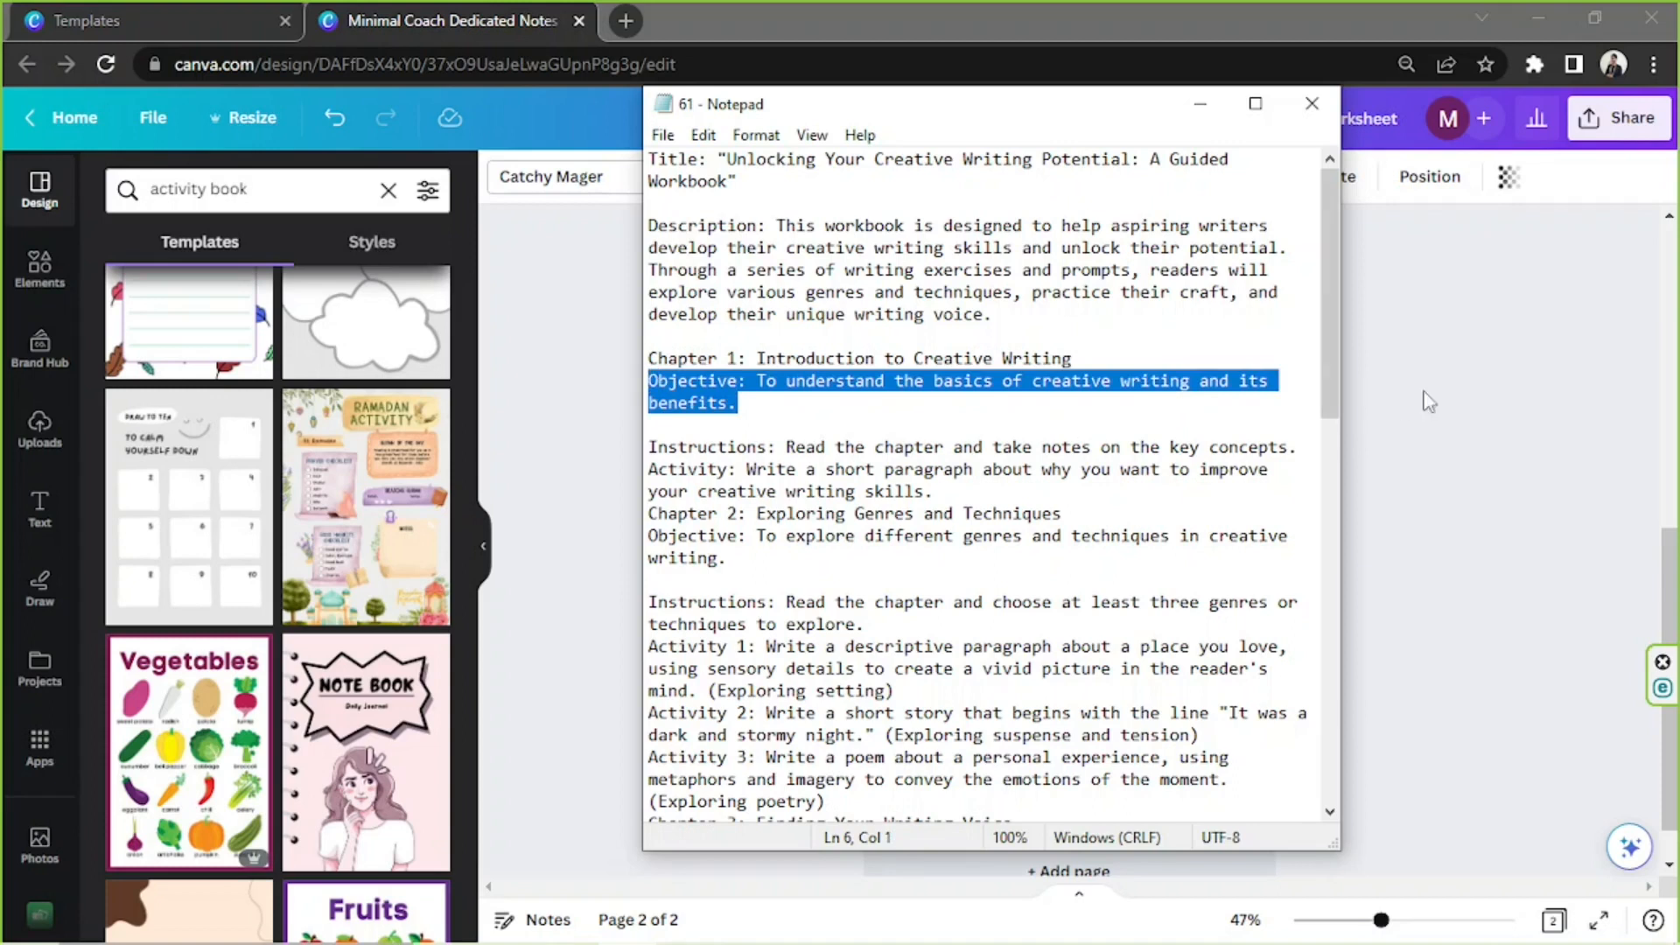
pyautogui.click(1401, 409)
pyautogui.doubleClick(1035, 350)
pyautogui.hotkey('ctrl', 'v')
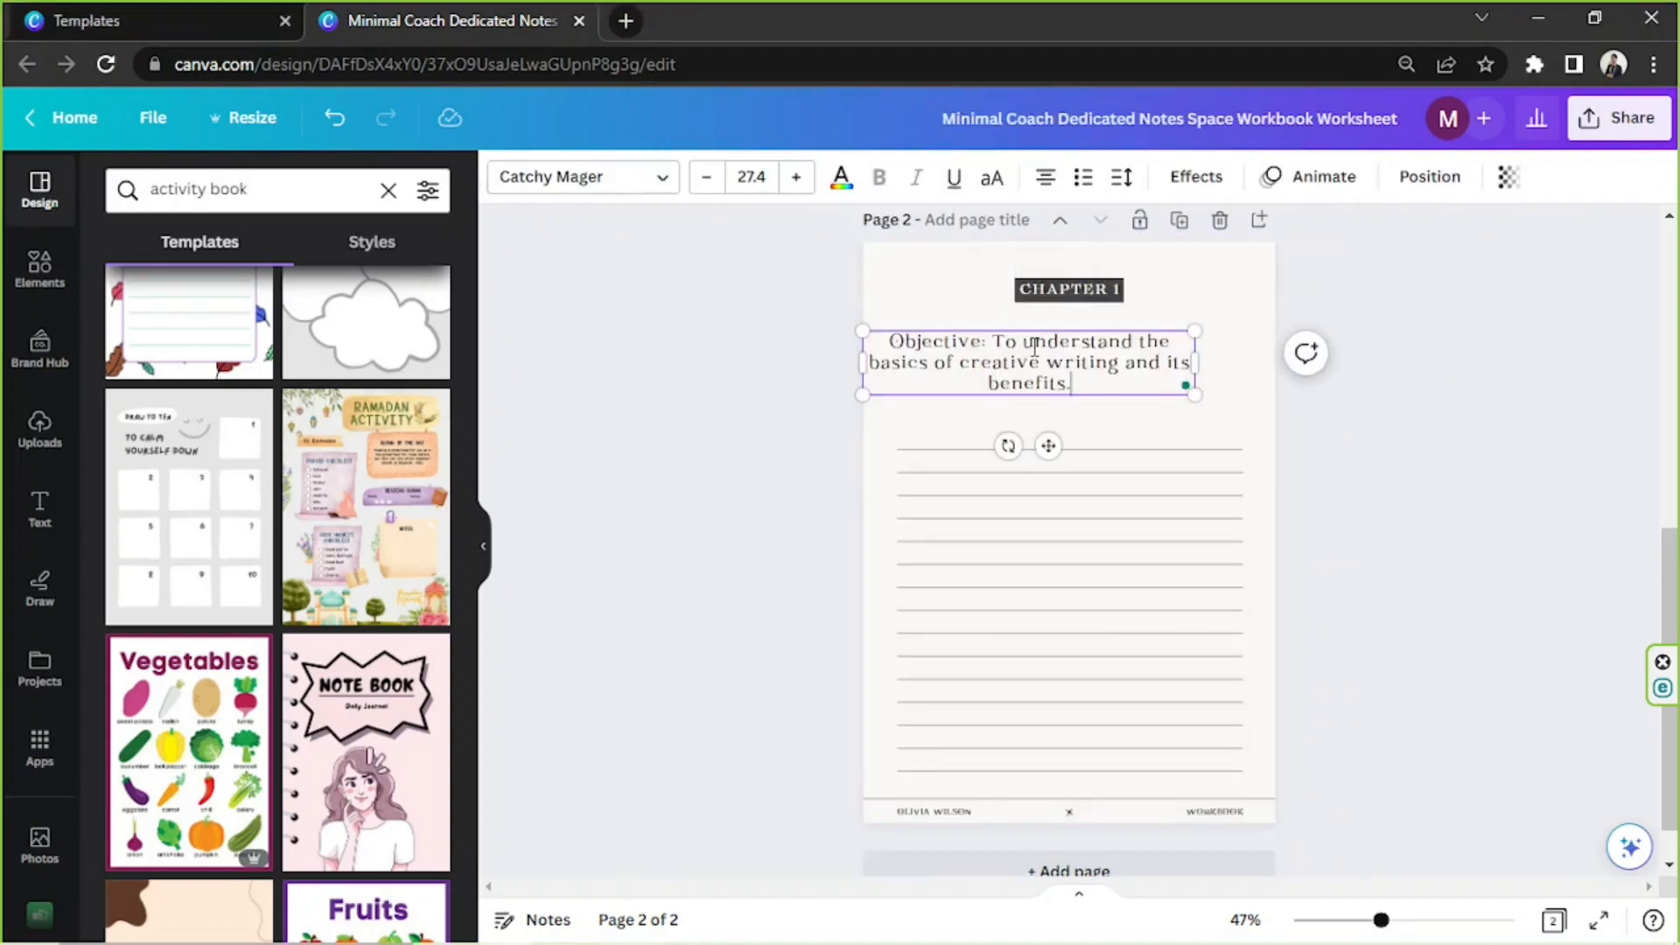
# Left-align the objective text, scale it down to size 23.4, and line it up with the start of the ruled lines
pyautogui.hotkey('ctrl', 'a')
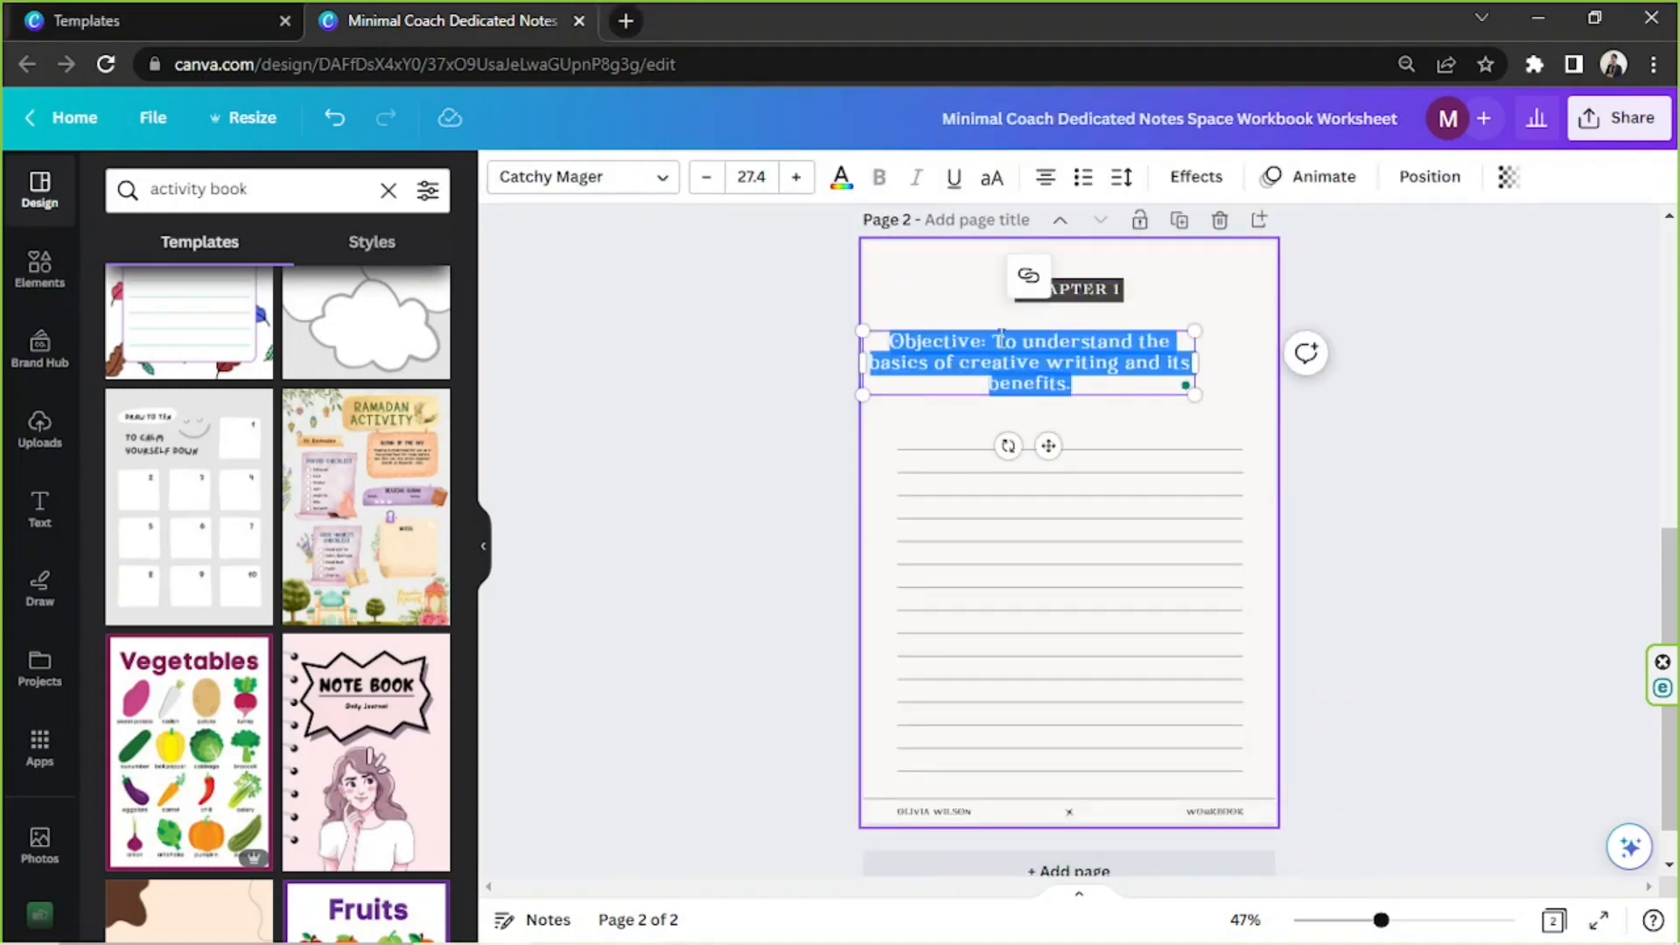
pyautogui.click(1047, 180)
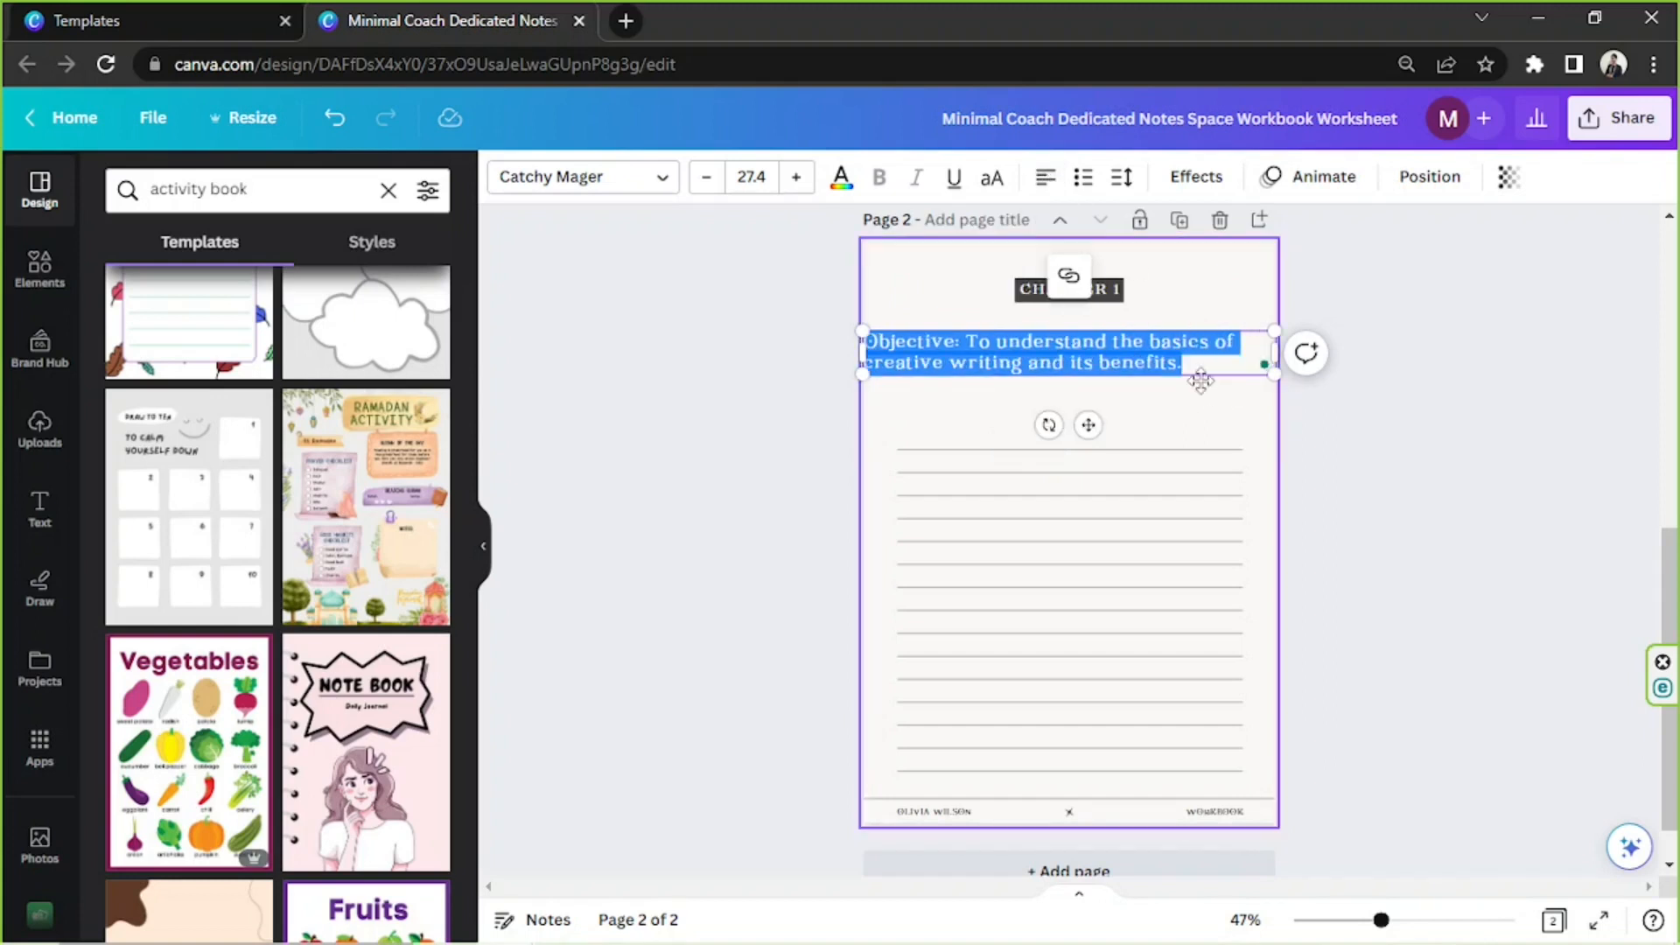
pyautogui.moveTo(1264, 365); pyautogui.dragTo(1272, 347)
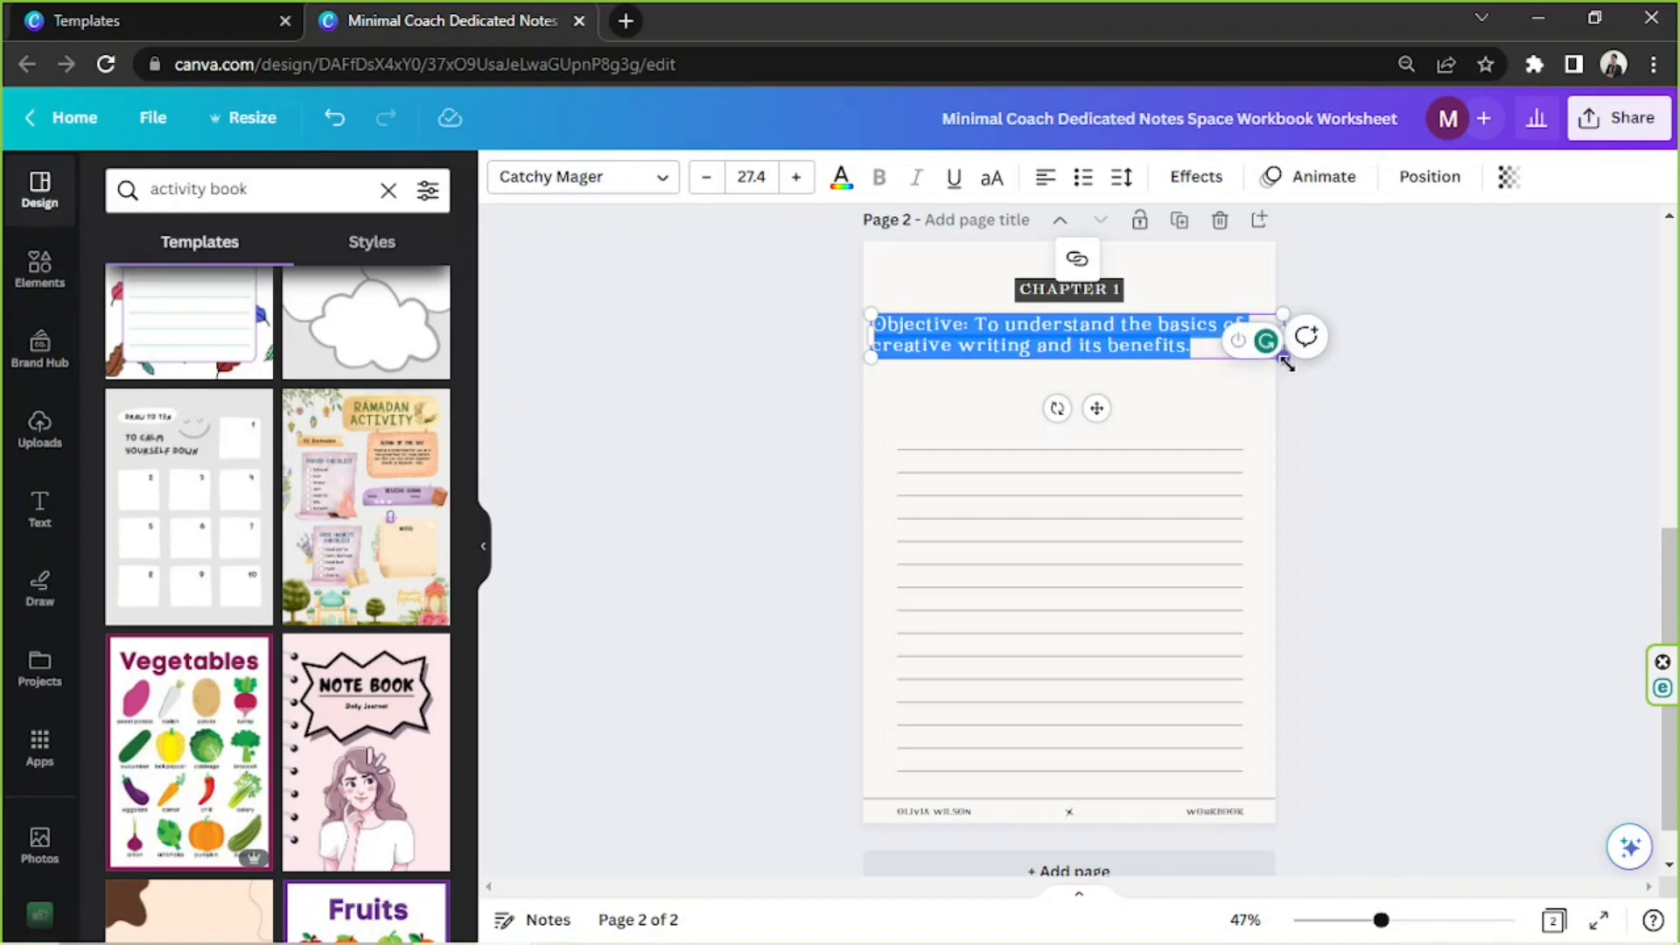
pyautogui.moveTo(1282, 358); pyautogui.dragTo(1223, 351)
pyautogui.moveTo(1085, 353); pyautogui.dragTo(1107, 349)
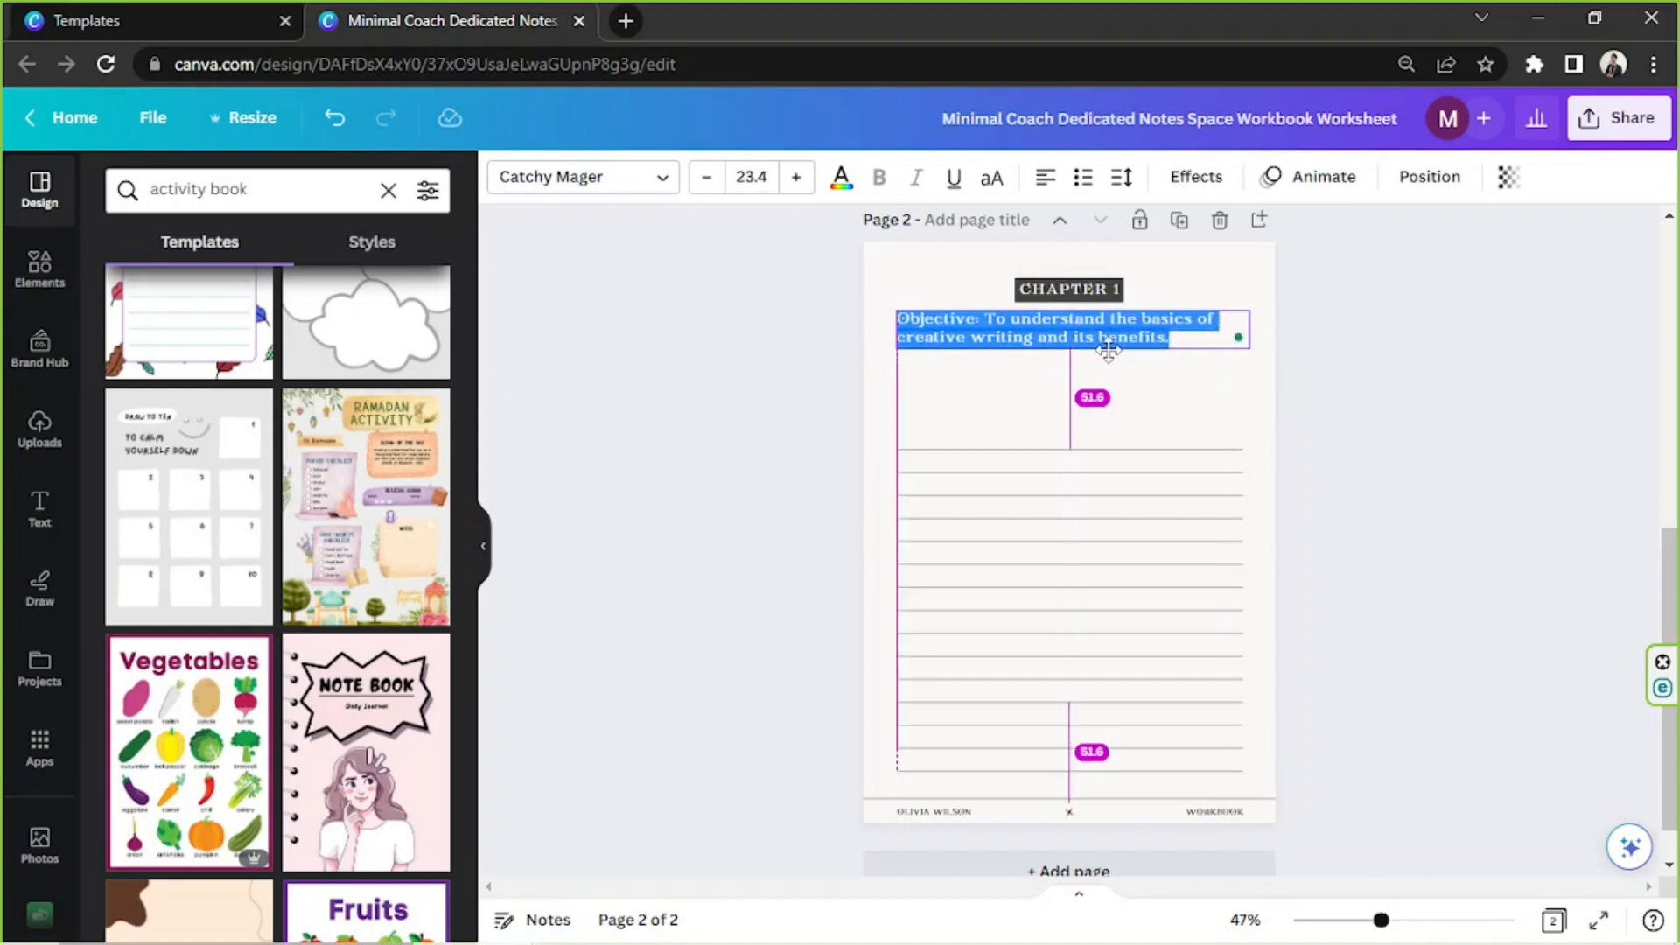
# Change the font of the whole objective text to Gotham
pyautogui.click(1107, 319)
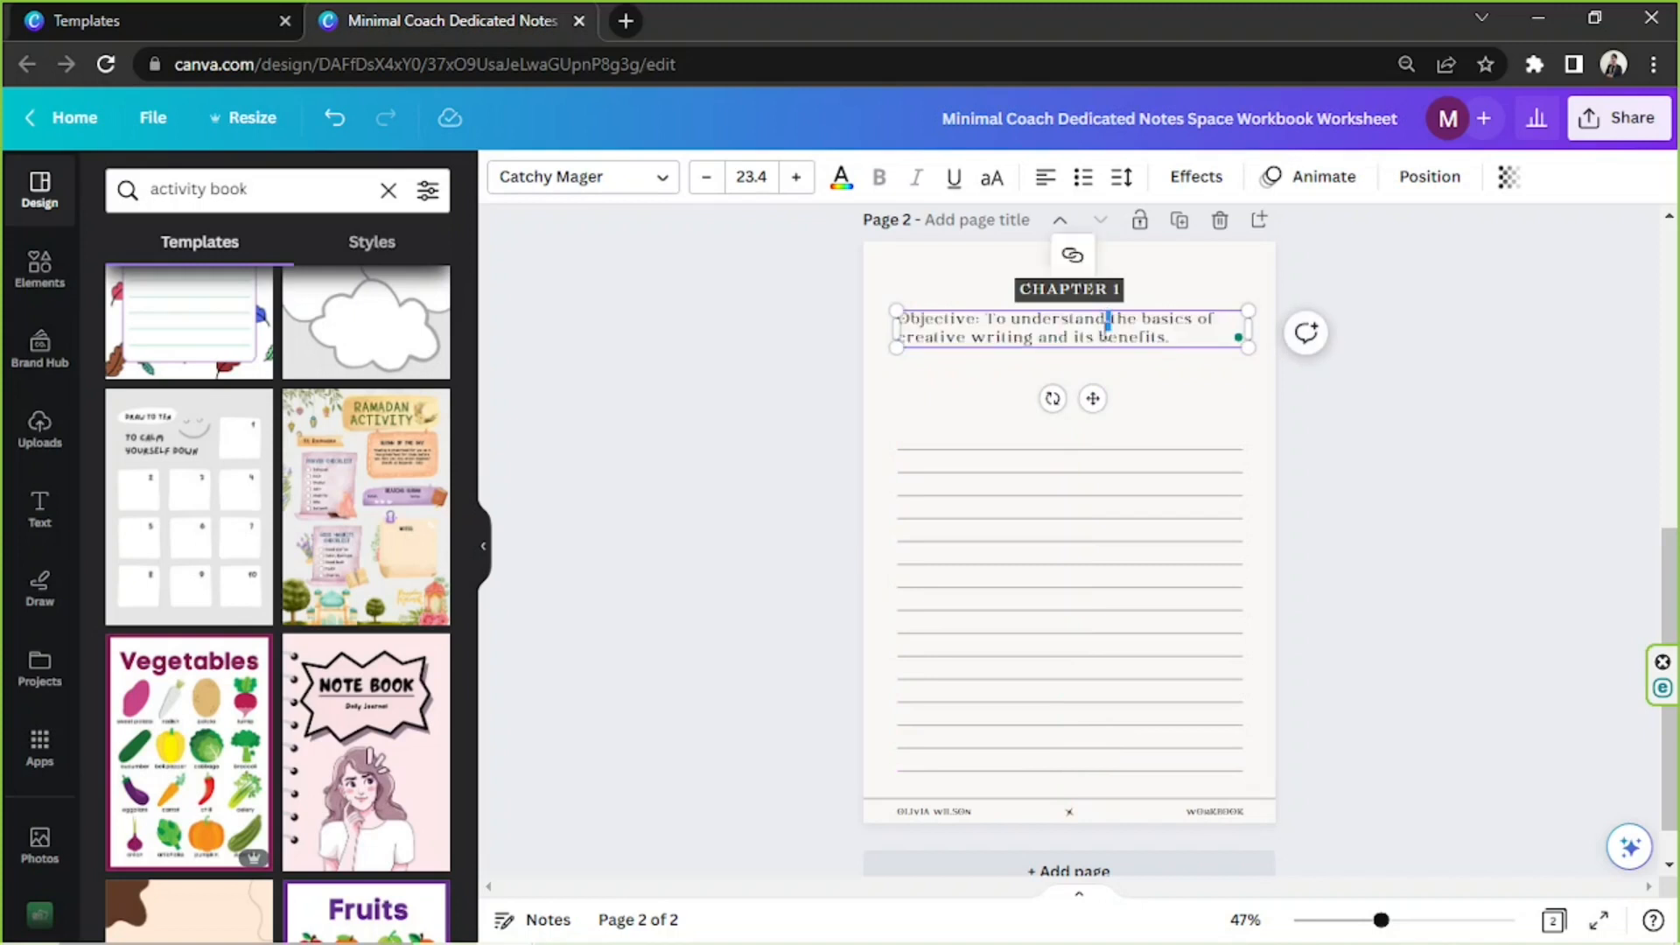
pyautogui.hotkey('ctrl', 'a')
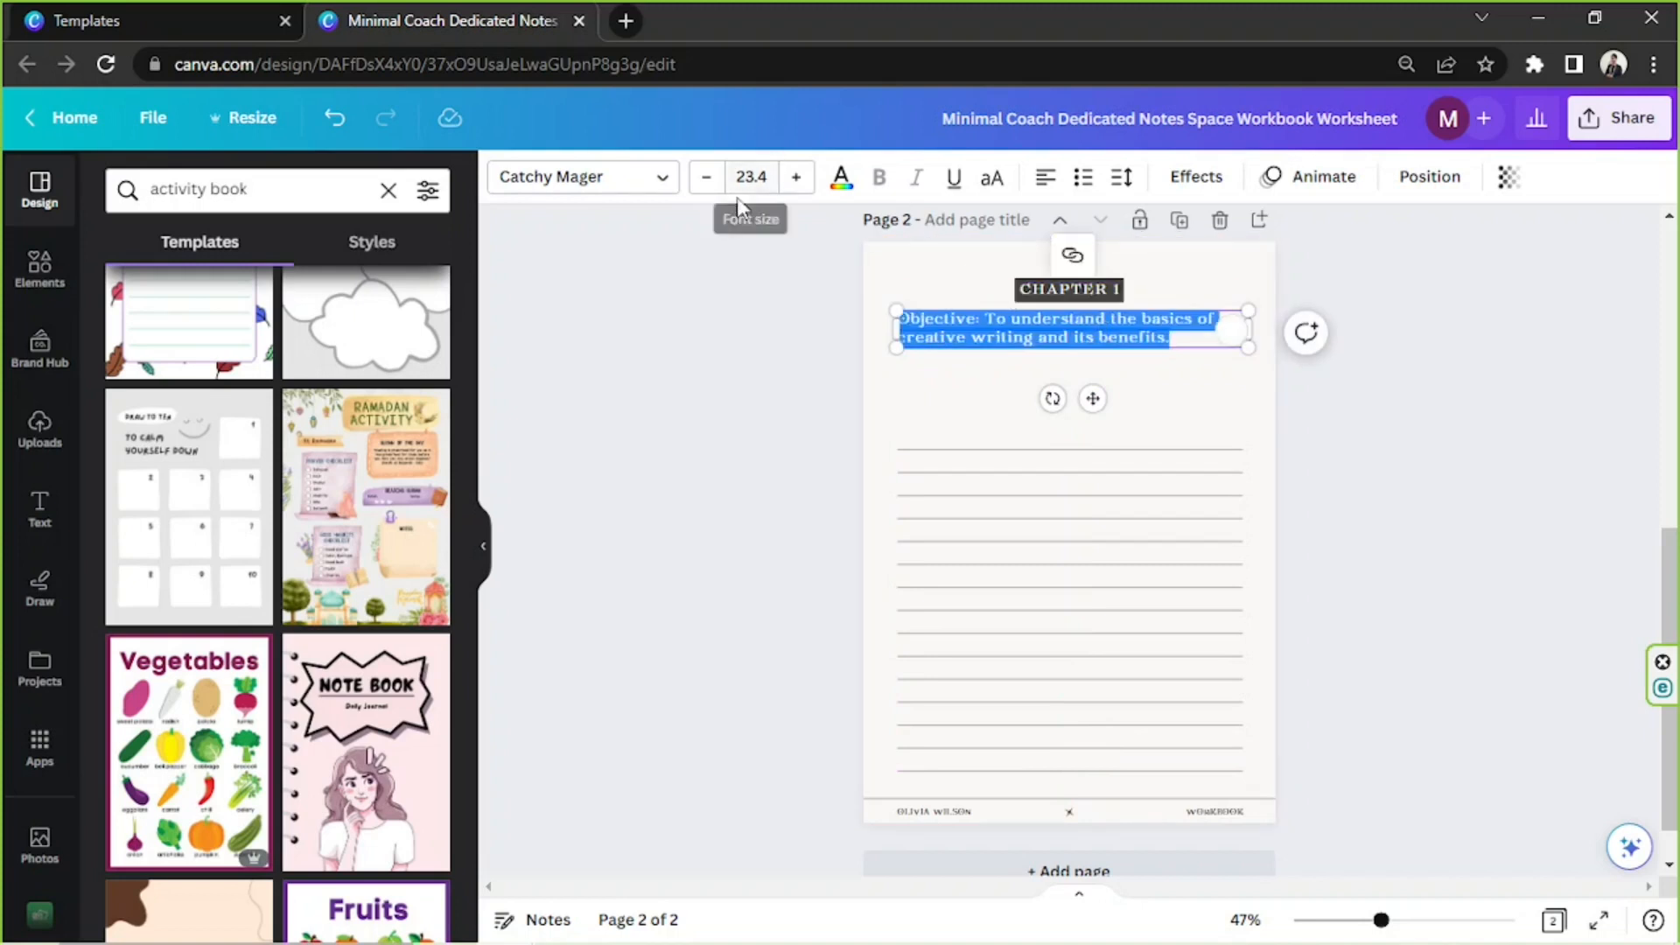
pyautogui.click(576, 188)
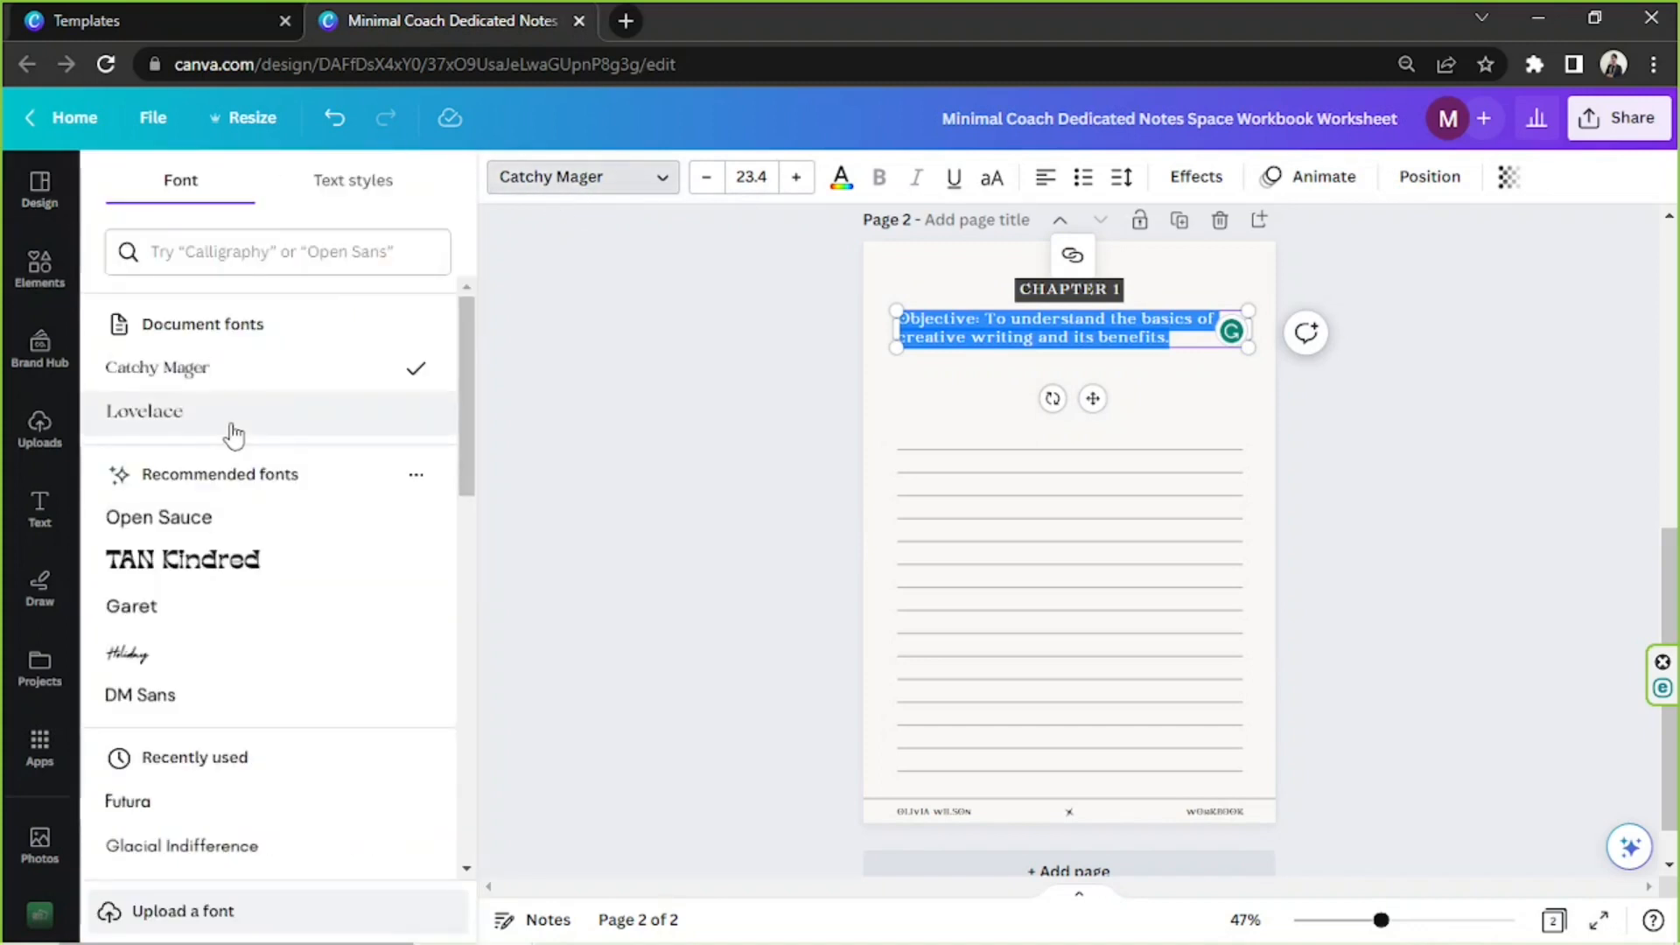
pyautogui.scroll(-3, 236, 424)
pyautogui.click(242, 604)
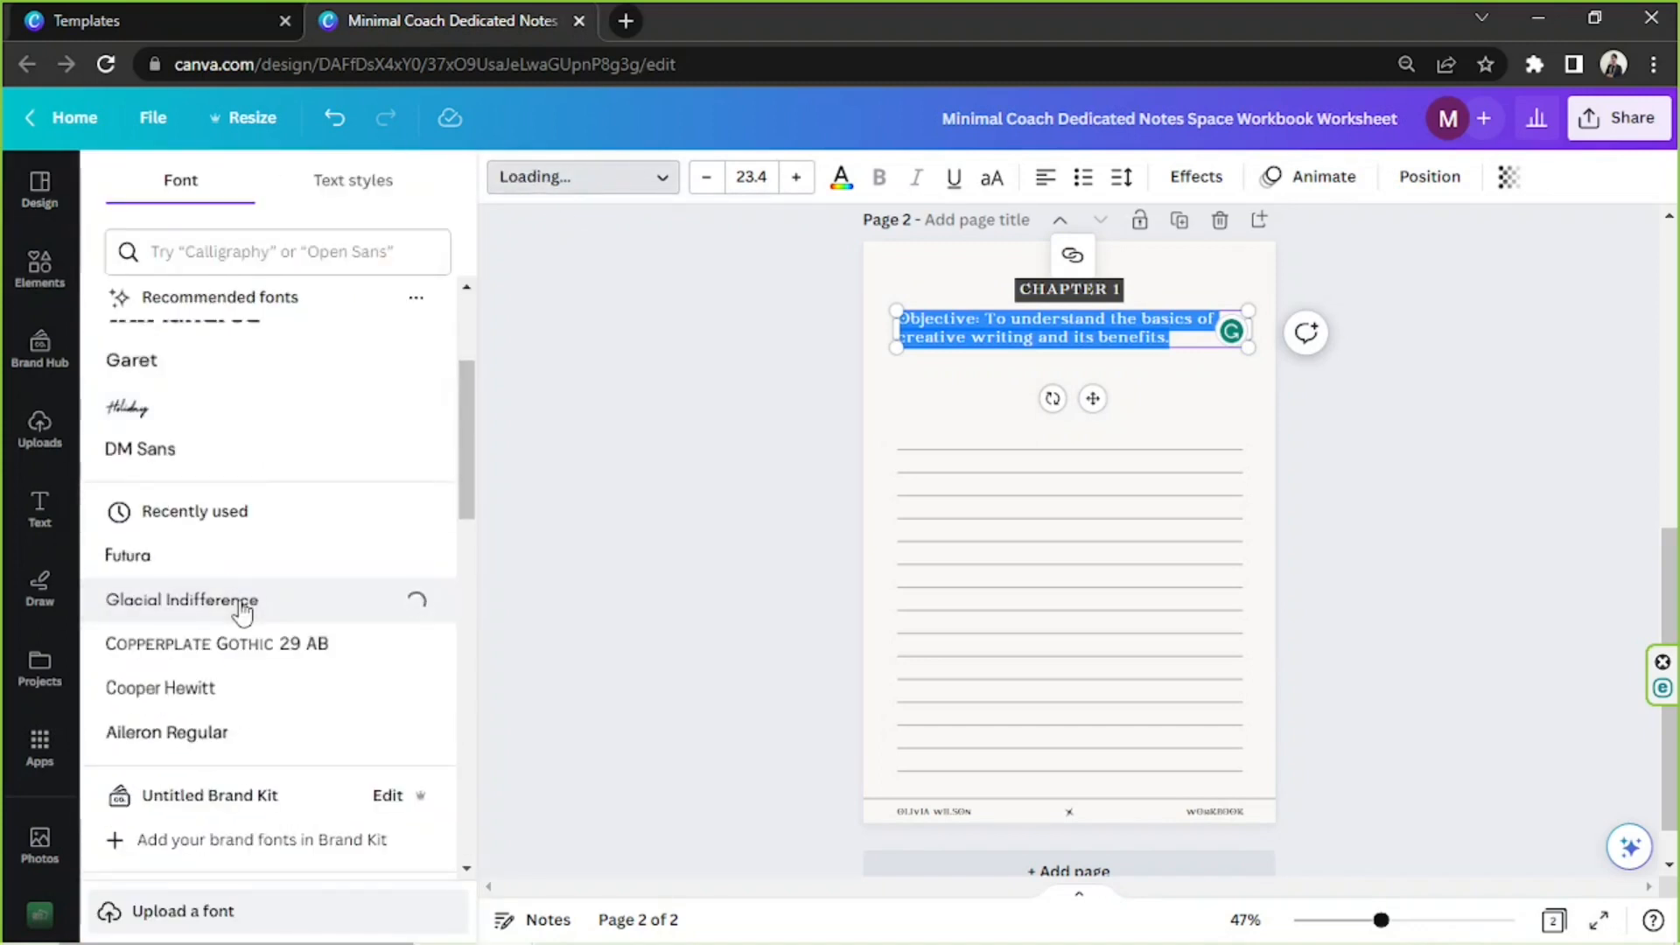
pyautogui.scroll(-5, 445, 462)
pyautogui.click(213, 720)
pyautogui.scroll(-7, 213, 722)
pyautogui.click(213, 571)
pyautogui.scroll(-12, 247, 647)
pyautogui.click(254, 405)
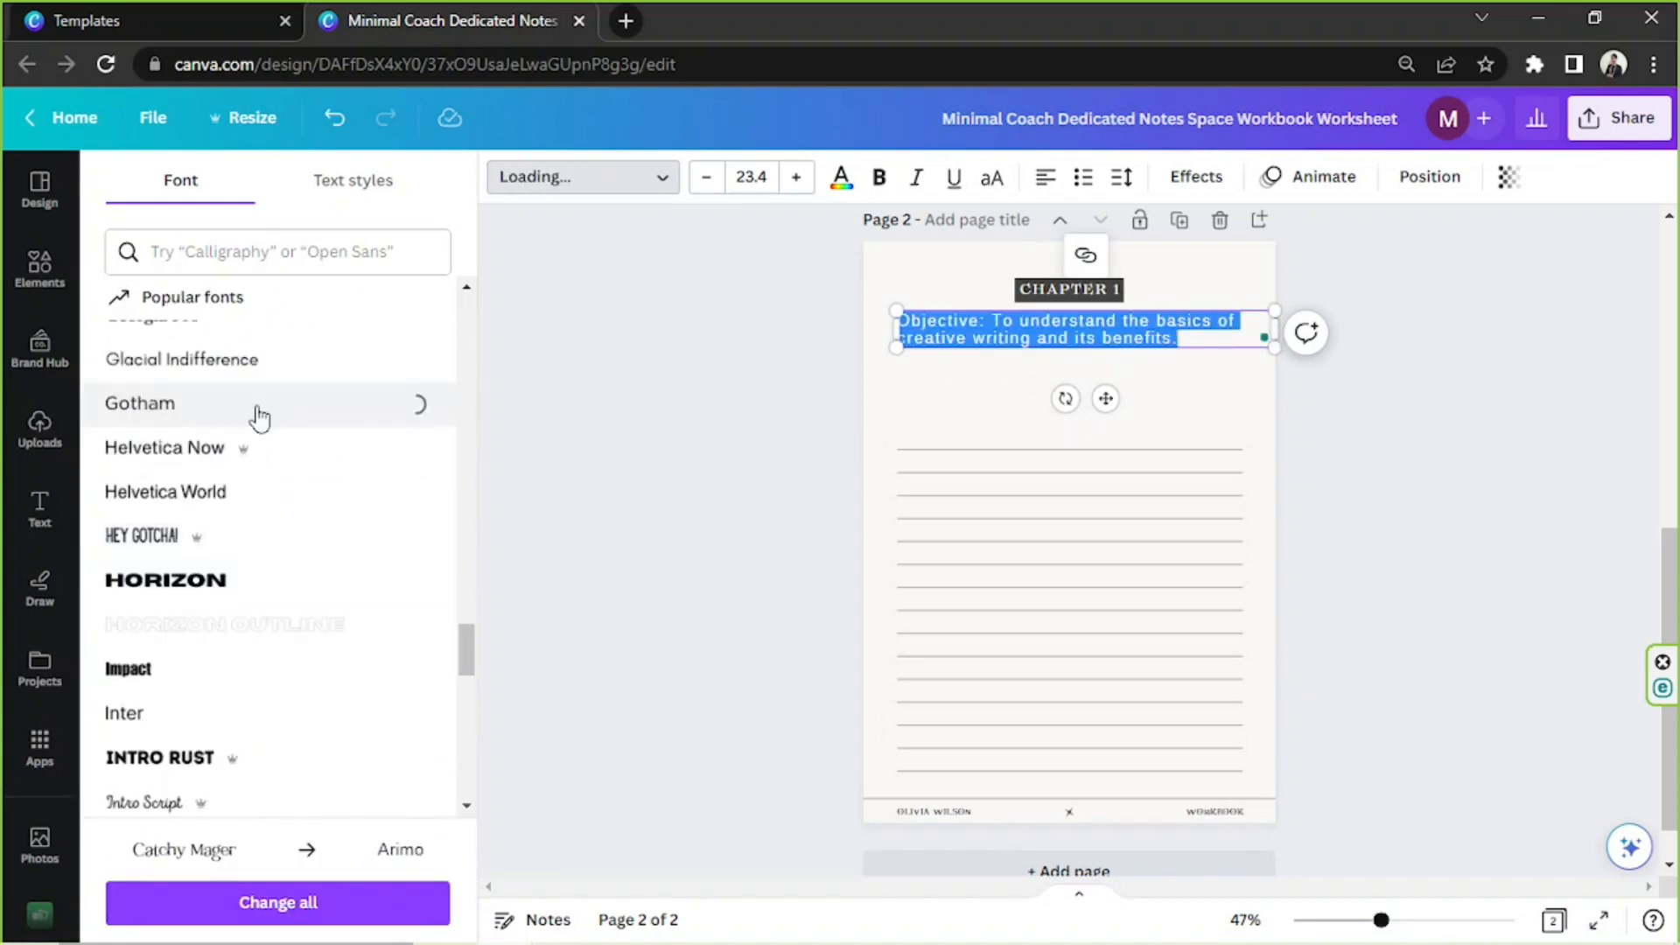
# Scale the objective text box down to size 21.2 so it fits the width of the ruled lines
pyautogui.click(953, 339)
pyautogui.moveTo(1276, 348); pyautogui.dragTo(1241, 346)
pyautogui.moveTo(1091, 346); pyautogui.dragTo(1091, 345)
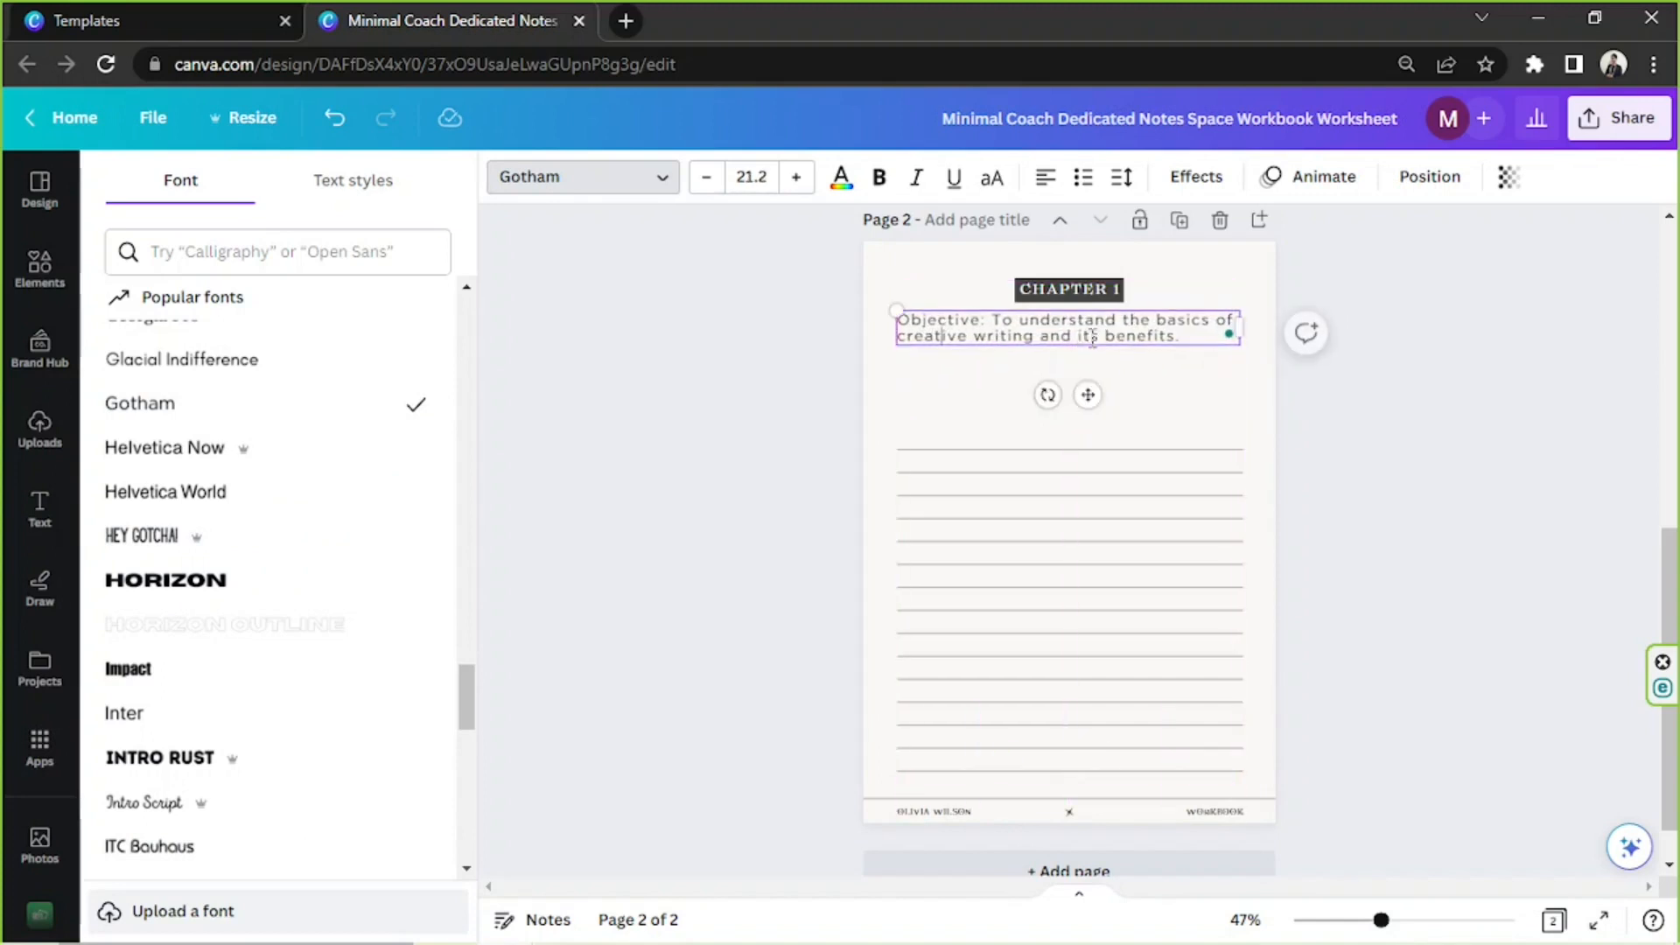
# Make the word "Objective" bold and move the text box slightly down from the "CHAPTER 1" label
pyautogui.doubleClick(965, 322)
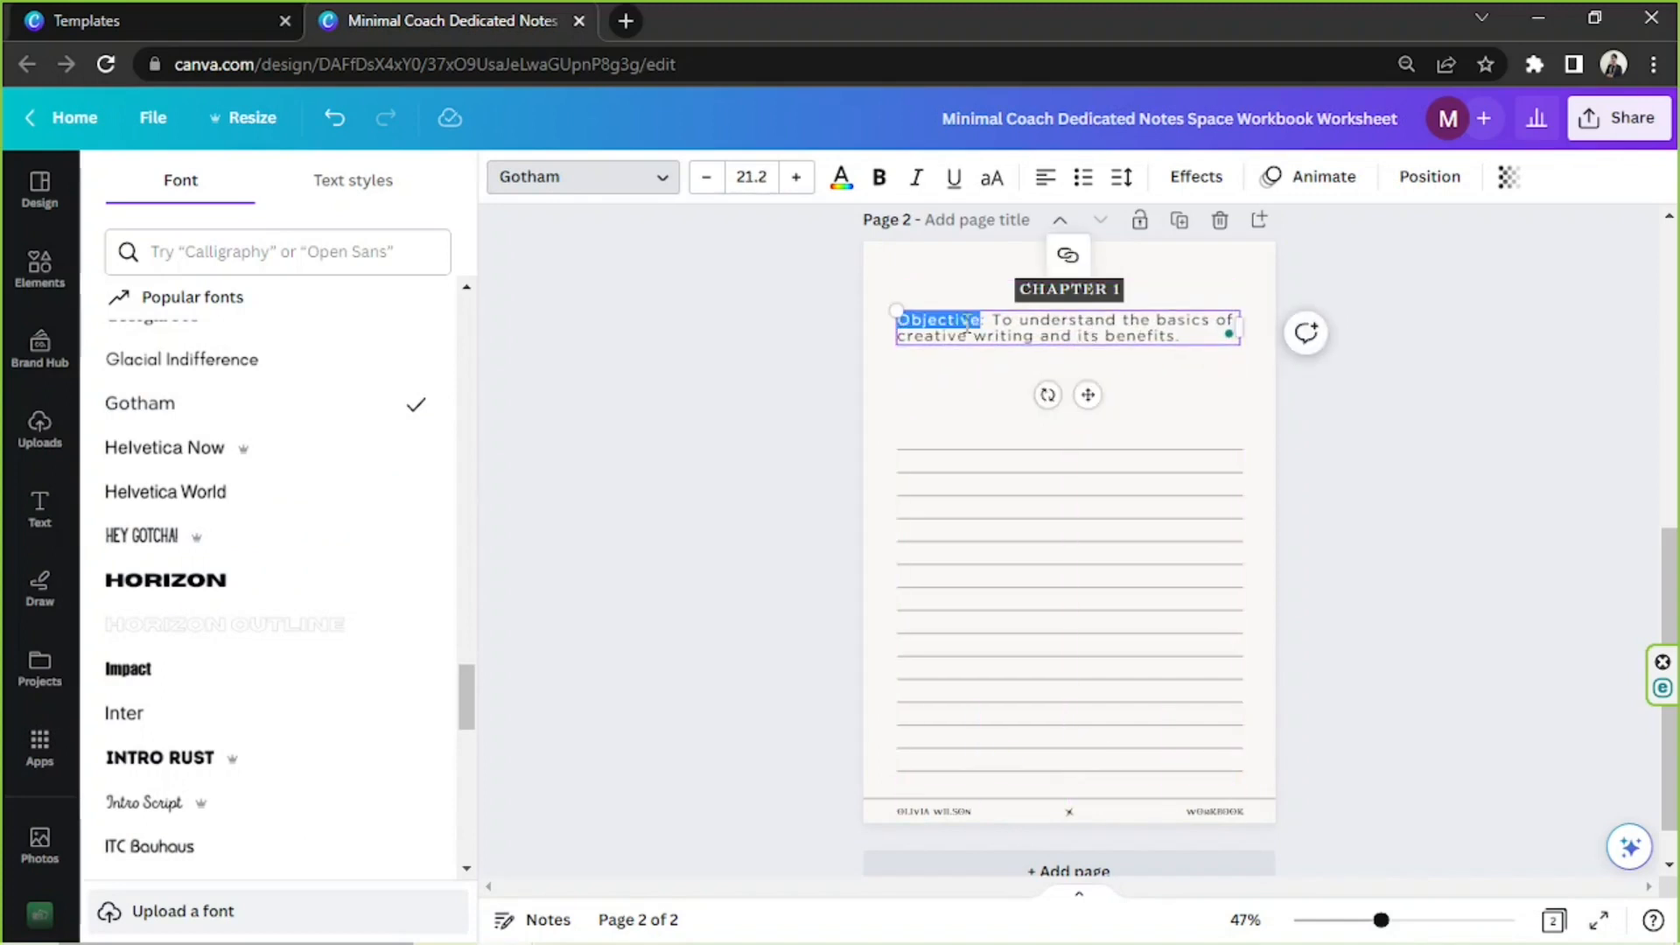
pyautogui.hotkey('ctrl', 'b')
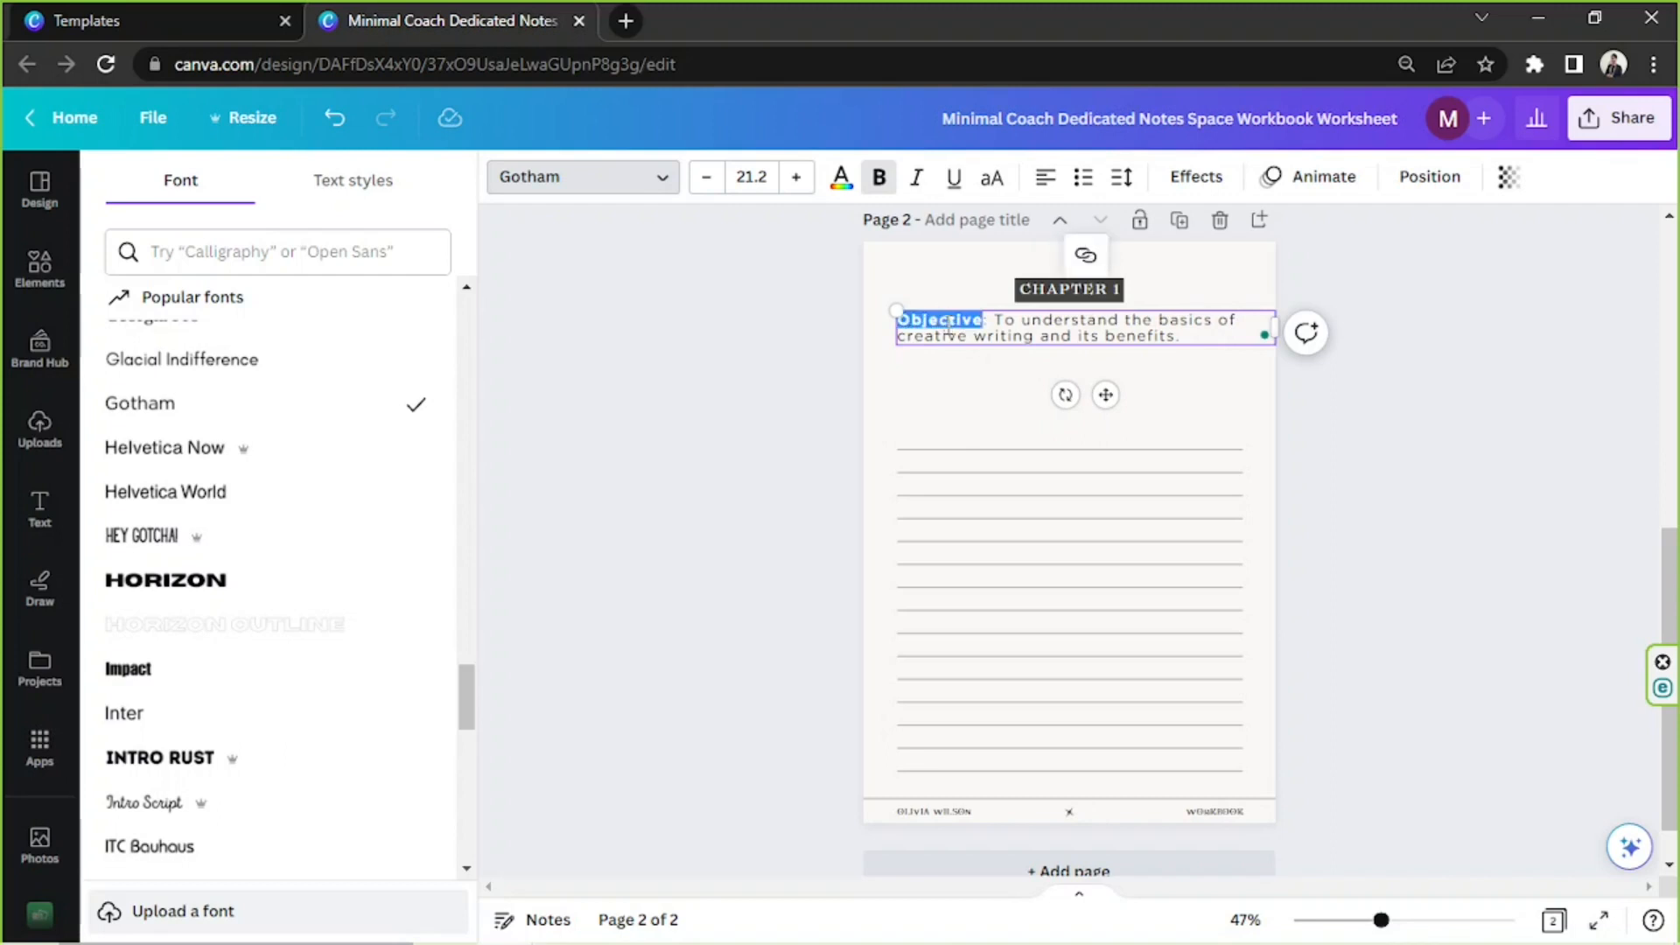
pyautogui.click(1015, 321)
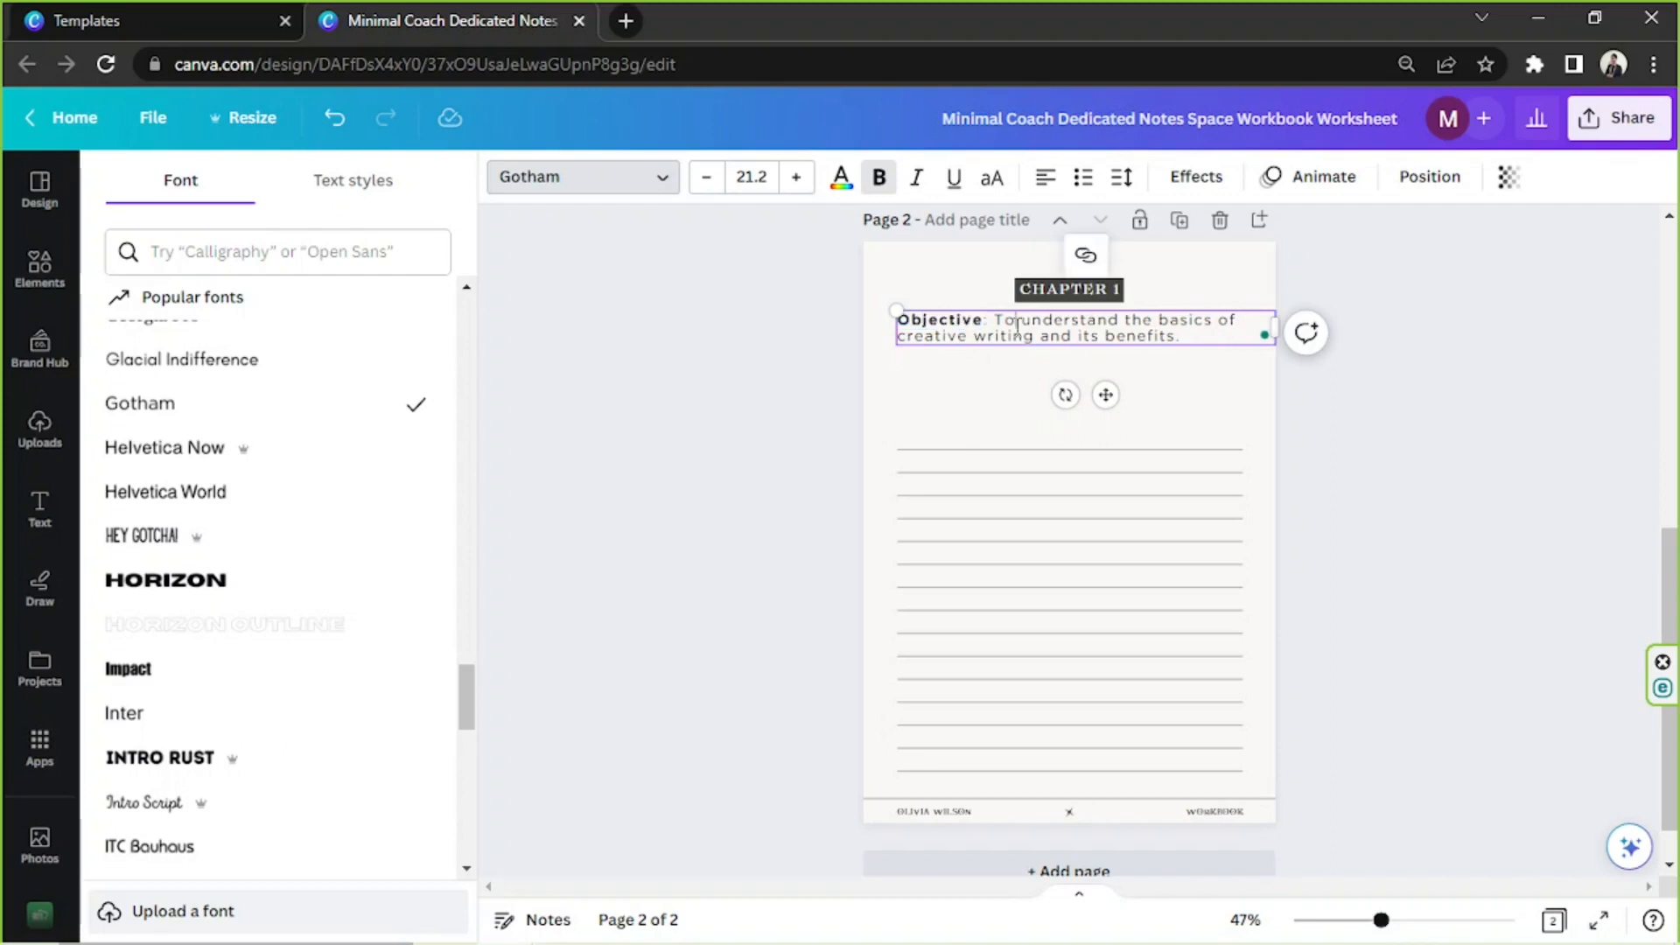
pyautogui.click(1411, 446)
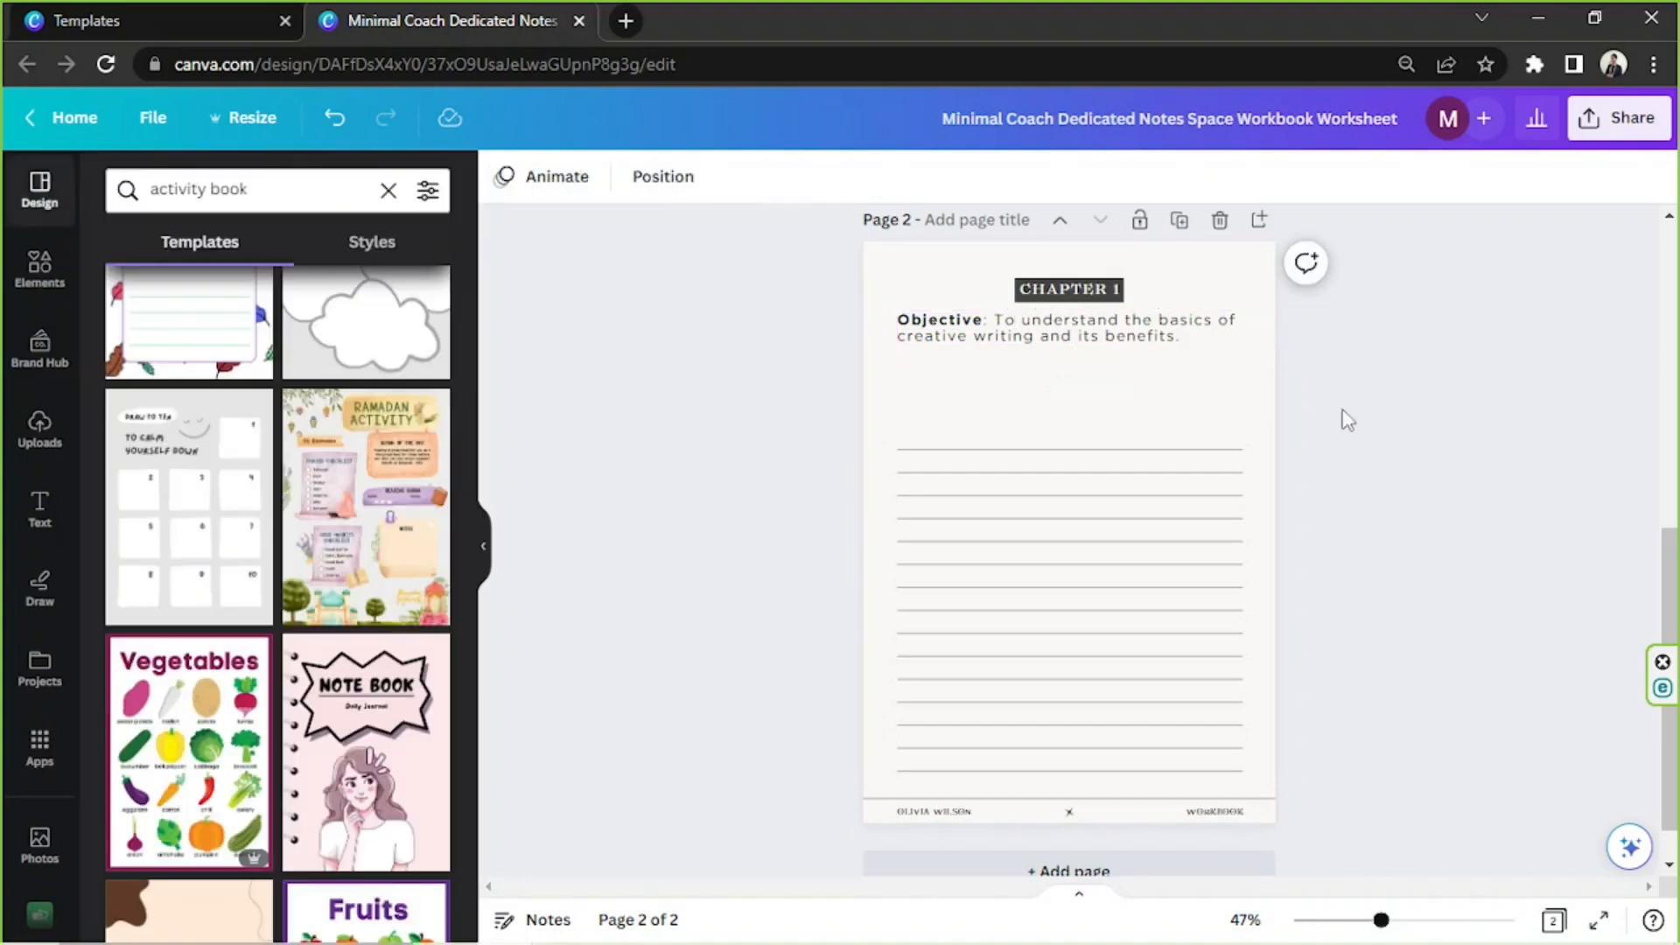
pyautogui.moveTo(1200, 343); pyautogui.dragTo(1194, 348)
pyautogui.click(1416, 444)
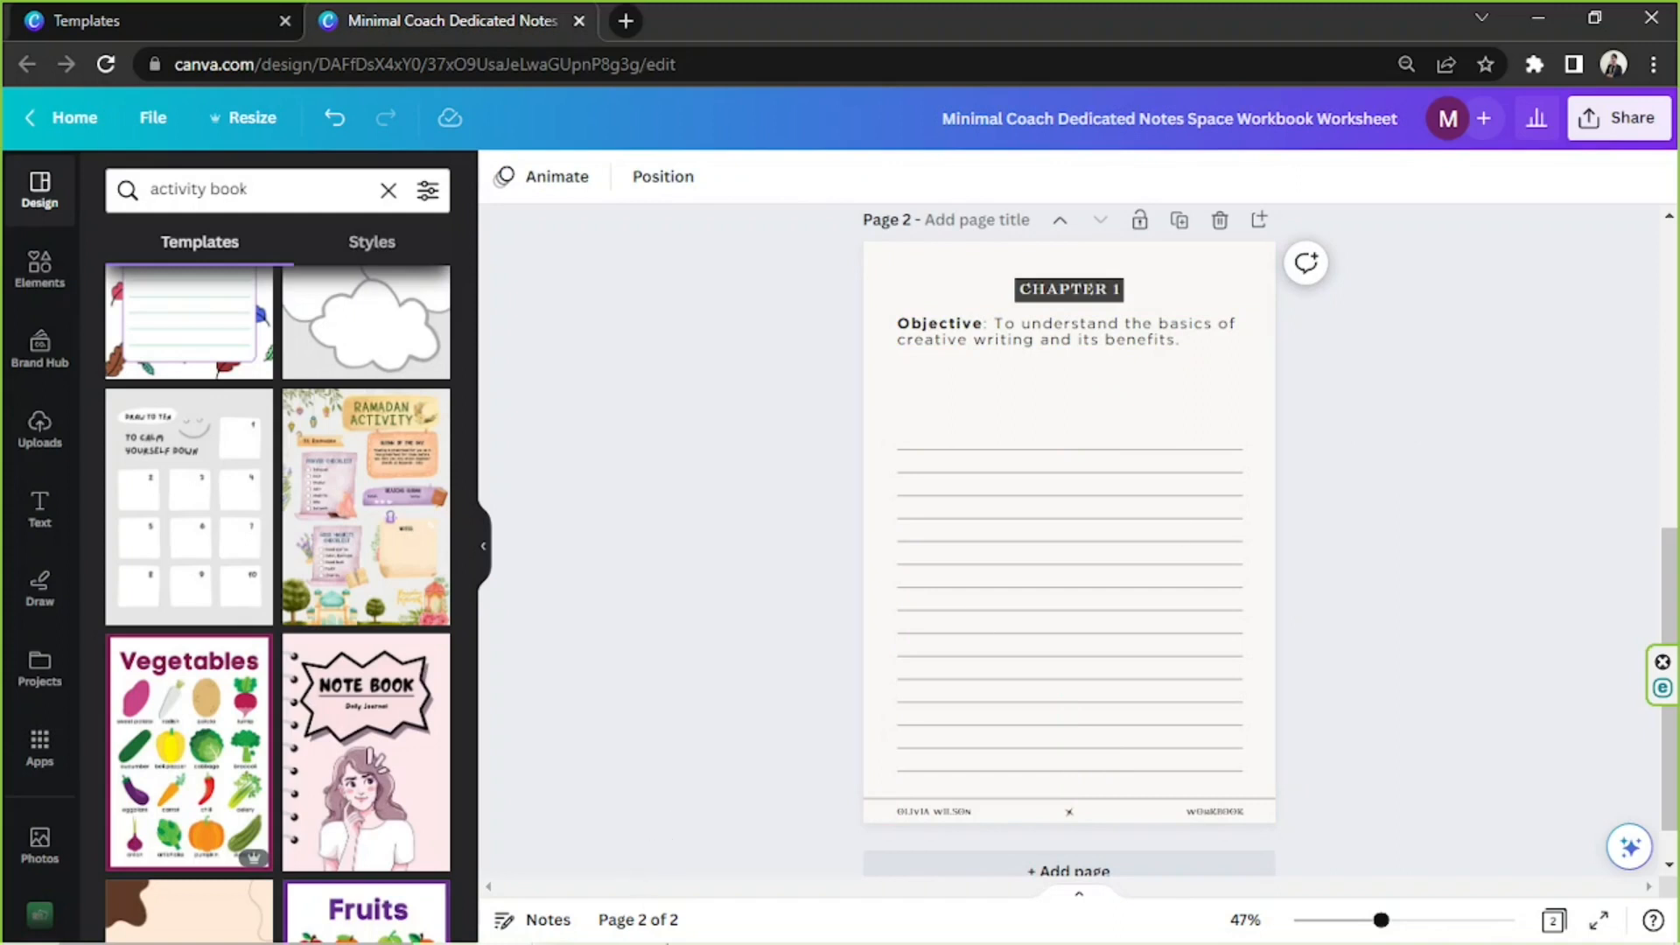
# Copy the Chapter 1 Instructions line from the Notepad outline and return to page 2 in Canva
pyautogui.click(644, 931)
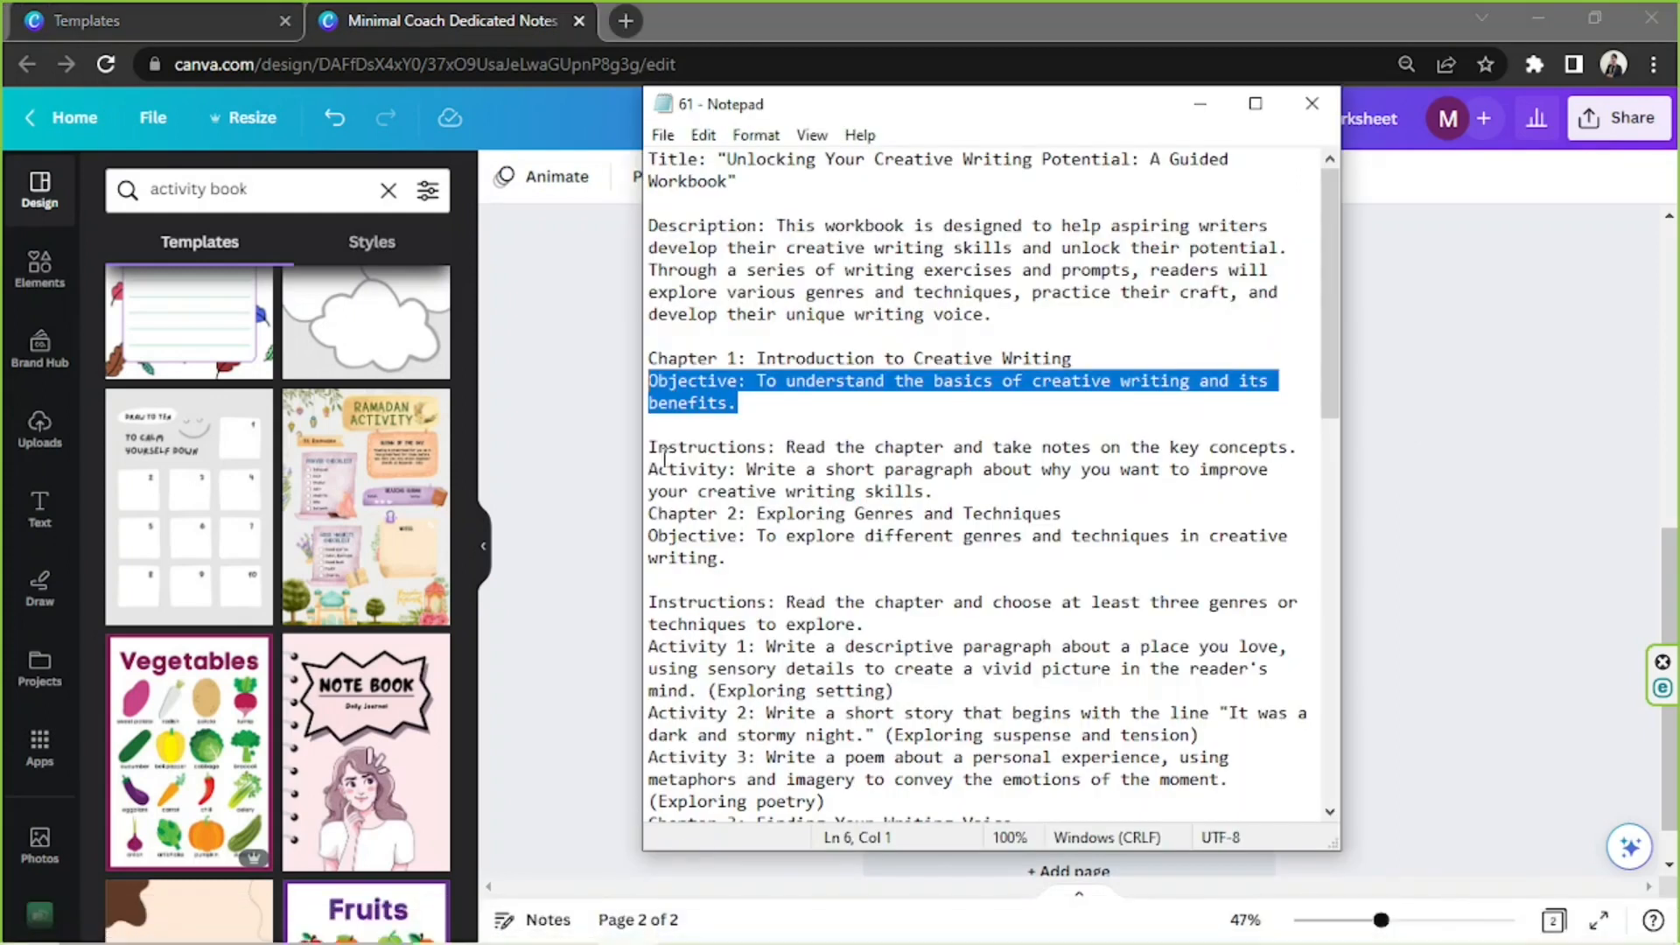
pyautogui.moveTo(648, 449); pyautogui.dragTo(1362, 447)
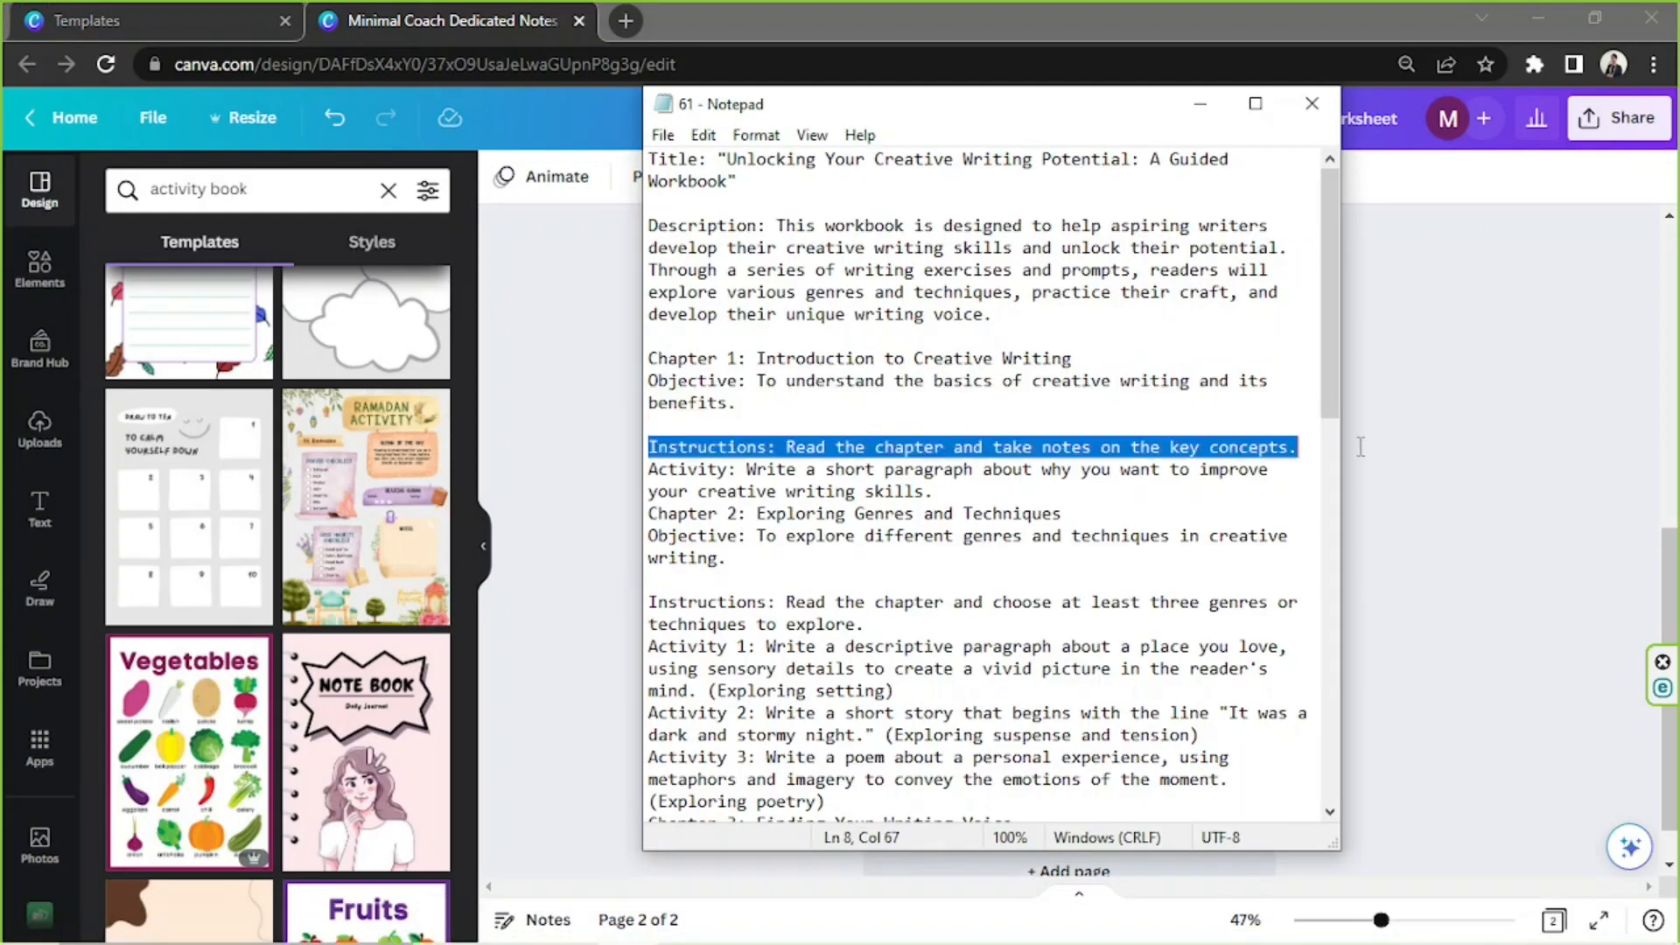
pyautogui.click(1487, 454)
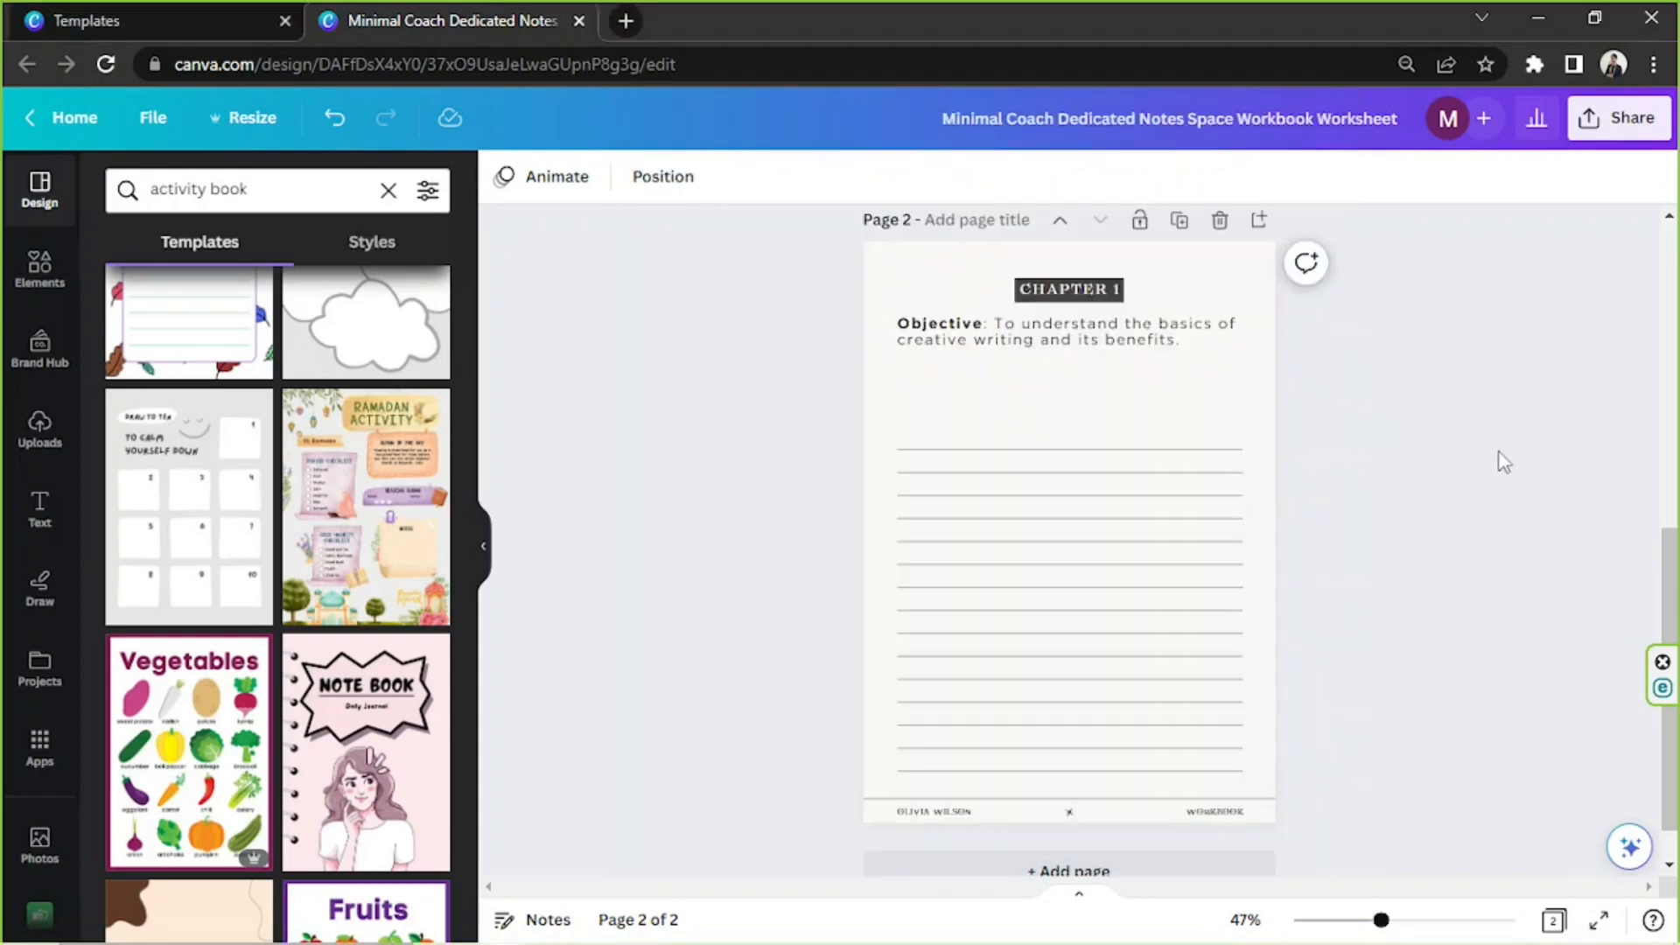
# Duplicate the objective text box, place the copy between the original and the ruled lines, and select its text
pyautogui.click(967, 343)
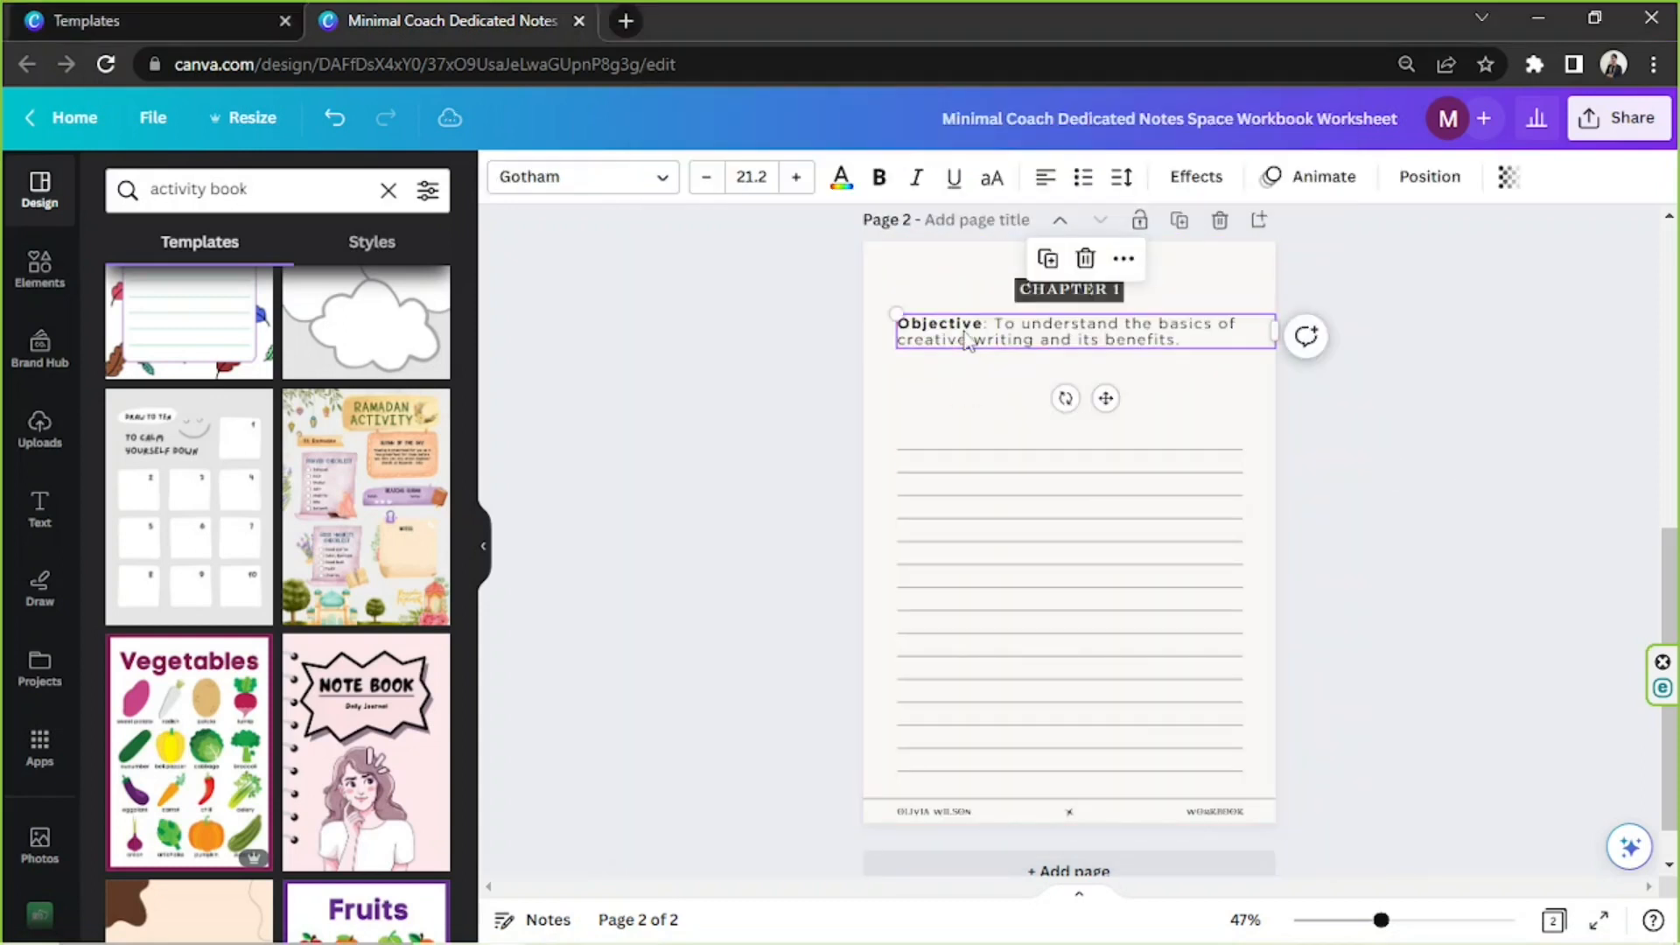
pyautogui.click(1047, 258)
pyautogui.moveTo(1061, 348); pyautogui.dragTo(1044, 379)
pyautogui.click(1044, 389)
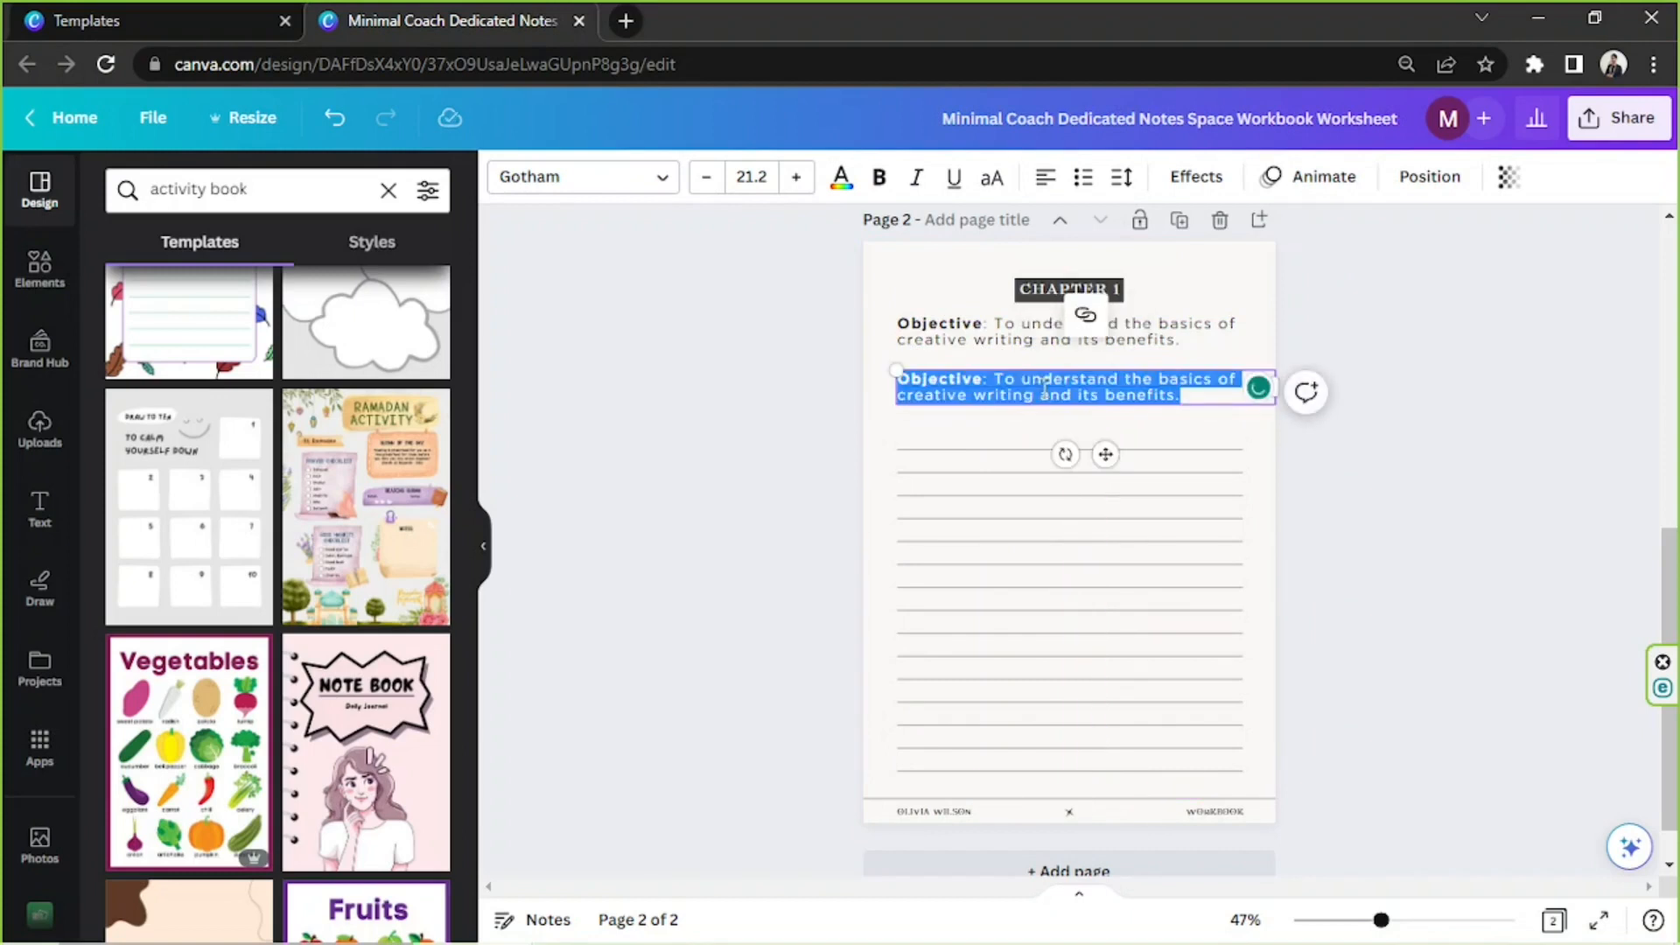
pyautogui.write('INSU')
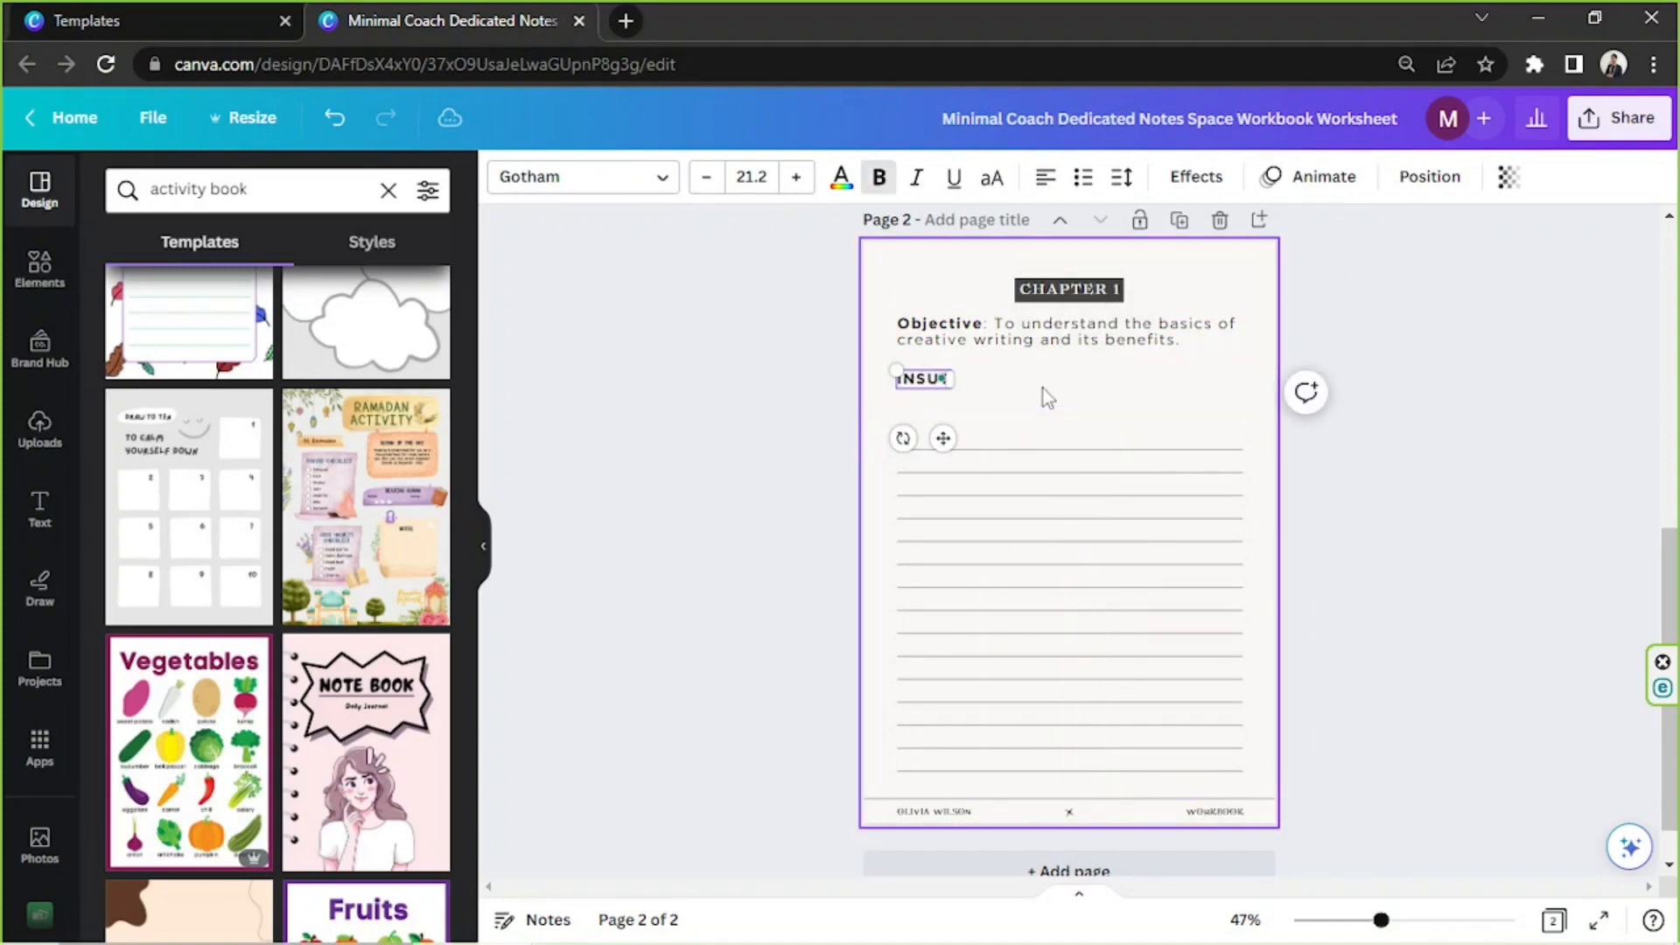
pyautogui.click(620, 921)
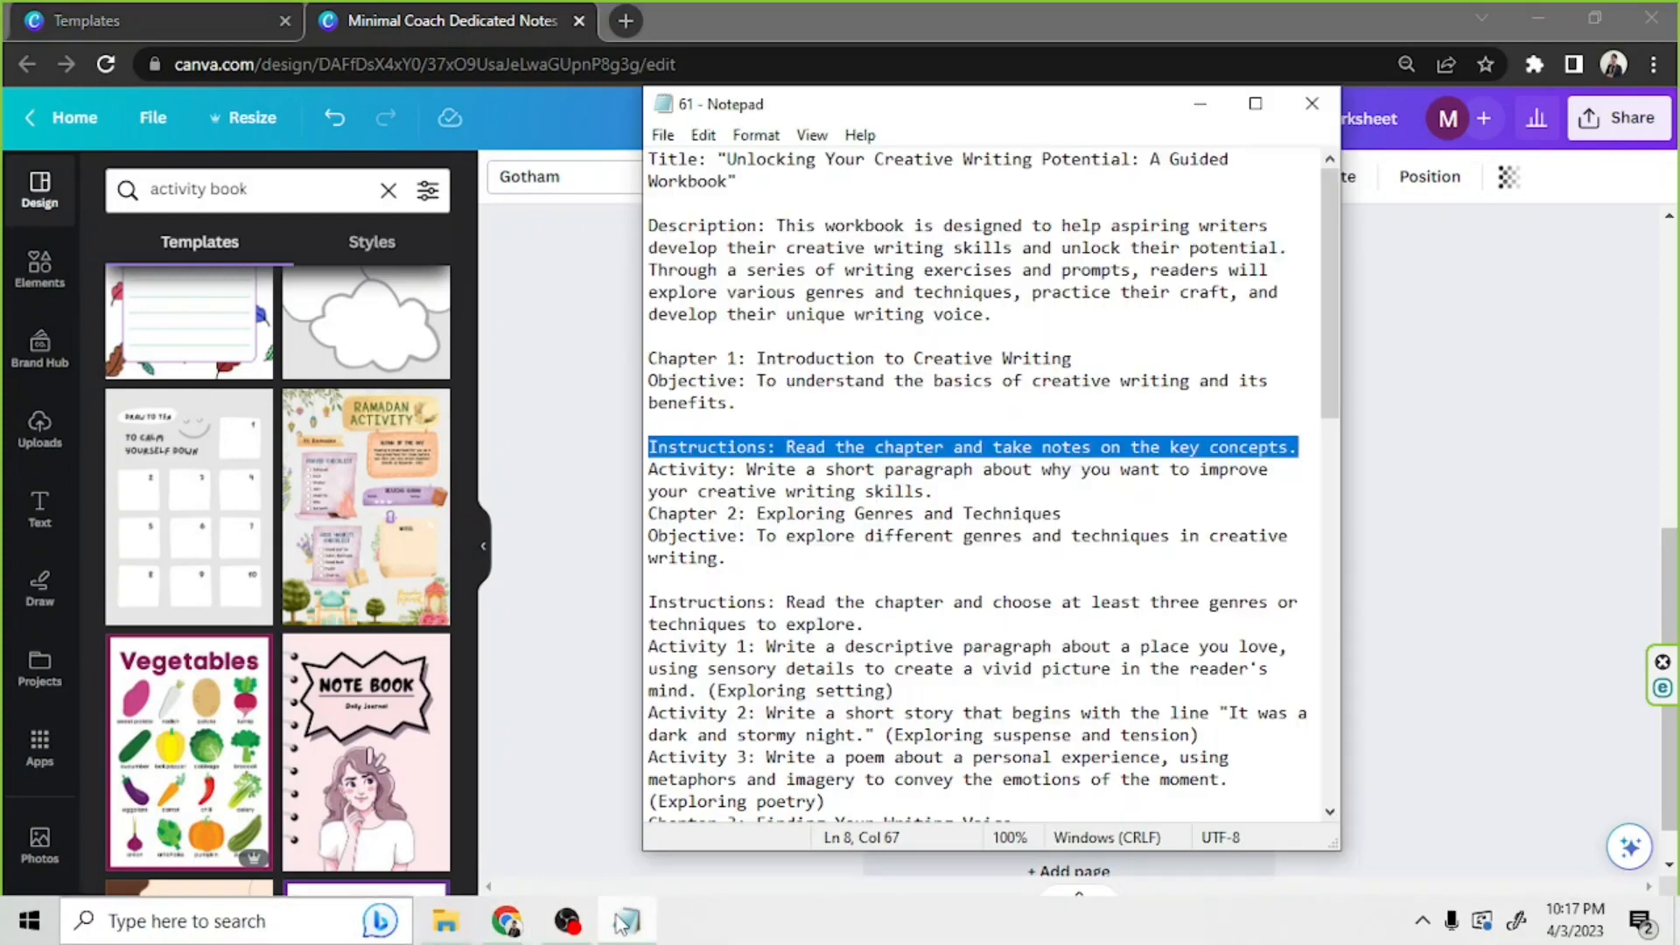
pyautogui.click(620, 922)
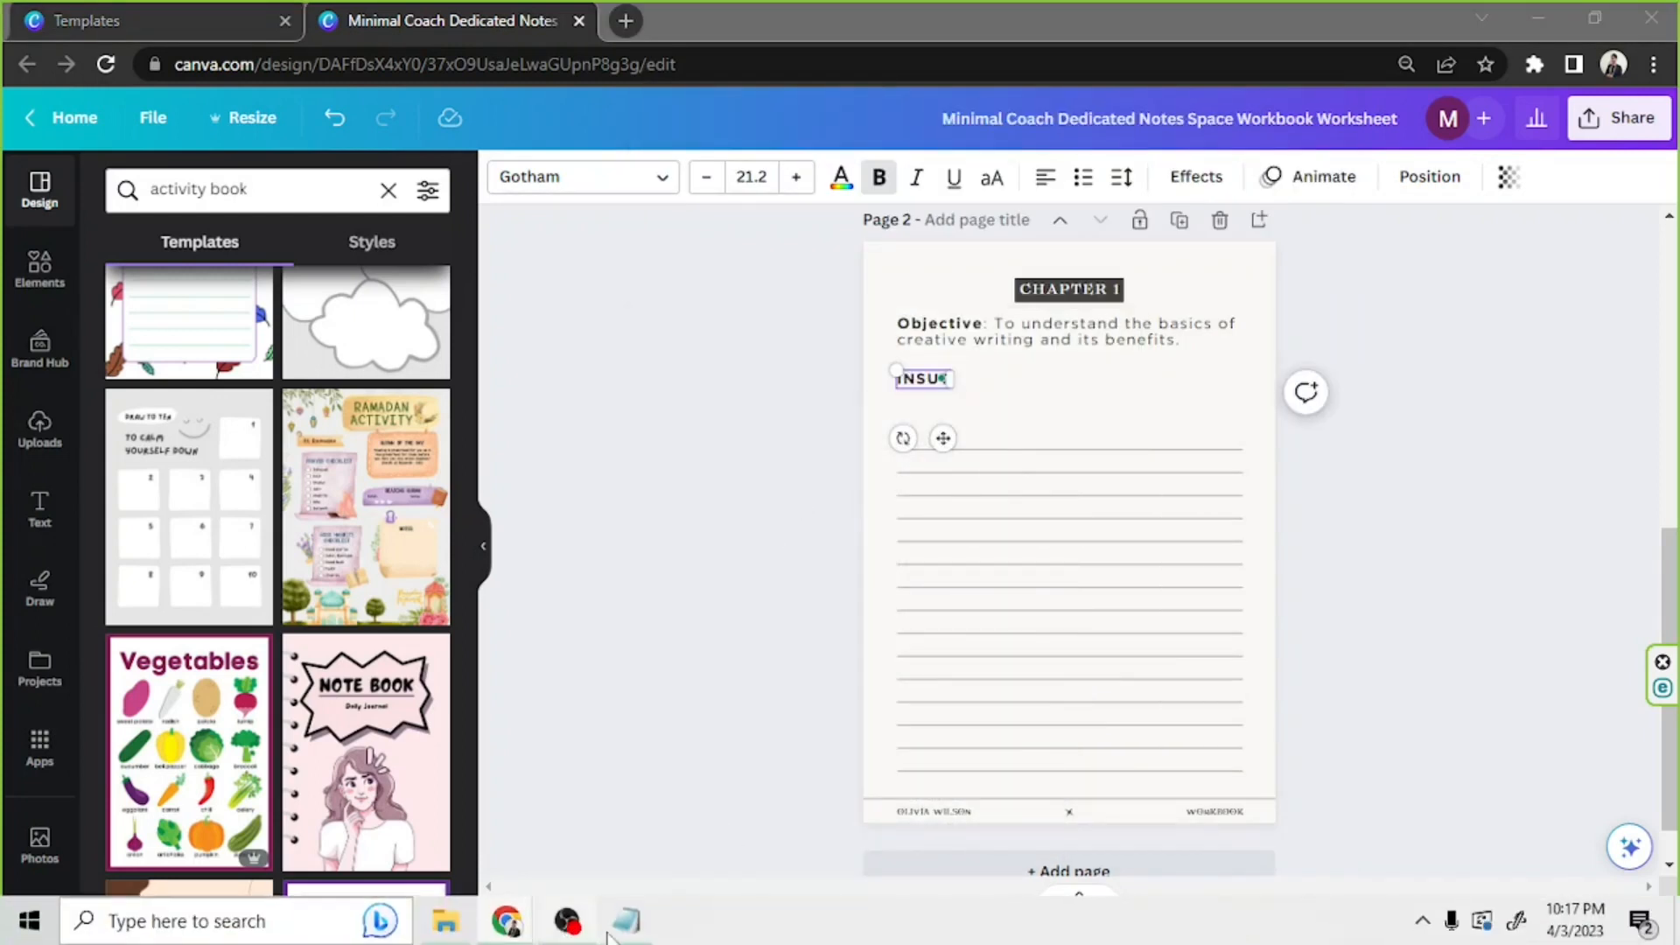
# Copy the Chapter 1 Instructions line from the Notepad outline and paste it over the duplicated text box's content in Canva
pyautogui.click(615, 927)
pyautogui.click(914, 447)
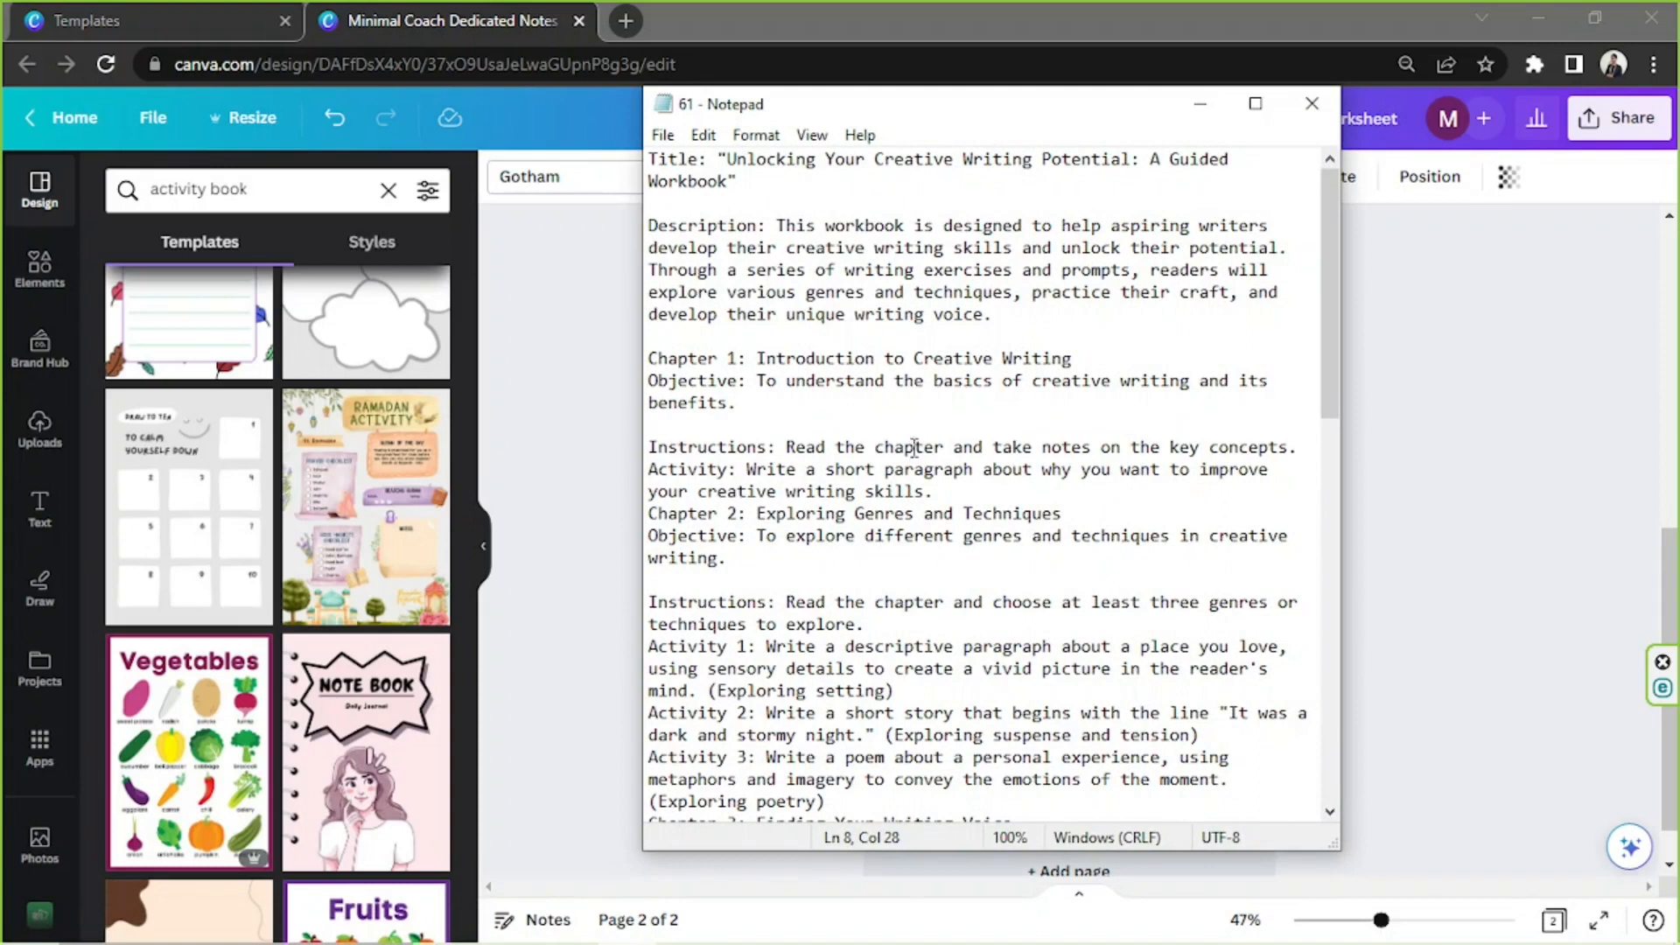
pyautogui.moveTo(649, 443); pyautogui.dragTo(1438, 452)
pyautogui.rightClick(1182, 453)
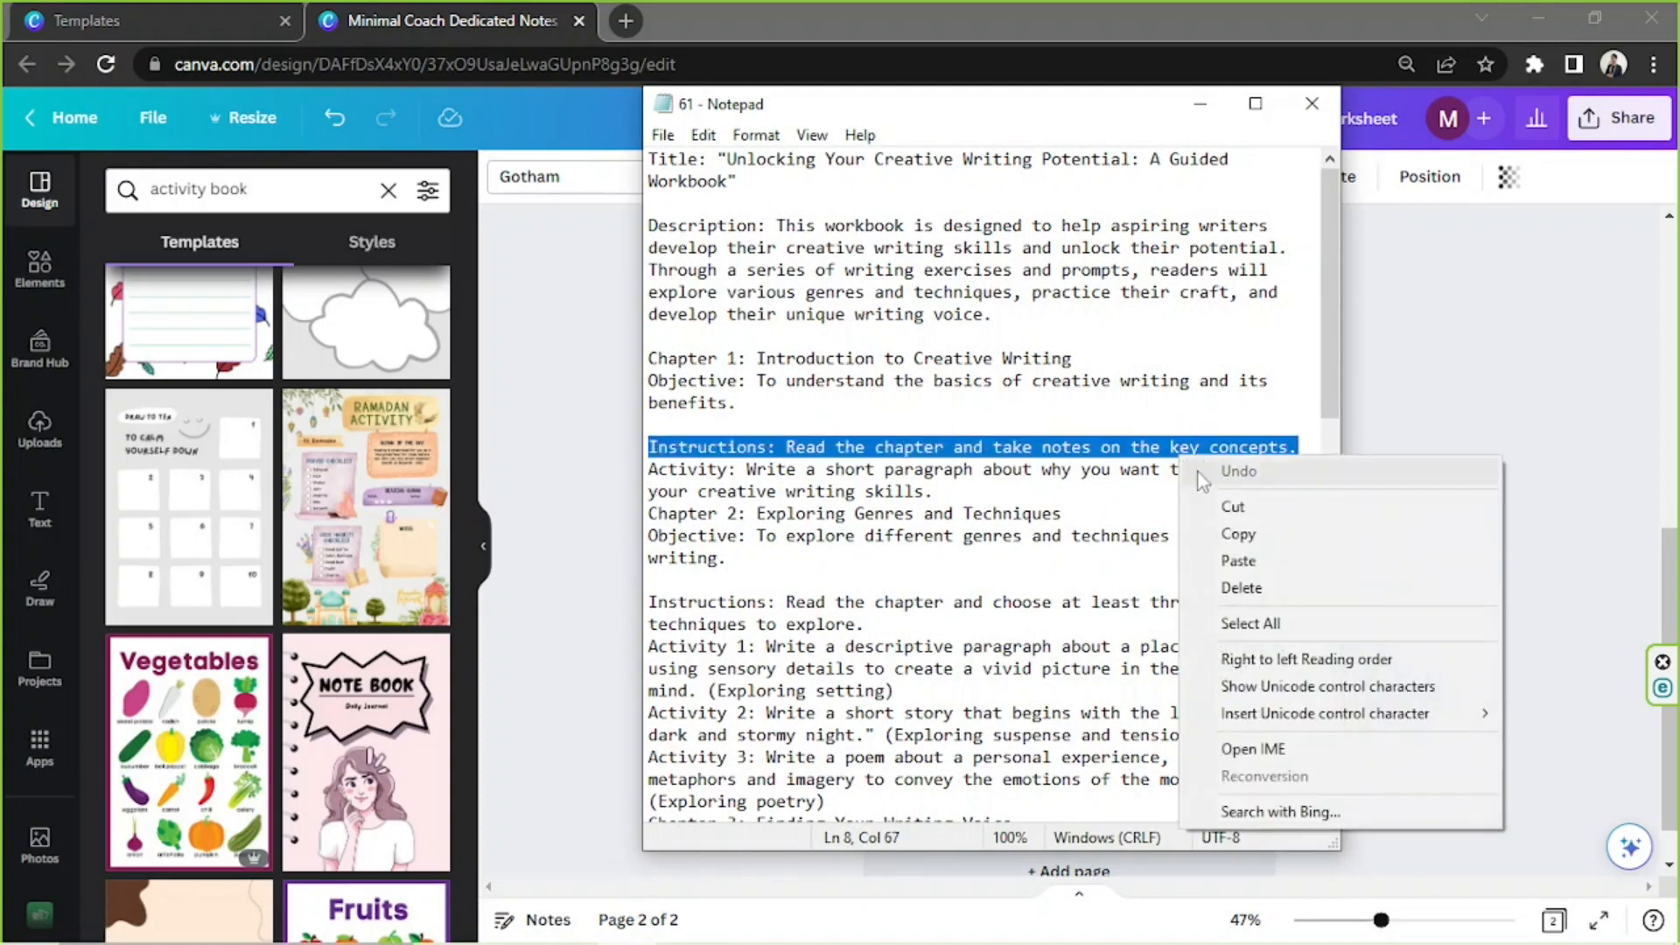
pyautogui.click(1230, 529)
pyautogui.click(1112, 501)
pyautogui.click(1489, 415)
pyautogui.doubleClick(934, 378)
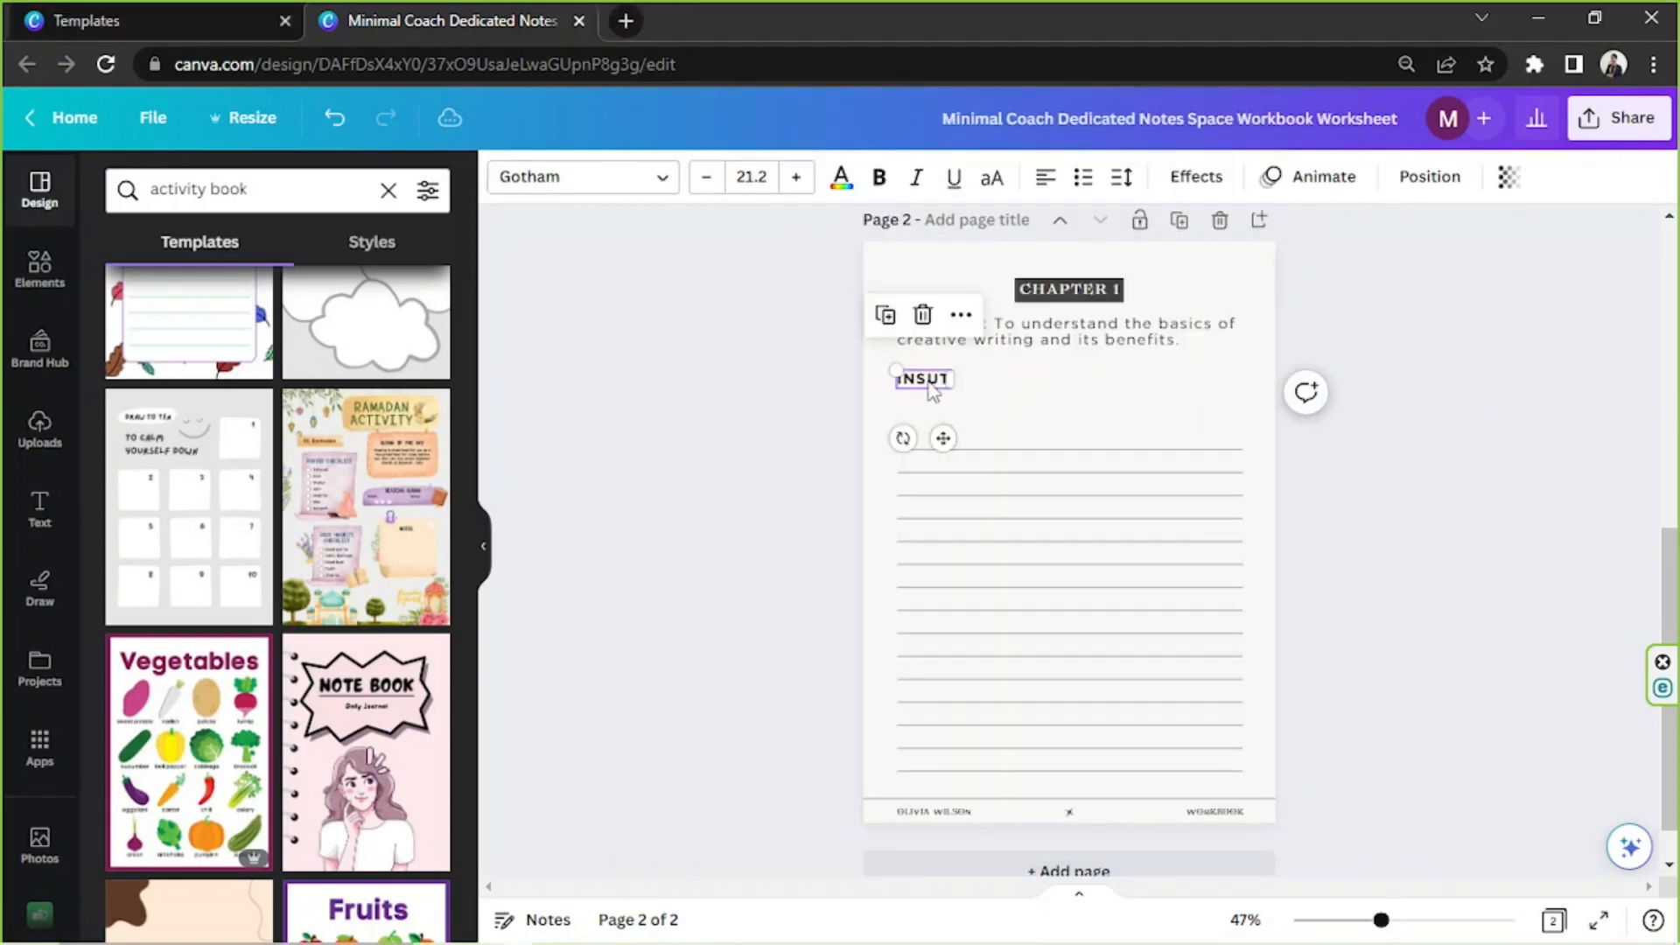
pyautogui.hotkey('ctrl', 'v')
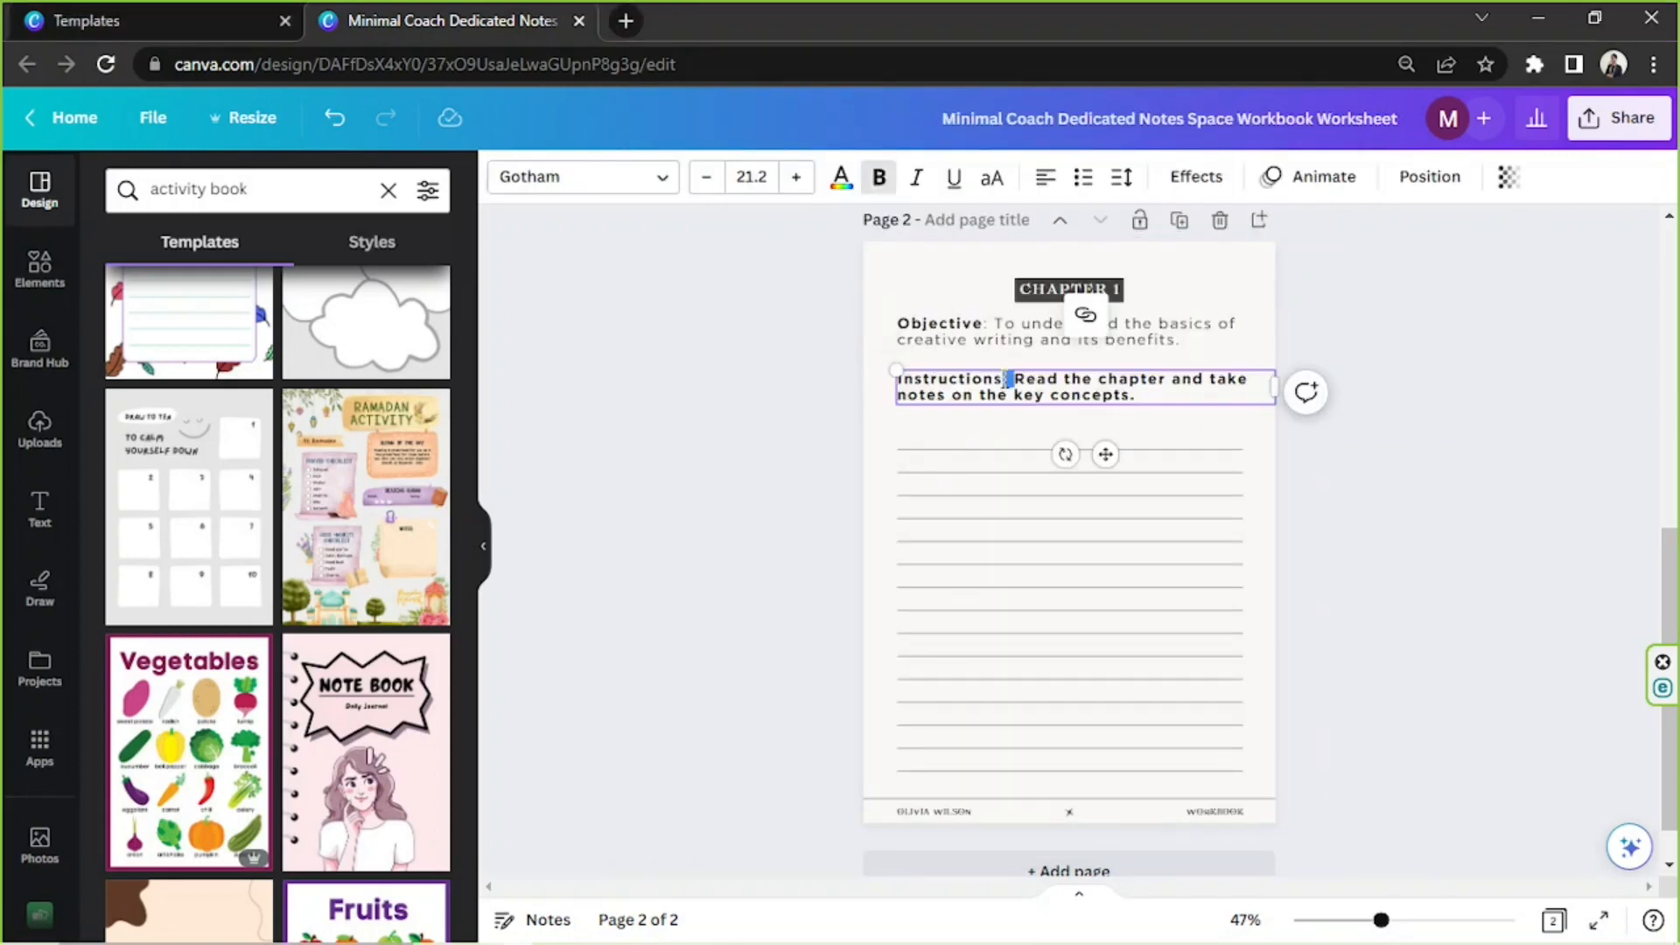
# Remove the bold from the sentence after "Instructions:", keeping only the label bold
pyautogui.moveTo(1017, 378); pyautogui.dragTo(1145, 399)
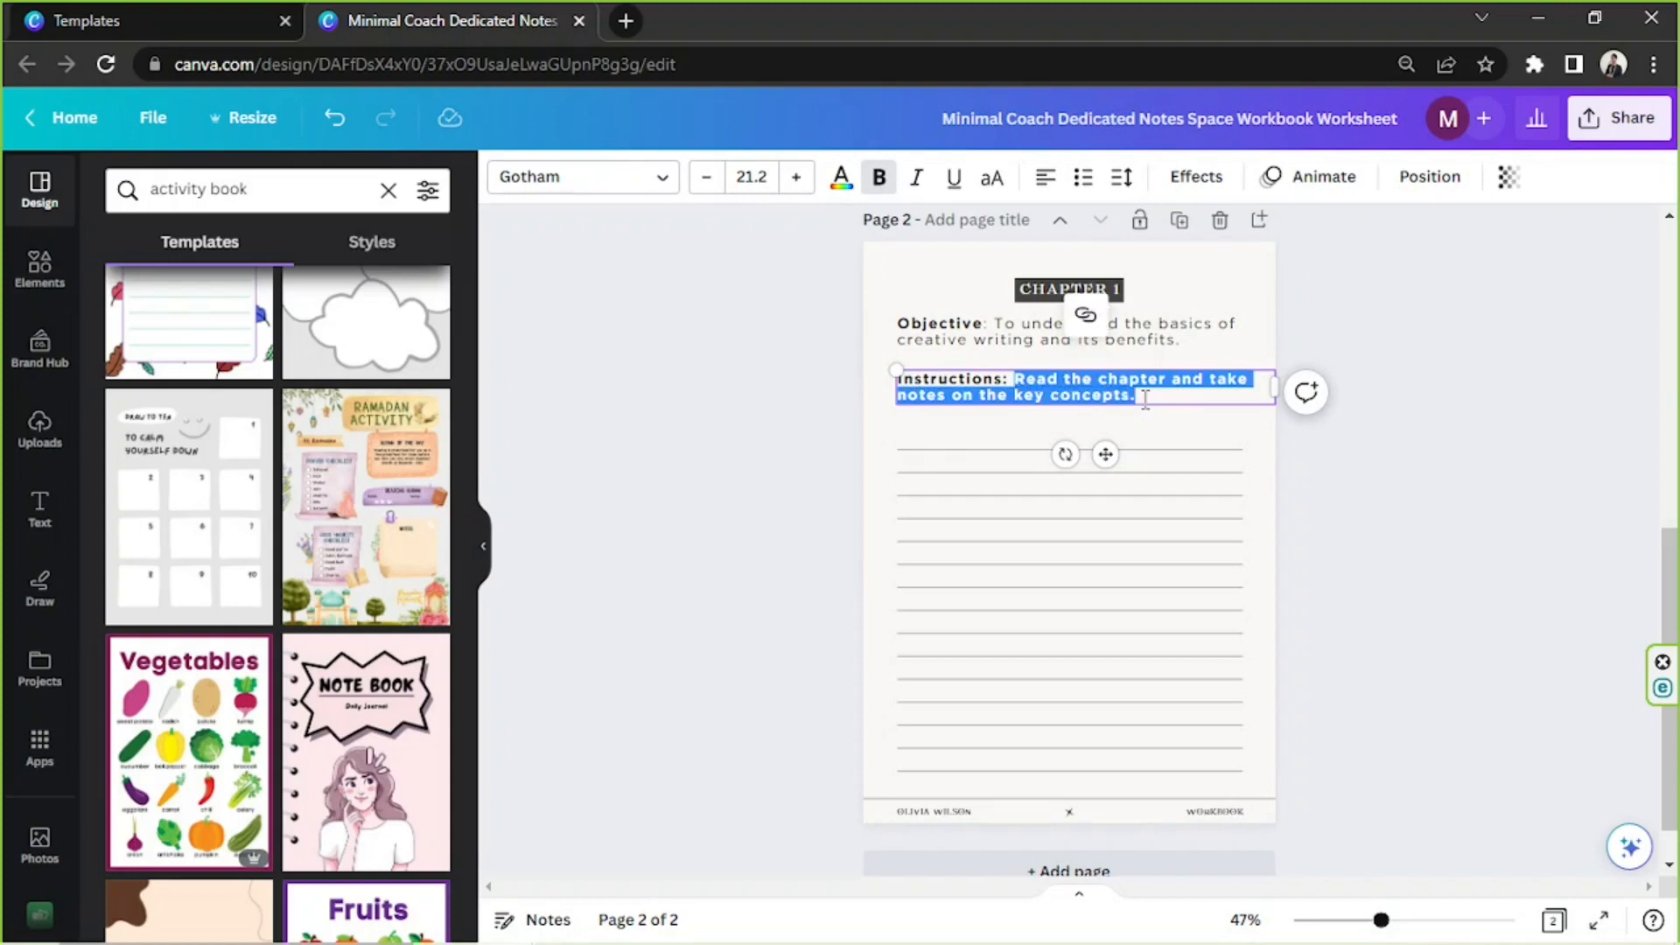
pyautogui.hotkey('ctrl', 'b')
pyautogui.click(1146, 391)
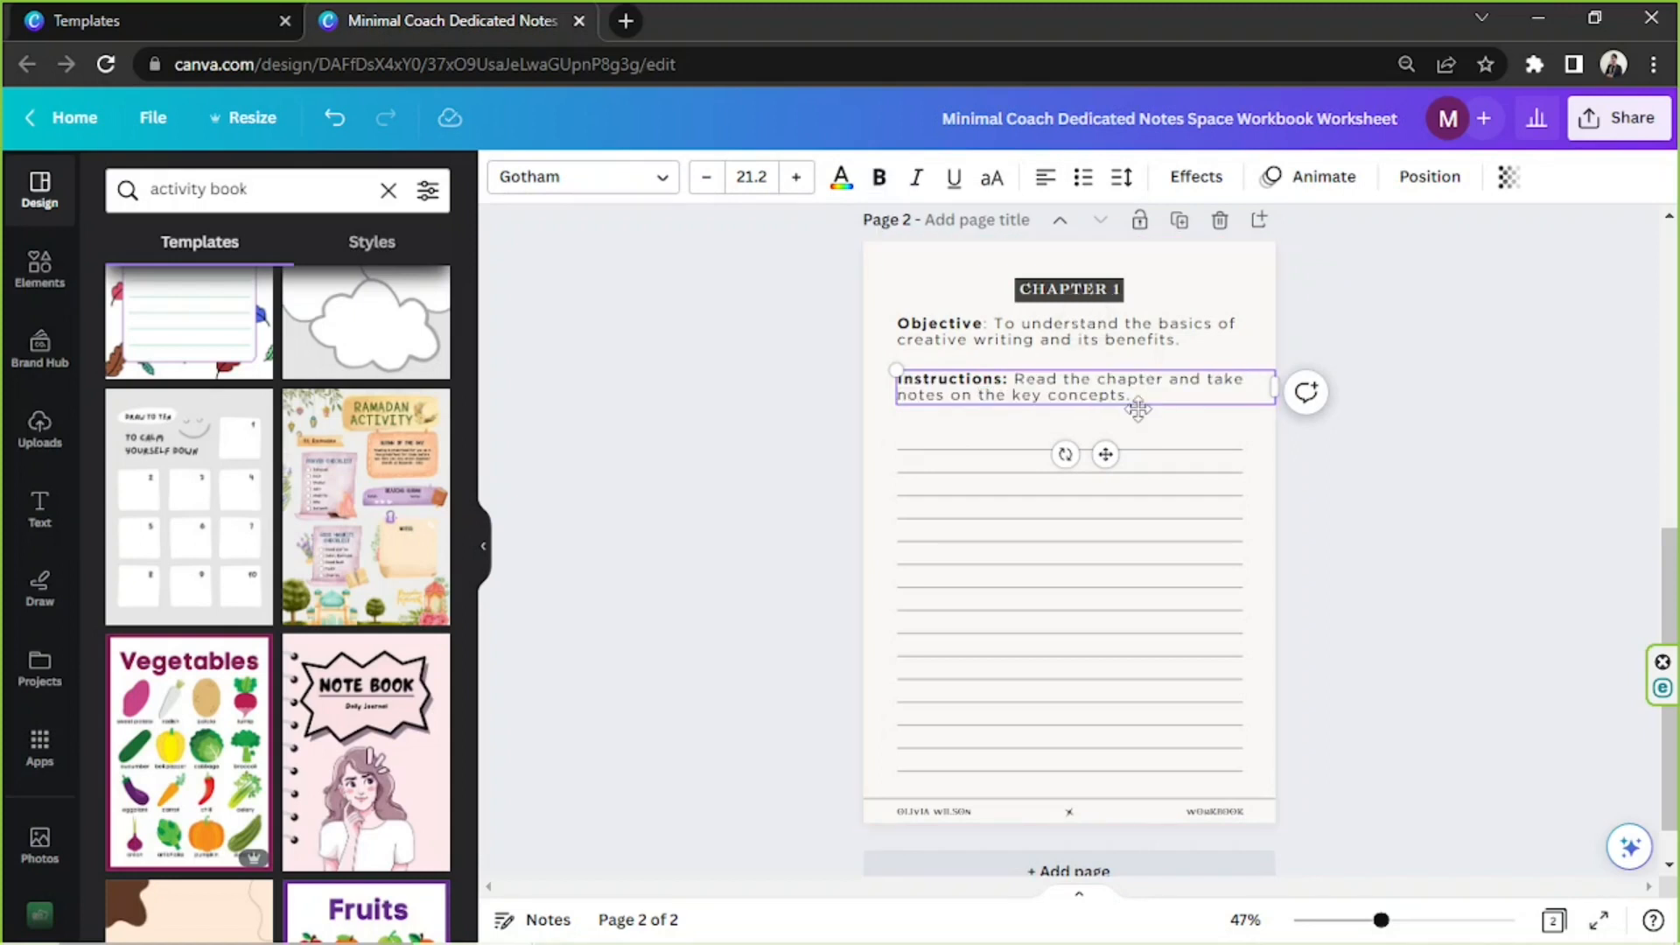
pyautogui.moveTo(1138, 409); pyautogui.dragTo(1136, 409)
pyautogui.click(1379, 388)
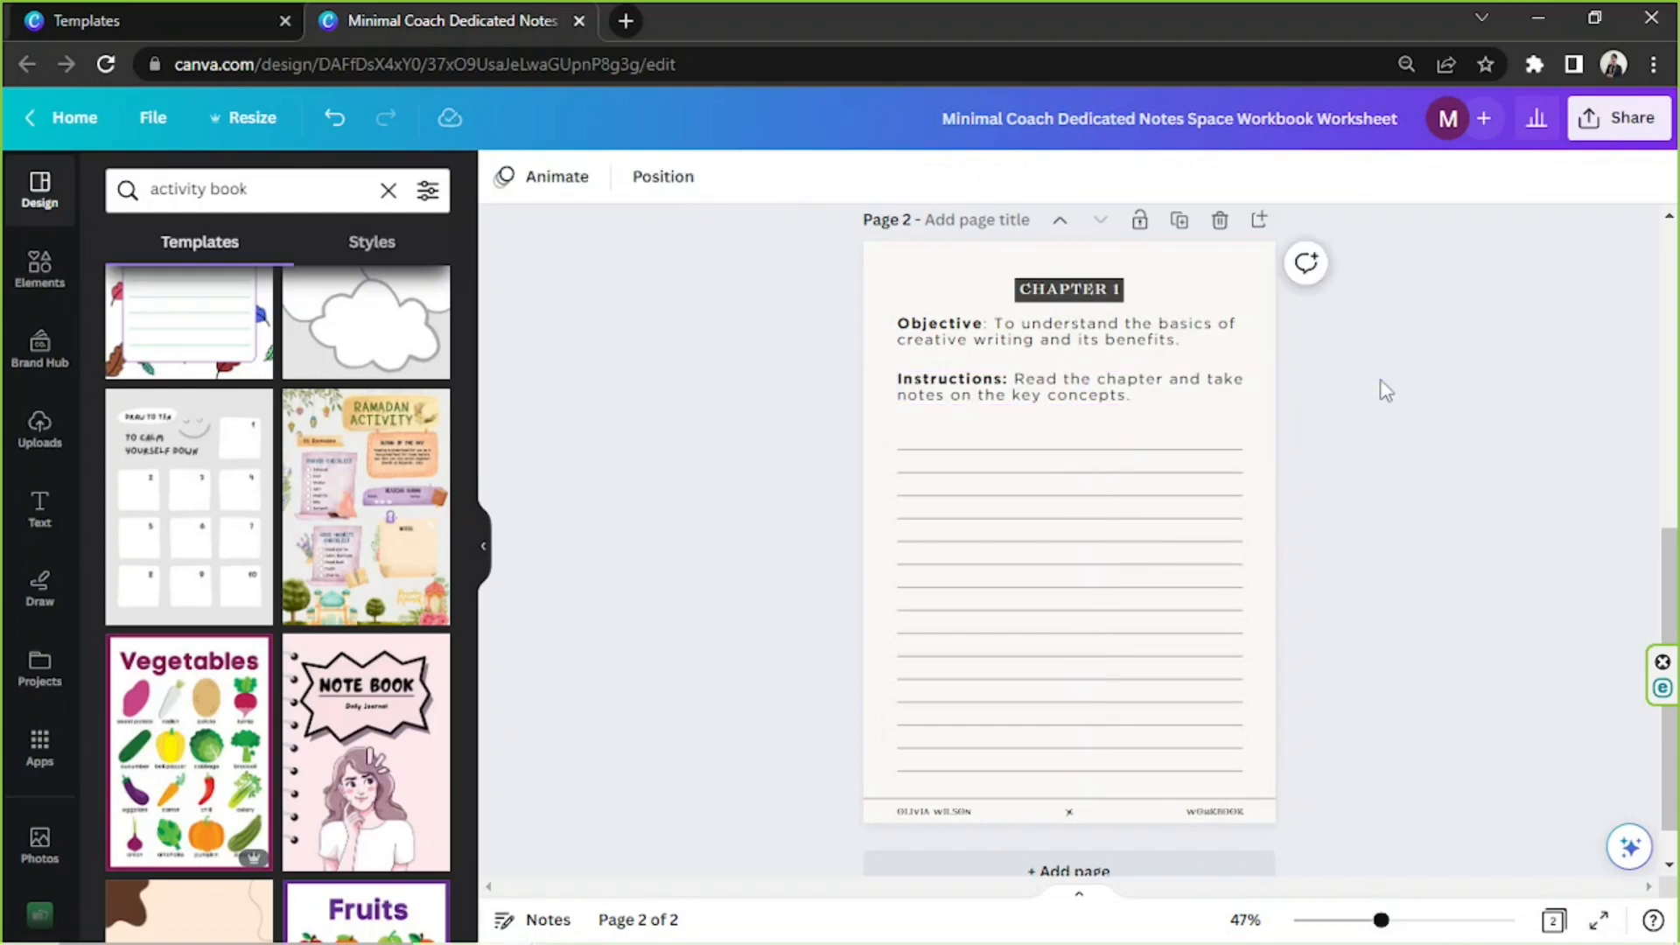
# Delete the two uppermost ruled lines on page 2 to make room below the Instructions text
pyautogui.click(1107, 448)
pyautogui.press('Delete')
pyautogui.click(1090, 483)
pyautogui.press('Delete')
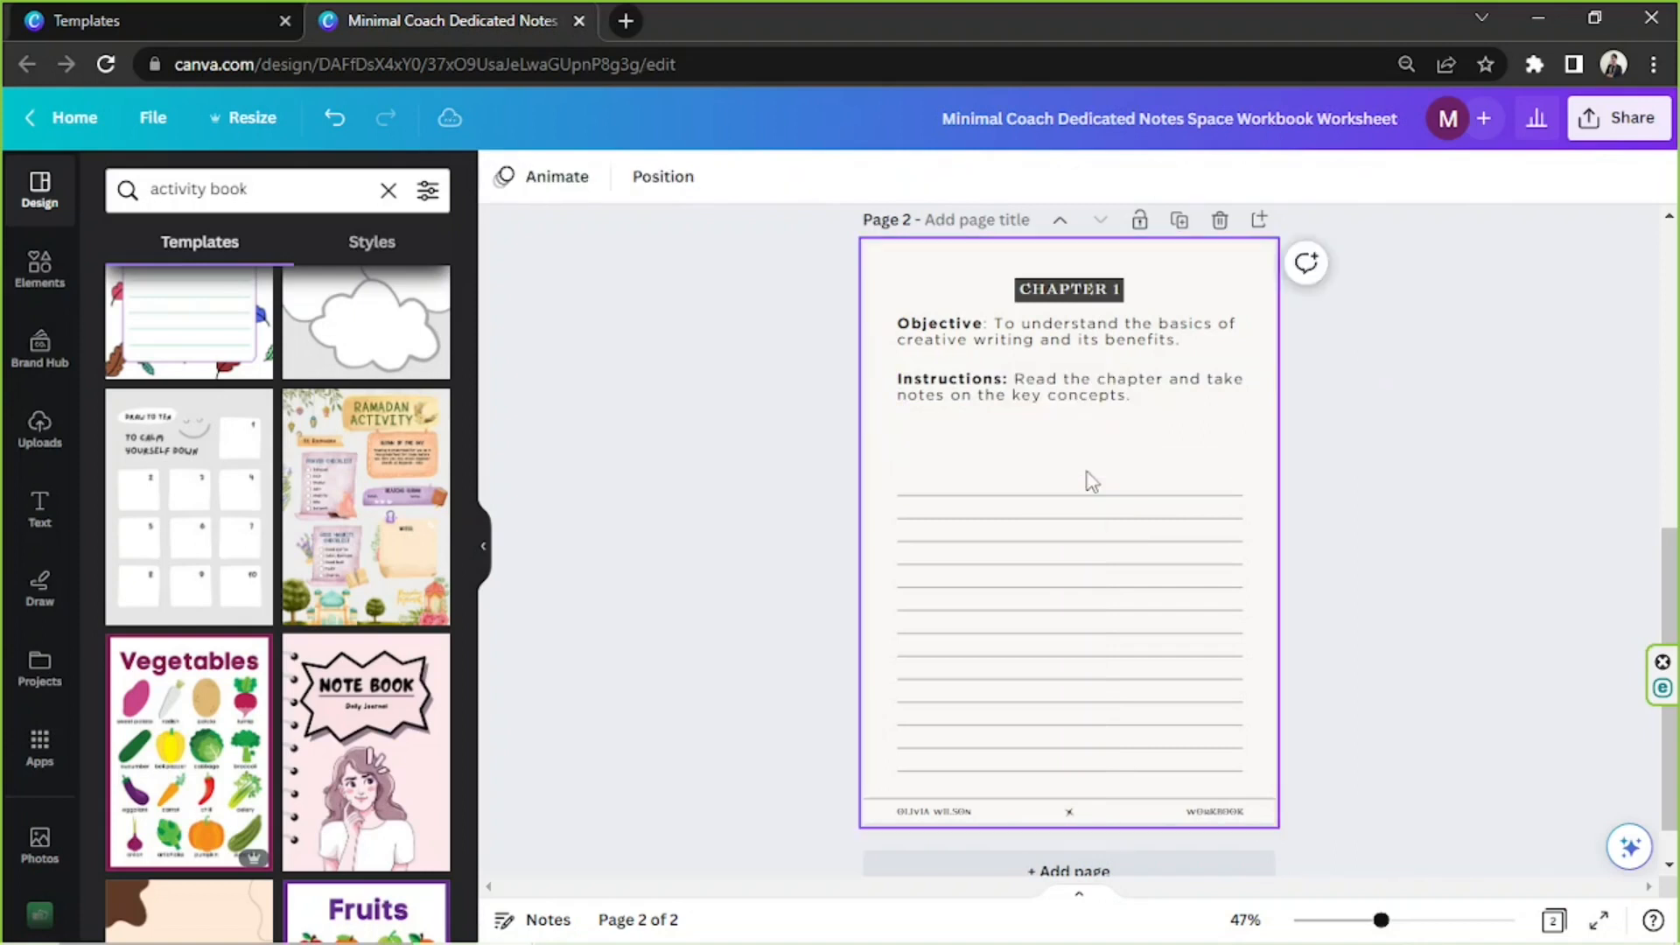
# Duplicate the Instructions text box below the original and replace its text with the Chapter 1 Activity paragraph from Notepad
pyautogui.click(1012, 405)
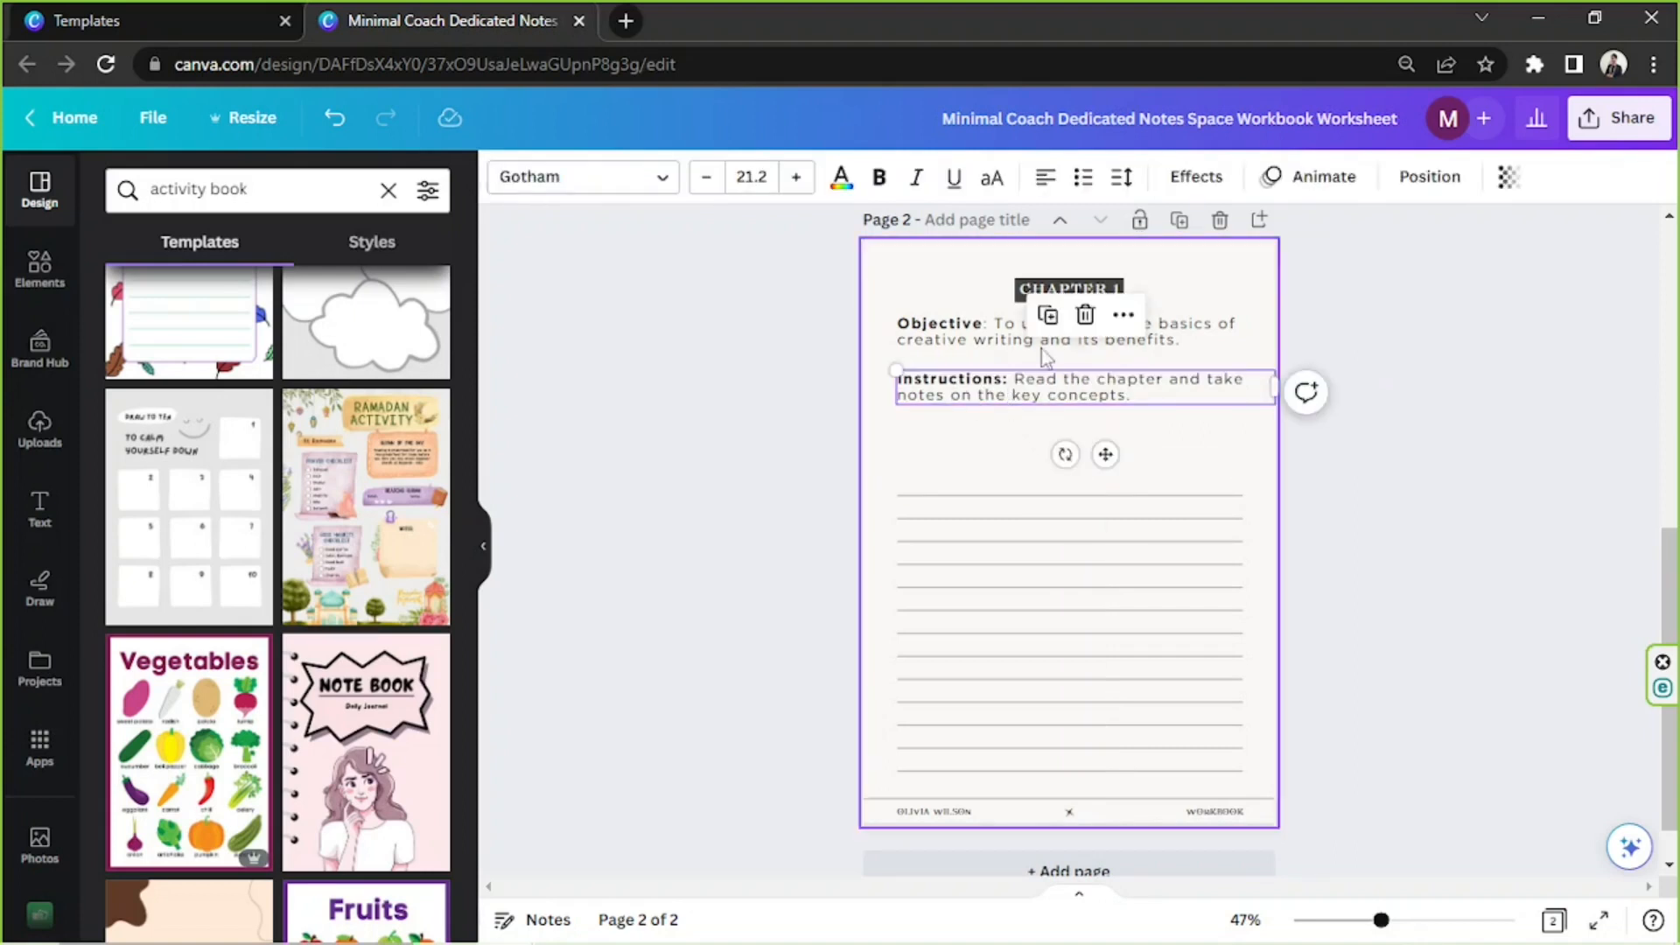
pyautogui.moveTo(1042, 407); pyautogui.dragTo(1042, 453)
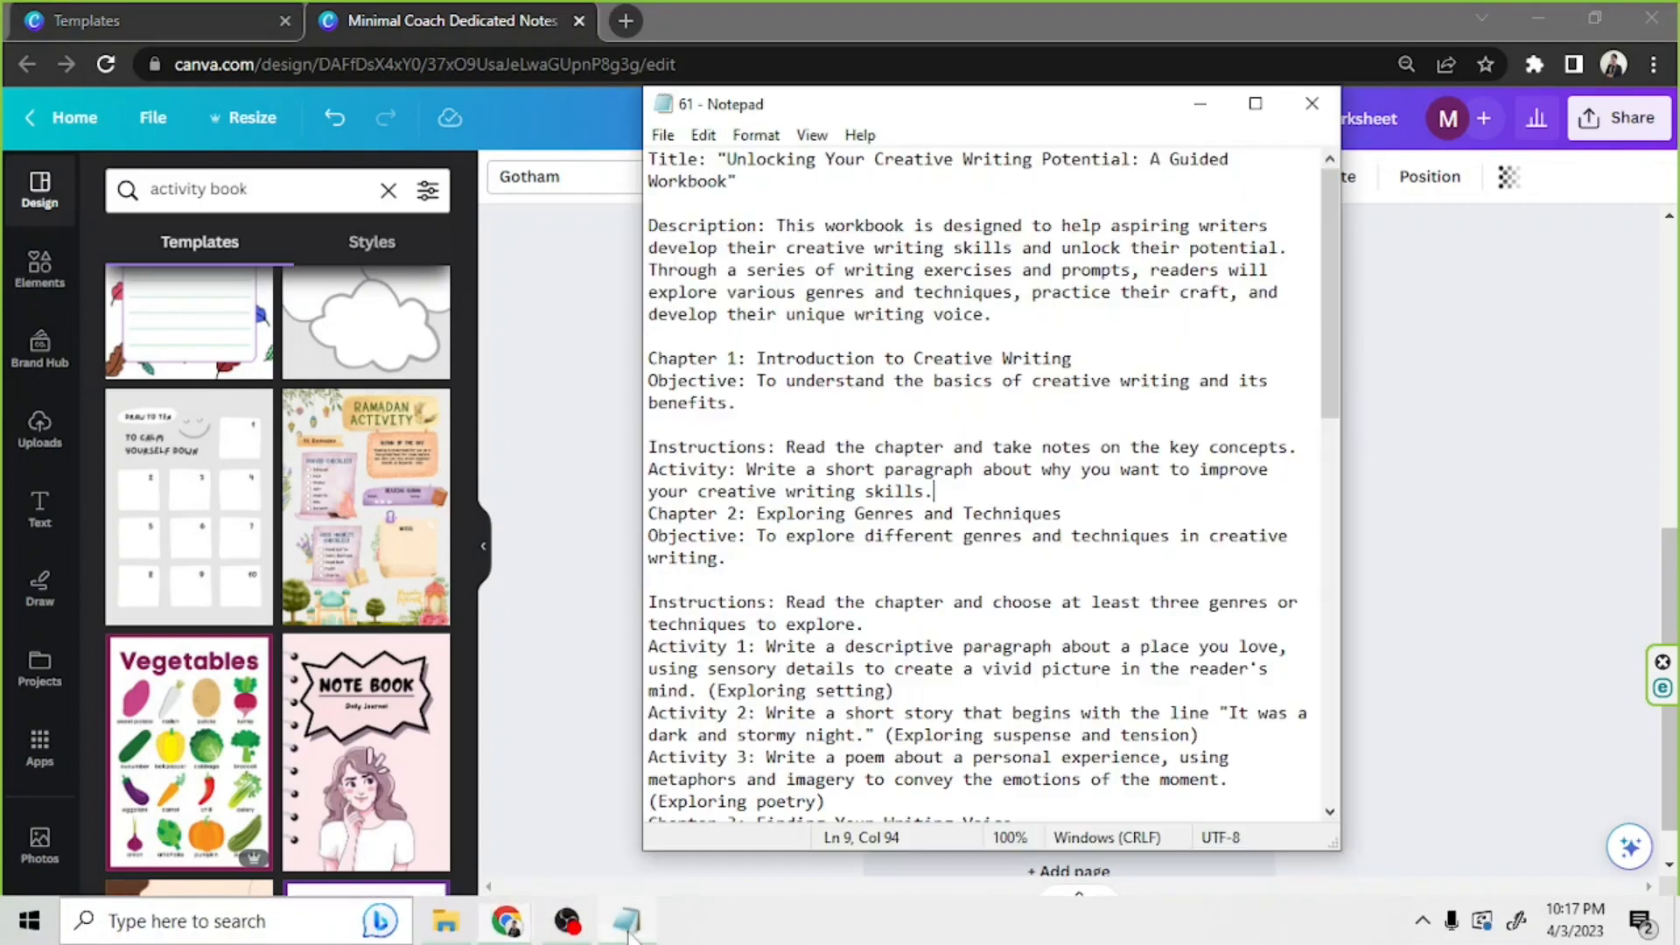
pyautogui.click(627, 937)
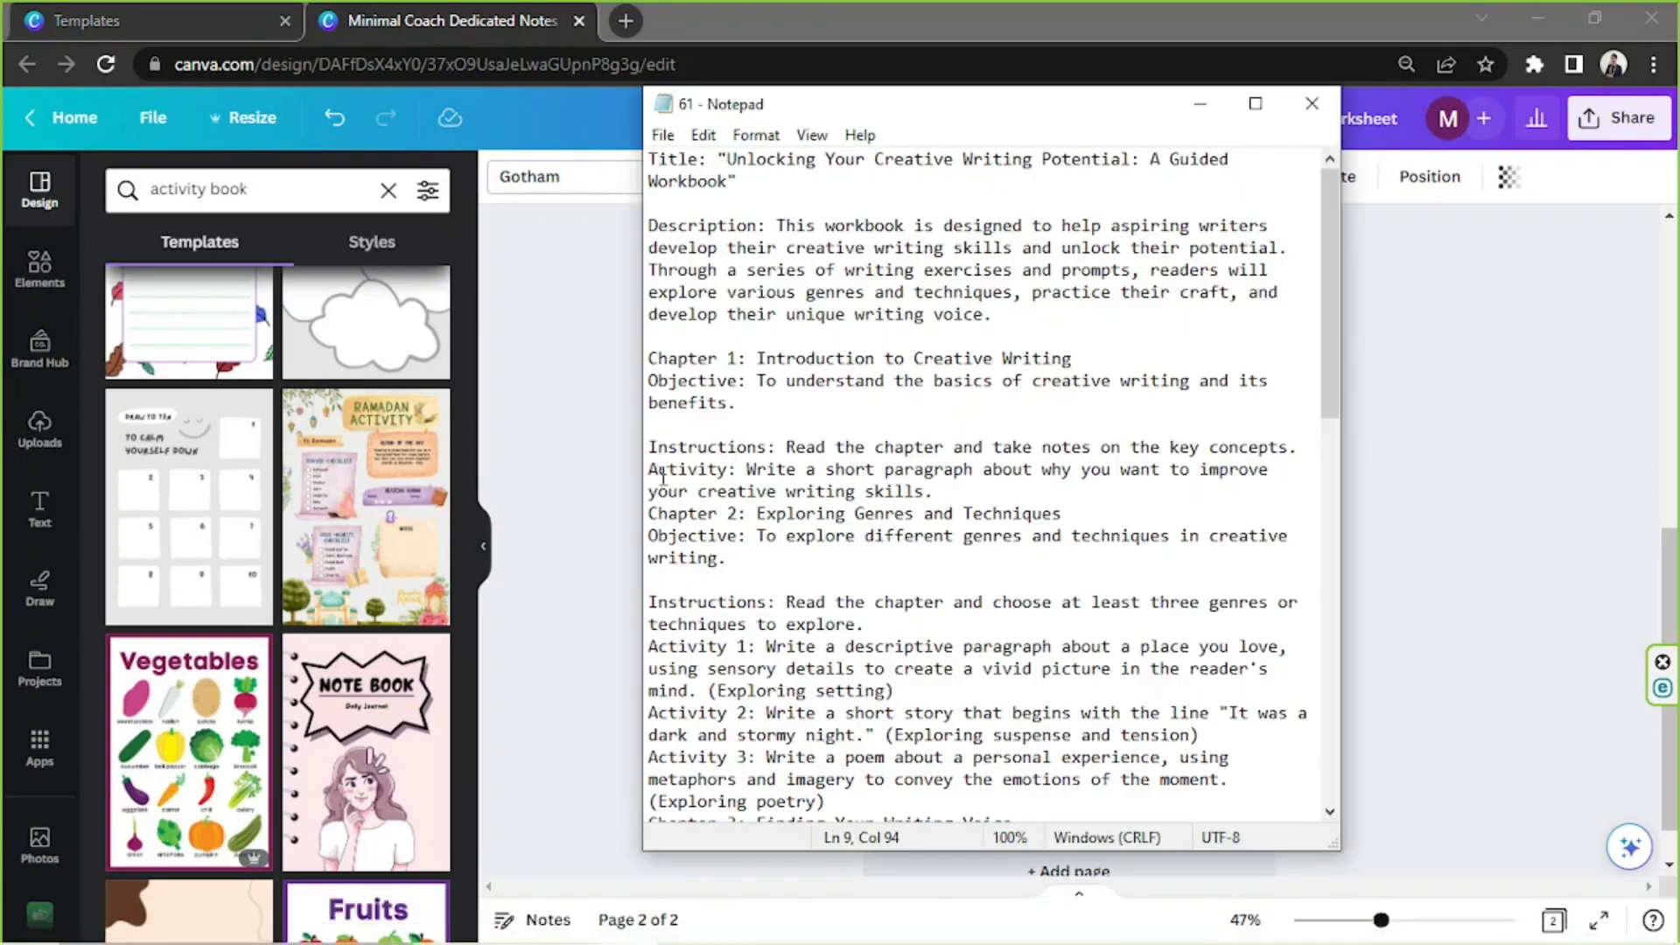
pyautogui.moveTo(655, 470); pyautogui.dragTo(979, 496)
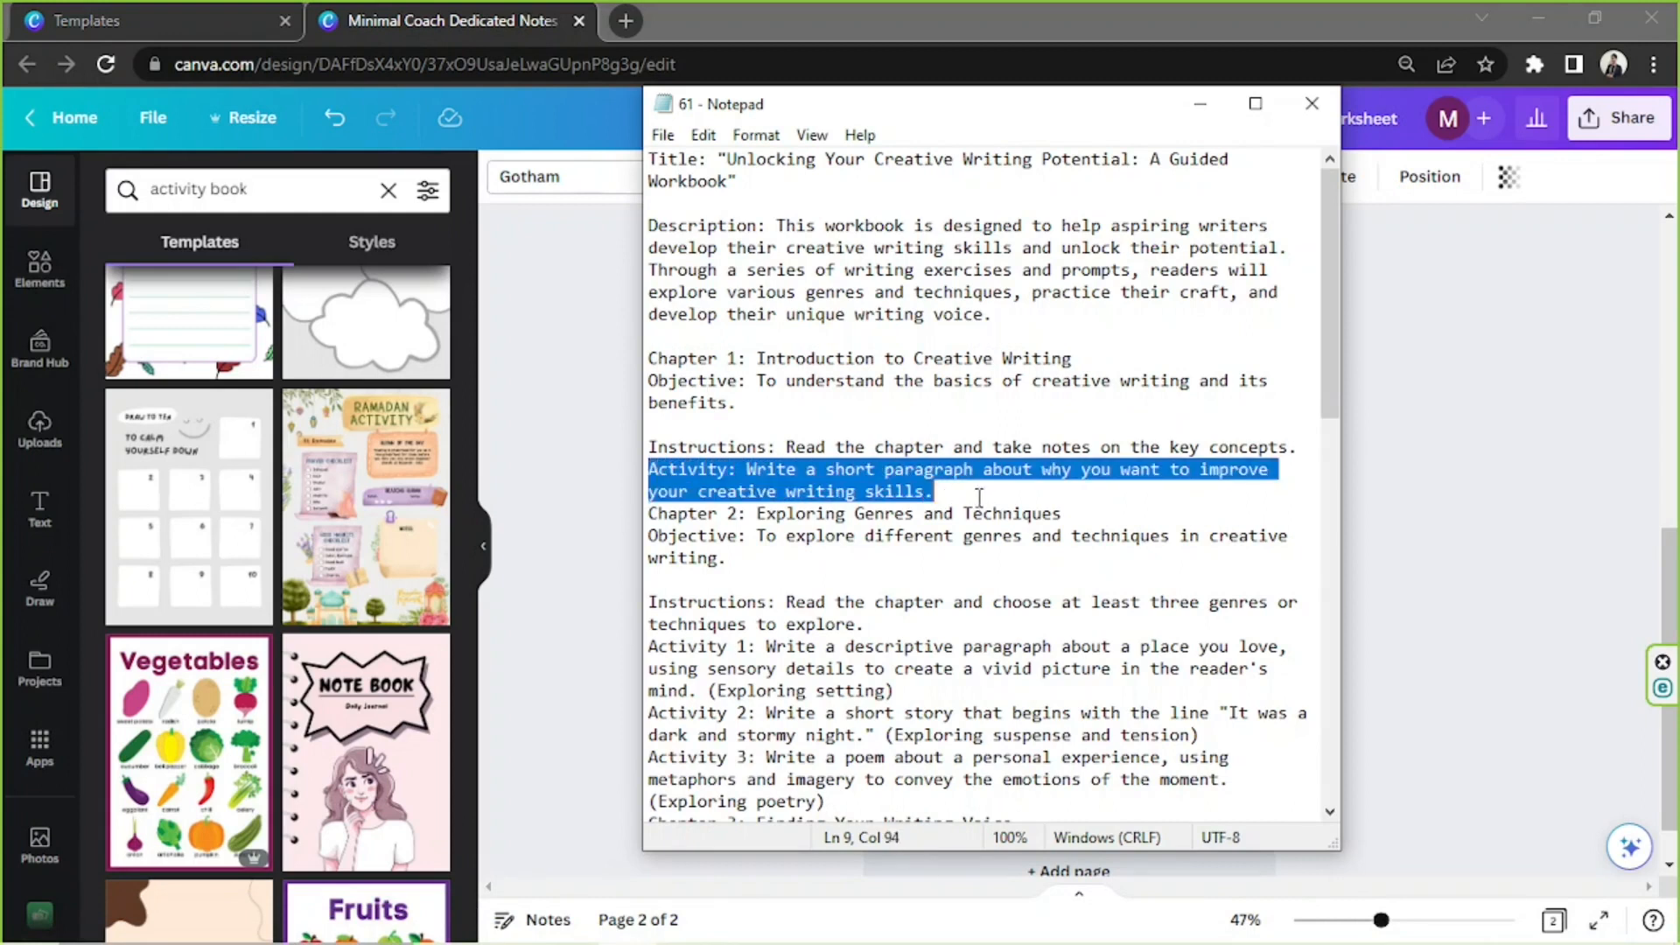
pyautogui.click(1479, 476)
pyautogui.doubleClick(1094, 442)
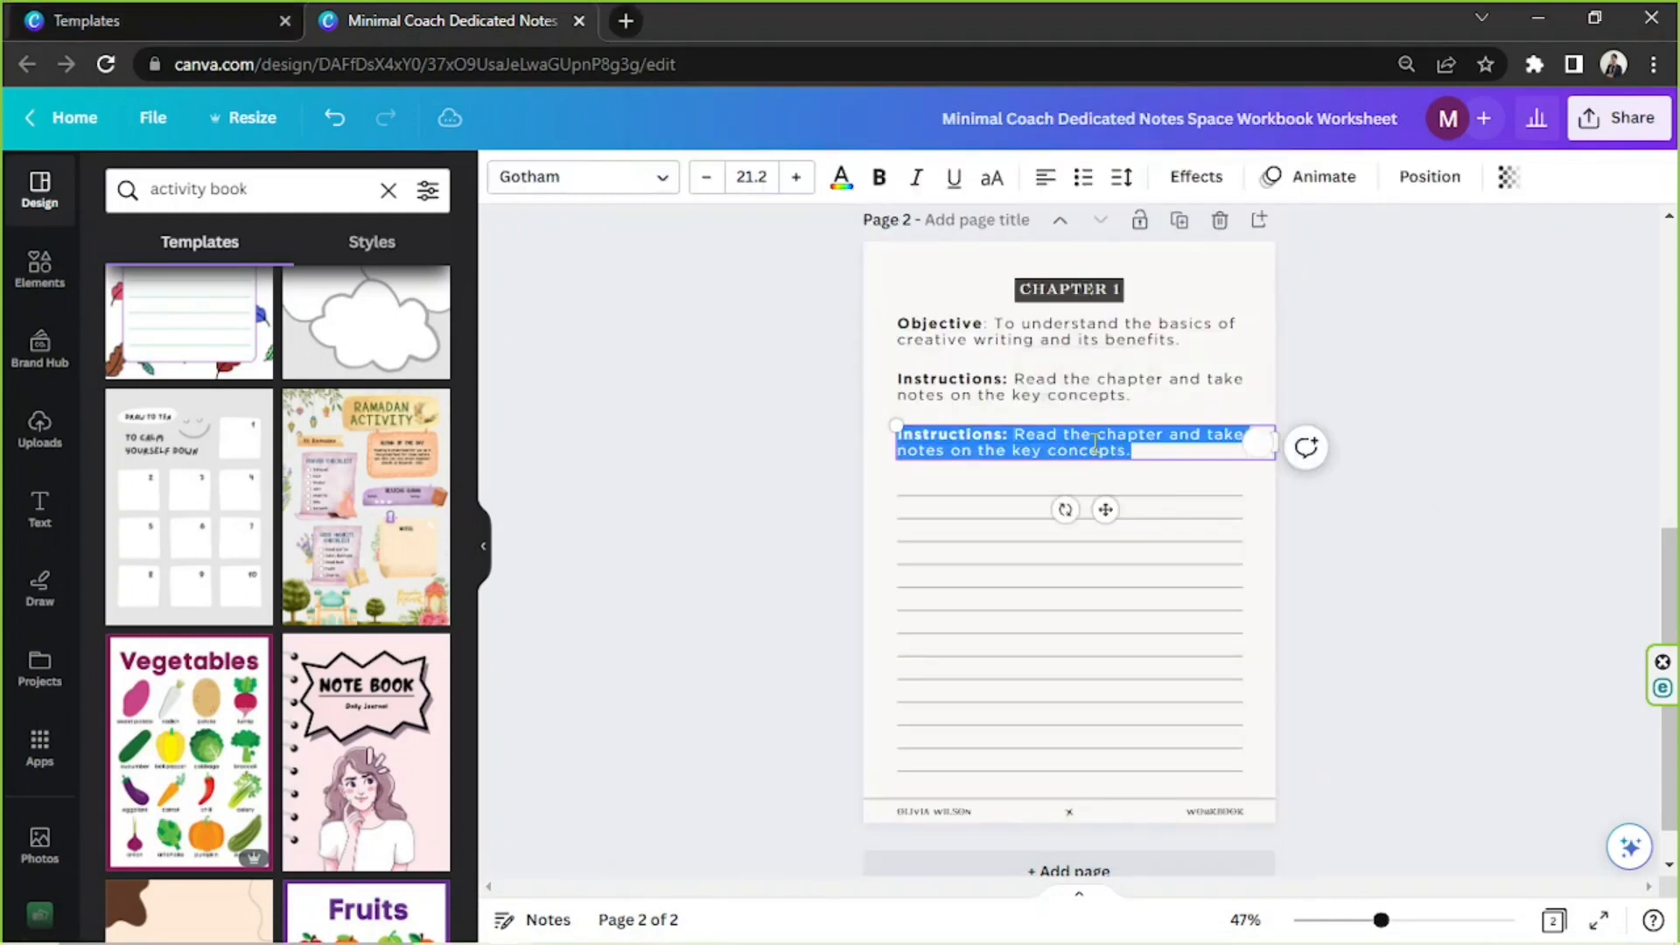
pyautogui.hotkey('ctrl', 'v')
# Remove the bold from the Activity description and fit the block by widening it and deleting the ruled line directly beneath it
pyautogui.moveTo(979, 433); pyautogui.dragTo(1116, 470)
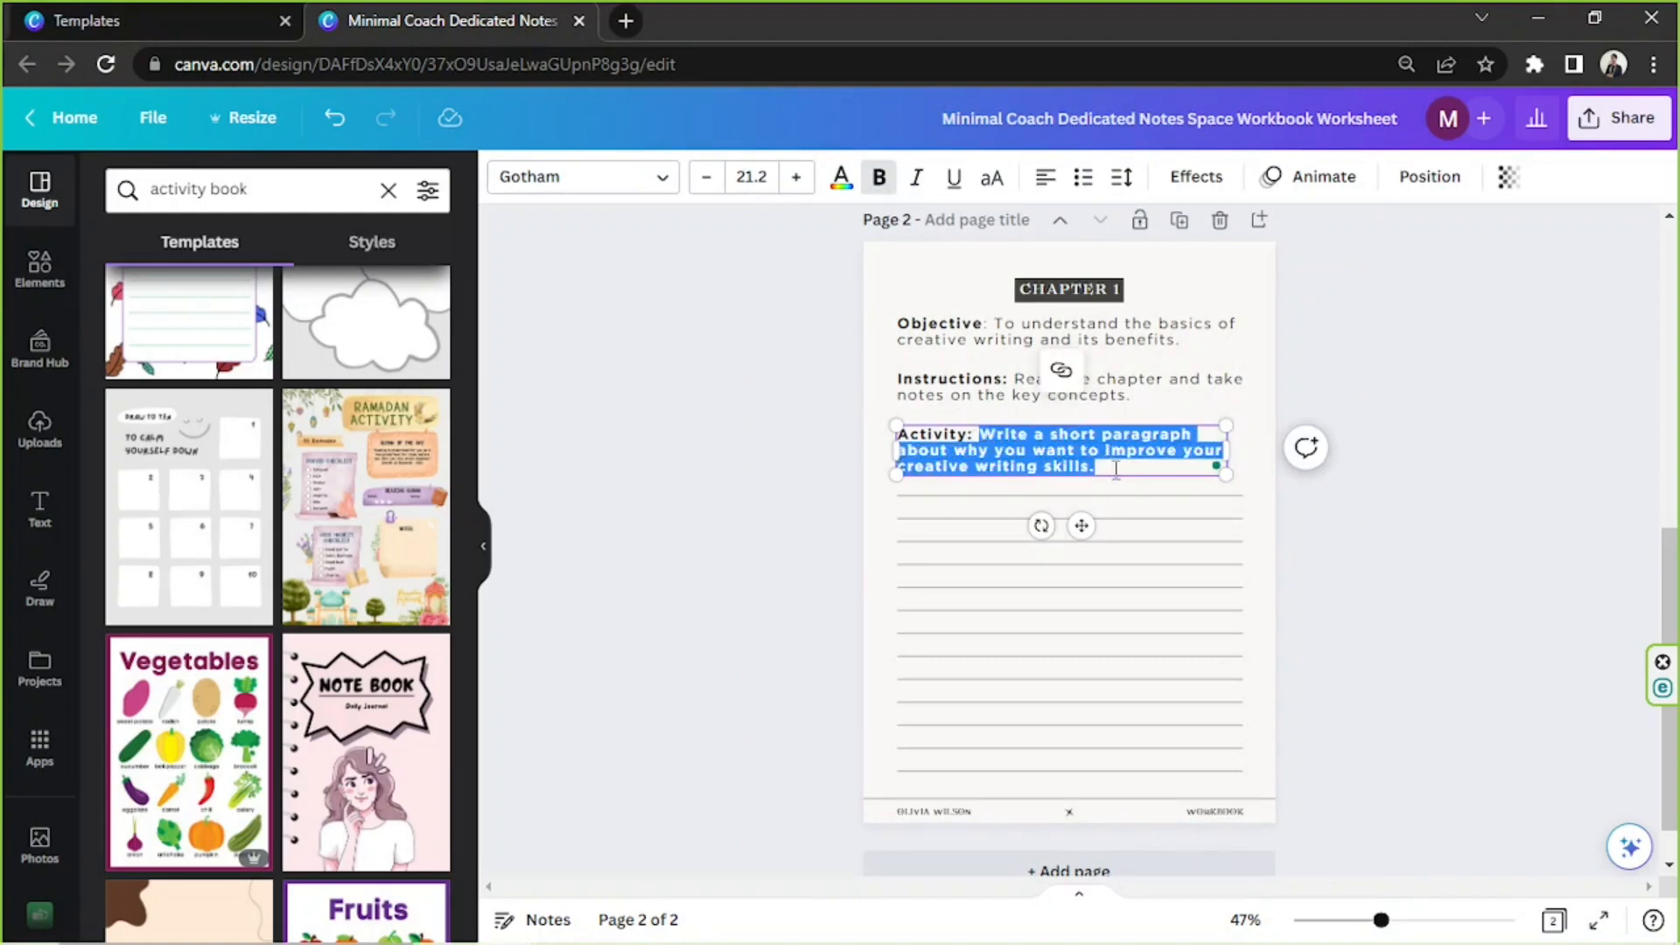
pyautogui.hotkey('ctrl', 'b')
pyautogui.click(1356, 413)
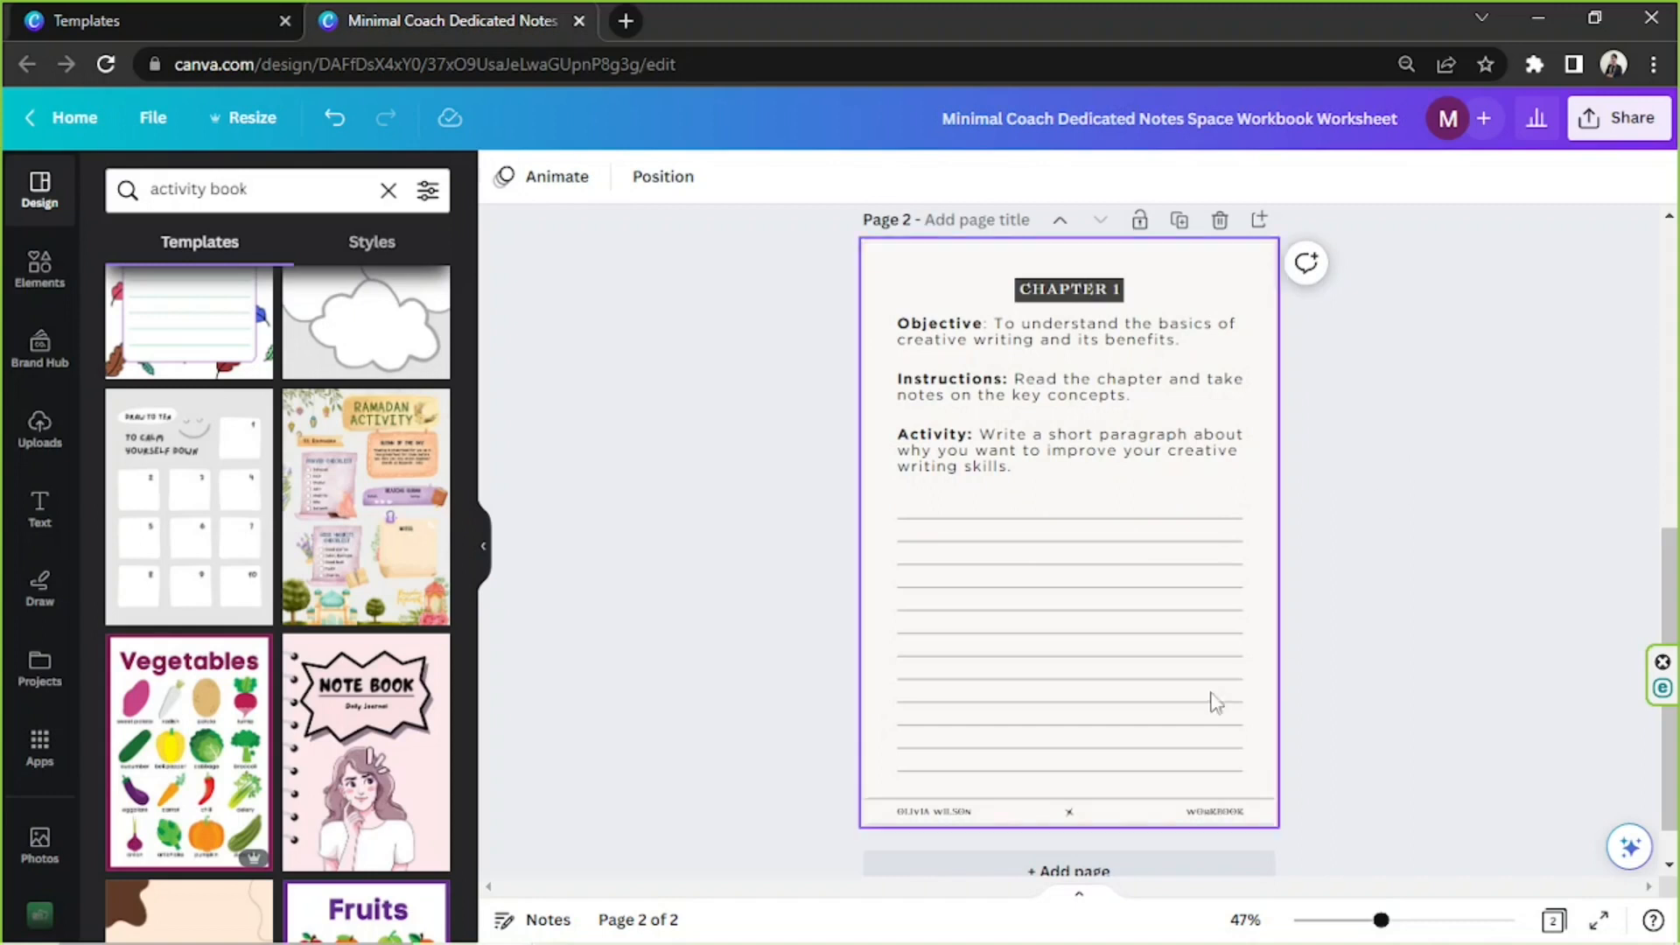
# Delete the author name and the "WORKBOOK" text from the page 2 footer
pyautogui.click(940, 813)
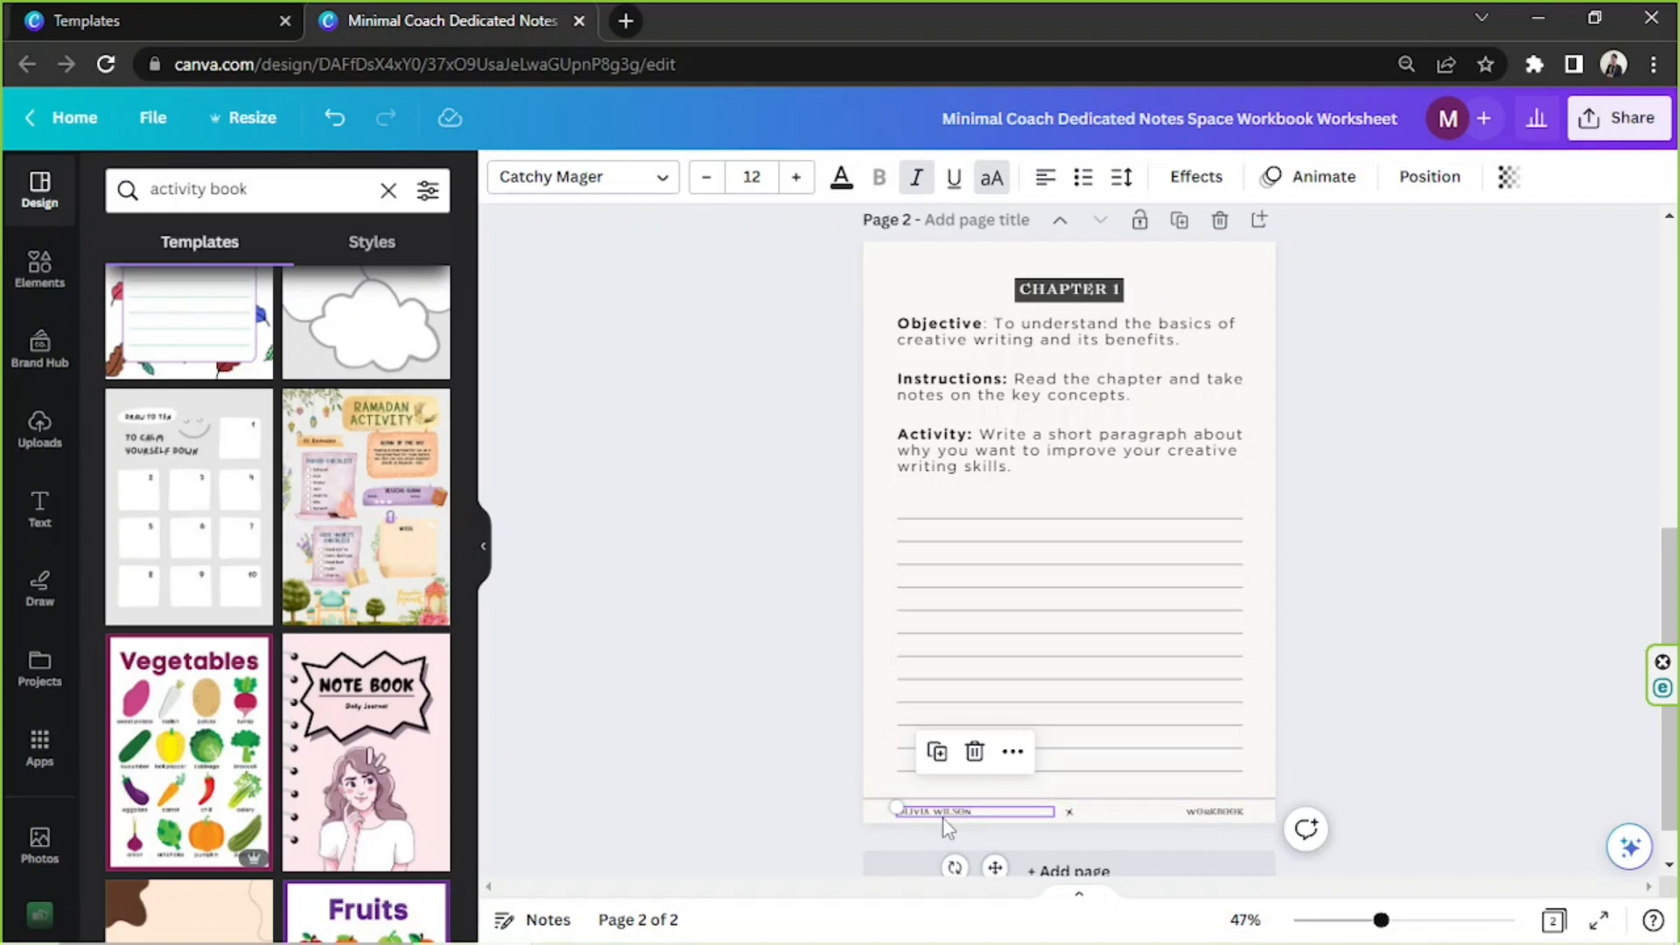
pyautogui.click(976, 755)
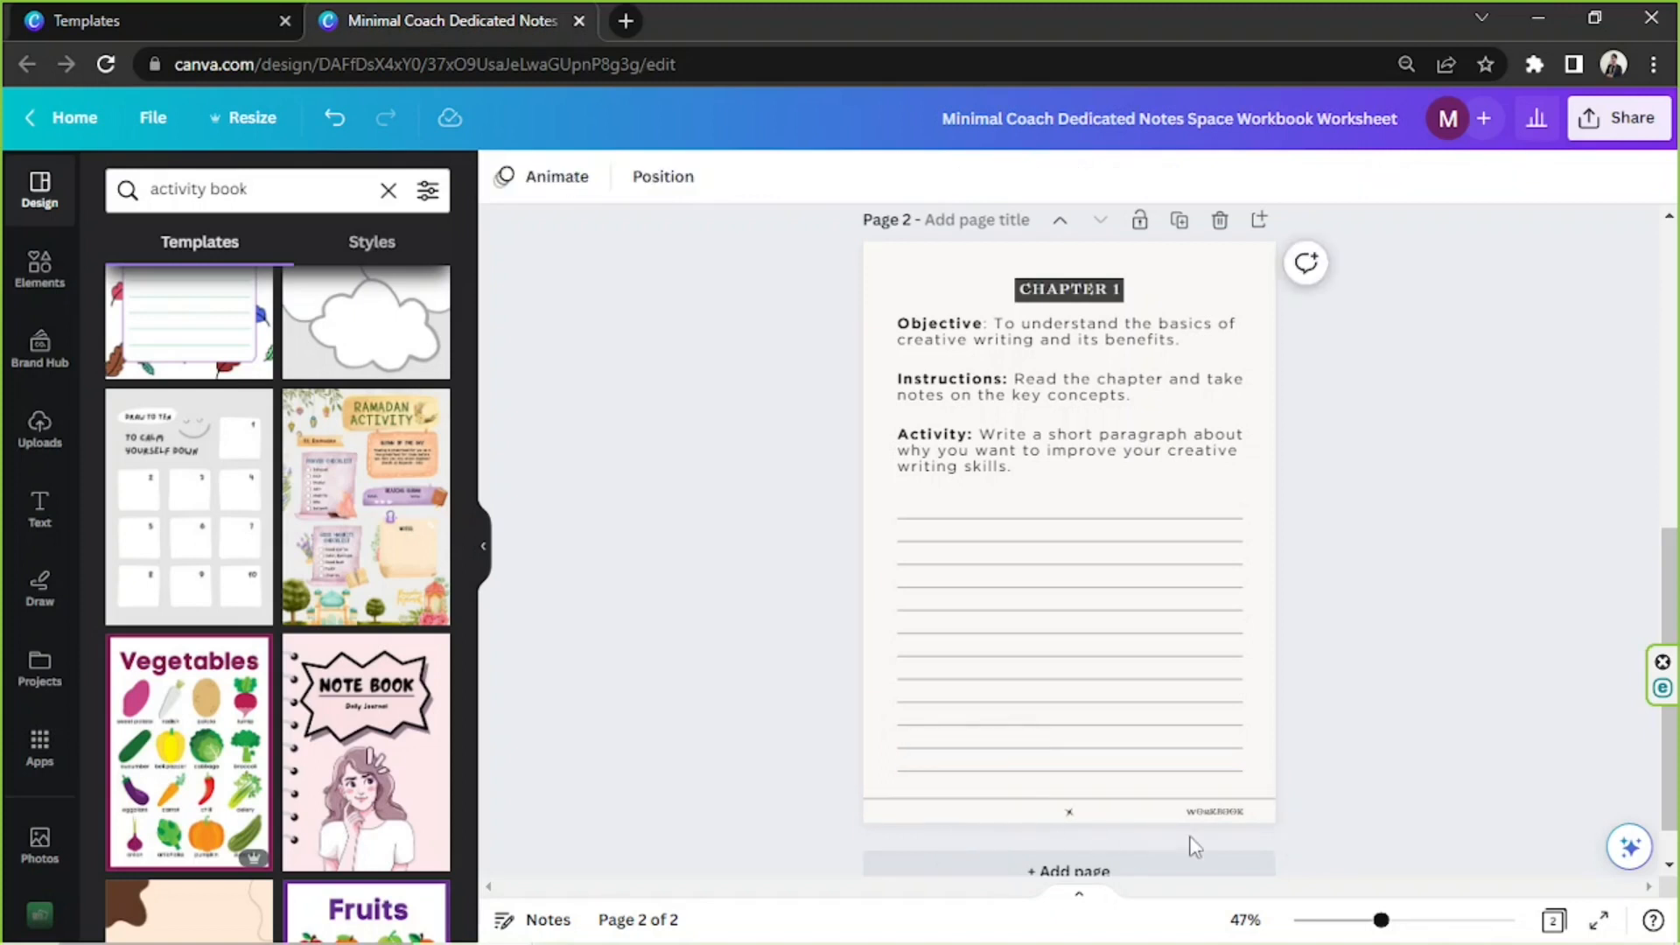
pyautogui.click(1206, 818)
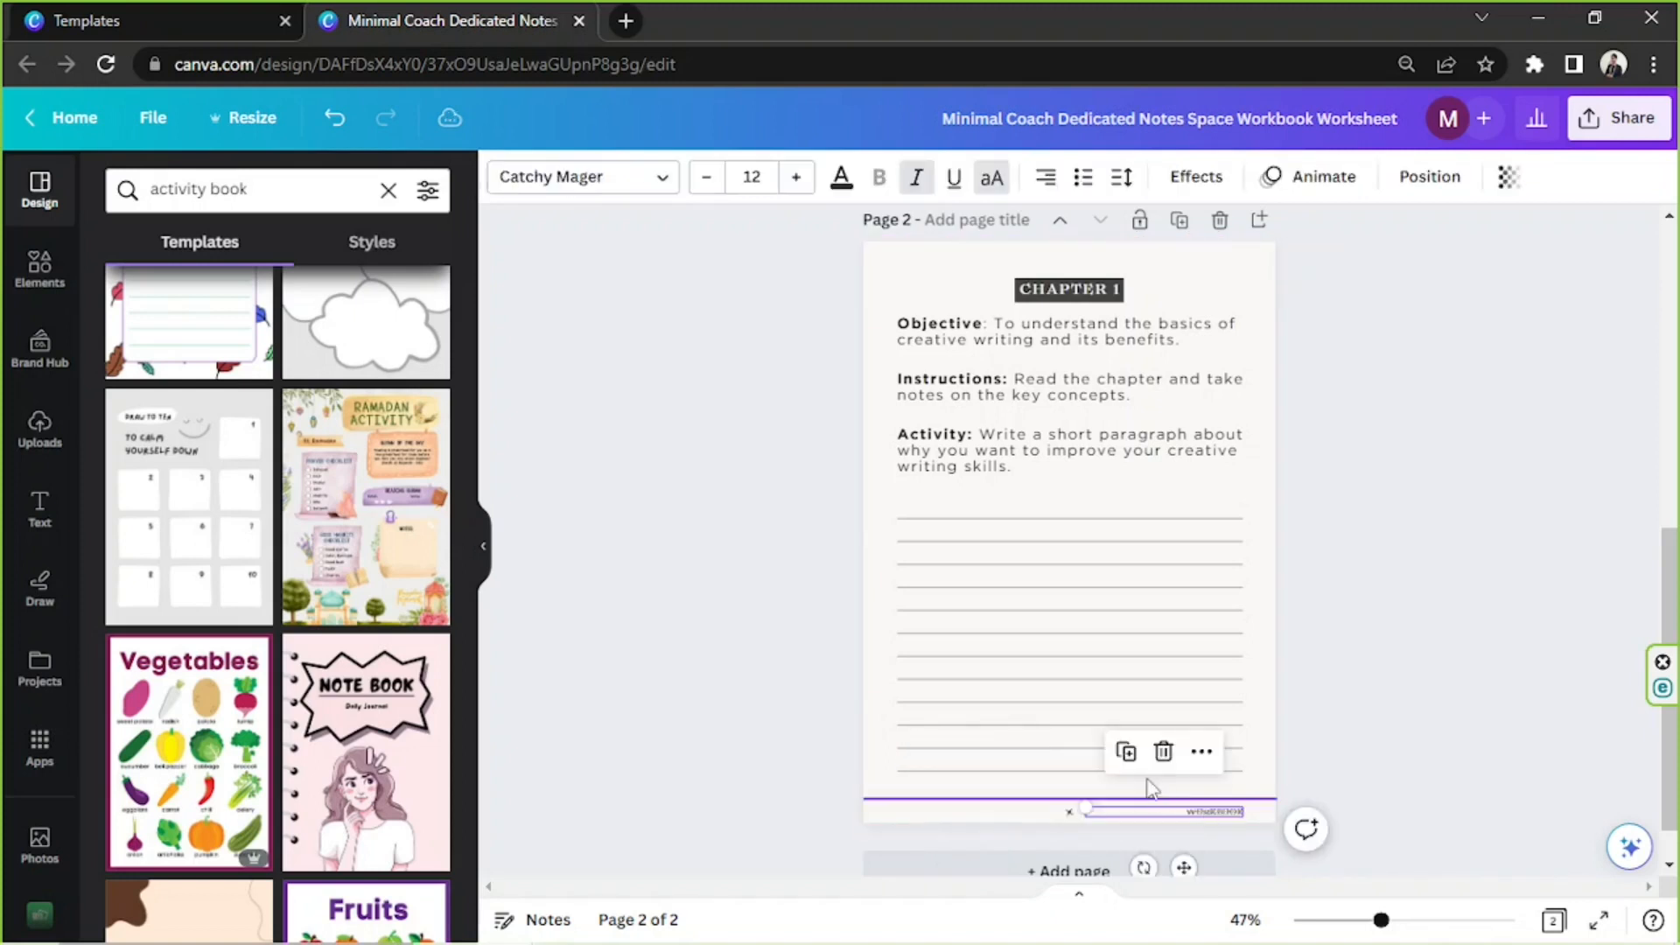
pyautogui.click(1163, 750)
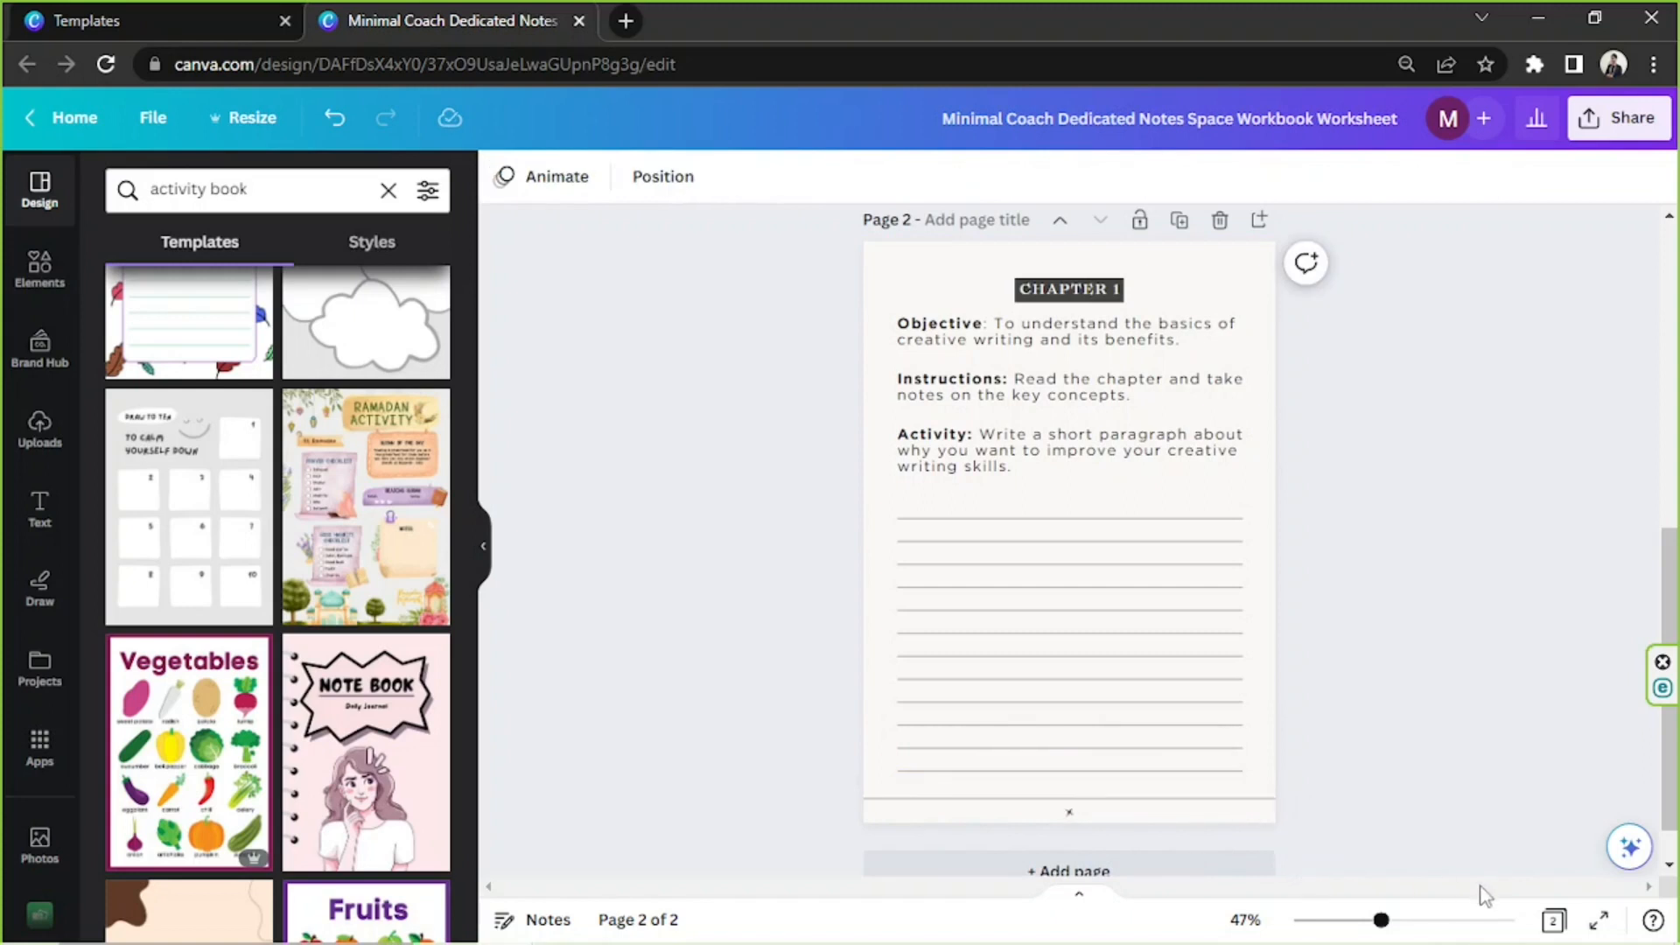
# Delete the small star ornament and the full-width horizontal line from the page 2 footer
pyautogui.moveTo(1382, 920); pyautogui.dragTo(1423, 920)
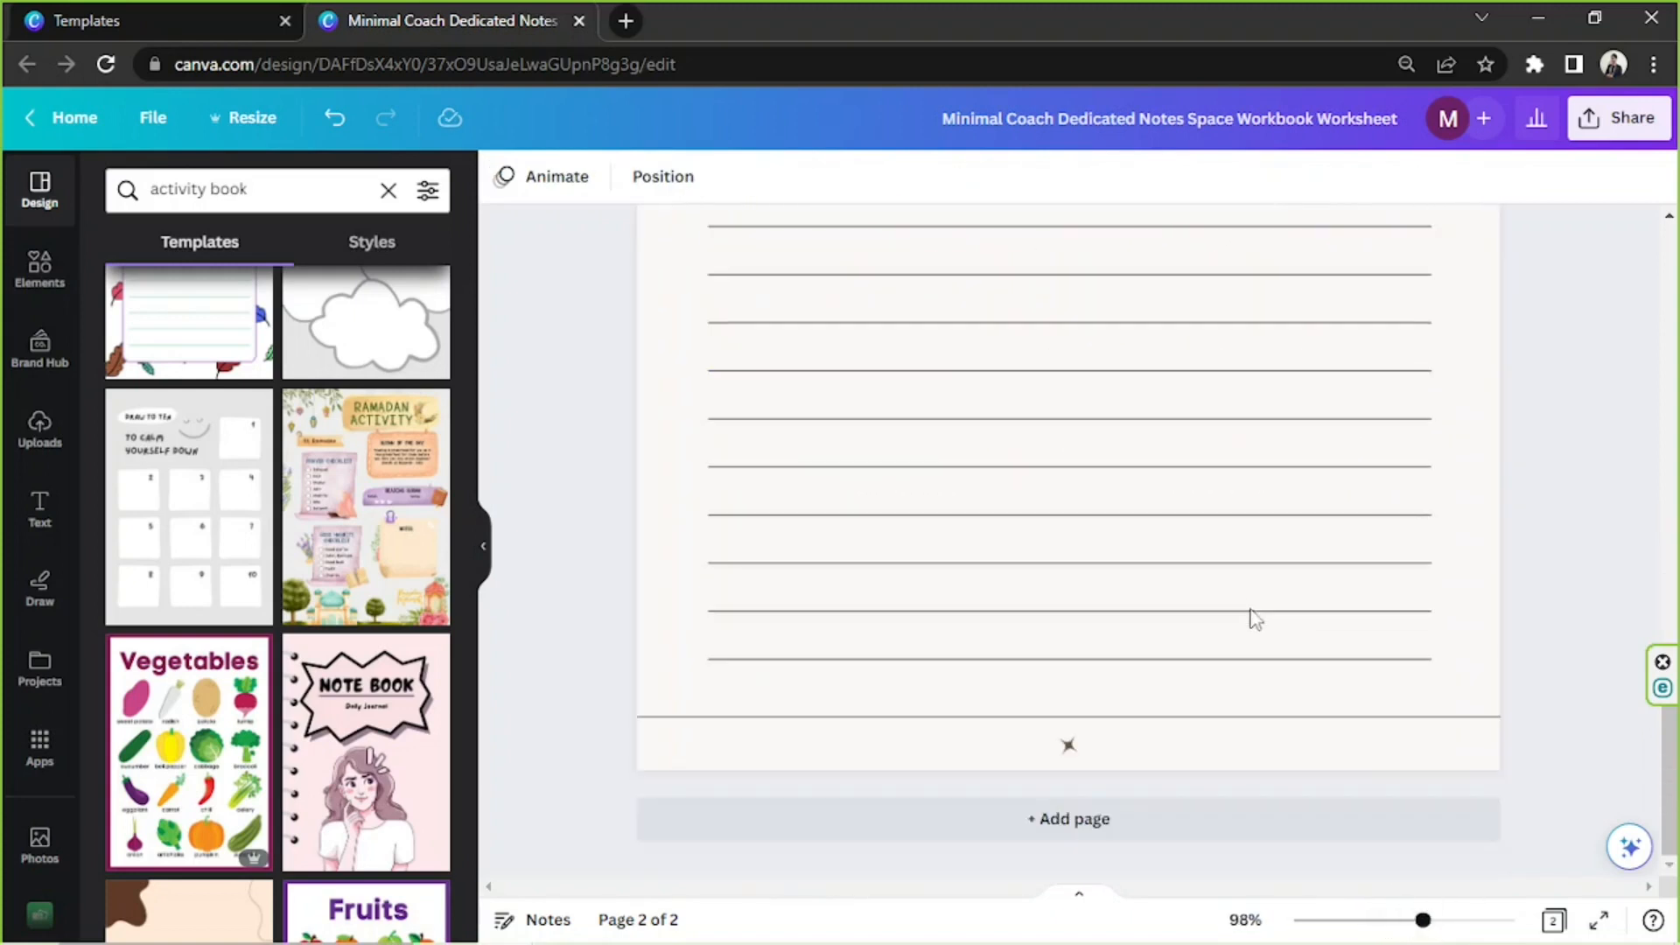
pyautogui.click(1069, 748)
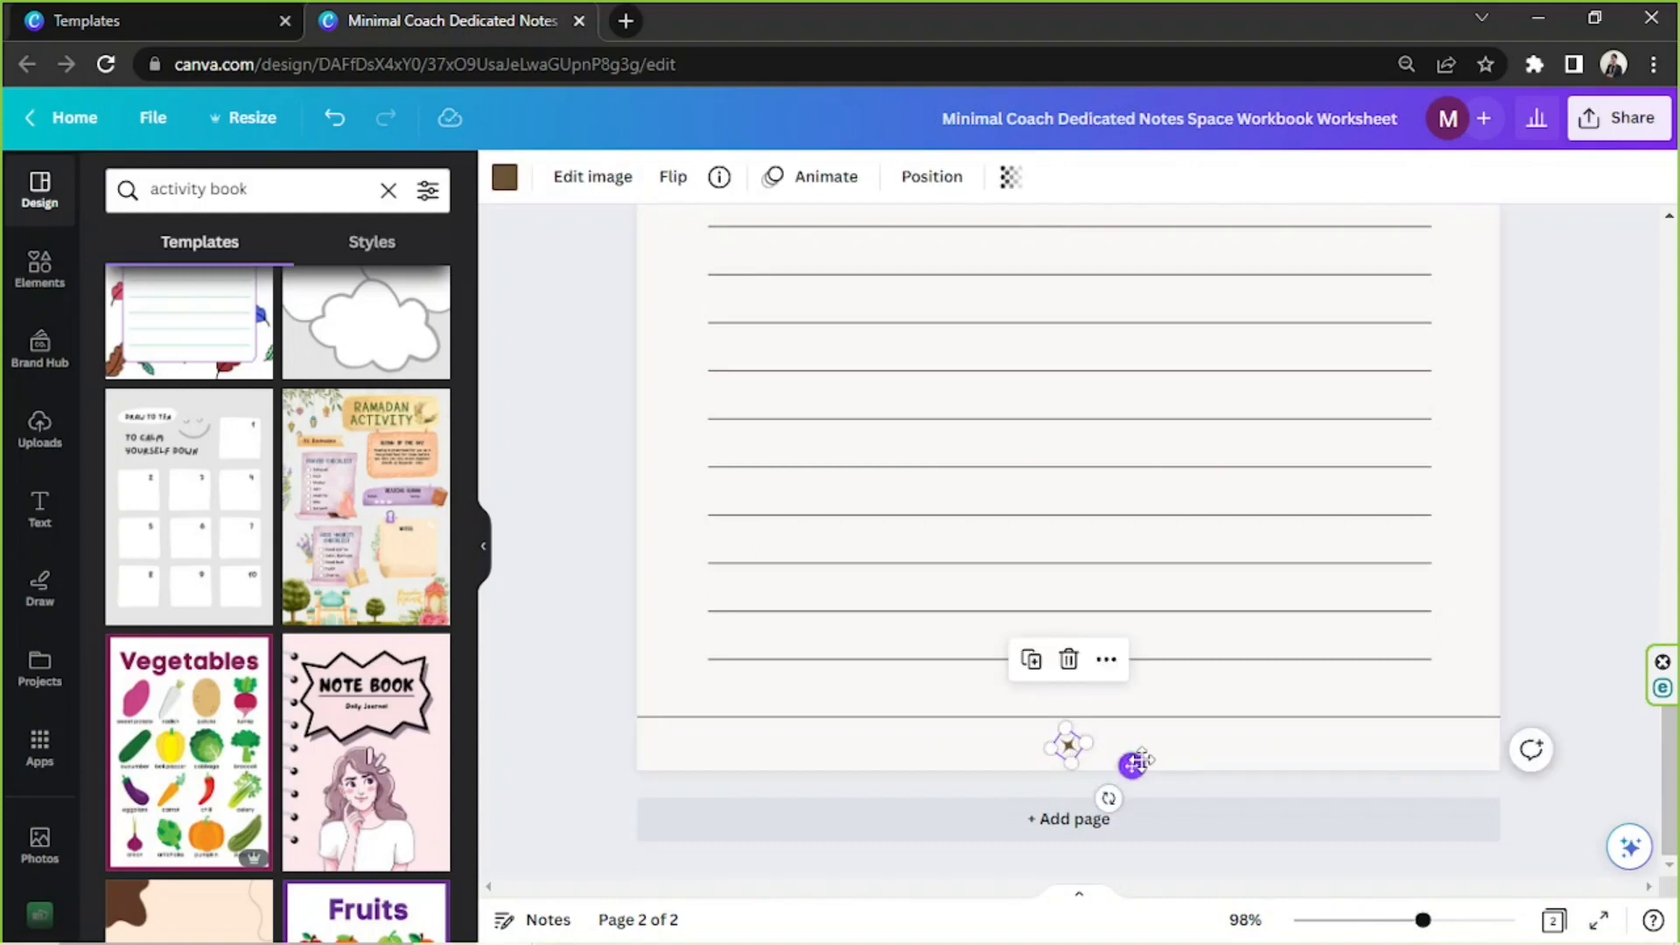
pyautogui.press('Delete')
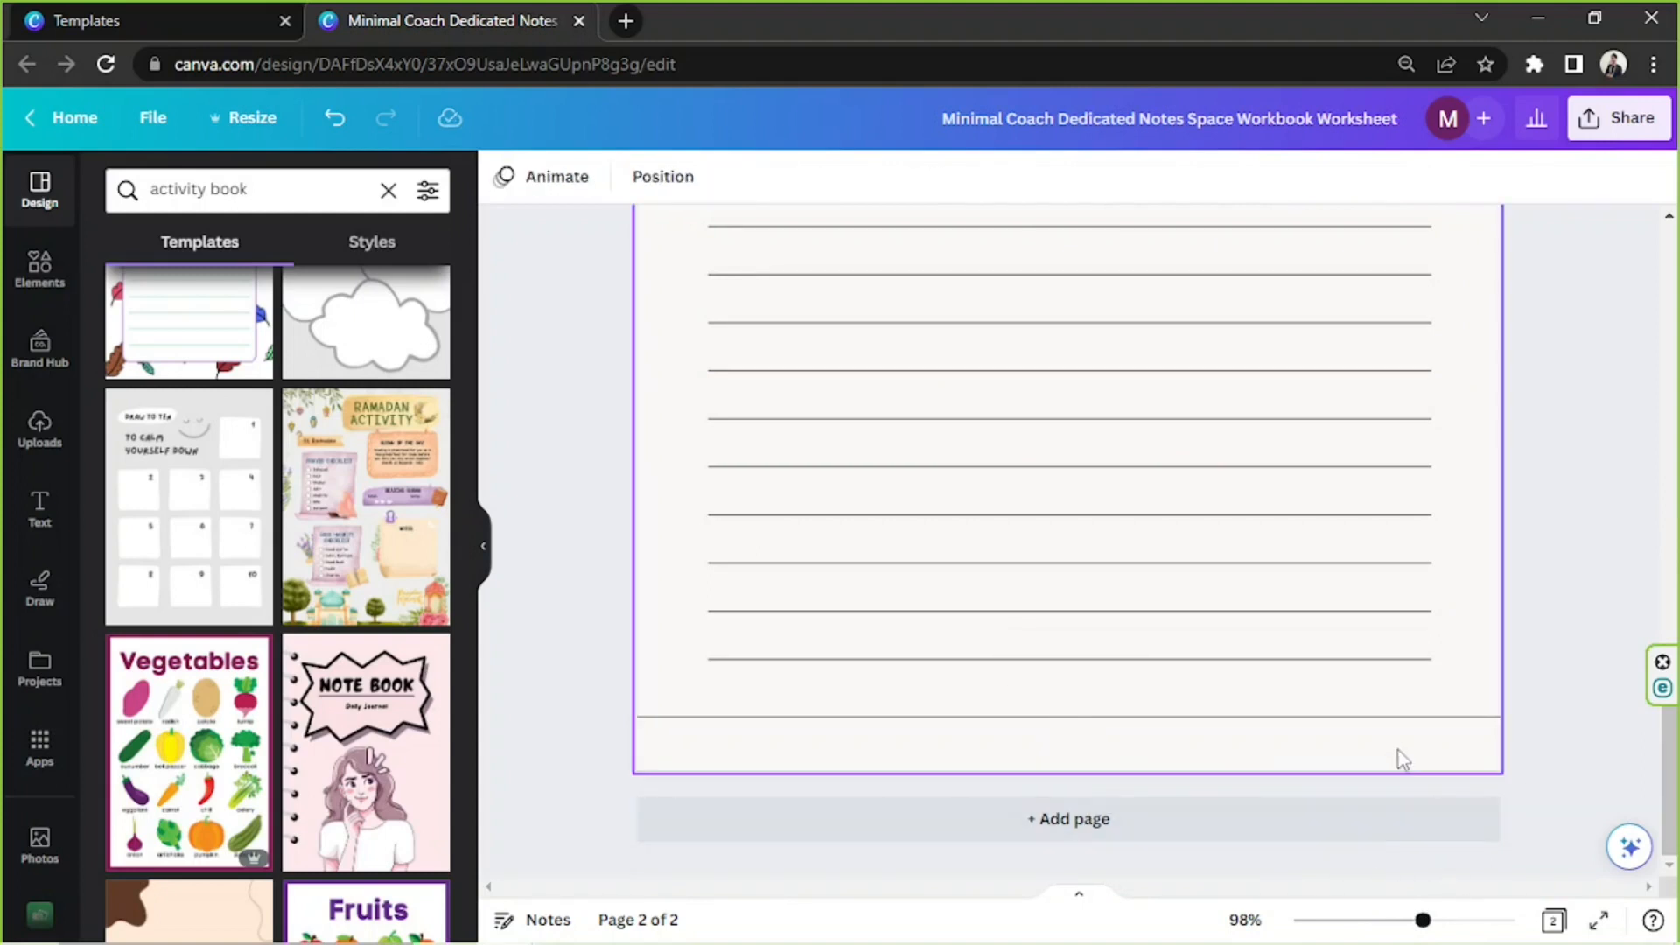
pyautogui.moveTo(1423, 921); pyautogui.dragTo(1386, 920)
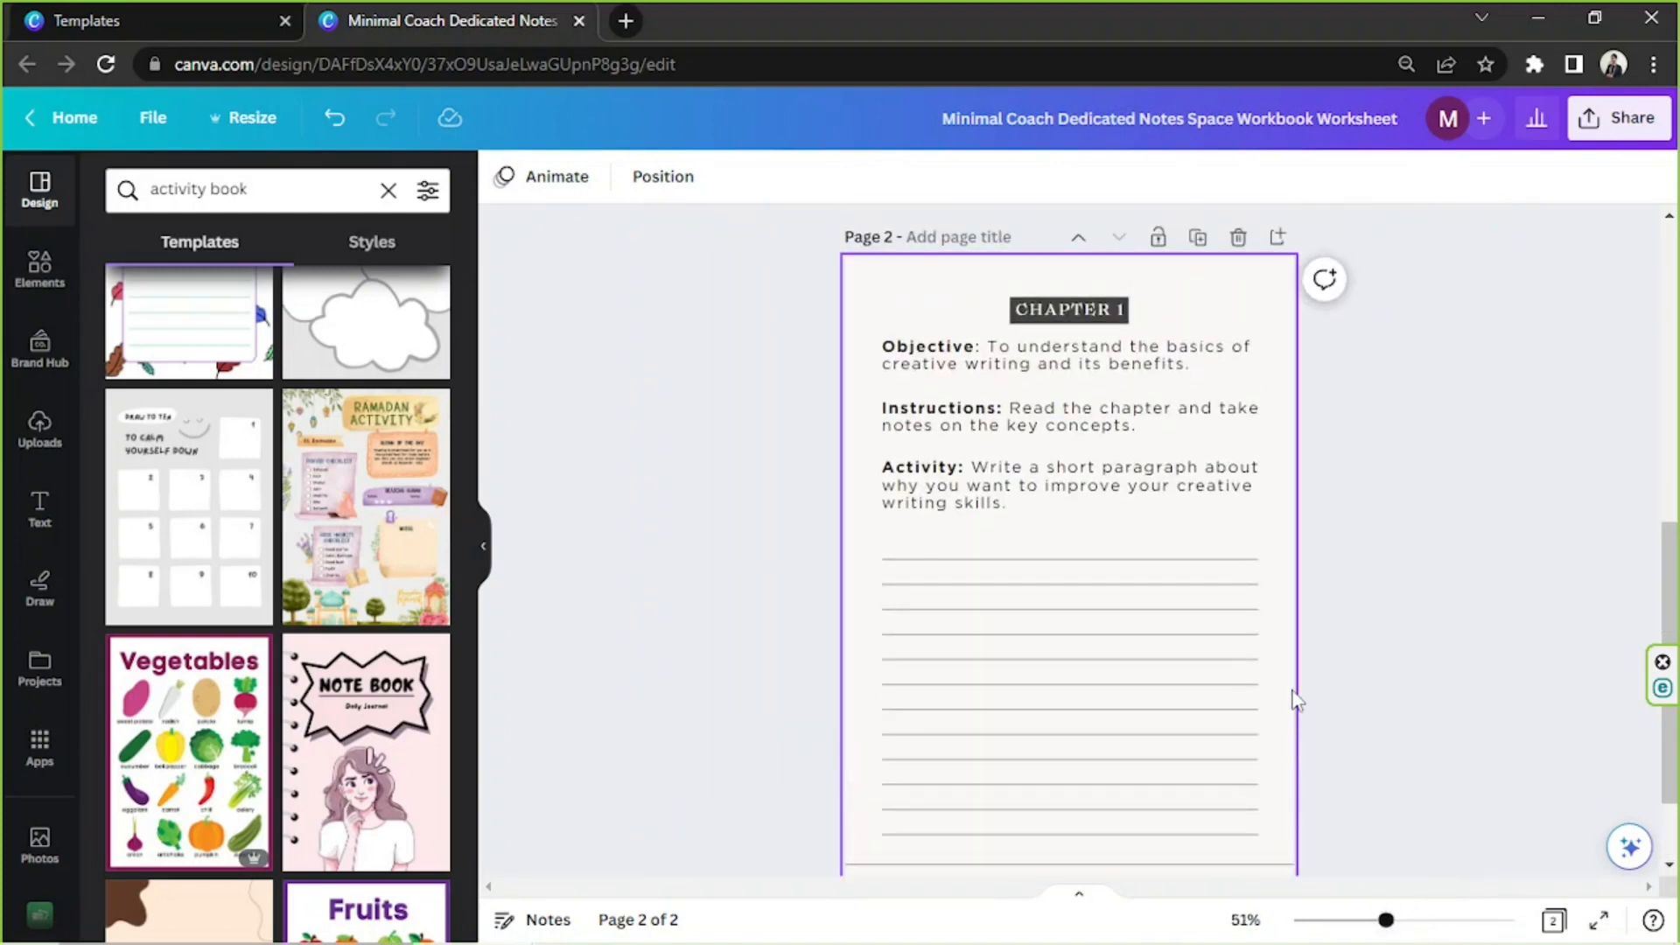
pyautogui.scroll(-2, 1296, 700)
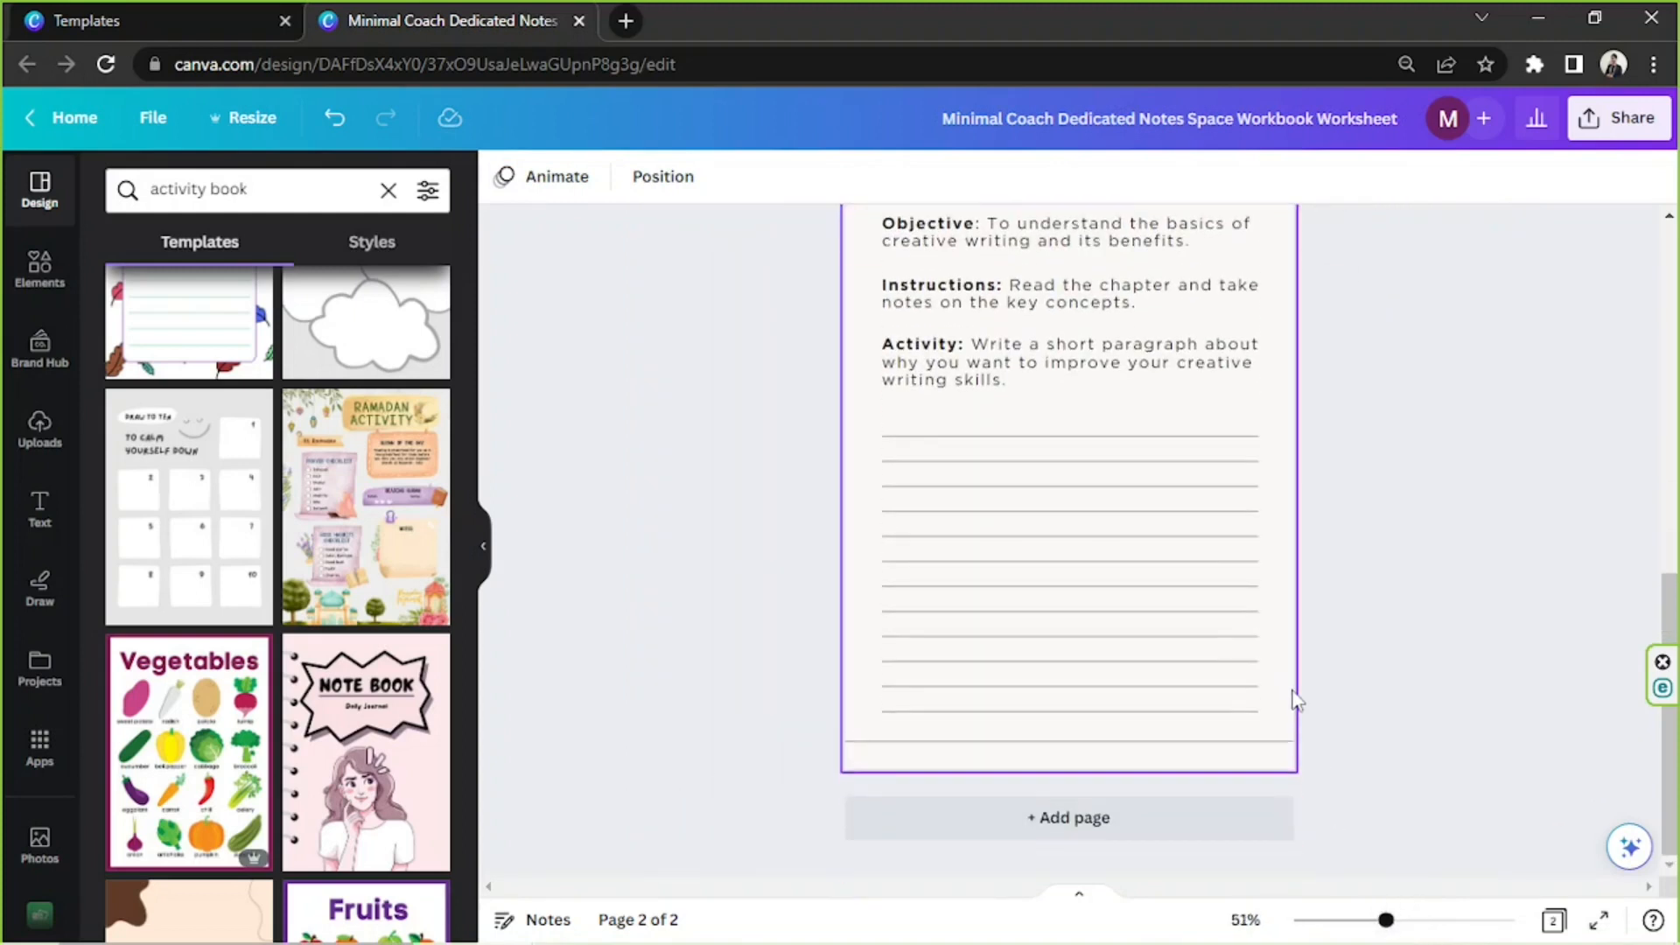
pyautogui.click(1215, 743)
pyautogui.click(1068, 688)
# Add a text box centred below the ruled lines on page 2 and enter the page number "1"
pyautogui.scroll(2, 1395, 633)
pyautogui.scroll(-2, 1374, 623)
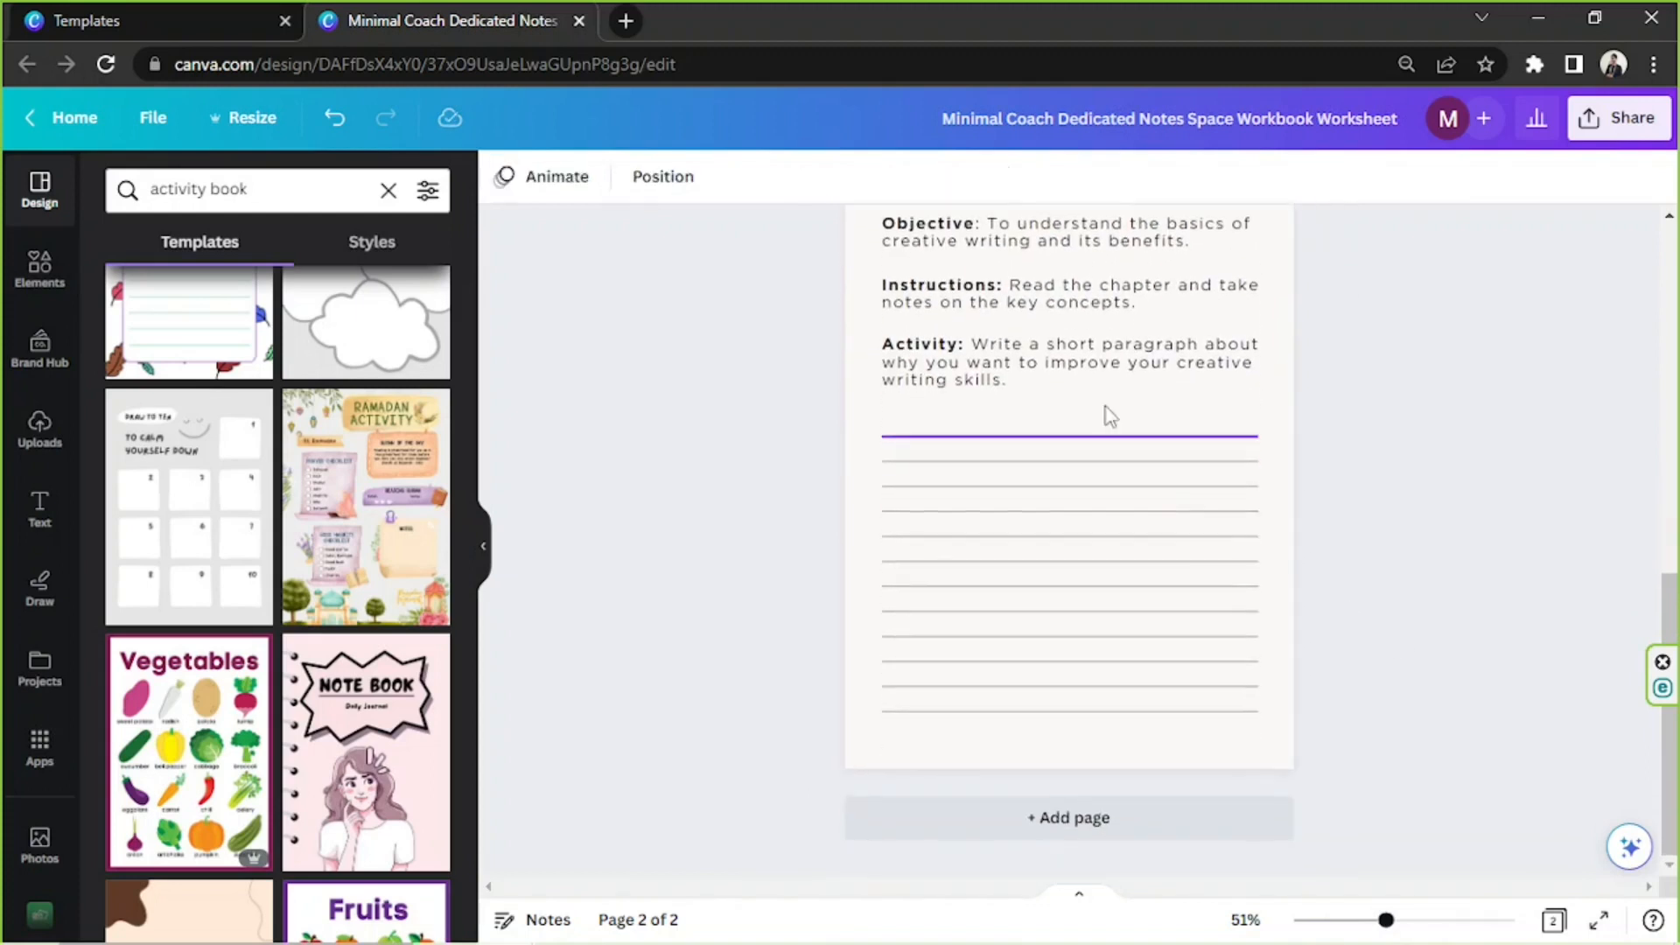
pyautogui.click(1045, 748)
pyautogui.press('t')
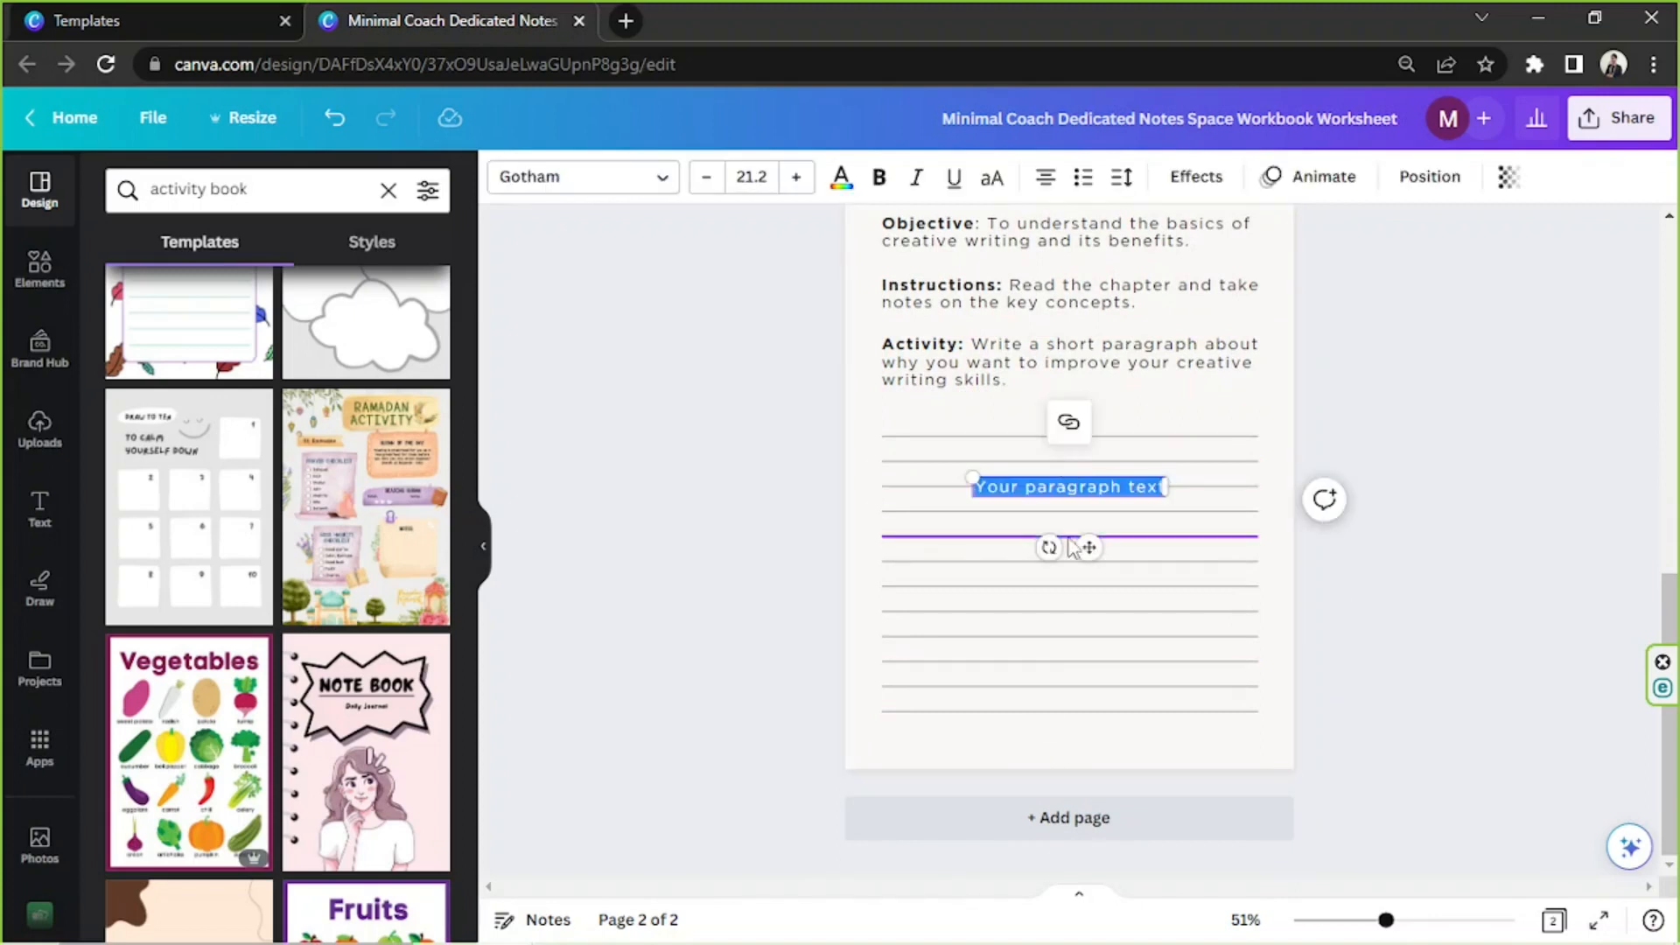
pyautogui.moveTo(1088, 548); pyautogui.dragTo(1078, 810)
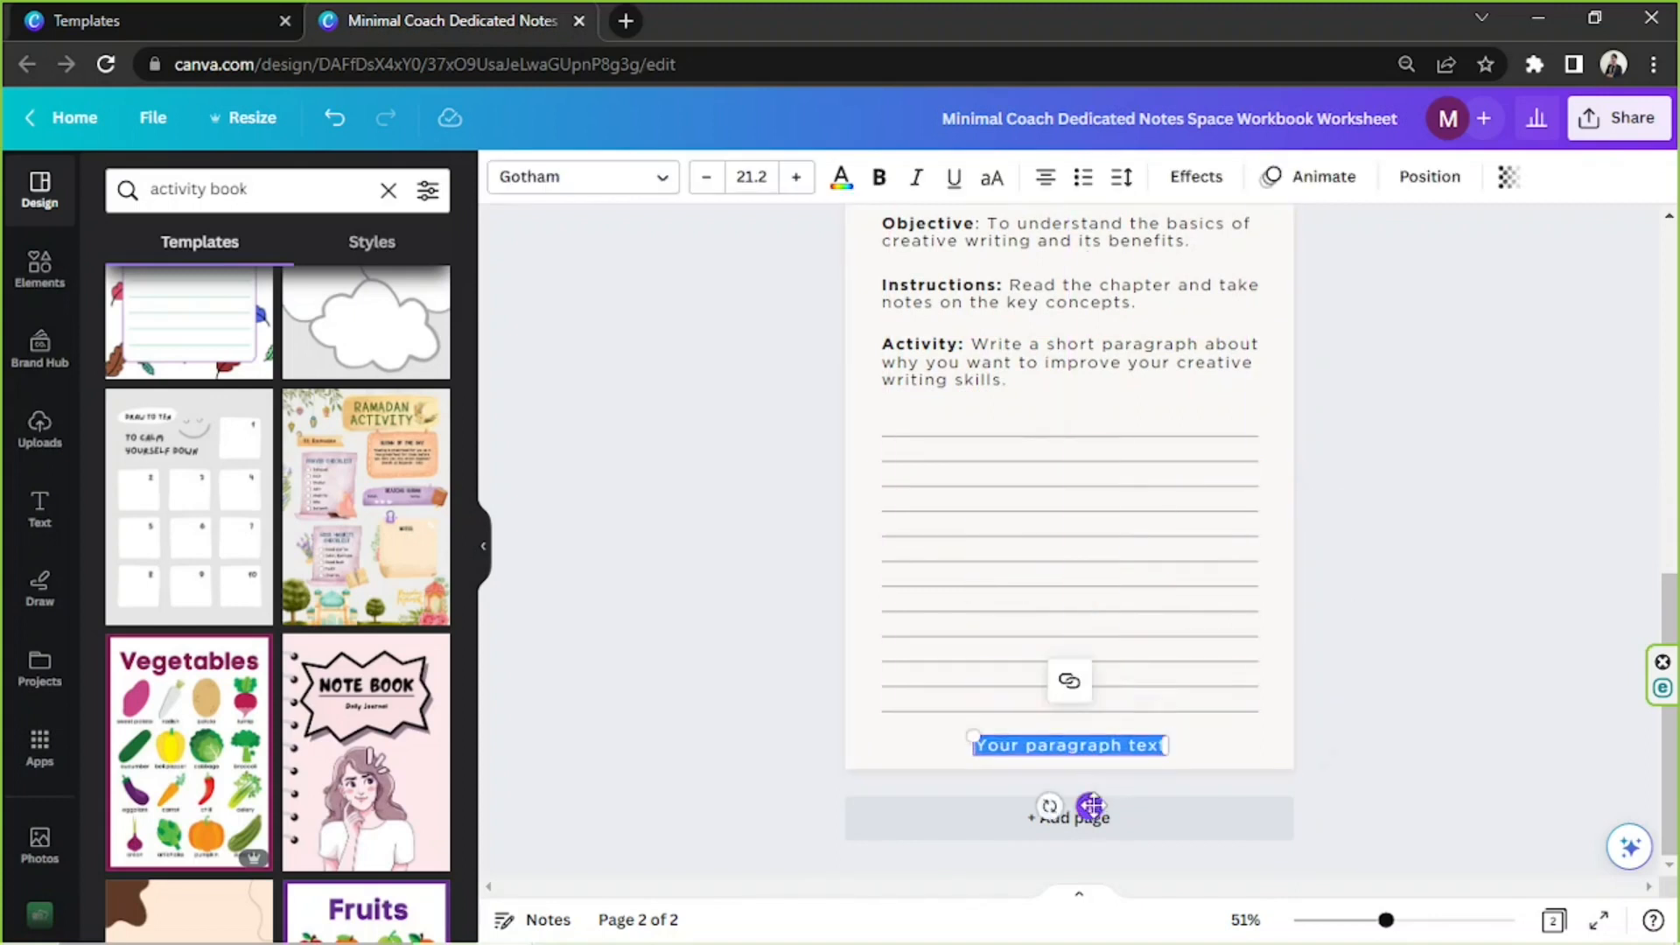
pyautogui.tripleClick(1074, 743)
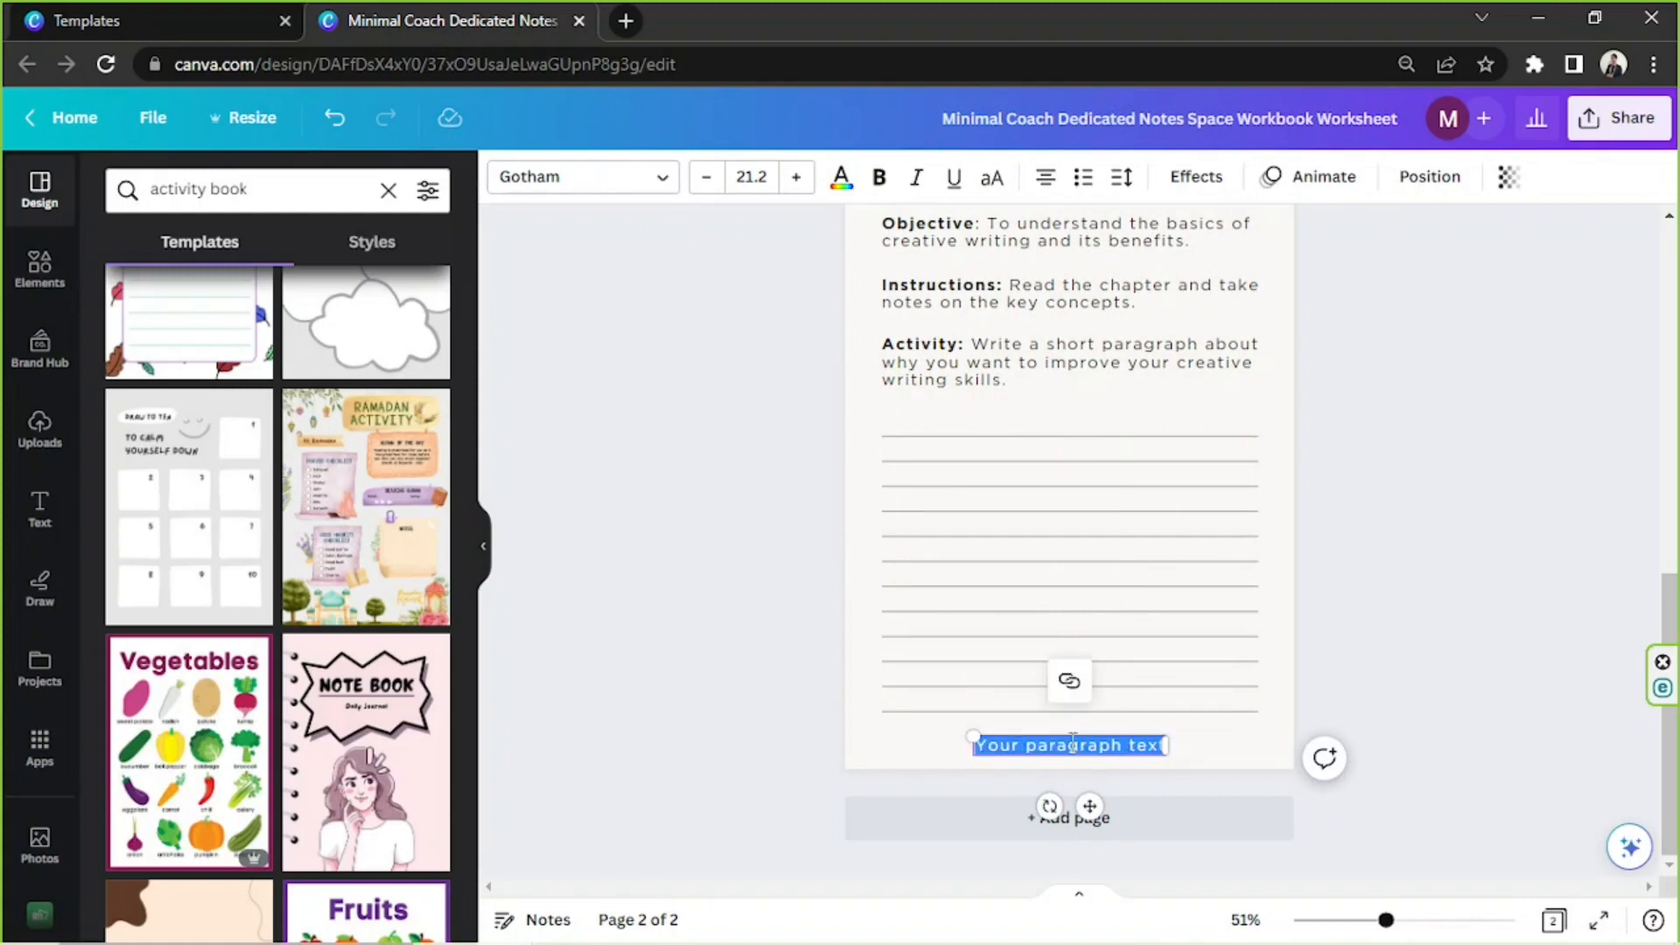
pyautogui.press('BackSpace')
pyautogui.click(1367, 579)
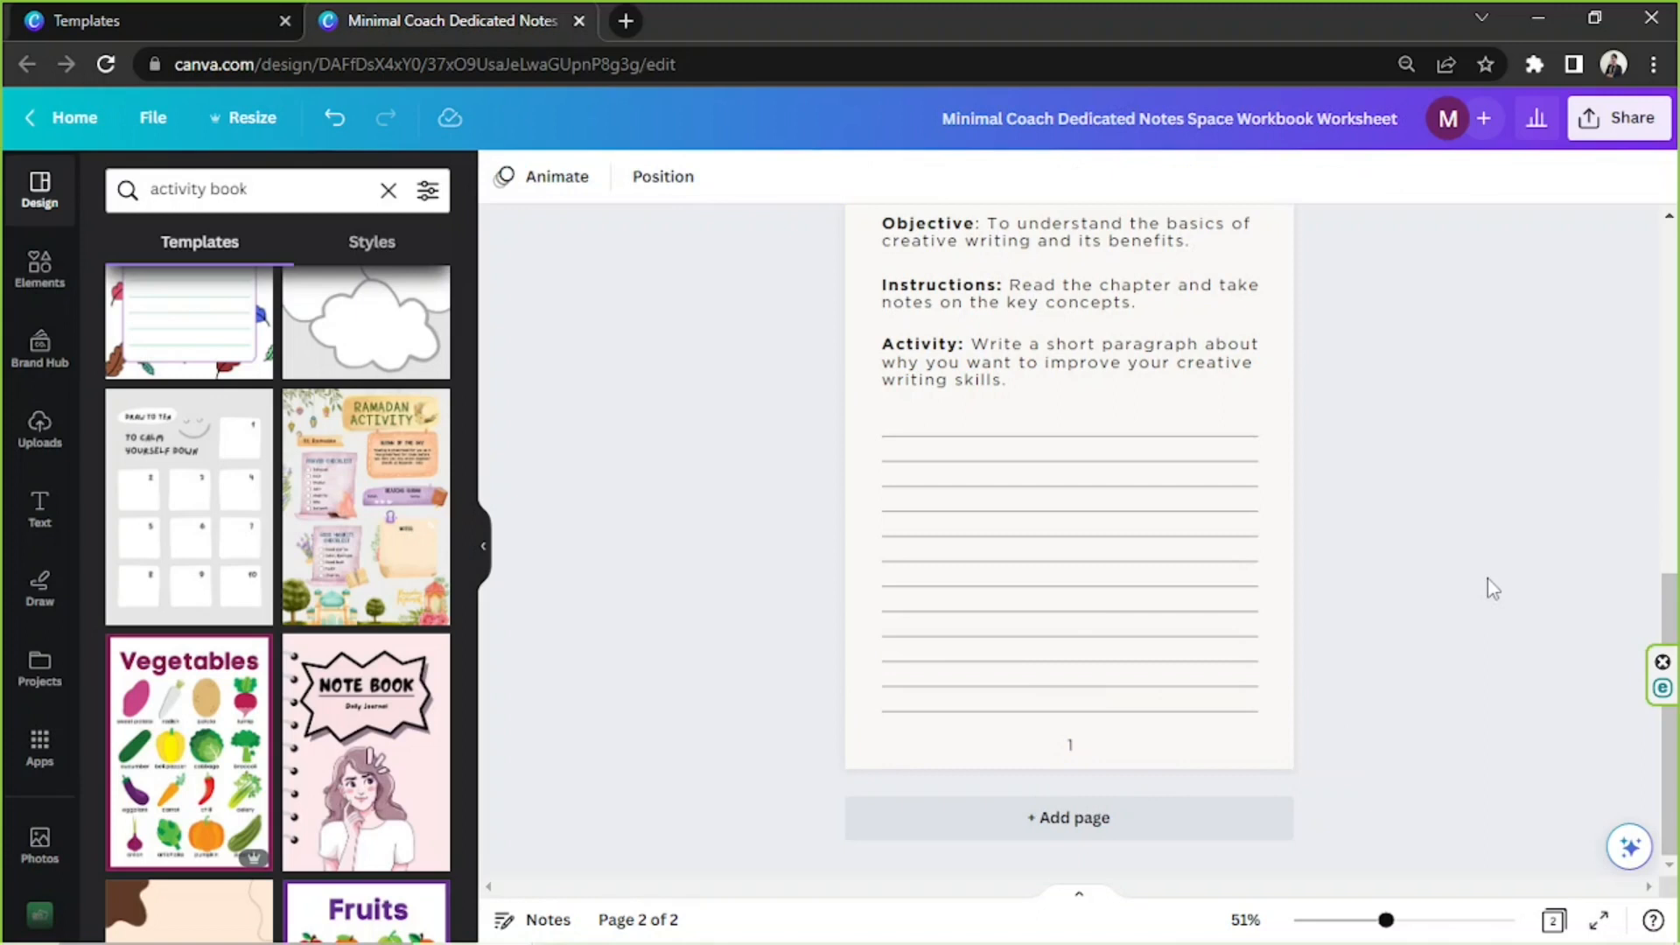
pyautogui.scroll(3, 1493, 588)
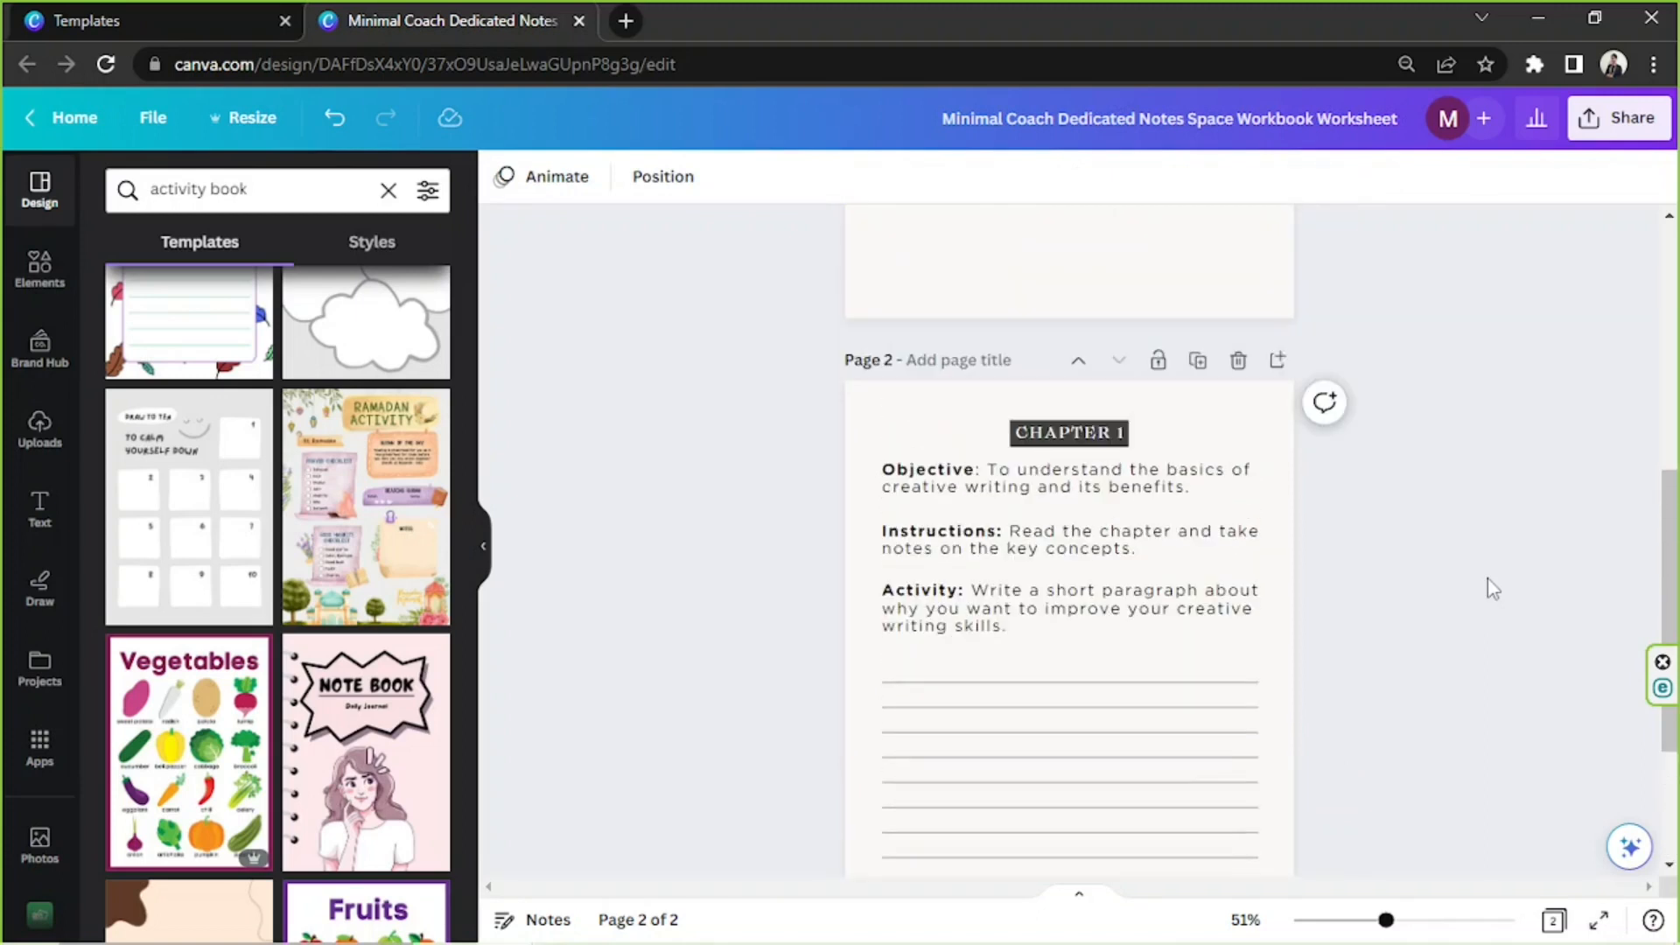
pyautogui.scroll(-2, 1493, 588)
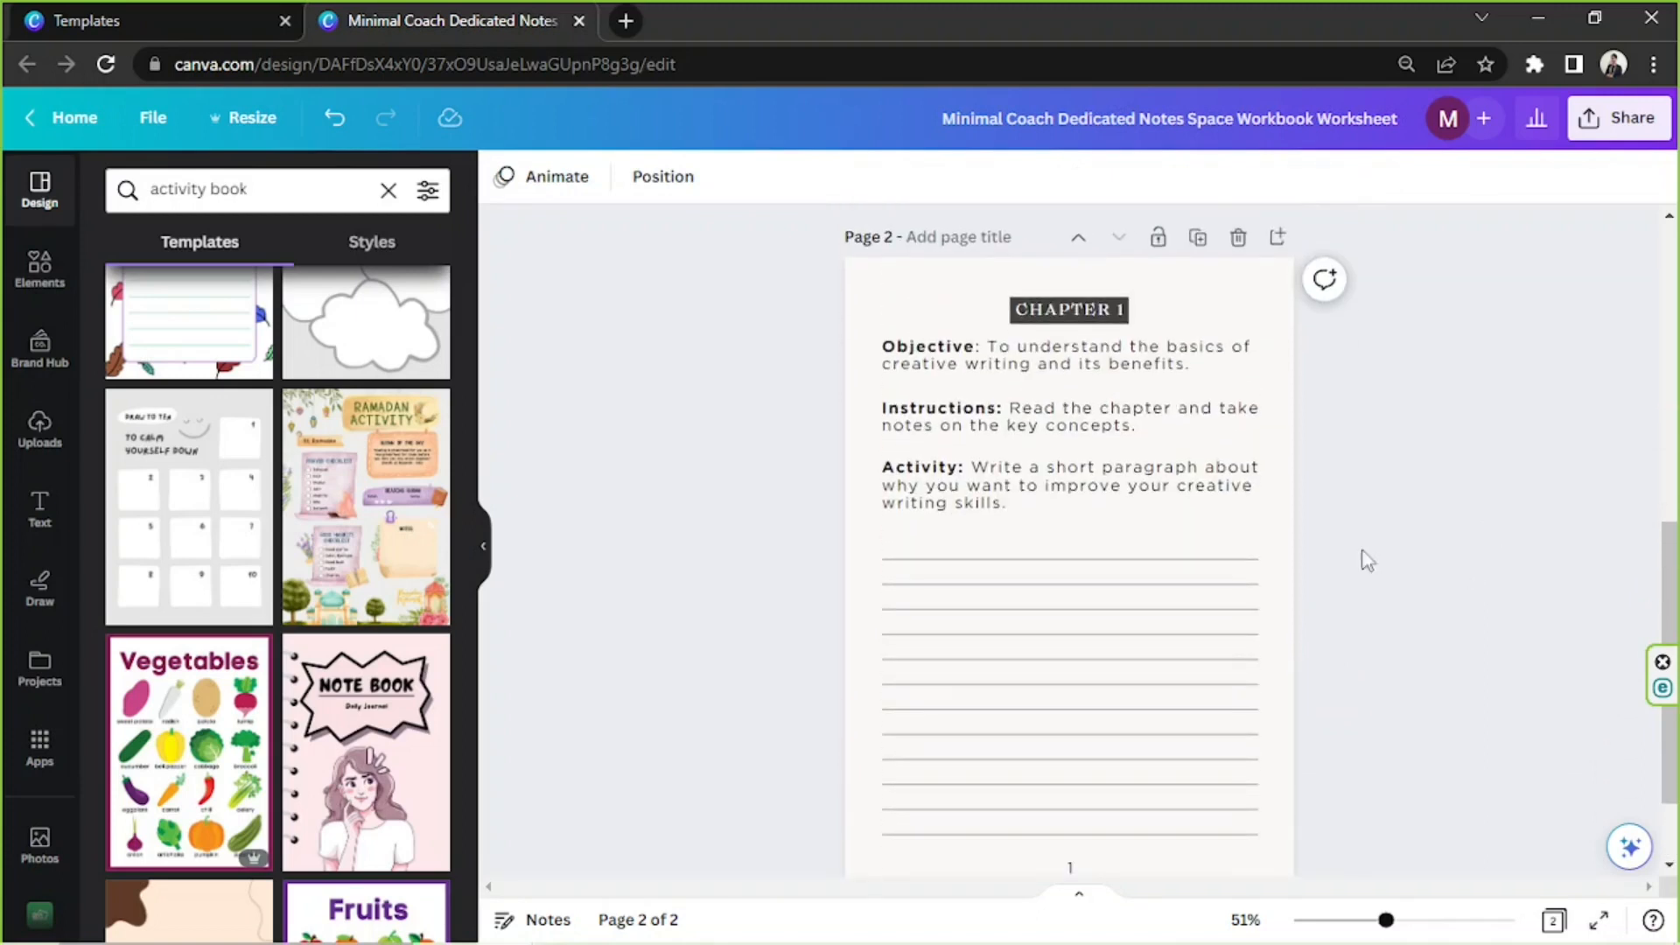
pyautogui.click(1029, 324)
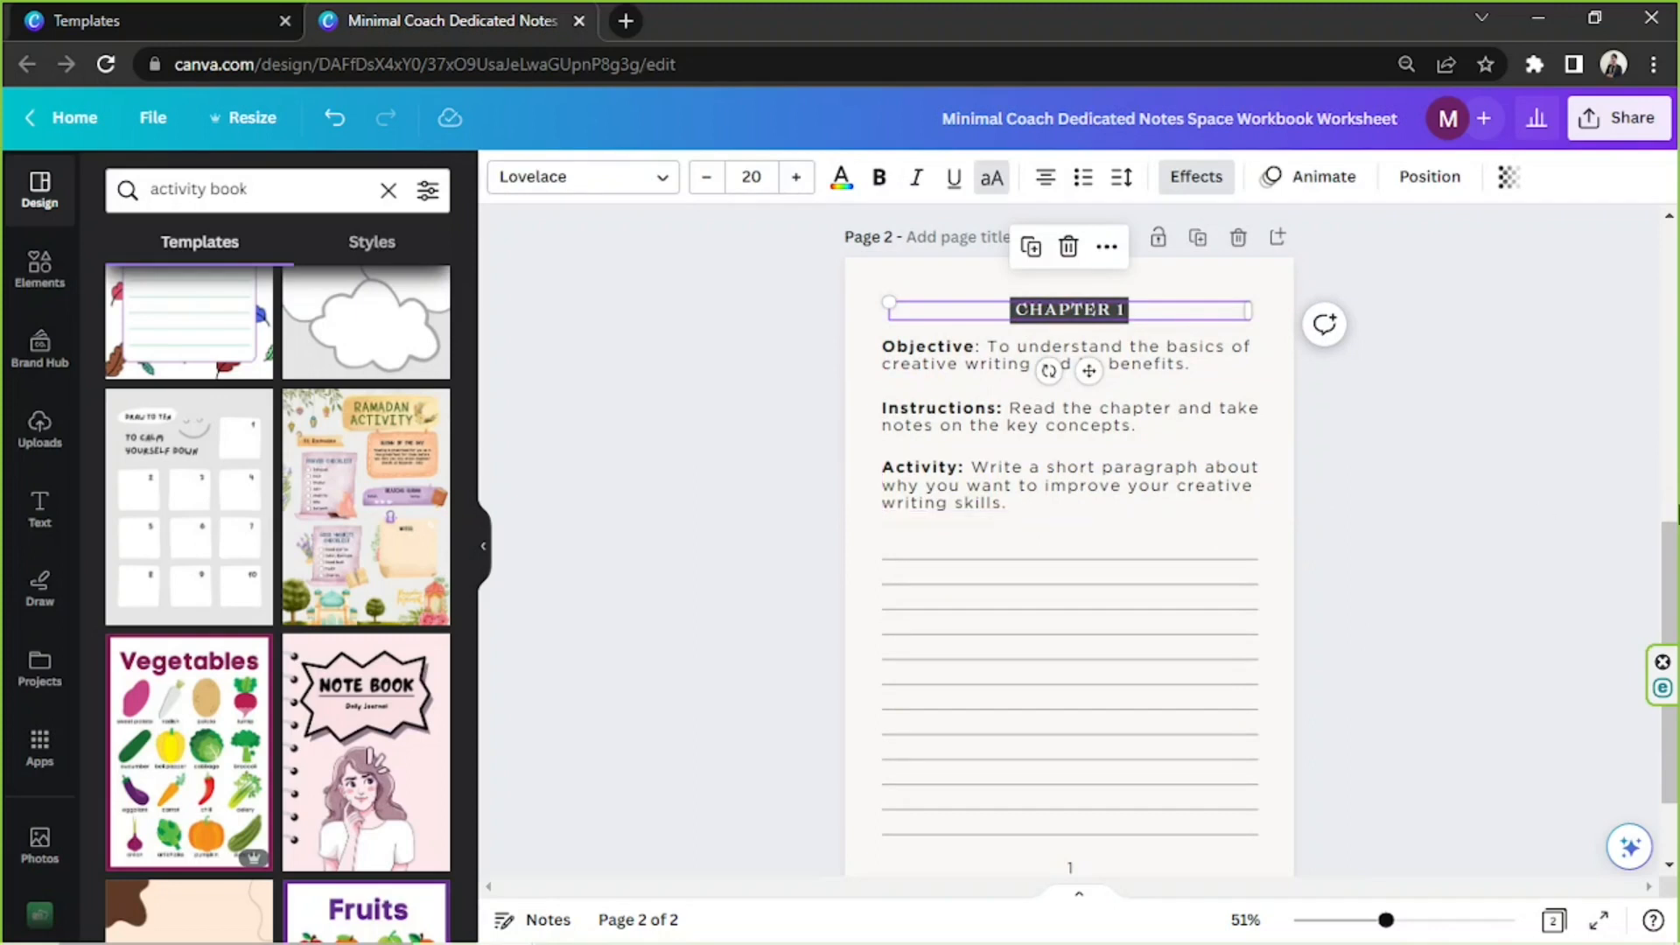
pyautogui.click(1488, 513)
pyautogui.moveTo(781, 296); pyautogui.dragTo(1317, 880)
pyautogui.click(1391, 631)
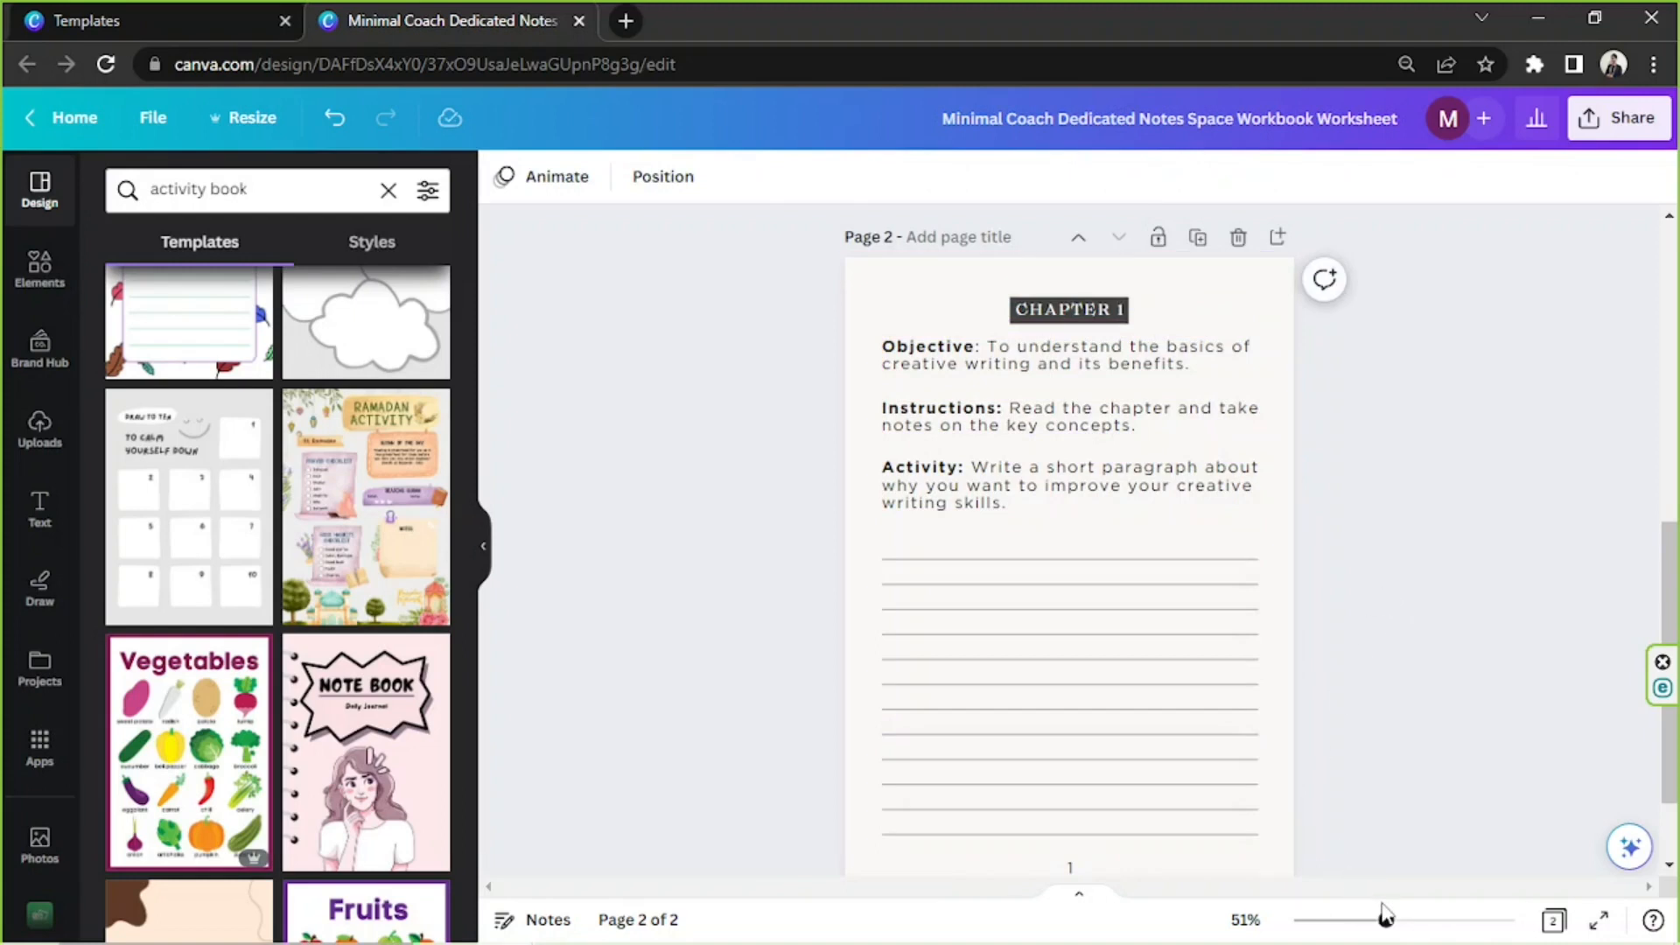
# Narrow the "CHAPTER 1" heading's text box on page 2 to fit closely around its text
pyautogui.moveTo(1385, 917); pyautogui.dragTo(1401, 919)
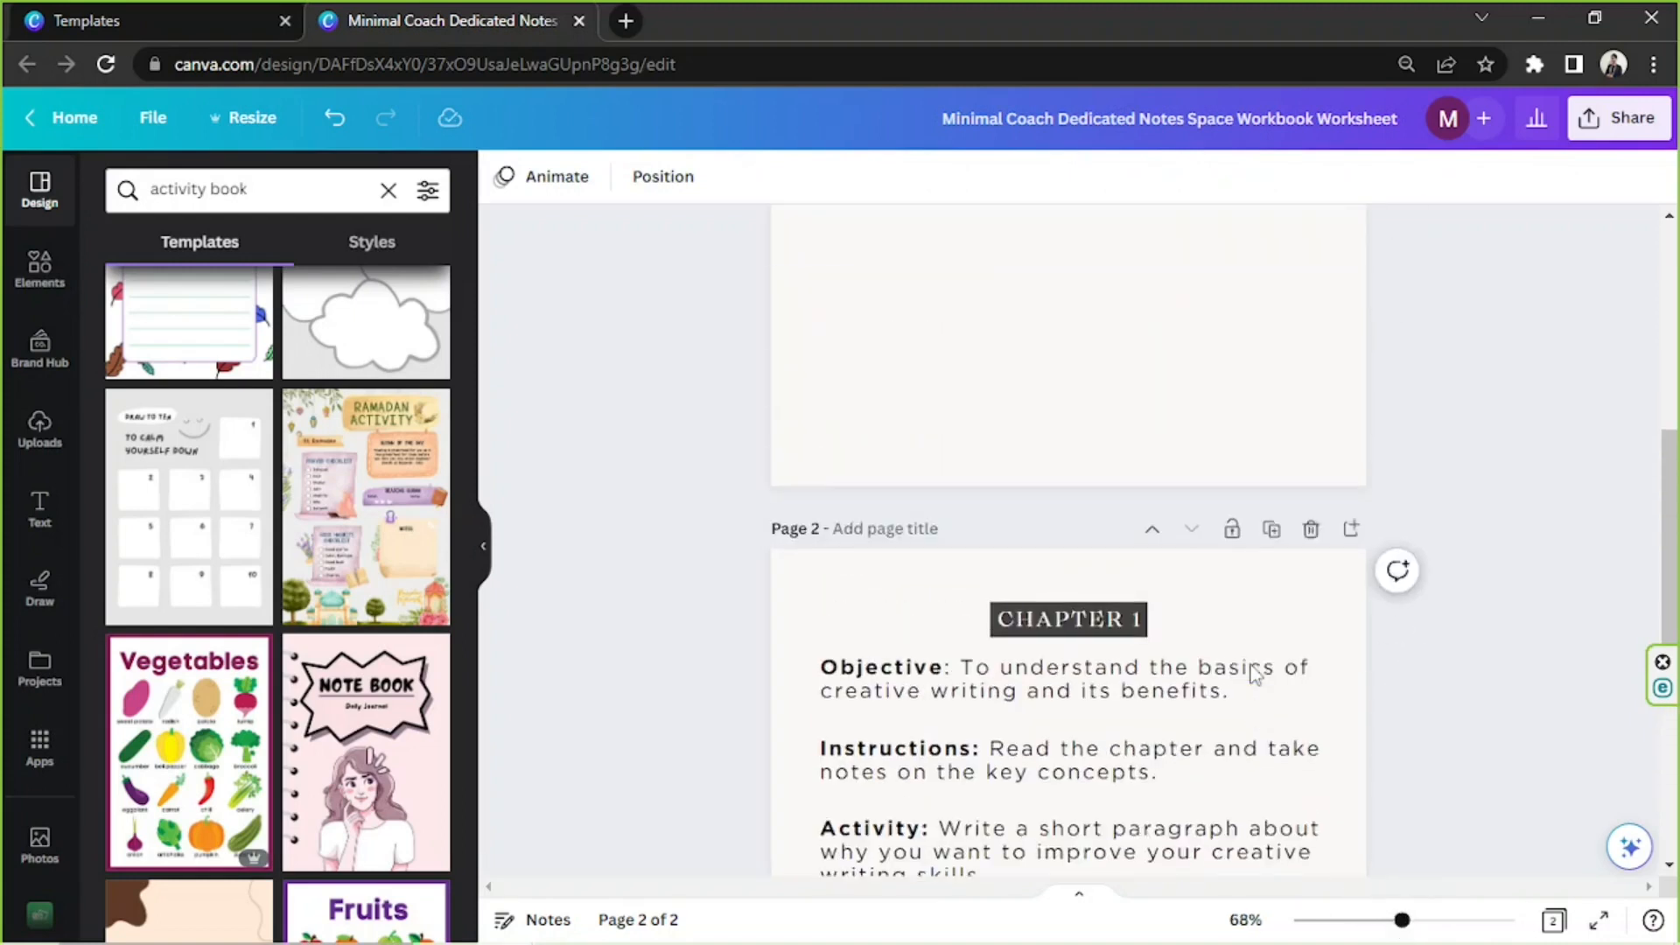
pyautogui.scroll(-2, 1256, 673)
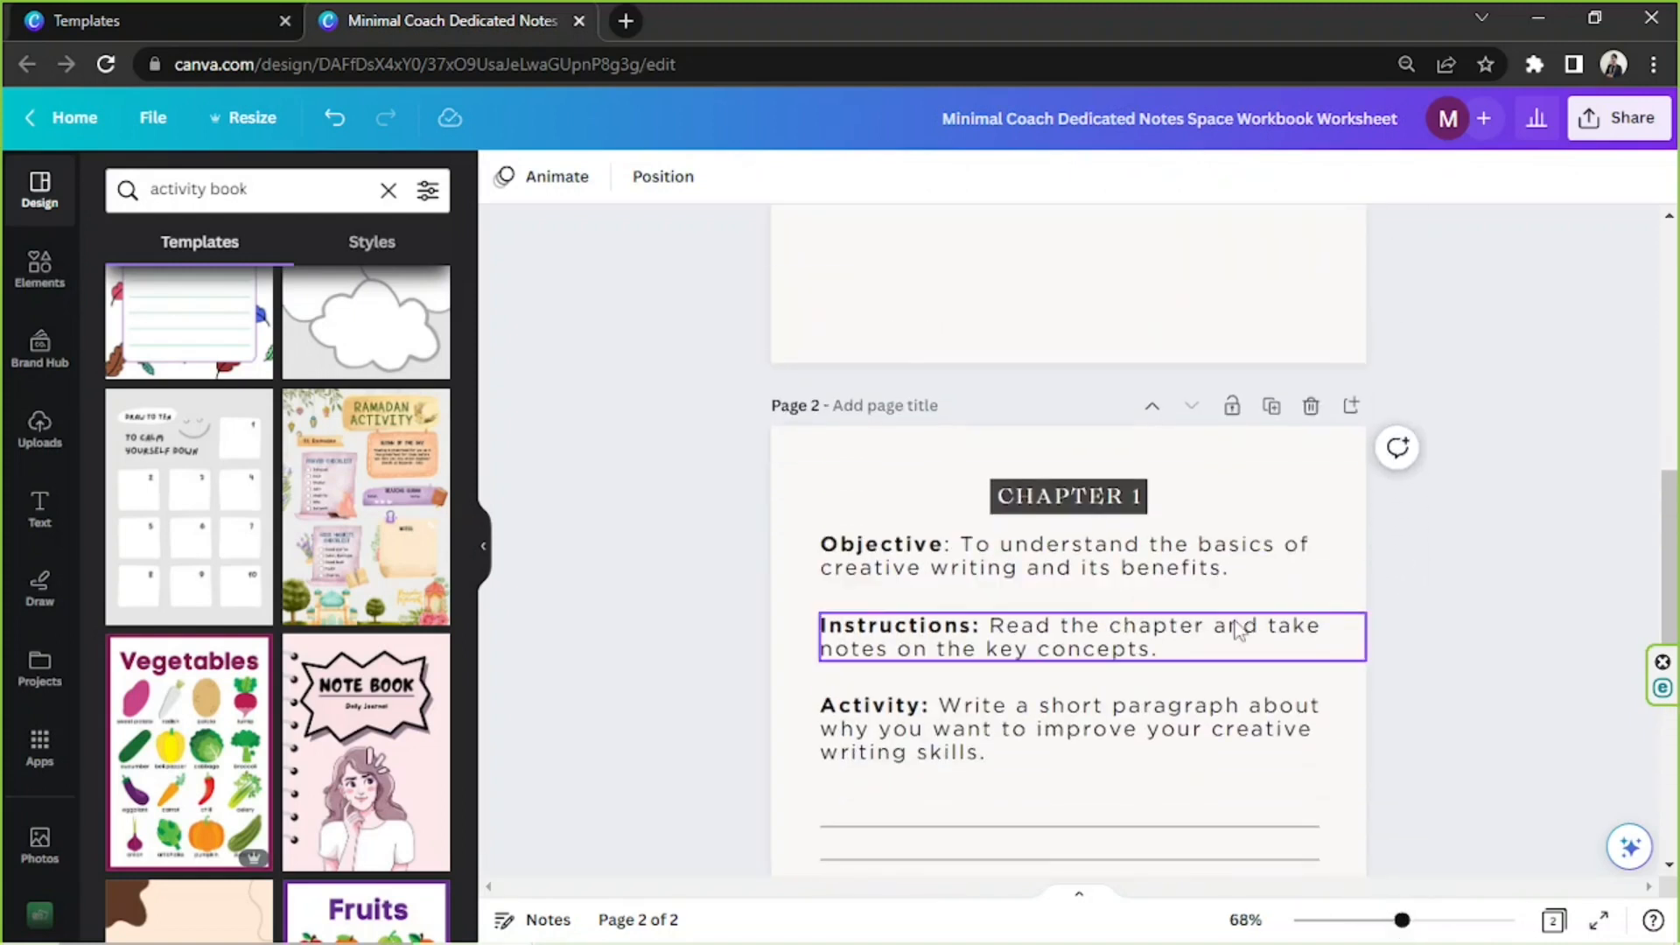
pyautogui.click(1140, 494)
pyautogui.moveTo(1205, 519); pyautogui.dragTo(1116, 495)
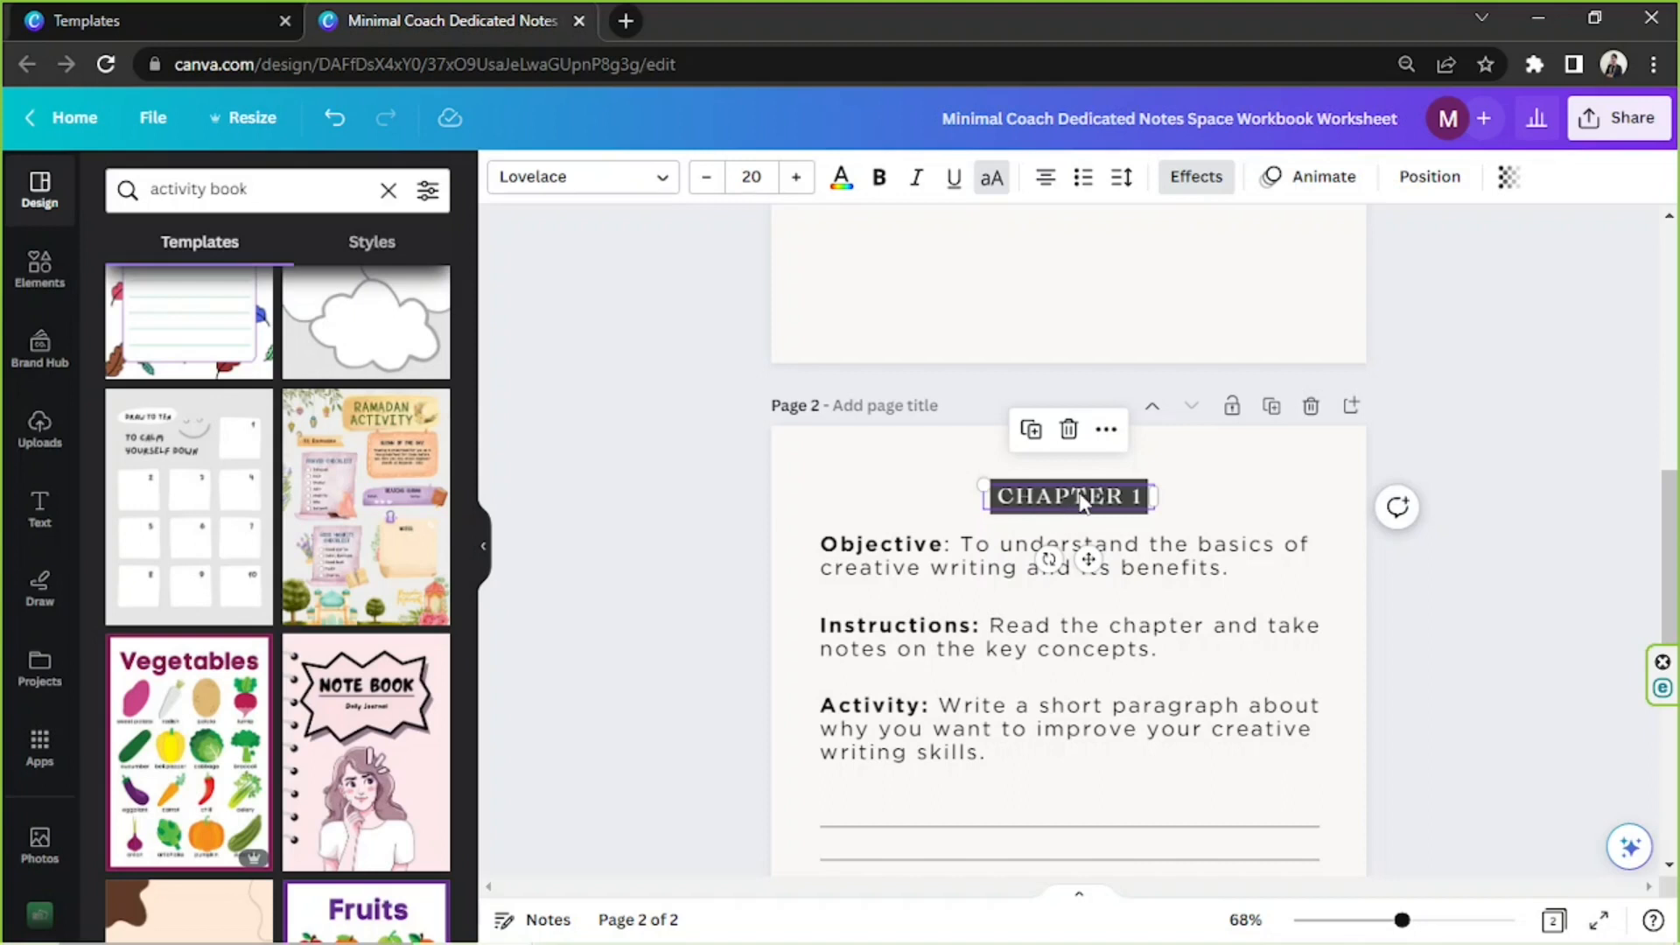
# Change the background effect colour of the "CHAPTER 1" heading to the custom green #76C6A9
pyautogui.click(1189, 177)
pyautogui.scroll(-3, 166, 491)
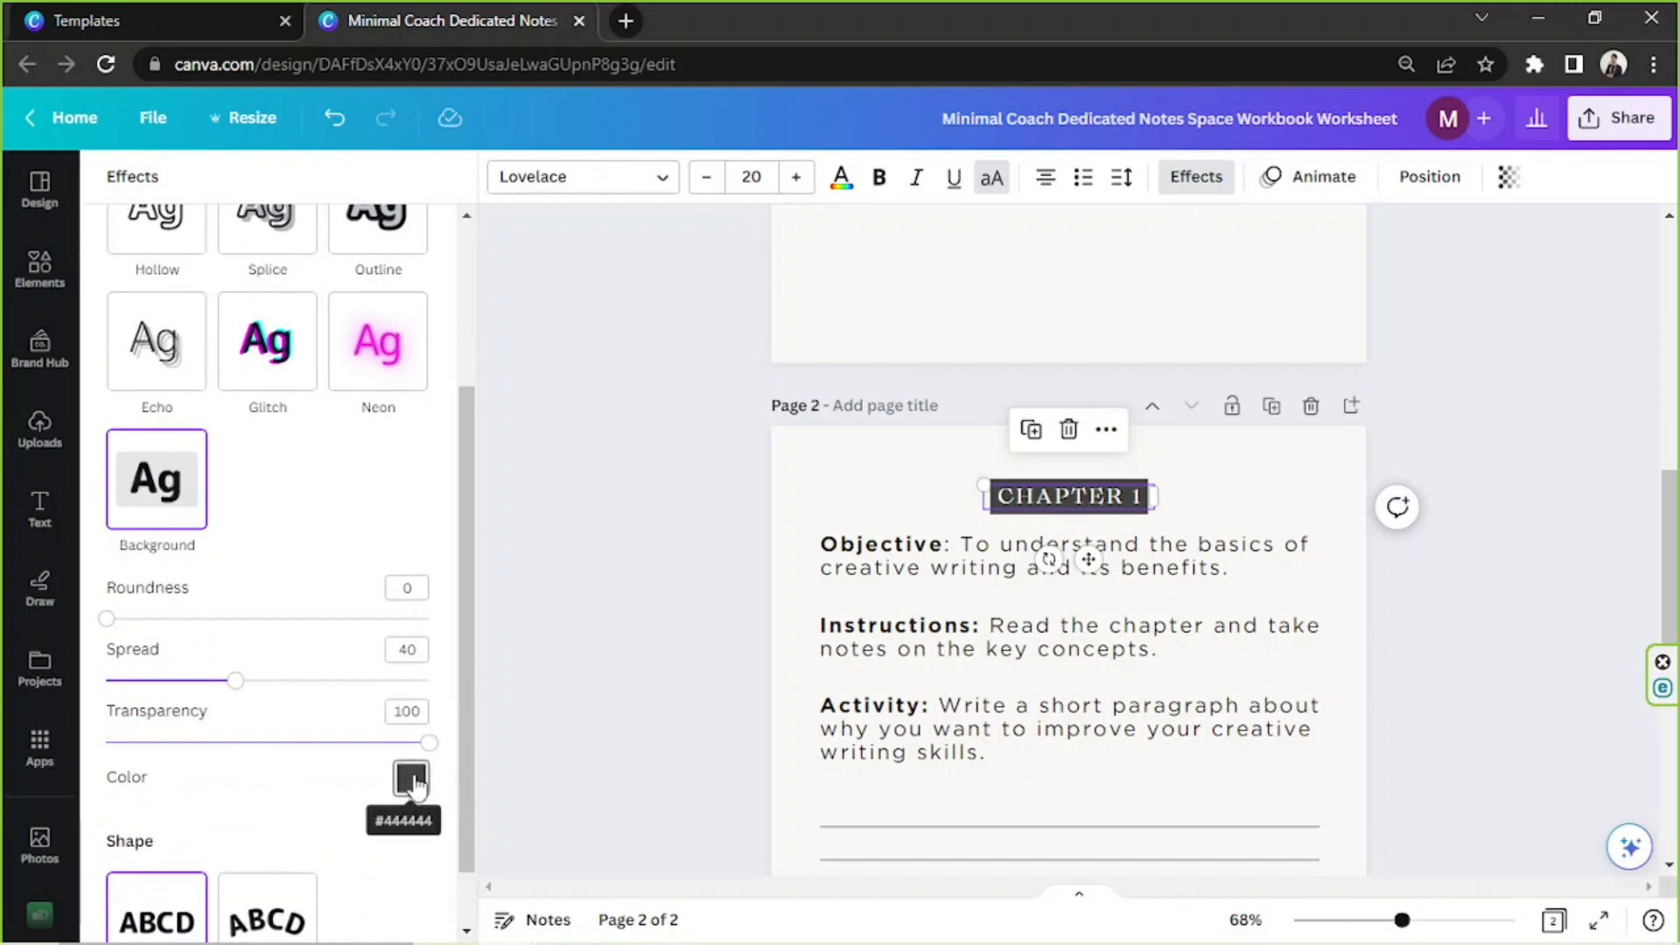
pyautogui.click(411, 779)
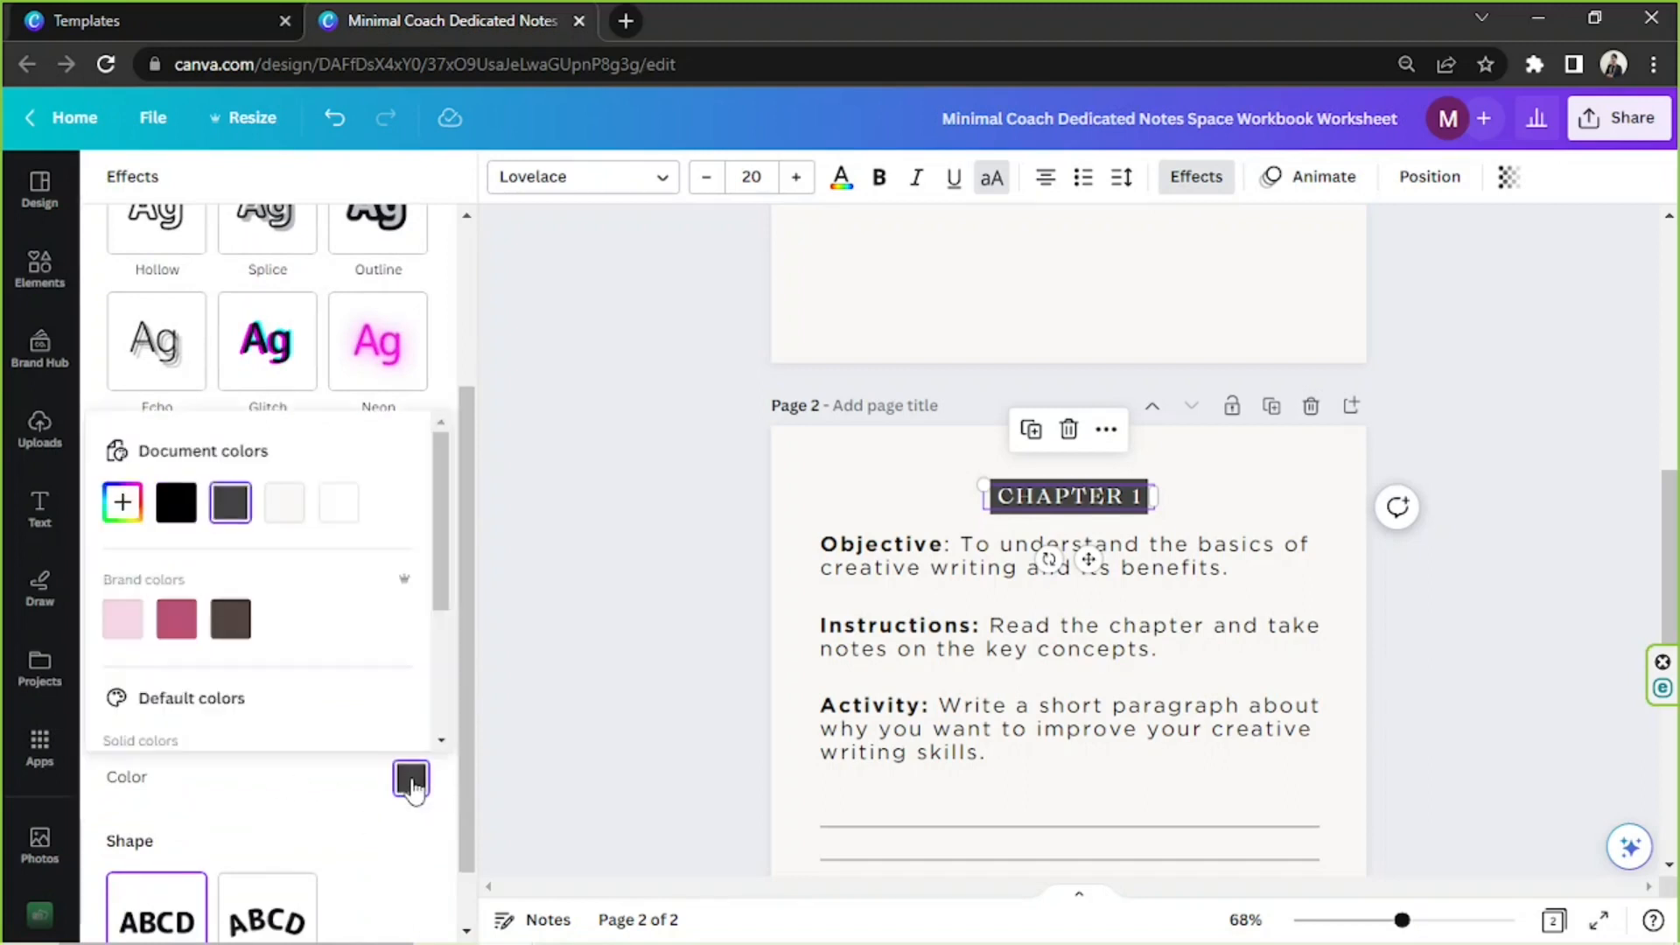
pyautogui.click(167, 639)
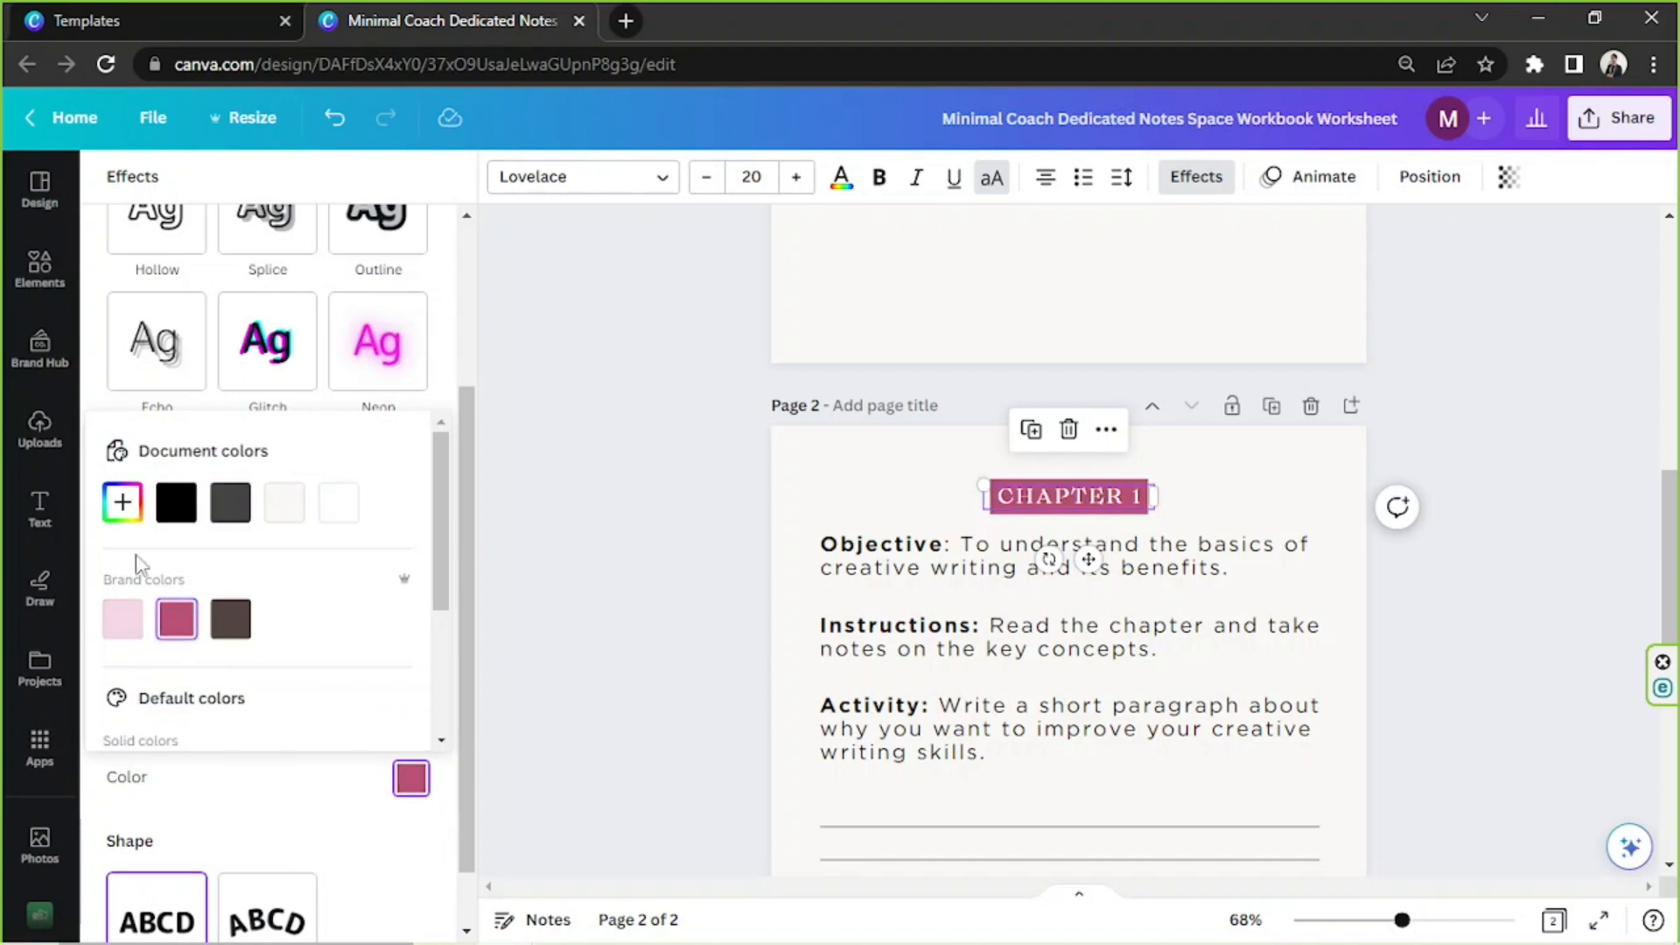
pyautogui.click(122, 502)
pyautogui.click(258, 688)
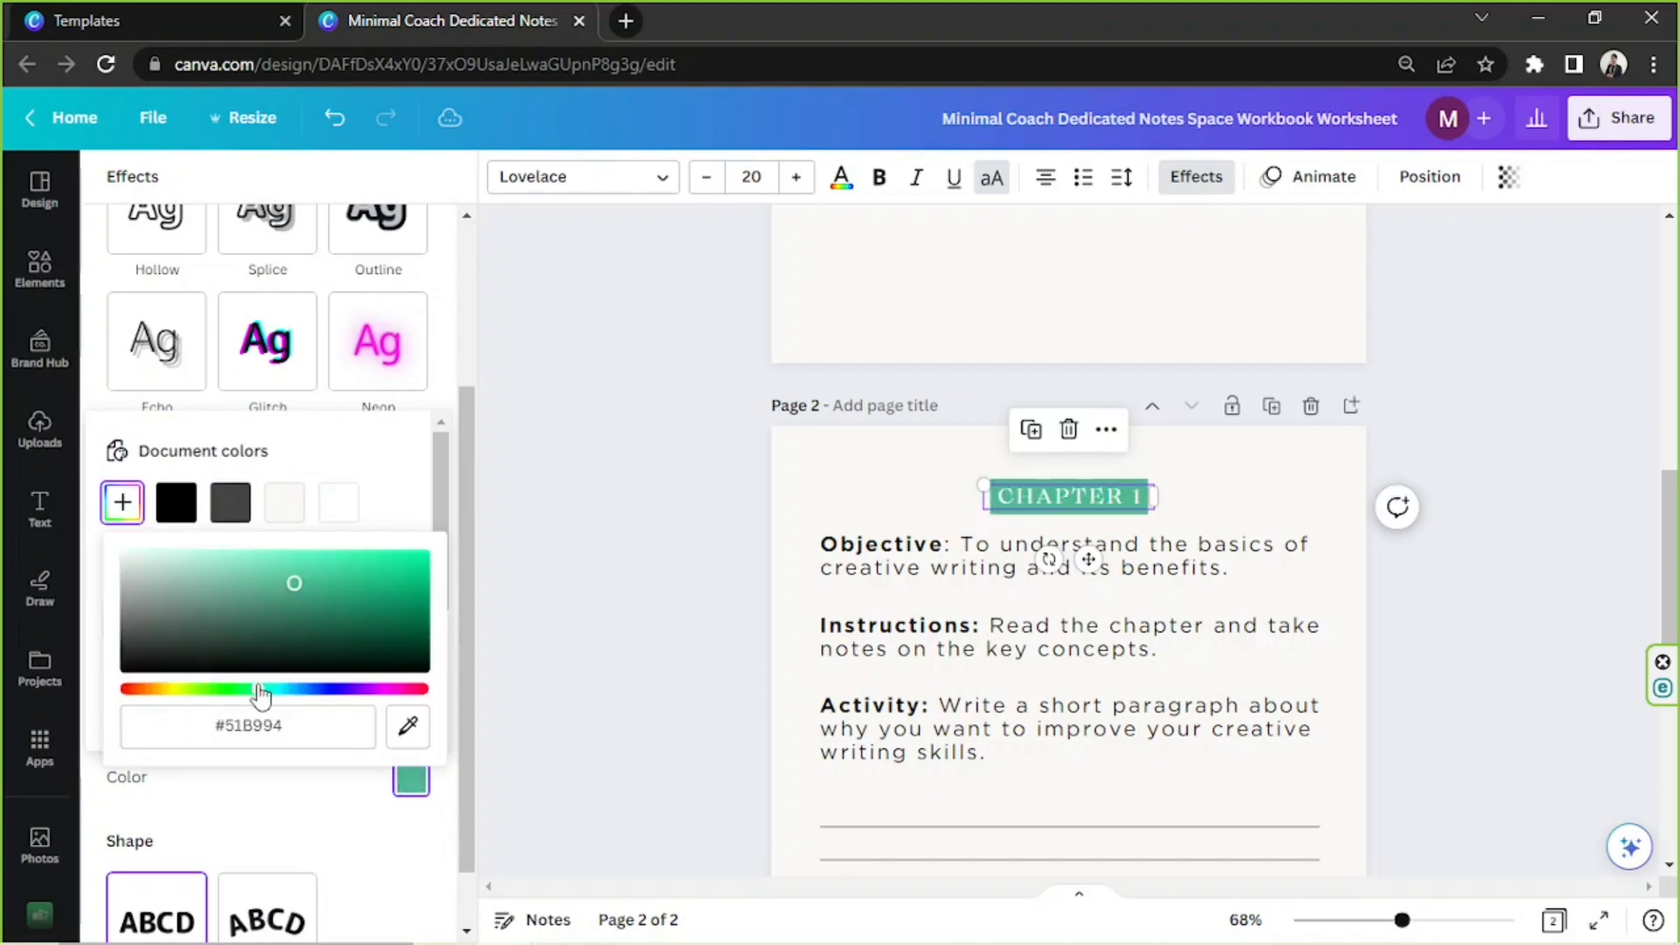
pyautogui.click(250, 580)
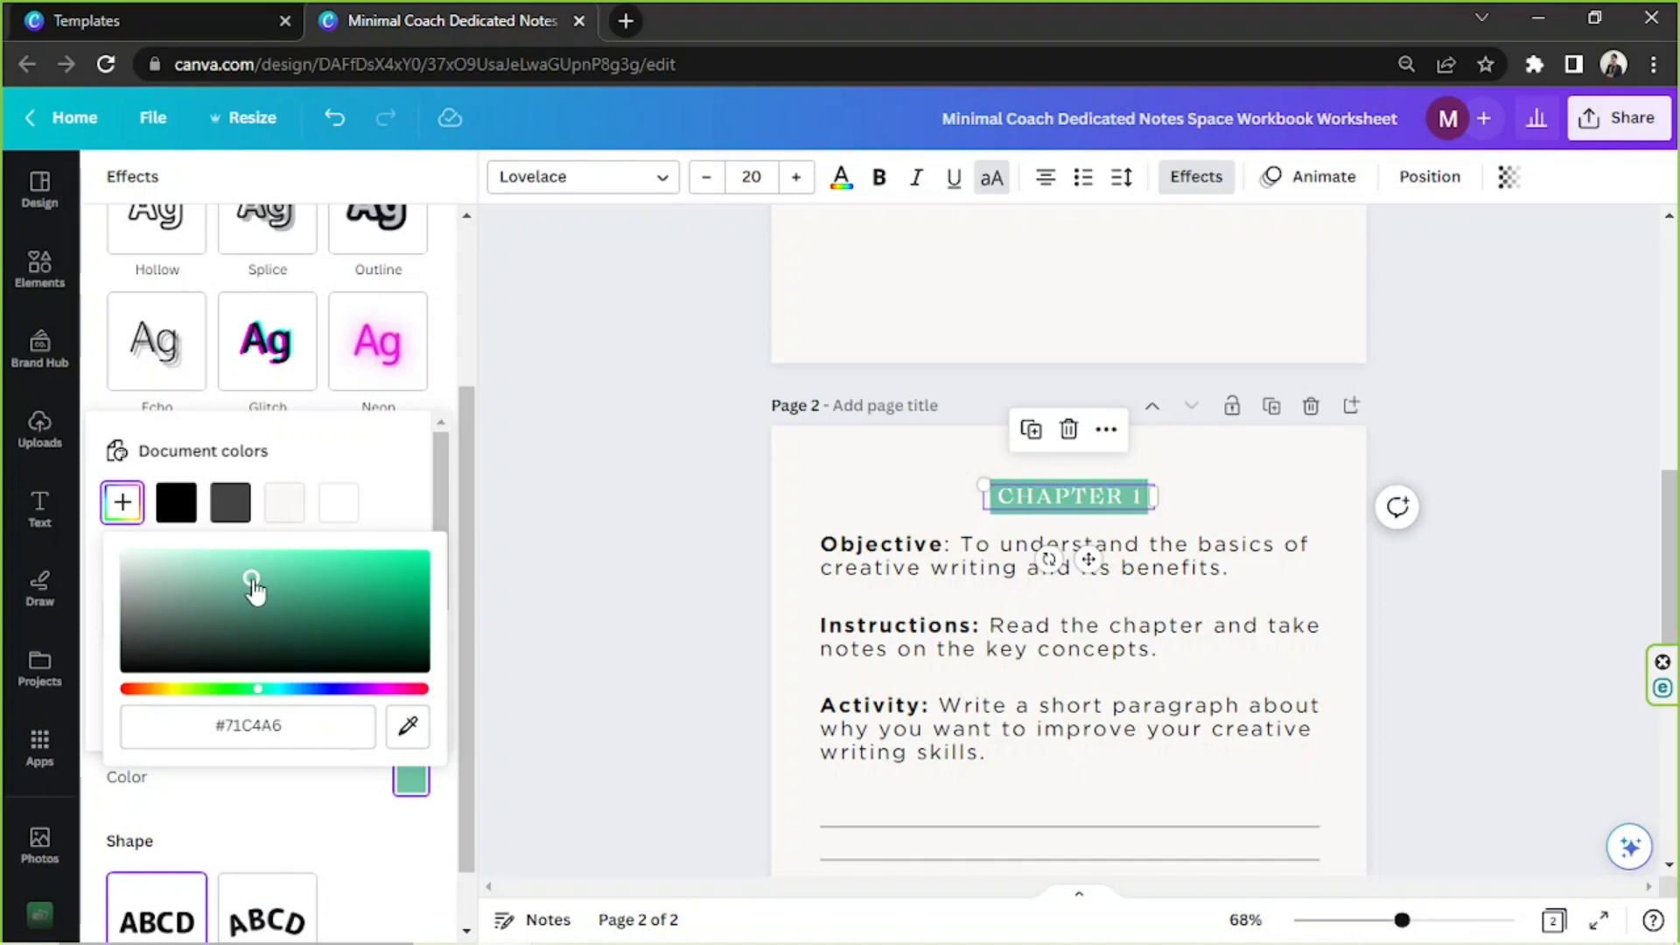
pyautogui.click(237, 571)
pyautogui.click(237, 588)
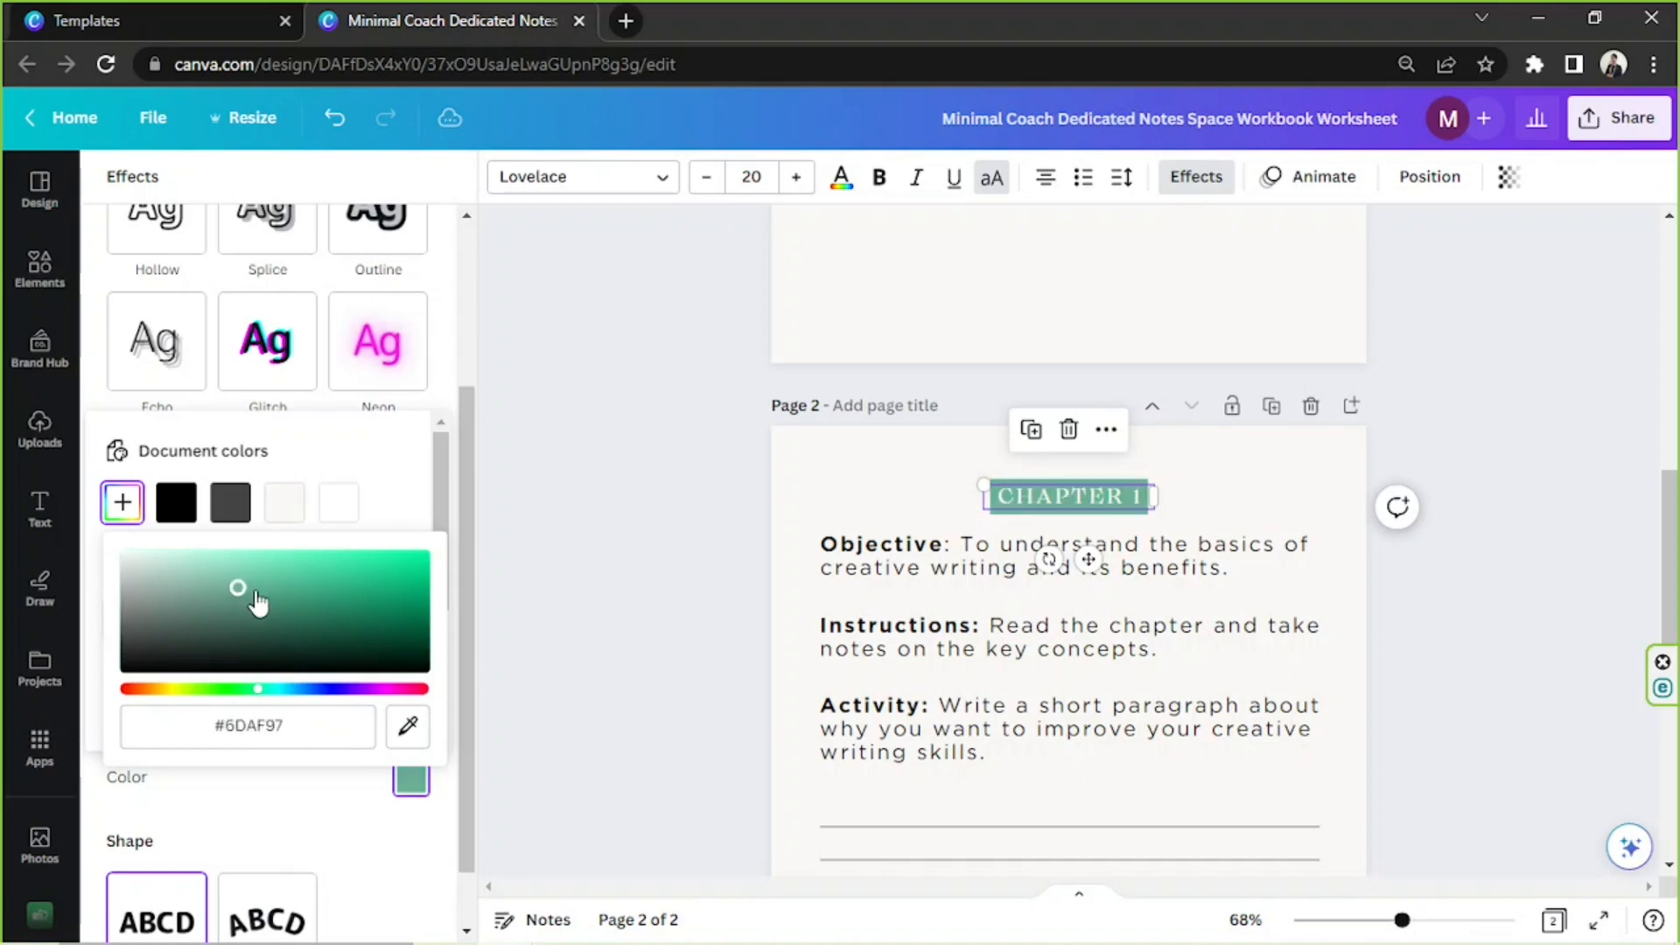
pyautogui.click(256, 589)
pyautogui.click(255, 583)
pyautogui.click(247, 578)
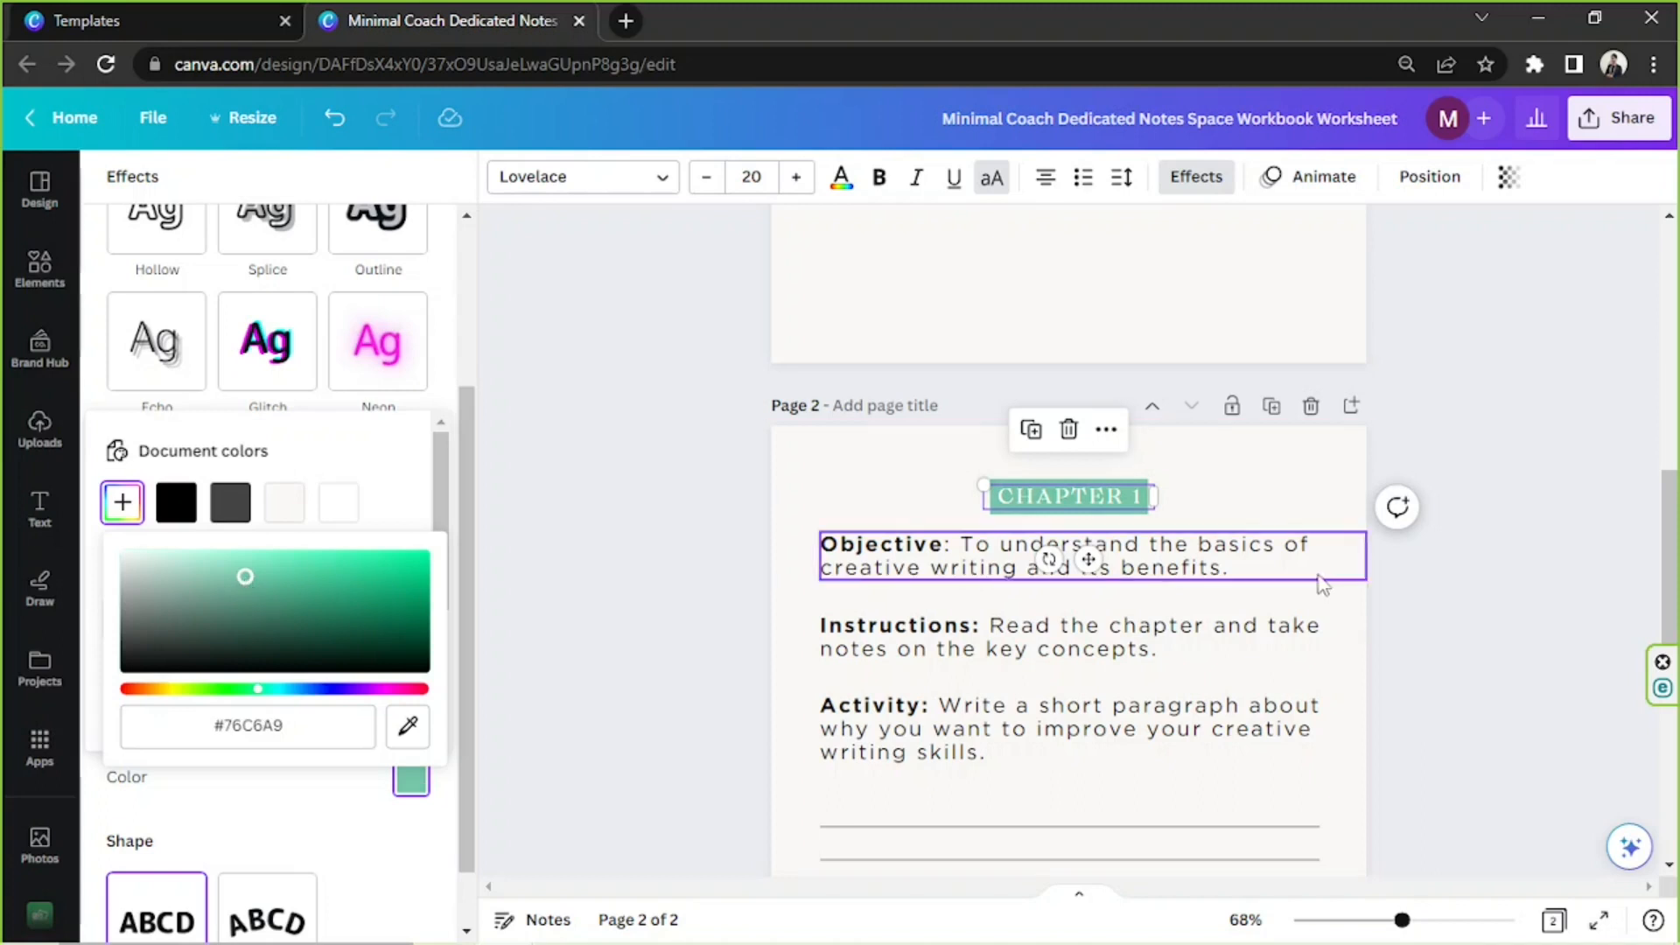
# Copy the heading background's colour code #76C6A9 and apply it as the text colour of the word "Objective"
pyautogui.click(264, 730)
pyautogui.hotkey('ctrl', 'c')
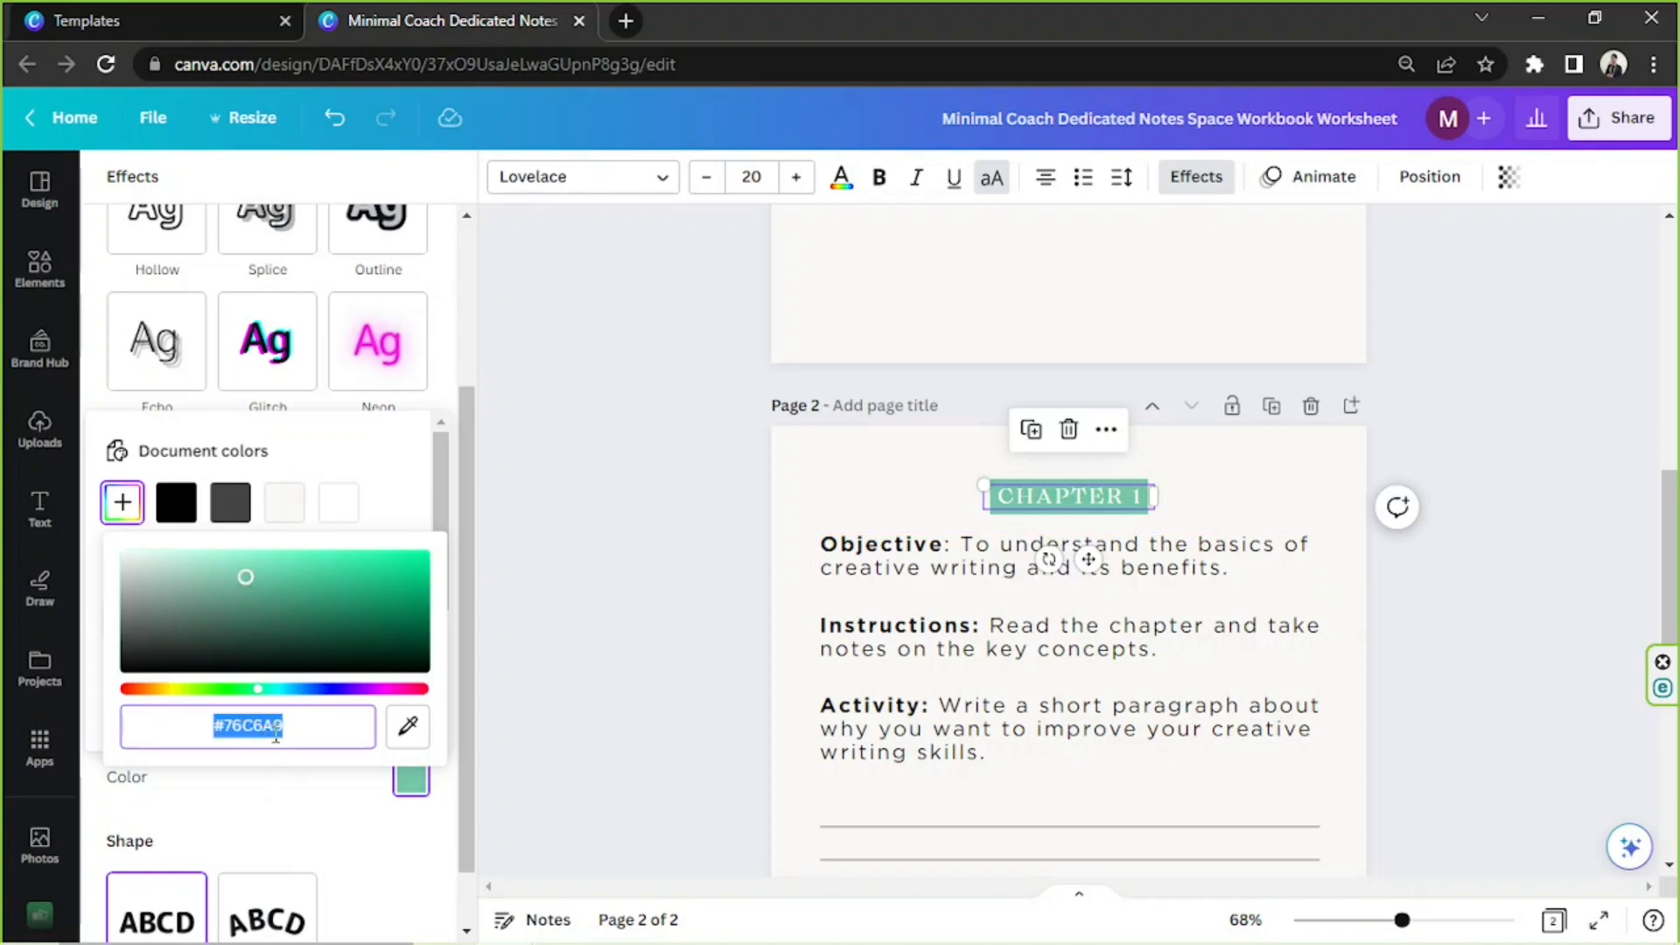
pyautogui.click(989, 569)
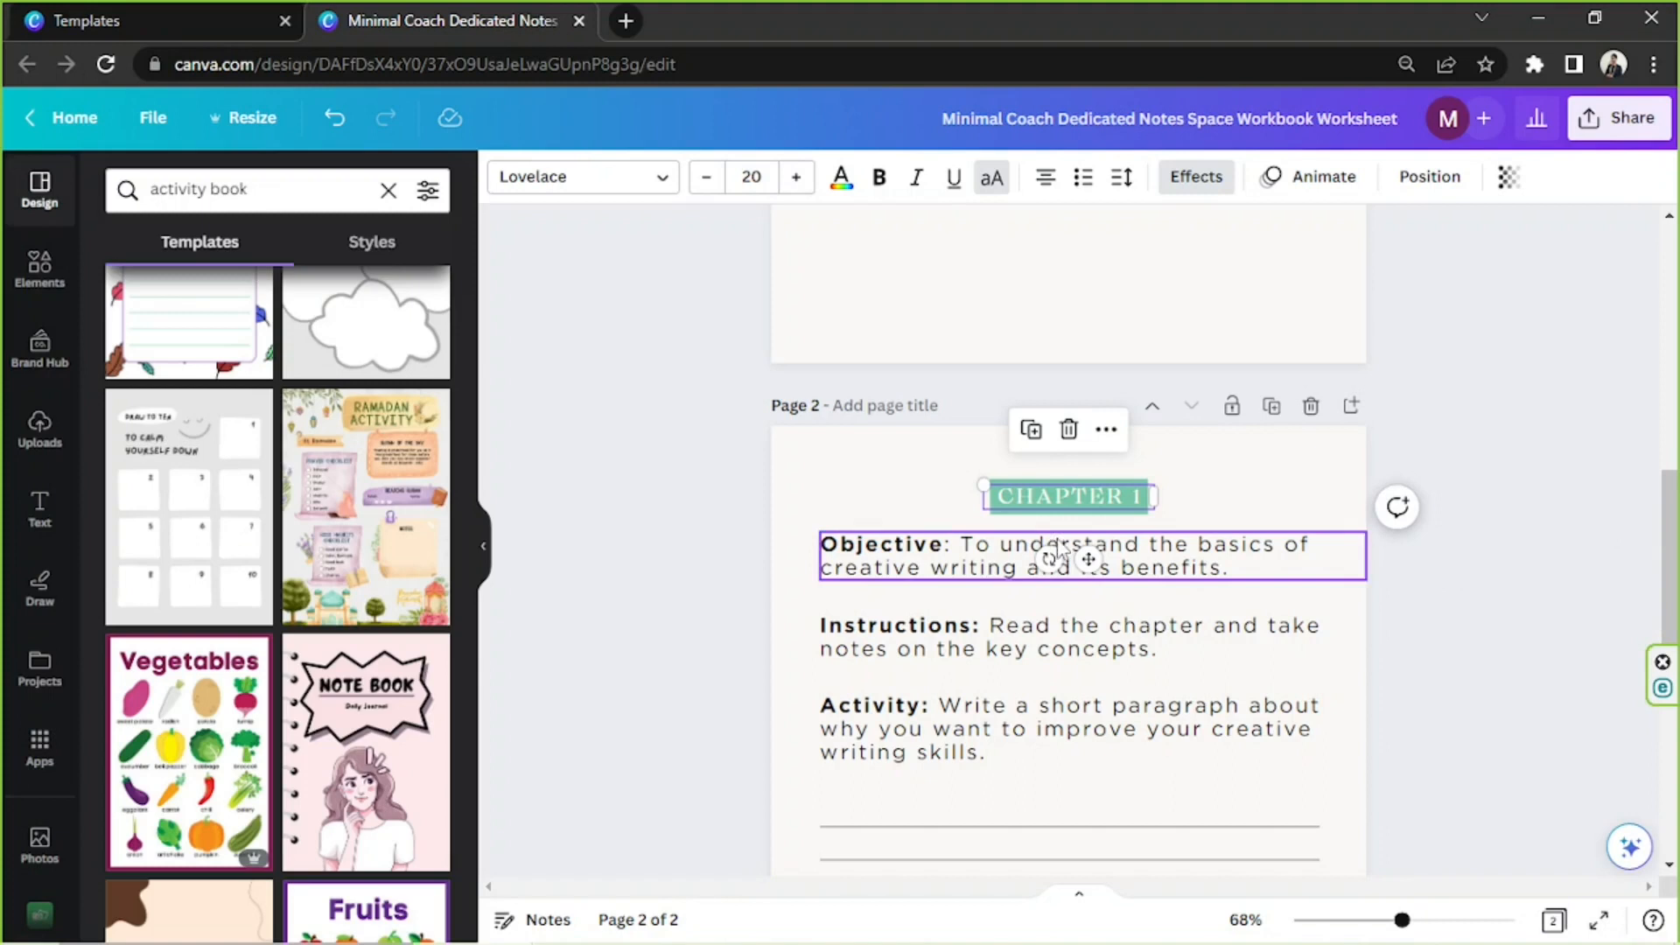
pyautogui.doubleClick(894, 548)
pyautogui.click(915, 544)
pyautogui.doubleClick(930, 544)
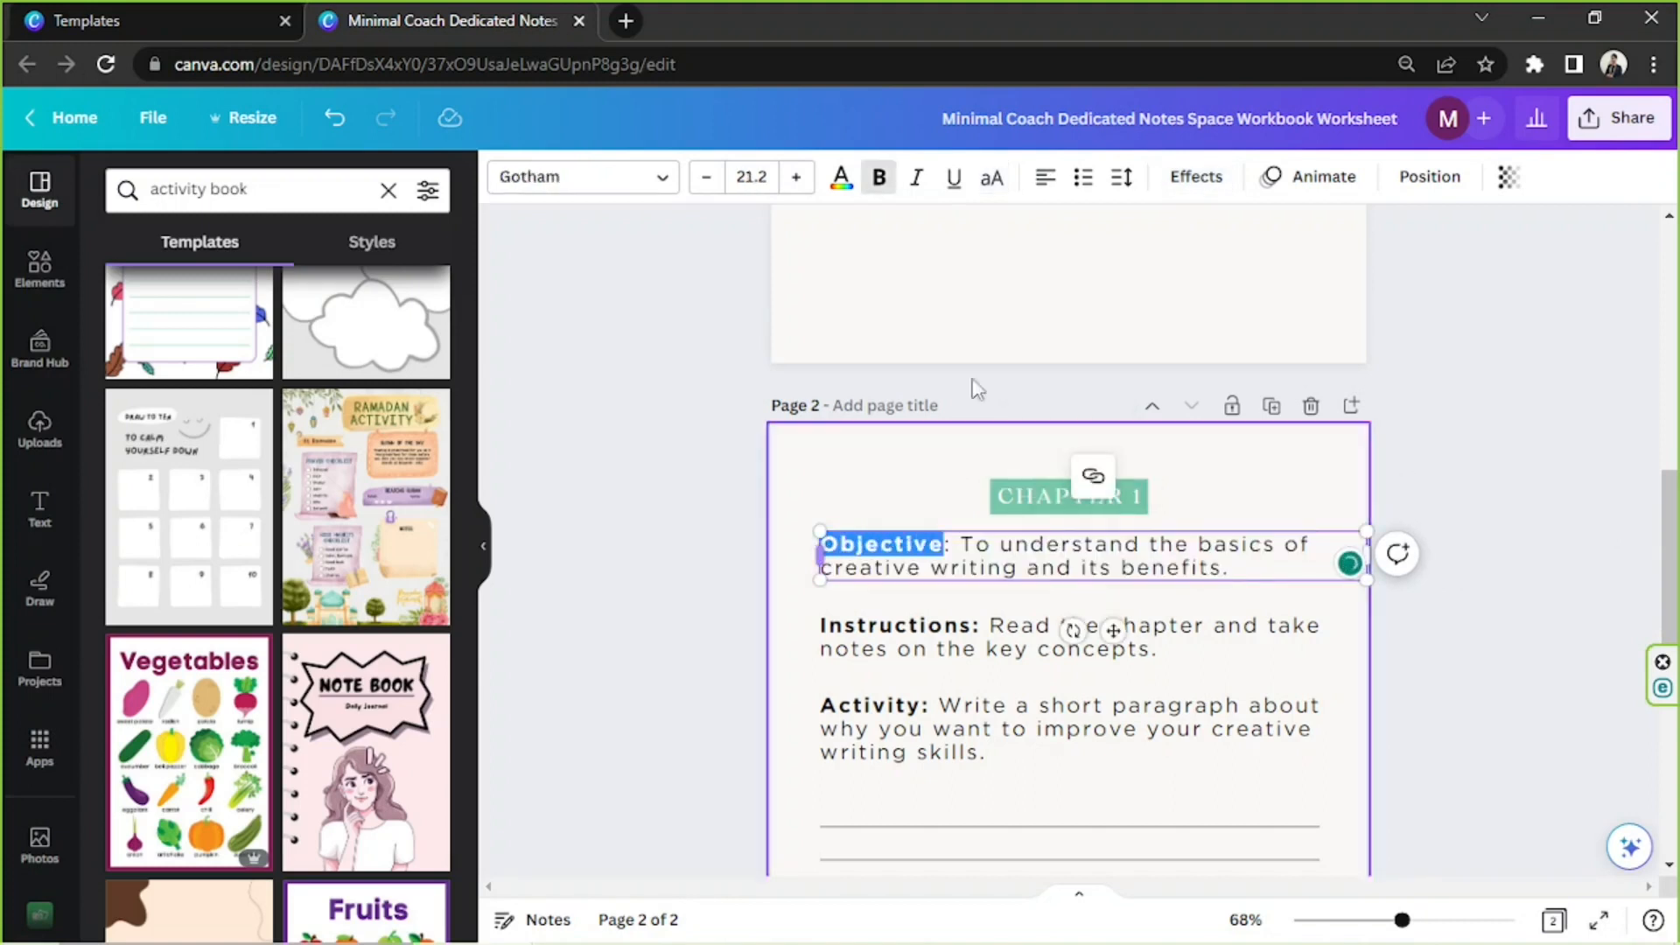
pyautogui.click(842, 182)
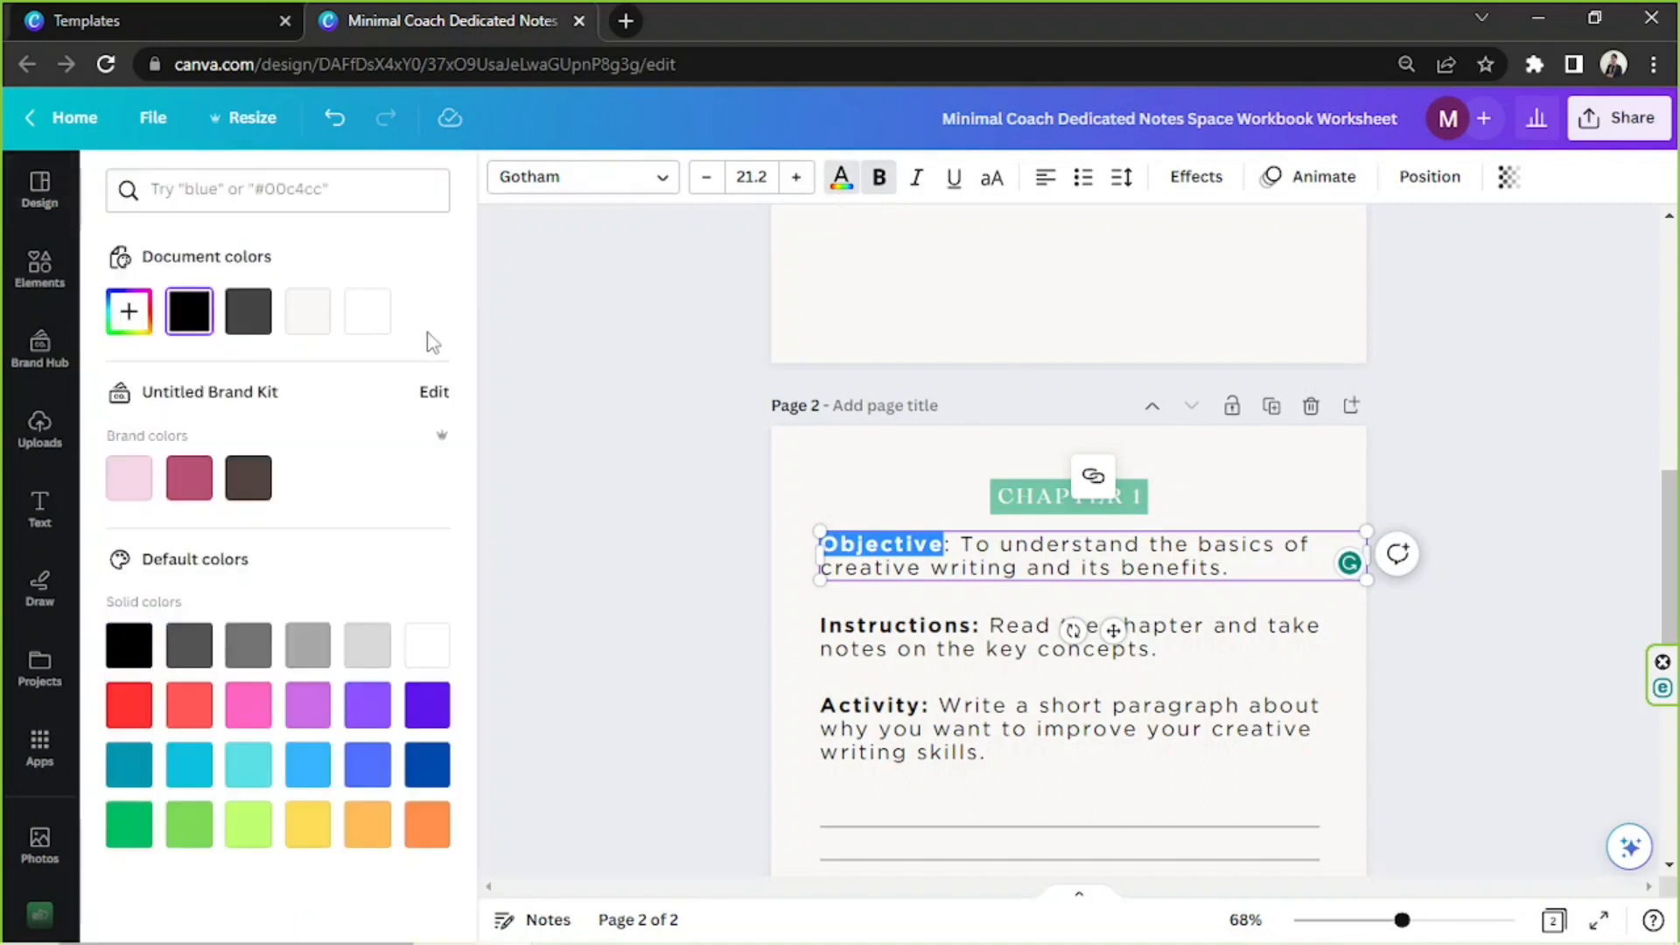
pyautogui.click(115, 318)
pyautogui.hotkey('ctrl', 'v')
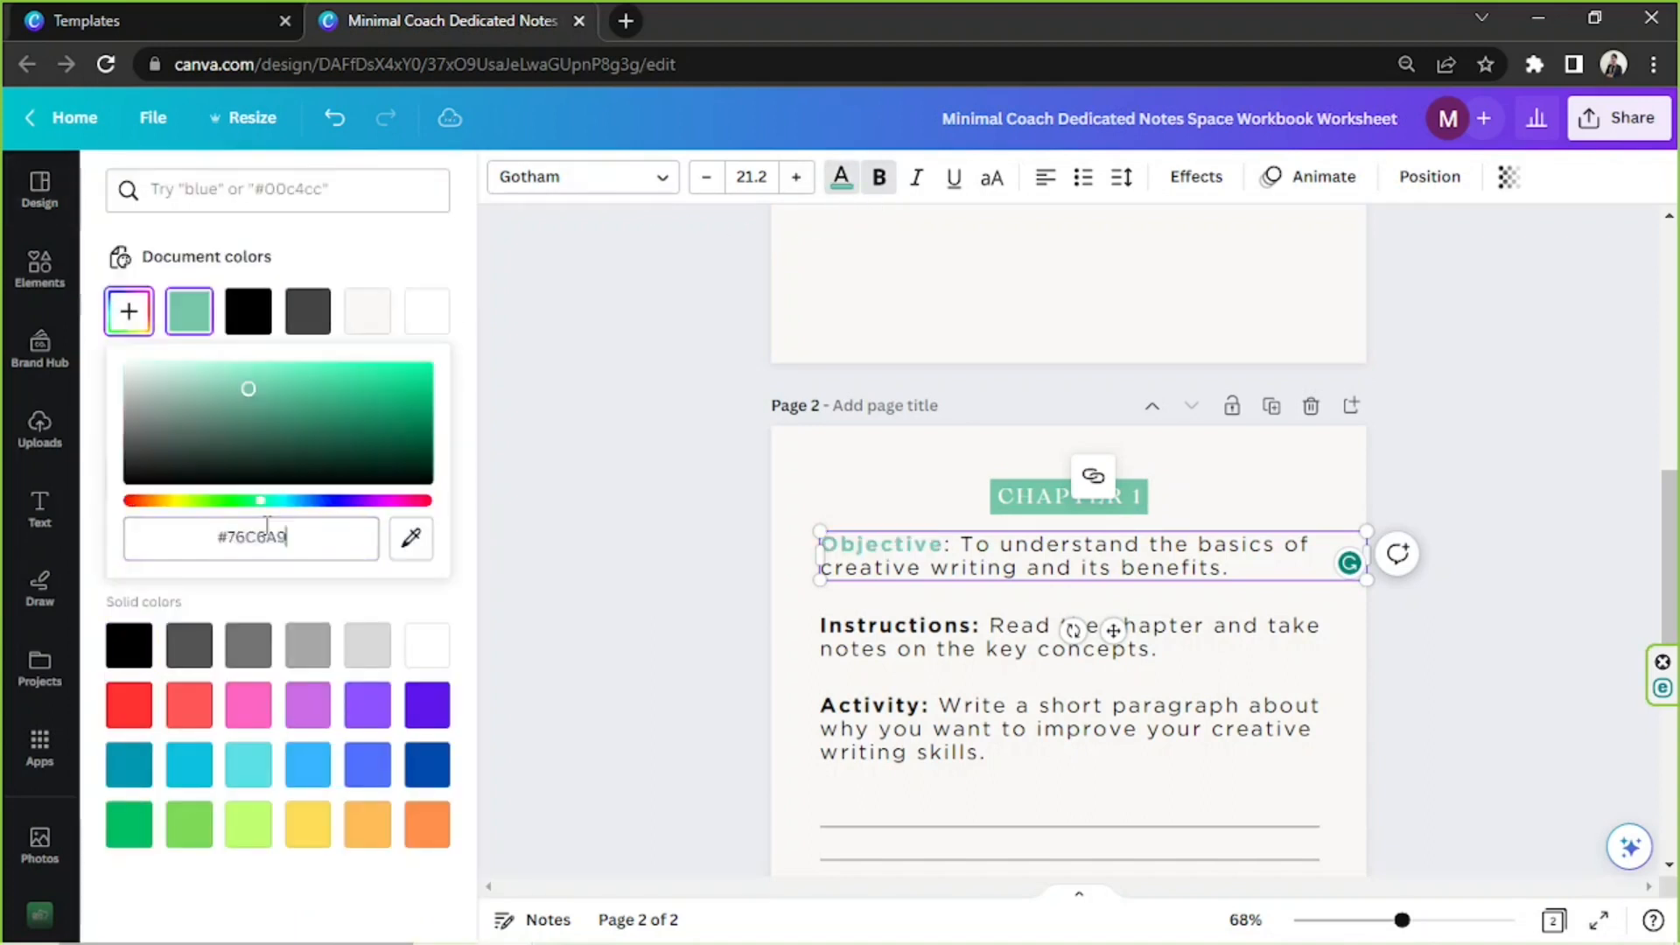
pyautogui.press('Return')
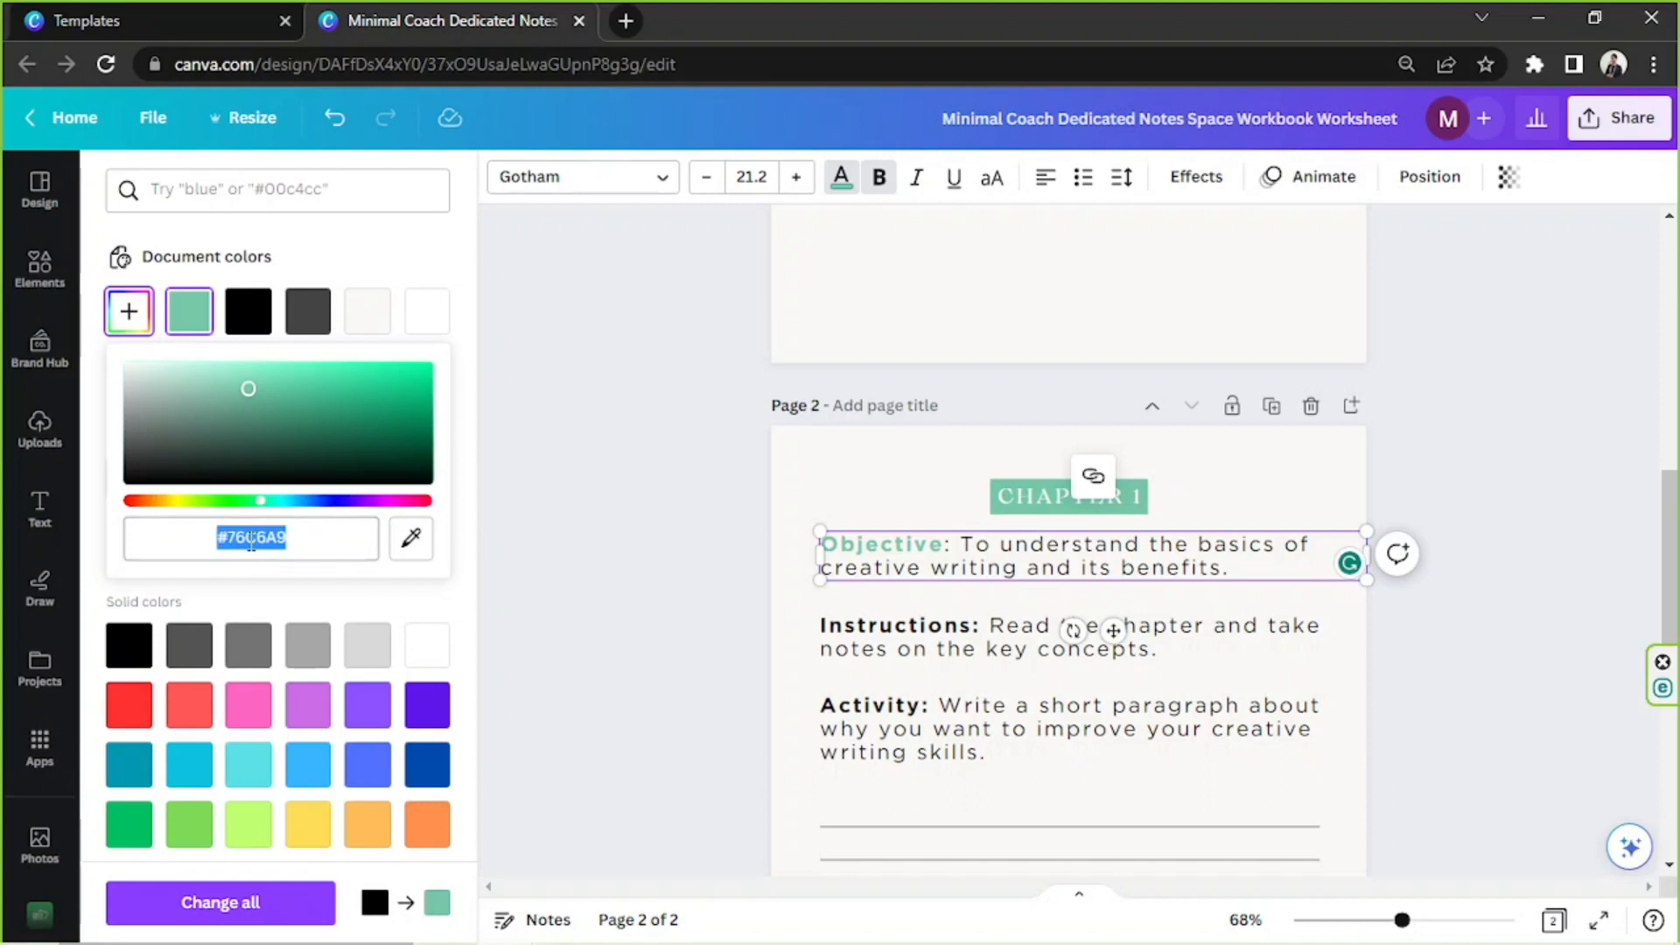
pyautogui.click(307, 541)
pyautogui.doubleClick(910, 545)
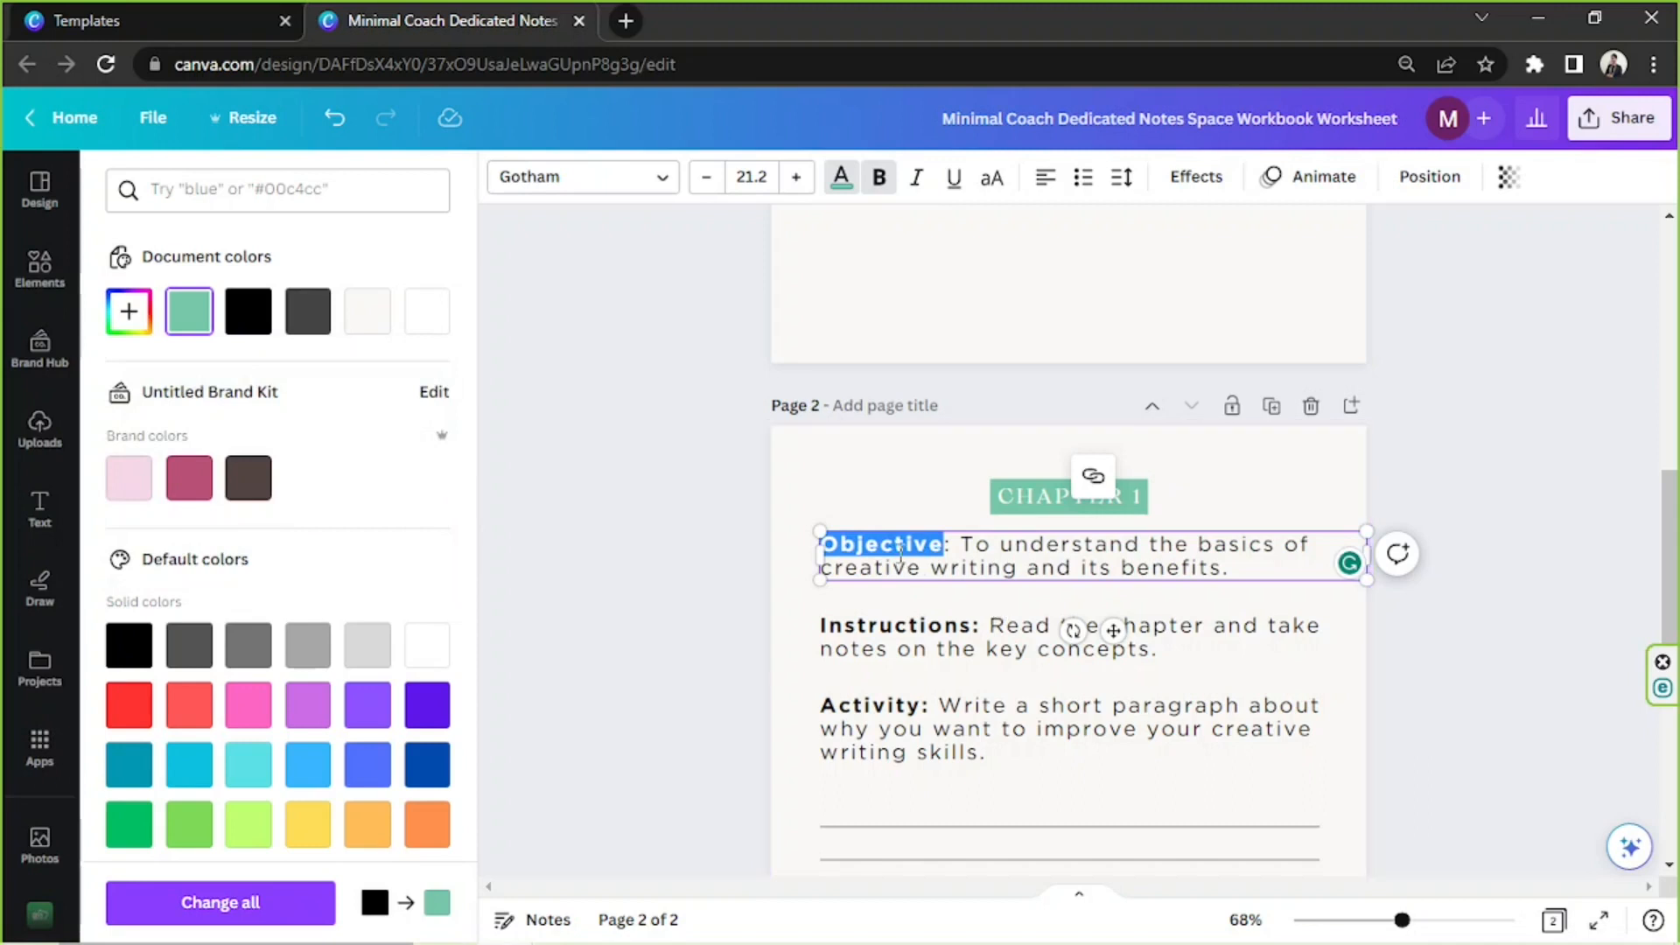
pyautogui.click(934, 569)
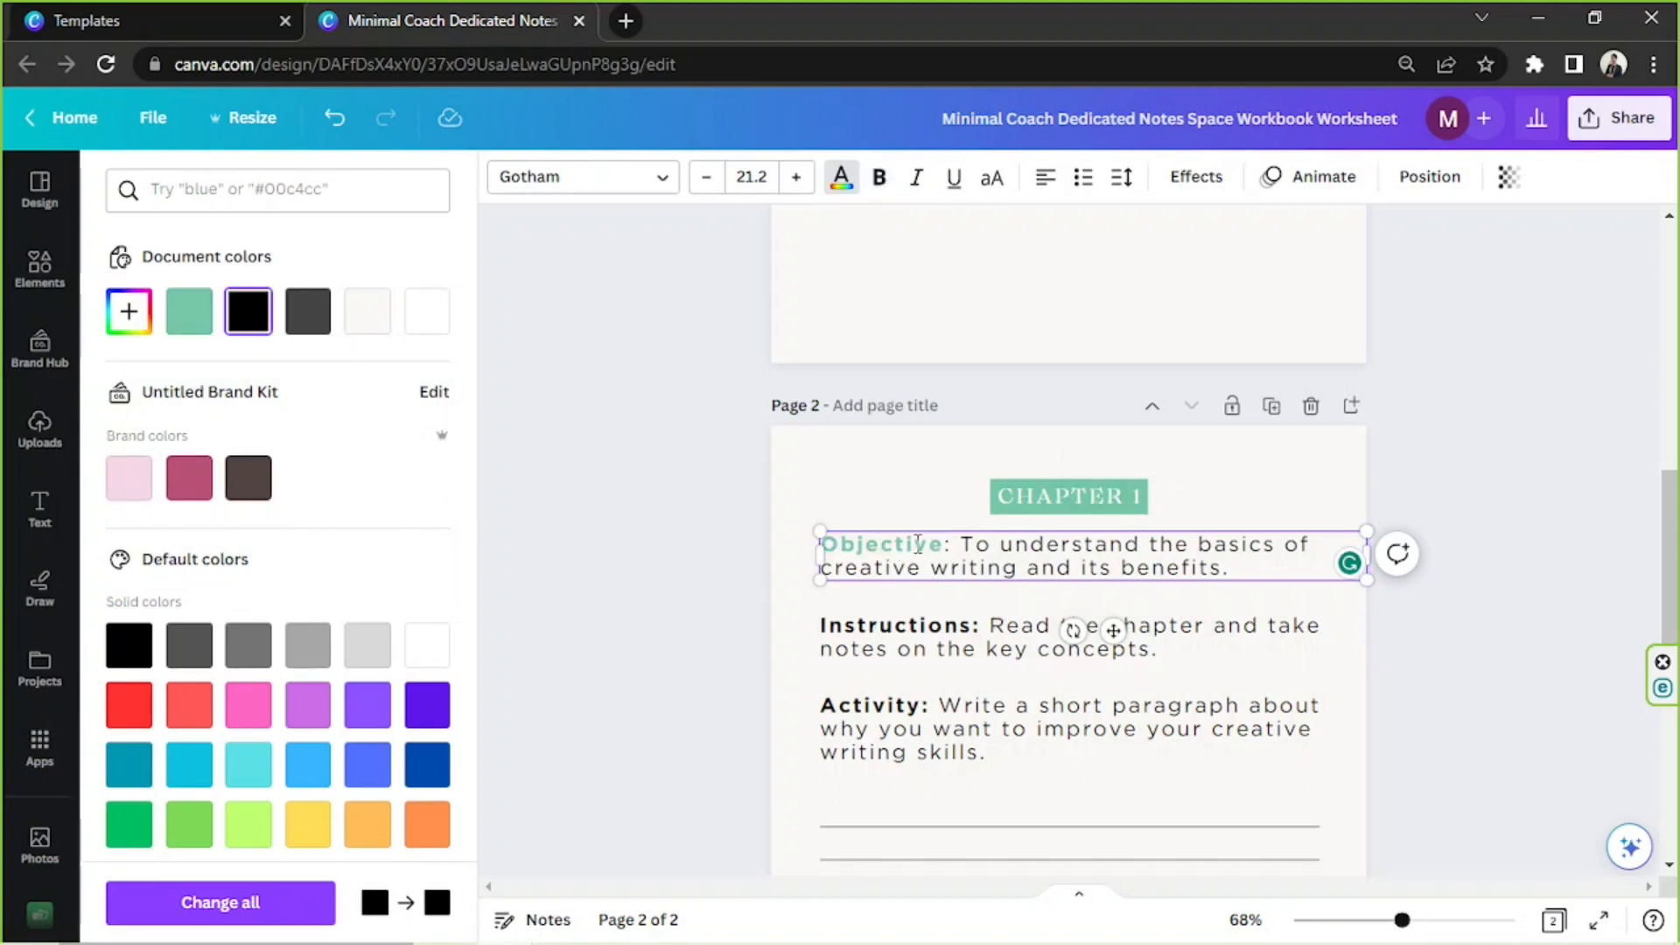
# Recolour the "Instructions:" label on page 2 with the green #76C6A9, leaving its description black
pyautogui.click(876, 652)
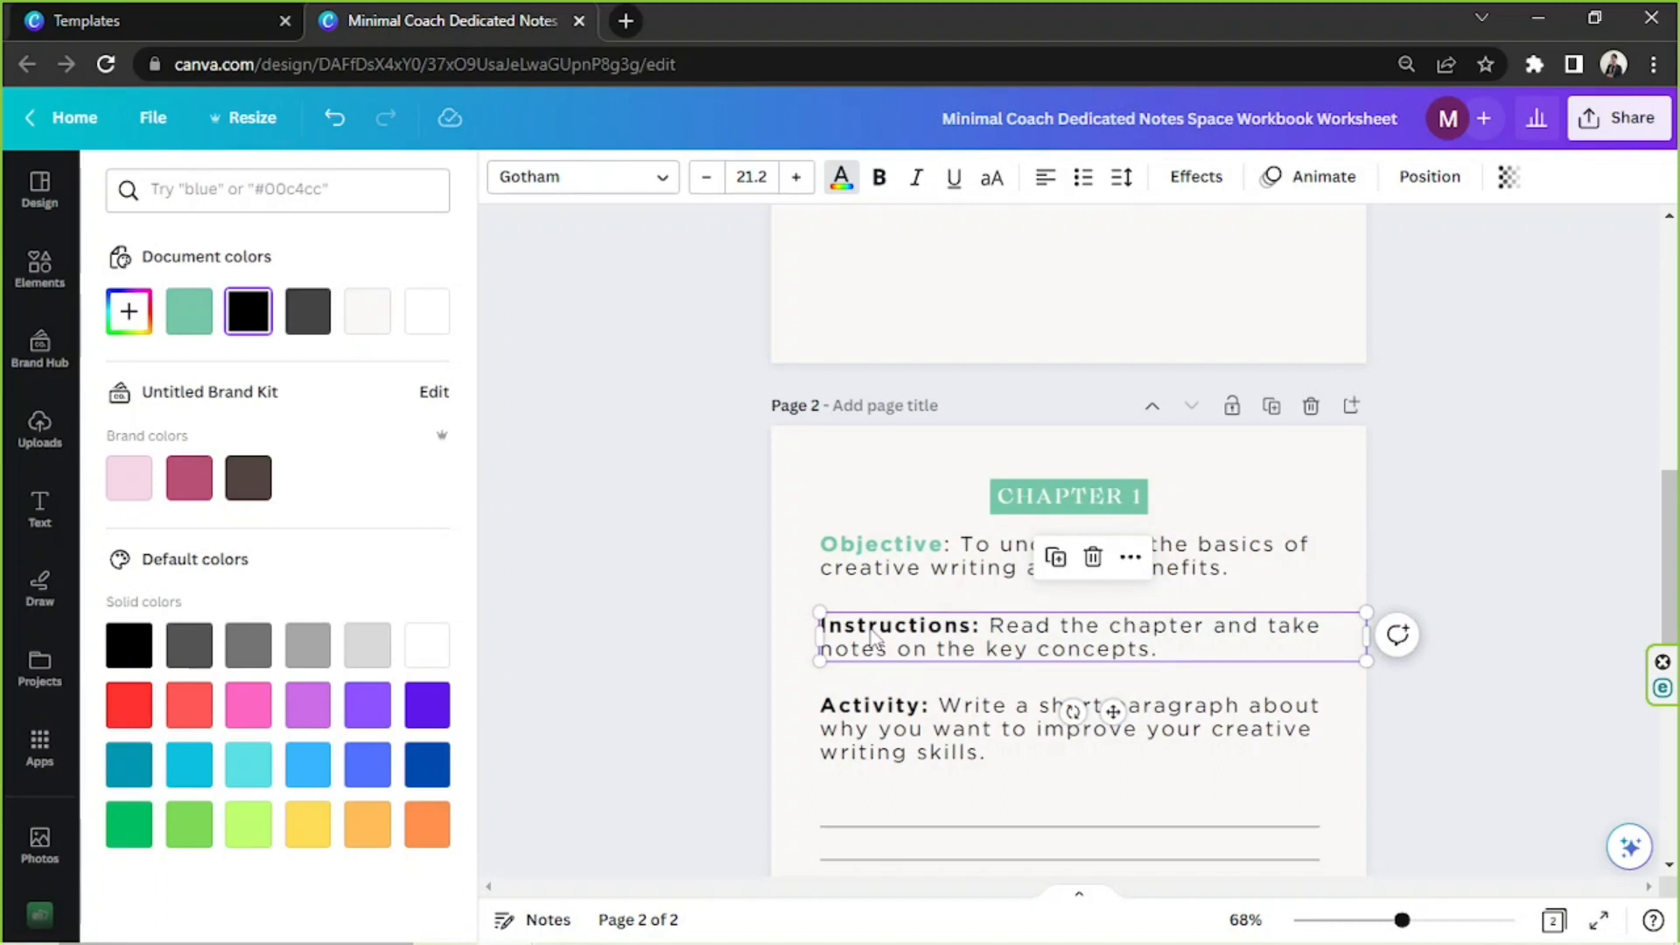
pyautogui.moveTo(974, 625); pyautogui.dragTo(843, 624)
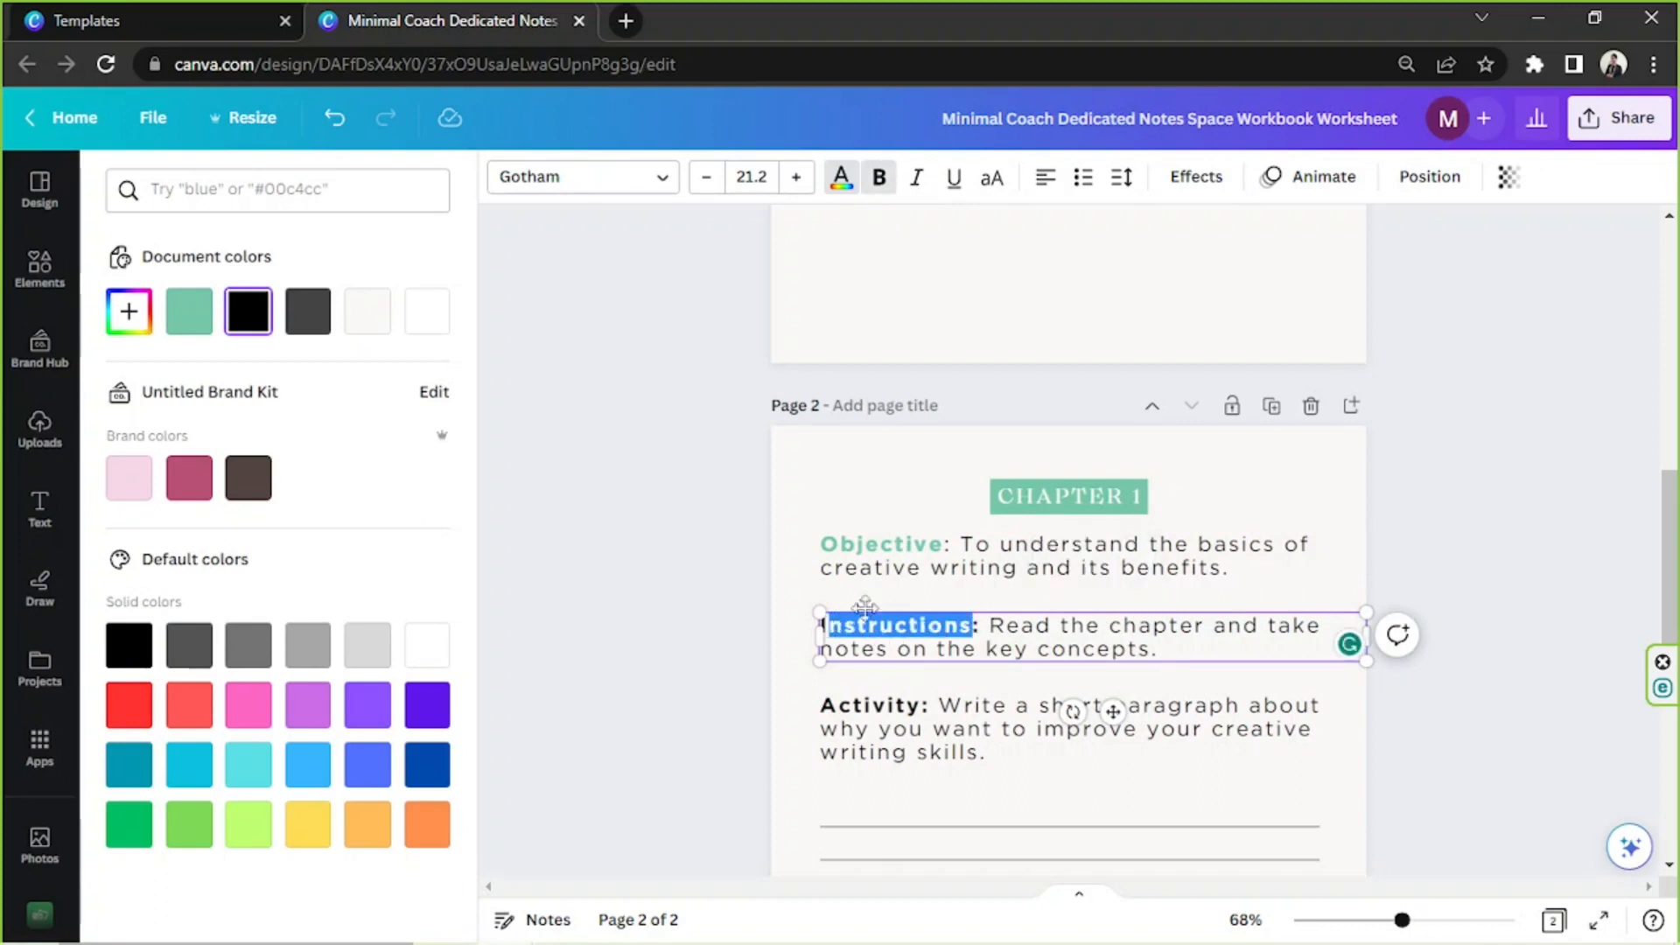
pyautogui.click(944, 623)
pyautogui.moveTo(988, 625); pyautogui.dragTo(814, 628)
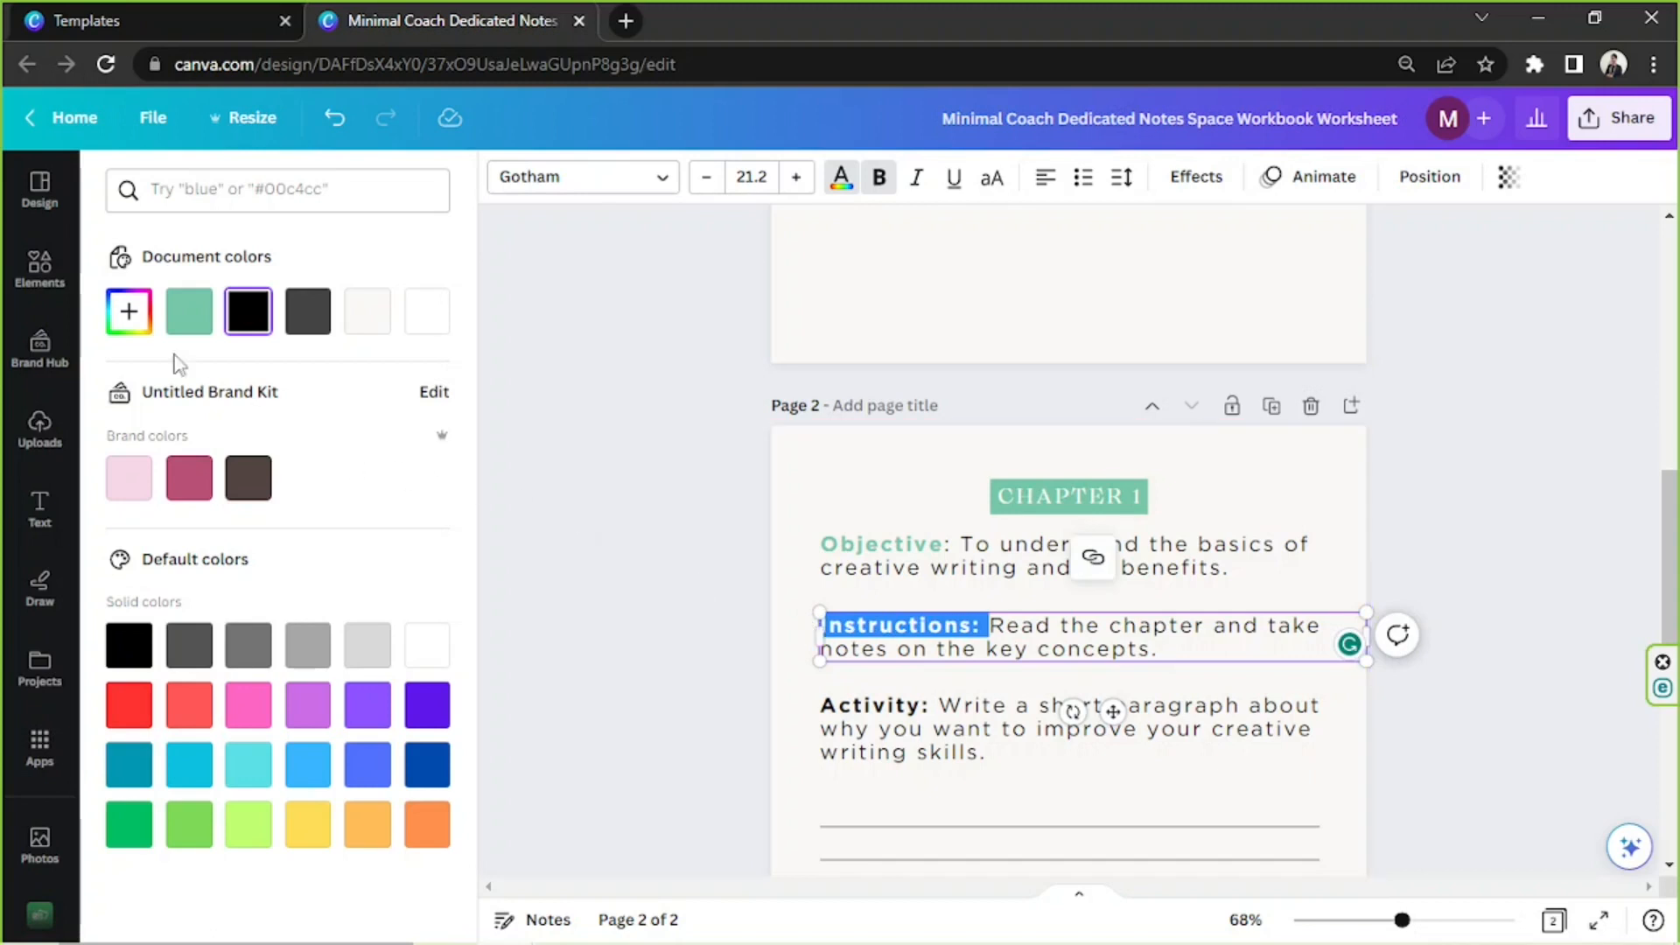
pyautogui.click(140, 326)
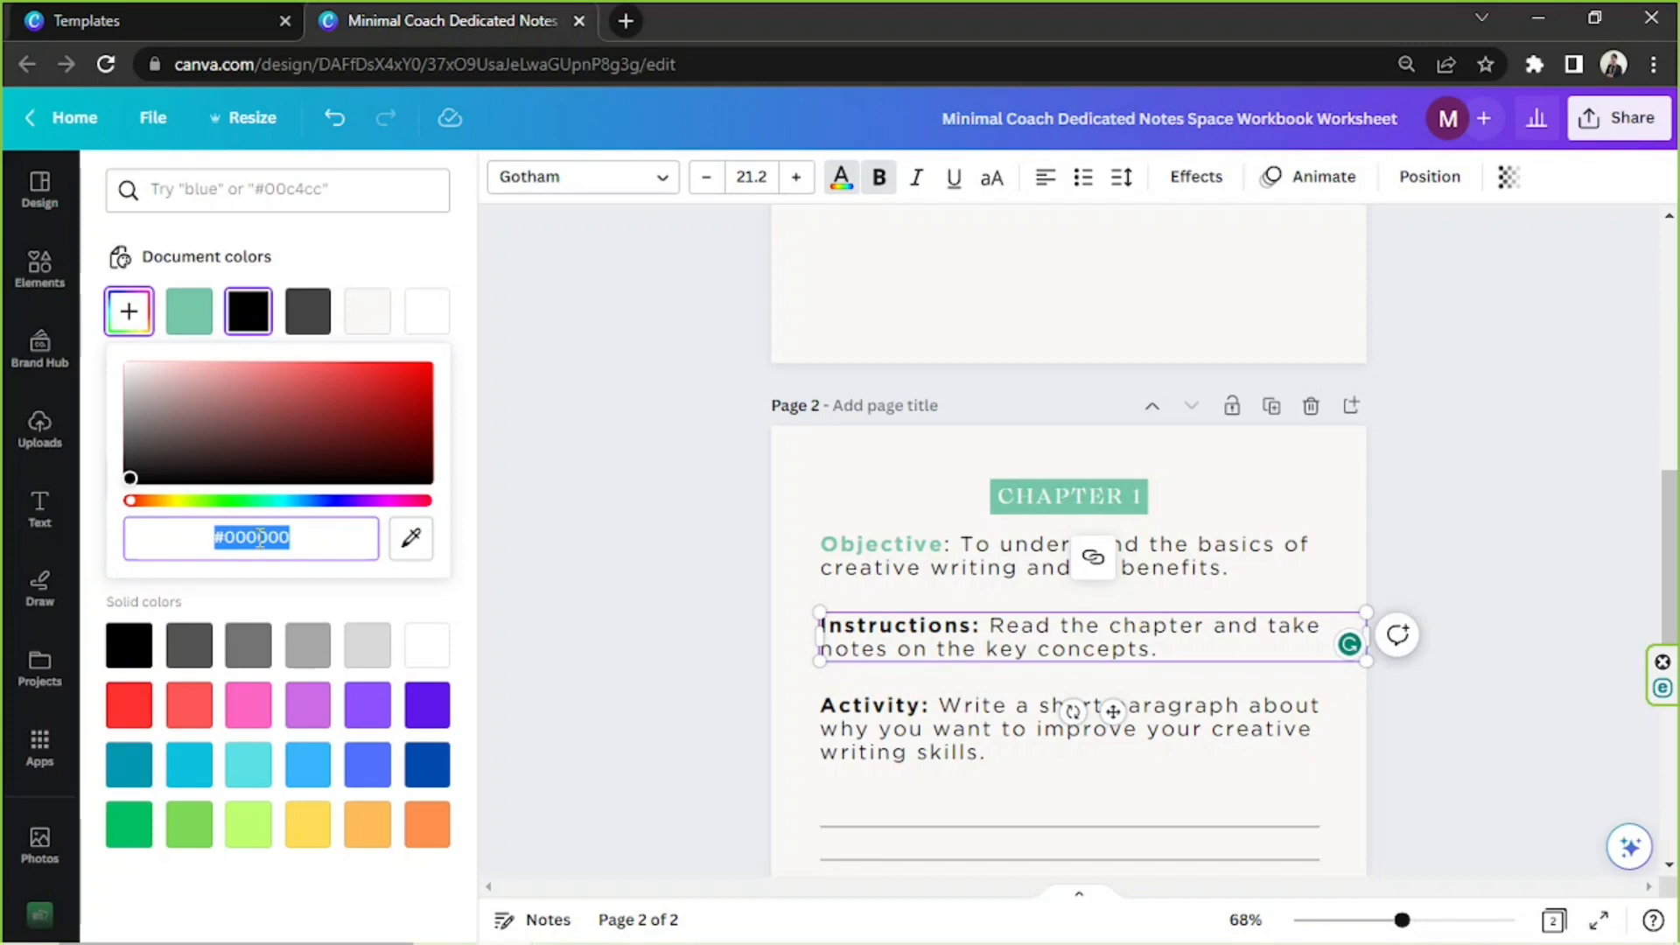
pyautogui.hotkey('ctrl', 'v')
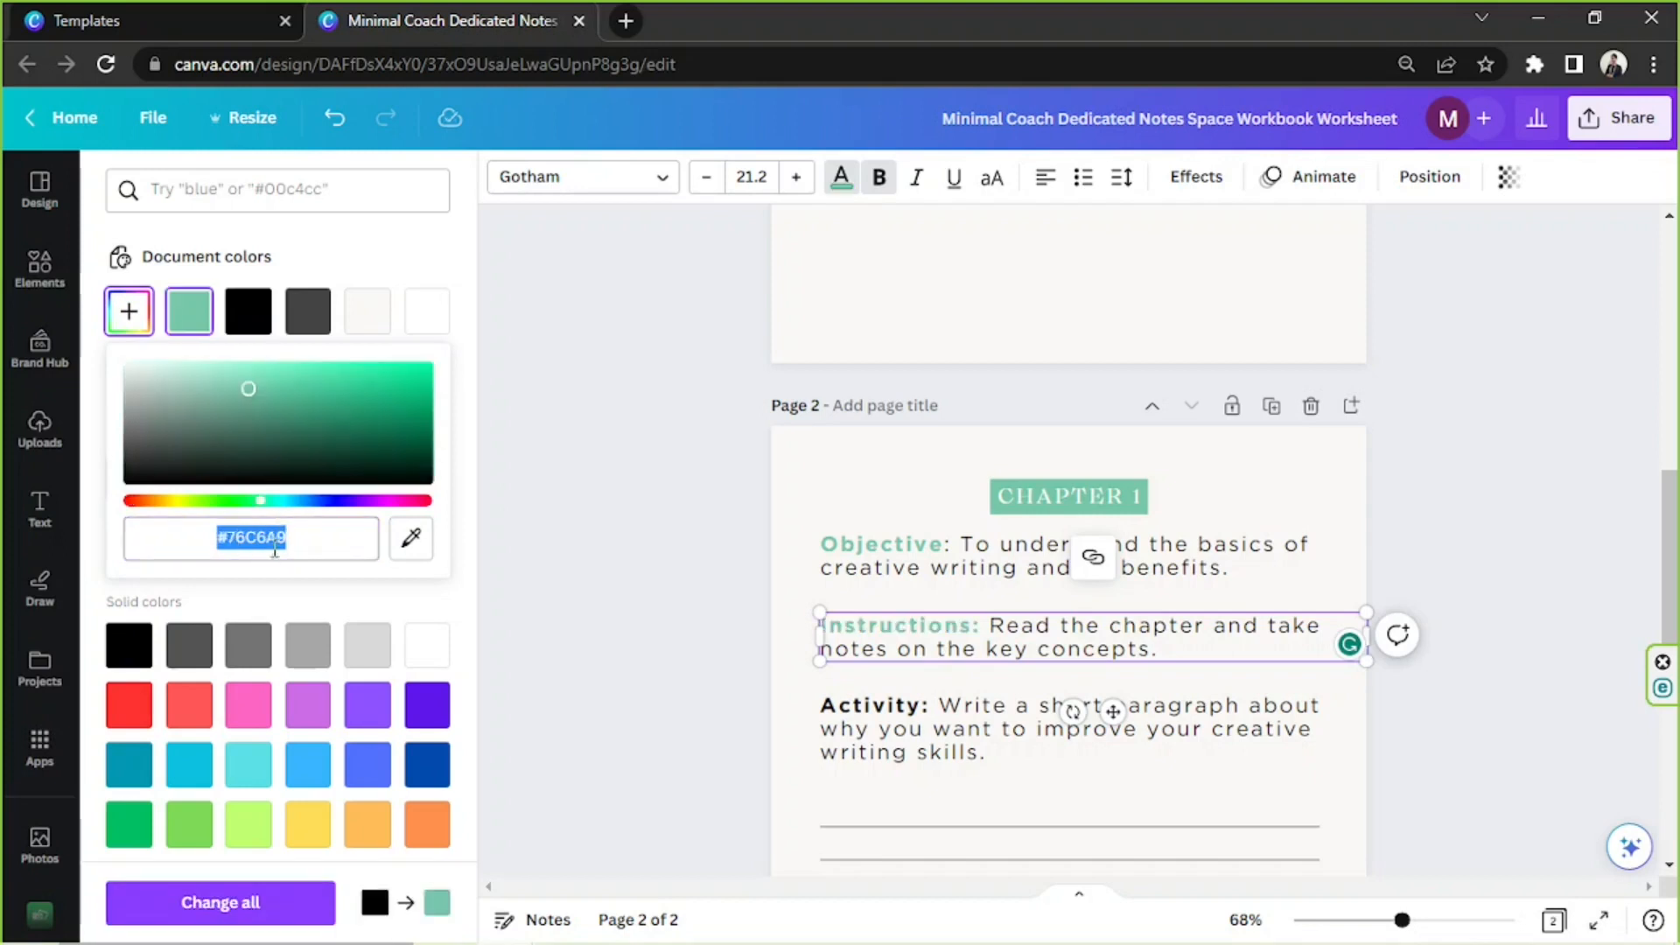
pyautogui.press('Escape')
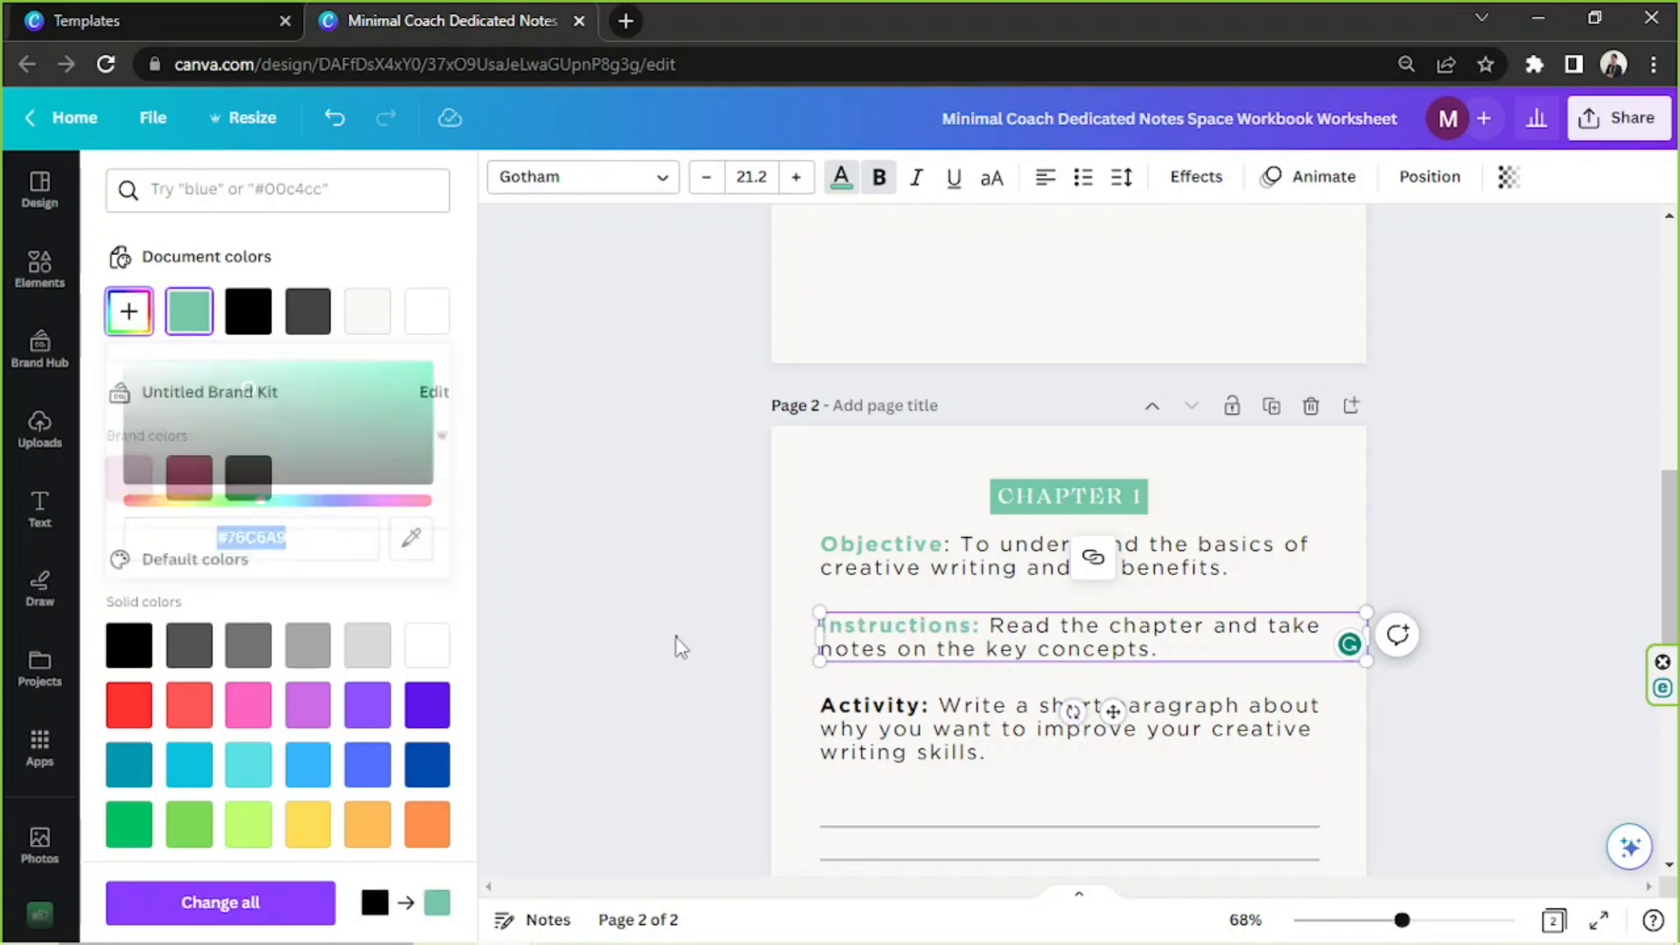
pyautogui.click(858, 737)
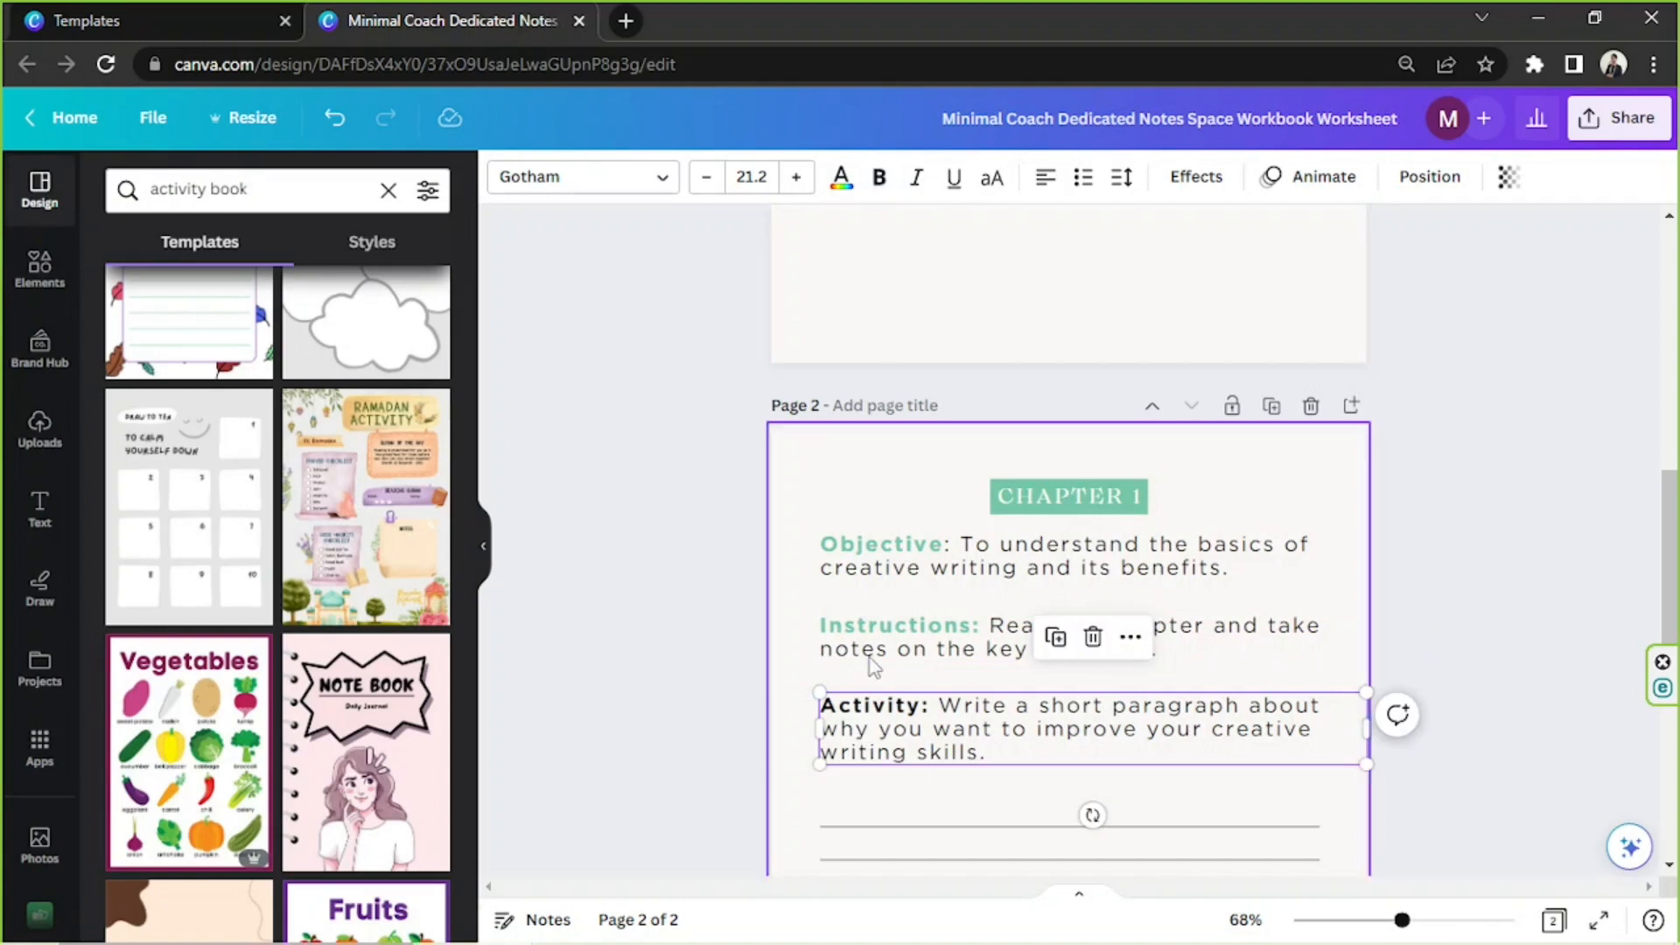
pyautogui.click(841, 180)
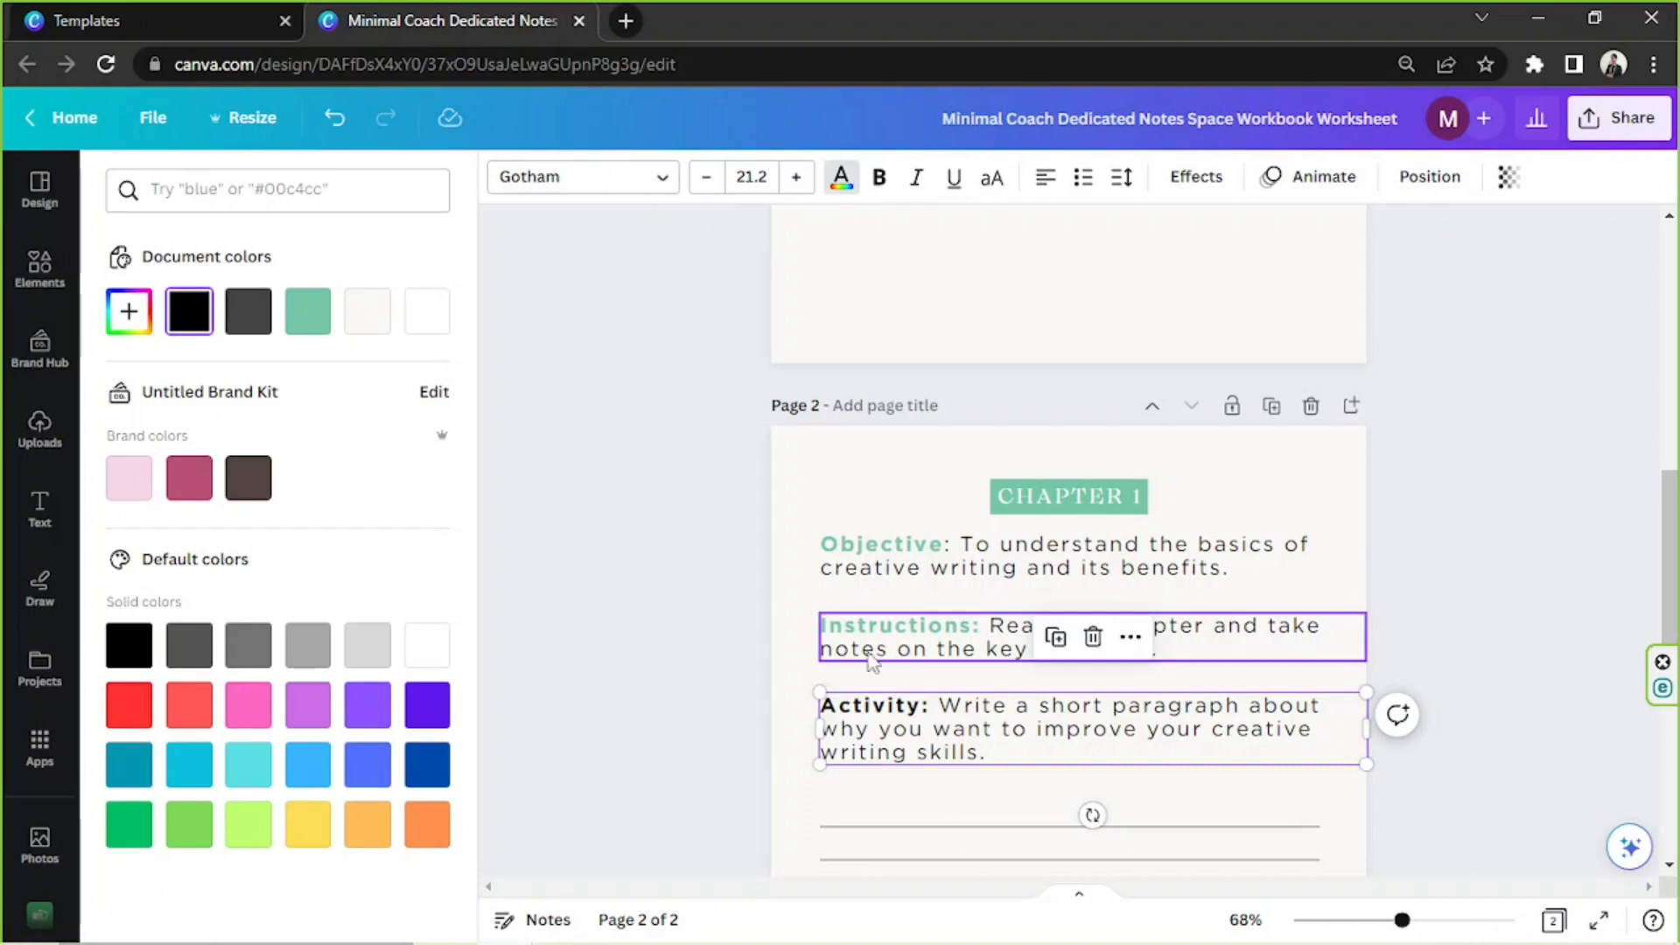
pyautogui.click(308, 317)
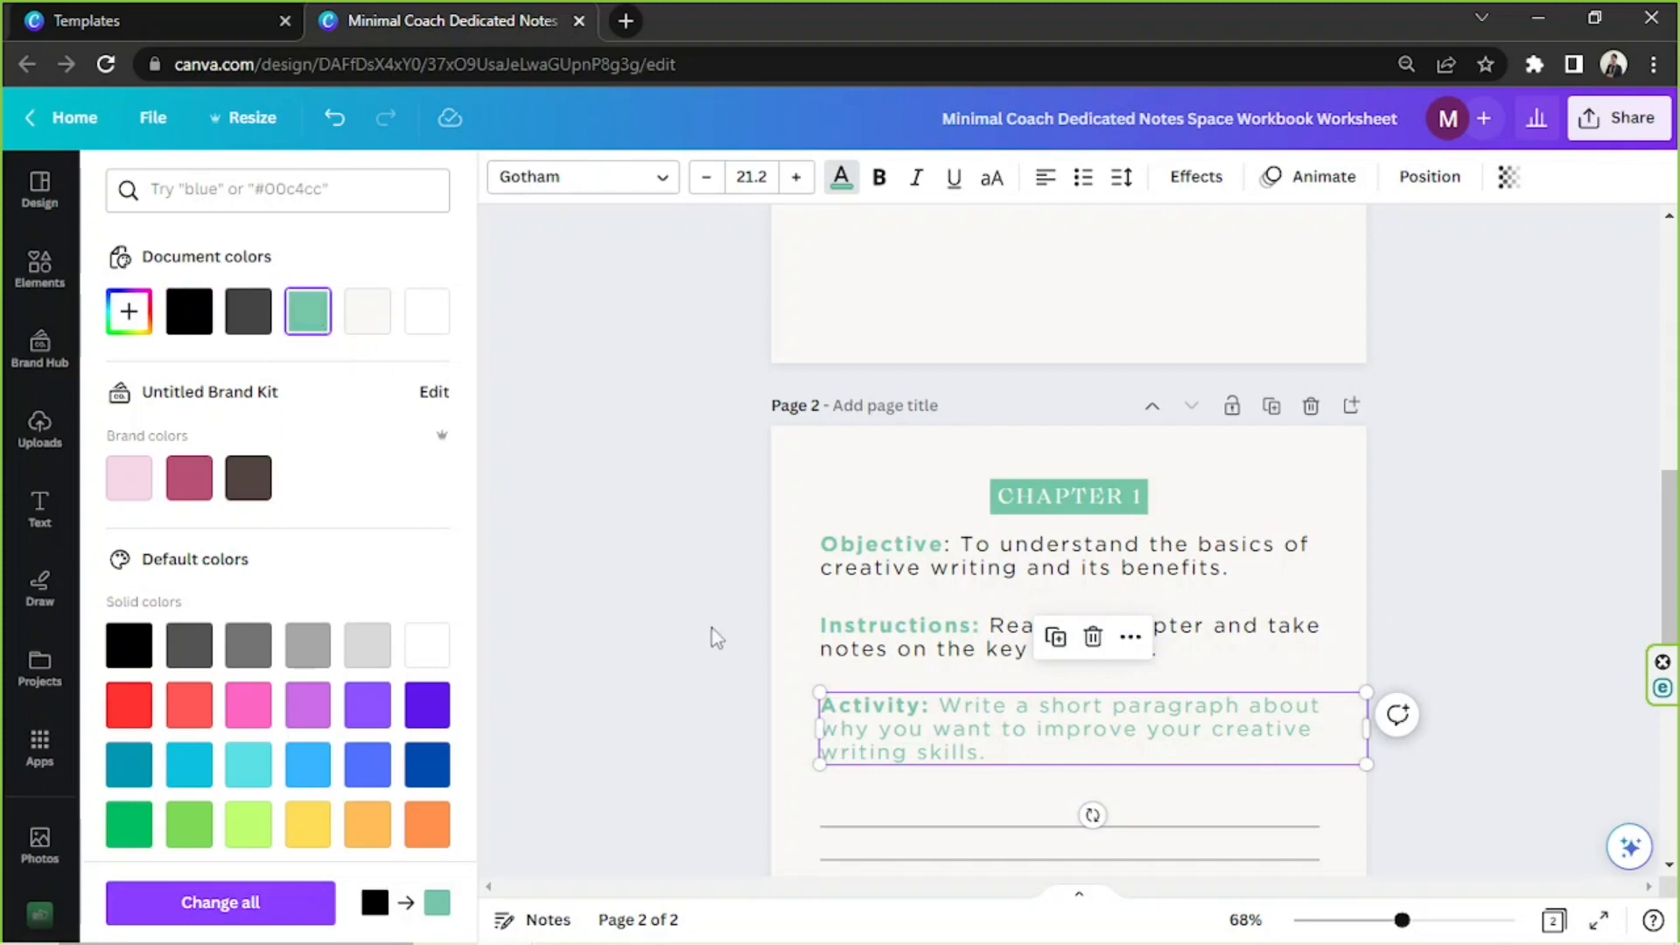
pyautogui.hotkey('ctrl', 'z')
# Recolour only the "Activity:" label, including its colon, with the document green #76C6A9
pyautogui.doubleClick(880, 714)
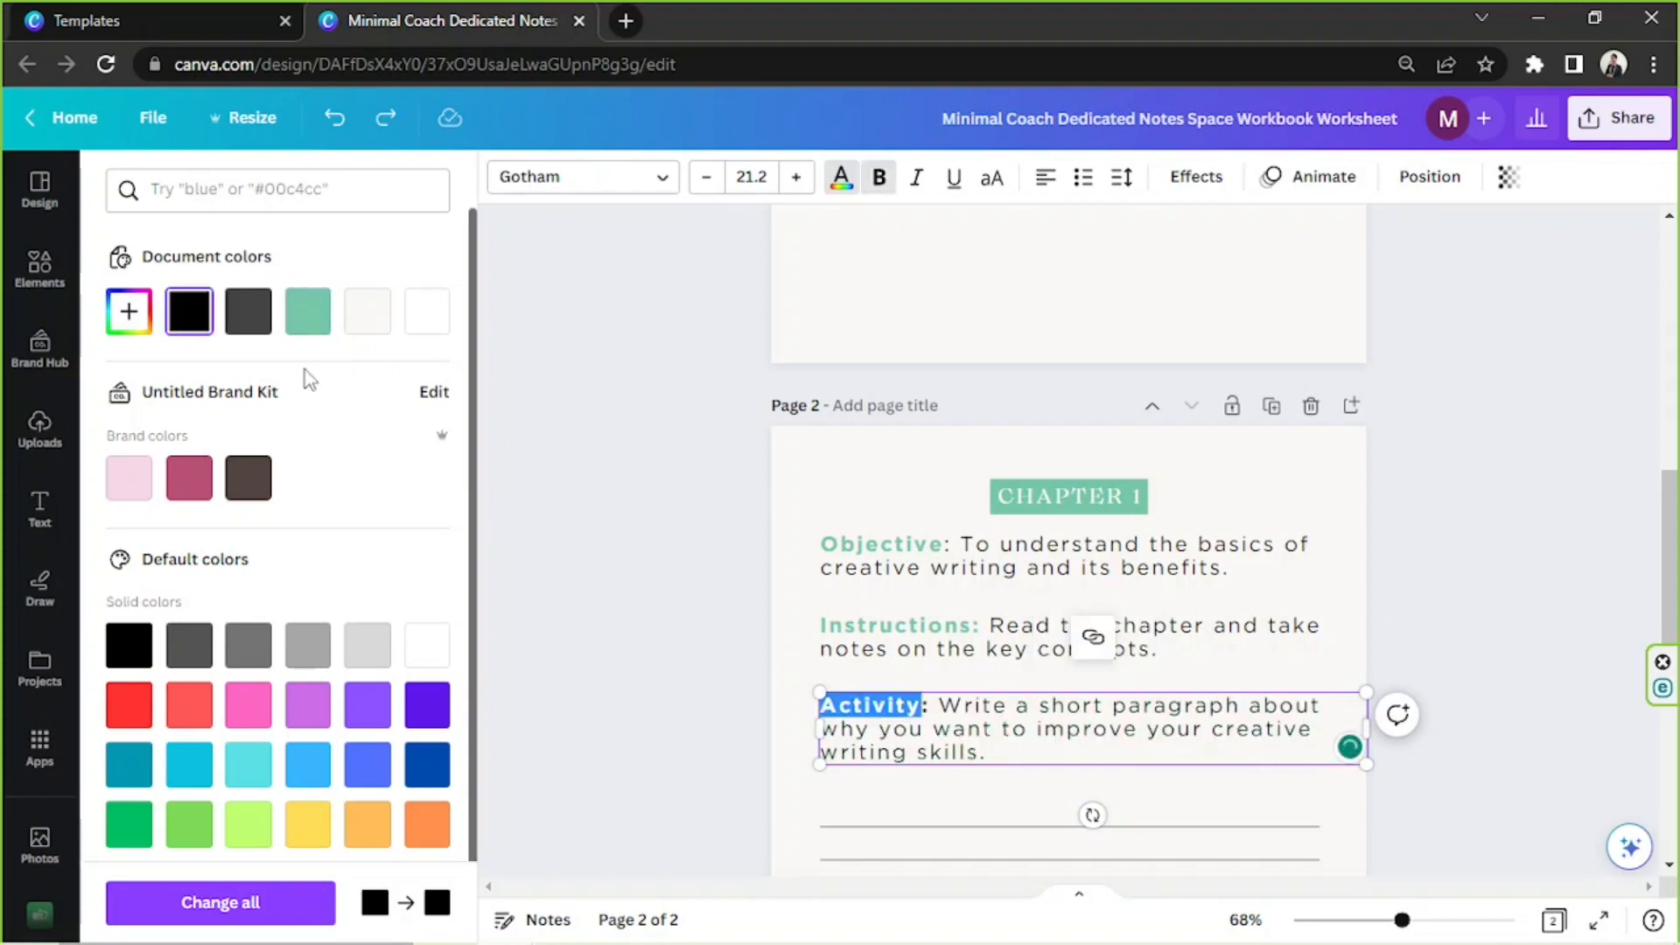
pyautogui.click(308, 312)
pyautogui.click(914, 719)
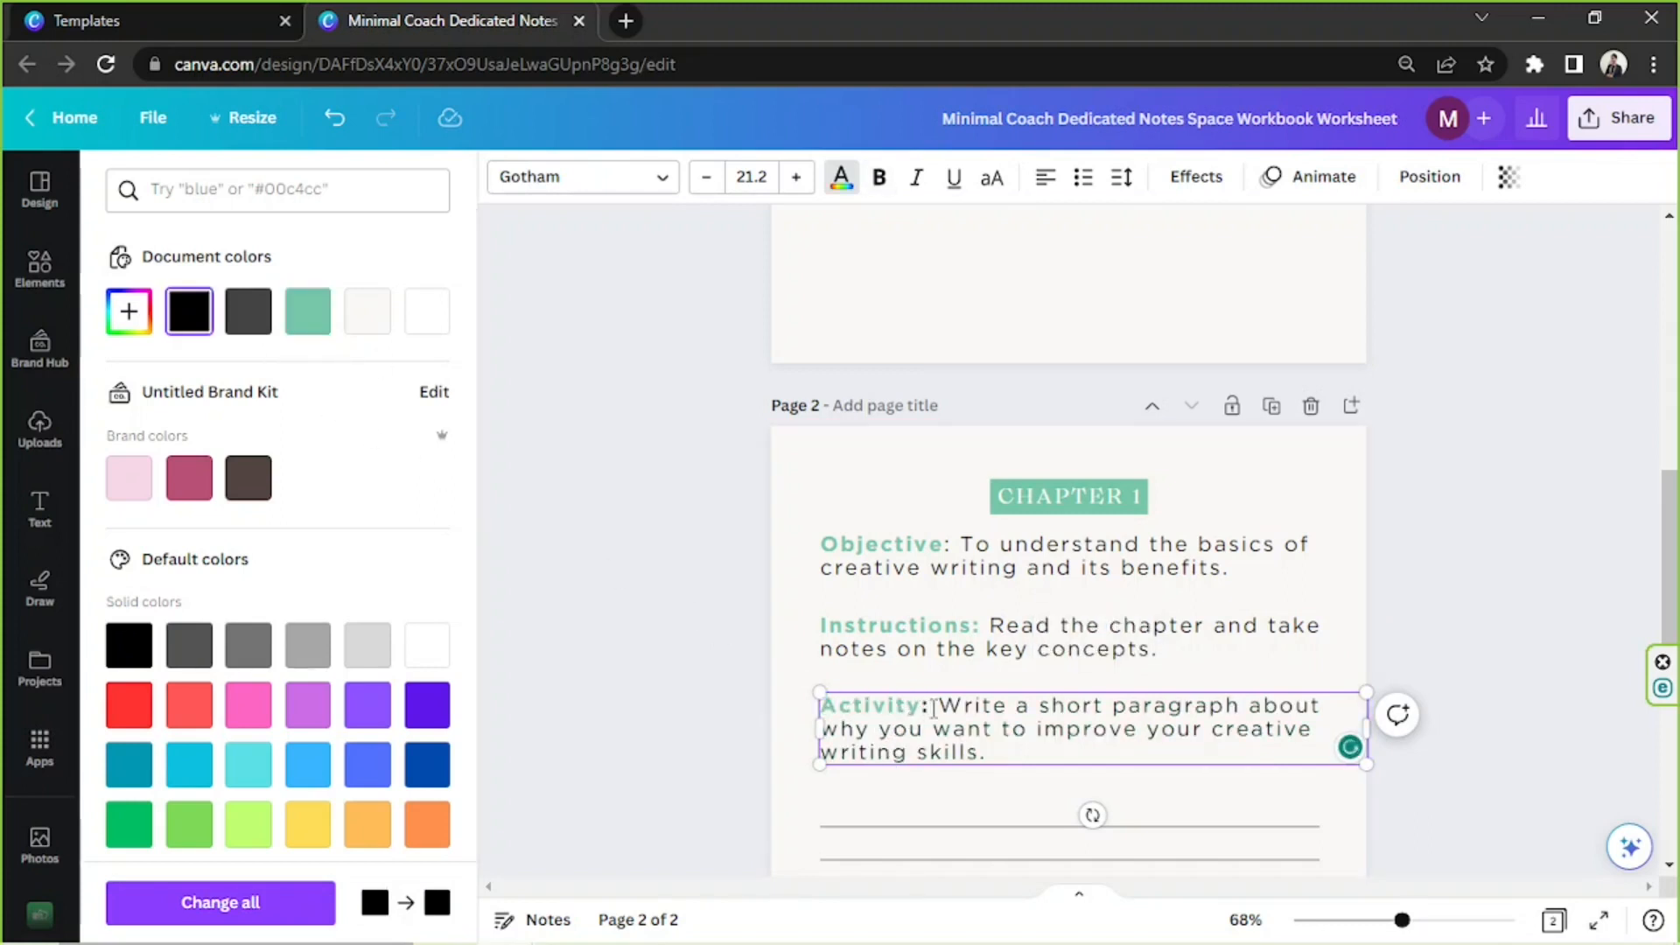
pyautogui.click(308, 312)
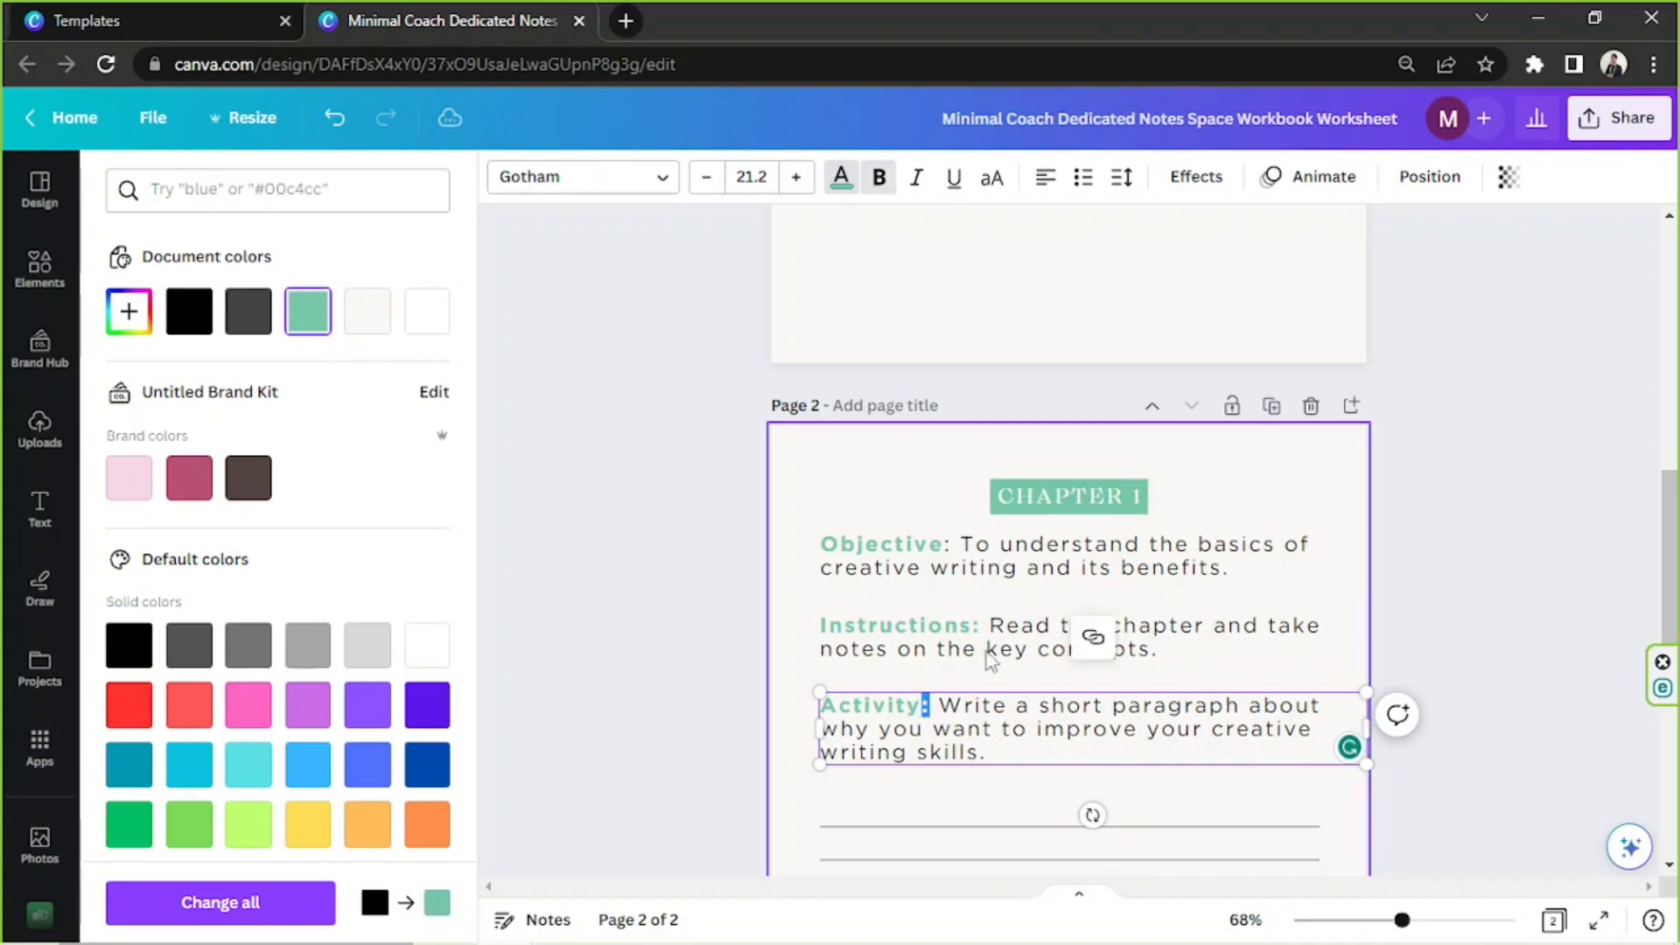
pyautogui.click(982, 648)
pyautogui.click(936, 707)
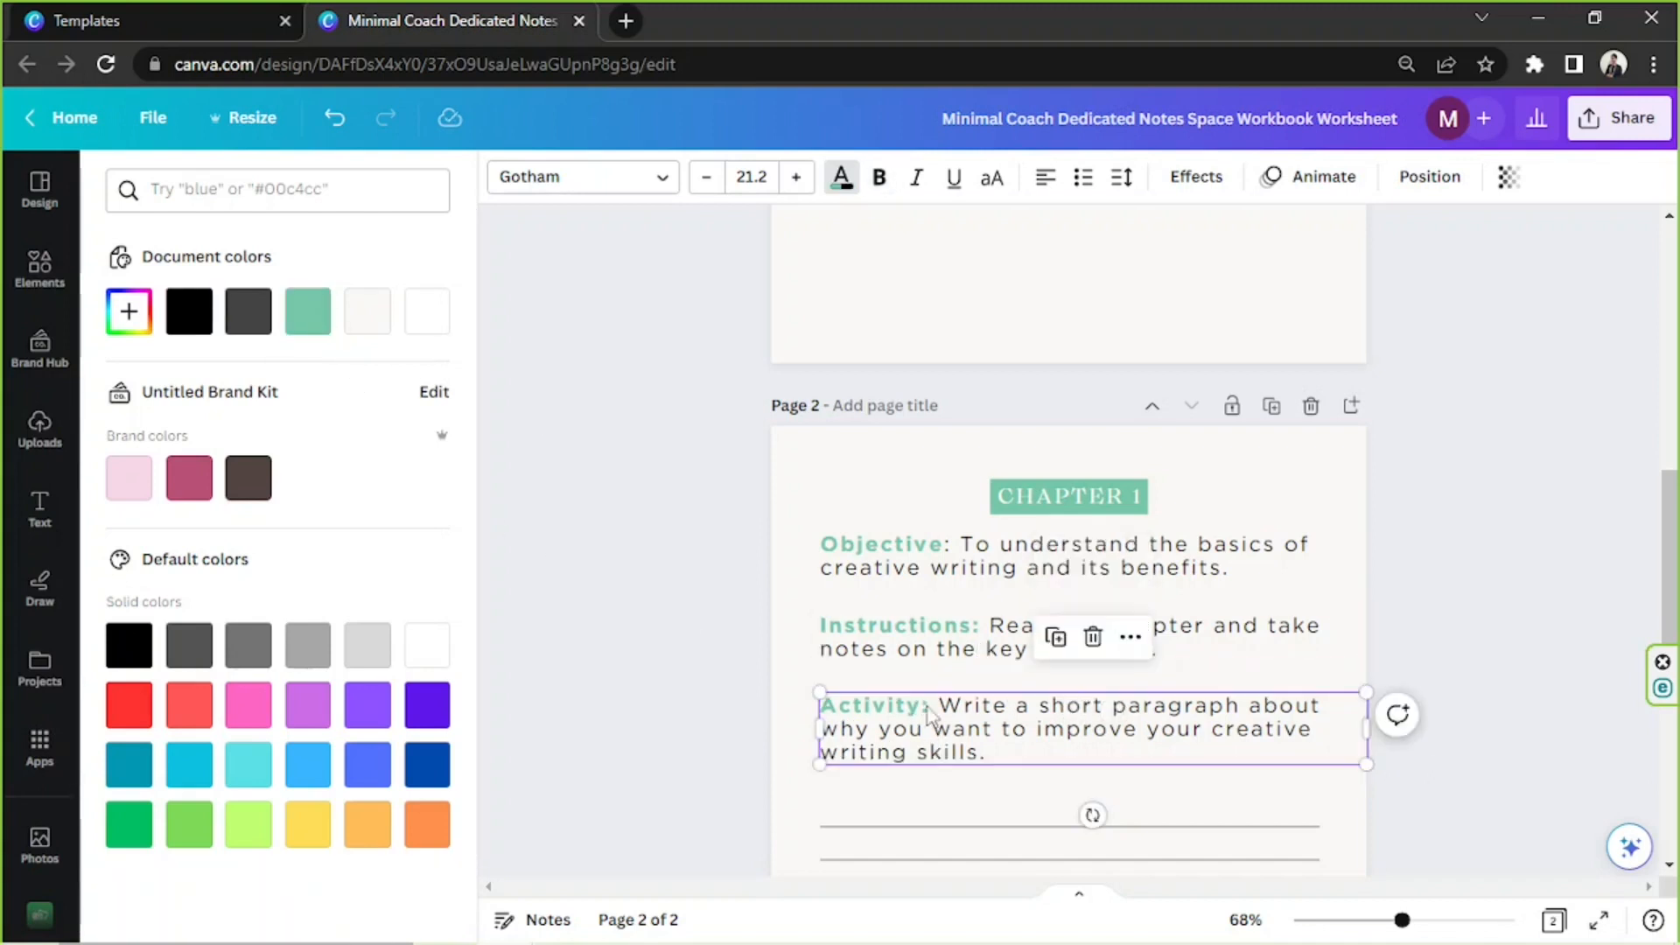
# Recolour the colon after "Objective" with the document green #76C6A9 to match the label
pyautogui.click(963, 557)
pyautogui.doubleClick(963, 554)
pyautogui.click(957, 544)
pyautogui.moveTo(951, 547); pyautogui.dragTo(945, 545)
pyautogui.click(304, 315)
pyautogui.click(652, 472)
pyautogui.click(663, 473)
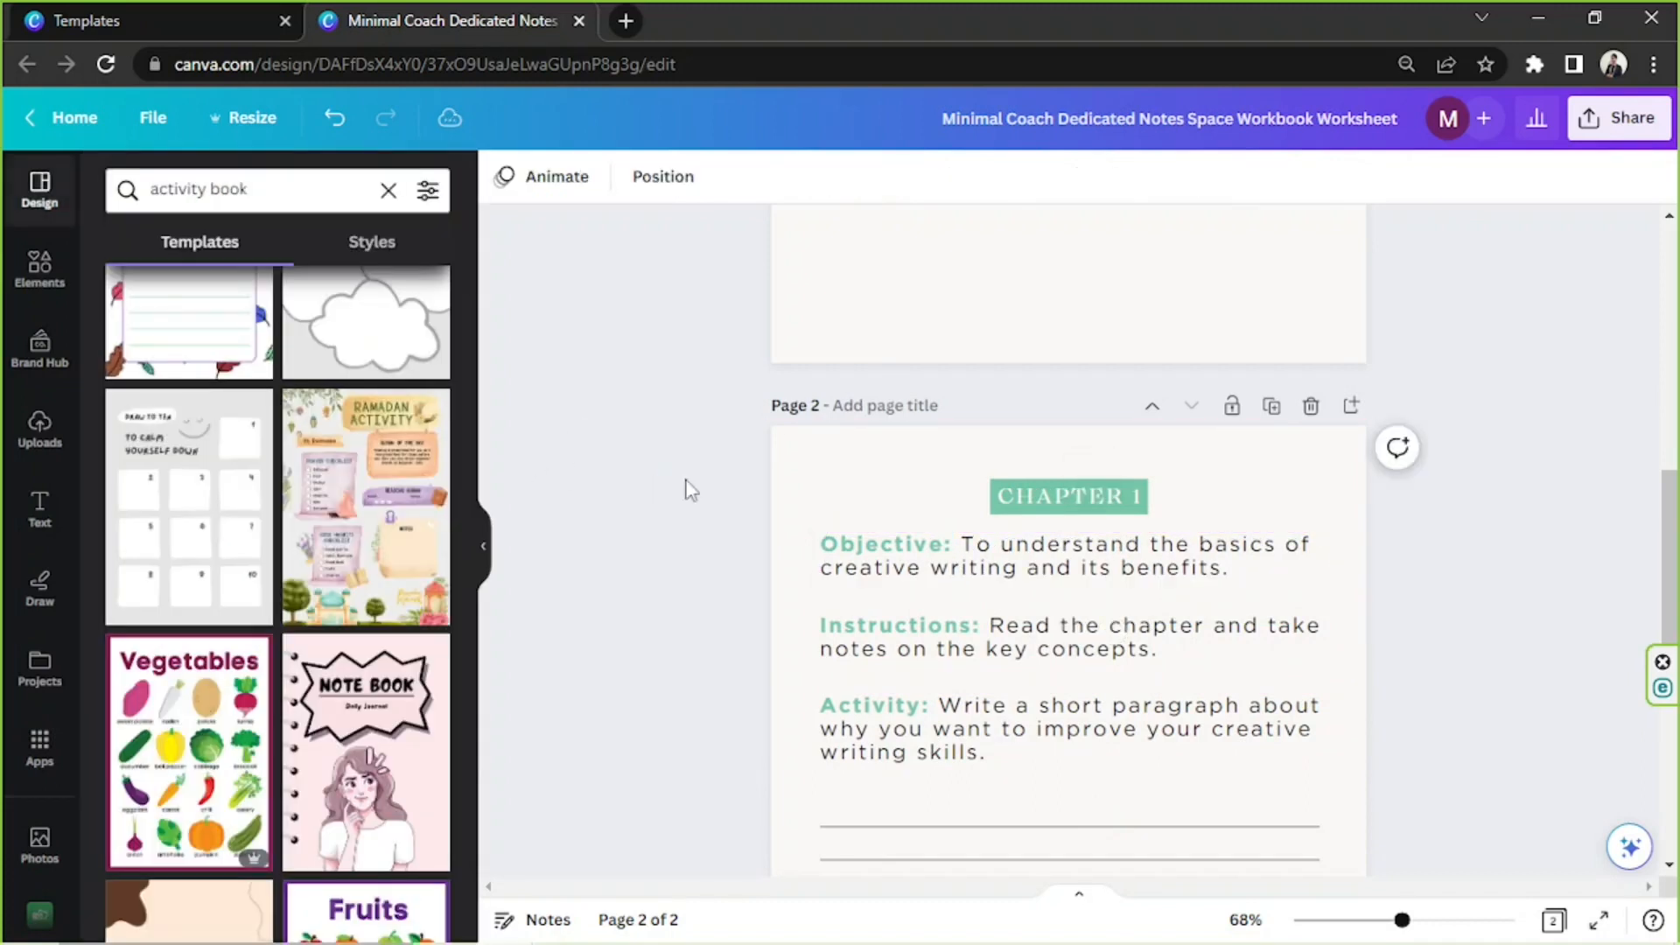
pyautogui.moveTo(1676, 479); pyautogui.dragTo(1678, 565)
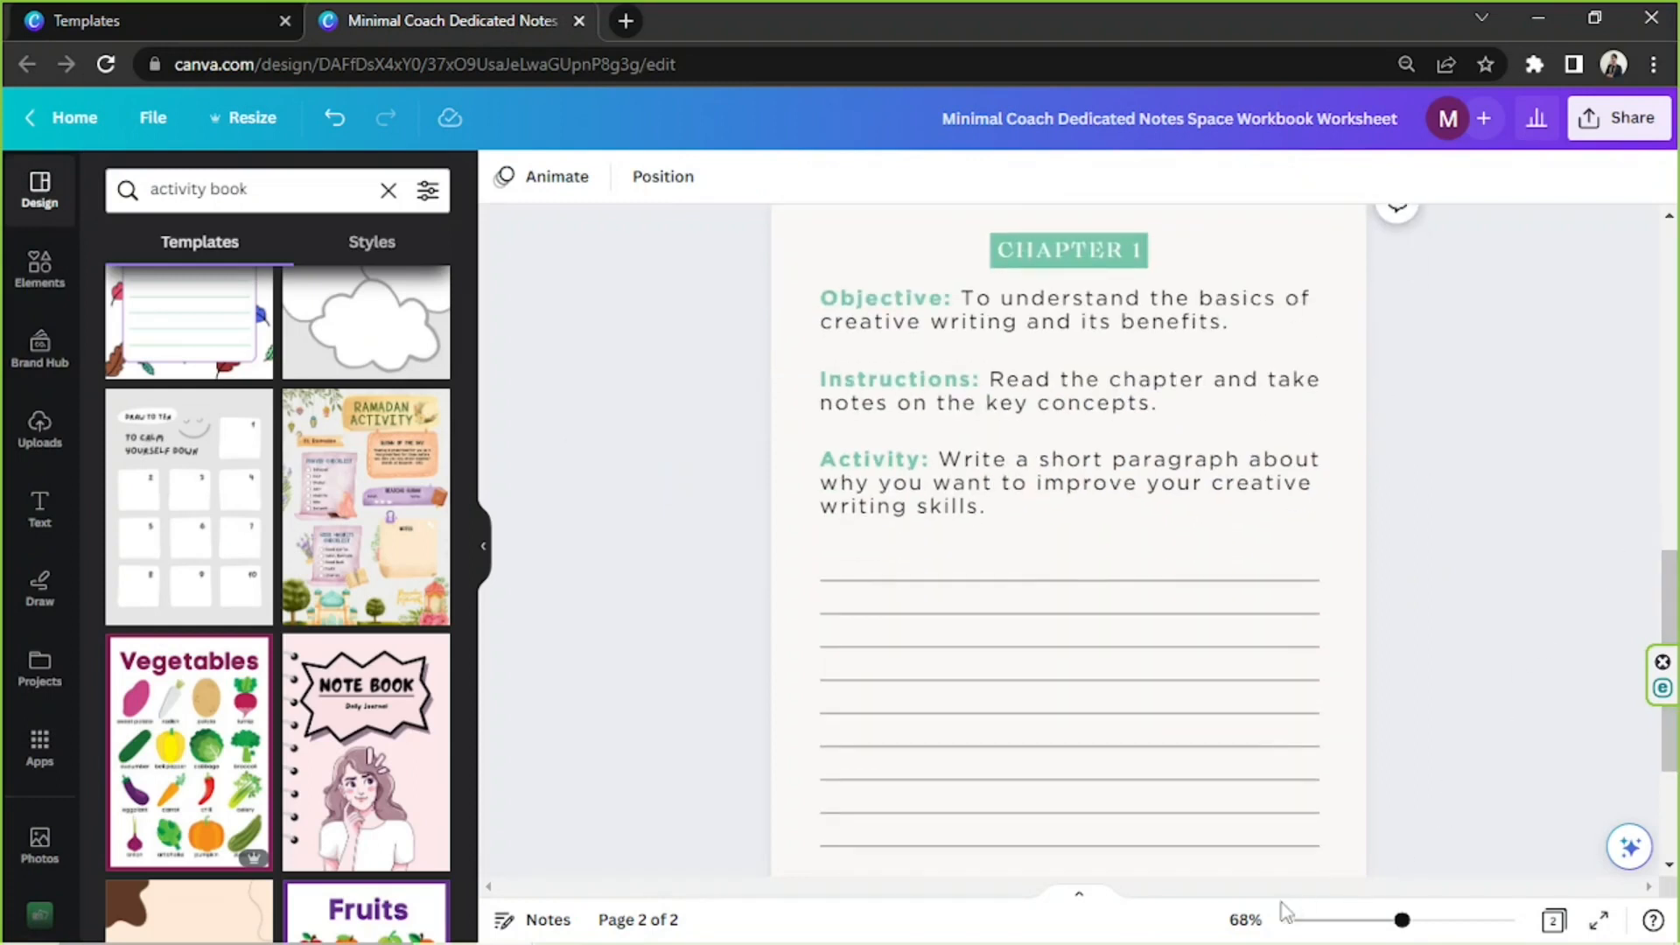
# Recolour the horizontal writing lines below the activity text on page 2 with the document green
pyautogui.scroll(-2, 1414, 674)
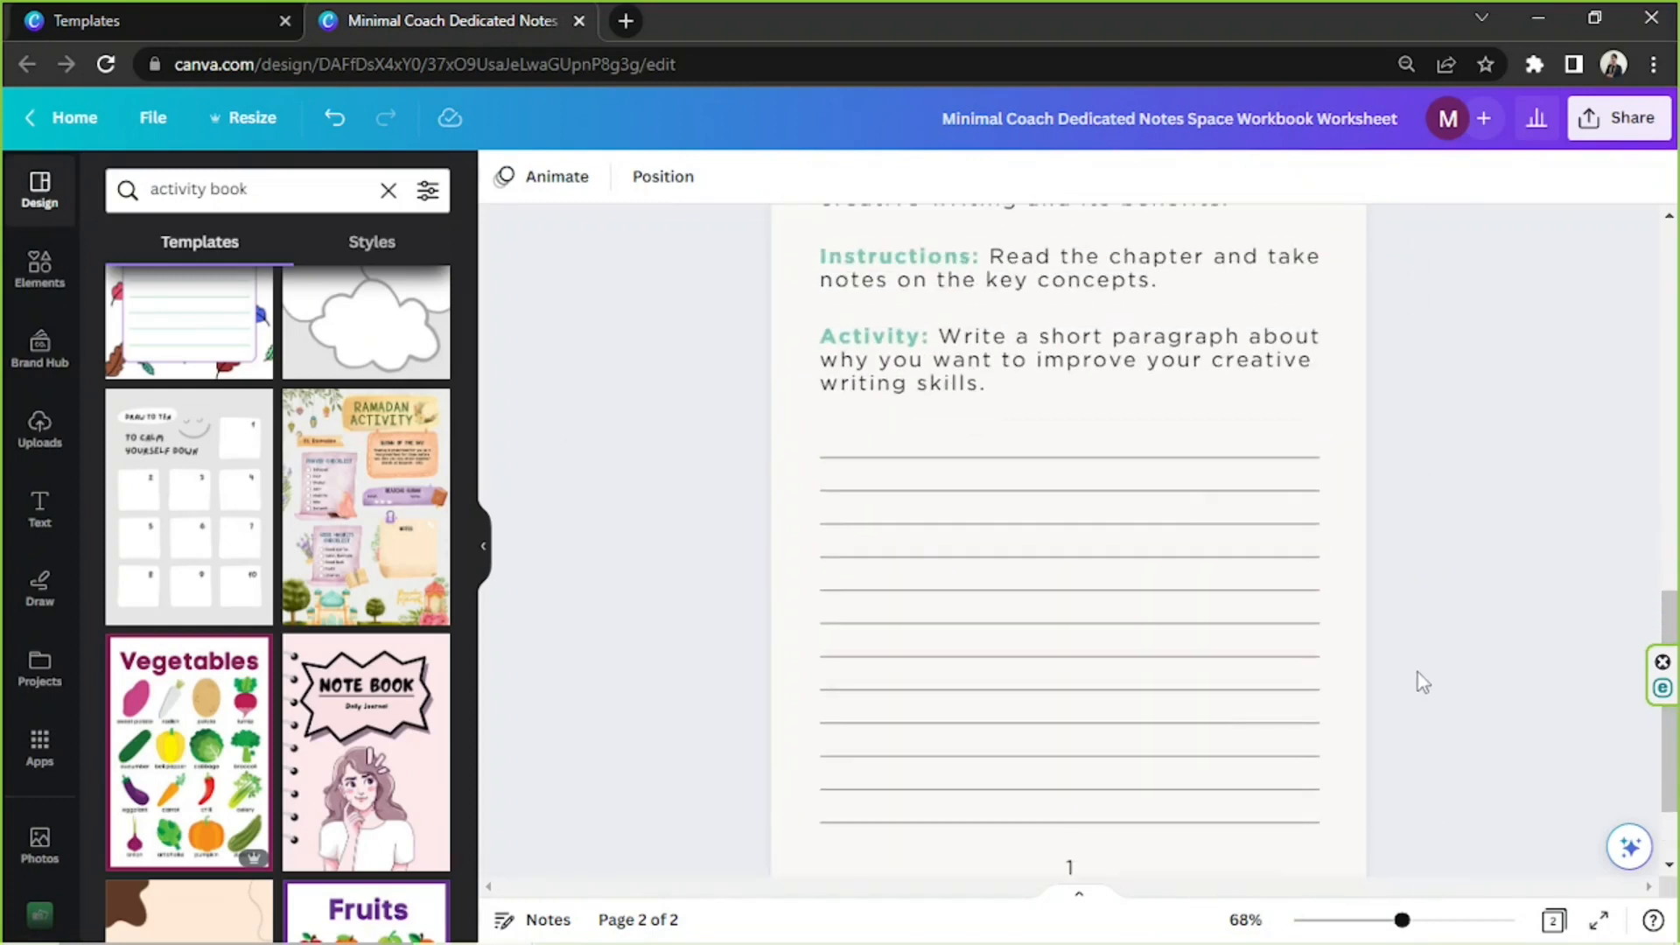
pyautogui.click(1153, 478)
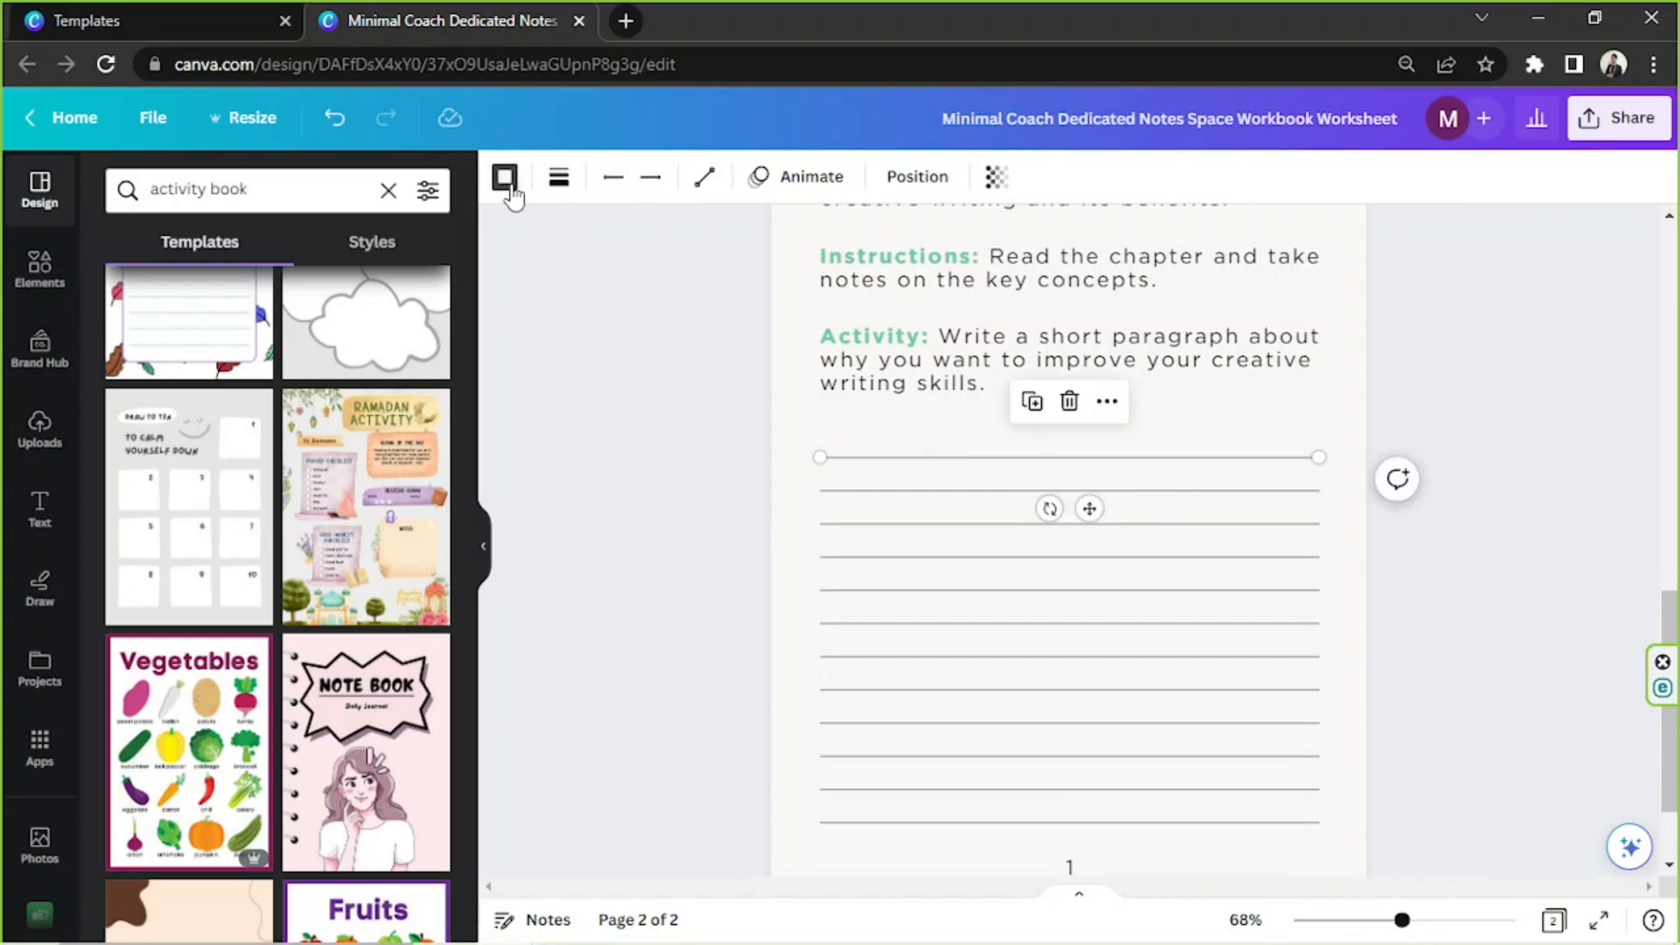
pyautogui.click(505, 177)
pyautogui.click(308, 310)
pyautogui.click(841, 491)
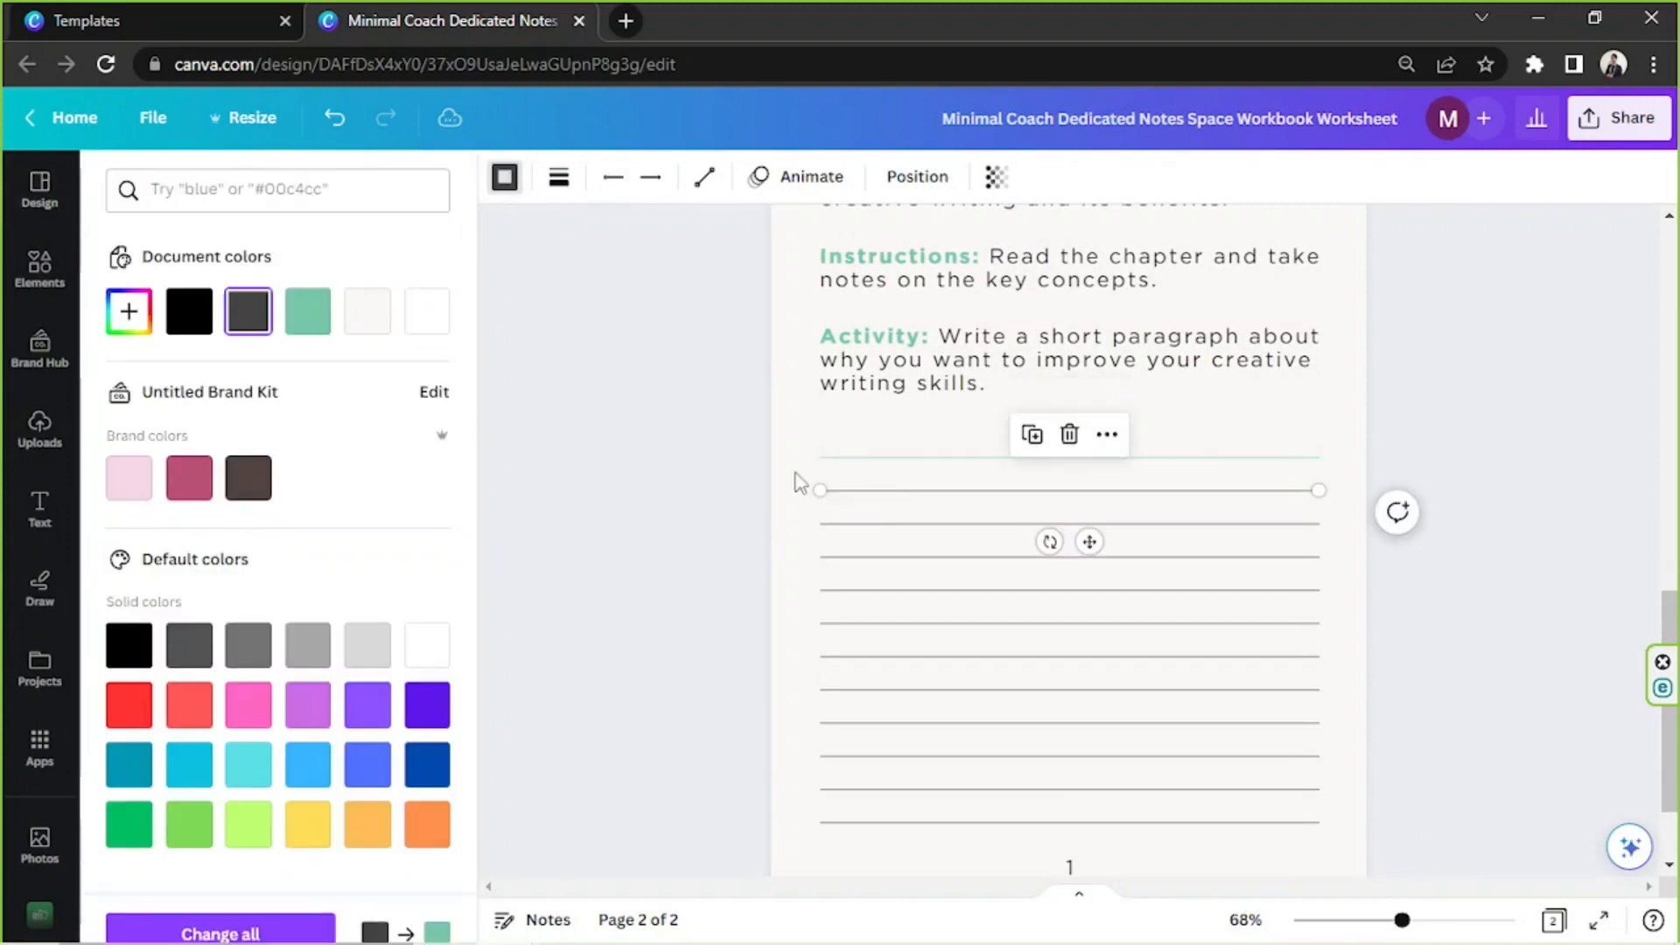
pyautogui.click(308, 310)
pyautogui.click(883, 524)
pyautogui.click(308, 311)
pyautogui.click(867, 558)
pyautogui.click(308, 311)
pyautogui.click(866, 590)
pyautogui.click(302, 313)
pyautogui.click(845, 624)
pyautogui.click(302, 313)
pyautogui.click(844, 657)
pyautogui.click(302, 314)
pyautogui.click(844, 691)
pyautogui.click(302, 313)
pyautogui.click(845, 724)
pyautogui.click(307, 312)
pyautogui.click(845, 822)
pyautogui.click(306, 312)
pyautogui.click(1439, 445)
# Search the elements for "DESIGN" and browse the graphics for a decoration that suits the Chapter 1 page
pyautogui.scroll(-1, 1439, 445)
pyautogui.scroll(3, 1262, 737)
pyautogui.scroll(-1, 1262, 737)
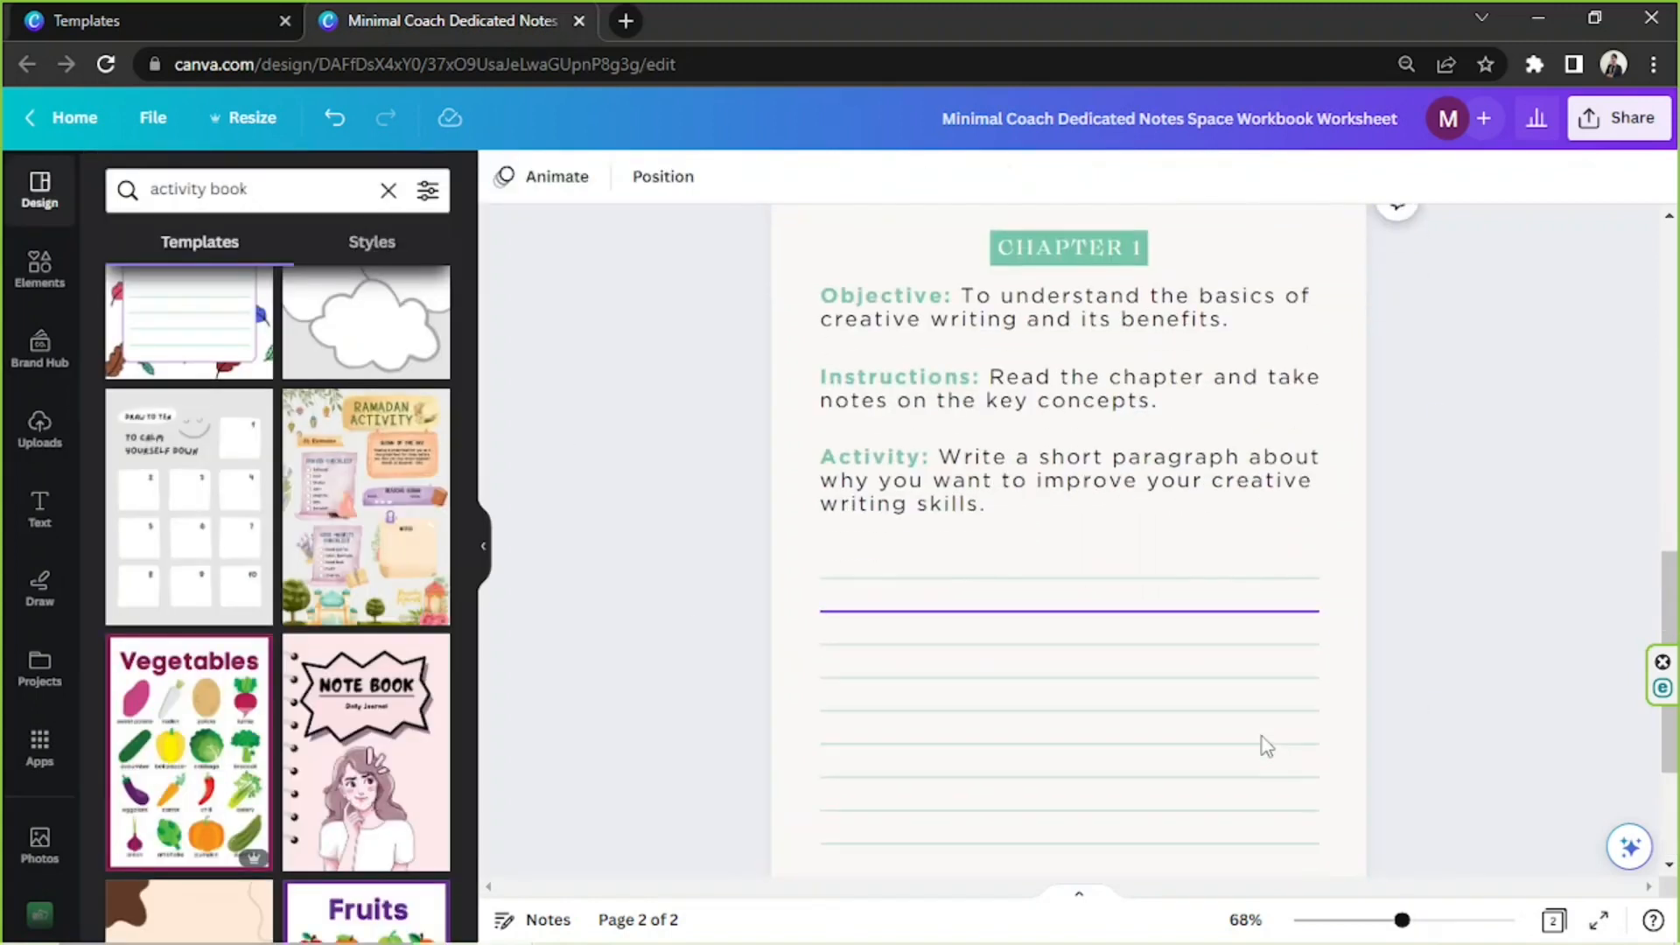
pyautogui.moveTo(1402, 921); pyautogui.dragTo(1376, 921)
pyautogui.scroll(-1, 1377, 739)
pyautogui.scroll(2, 1382, 744)
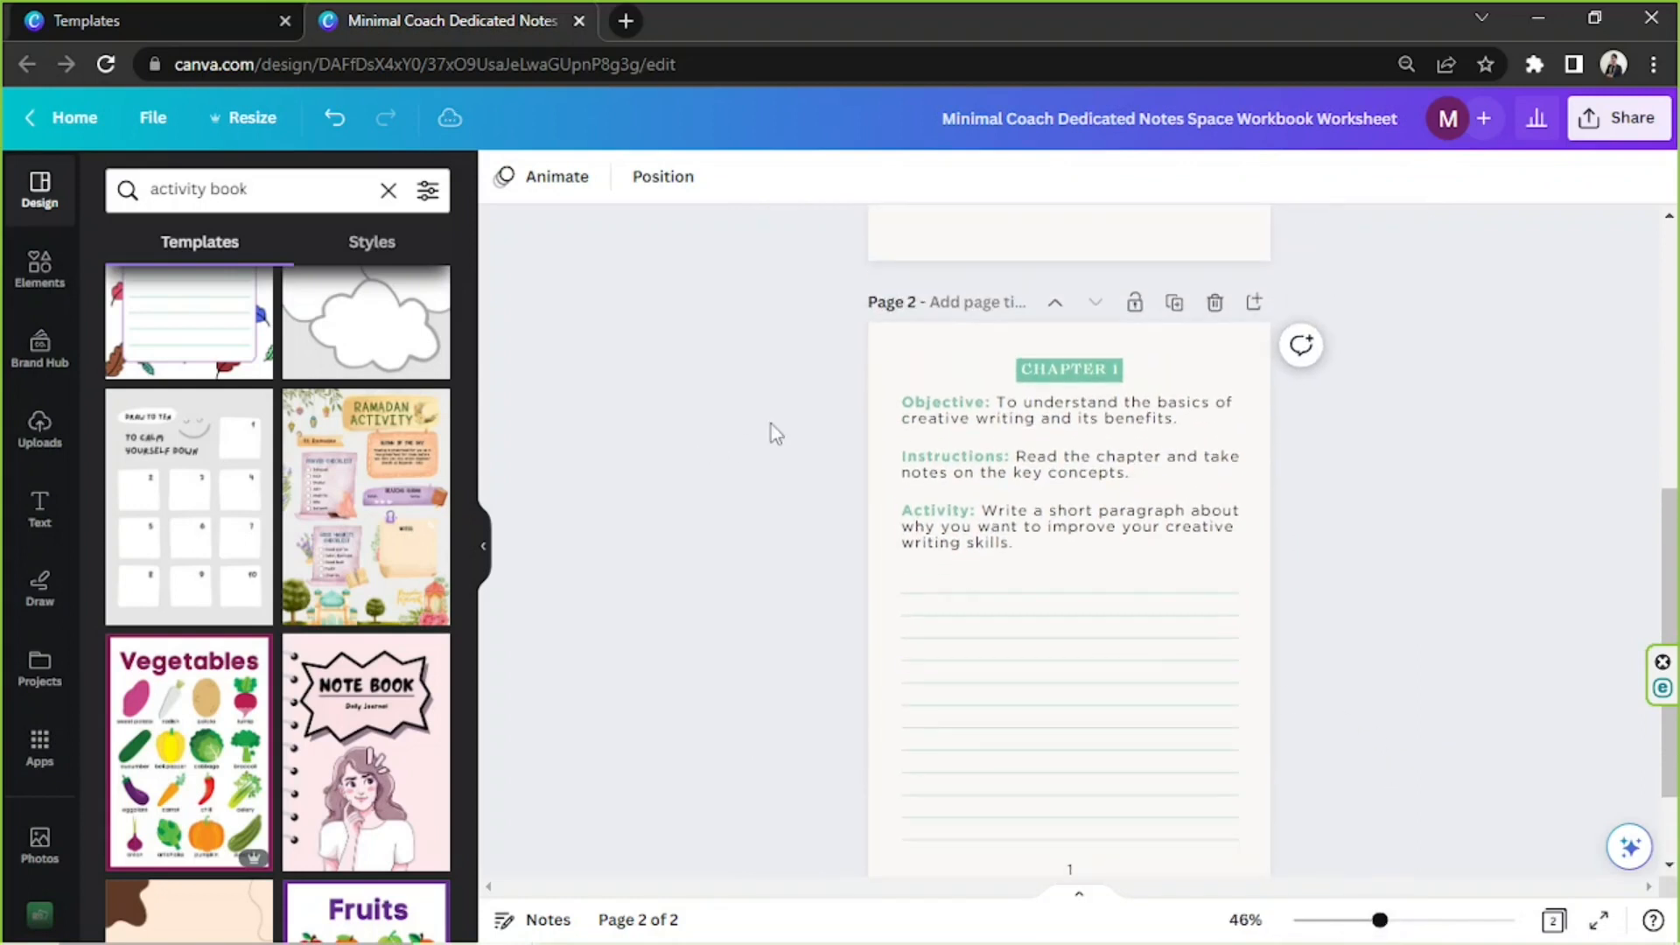
pyautogui.click(20, 283)
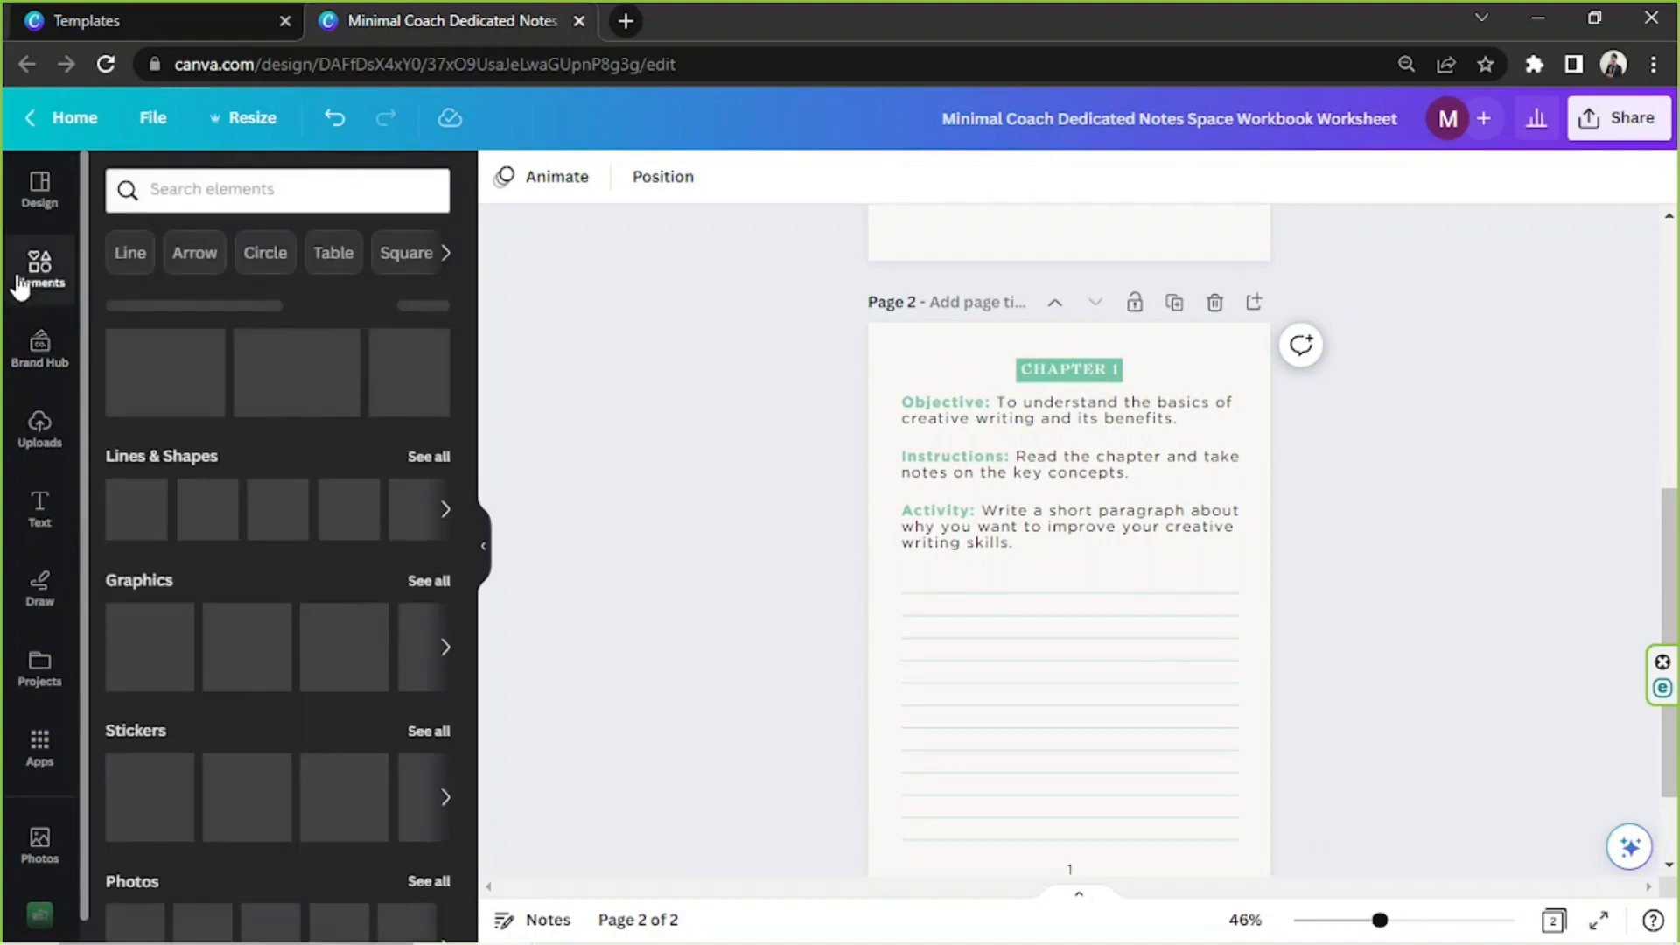
pyautogui.click(214, 191)
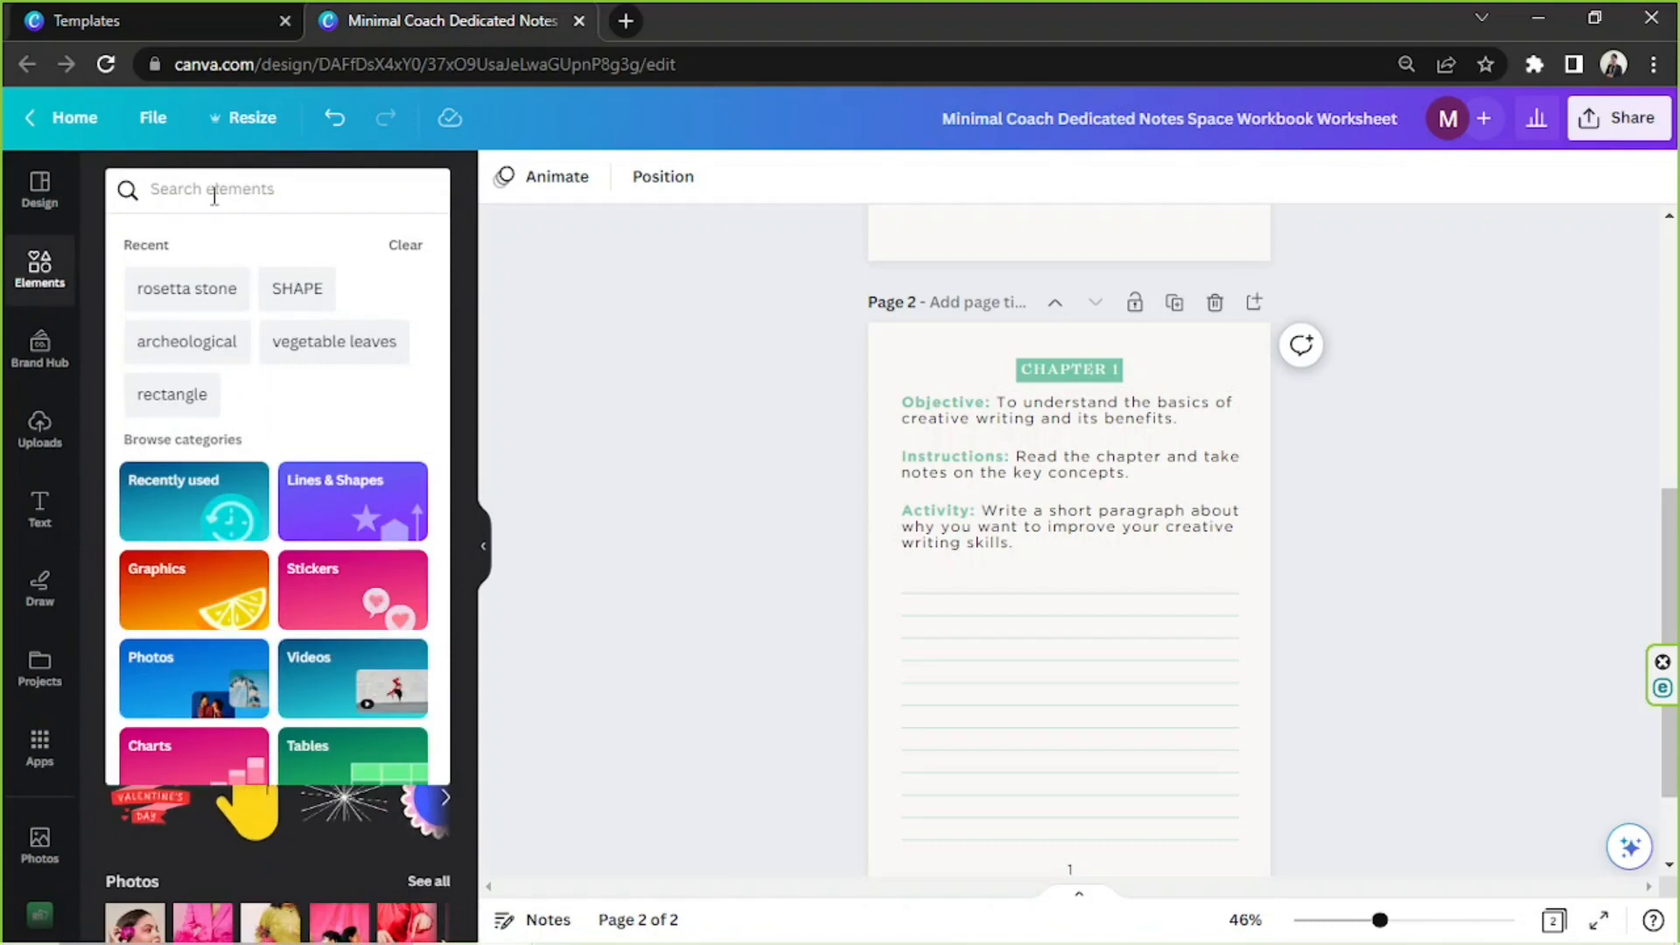
pyautogui.write('DESIGN')
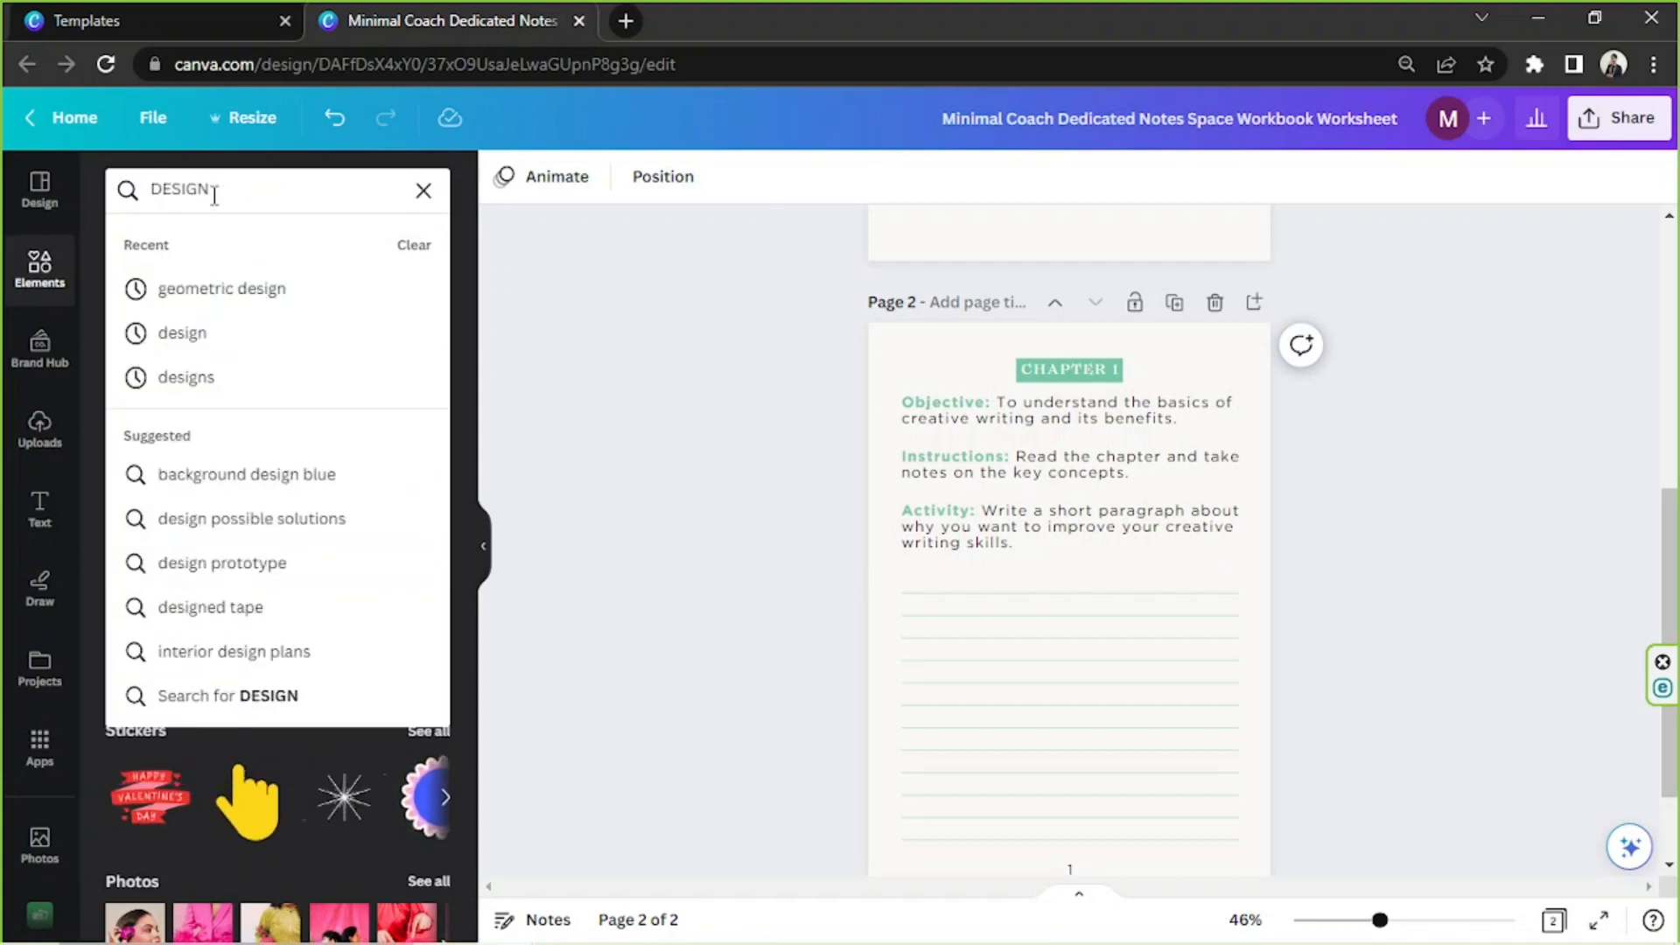
pyautogui.press('Return')
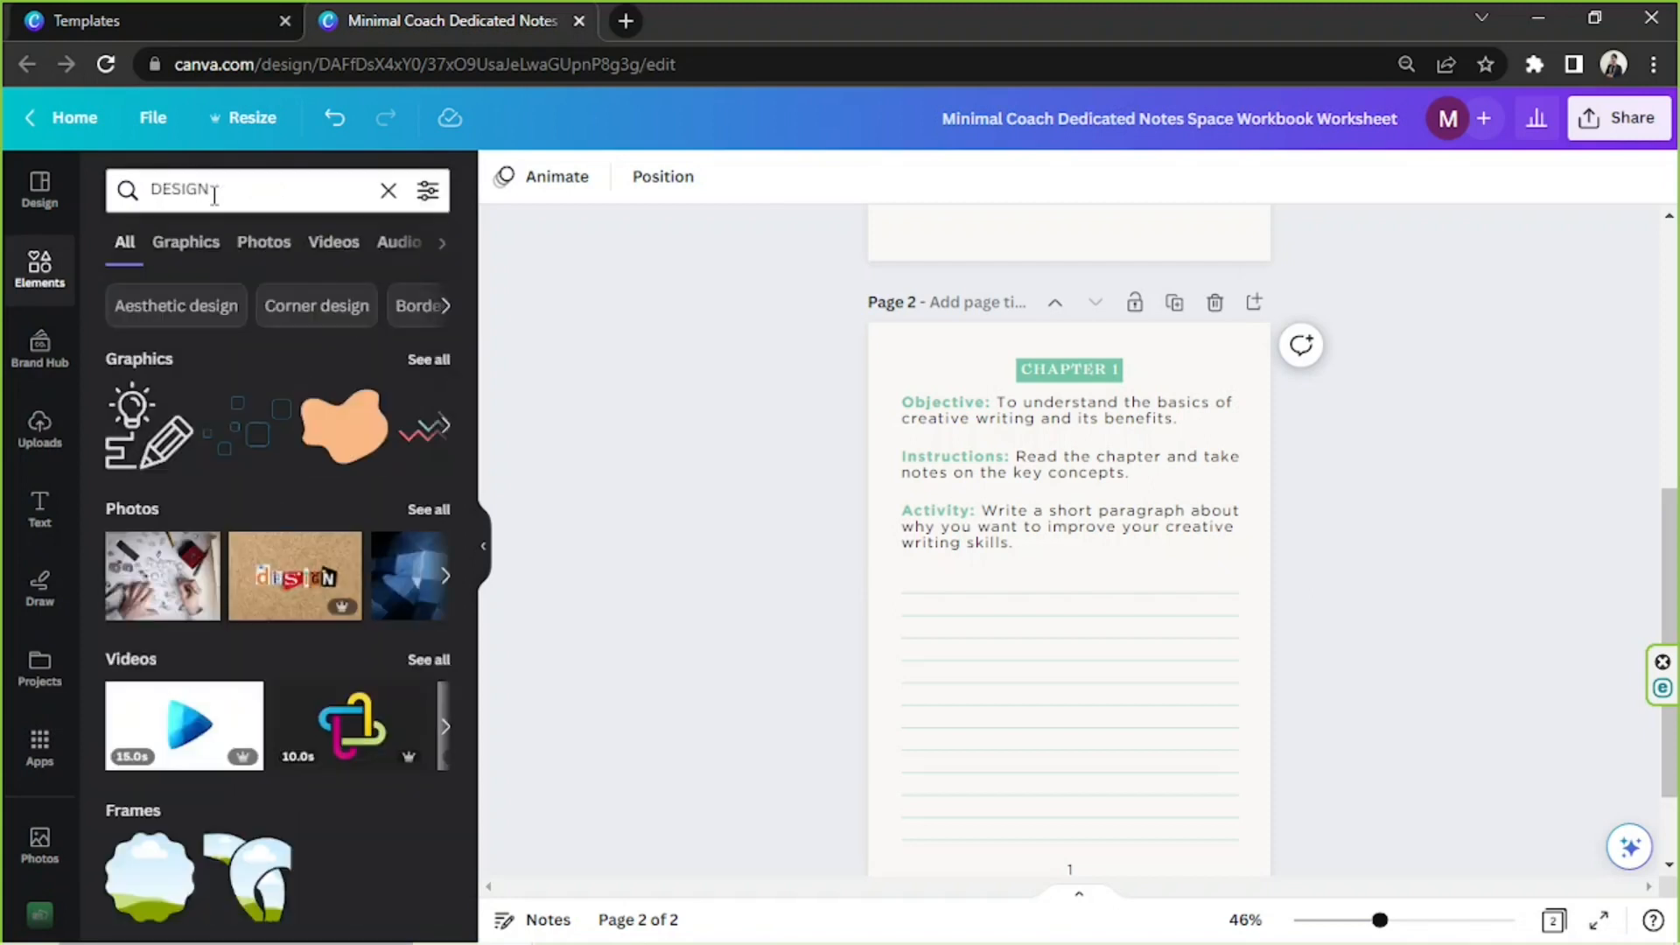
pyautogui.click(196, 243)
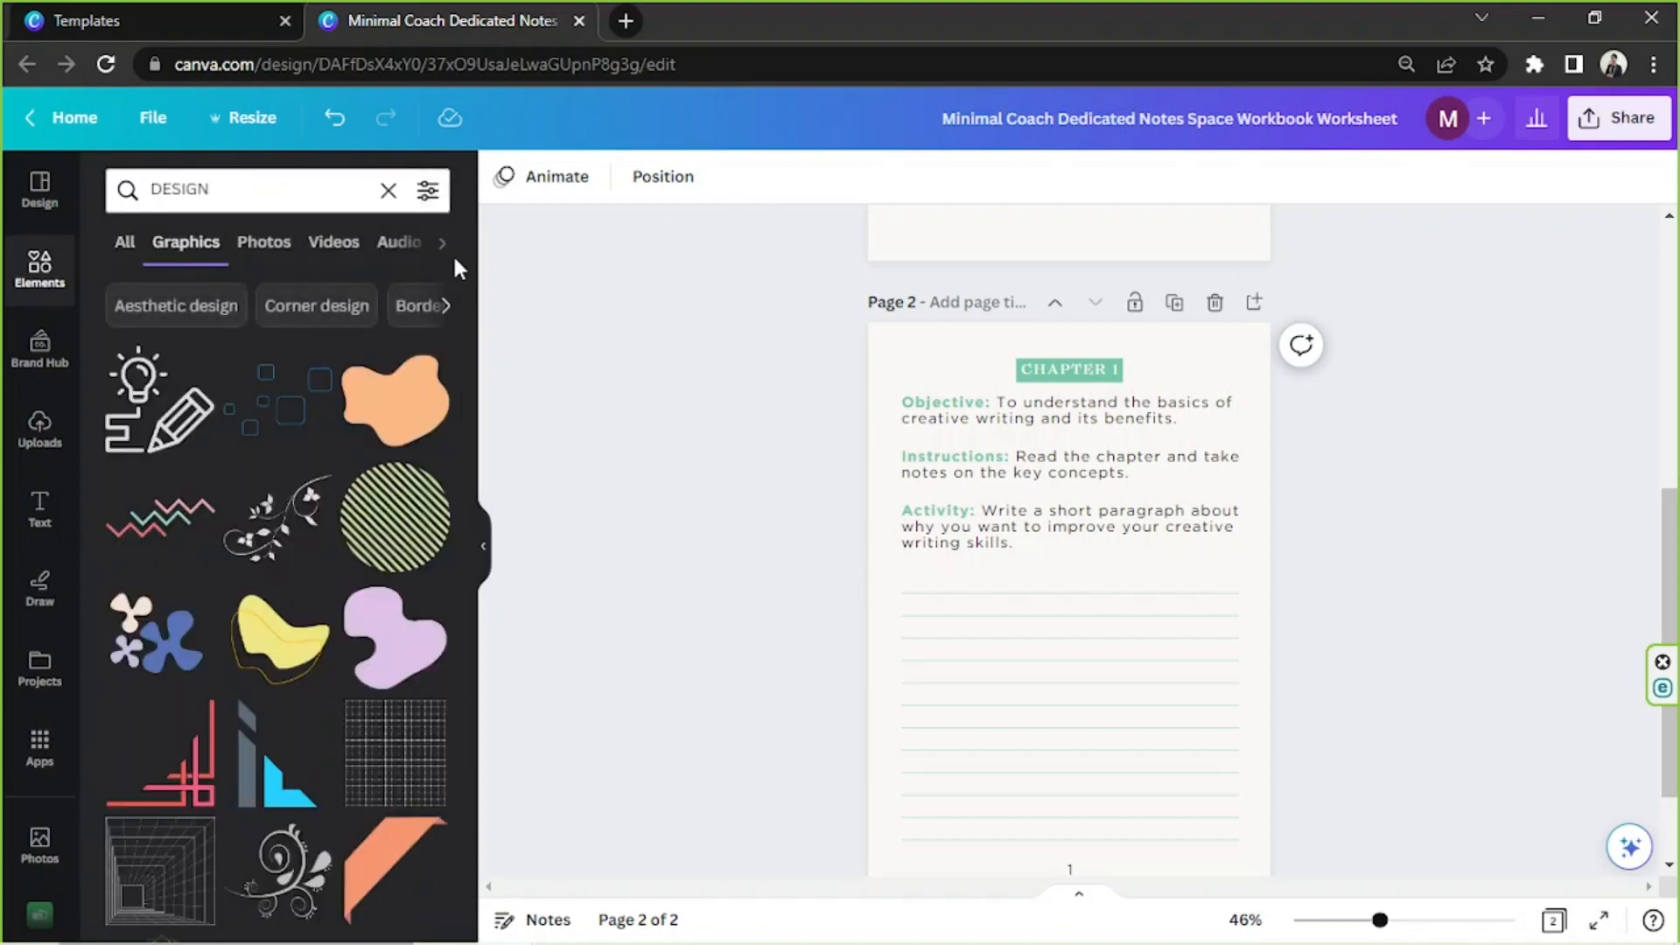
pyautogui.scroll(-3, 352, 535)
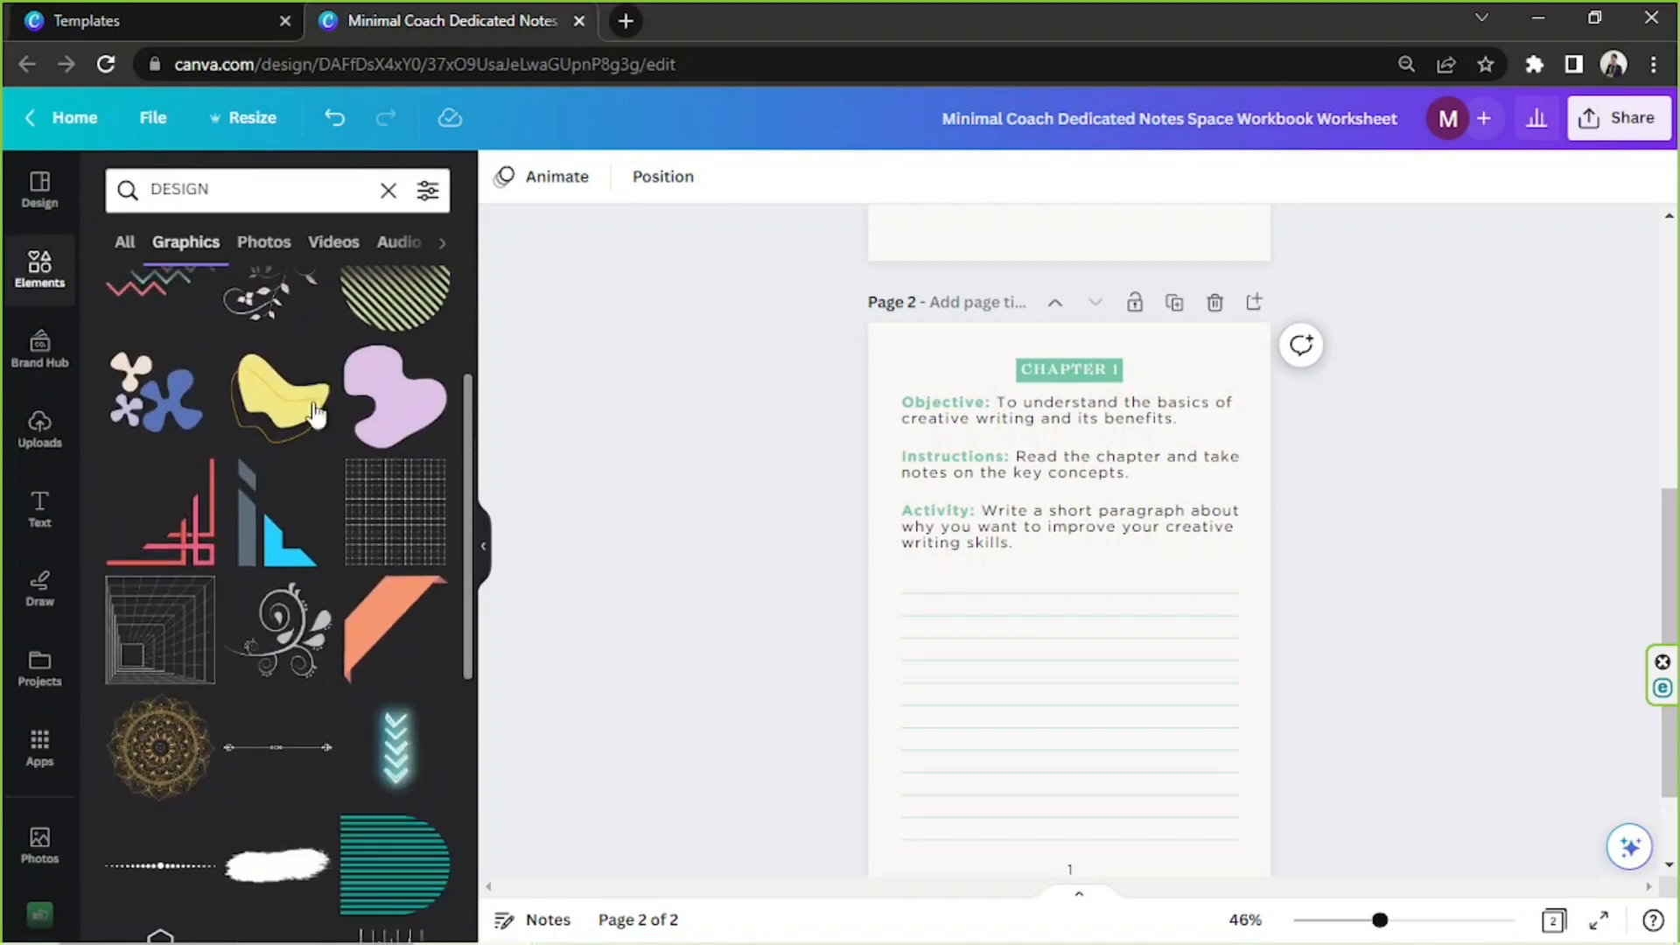
pyautogui.scroll(-6, 334, 500)
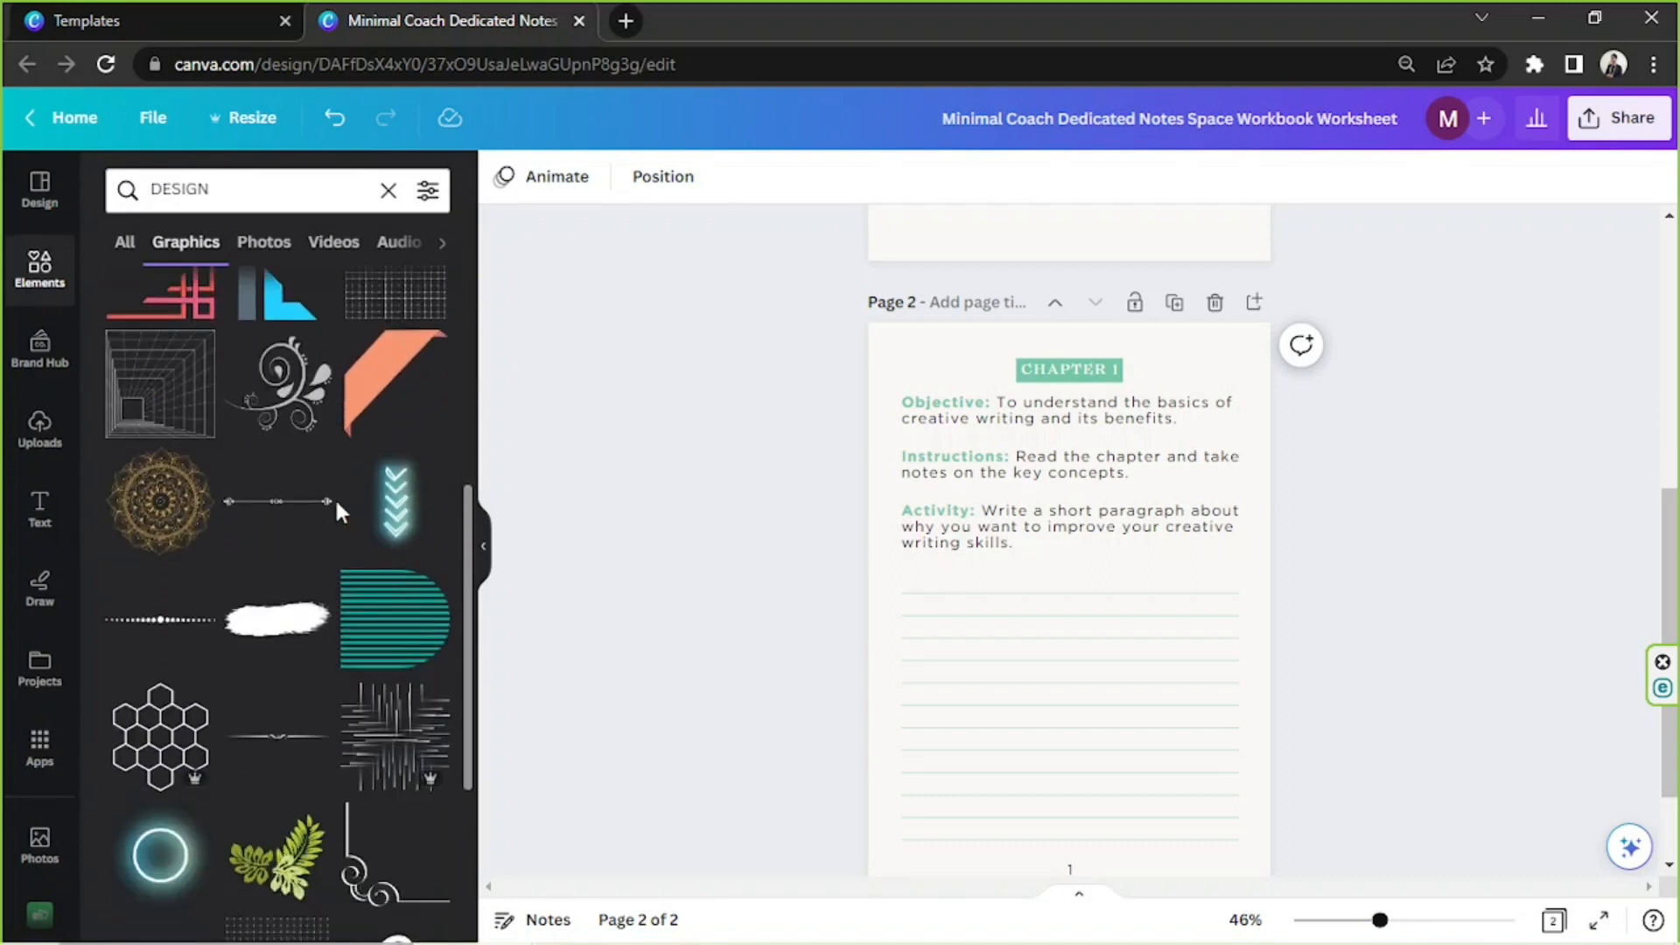
pyautogui.scroll(-4, 333, 498)
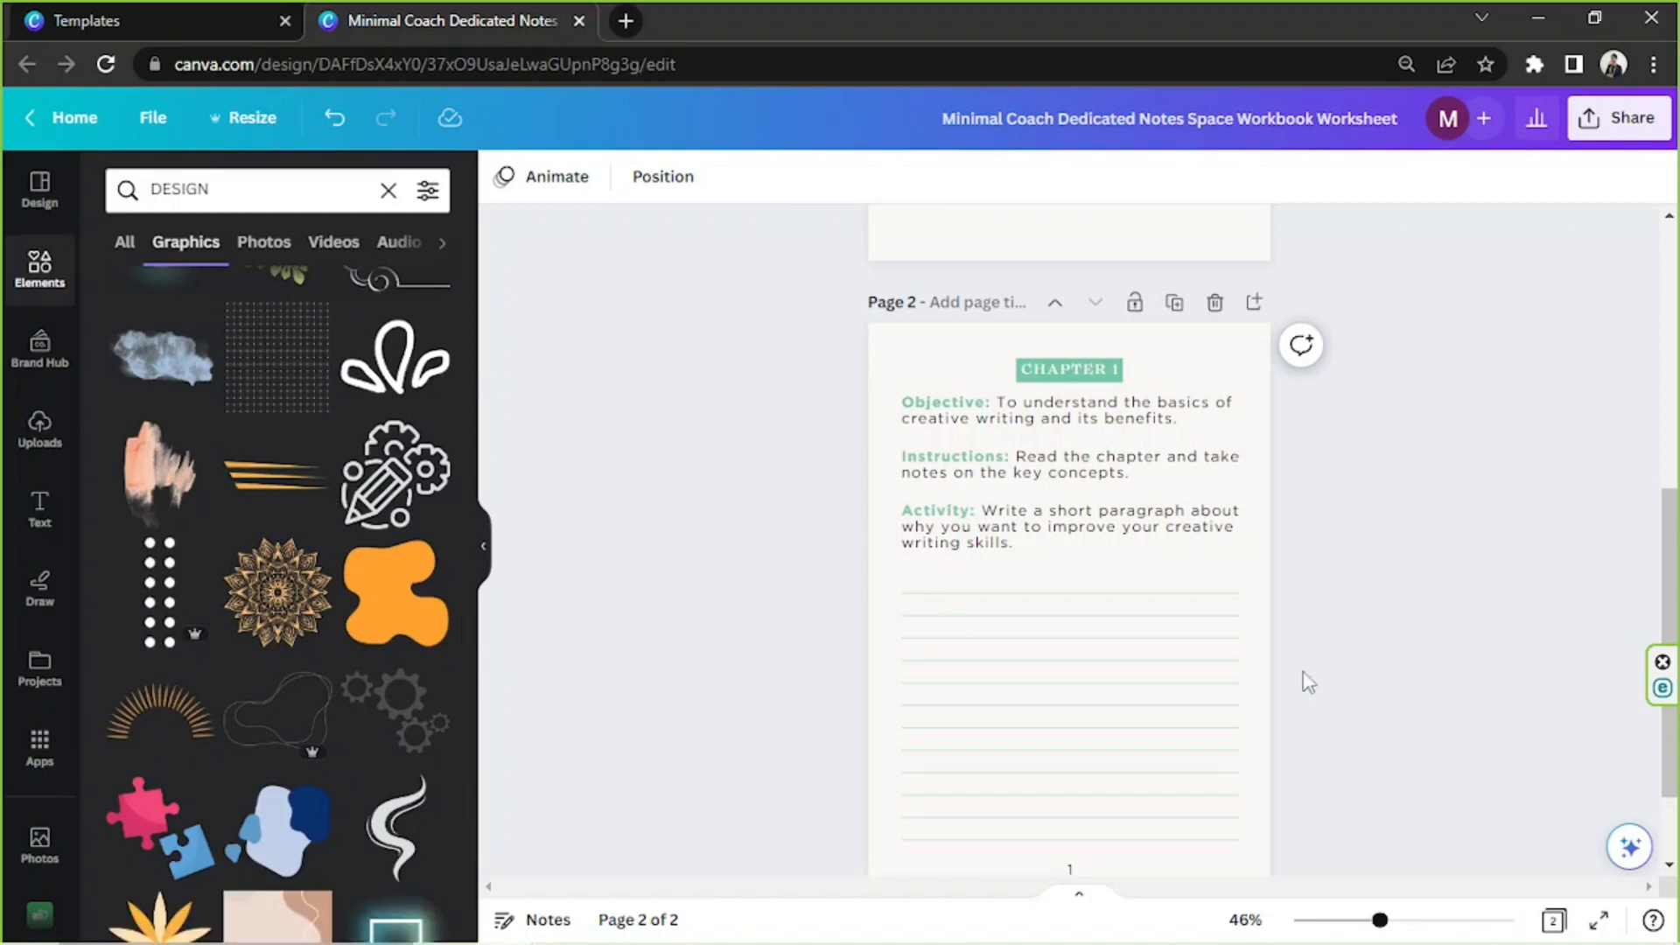
pyautogui.scroll(-2, 945, 372)
pyautogui.scroll(-6, 188, 499)
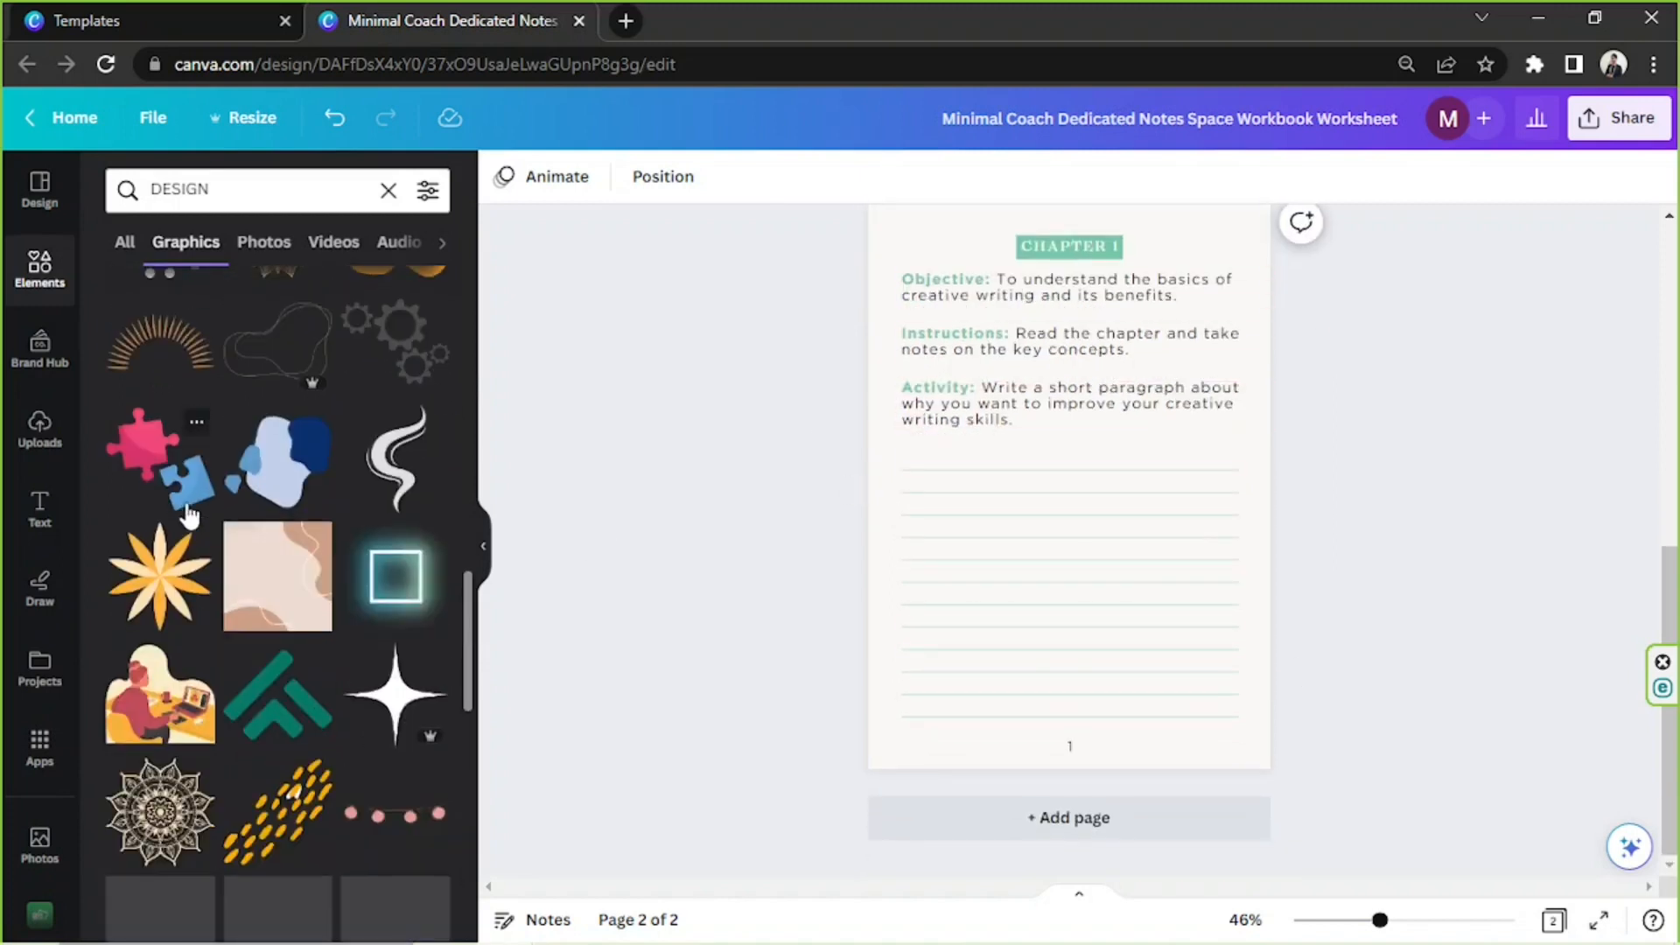
pyautogui.scroll(-3, 194, 500)
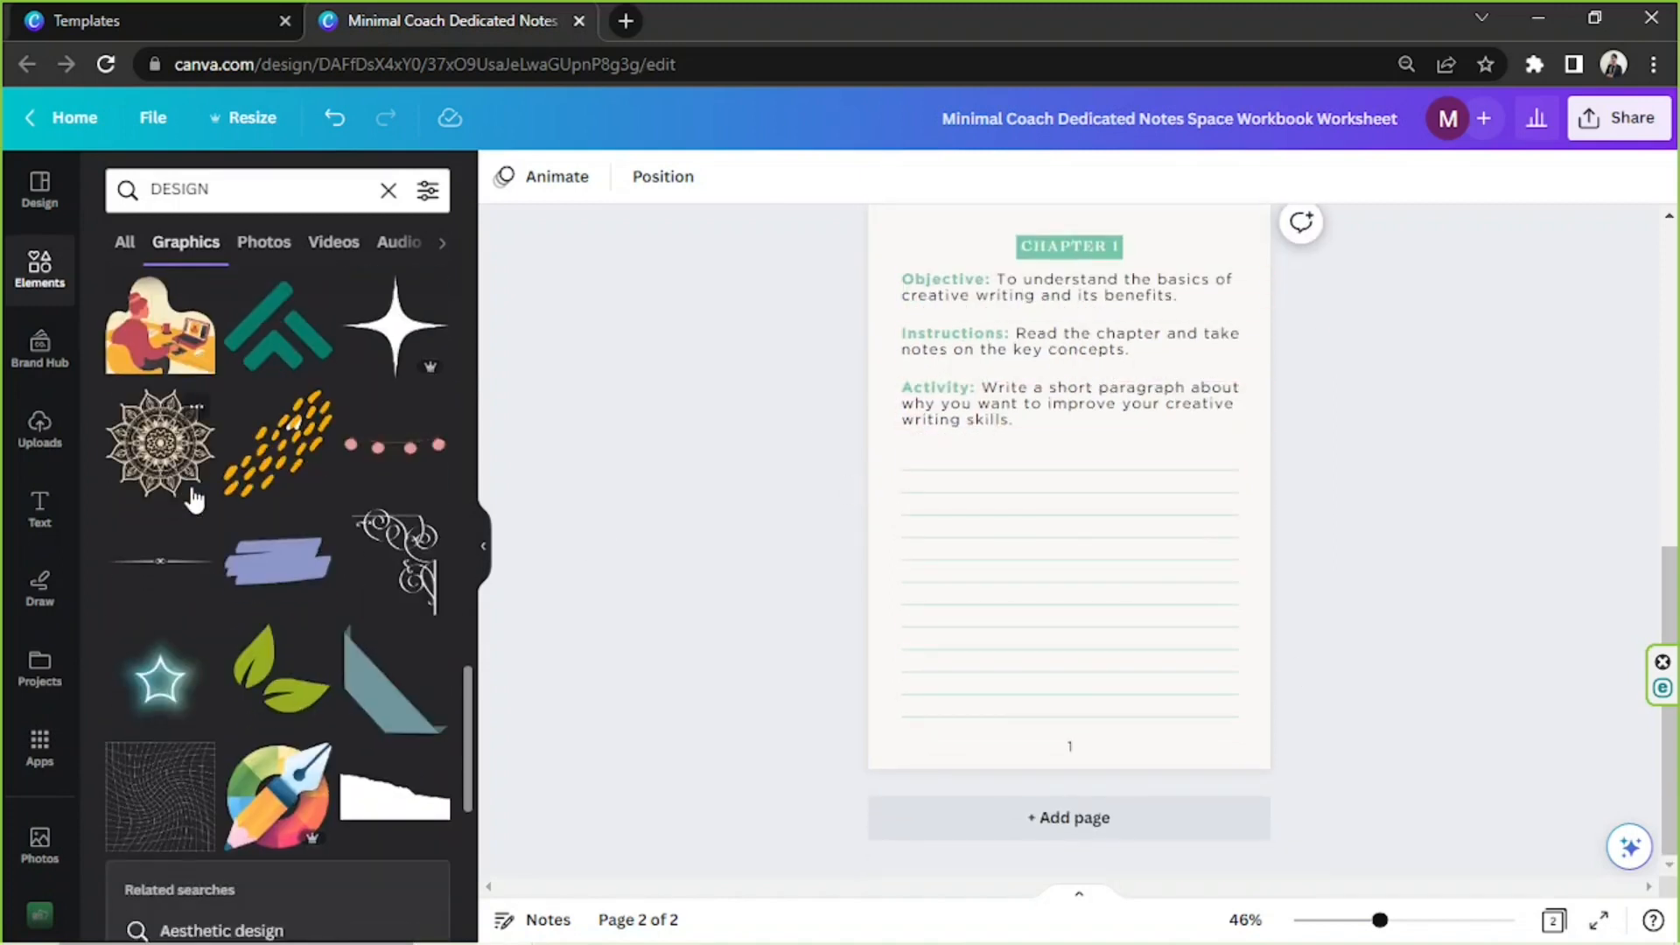
pyautogui.scroll(-10, 194, 499)
pyautogui.scroll(-1, 194, 499)
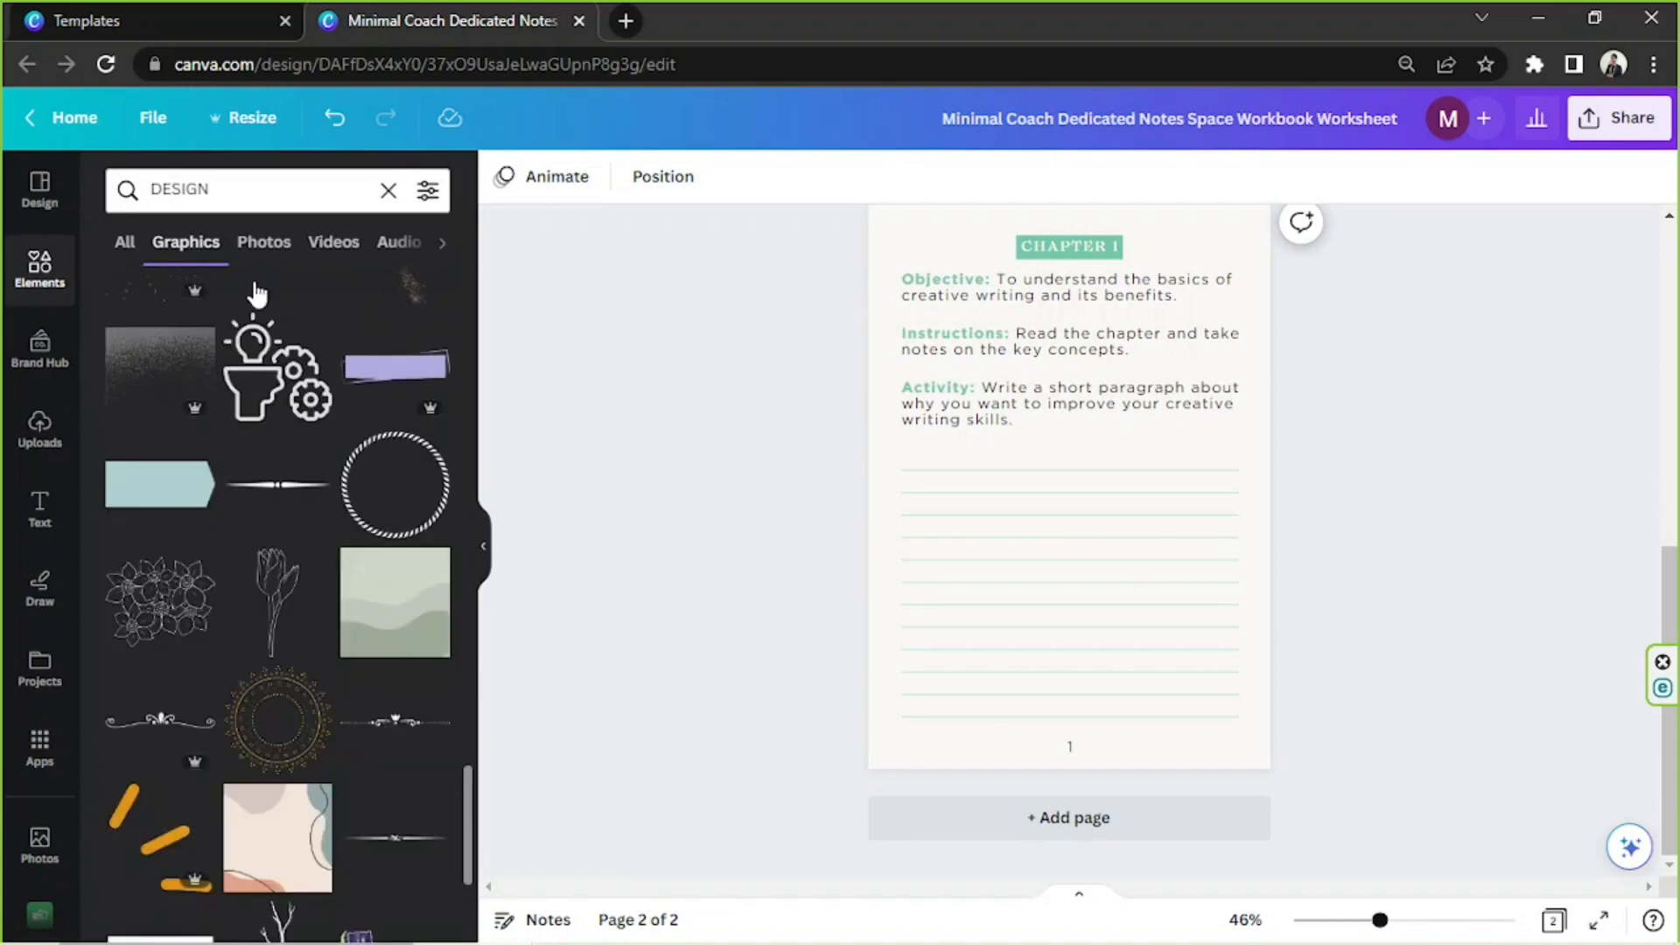
# Search the graphics for "LEAVES" and add the wide, low row of green tropical leaves to page 2
pyautogui.click(250, 193)
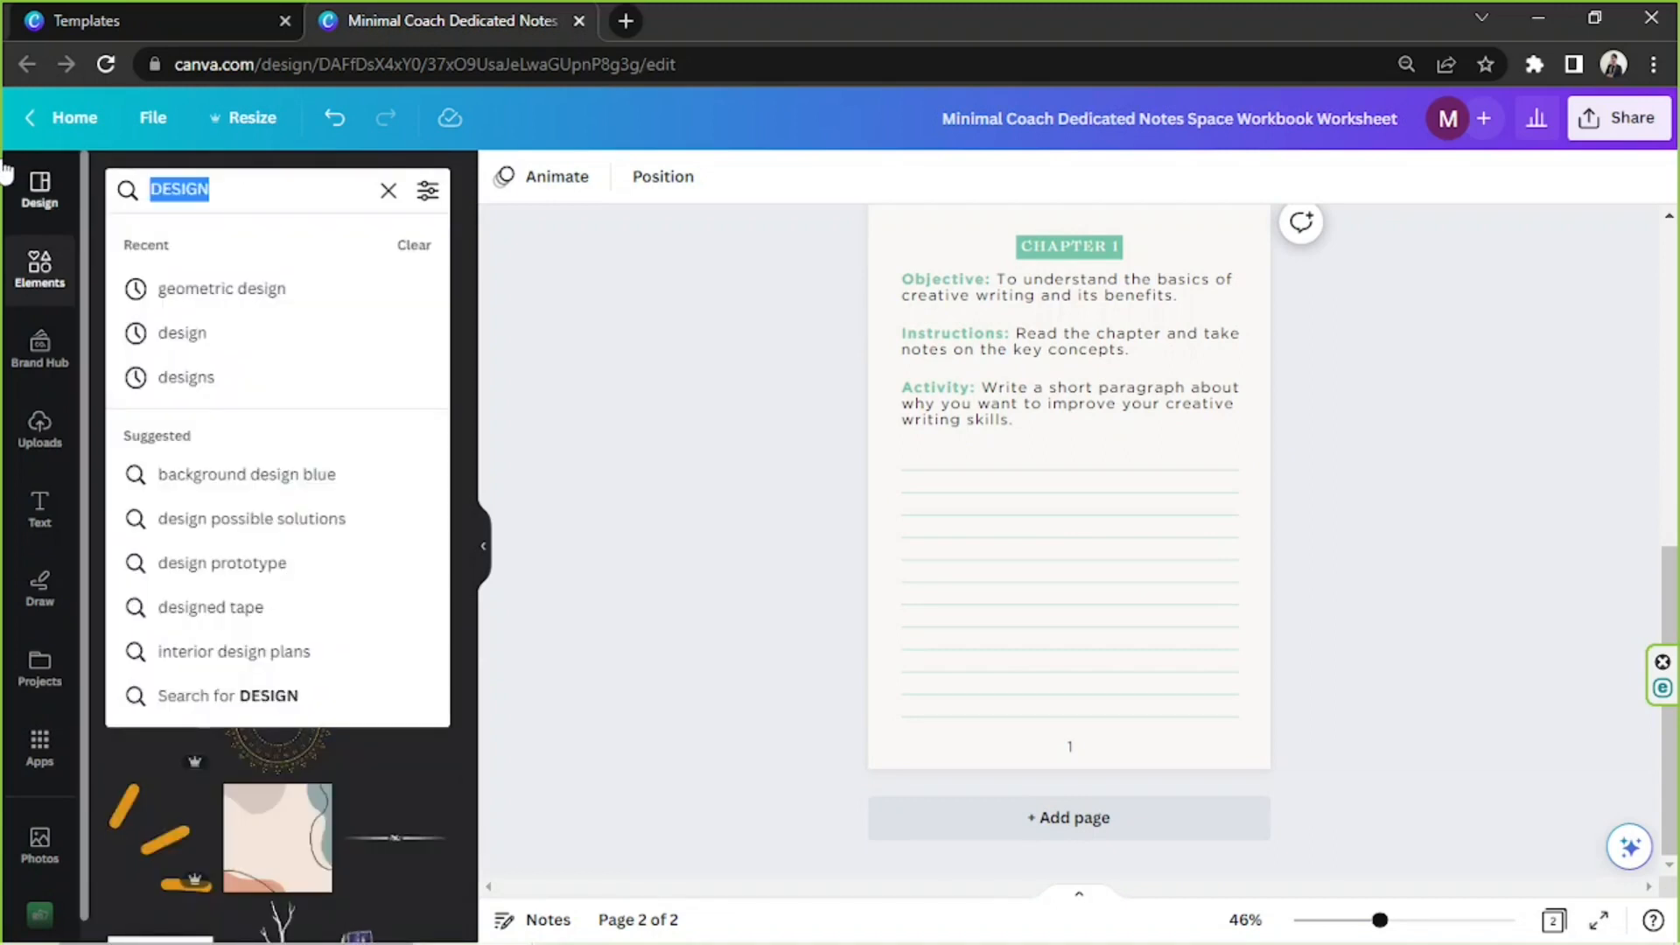
pyautogui.write('LEAVES')
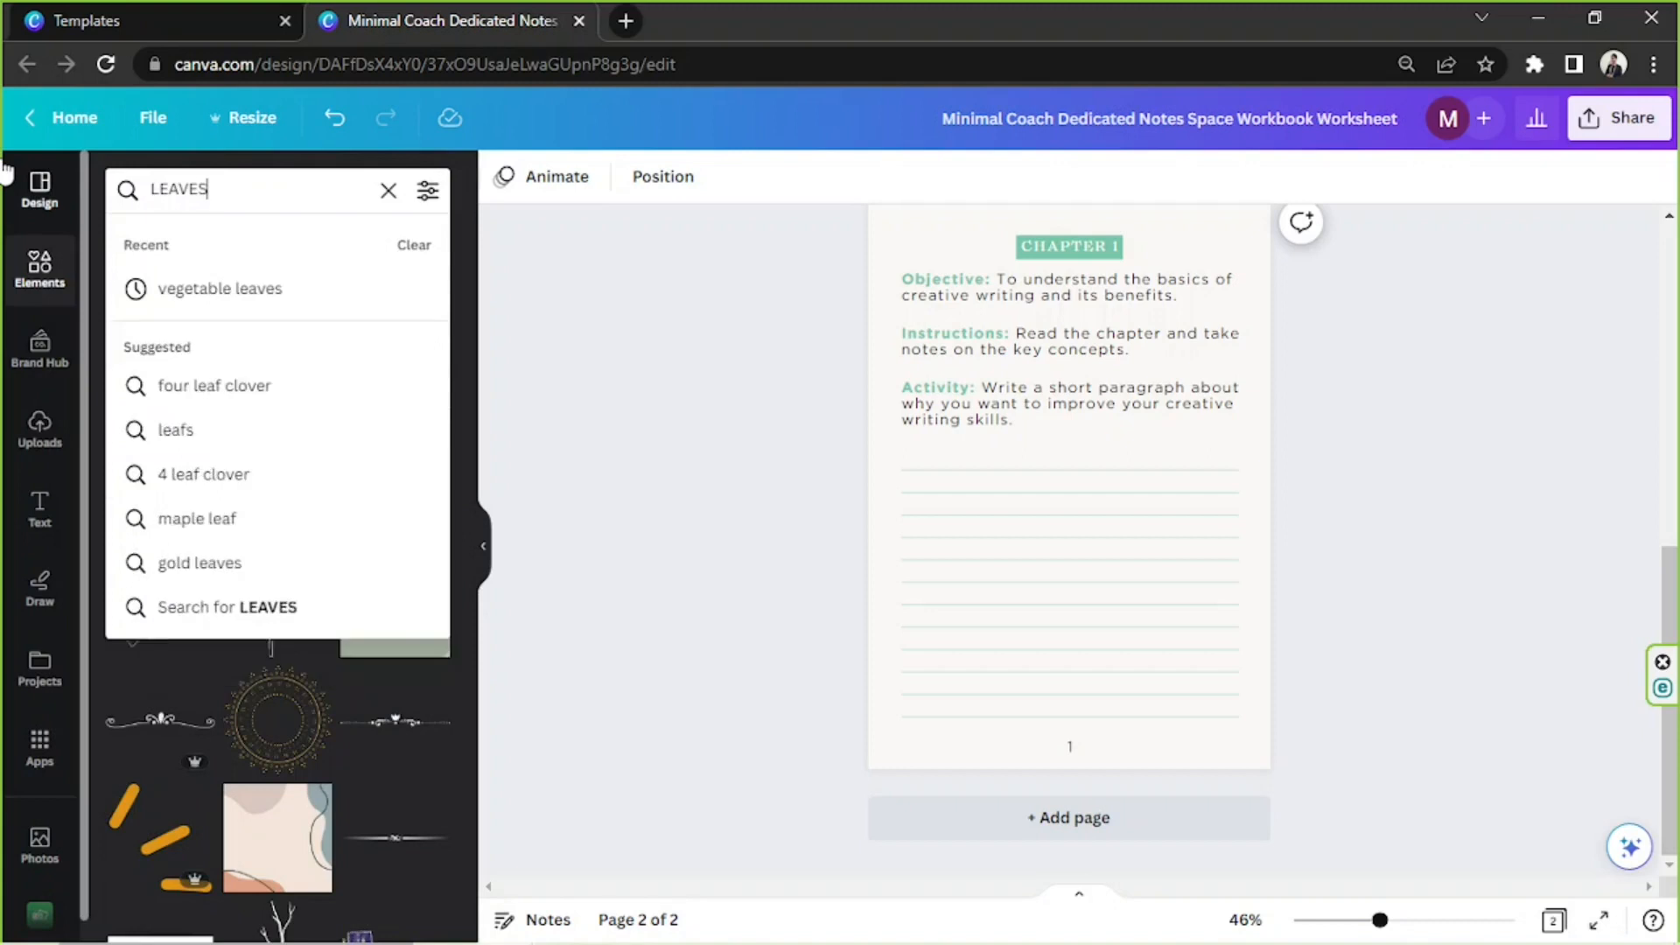
pyautogui.press('Return')
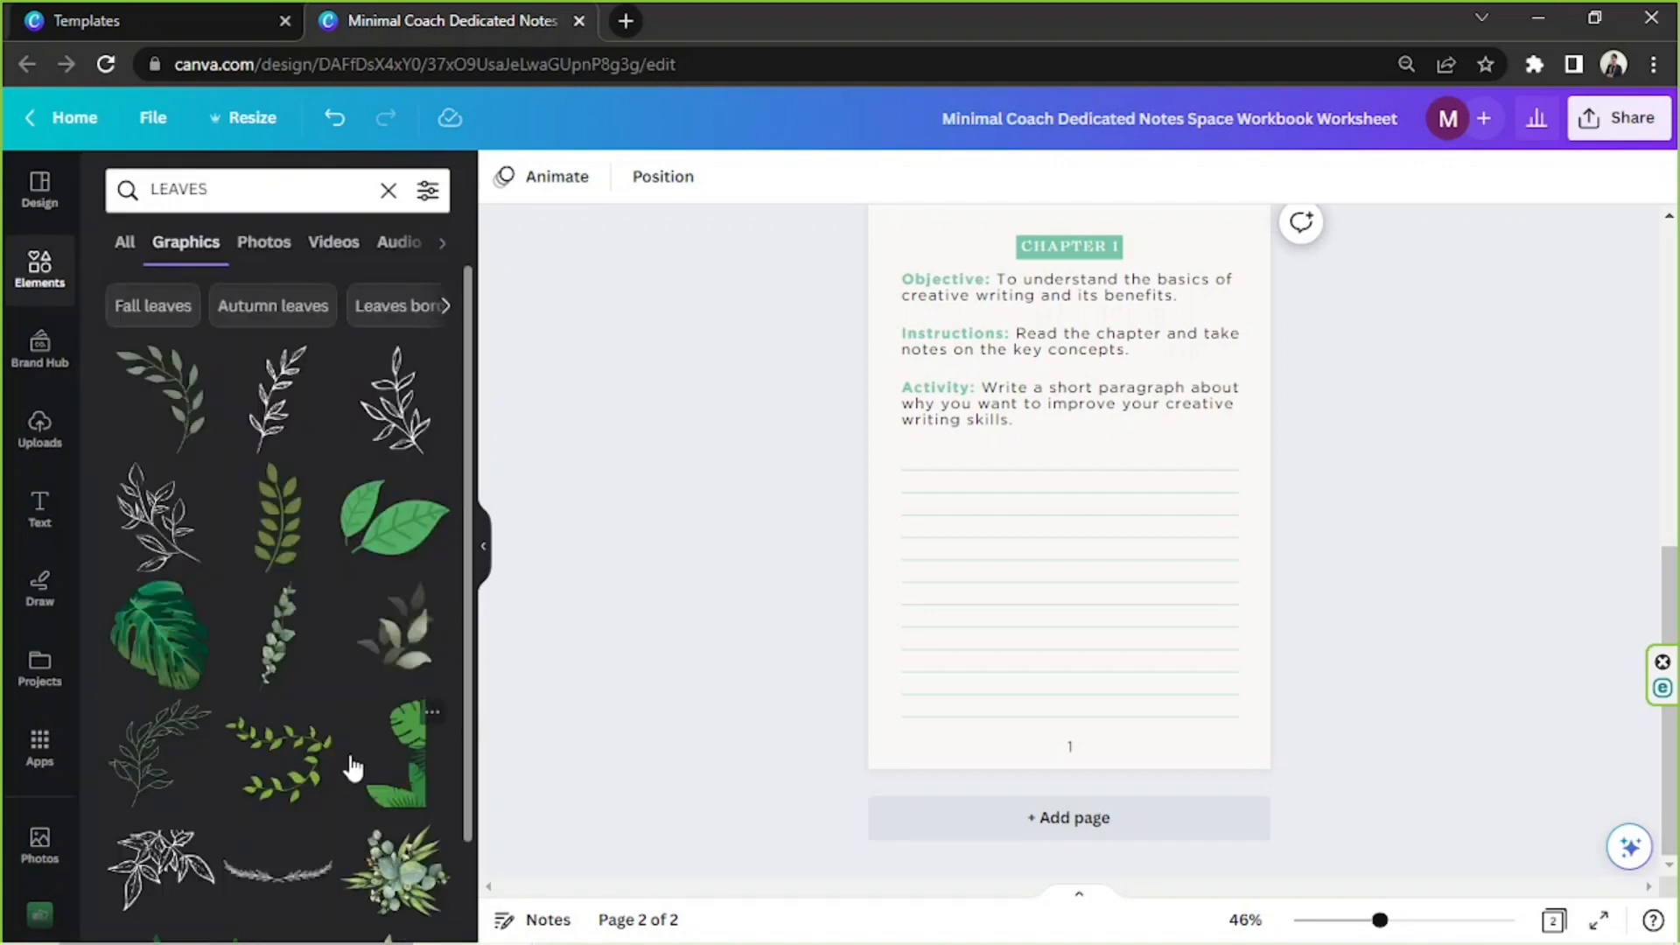
pyautogui.scroll(-2, 340, 726)
pyautogui.scroll(-3, 340, 719)
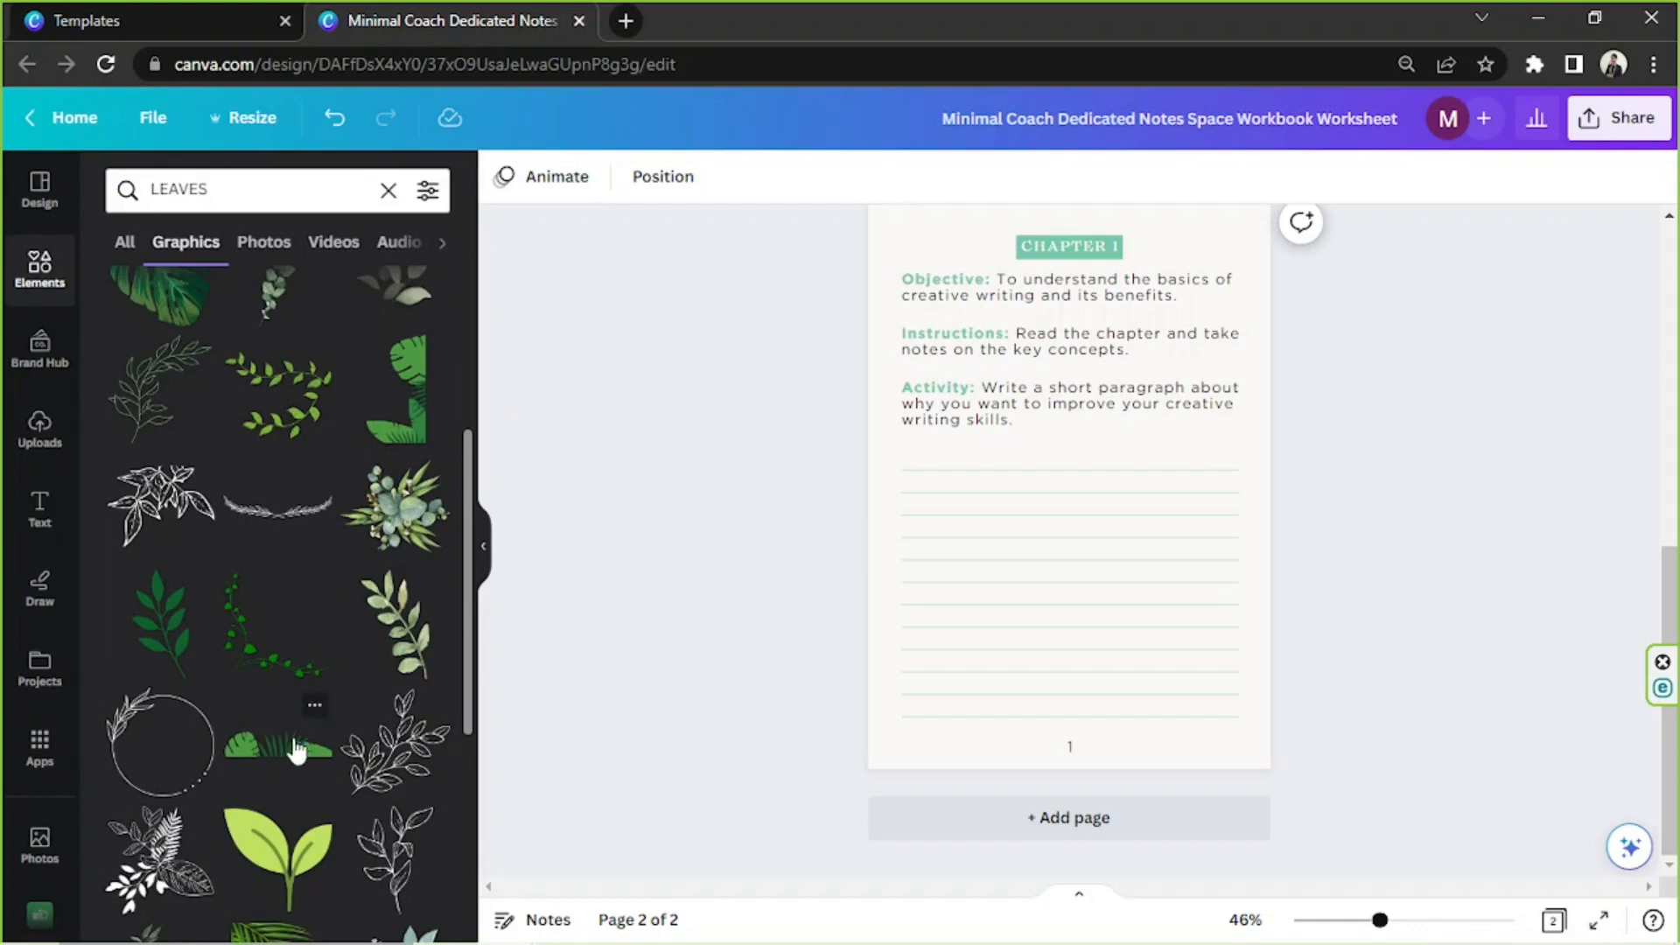
pyautogui.click(296, 750)
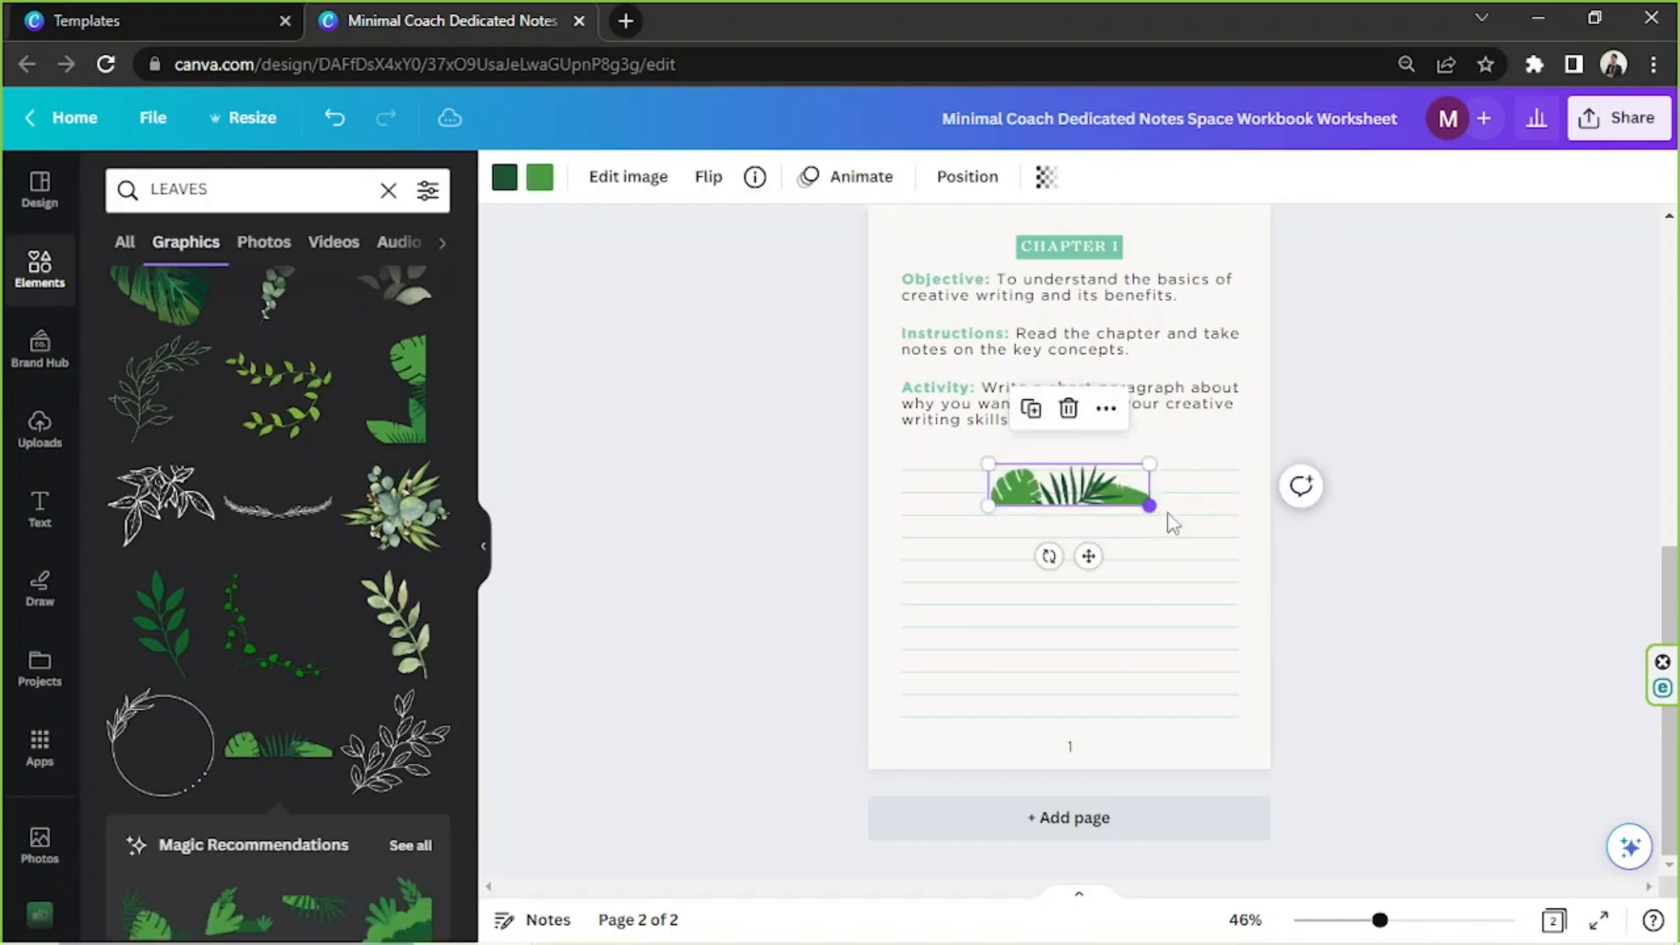
# Enlarge the tropical leaves graphic to about 245 × 63 mm and place it across the bottom edge of page 2
pyautogui.moveTo(1149, 506); pyautogui.dragTo(1269, 589)
pyautogui.moveTo(1218, 525); pyautogui.dragTo(1324, 818)
pyautogui.moveTo(1286, 761); pyautogui.dragTo(1285, 730)
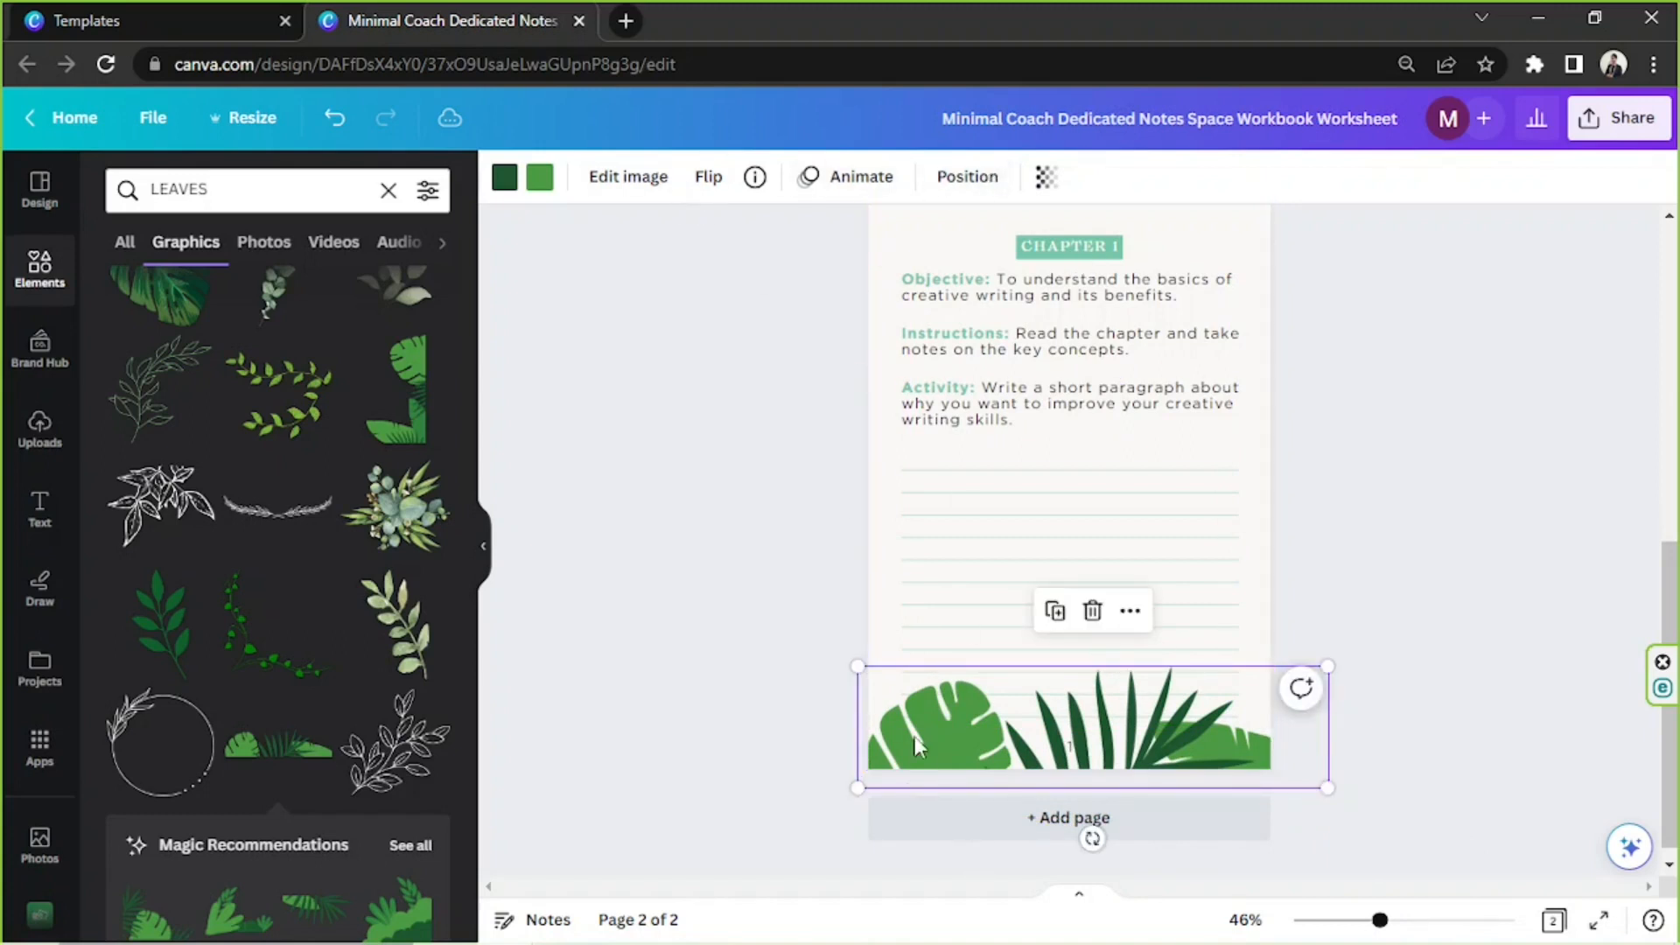
# Send the tropical leaves graphic to the back, behind the writing lines, and set its transparency to 10
pyautogui.click(967, 176)
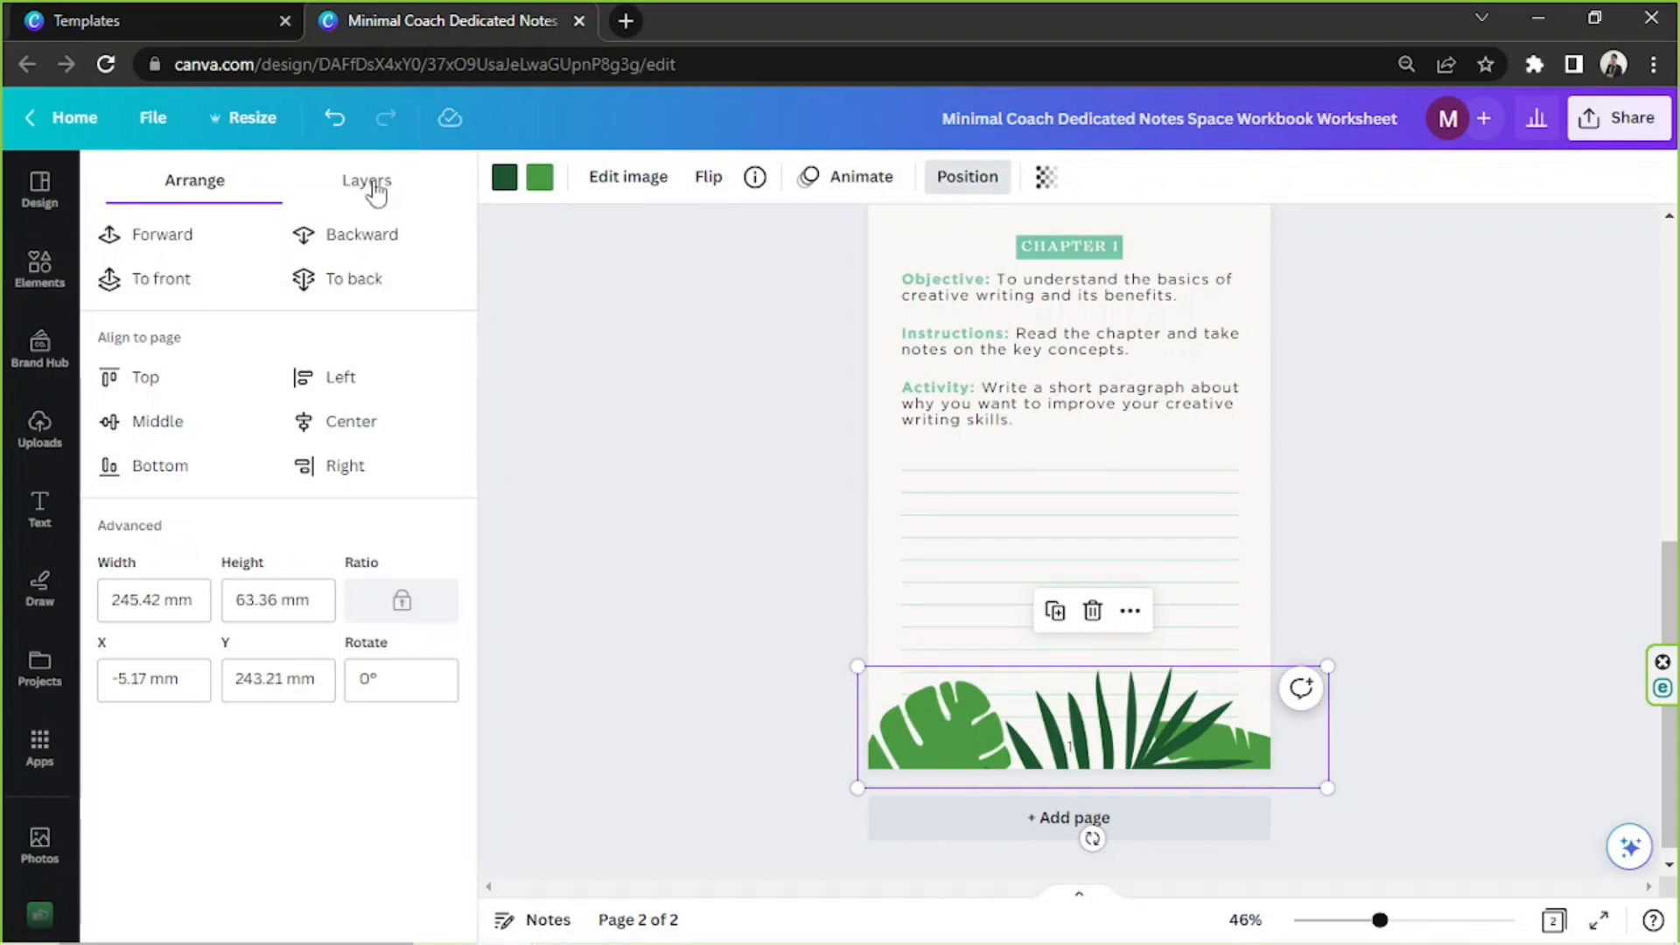
pyautogui.click(347, 284)
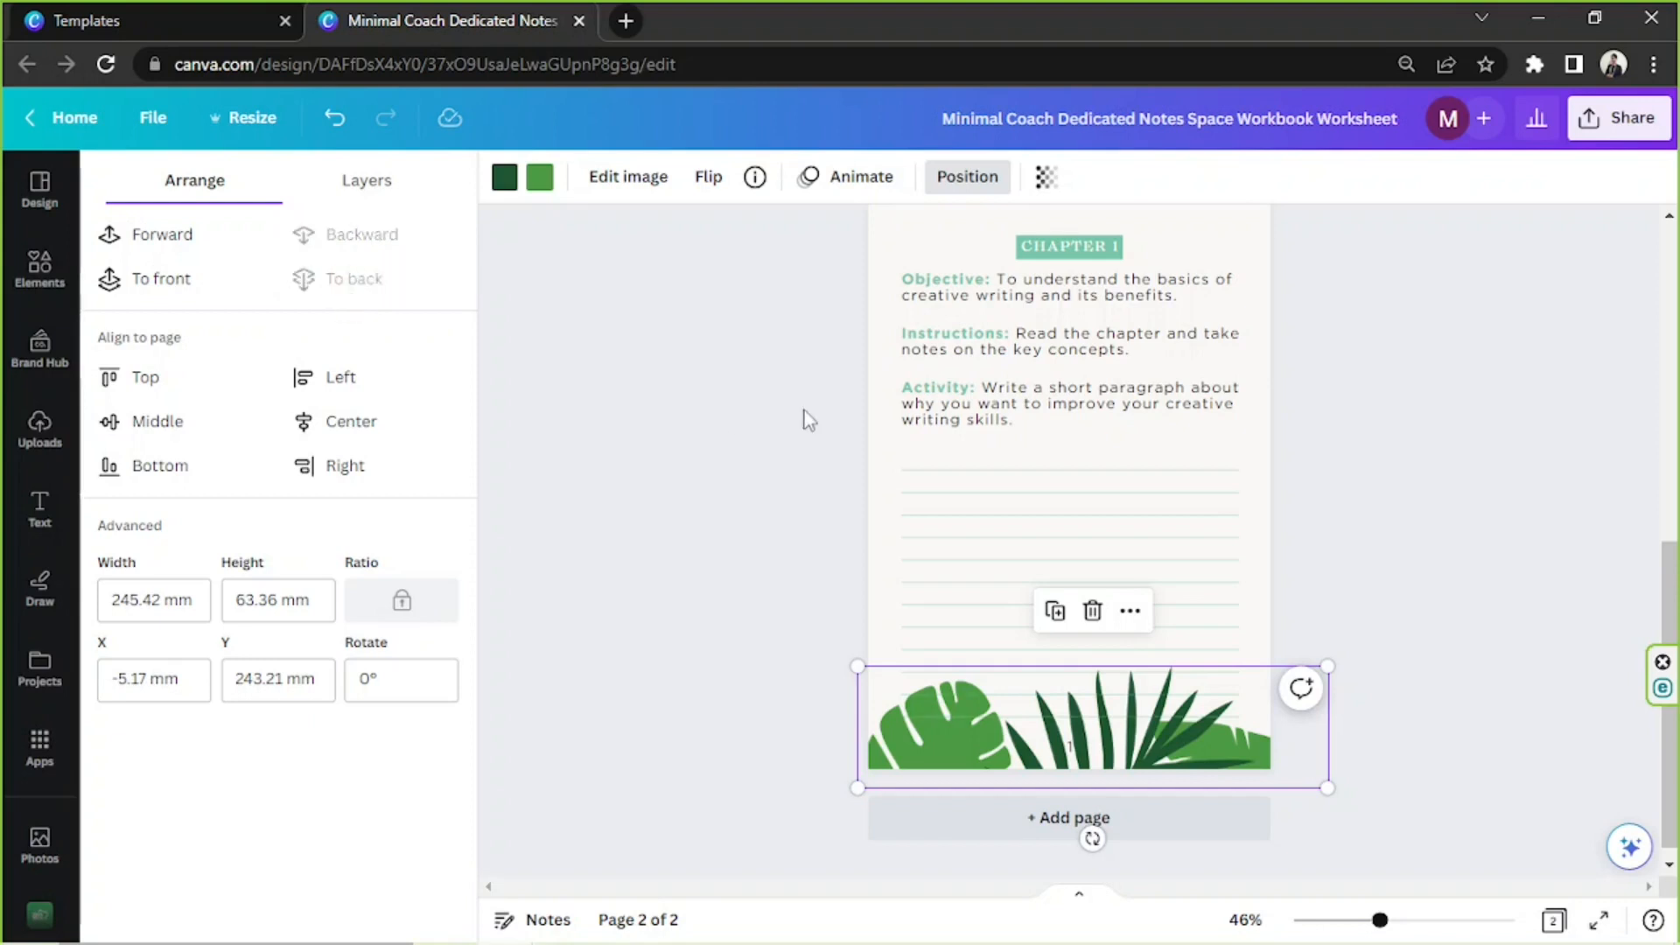
pyautogui.click(1048, 182)
pyautogui.moveTo(1042, 270); pyautogui.dragTo(877, 267)
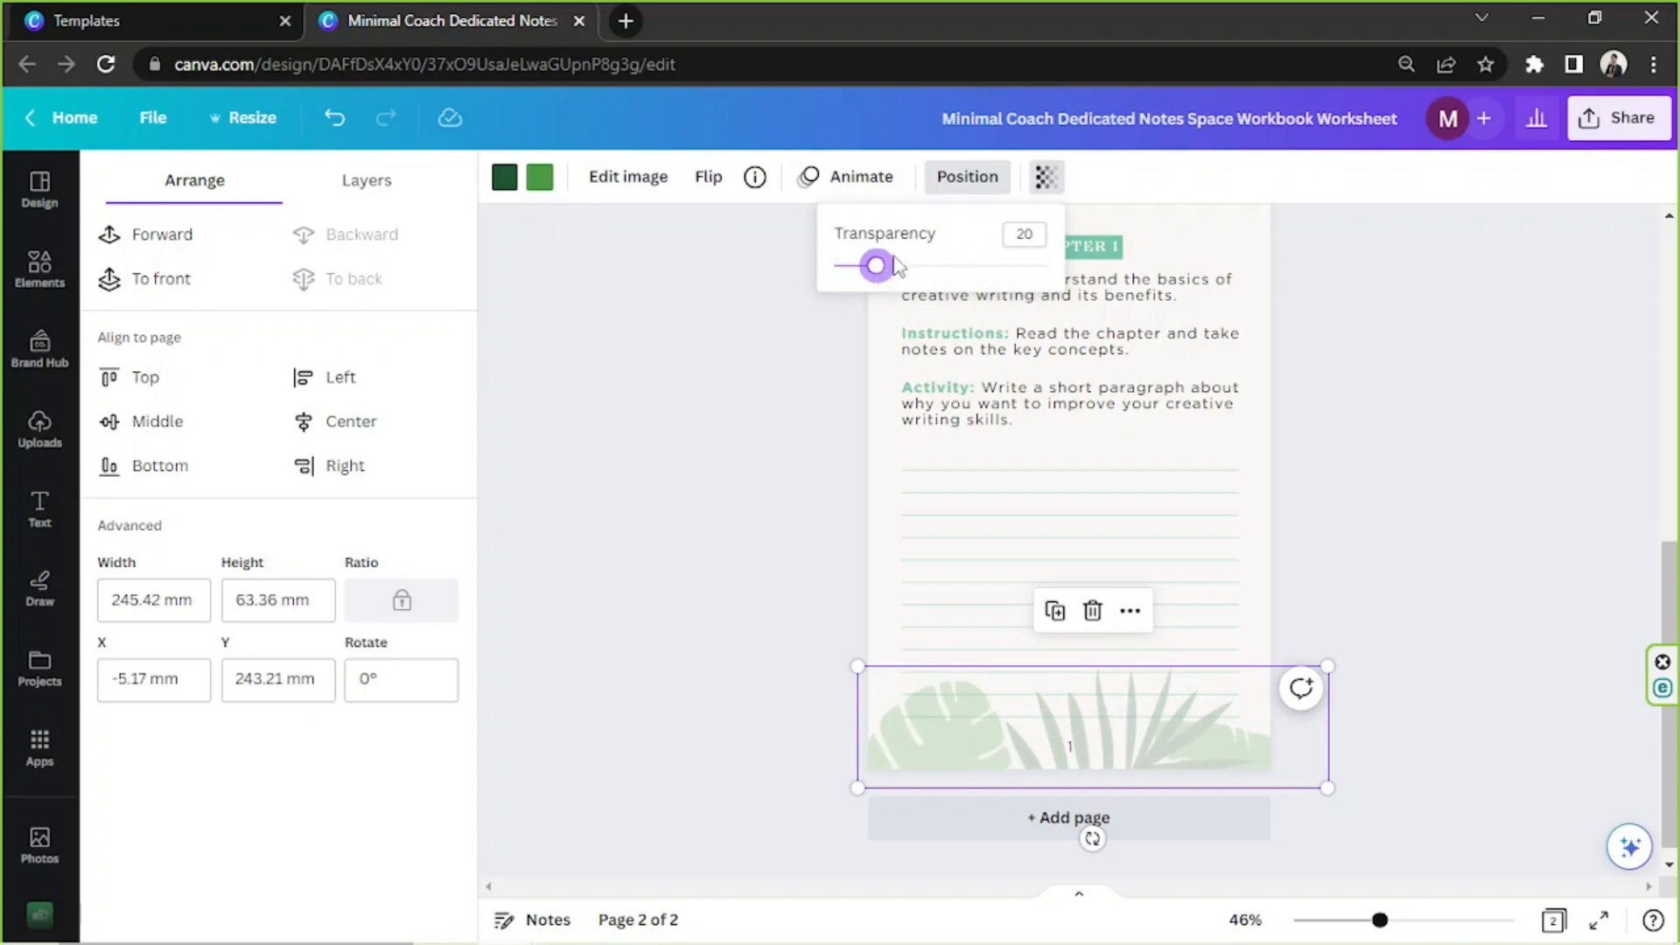
pyautogui.click(1022, 238)
pyautogui.press('Return')
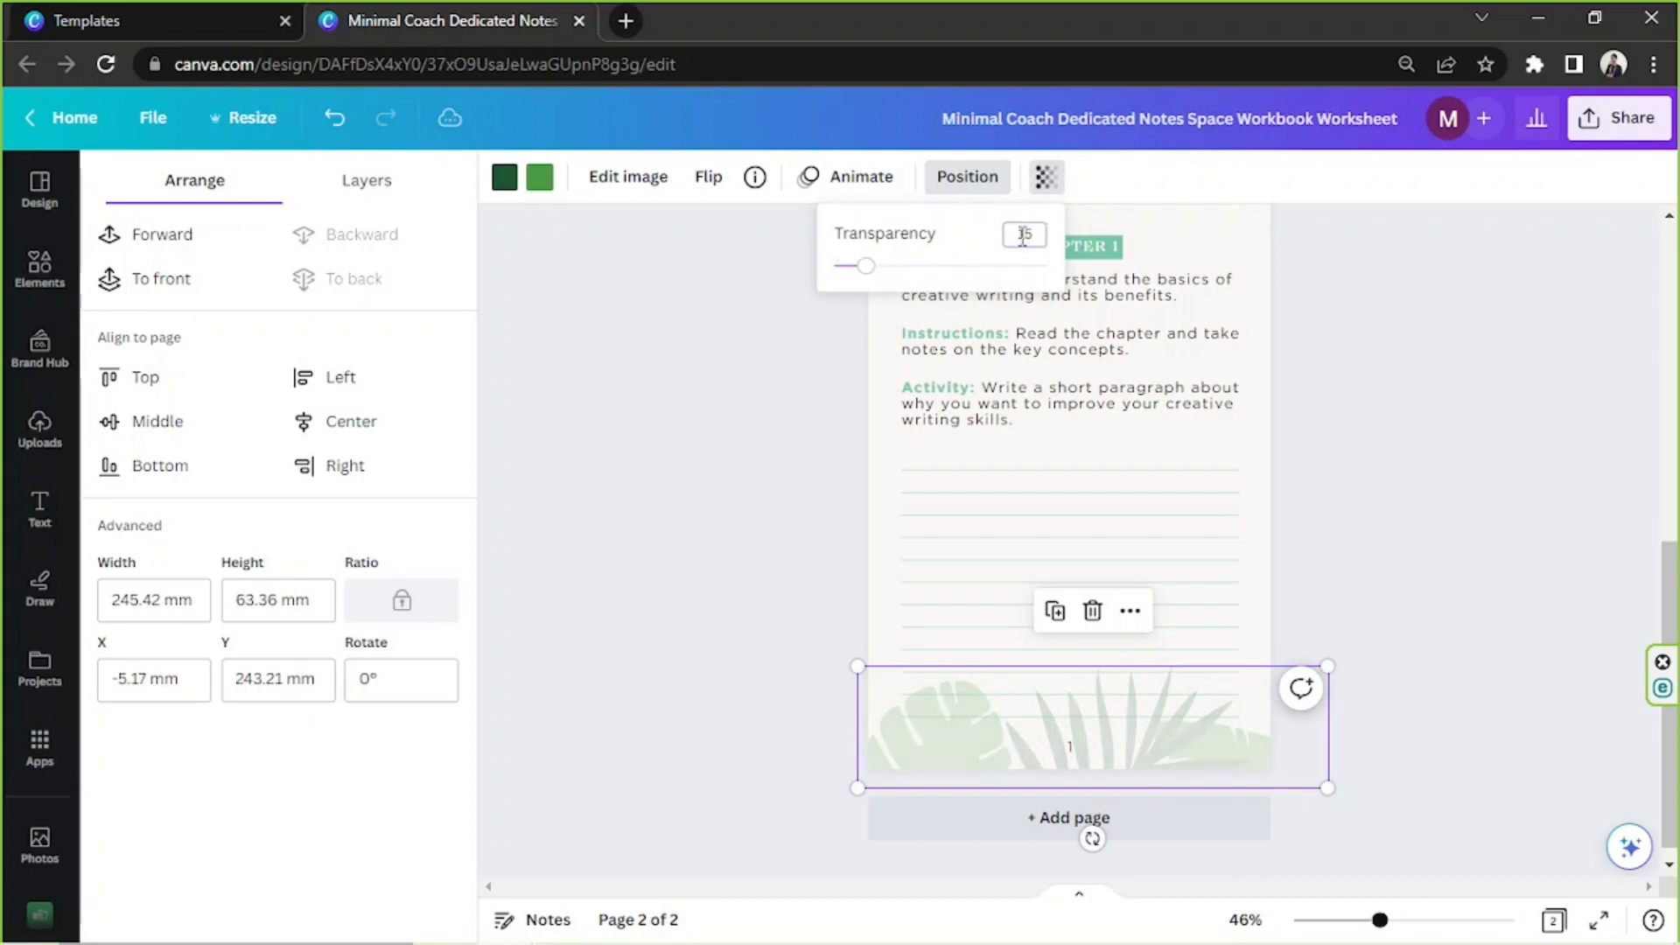
pyautogui.write('10')
pyautogui.press('Return')
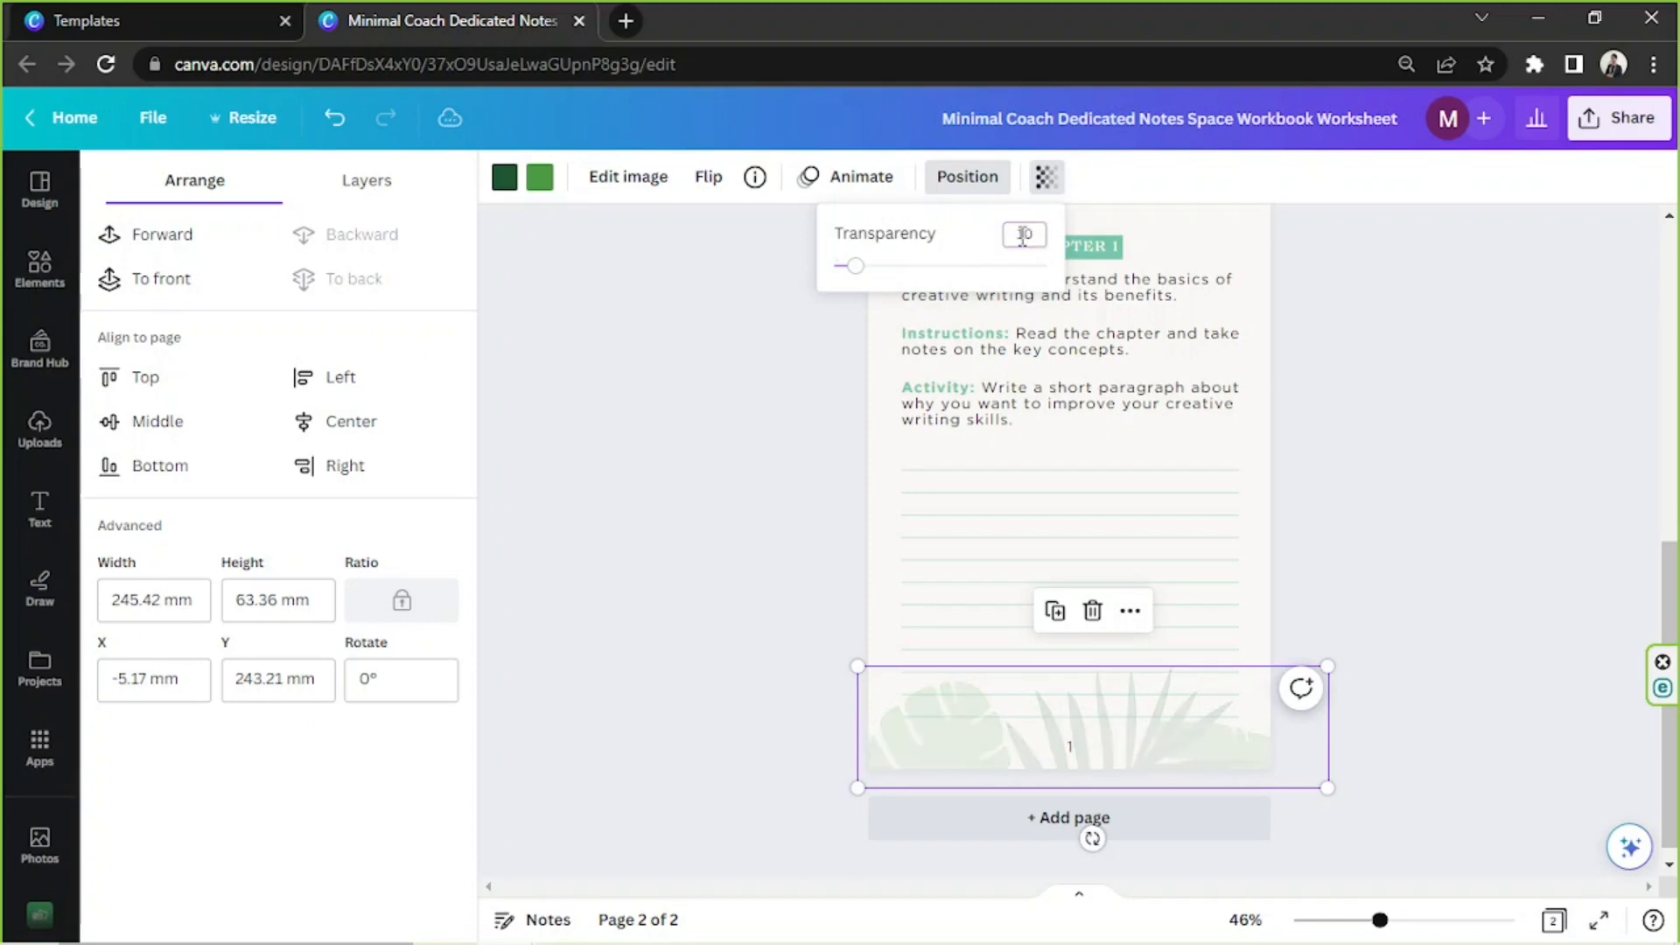
pyautogui.click(757, 536)
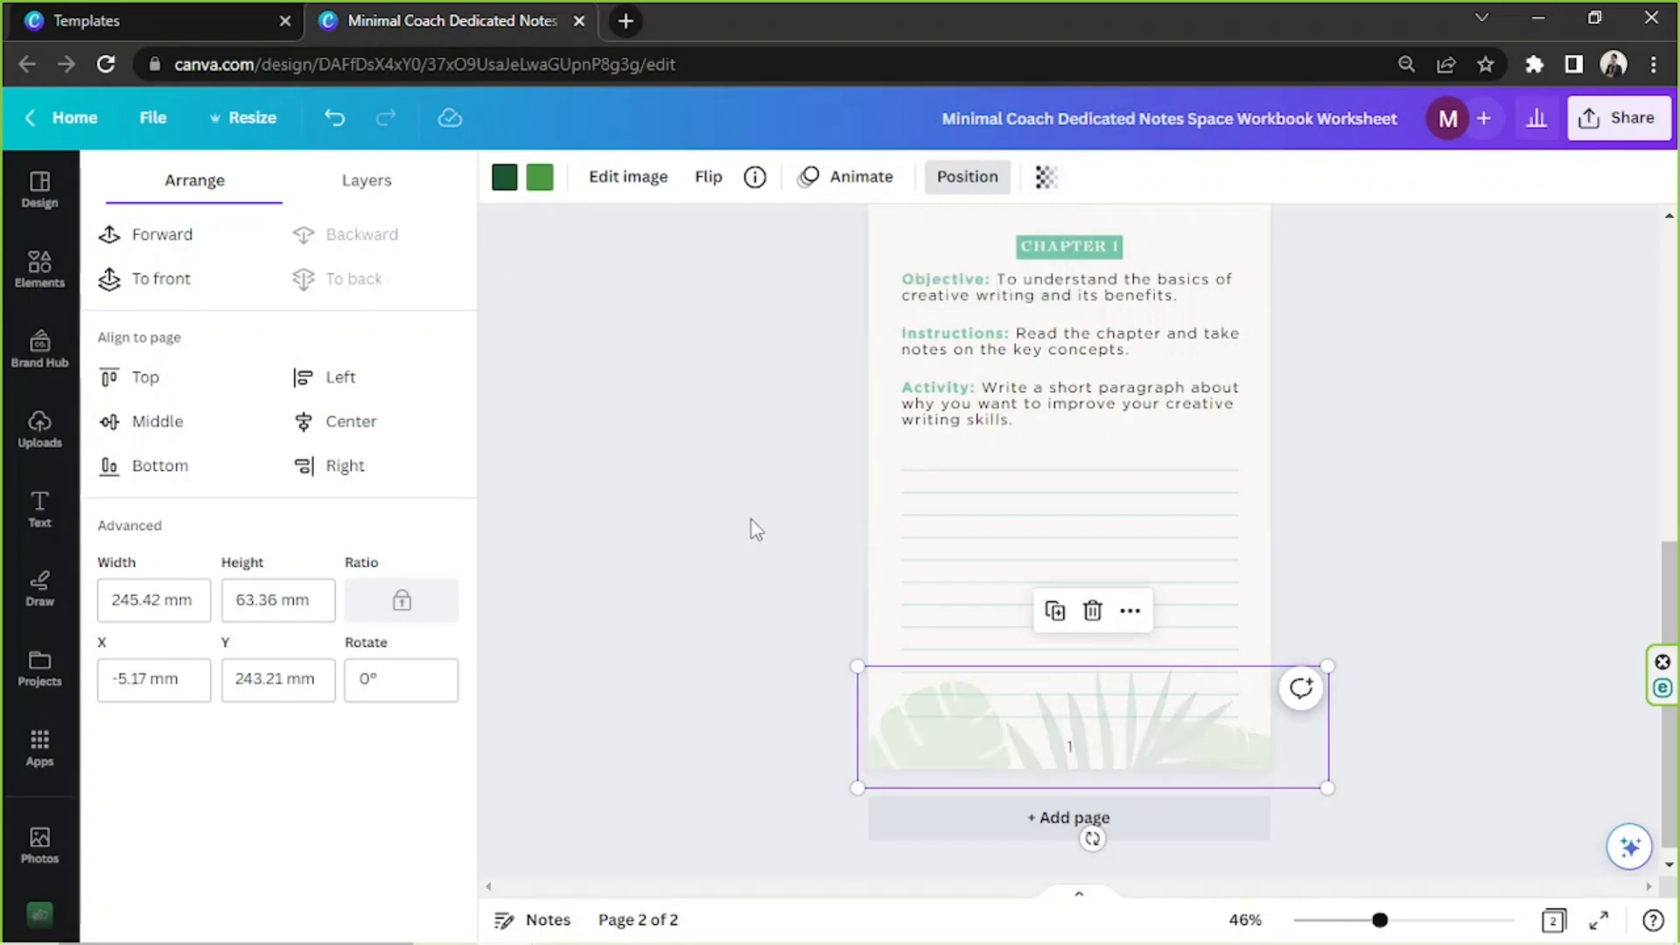
pyautogui.click(753, 522)
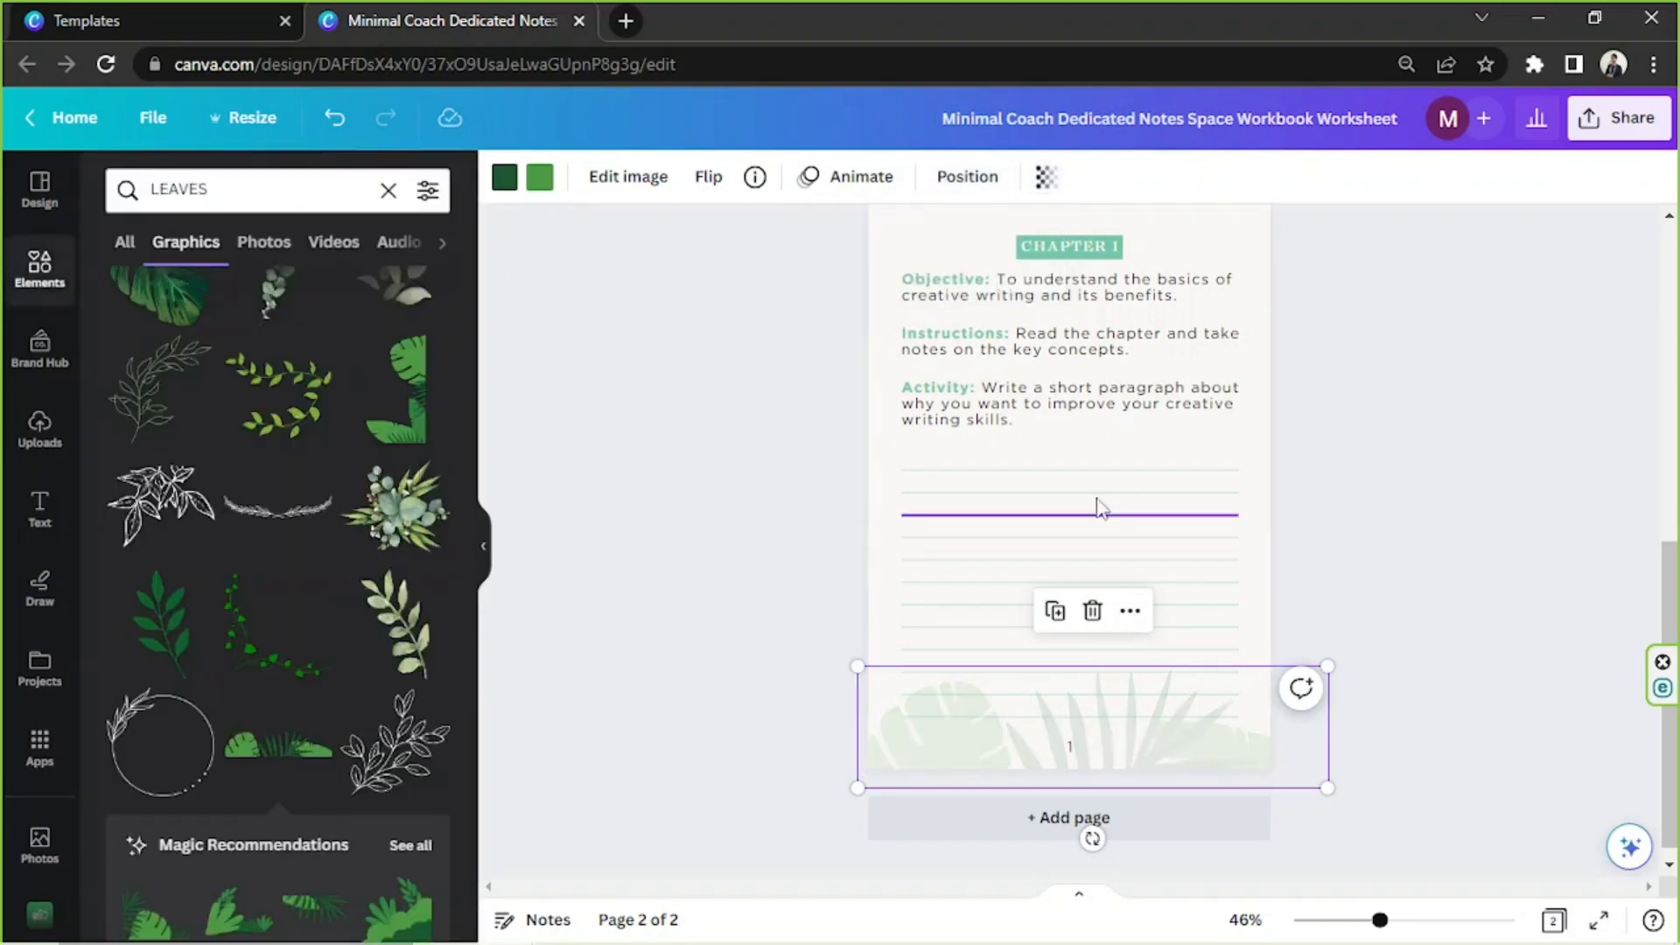
# Add the pale olive leaf branch graphic to page 2, tilting it and positioning it partly over the page's upper right edge
pyautogui.scroll(3, 1081, 497)
pyautogui.scroll(-3, 770, 534)
pyautogui.scroll(-12, 403, 551)
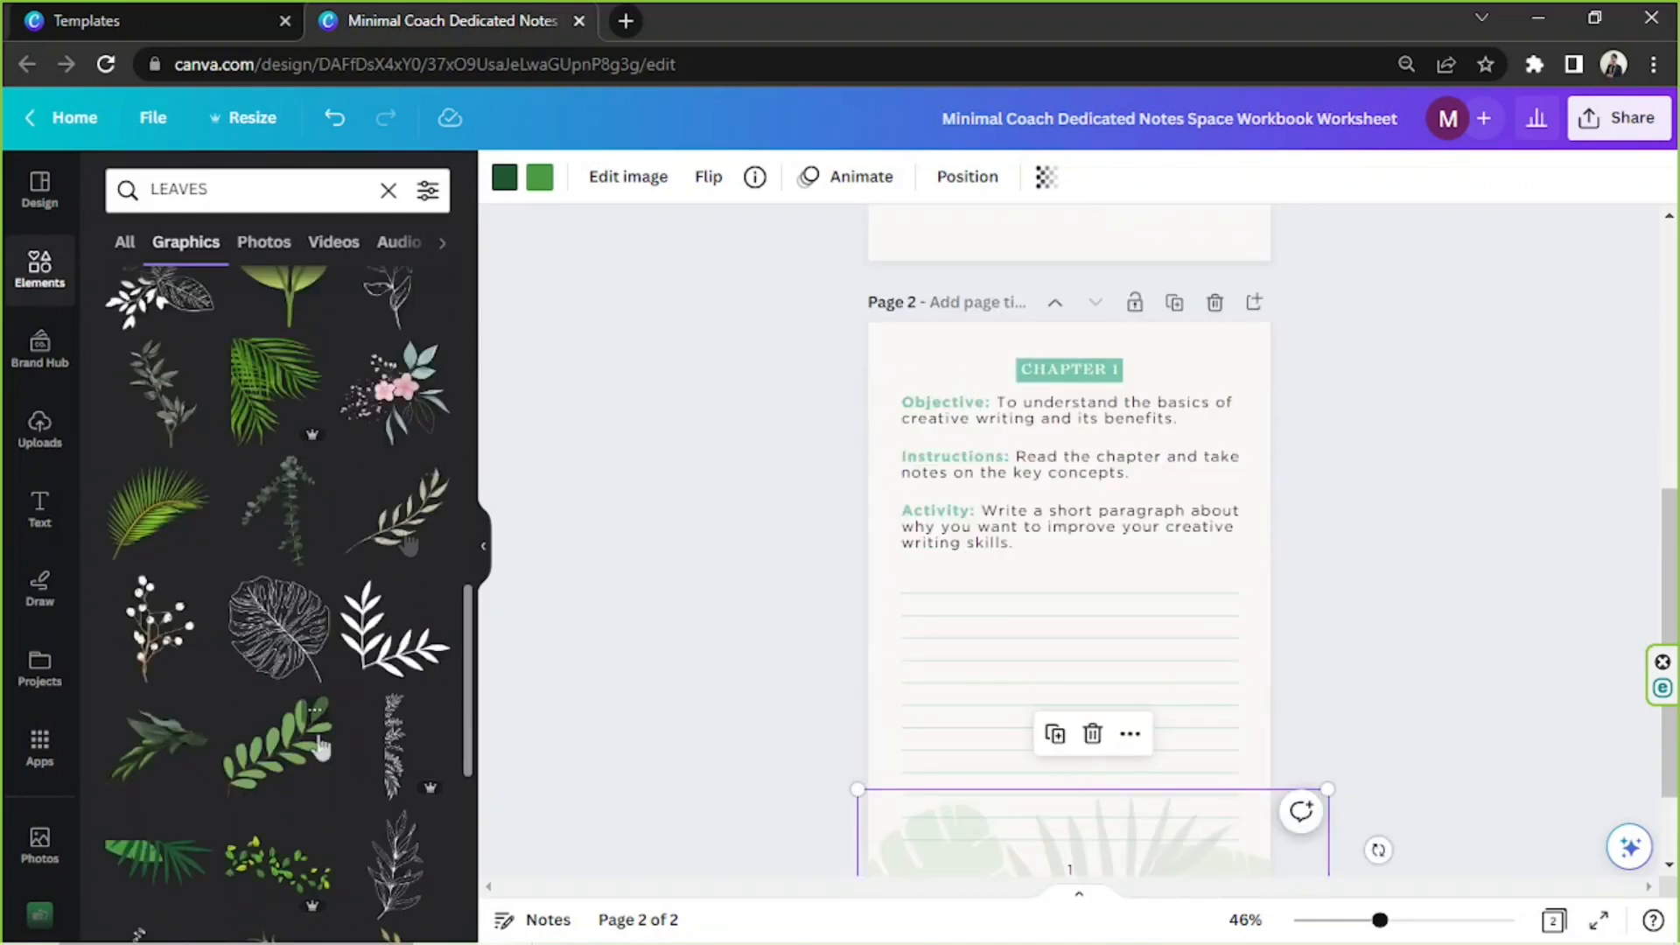
pyautogui.click(398, 512)
pyautogui.moveTo(1069, 798); pyautogui.dragTo(1444, 487)
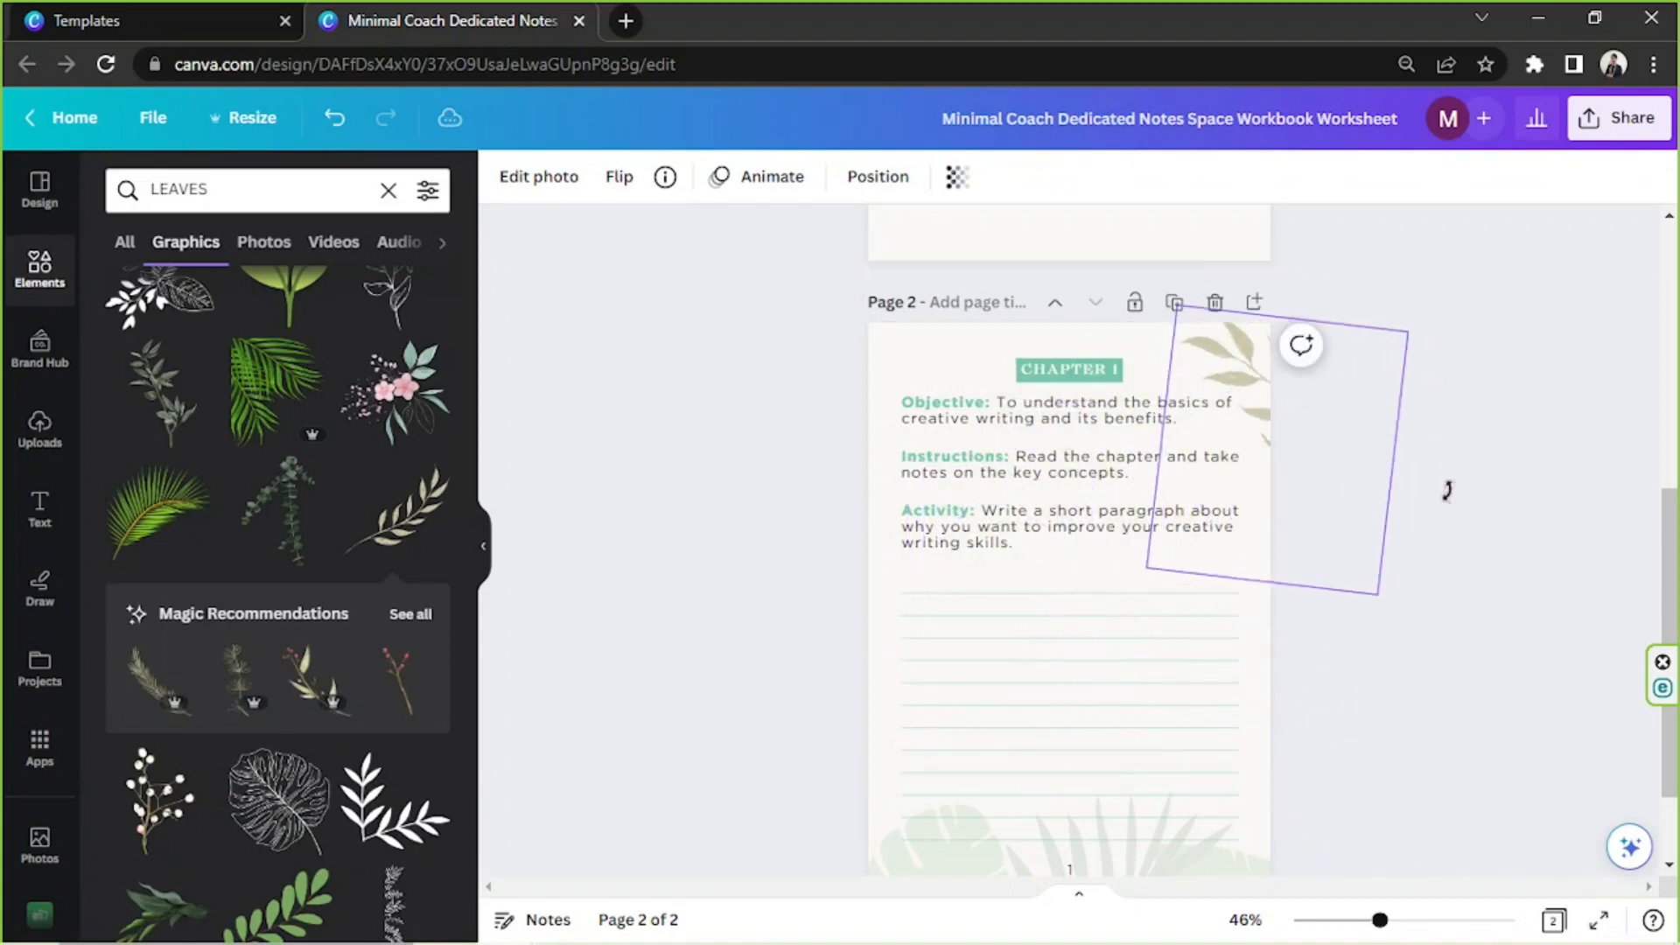
pyautogui.moveTo(1324, 487)
pyautogui.mouseDown()
pyautogui.moveTo(1290, 484)
pyautogui.moveTo(1301, 498)
pyautogui.mouseUp()
# Set the transparency of the leaf branch in the page's upper right corner to 45
pyautogui.click(957, 177)
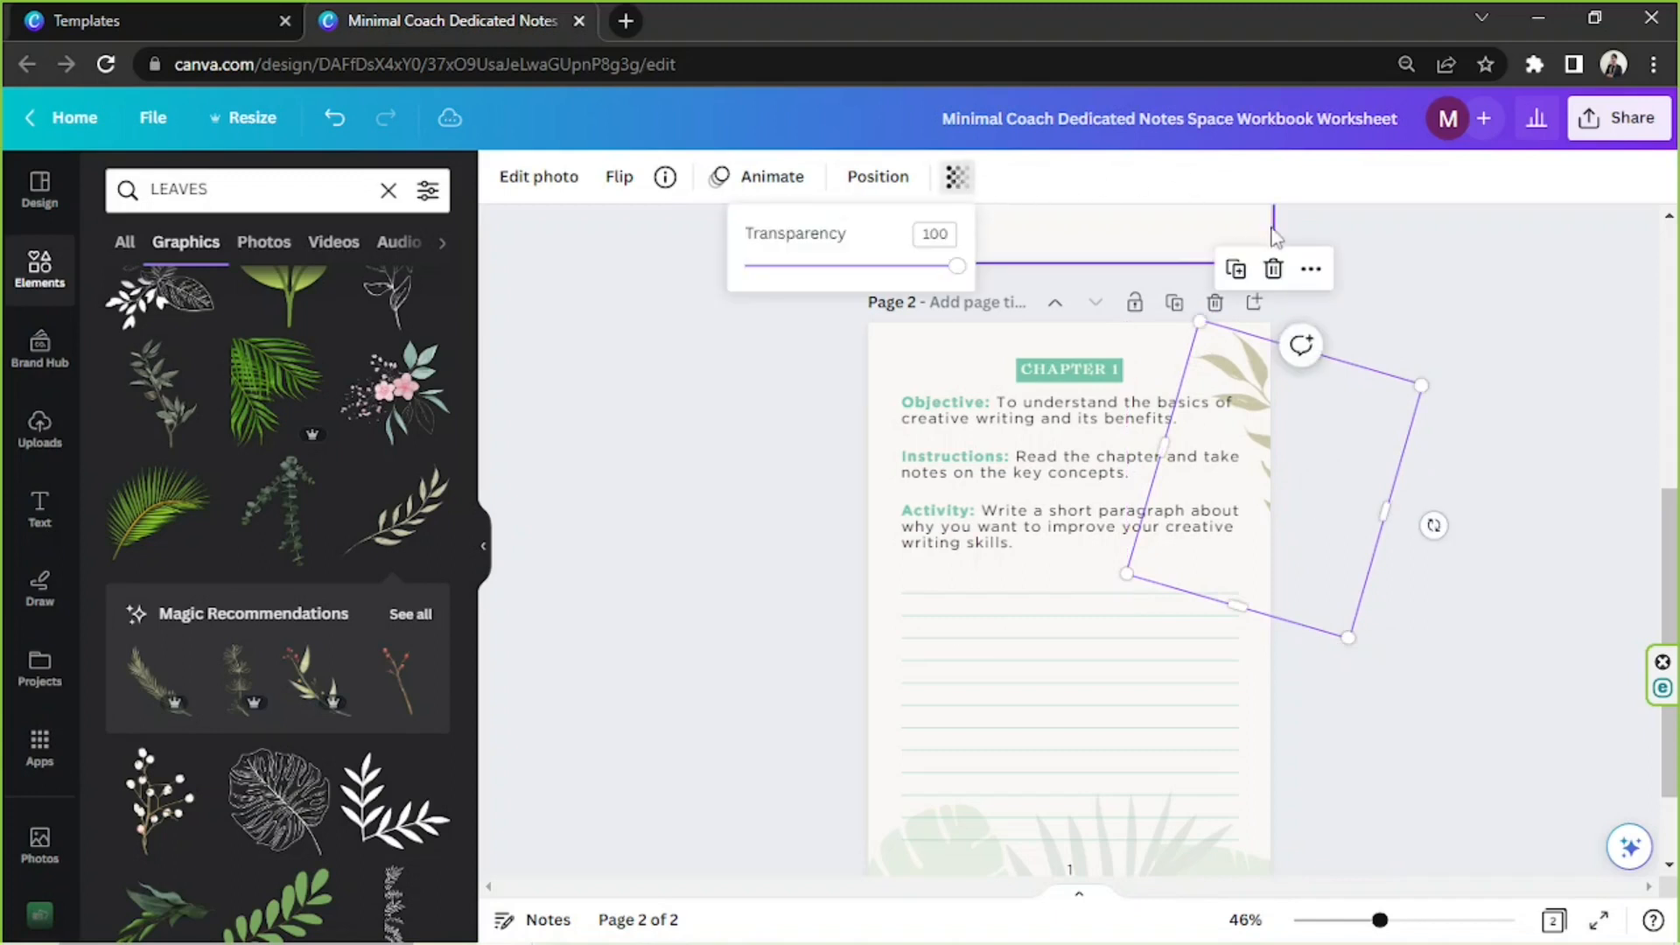
pyautogui.click(934, 235)
pyautogui.write('15')
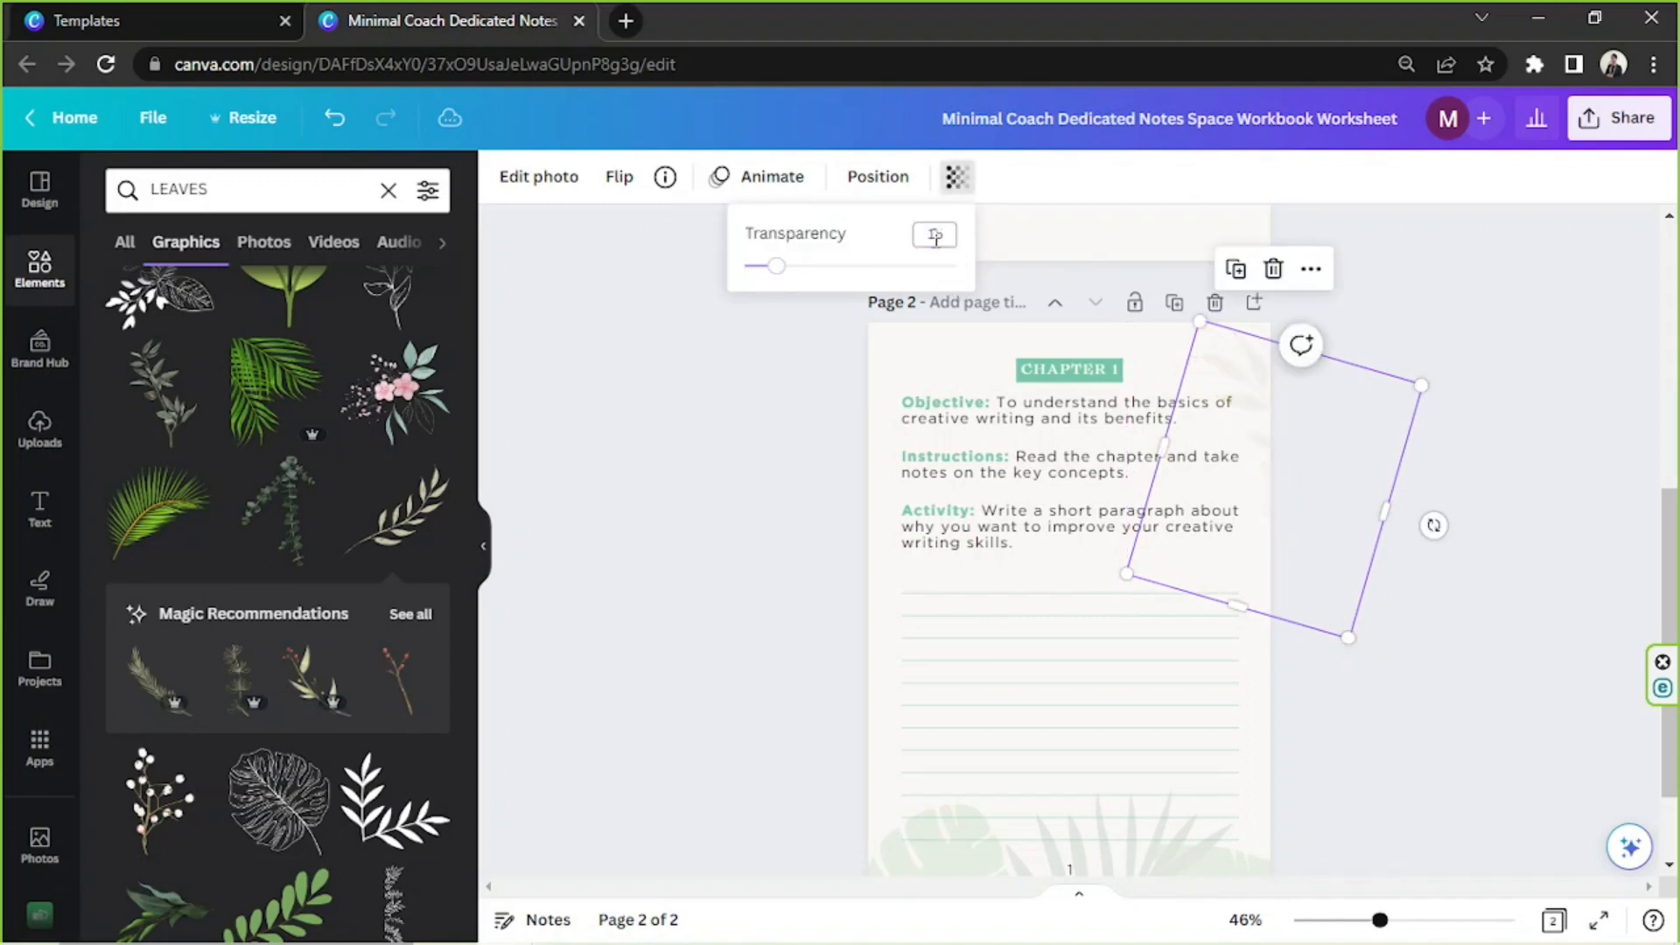
pyautogui.click(935, 235)
pyautogui.write('25')
pyautogui.press('Return')
pyautogui.press('Return')
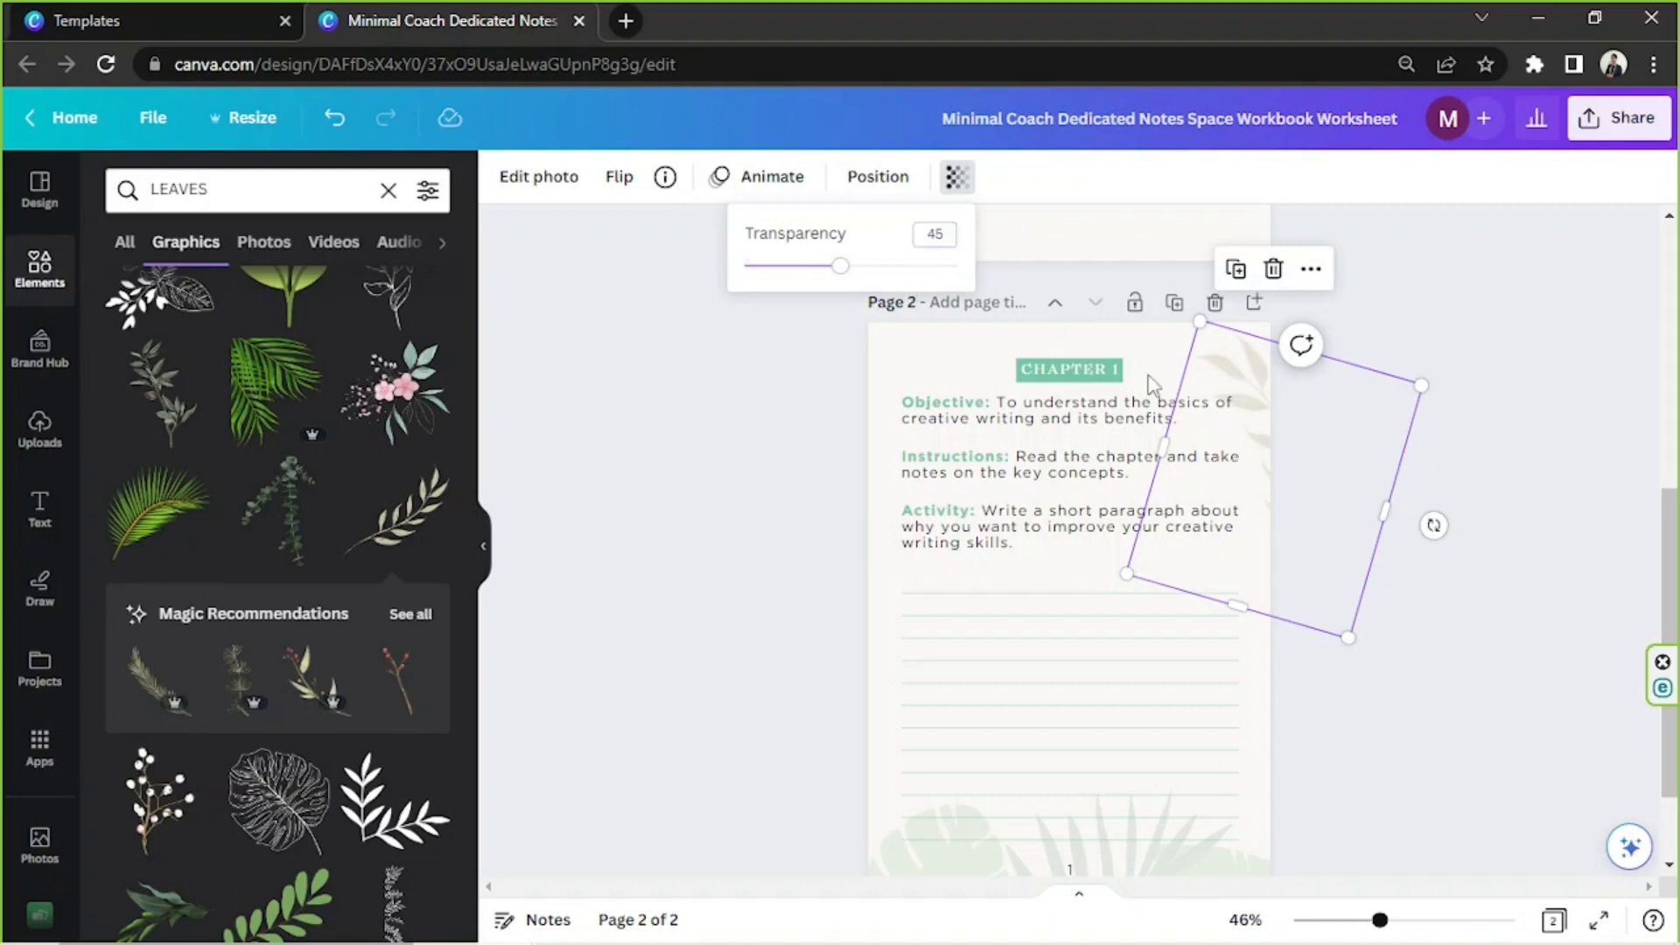
pyautogui.click(1596, 486)
pyautogui.scroll(-2, 1320, 416)
pyautogui.scroll(2, 1316, 385)
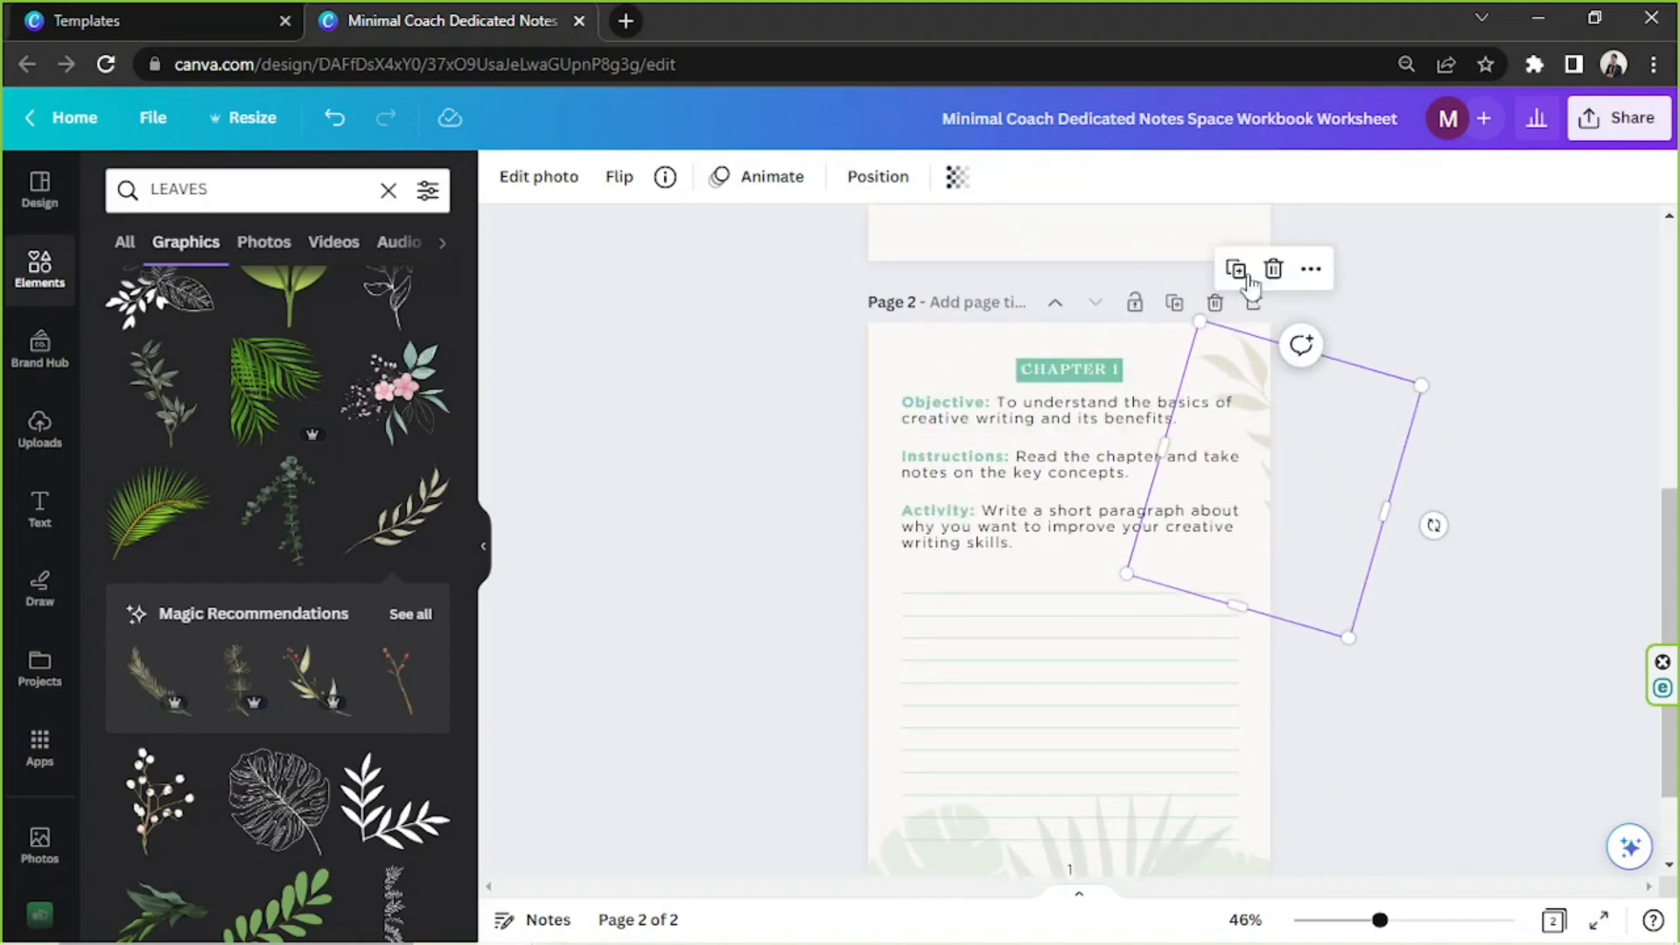
# Duplicate the faded leaf branch on page 2 and flip the copy both horizontally and vertically
pyautogui.moveTo(1304, 496); pyautogui.dragTo(1015, 682)
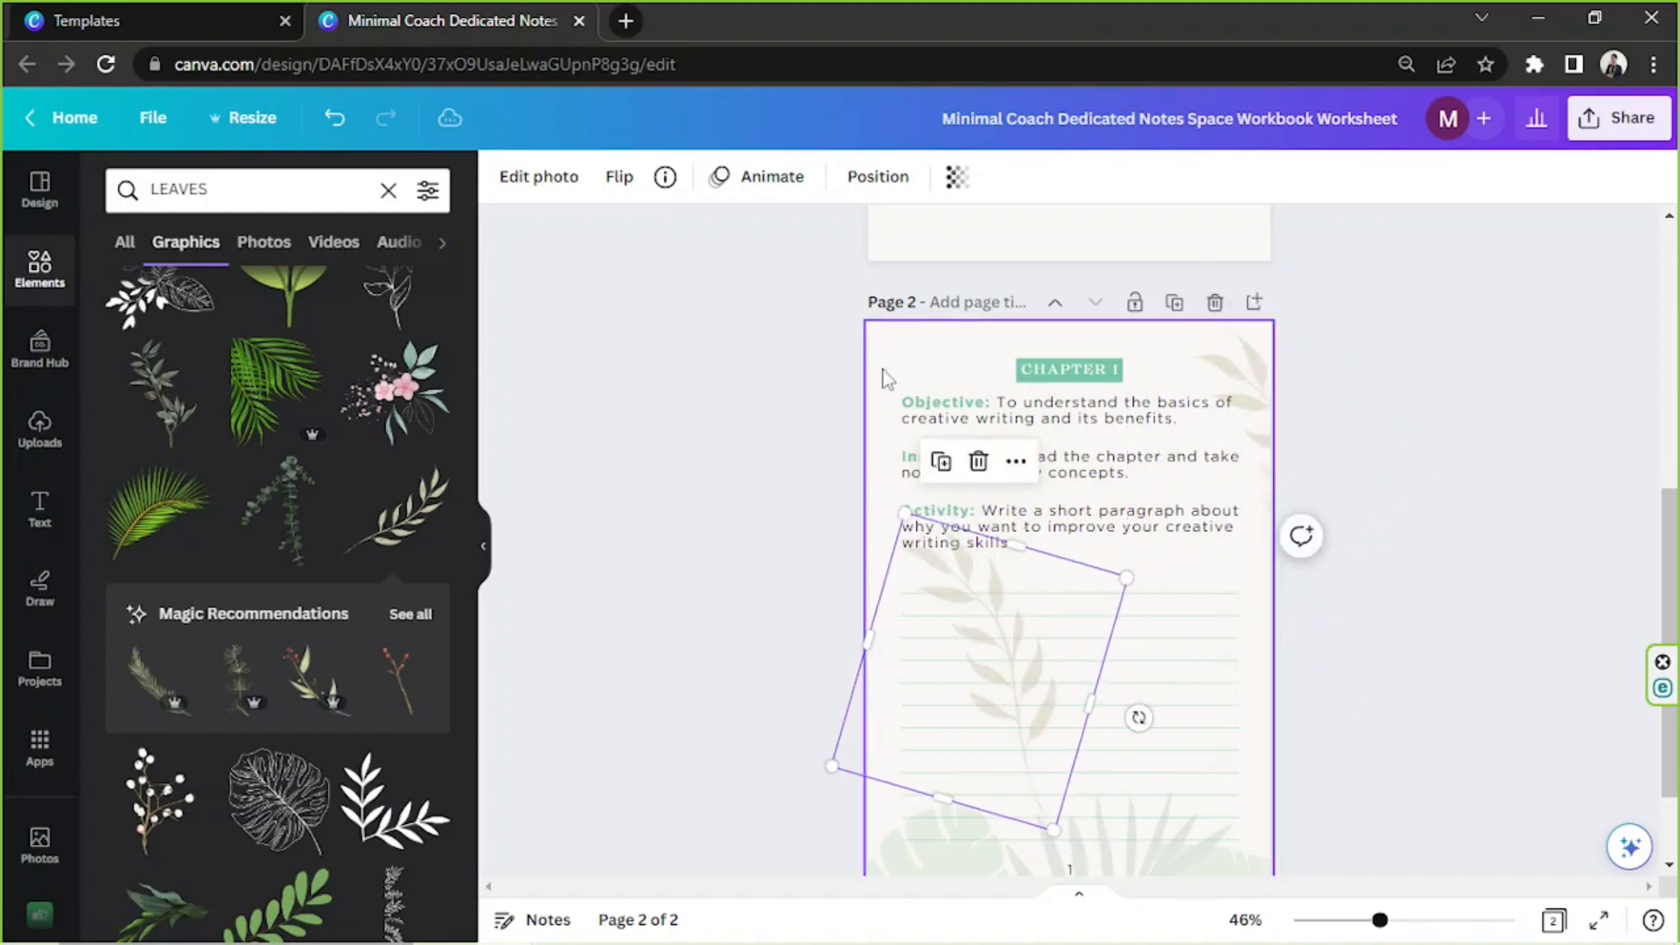
pyautogui.click(621, 184)
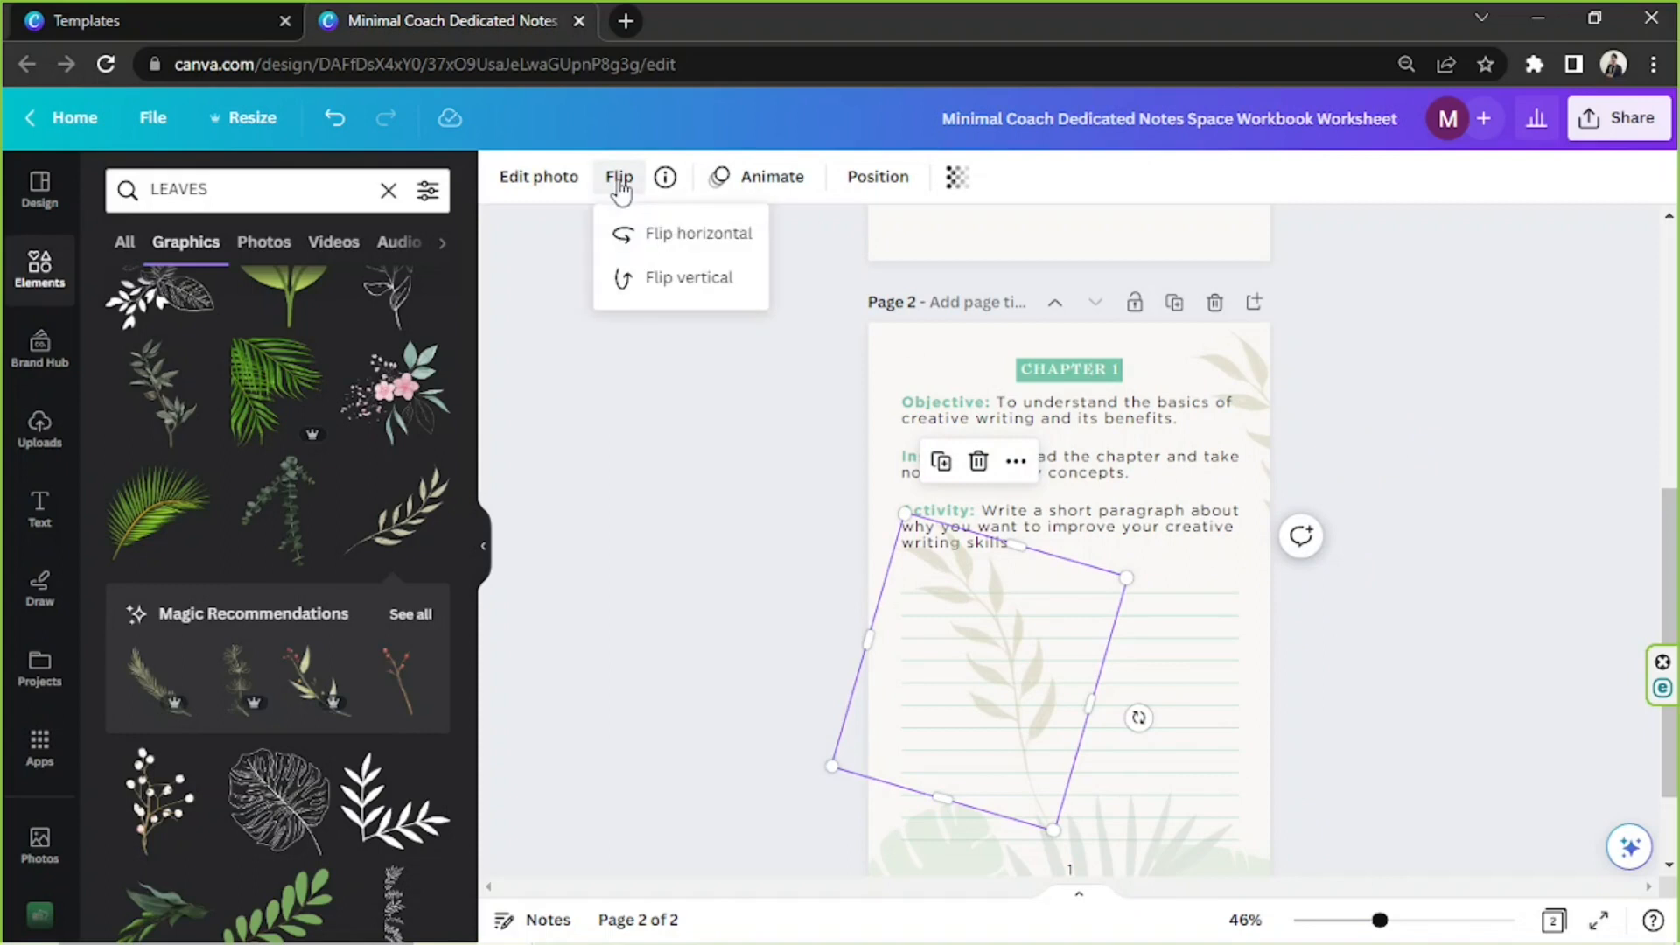
pyautogui.click(638, 238)
pyautogui.click(643, 292)
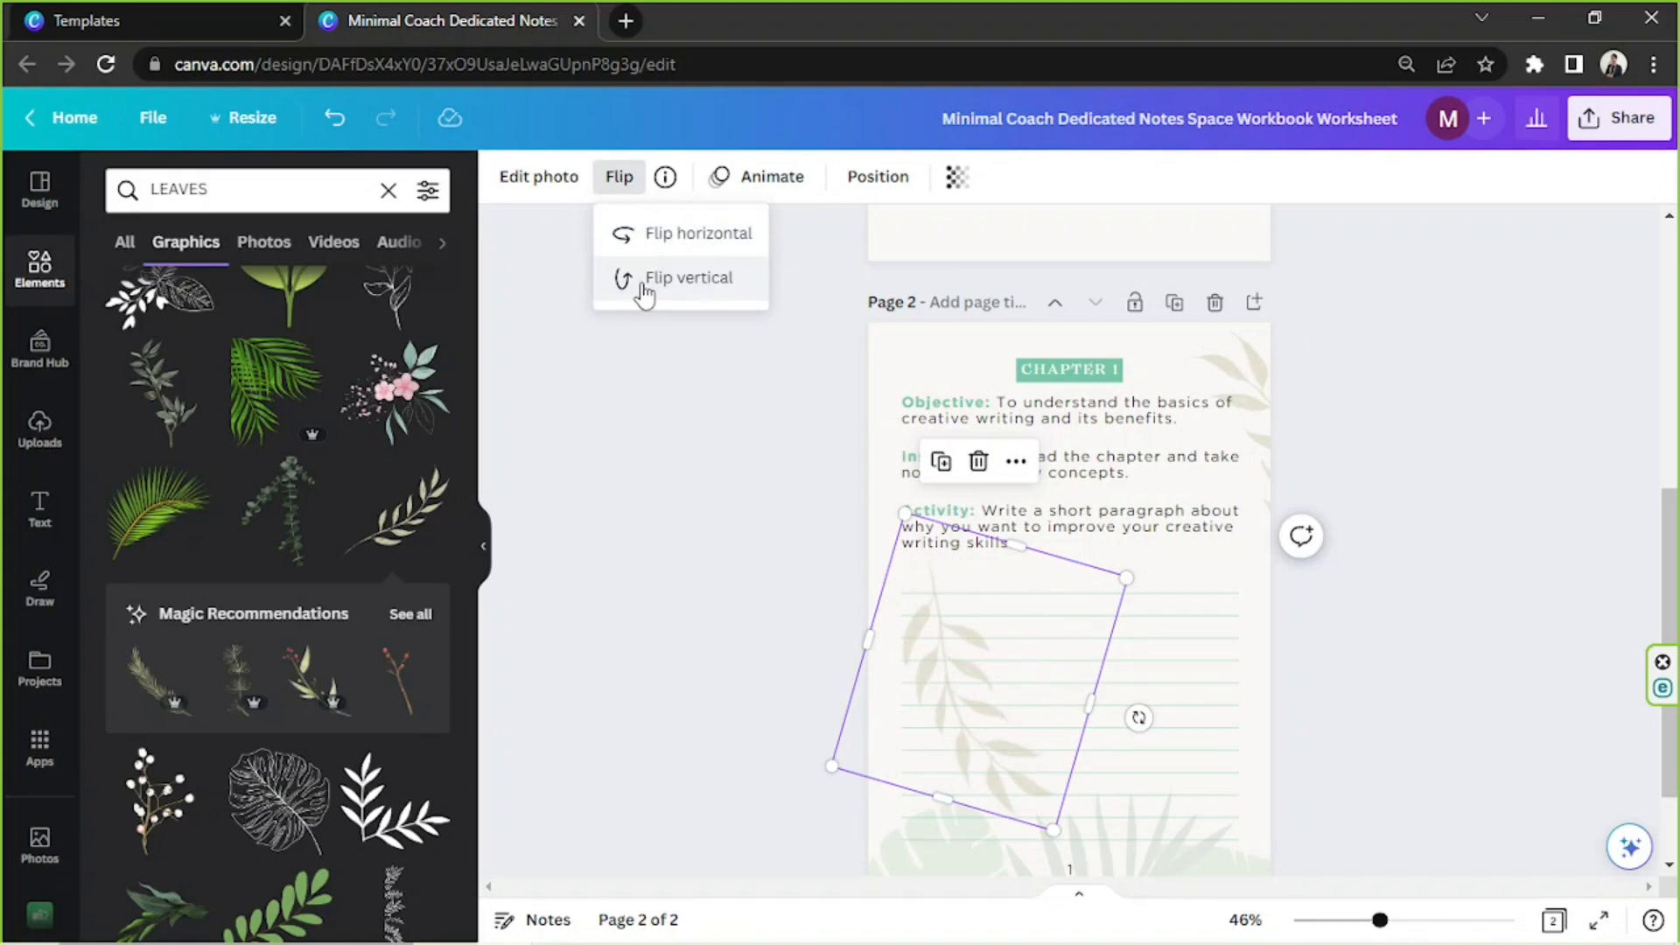
# Rotate the flipped leaf branch and place it partly over the page's left edge beside the first writing lines
pyautogui.moveTo(1111, 617); pyautogui.dragTo(957, 668)
pyautogui.moveTo(1042, 742); pyautogui.dragTo(1053, 640)
pyautogui.moveTo(845, 674); pyautogui.dragTo(826, 667)
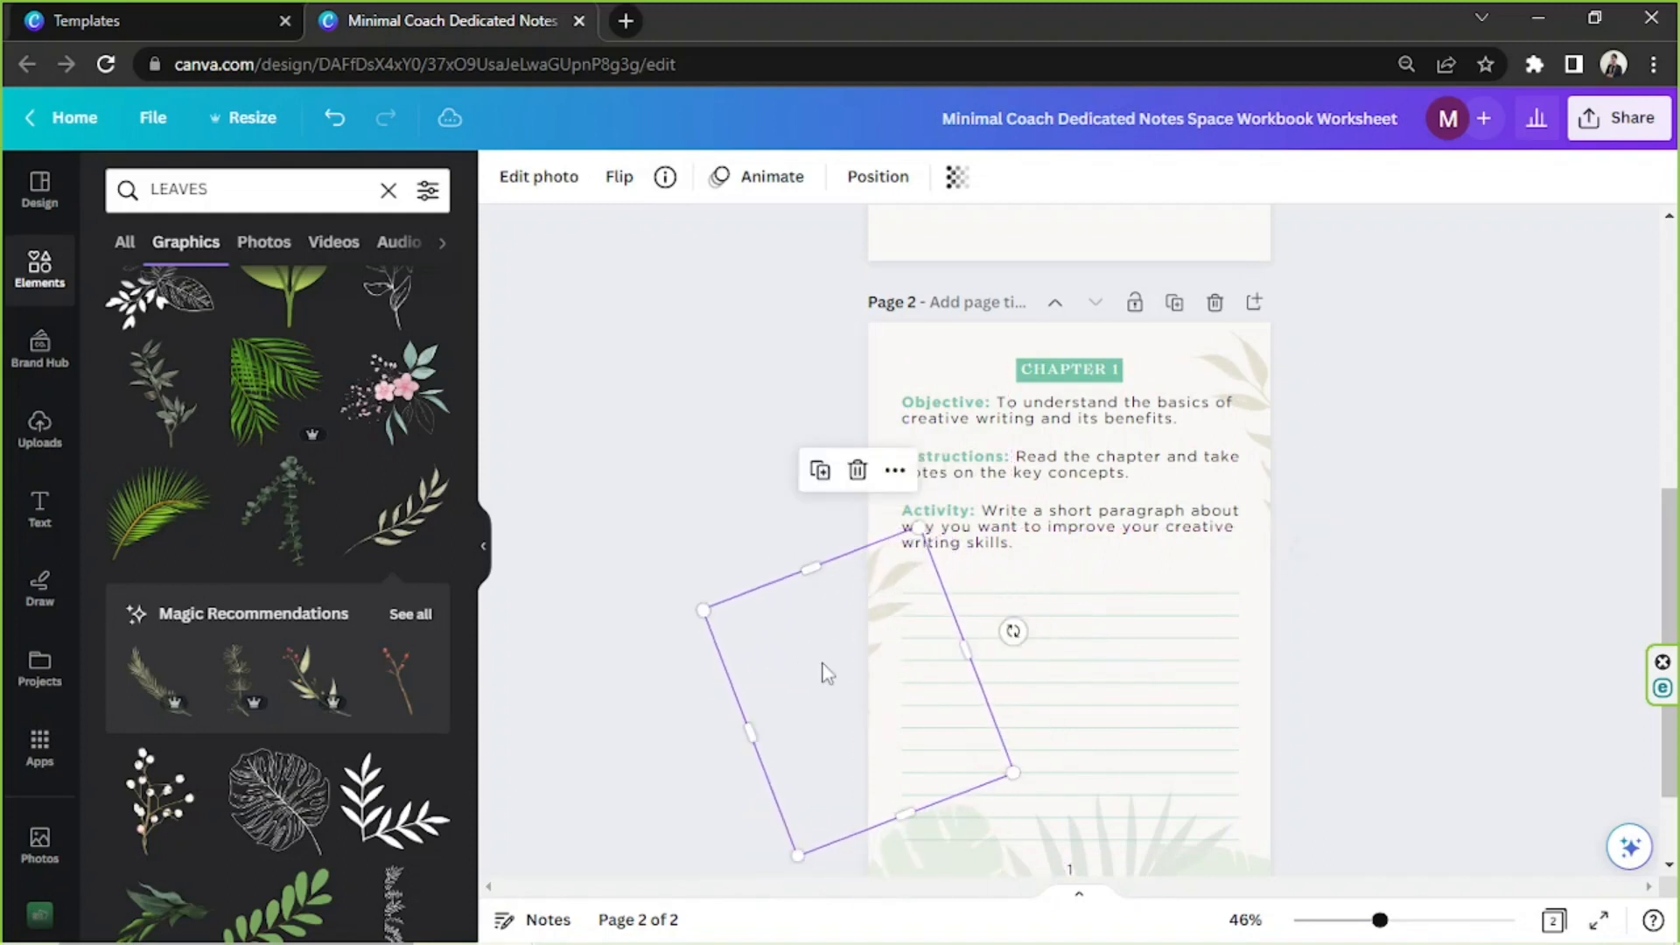
pyautogui.moveTo(971, 759); pyautogui.dragTo(956, 749)
pyautogui.moveTo(794, 705); pyautogui.dragTo(831, 693)
pyautogui.click(1436, 450)
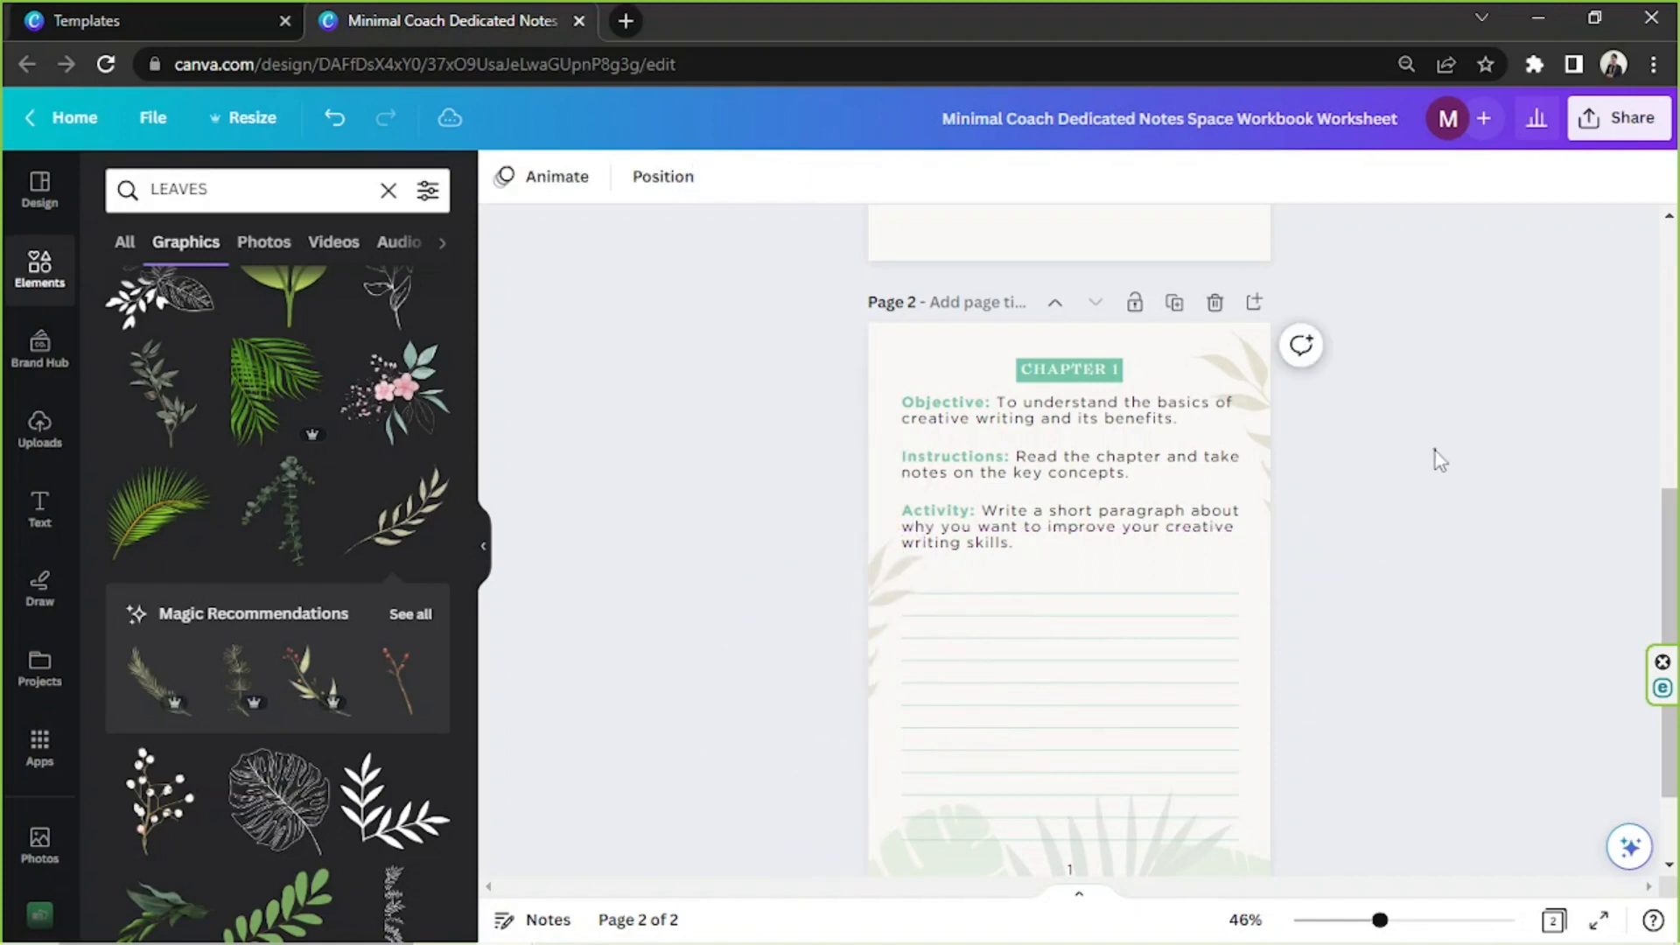
# Review the decorated Chapter 1 page from top to bottom, along with the blank first page
pyautogui.scroll(-2, 1436, 450)
pyautogui.scroll(1, 1435, 449)
pyautogui.scroll(-1, 1436, 450)
pyautogui.scroll(2, 1435, 450)
pyautogui.scroll(-1, 1366, 436)
pyautogui.scroll(-2, 1371, 445)
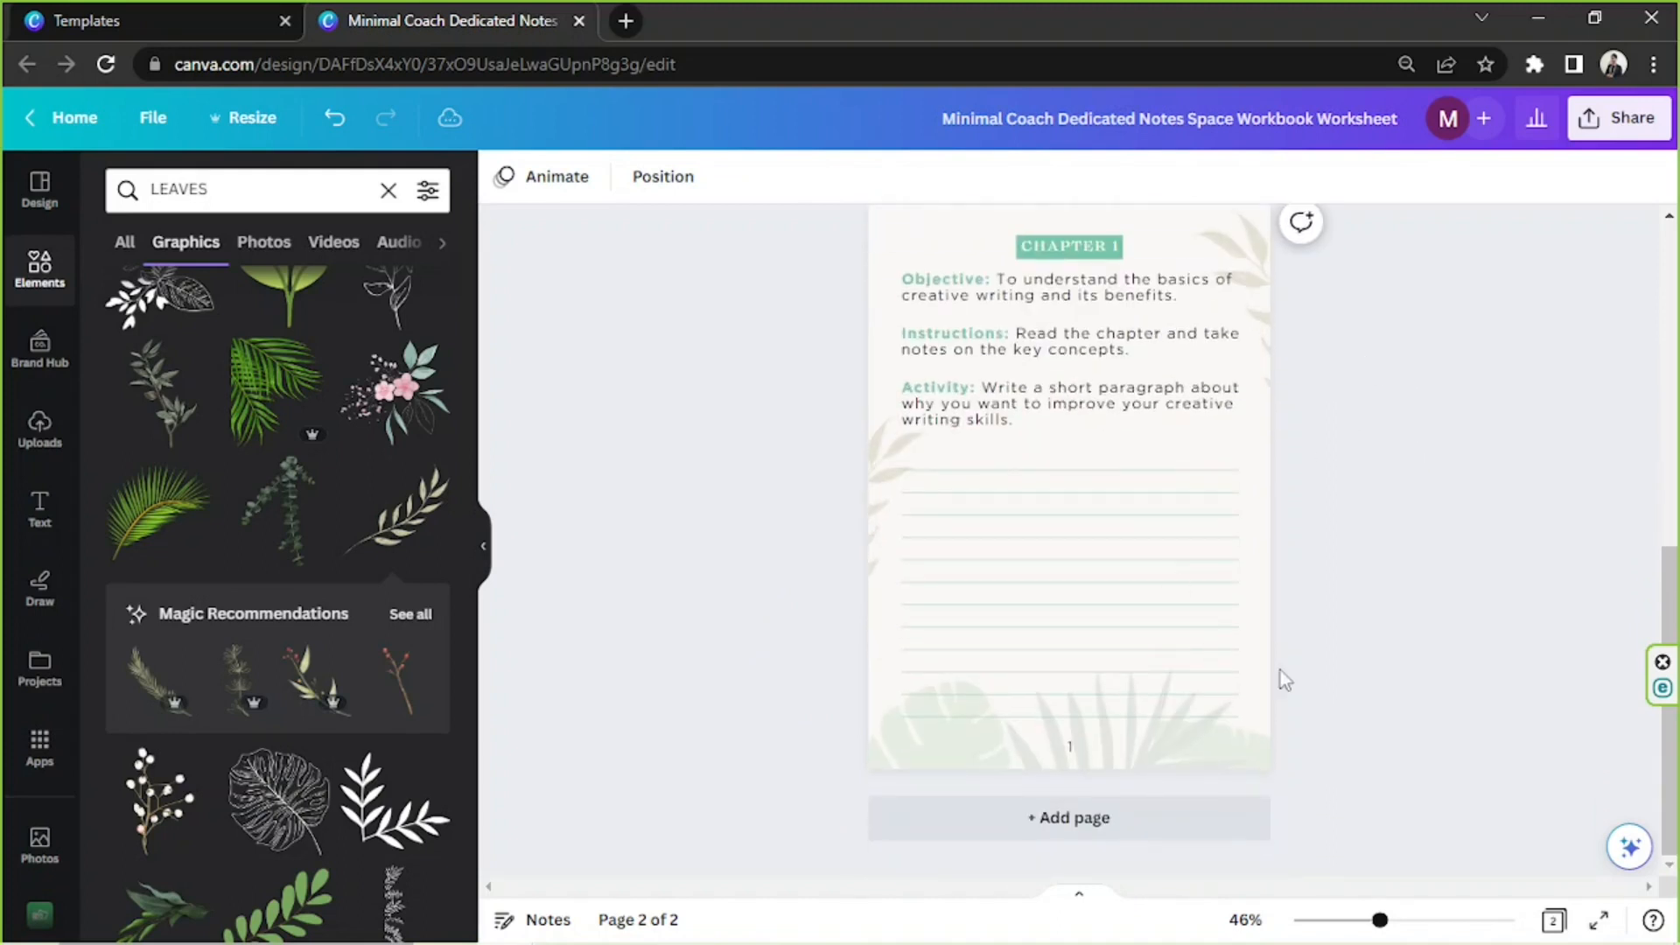
pyautogui.scroll(1, 891, 424)
pyautogui.moveTo(659, 326); pyautogui.dragTo(1498, 818)
pyautogui.click(1529, 672)
pyautogui.scroll(-1, 1529, 671)
pyautogui.scroll(1, 1278, 613)
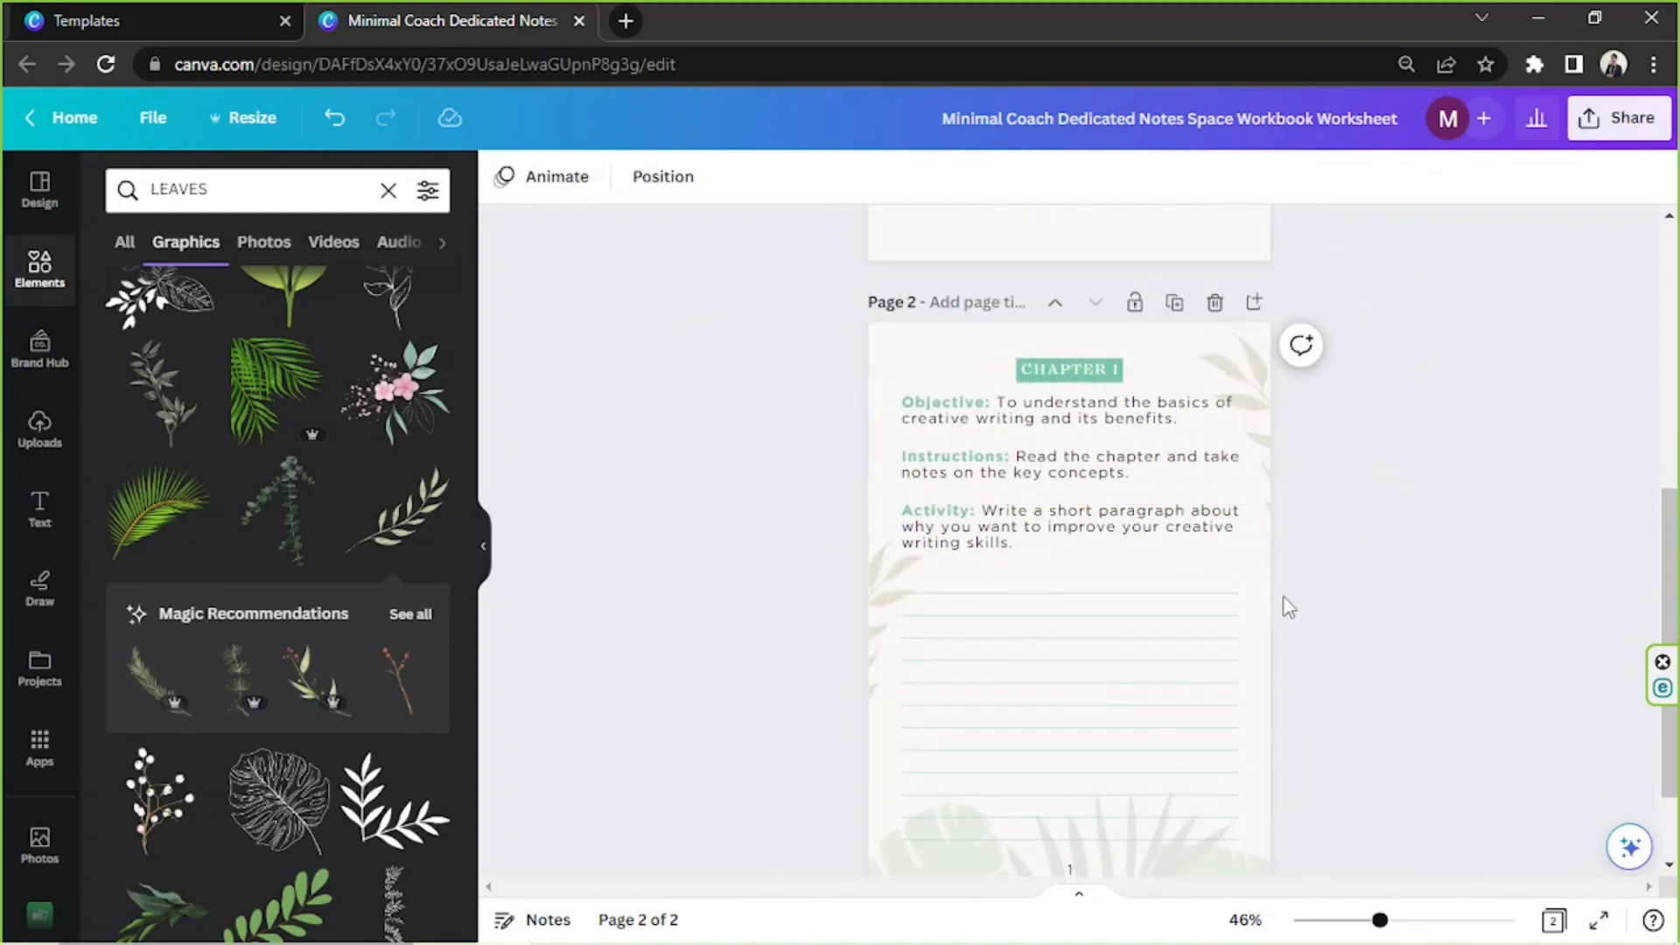
pyautogui.scroll(5, 1289, 607)
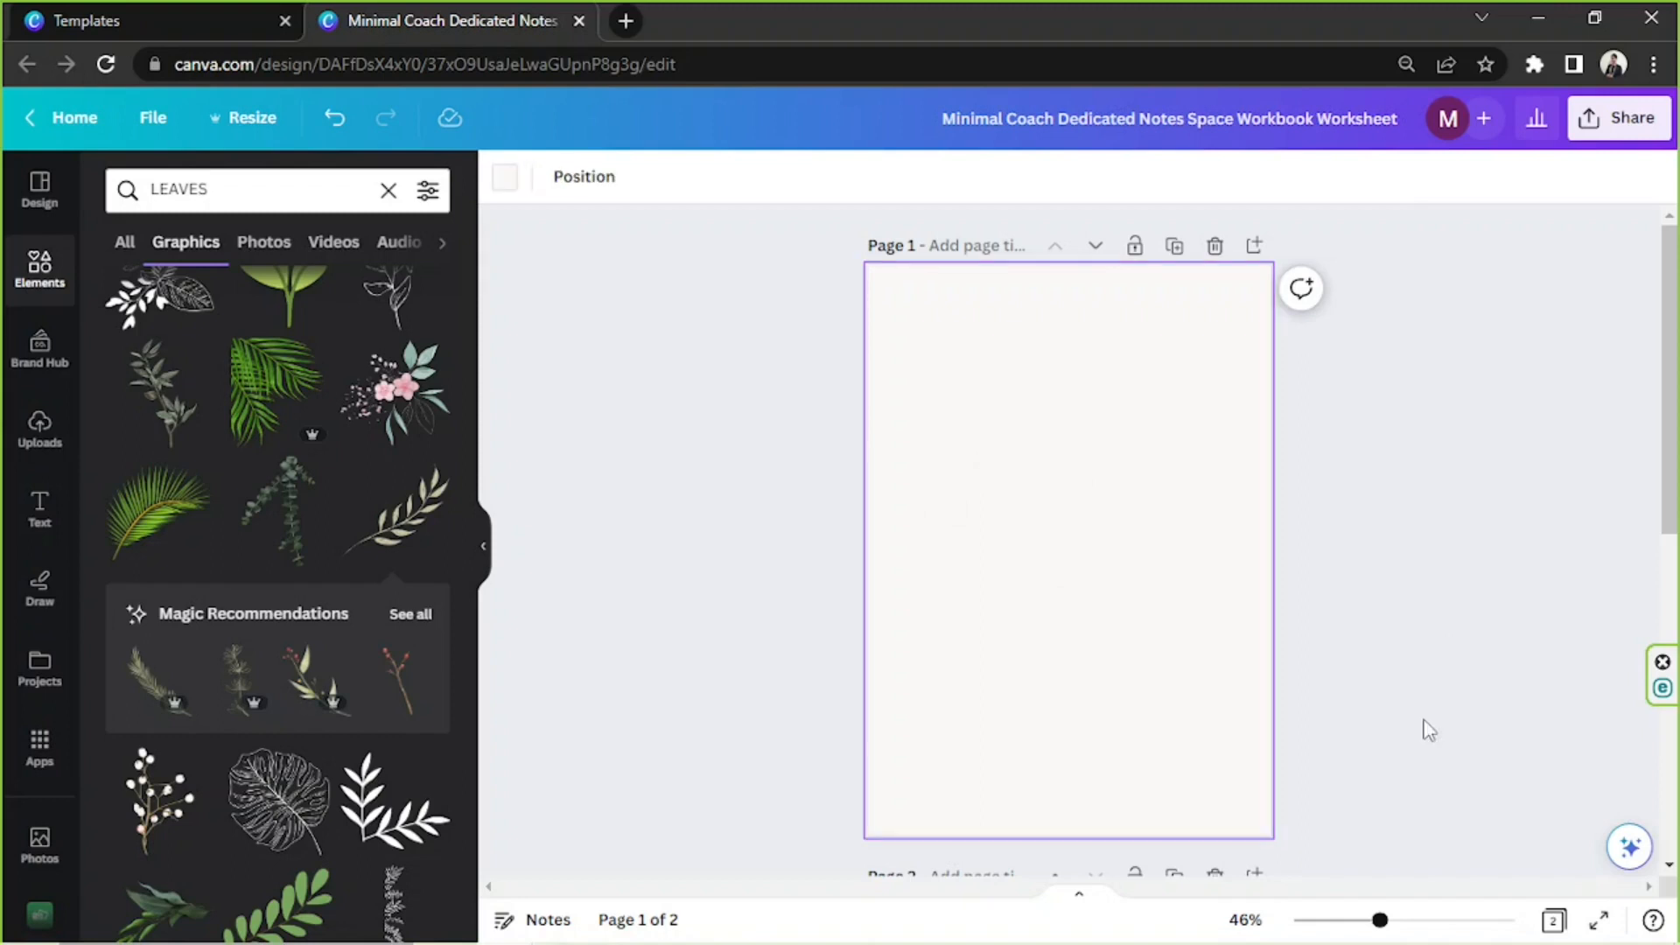
pyautogui.scroll(-5, 1428, 729)
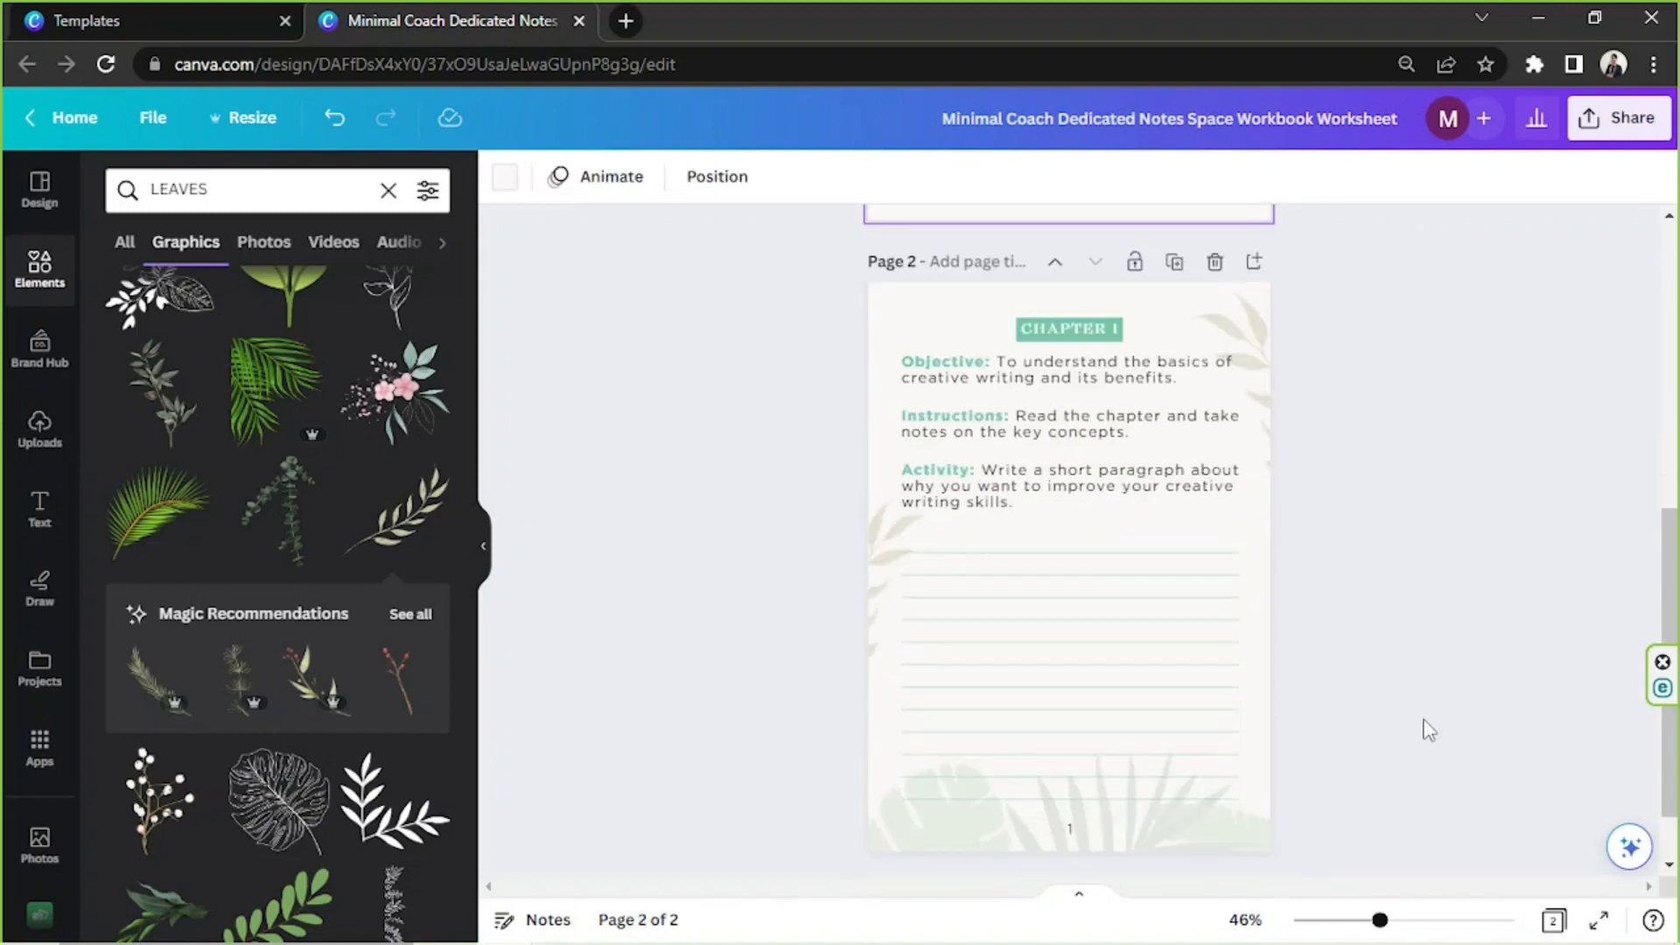
# Duplicate page 2 and change the heading on the copy to CHAPTER 2
pyautogui.click(1174, 263)
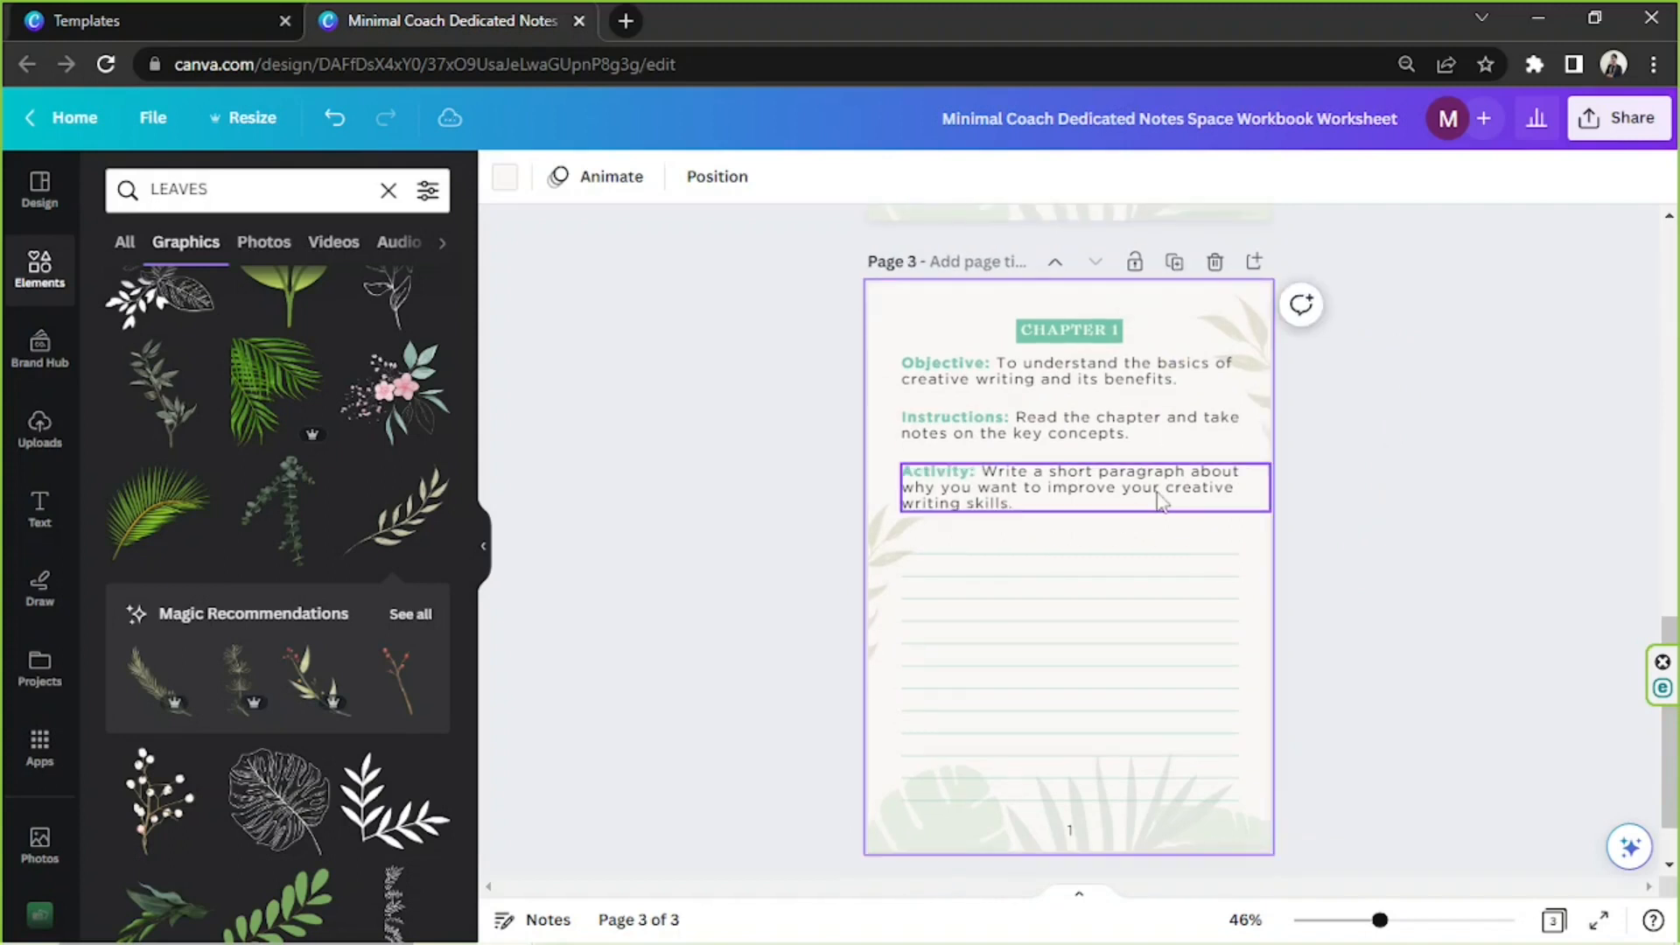
pyautogui.click(1096, 337)
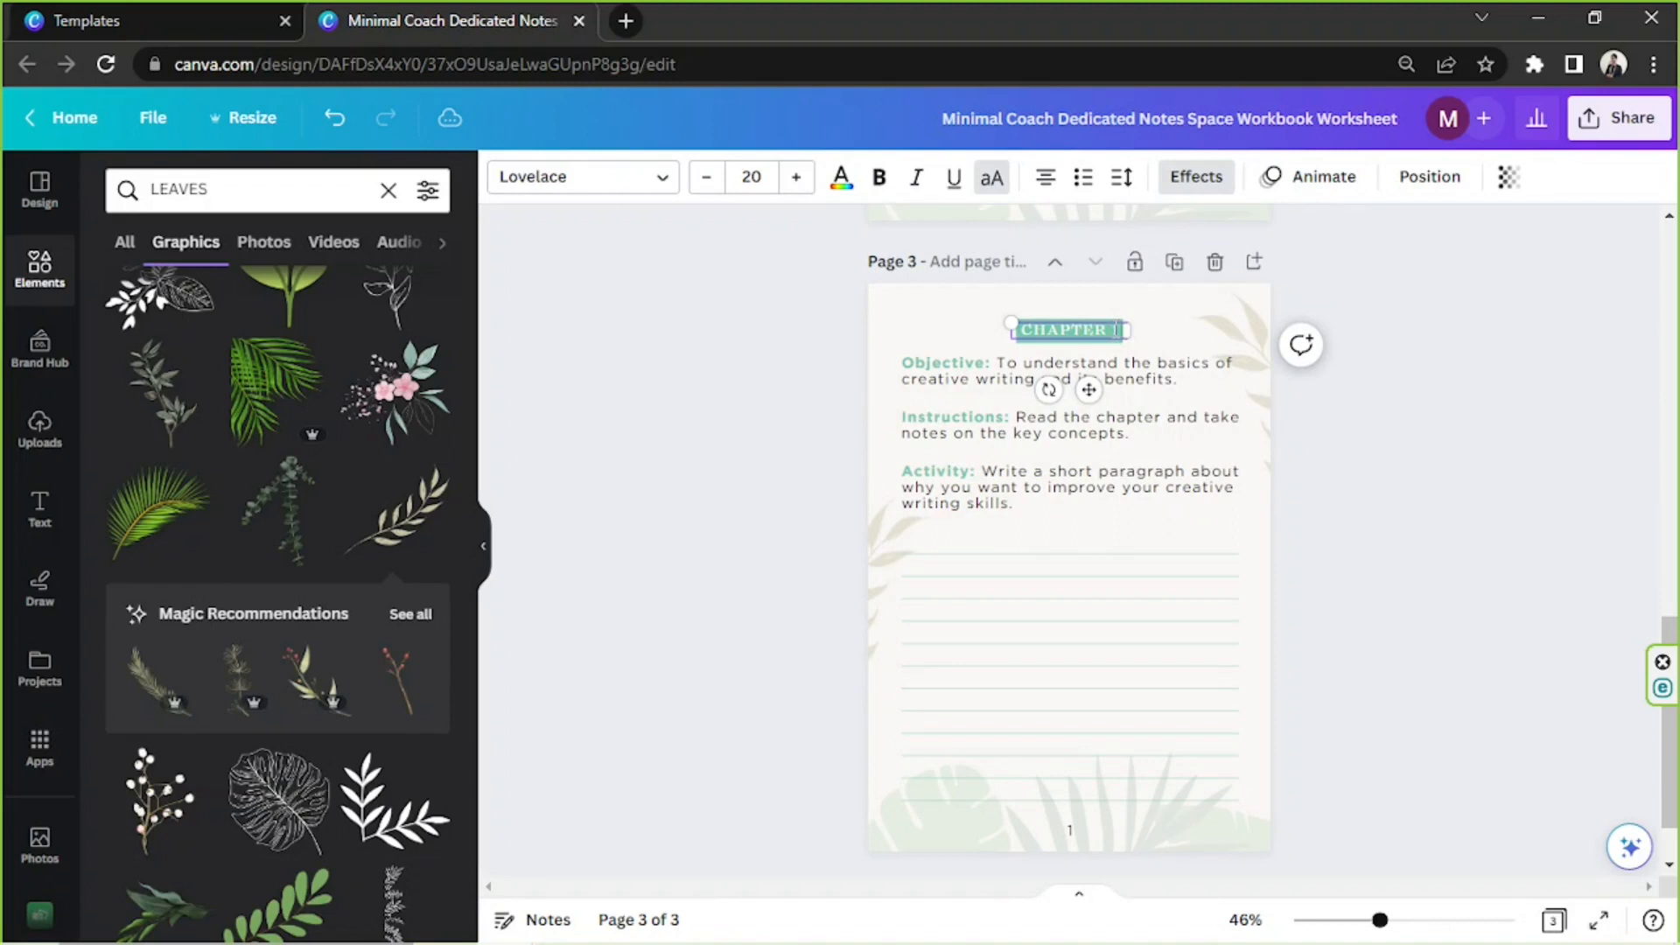
pyautogui.click(1117, 330)
pyautogui.press('BackSpace')
pyautogui.write('2')
pyautogui.click(1391, 456)
# Move the Objective, Instructions and Activity texts down on page 2 to make room for a title under the chapter heading
pyautogui.click(632, 926)
pyautogui.moveTo(758, 248); pyautogui.dragTo(931, 252)
pyautogui.click(1416, 387)
pyautogui.scroll(4, 1416, 387)
pyautogui.scroll(-2, 1392, 390)
pyautogui.scroll(4, 1383, 391)
pyautogui.moveTo(1096, 595); pyautogui.dragTo(1096, 621)
pyautogui.moveTo(1124, 530); pyautogui.dragTo(1125, 560)
pyautogui.scroll(-2, 1368, 461)
pyautogui.moveTo(1171, 487); pyautogui.dragTo(1116, 468)
pyautogui.scroll(3, 1367, 461)
pyautogui.click(1354, 502)
# Add a green title reading "Introduction to Creative Writing", copied from the notes file, beneath the CHAPTER 1 heading
pyautogui.click(1116, 508)
pyautogui.hotkey('ctrl', 'd')
pyautogui.click(631, 923)
pyautogui.moveTo(757, 291); pyautogui.dragTo(1071, 292)
pyautogui.hotkey('ctrl', 'c')
pyautogui.tripleClick(1099, 467)
pyautogui.hotkey('ctrl', 'v')
pyautogui.moveTo(1113, 524); pyautogui.dragTo(1080, 533)
pyautogui.click(1339, 506)
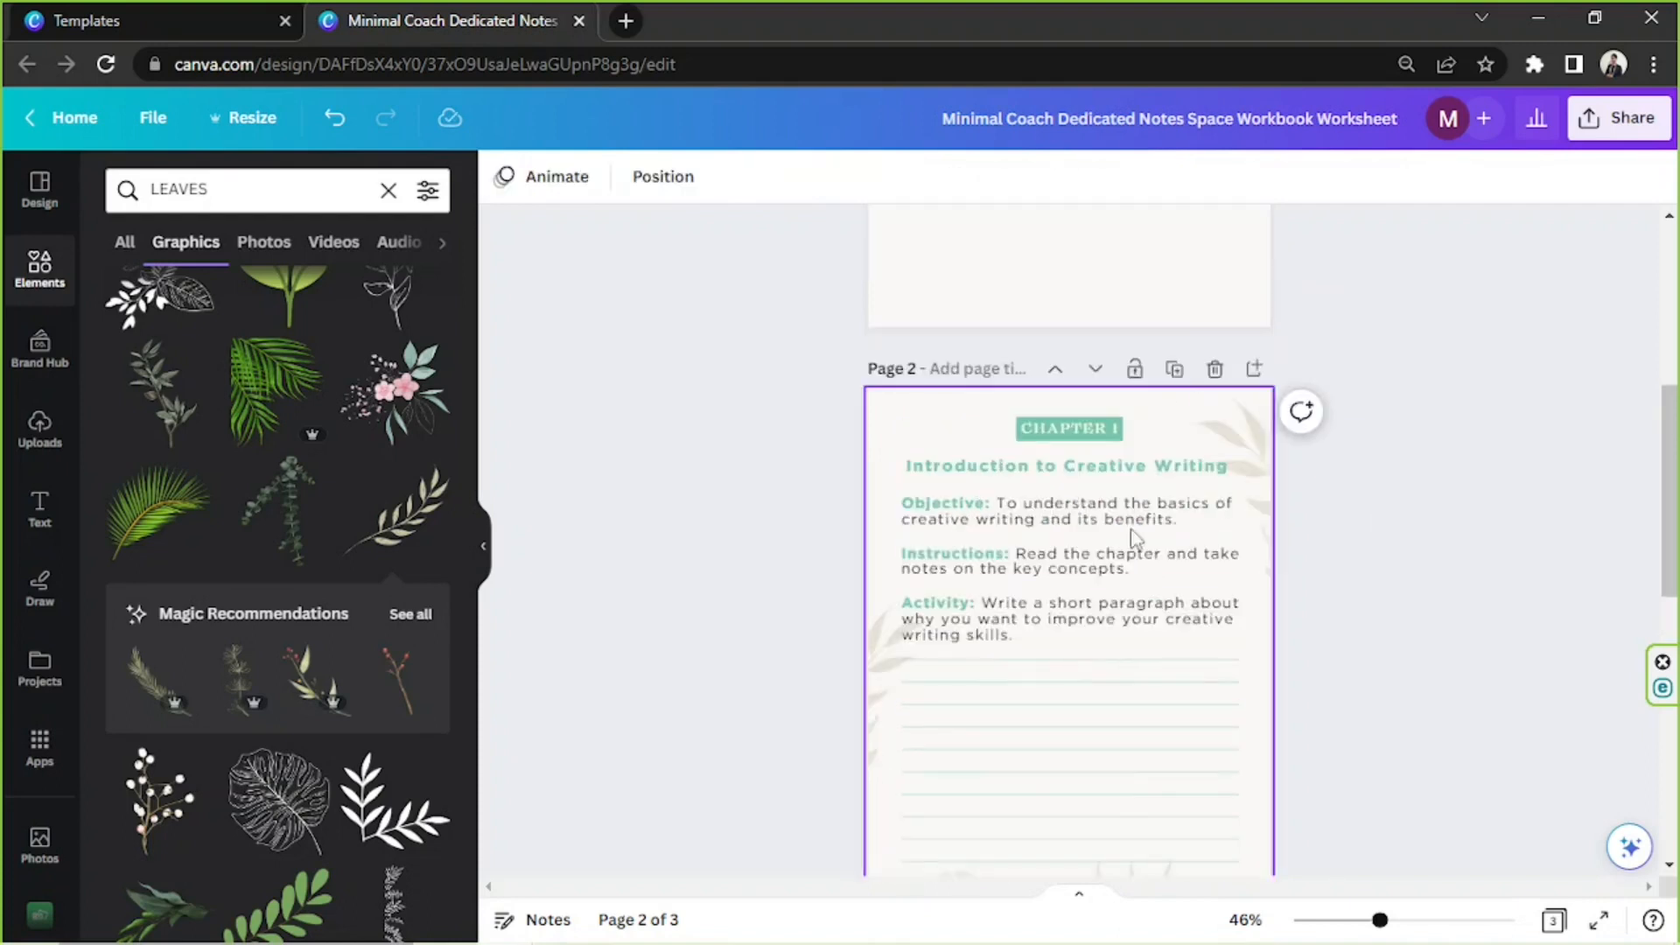
pyautogui.scroll(-1, 1135, 539)
pyautogui.click(1138, 391)
pyautogui.moveTo(1268, 409); pyautogui.dragTo(1242, 403)
pyautogui.hotkey('ctrl', 'z')
pyautogui.click(1440, 417)
# Enlarge the CHAPTER 1 heading slightly and reposition the title just beneath it
pyautogui.scroll(1, 1225, 420)
pyautogui.click(1094, 429)
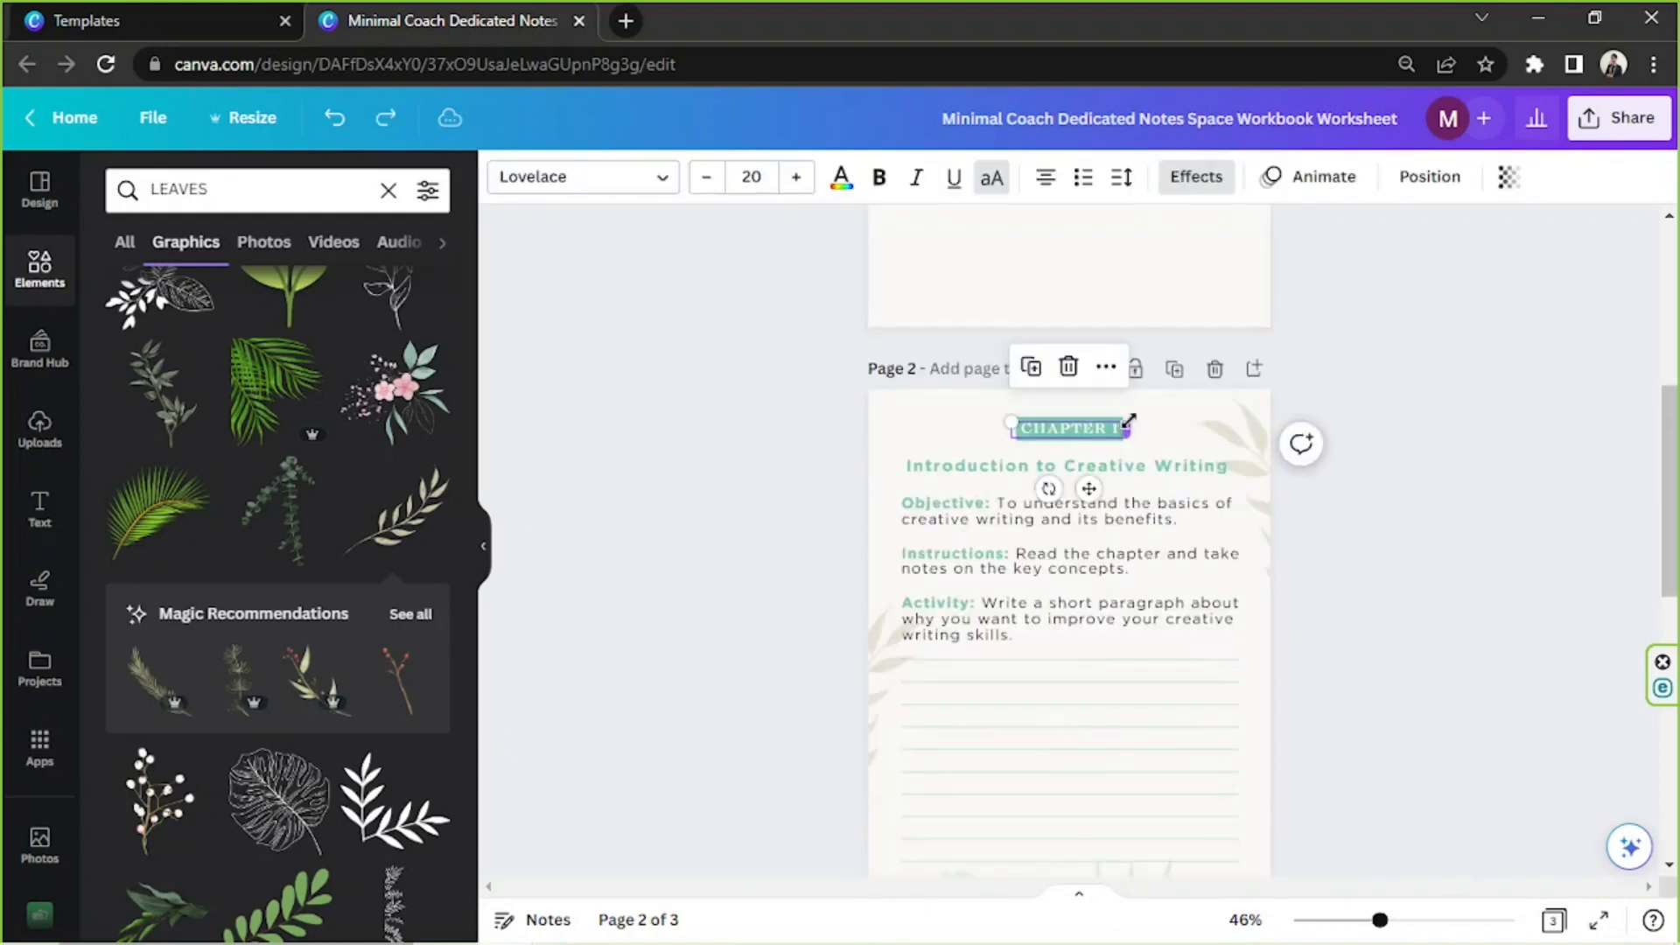
pyautogui.moveTo(1113, 436); pyautogui.dragTo(1113, 436)
pyautogui.moveTo(1179, 469); pyautogui.dragTo(1182, 466)
pyautogui.click(1386, 520)
pyautogui.scroll(-1, 1388, 522)
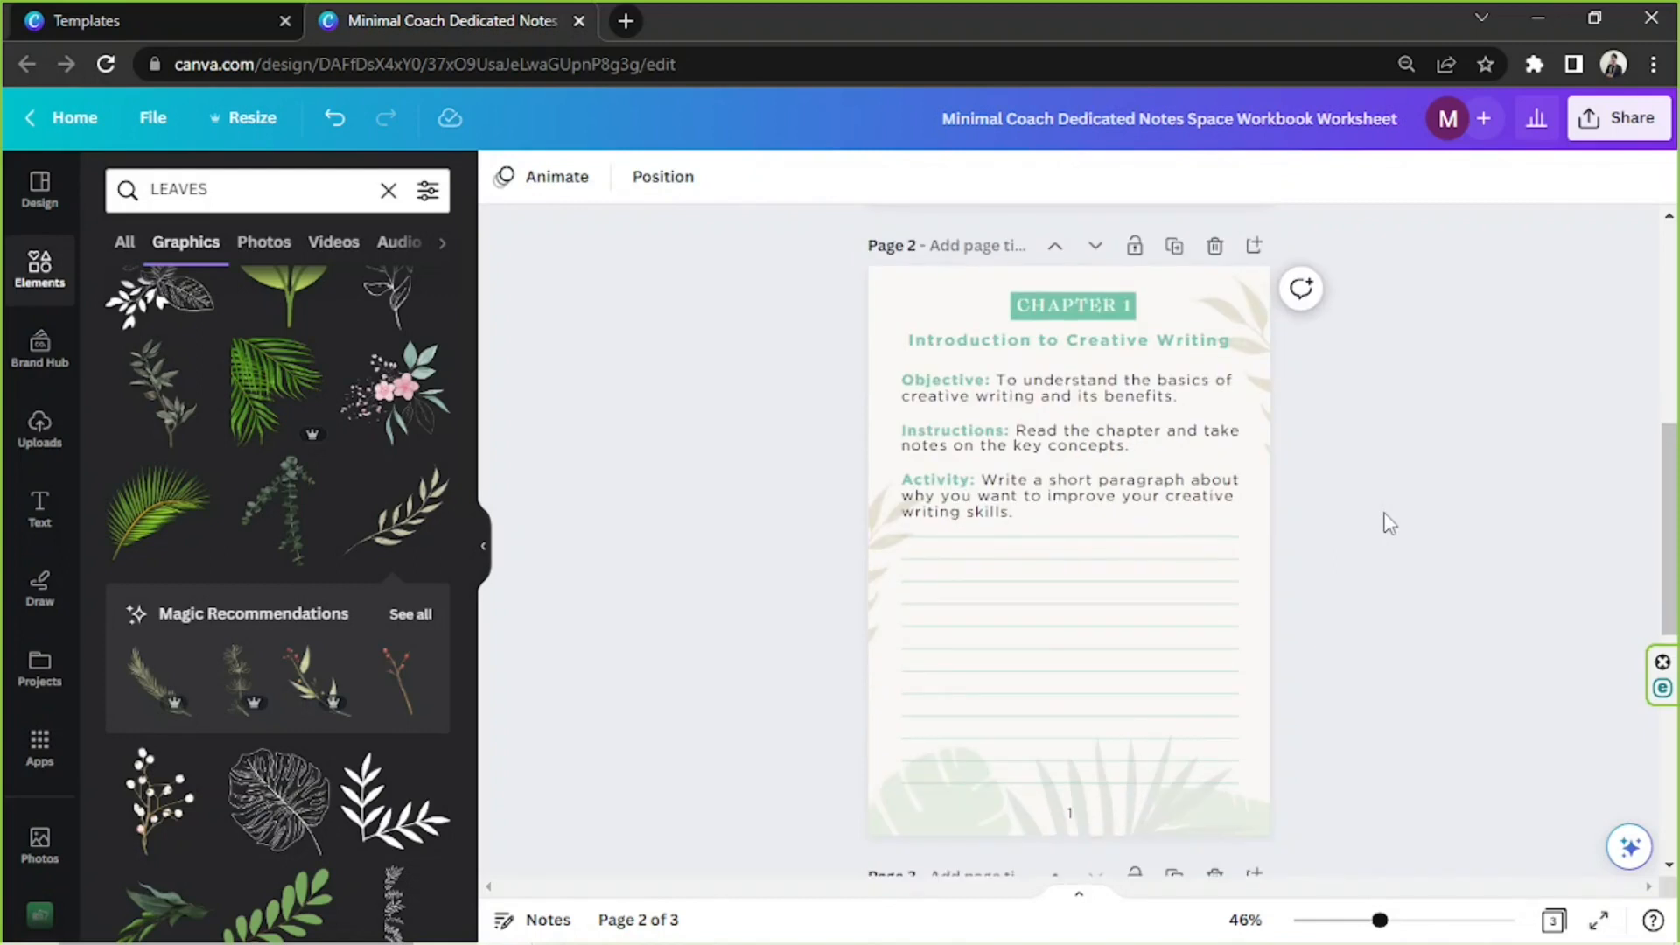
# Reduce the Objective text on page 2 to size 18.4 and position it evenly between the page margins
pyautogui.click(1418, 921)
pyautogui.click(1330, 525)
pyautogui.moveTo(1456, 549); pyautogui.dragTo(1374, 540)
pyautogui.moveTo(1373, 515); pyautogui.dragTo(1440, 517)
pyautogui.moveTo(1155, 525); pyautogui.dragTo(1148, 524)
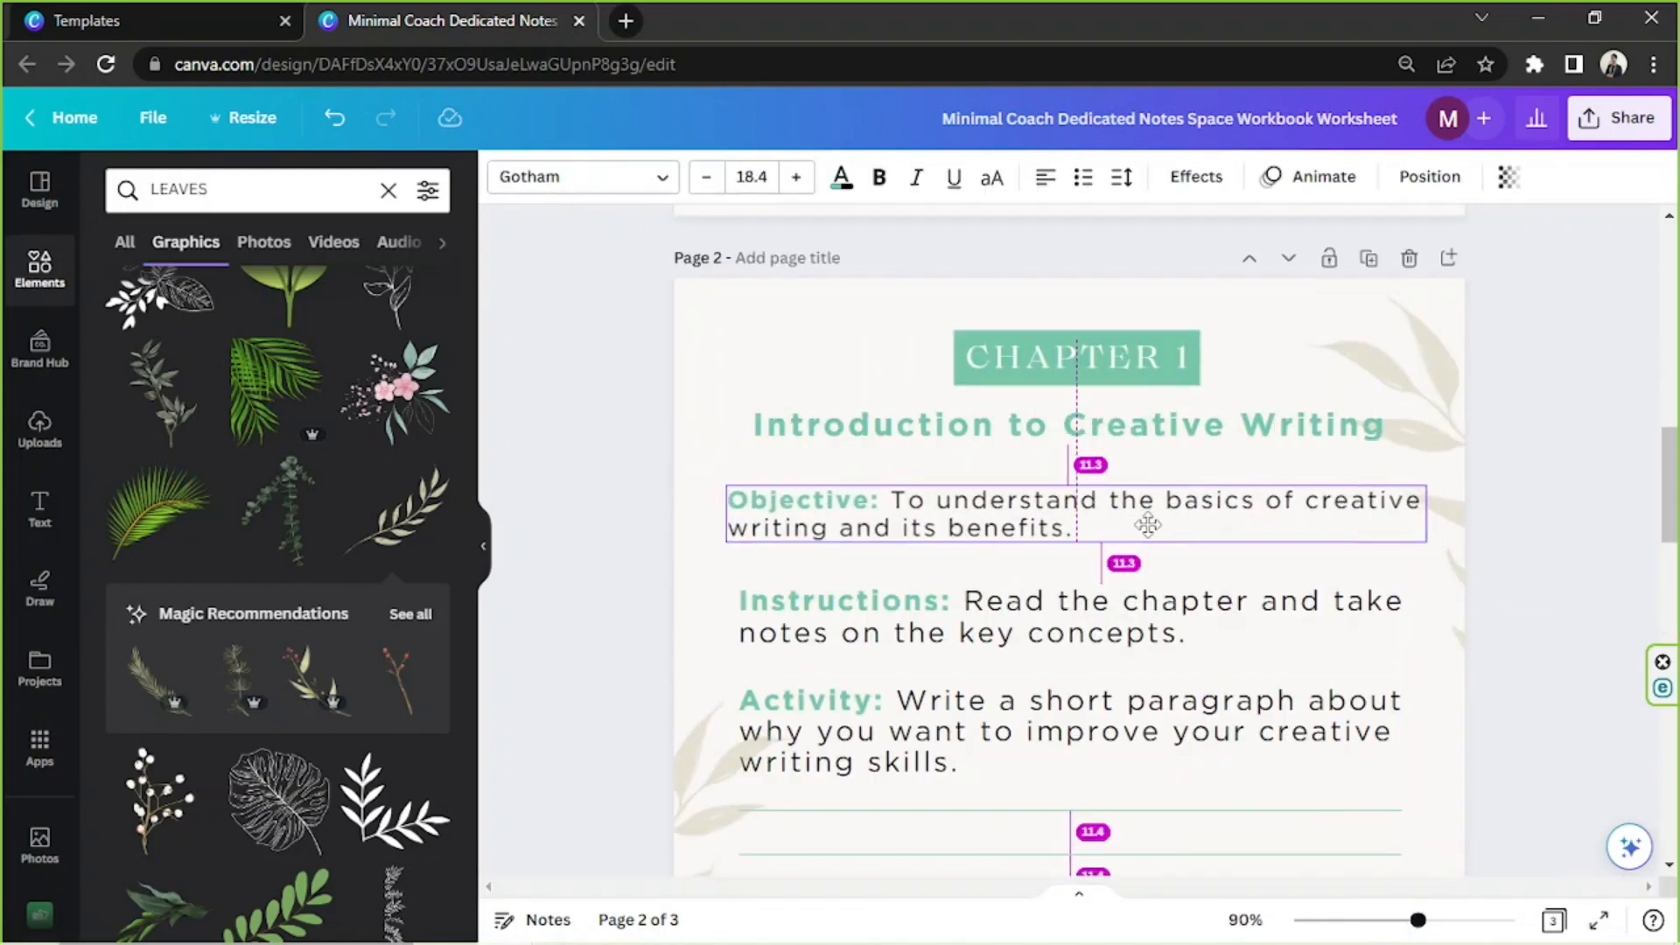
# Set the Instructions text to size 18.4 and align its box with the Objective text above
pyautogui.click(980, 618)
pyautogui.click(751, 177)
pyautogui.write('18.4')
pyautogui.press('Return')
pyautogui.moveTo(1062, 616)
pyautogui.mouseDown()
pyautogui.moveTo(1036, 612)
pyautogui.moveTo(1050, 610)
pyautogui.mouseUp()
pyautogui.moveTo(1457, 610); pyautogui.dragTo(1426, 610)
pyautogui.moveTo(1378, 610); pyautogui.dragTo(1377, 599)
# Set the Activity text to size 18.4, move it up under the Instructions and match its box width to the texts above
pyautogui.click(1155, 732)
pyautogui.click(752, 178)
pyautogui.write('18.4')
pyautogui.press('Return')
pyautogui.moveTo(1114, 732); pyautogui.dragTo(1102, 698)
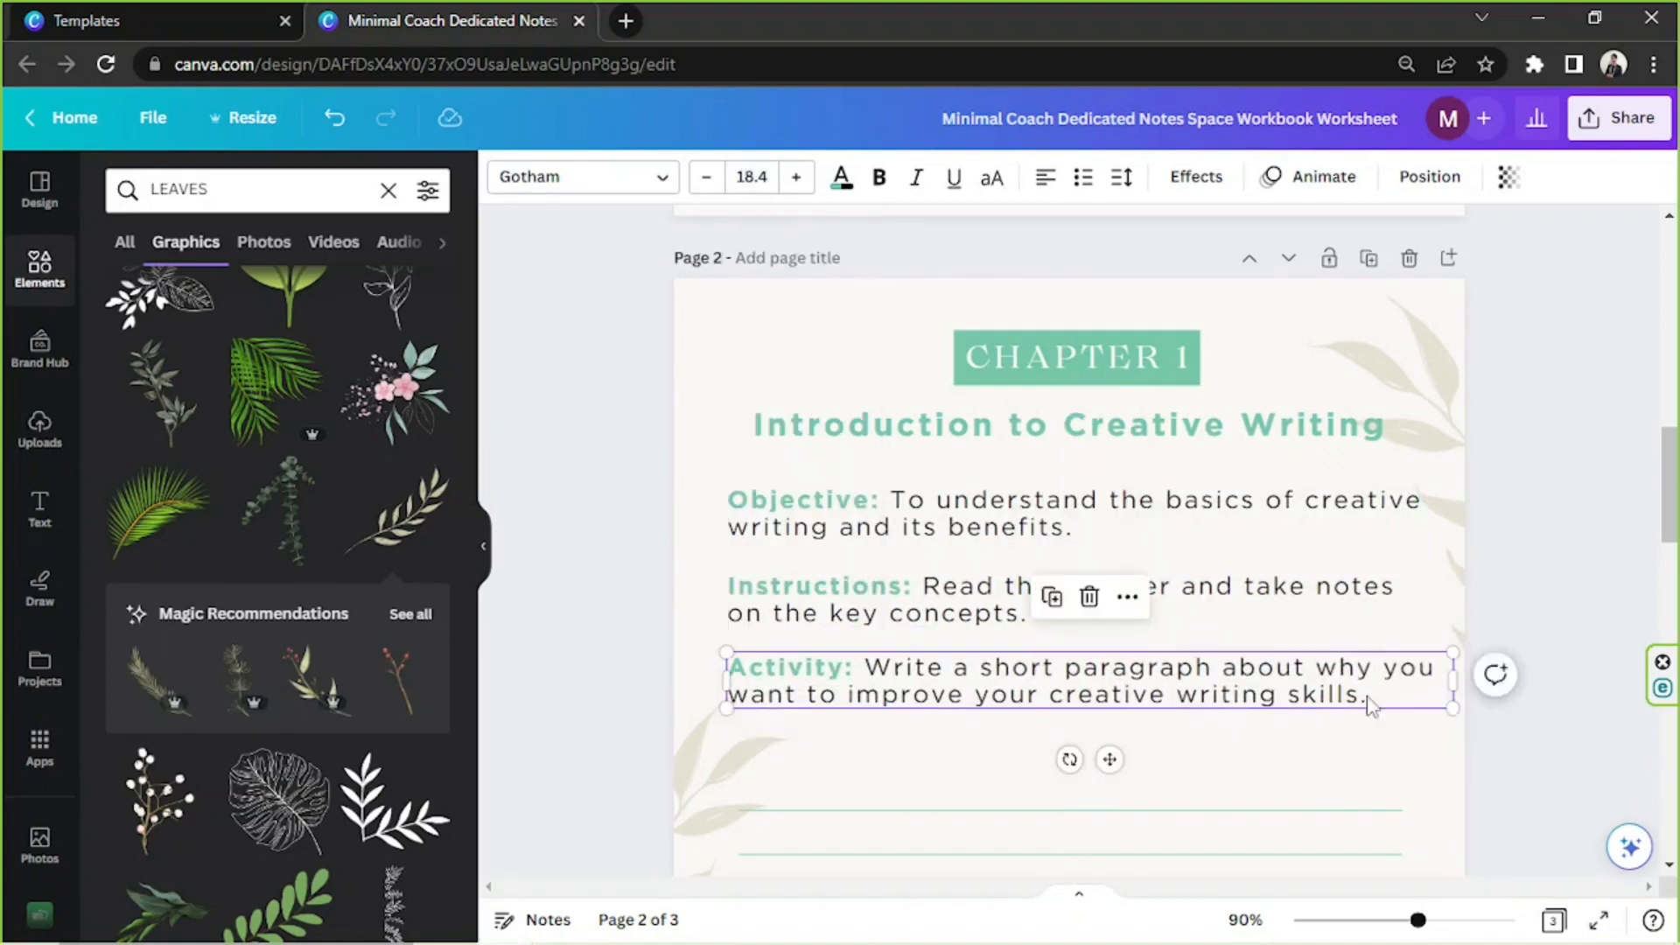
pyautogui.moveTo(1439, 685); pyautogui.dragTo(1433, 689)
pyautogui.click(1498, 682)
pyautogui.scroll(-1, 1377, 638)
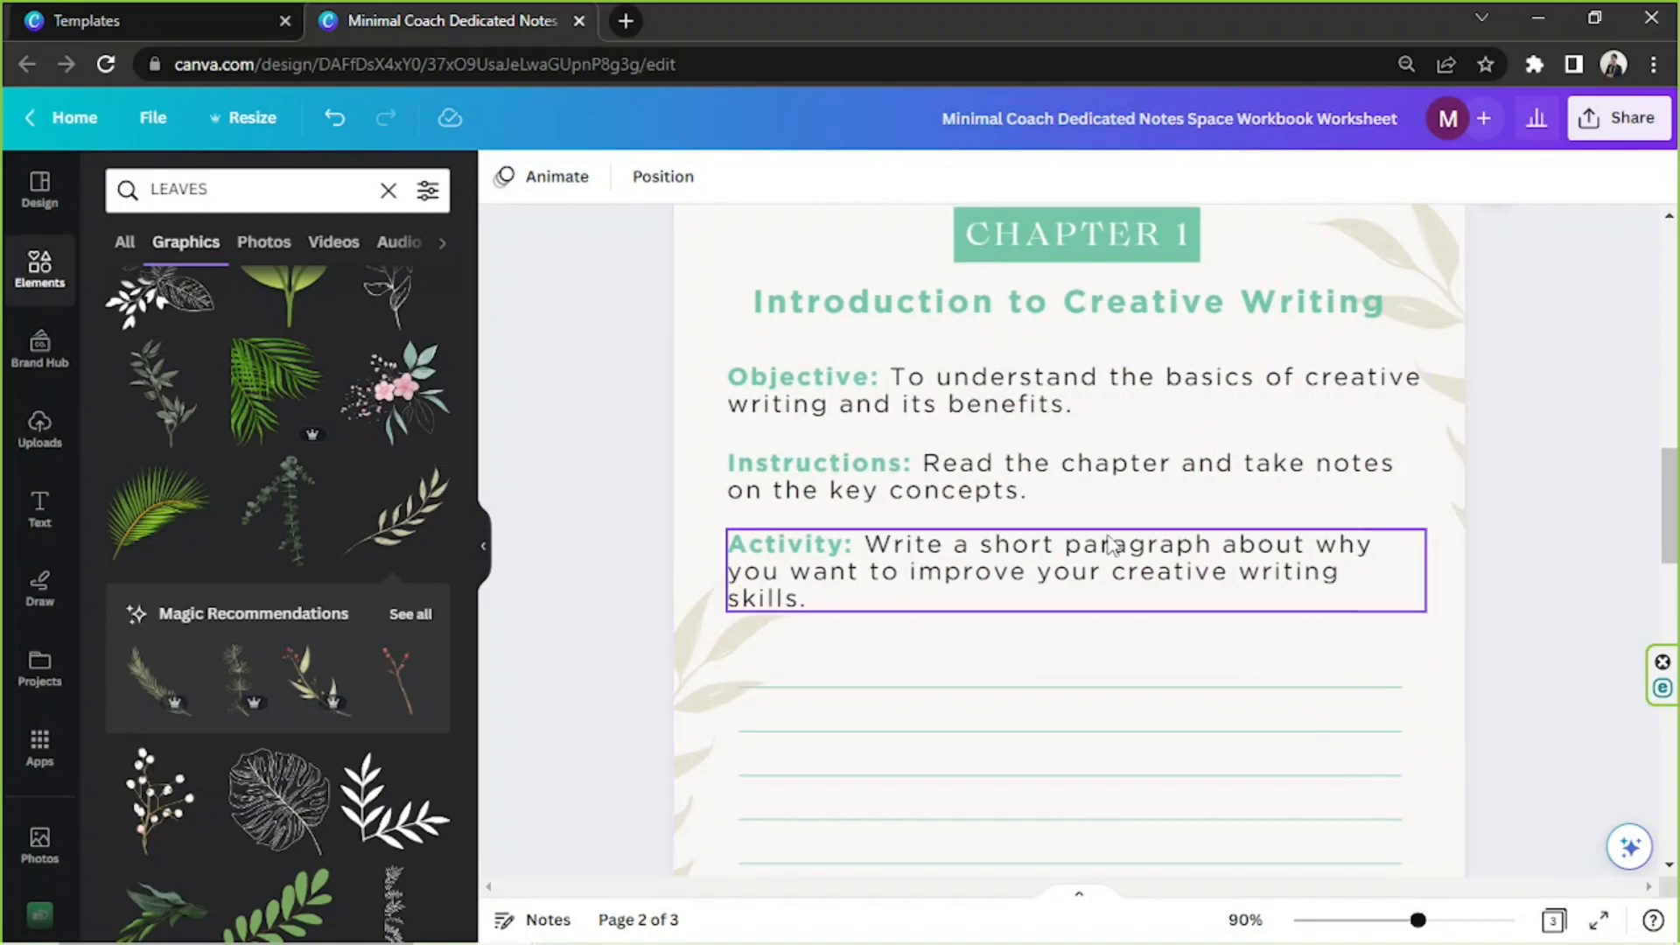
# Duplicate the revised Chapter 1 page and delete the outdated Chapter 2 page that follows it
pyautogui.scroll(-1, 1111, 553)
pyautogui.moveTo(1405, 915); pyautogui.dragTo(1391, 919)
pyautogui.scroll(3, 1418, 581)
pyautogui.scroll(-3, 1417, 581)
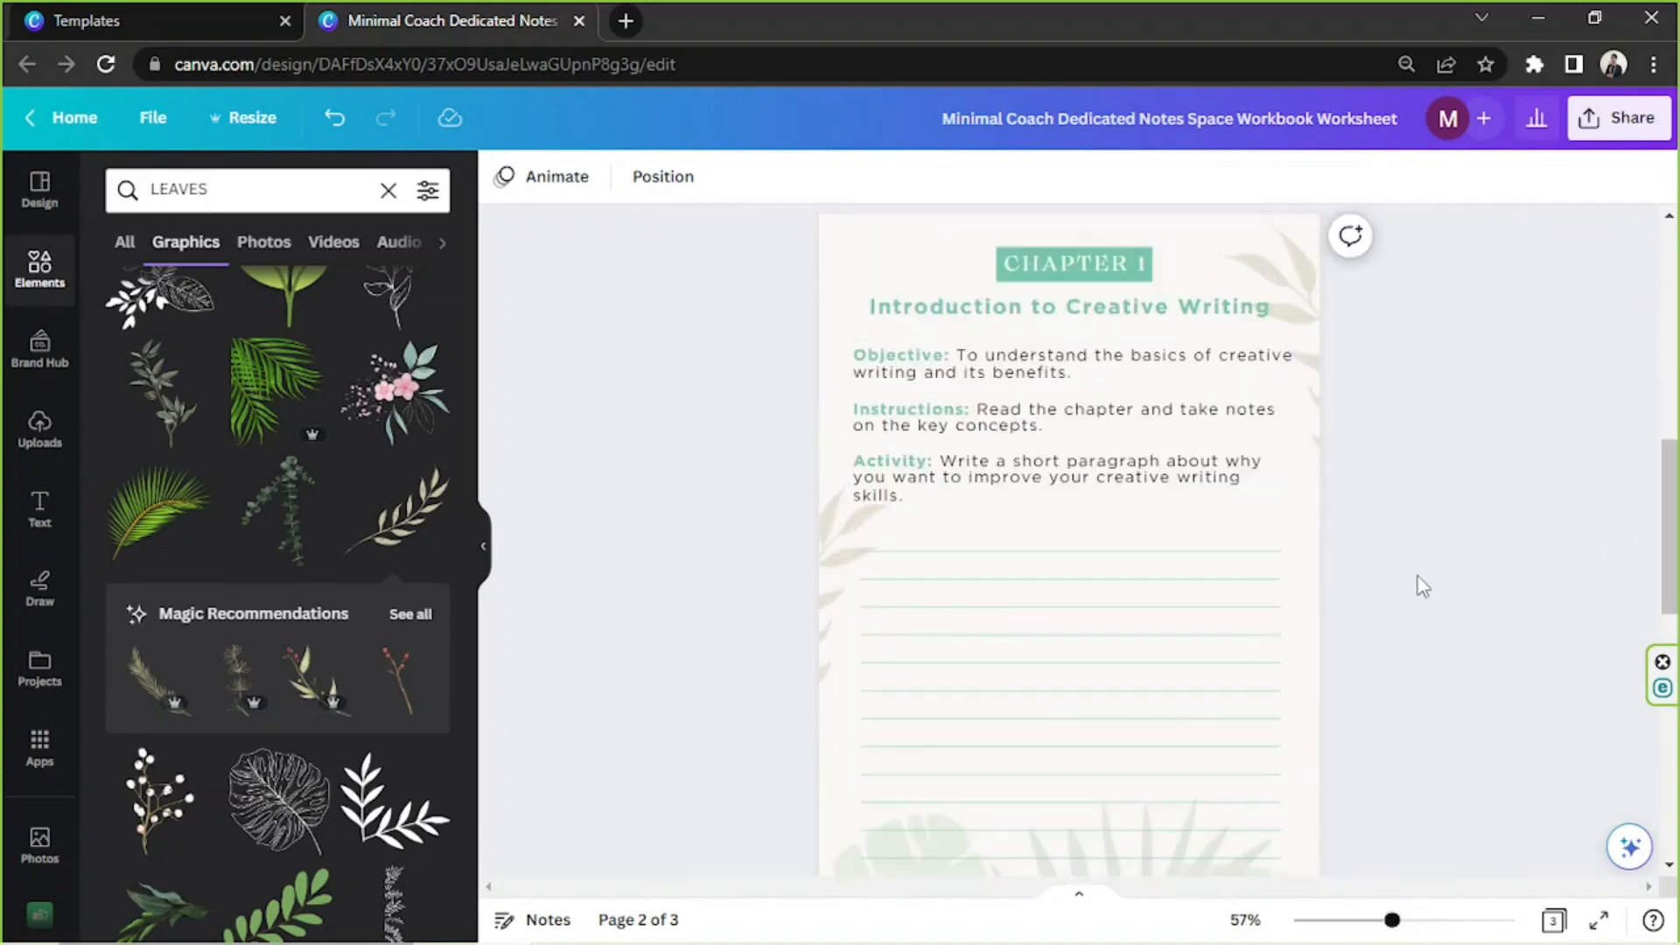
pyautogui.scroll(3, 1245, 473)
pyautogui.click(1224, 439)
pyautogui.scroll(-6, 1250, 613)
pyautogui.click(1263, 597)
# On the new page 3, set the page number to 2 and the heading to CHAPTER 2
pyautogui.doubleClick(1071, 742)
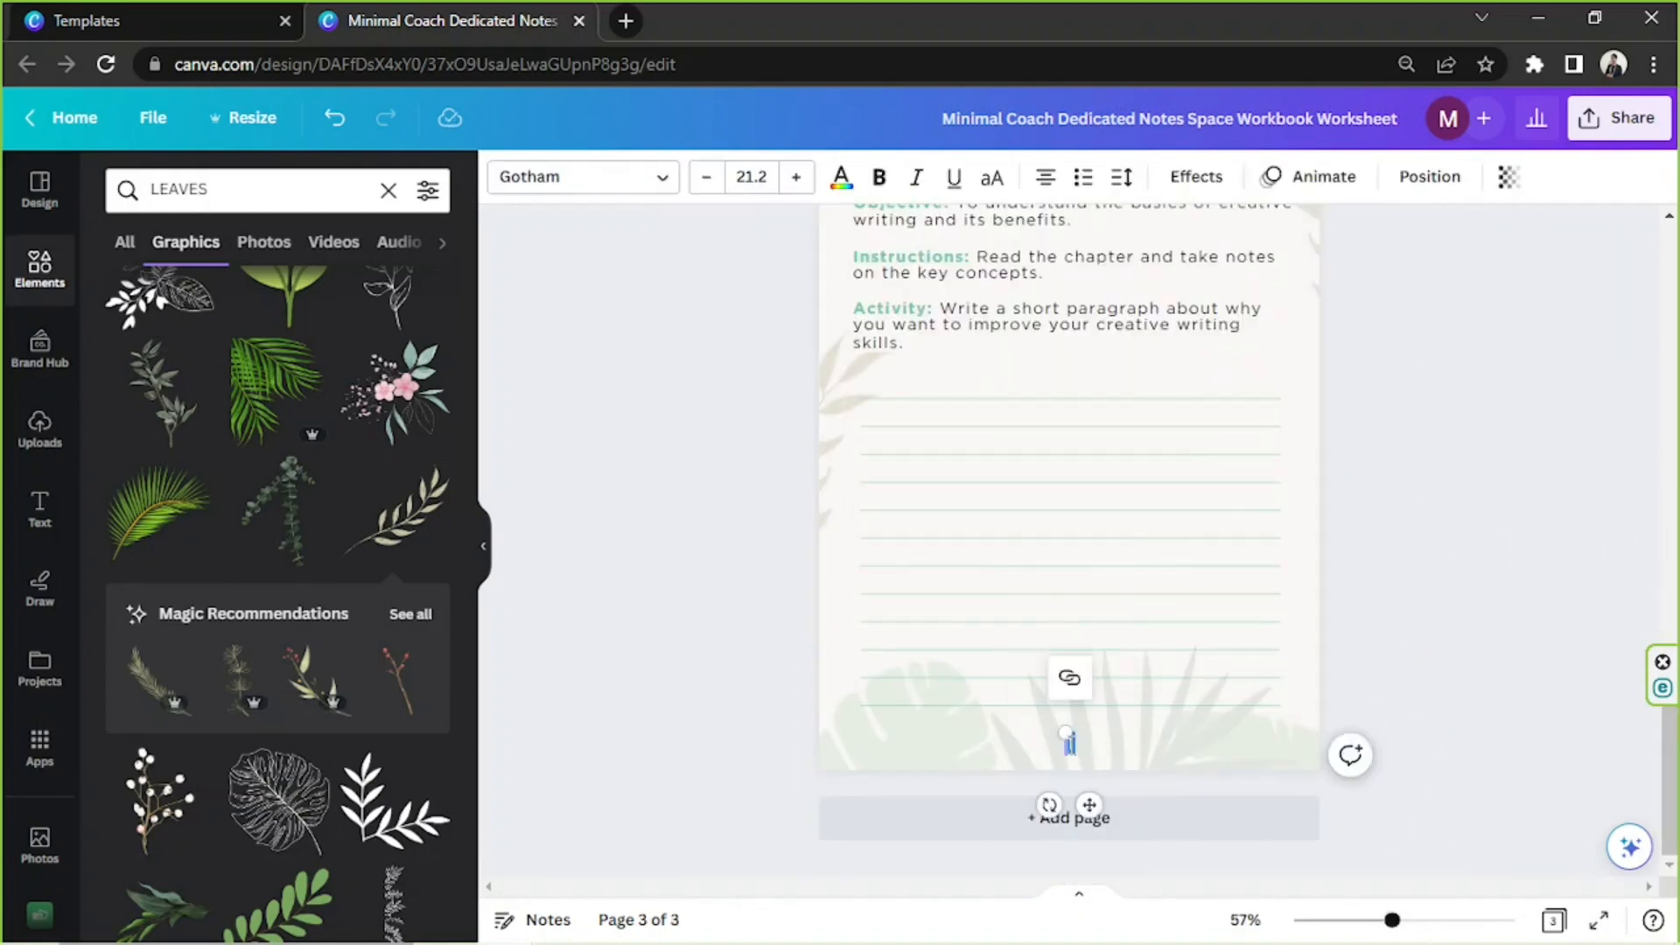
pyautogui.write('2')
pyautogui.click(762, 700)
pyautogui.scroll(3, 936, 560)
pyautogui.click(1120, 354)
# Replace the title on page 3 with "Exploring Genres and Techniques", copied from the notes file
pyautogui.hotkey('alt', 'Tab')
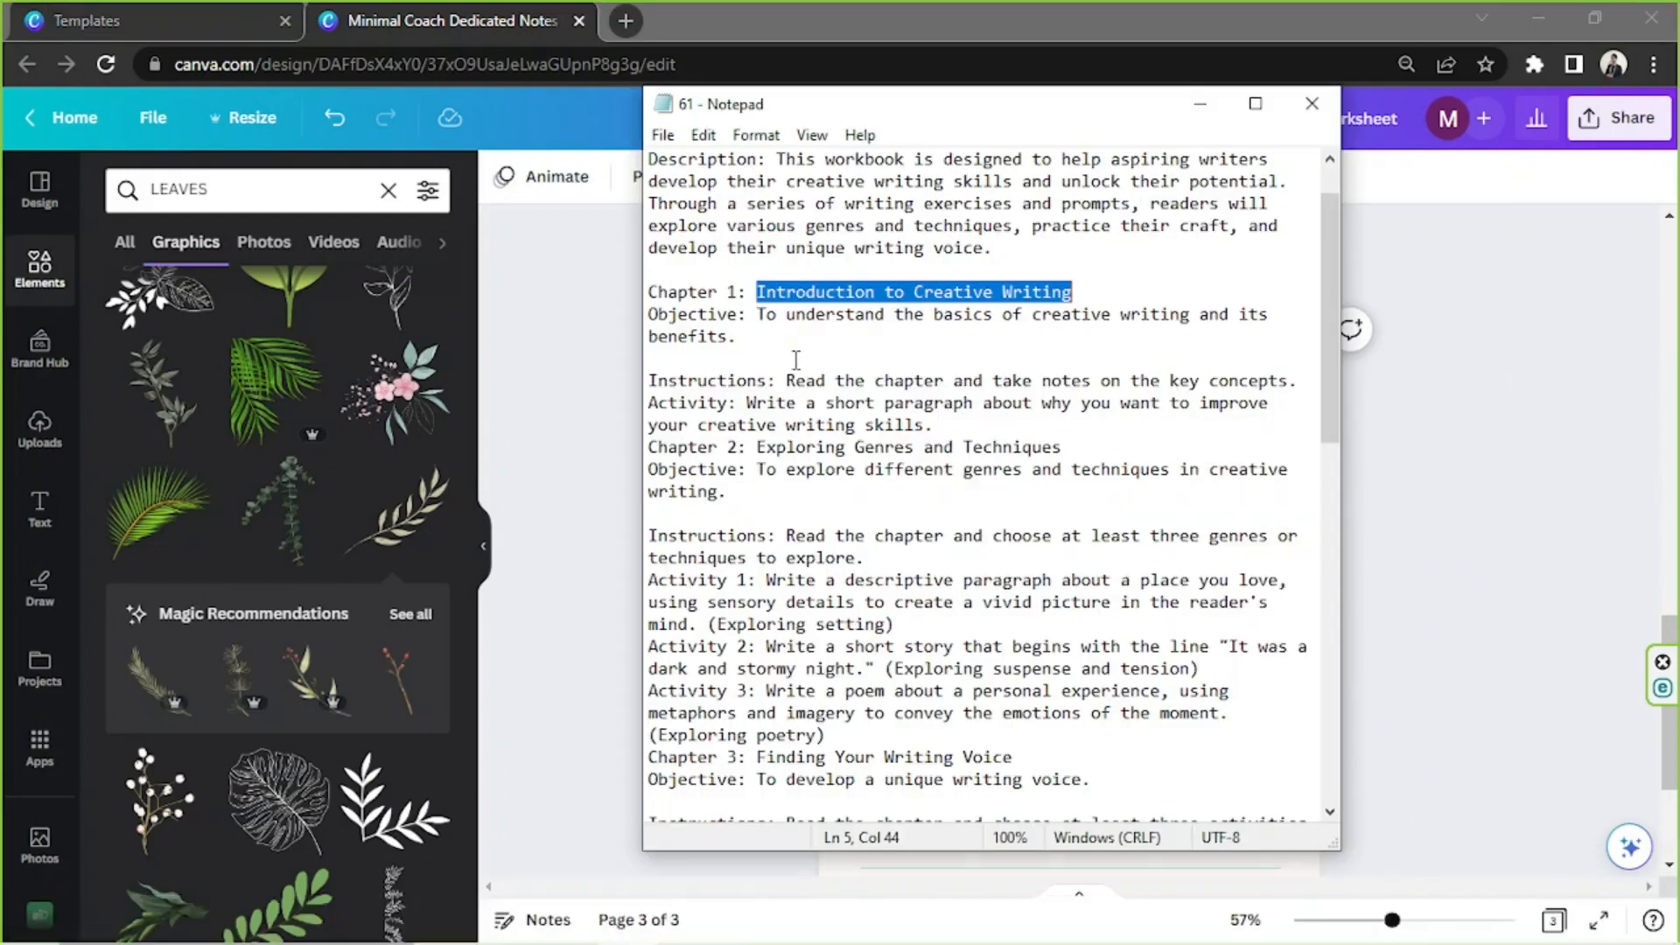
pyautogui.click(1567, 563)
pyautogui.doubleClick(1068, 397)
pyautogui.hotkey('ctrl', 'v')
pyautogui.click(735, 604)
# Replace page 3's Objective text with "To explore different genres and techniques in creative writing." from the notes file
pyautogui.click(740, 924)
pyautogui.scroll(-1, 773, 414)
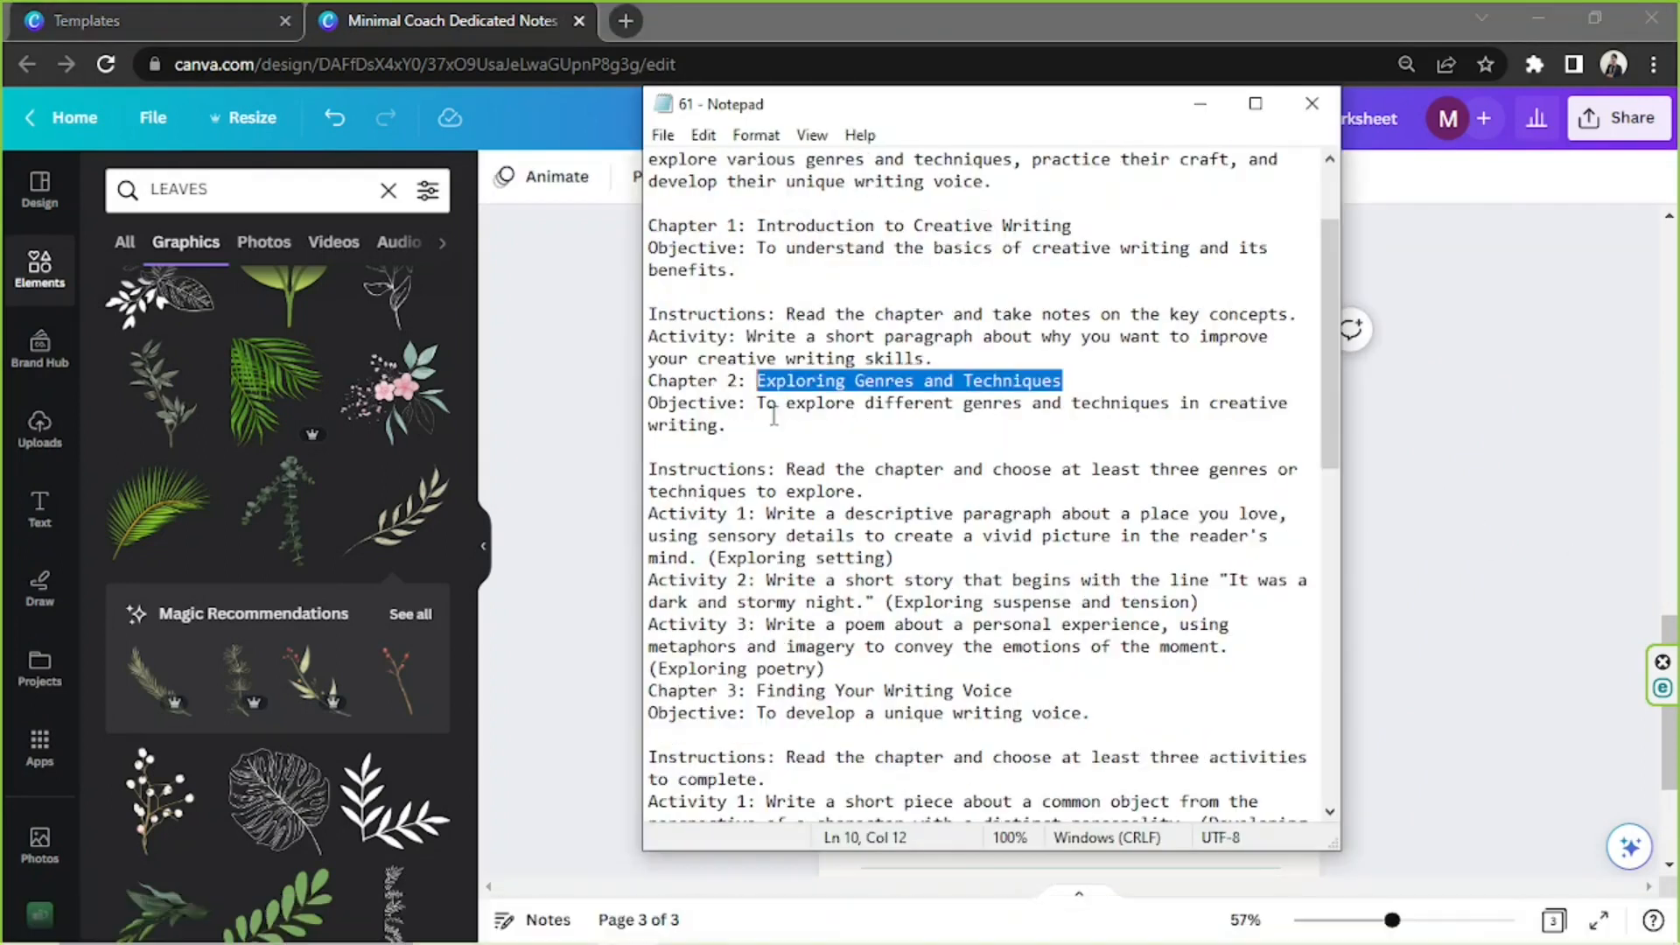
pyautogui.moveTo(773, 428); pyautogui.dragTo(758, 404)
pyautogui.click(1488, 507)
pyautogui.hotkey('ctrl', 'v')
# Replace page 3's Instructions text with "Read the chapter and choose at least three genres or techniques to explore." from the notes file
pyautogui.moveTo(1076, 466); pyautogui.dragTo(969, 484)
pyautogui.click(740, 924)
pyautogui.scroll(-1, 825, 375)
pyautogui.click(993, 508)
pyautogui.hotkey('ctrl', 'v')
# Replace page 3's Activity text with the notes file's prompt about writing a descriptive paragraph on a place you love (Exploring setting)
pyautogui.click(739, 924)
pyautogui.click(1453, 531)
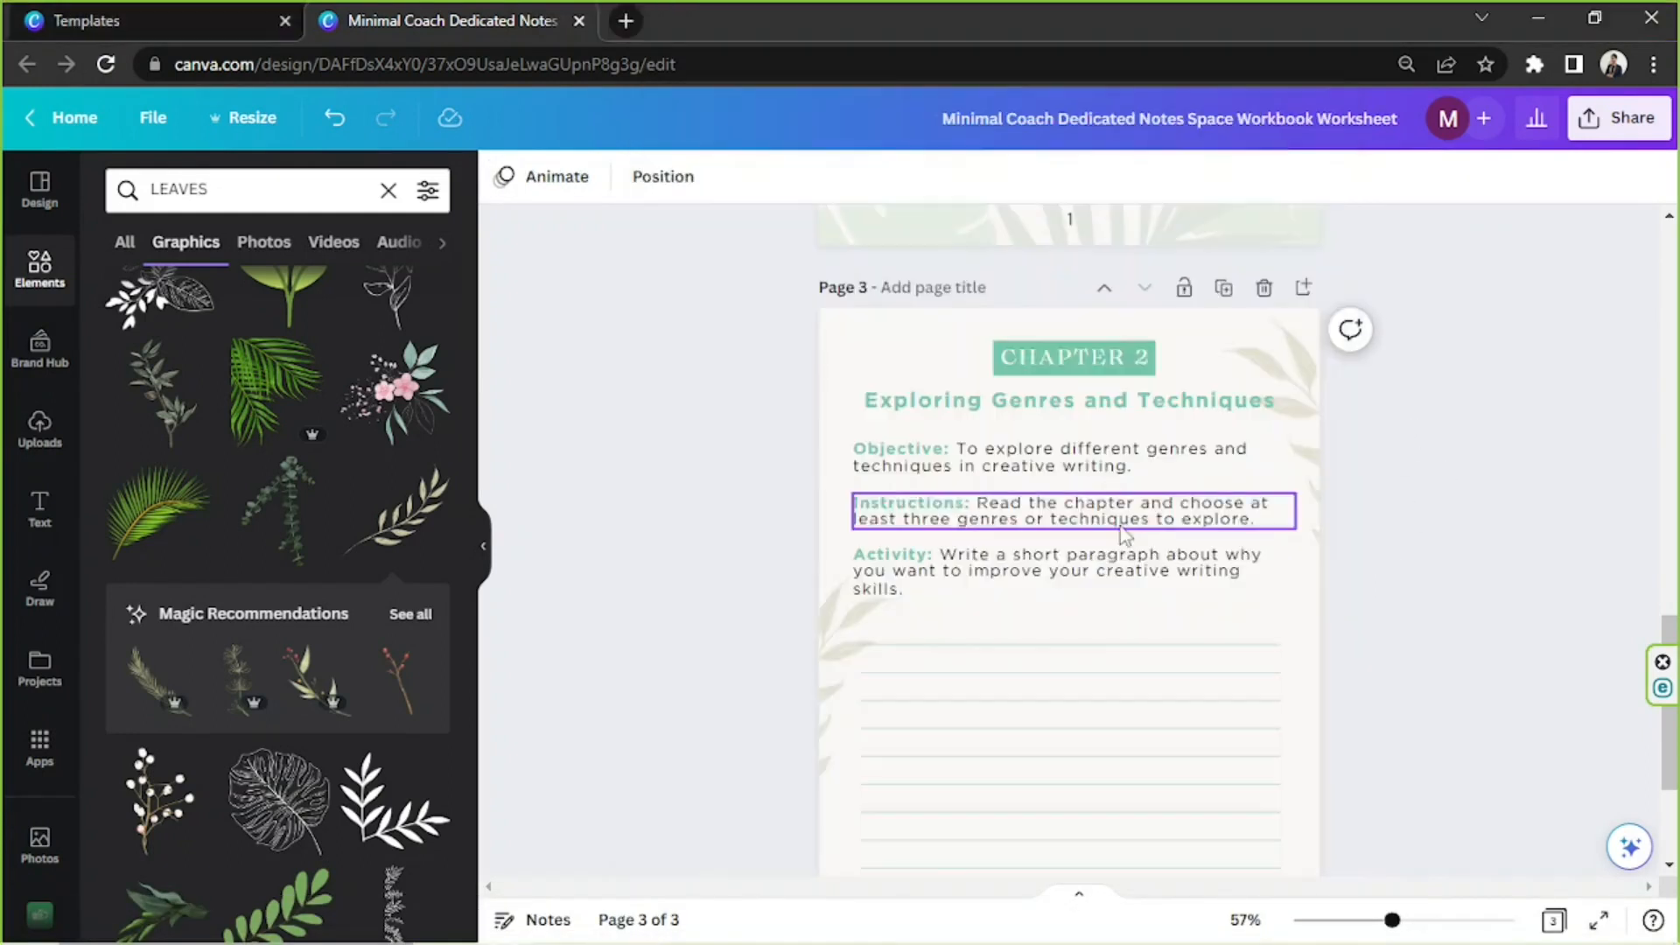
pyautogui.moveTo(941, 554); pyautogui.dragTo(1104, 606)
pyautogui.hotkey('ctrl', 'v')
pyautogui.click(1445, 544)
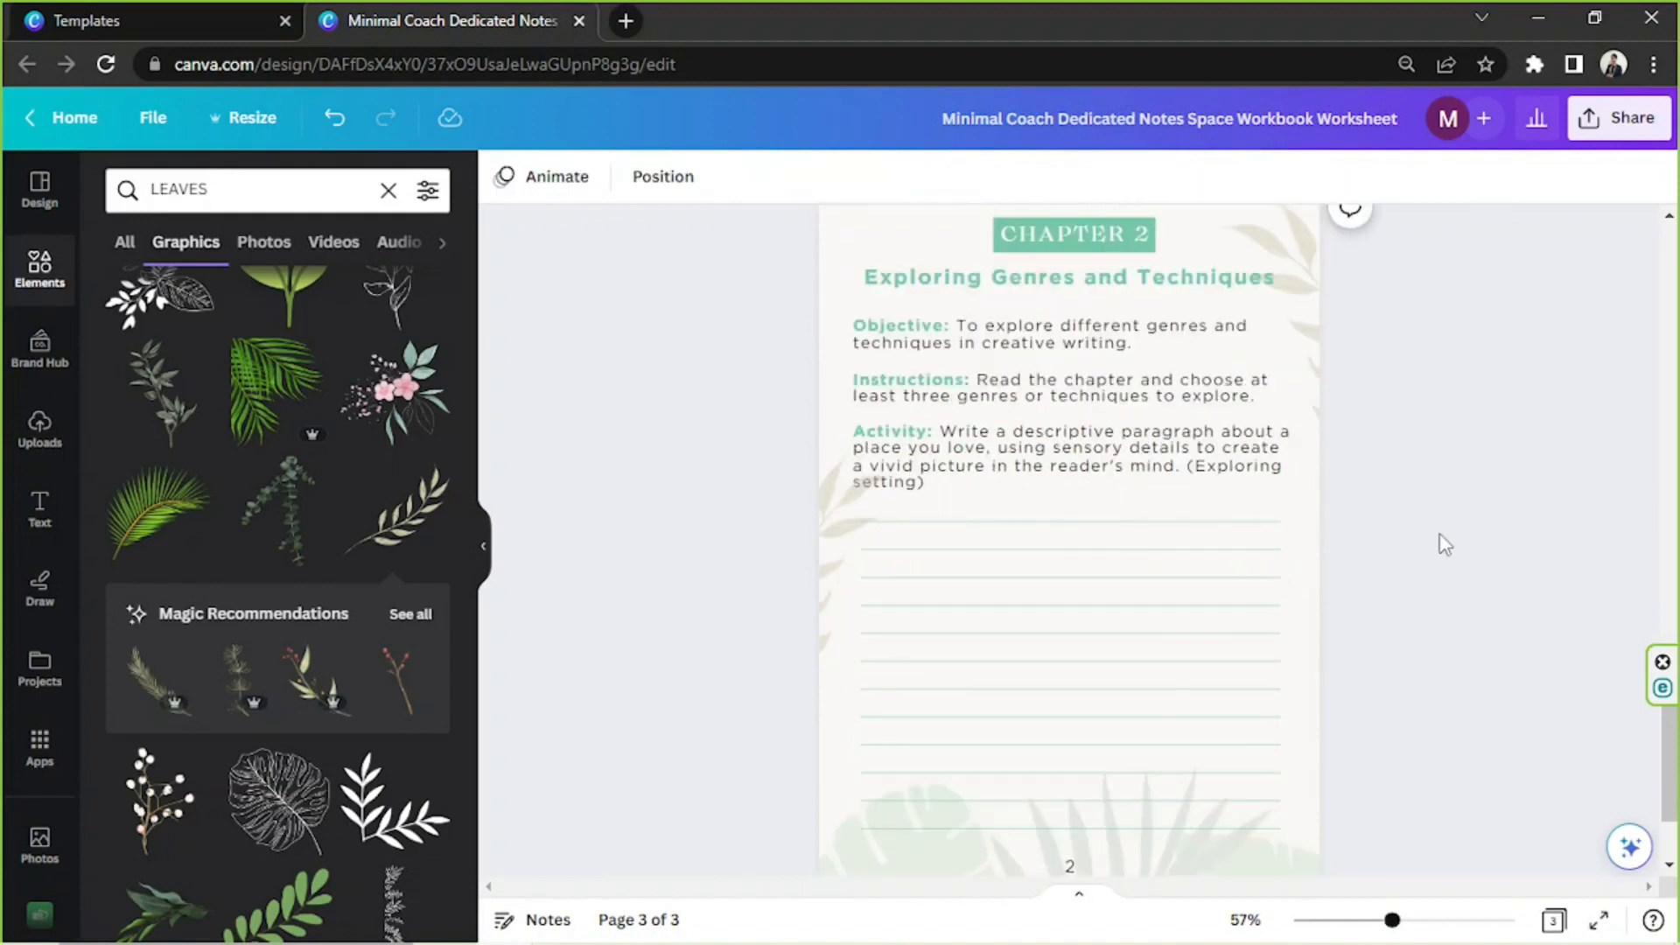
# Duplicate the Chapter 2 page and set the copy's page number to 3
pyautogui.click(1224, 287)
pyautogui.write('3')
pyautogui.click(1455, 492)
pyautogui.scroll(-3, 1455, 492)
pyautogui.doubleClick(1070, 744)
pyautogui.write('3')
pyautogui.click(1444, 569)
pyautogui.scroll(1, 1445, 569)
# In the Notepad notes file, insert blank lines after Chapter 2's Activity 2 and before the Chapter 2 heading
pyautogui.click(627, 924)
pyautogui.click(1205, 403)
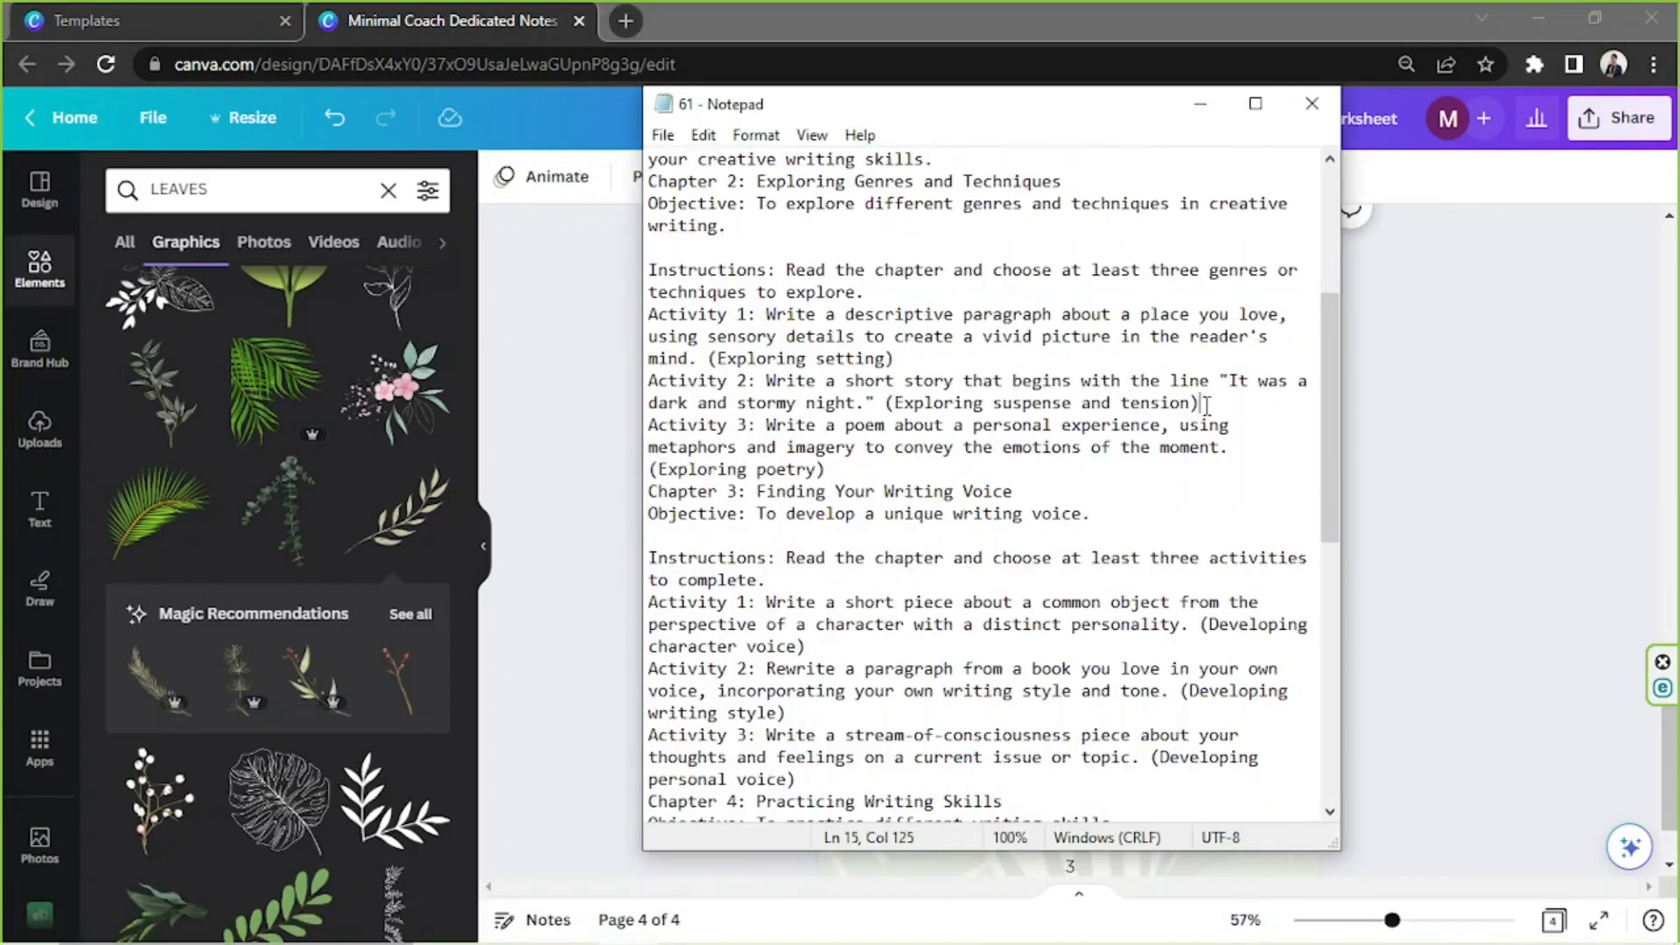
pyautogui.press('Return')
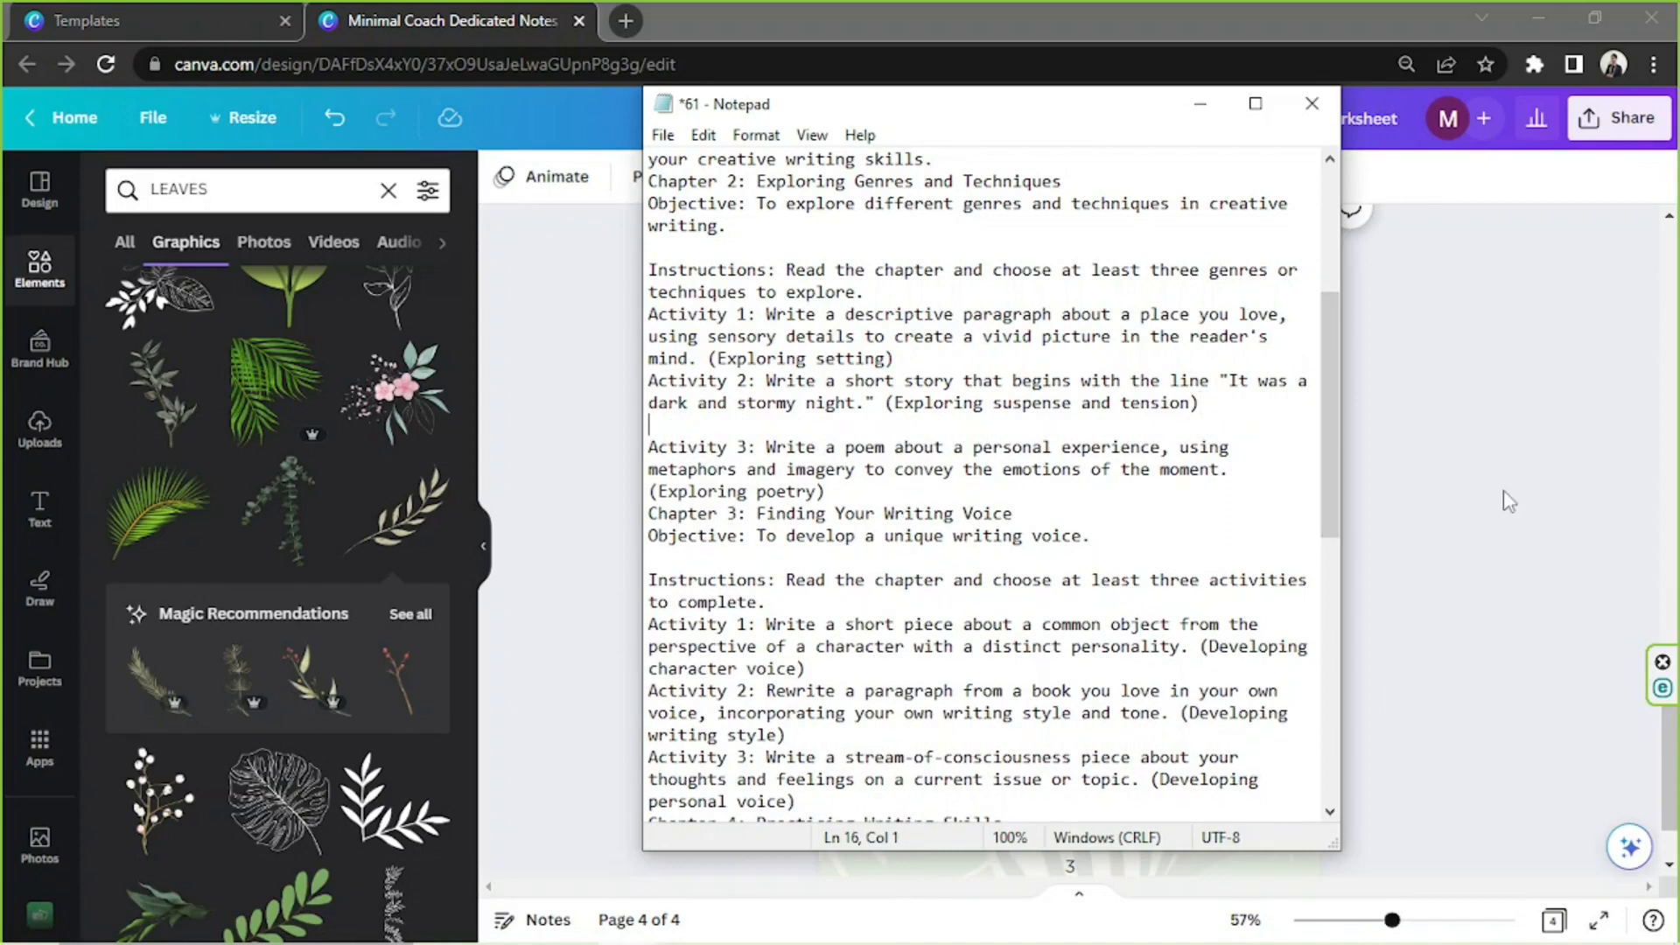
pyautogui.scroll(3, 1247, 490)
pyautogui.click(650, 382)
pyautogui.press('Return')
pyautogui.press('Return')
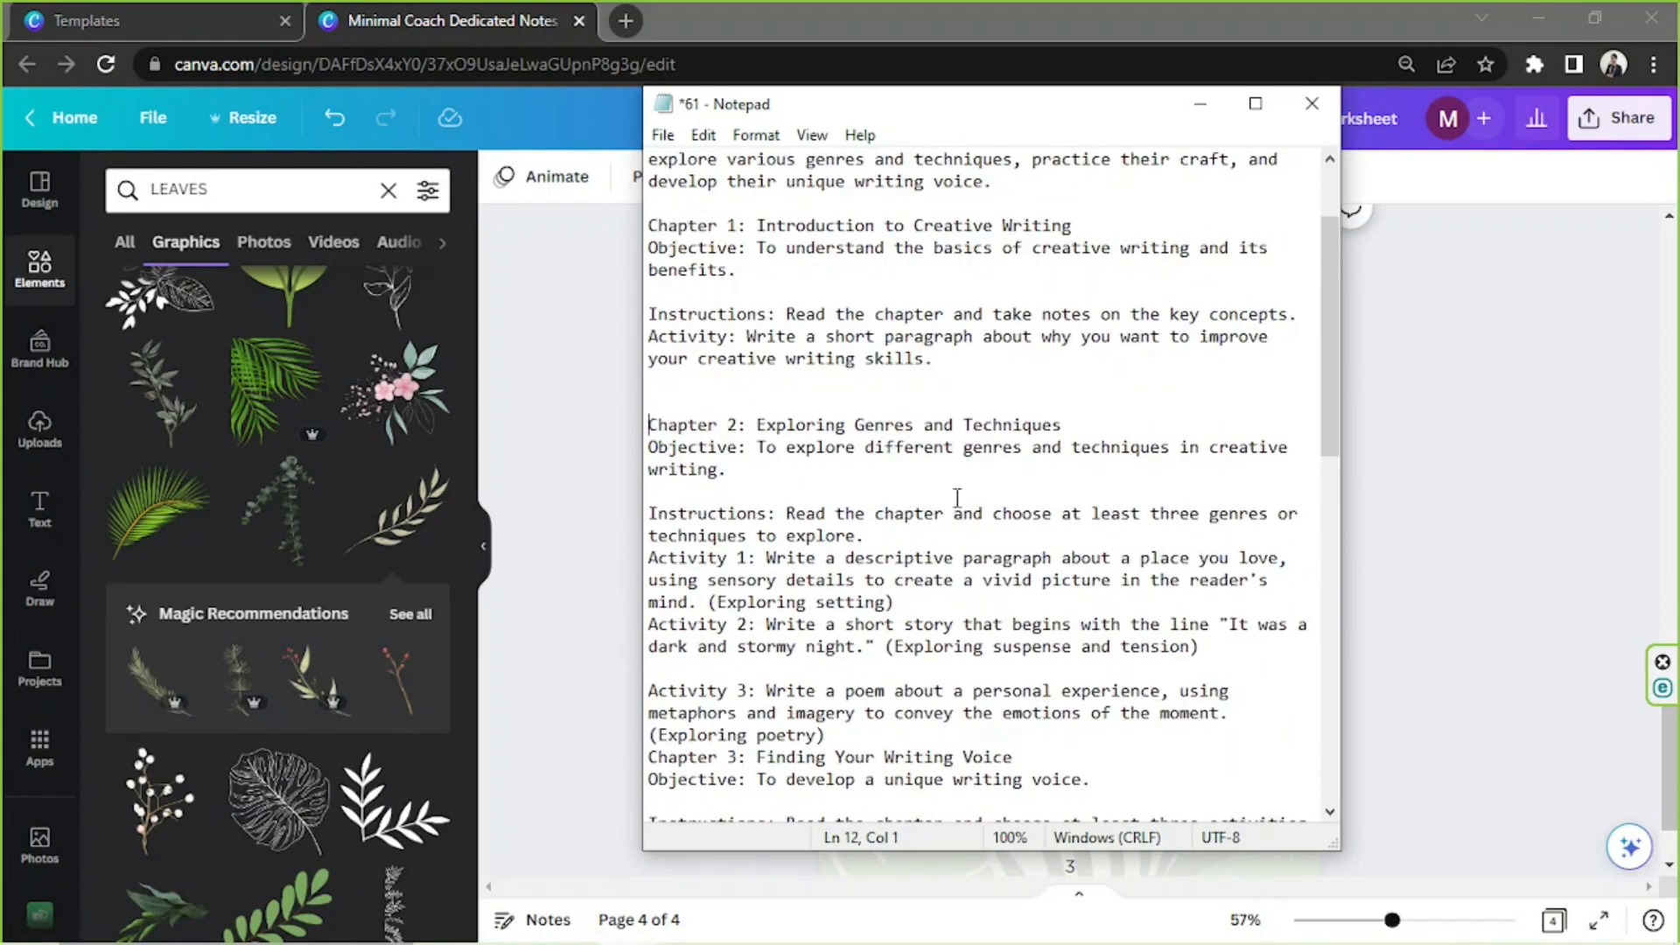
pyautogui.scroll(-3, 956, 499)
# Back in the Canva design, relabel the activity on page 3 as Activity 1
pyautogui.click(1409, 525)
pyautogui.scroll(7, 1278, 521)
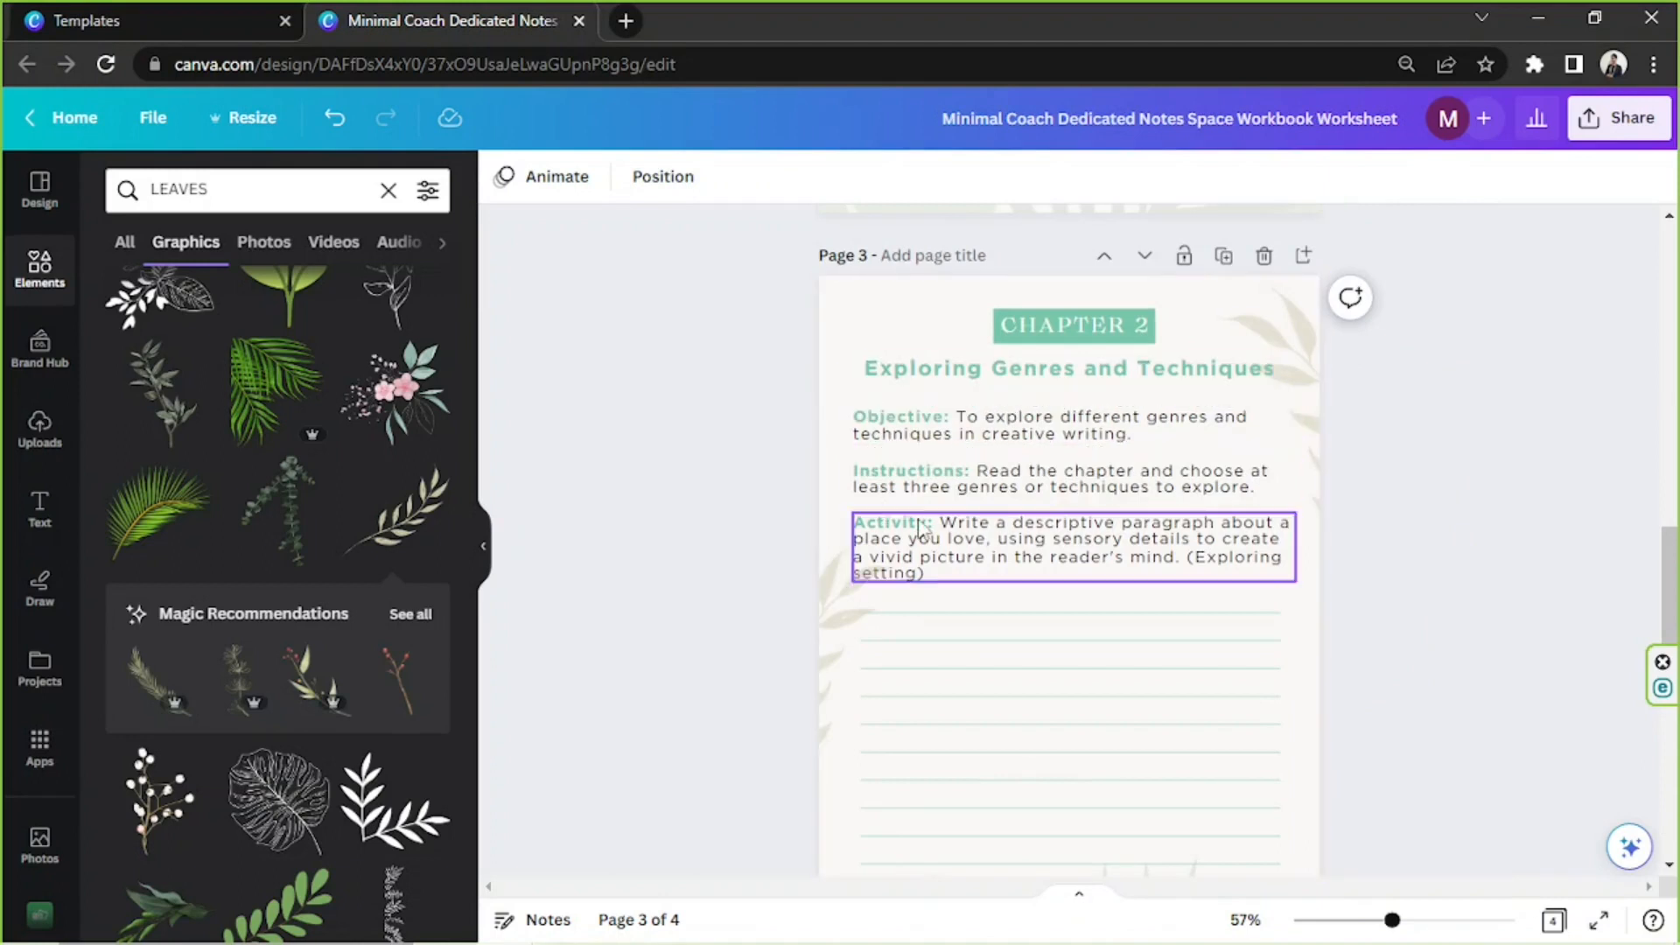
pyautogui.doubleClick(926, 525)
pyautogui.write('1')
pyautogui.click(1395, 375)
# Duplicate the updated page 3 and delete the outdated copy after it
pyautogui.click(1224, 255)
pyautogui.scroll(-8, 1243, 393)
pyautogui.click(1265, 288)
pyautogui.scroll(4, 1217, 503)
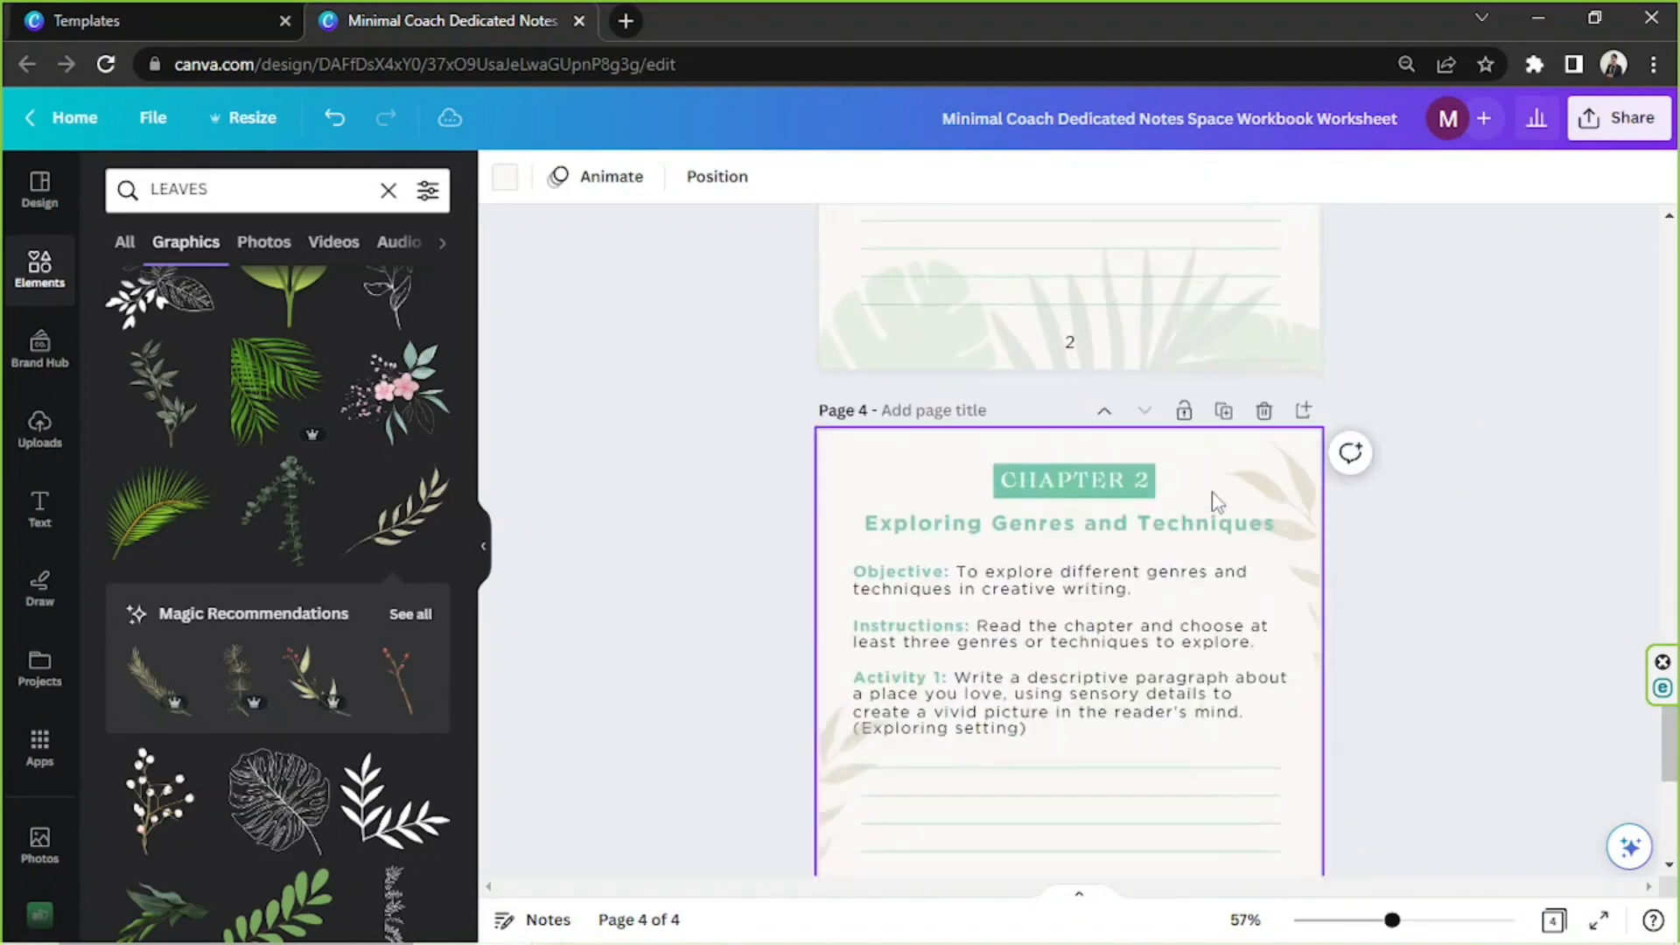
# Delete the Objective and Instructions texts from page 4 and move the activity text up beneath the title
pyautogui.scroll(-1, 1218, 502)
pyautogui.click(928, 512)
pyautogui.keyDown('shift'); pyautogui.click(936, 464); pyautogui.keyUp('shift')
pyautogui.press('Delete')
pyautogui.moveTo(967, 558); pyautogui.dragTo(968, 448)
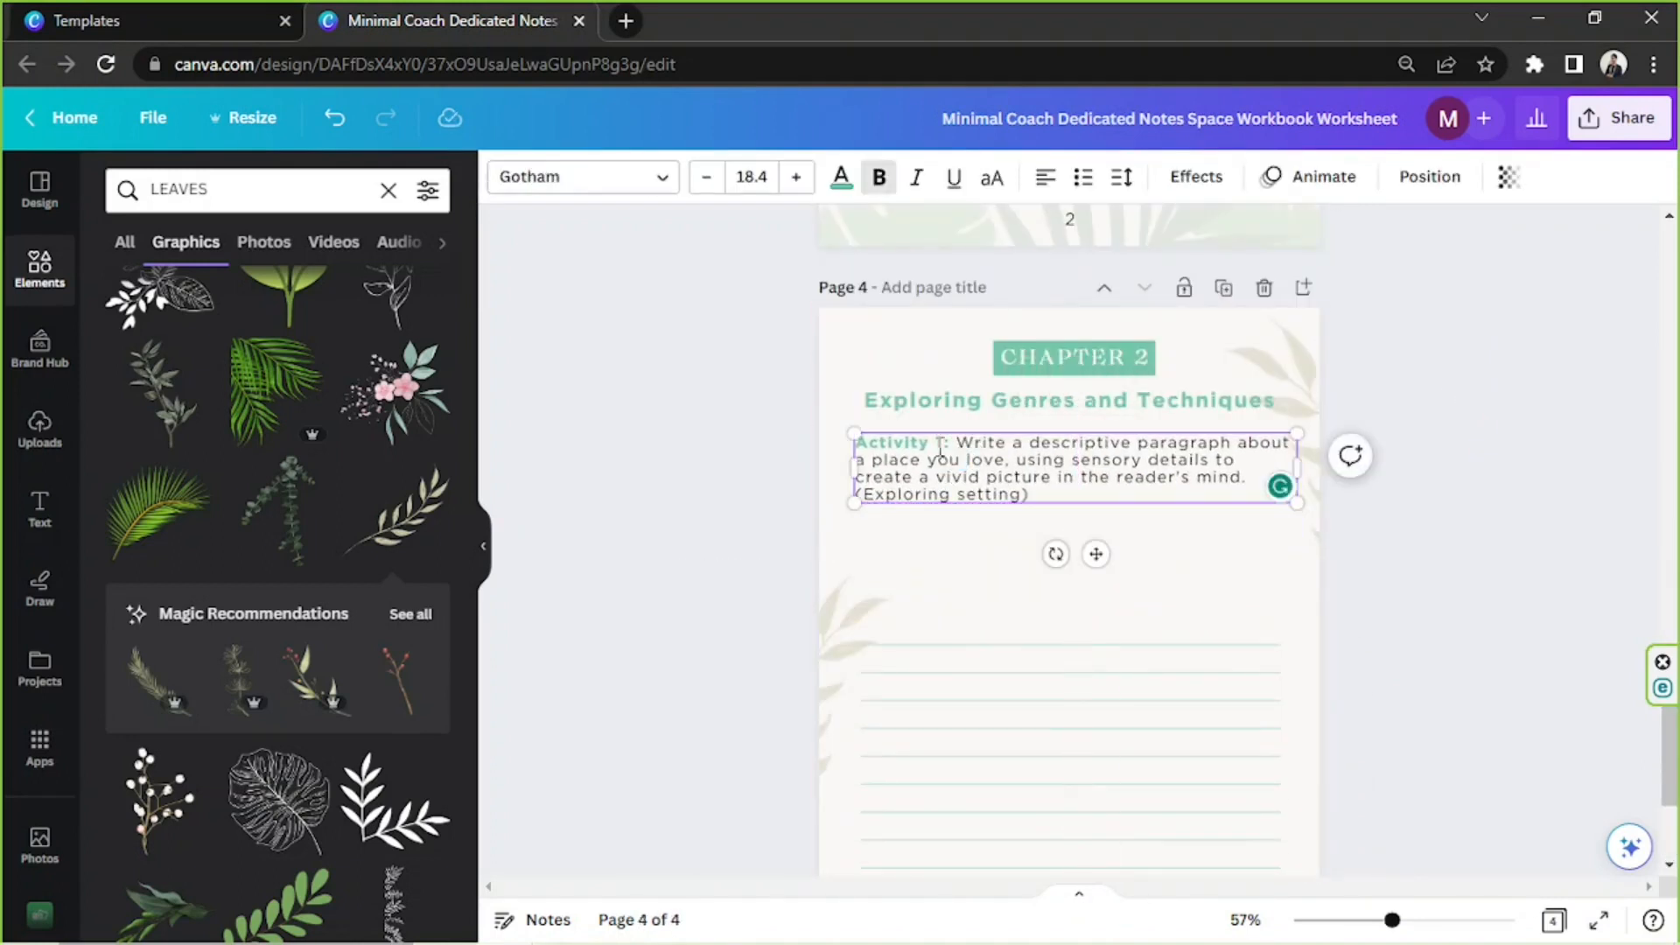
# Relabel the activity on page 4 as Activity 2 and extend the ruled writing lines up to just below it
pyautogui.doubleClick(943, 442)
pyautogui.write('2')
pyautogui.click(1353, 543)
pyautogui.scroll(-1, 1353, 543)
pyautogui.moveTo(1204, 671); pyautogui.dragTo(1170, 465)
pyautogui.click(1440, 503)
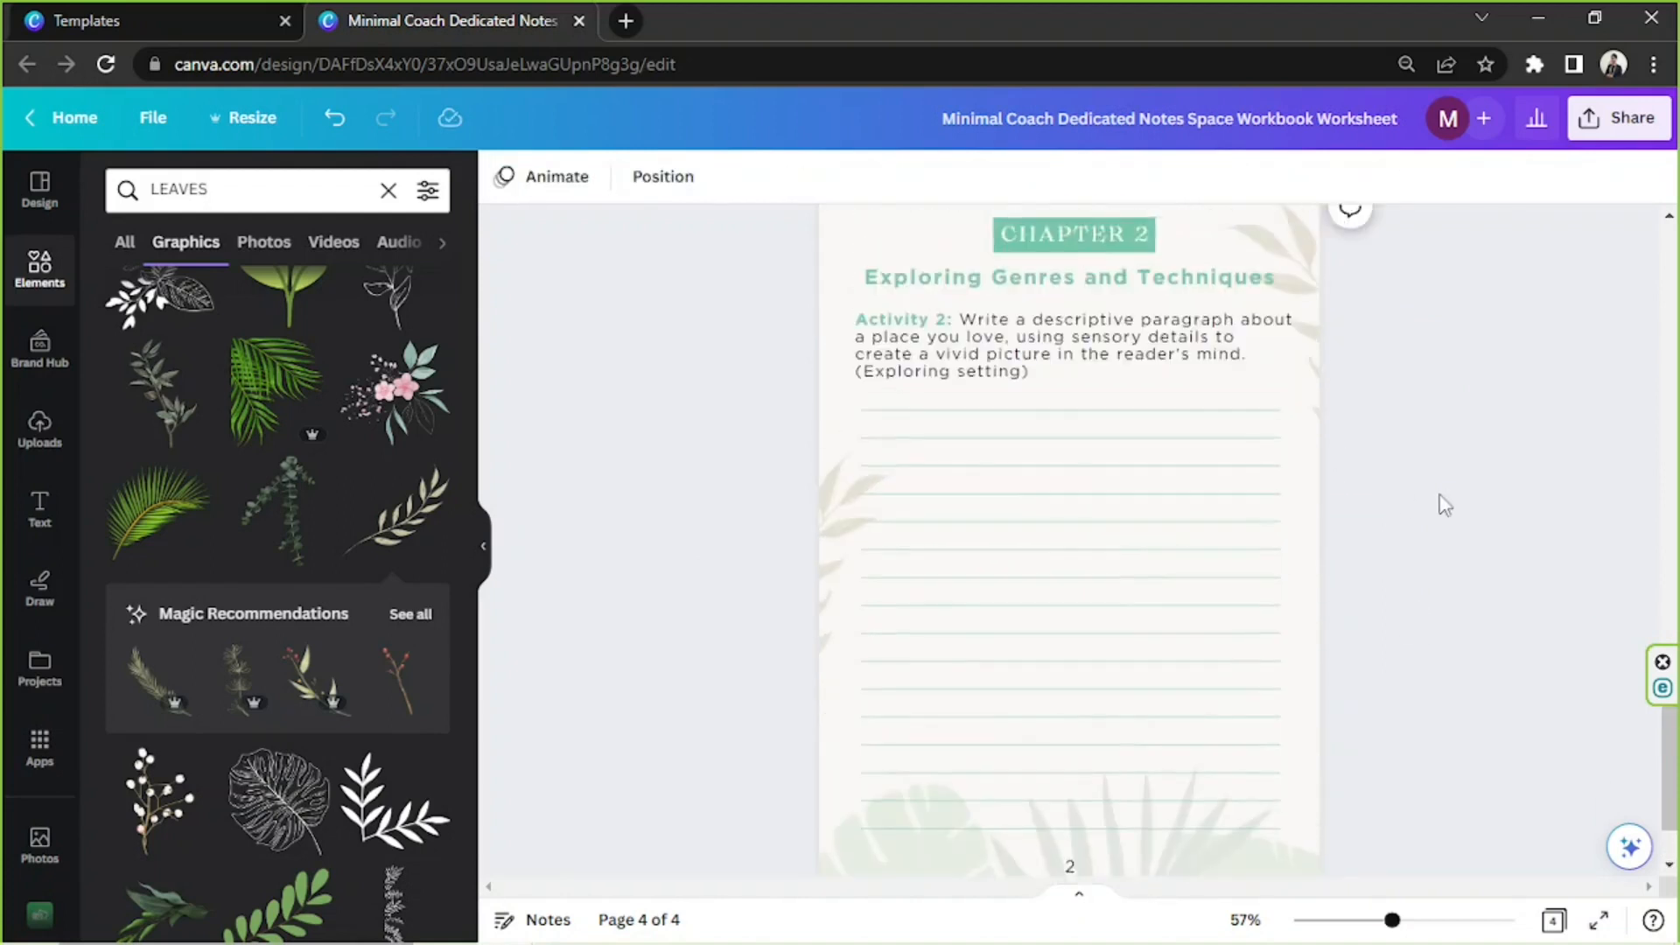
# Set the page number at the foot of page 4 to 3
pyautogui.scroll(-2, 1444, 505)
pyautogui.doubleClick(1069, 743)
pyautogui.write('3')
pyautogui.click(1507, 622)
# Duplicate page 4 and replace the activity on the new page 5 with the Activity 3 poem prompt from the notes
pyautogui.scroll(2, 1508, 622)
pyautogui.click(1224, 287)
pyautogui.doubleClick(942, 445)
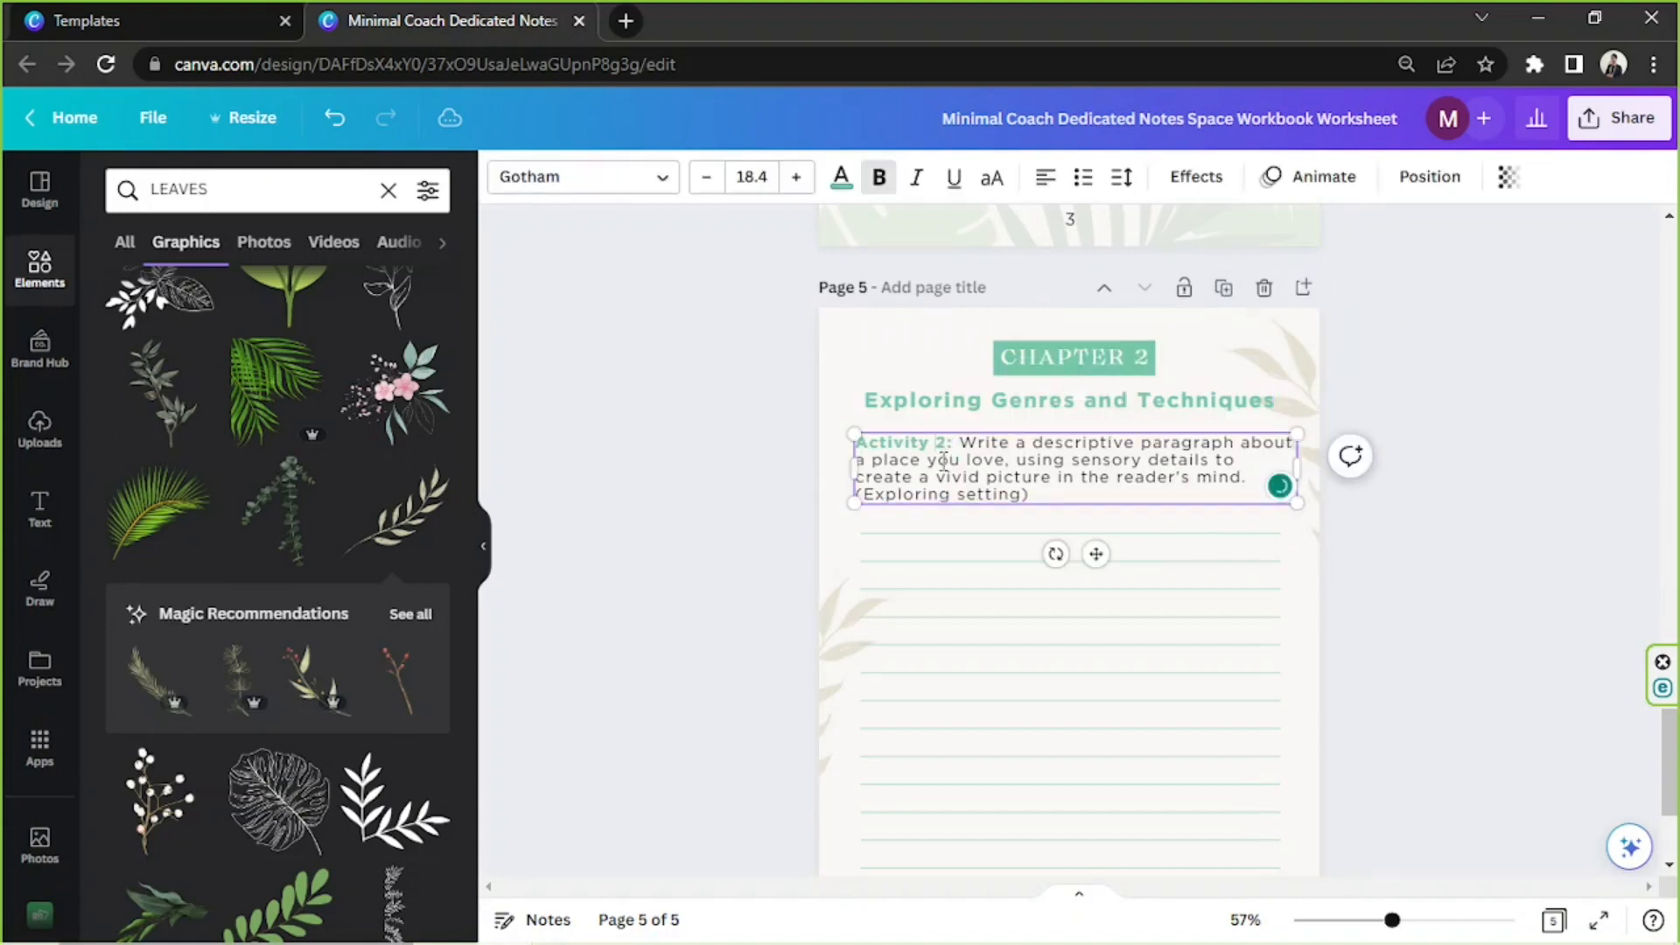
pyautogui.click(1602, 550)
pyautogui.click(615, 923)
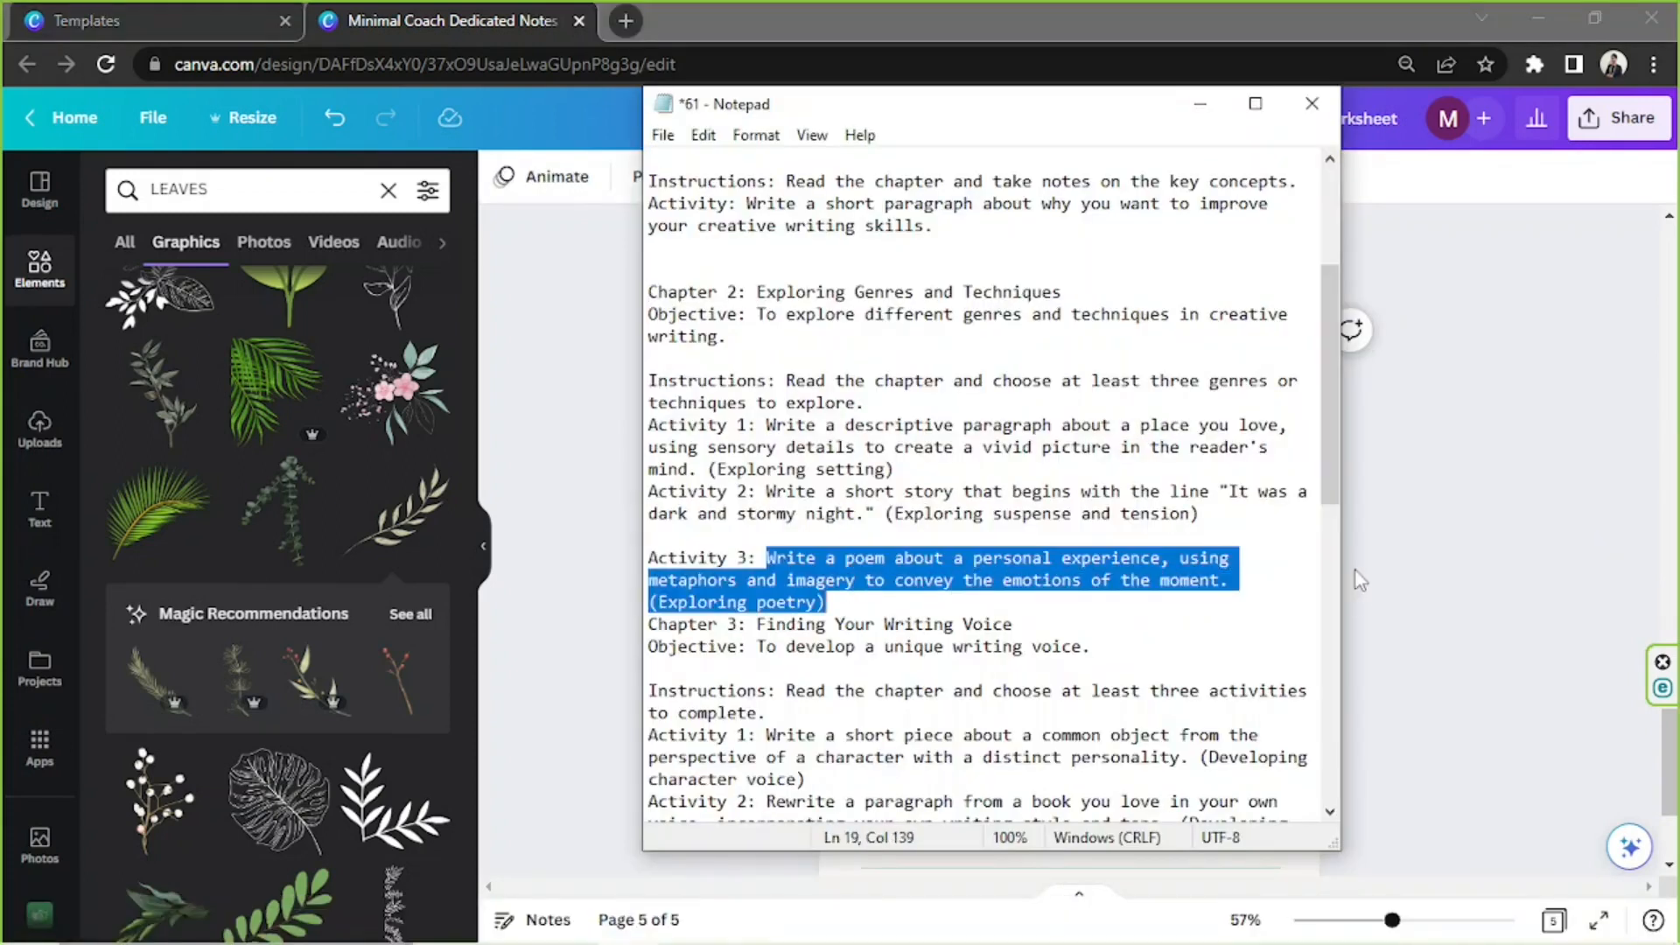
pyautogui.doubleClick(976, 448)
pyautogui.click(1436, 478)
# Replace page 4's activity text with the Activity 2 short-story prompt beginning "It was a dark and stormy night."
pyautogui.scroll(9, 1435, 478)
pyautogui.scroll(-2, 1435, 478)
pyautogui.click(629, 923)
pyautogui.moveTo(765, 492); pyautogui.dragTo(1201, 513)
pyautogui.click(1436, 484)
pyautogui.doubleClick(1074, 665)
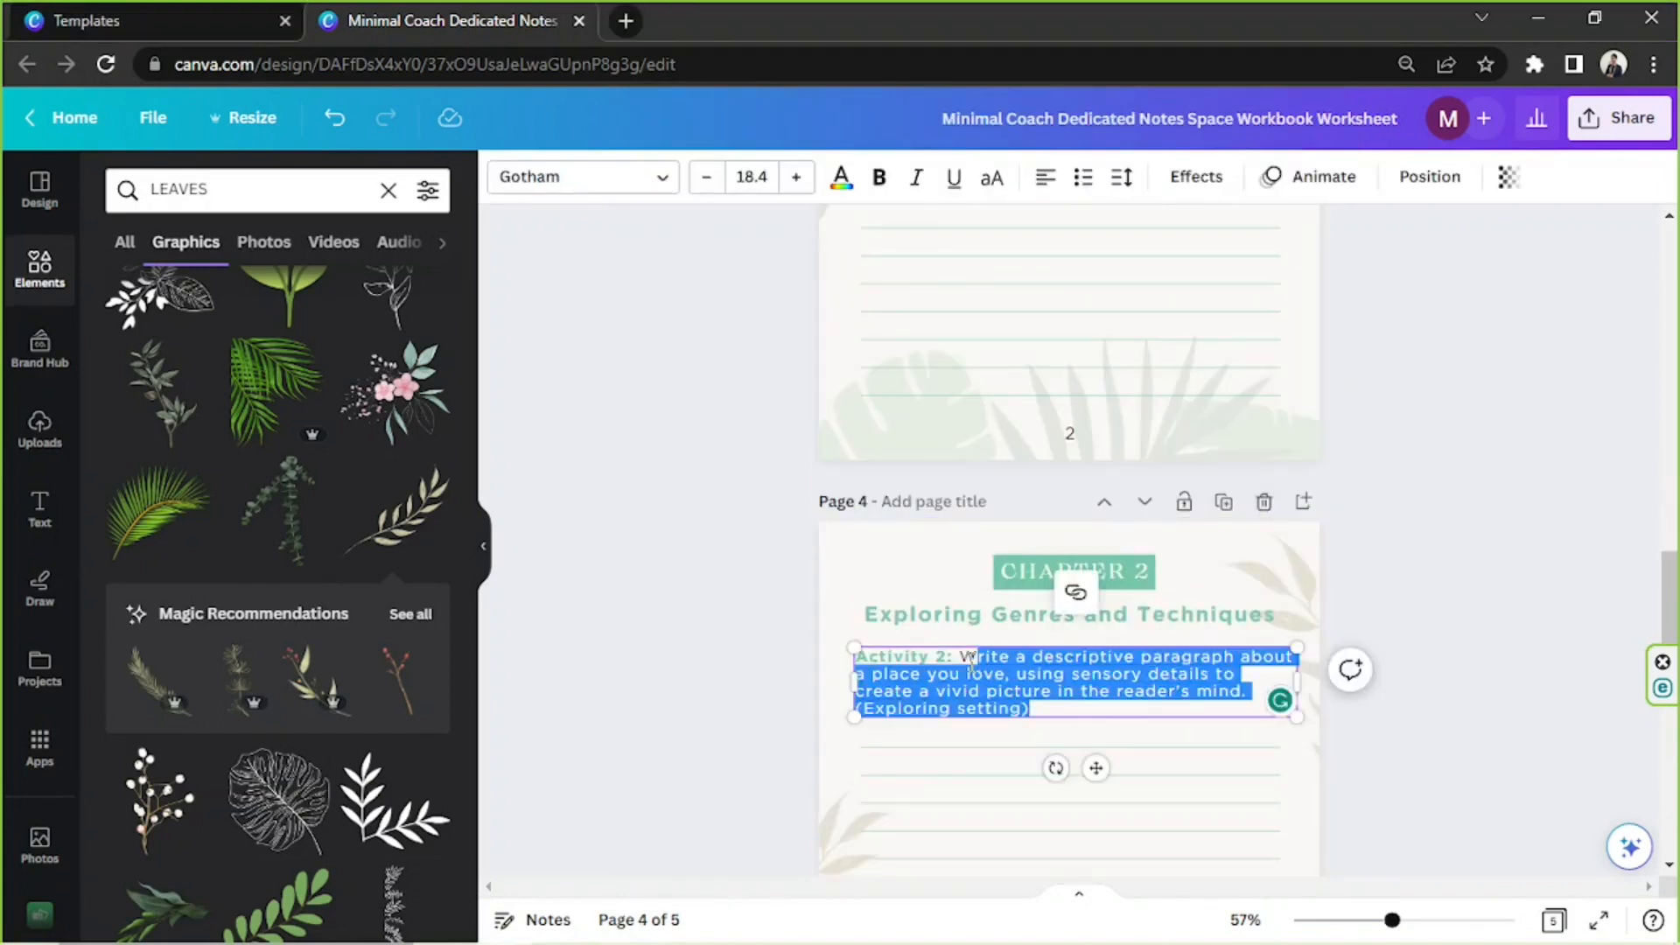
pyautogui.hotkey('ctrl', 'v')
pyautogui.click(1481, 543)
pyautogui.scroll(-10, 1482, 543)
# Duplicate the Chapter 2 opening page, place the copy at the end as page 6 and relabel it Chapter 3
pyautogui.click(628, 924)
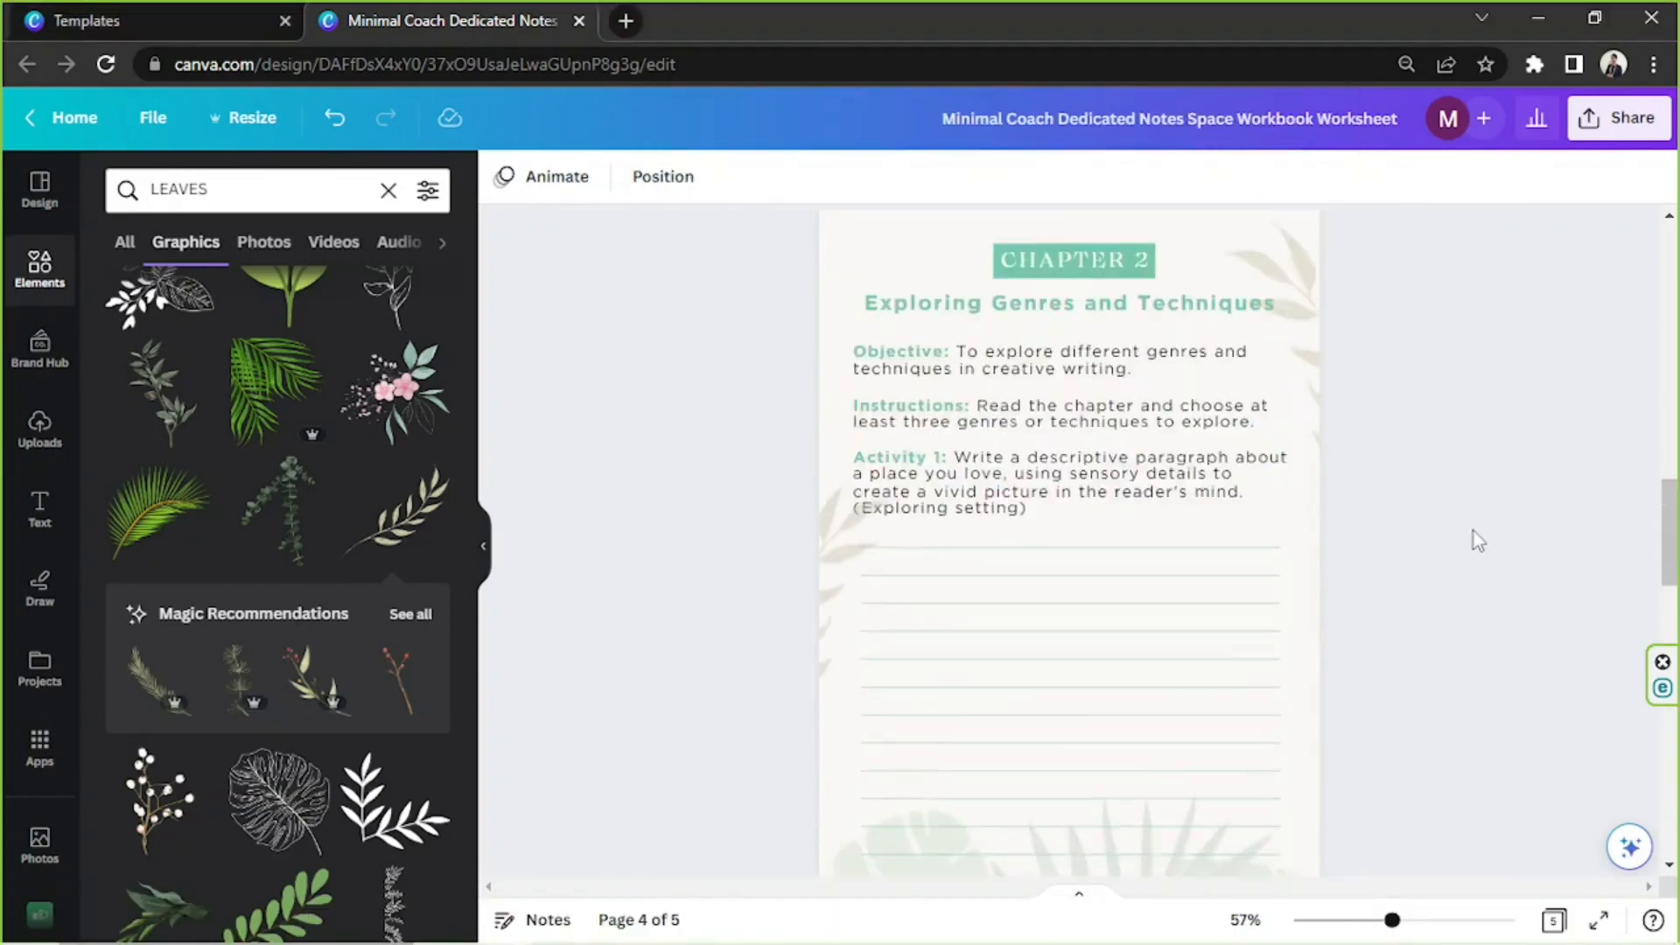
pyautogui.scroll(2, 1474, 532)
pyautogui.scroll(-20, 1228, 487)
pyautogui.click(1143, 424)
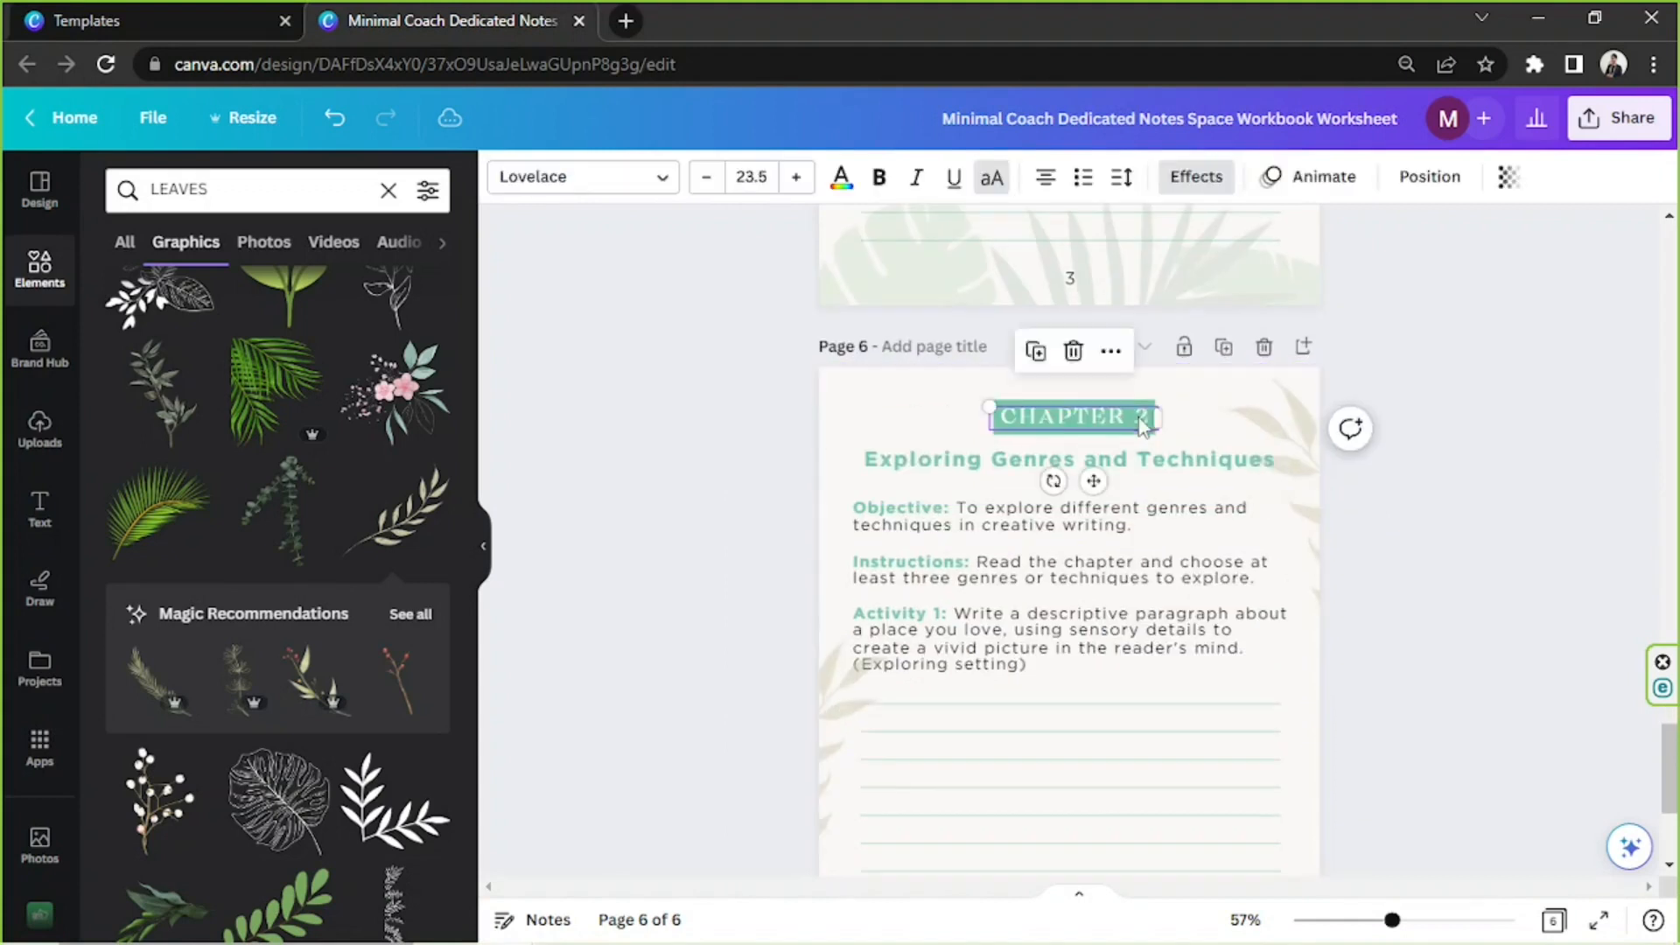
pyautogui.click(1456, 422)
# Set the page number at the foot of page 5 to 4
pyautogui.scroll(6, 1456, 421)
pyautogui.doubleClick(1069, 768)
pyautogui.write('4')
pyautogui.click(1436, 691)
pyautogui.scroll(-6, 1225, 569)
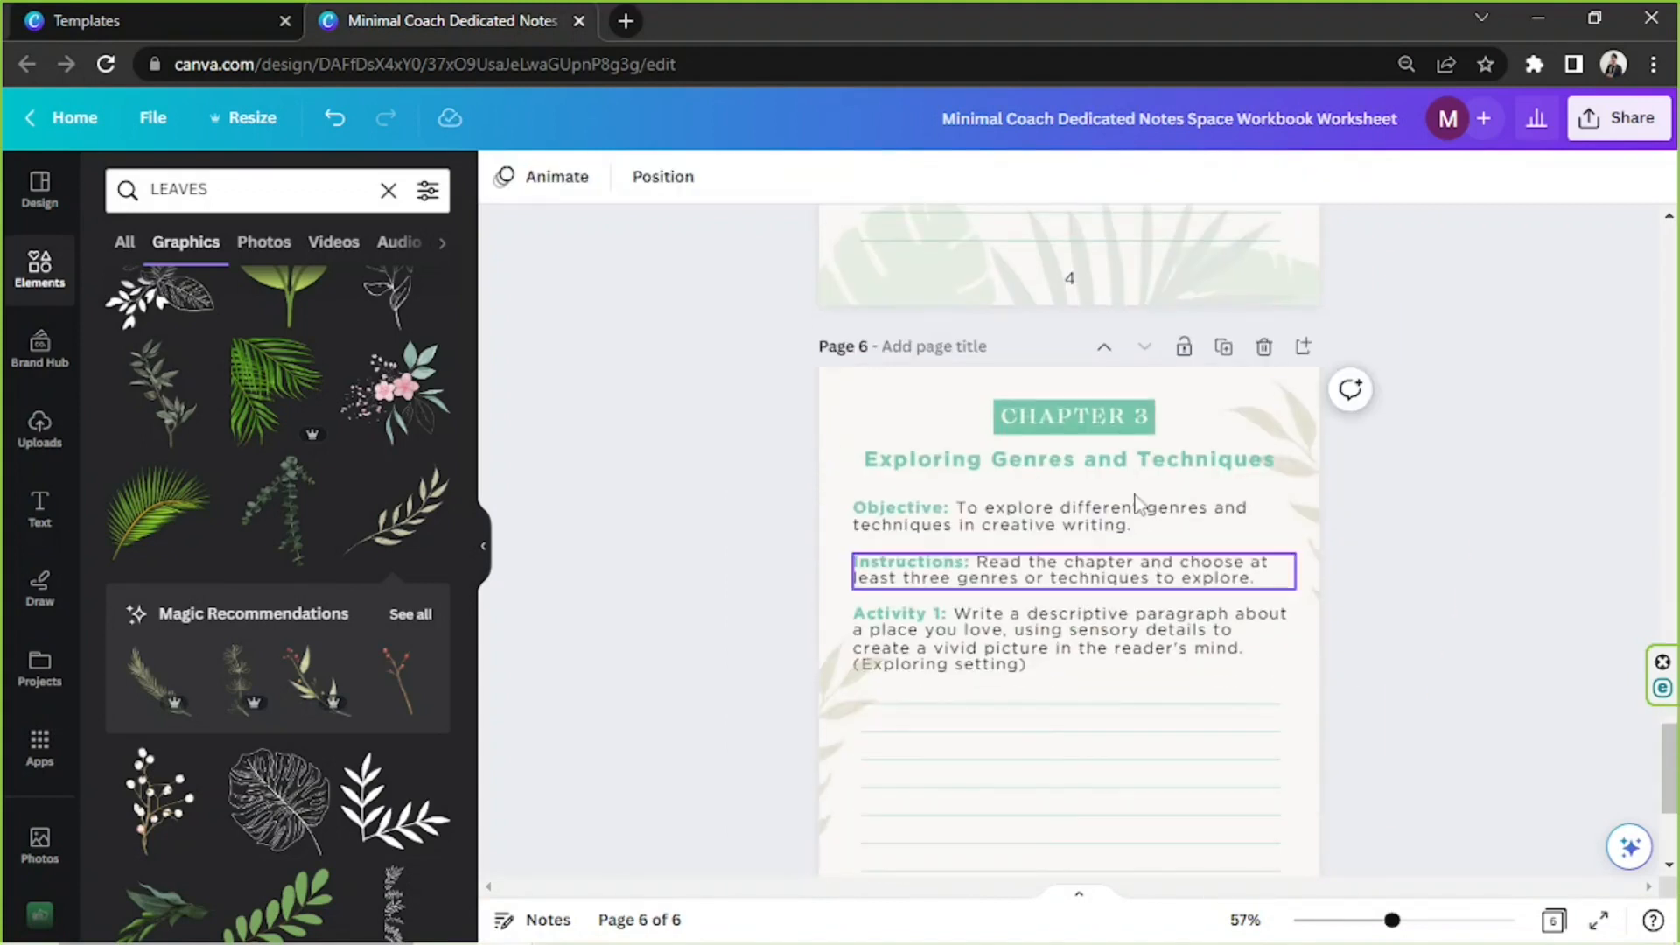
# Replace the chapter title on page 6 with "Finding Your Writing Voice" copied from the notes
pyautogui.click(629, 926)
pyautogui.moveTo(757, 602); pyautogui.dragTo(1013, 602)
pyautogui.click(1395, 539)
pyautogui.hotkey('ctrl', 'v')
# Replace the objective on page 6 with "To develop a unique writing voice." copied from the notes
pyautogui.click(628, 924)
pyautogui.scroll(-2, 788, 542)
pyautogui.moveTo(757, 492); pyautogui.dragTo(1090, 492)
pyautogui.moveTo(1135, 526); pyautogui.dragTo(991, 507)
pyautogui.click(1498, 516)
# Replace the instructions on page 6 with "Read the chapter and choose at least three activities to complete."
pyautogui.click(628, 924)
pyautogui.scroll(-1, 814, 516)
pyautogui.moveTo(785, 470); pyautogui.dragTo(775, 492)
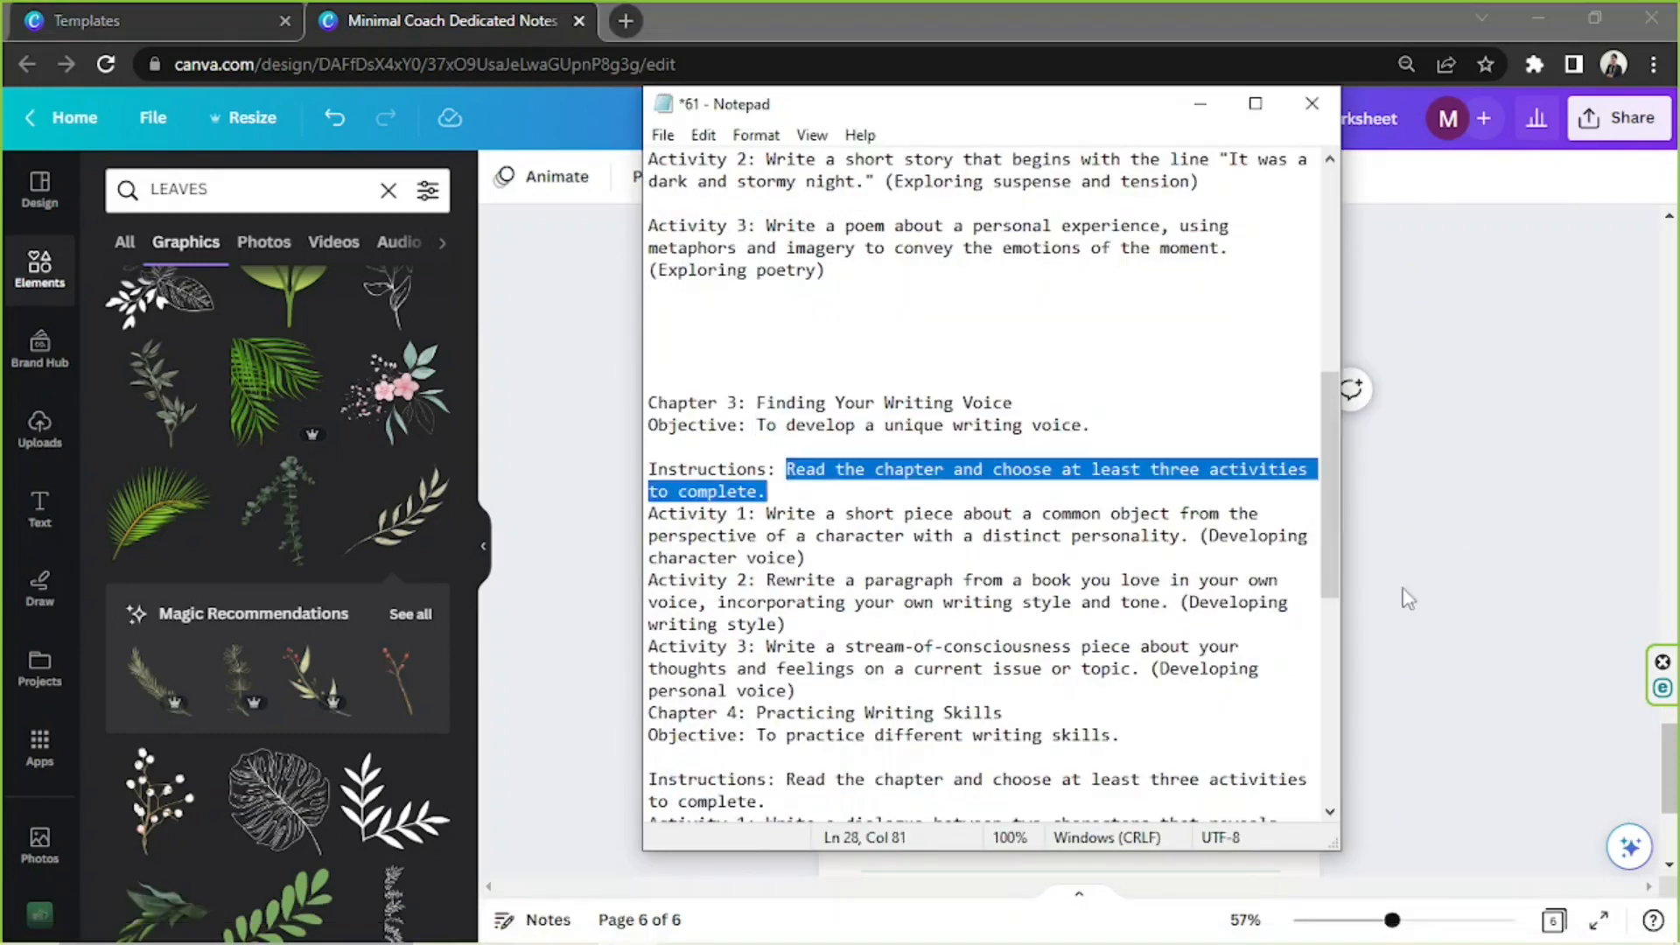
pyautogui.click(1403, 601)
pyautogui.click(1257, 579)
pyautogui.moveTo(1256, 578); pyautogui.dragTo(1205, 575)
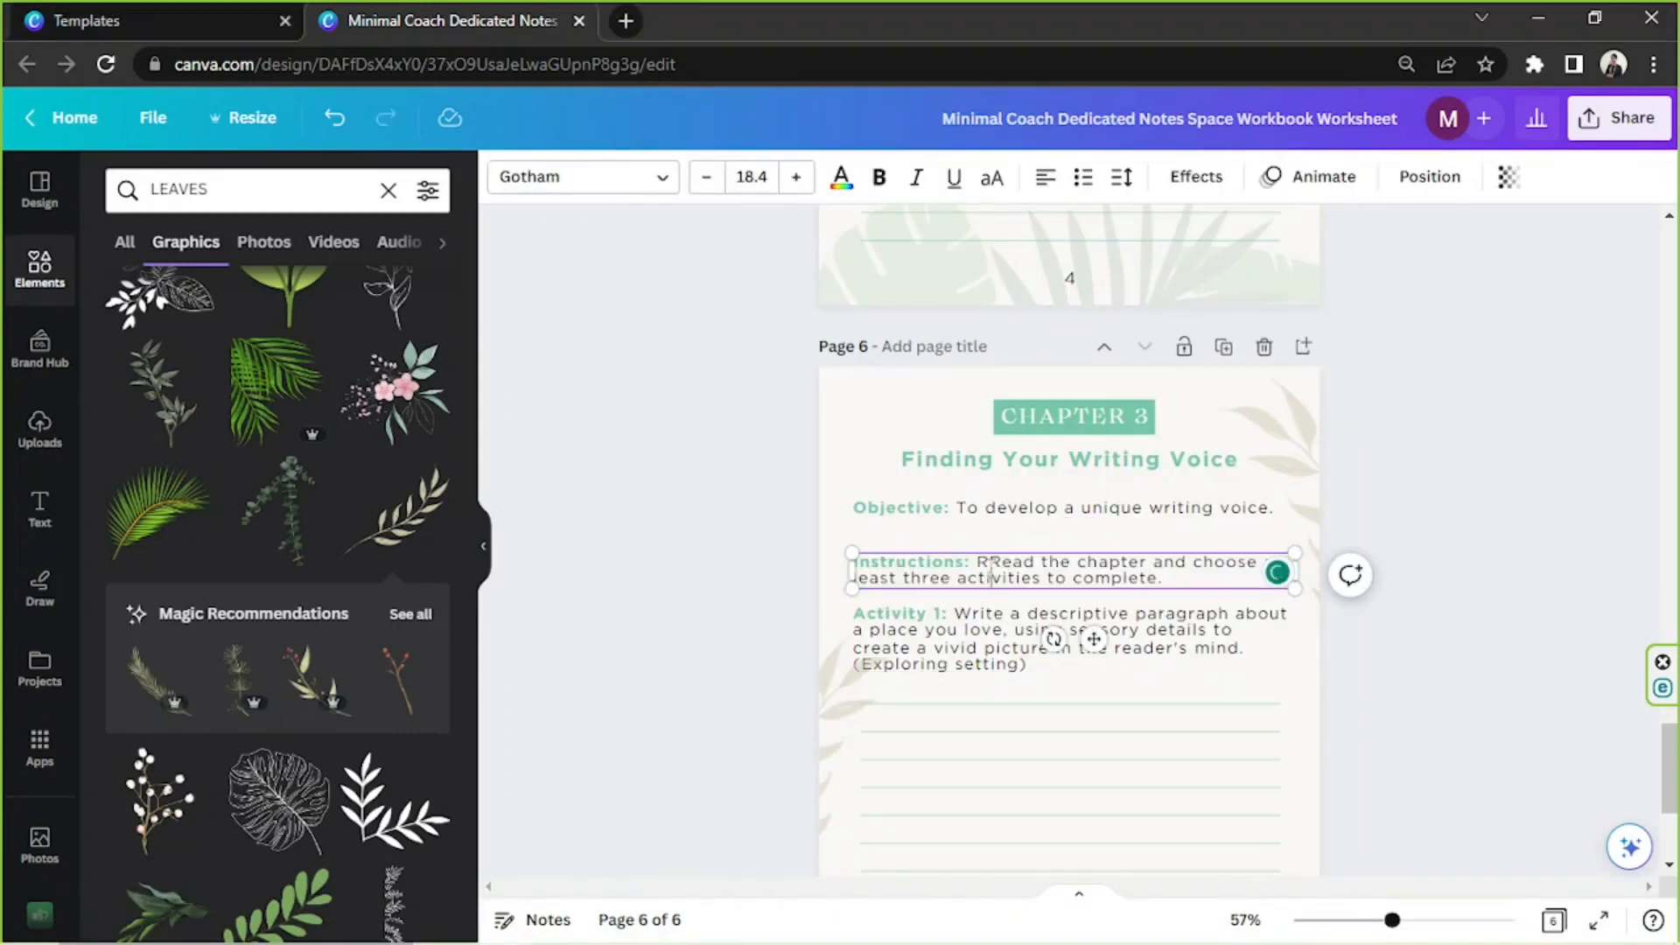
pyautogui.press('BackSpace')
# Replace page 6's Activity 1 prompt with the Chapter 3 piece about a common object and remove its bold formatting
pyautogui.click(630, 922)
pyautogui.click(1402, 578)
pyautogui.click(625, 928)
pyautogui.moveTo(767, 514); pyautogui.dragTo(806, 558)
pyautogui.click(1489, 694)
pyautogui.moveTo(1037, 665); pyautogui.dragTo(955, 614)
pyautogui.hotkey('ctrl', 'v')
pyautogui.moveTo(1011, 664); pyautogui.dragTo(955, 614)
pyautogui.hotkey('ctrl', 'b')
pyautogui.click(1433, 557)
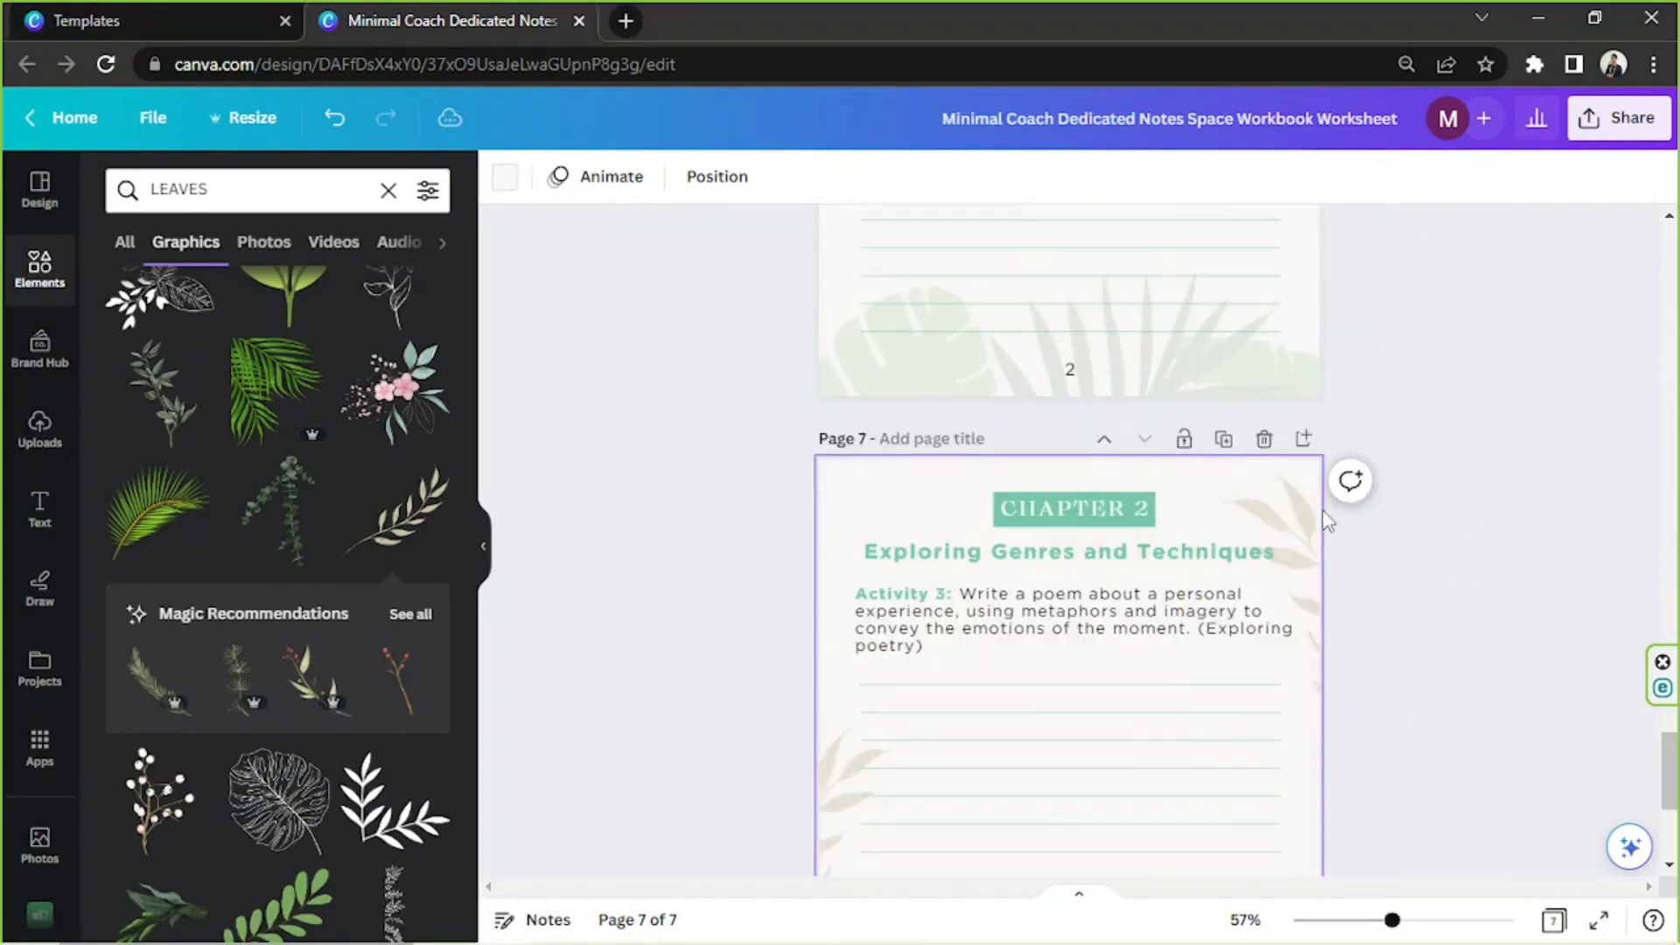
# Retitle page 7 as Chapter 3, Finding Your Writing Voice, and add page 8 with the Activity 3 stream-of-consciousness prompt
pyautogui.click(1024, 676)
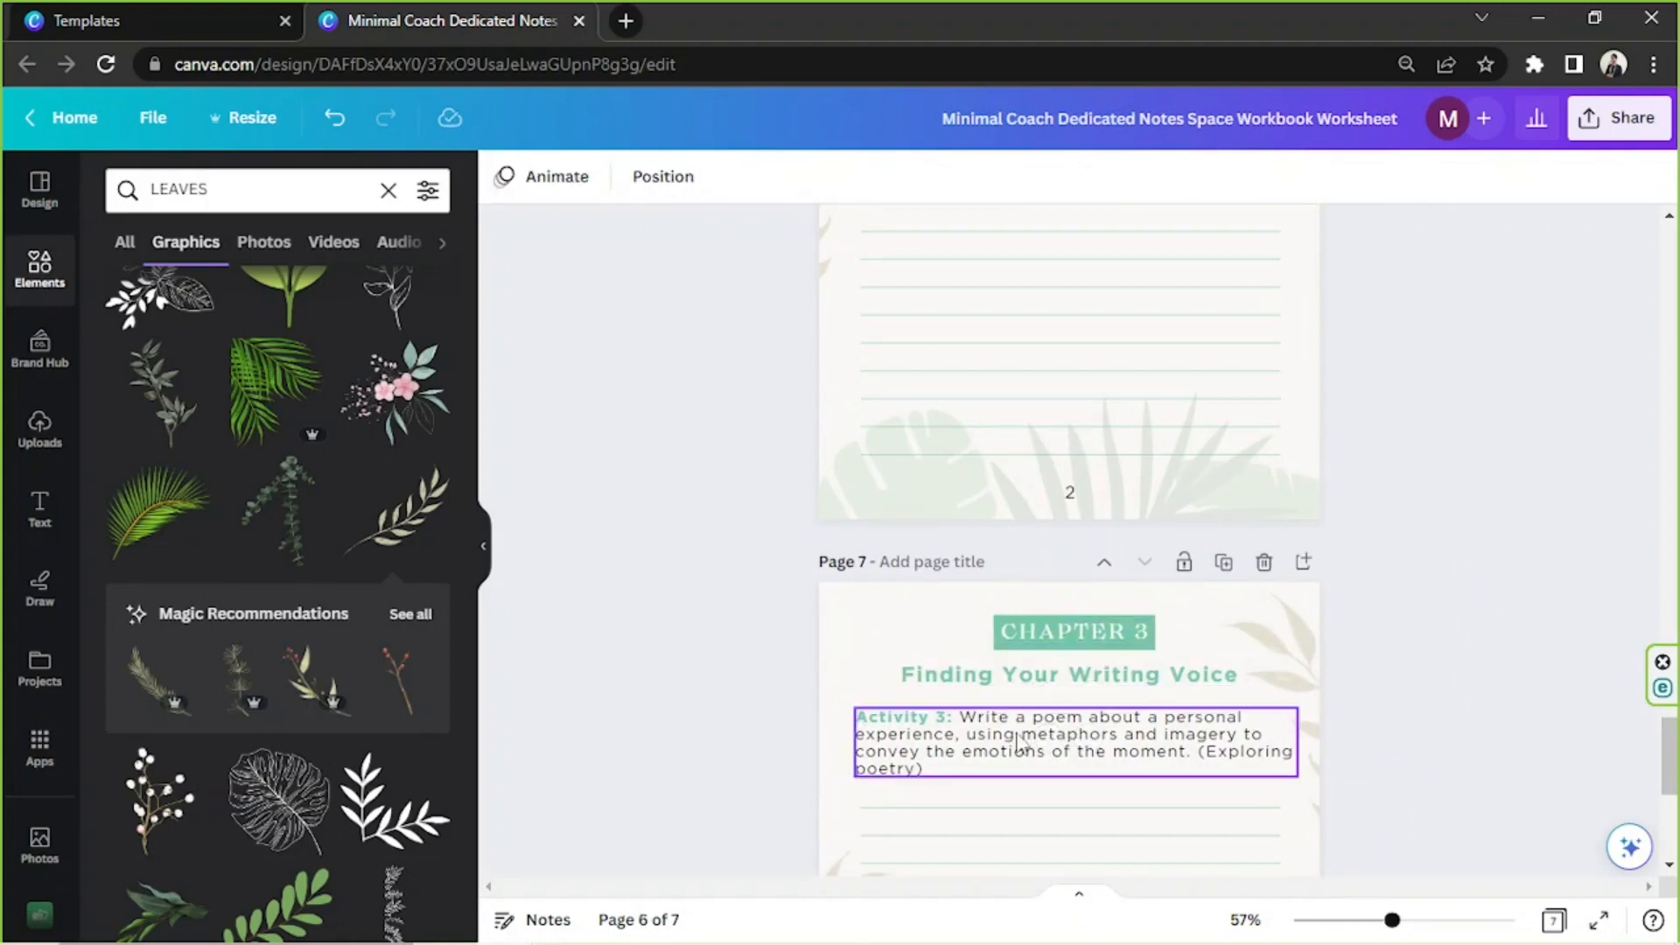
pyautogui.doubleClick(938, 594)
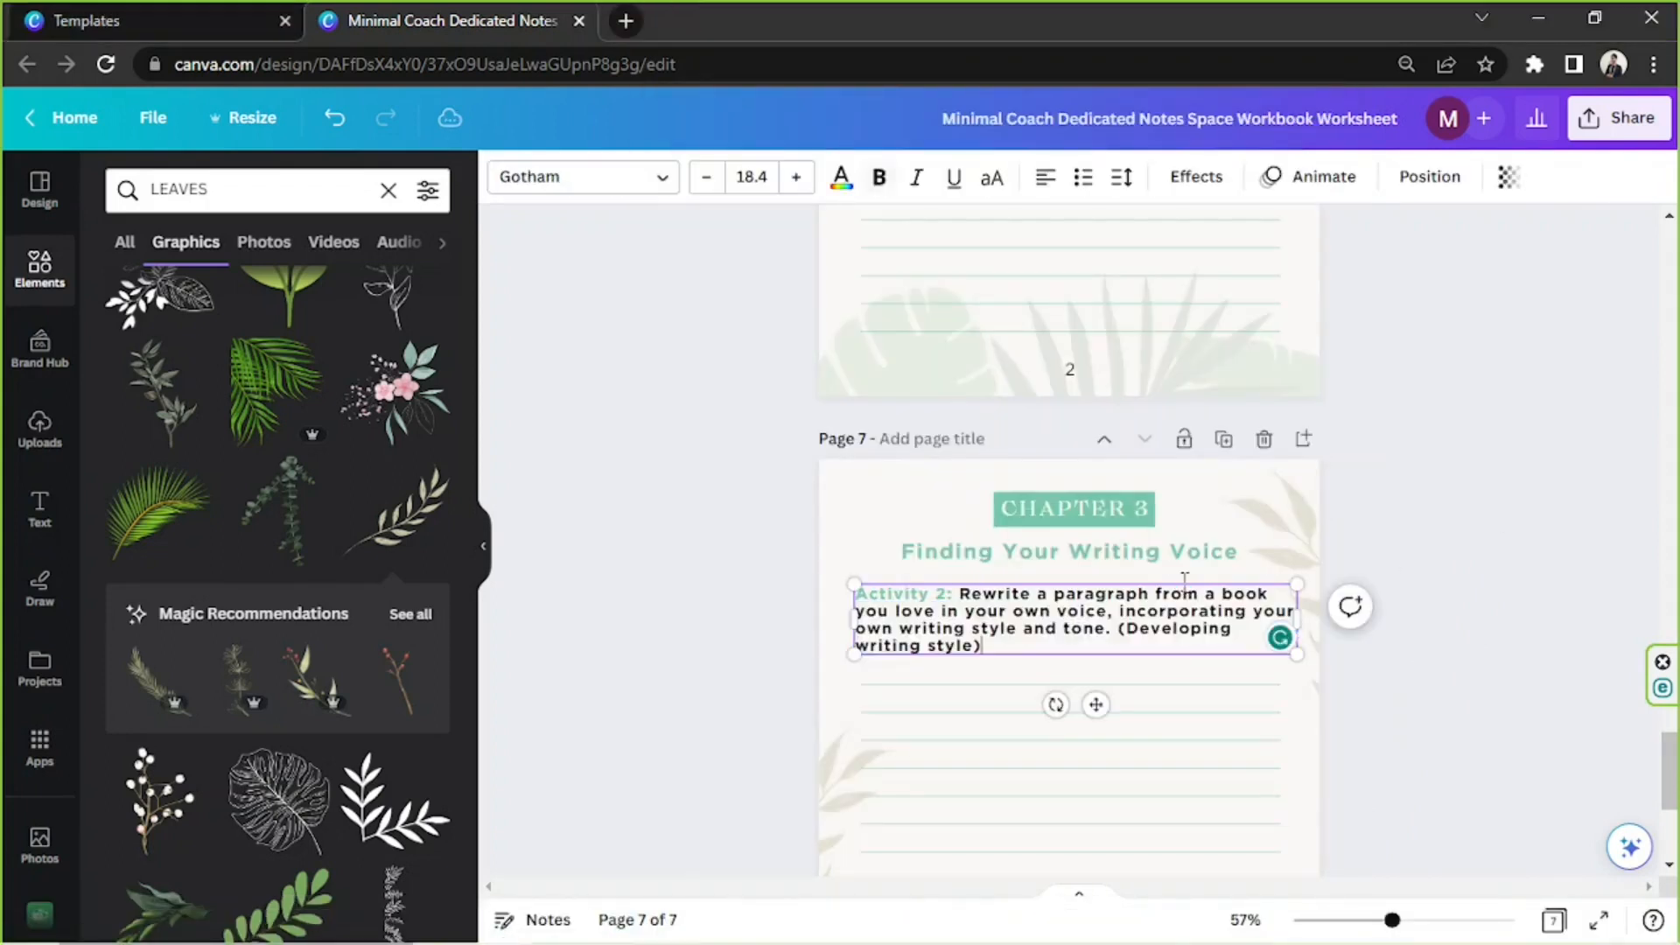
pyautogui.hotkey('ctrl', 'a')
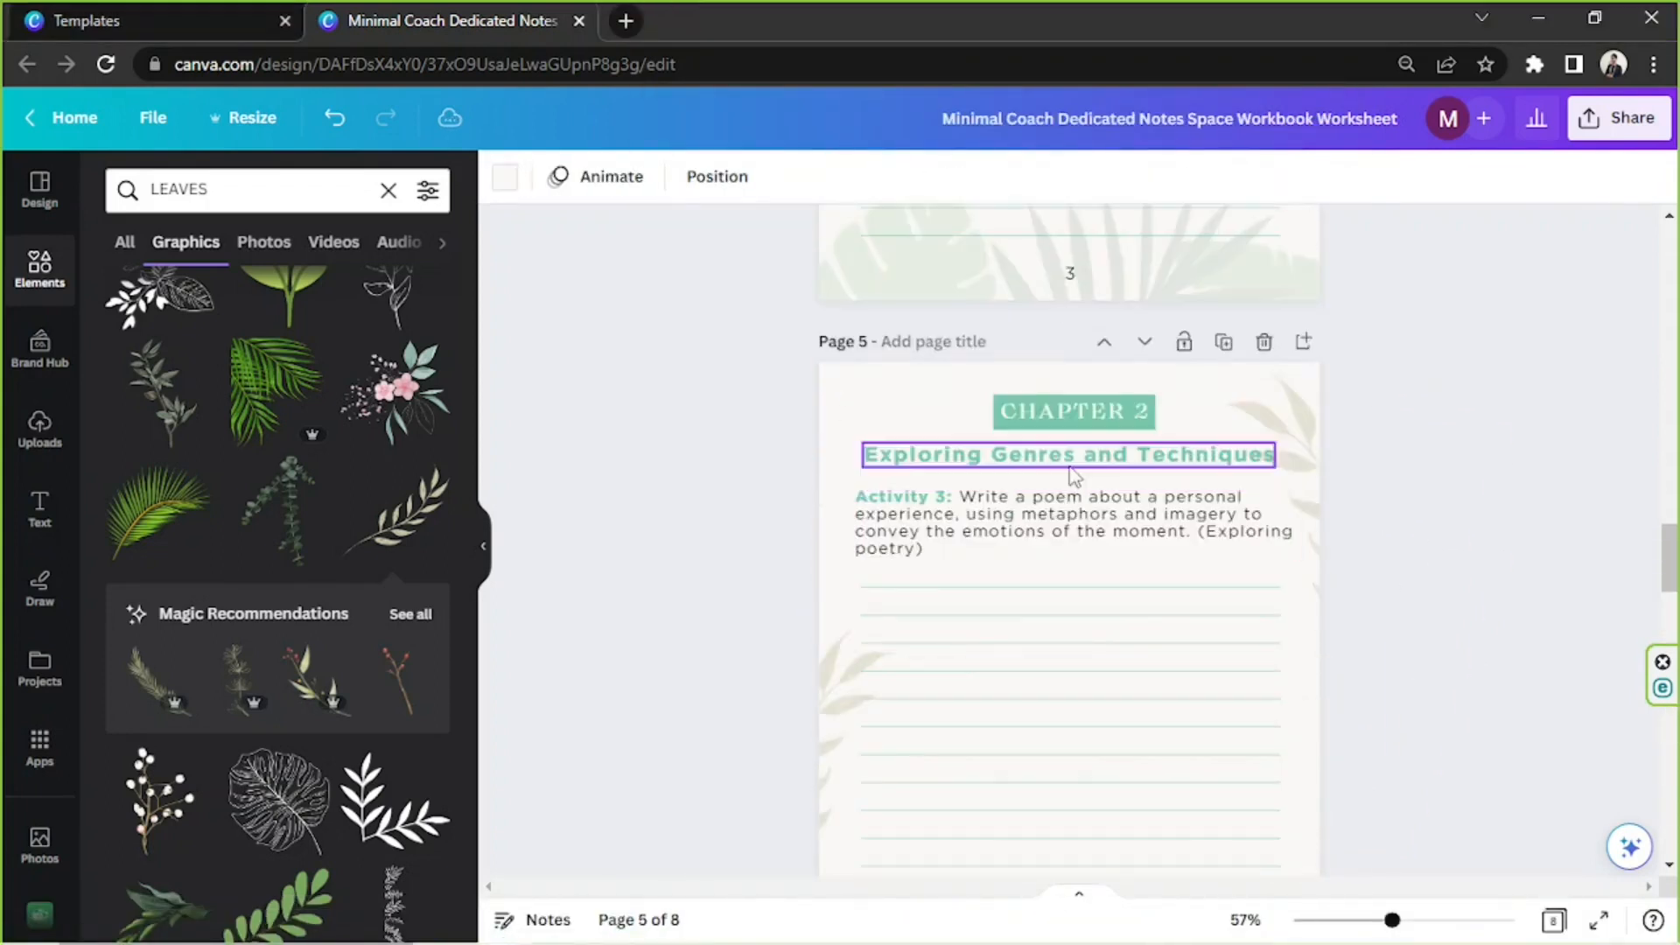
pyautogui.click(1069, 709)
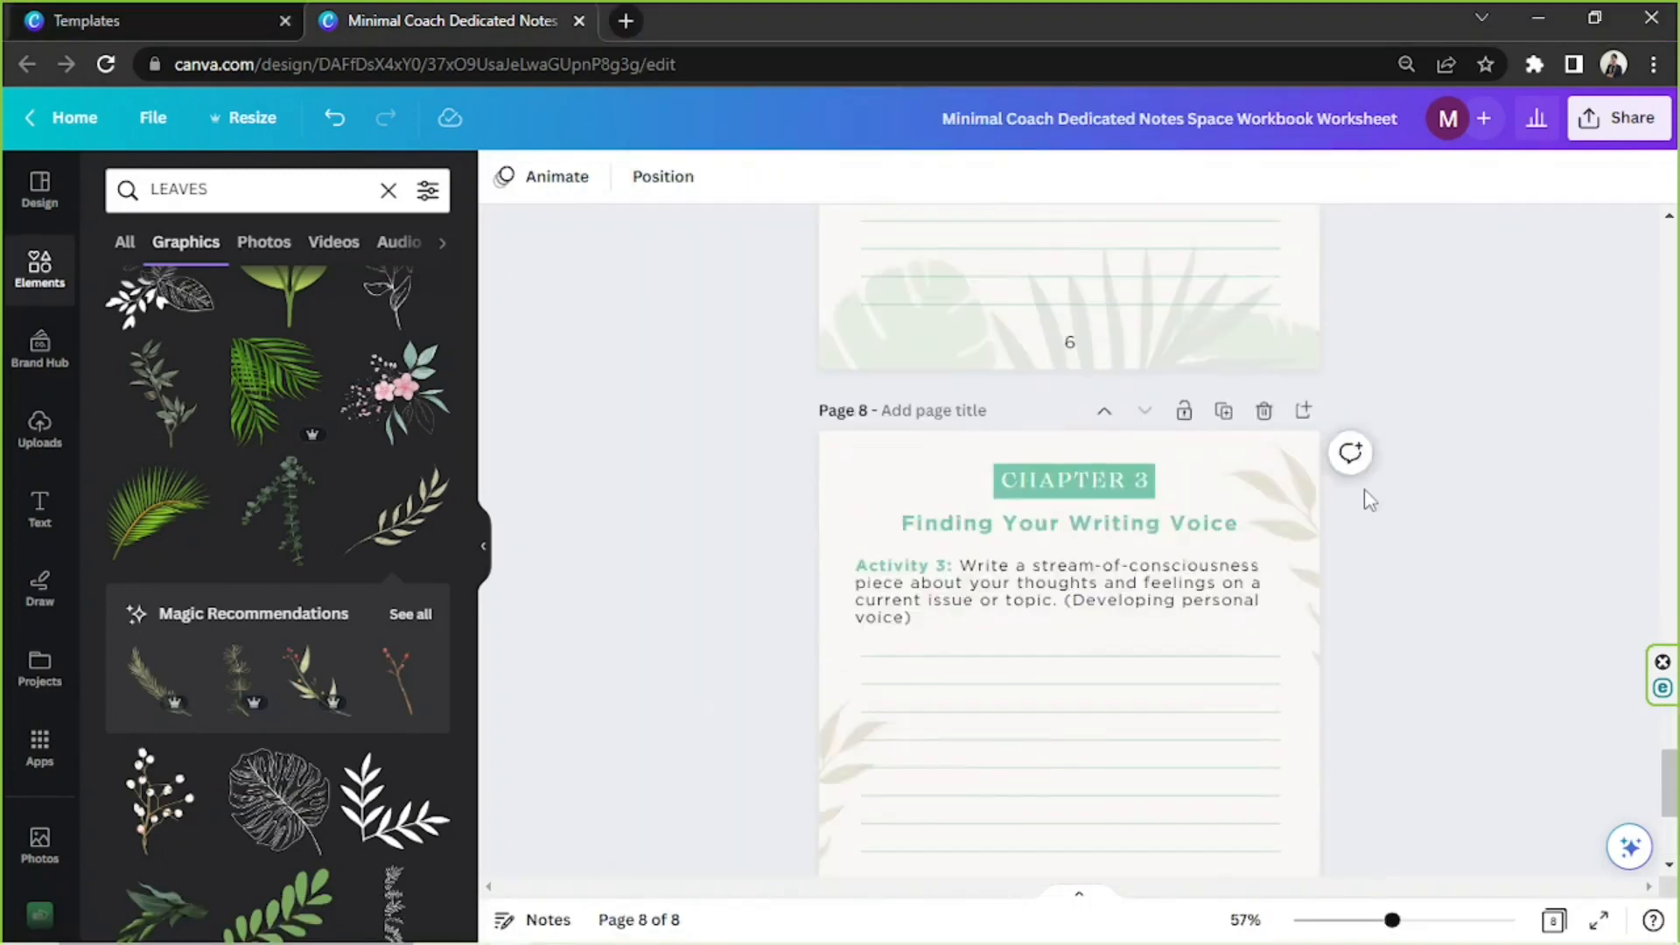
# Duplicate the Chapter 3 opening page, move the copy to the end and retitle it Chapter 4, Practicing Writing Skills
pyautogui.click(1223, 409)
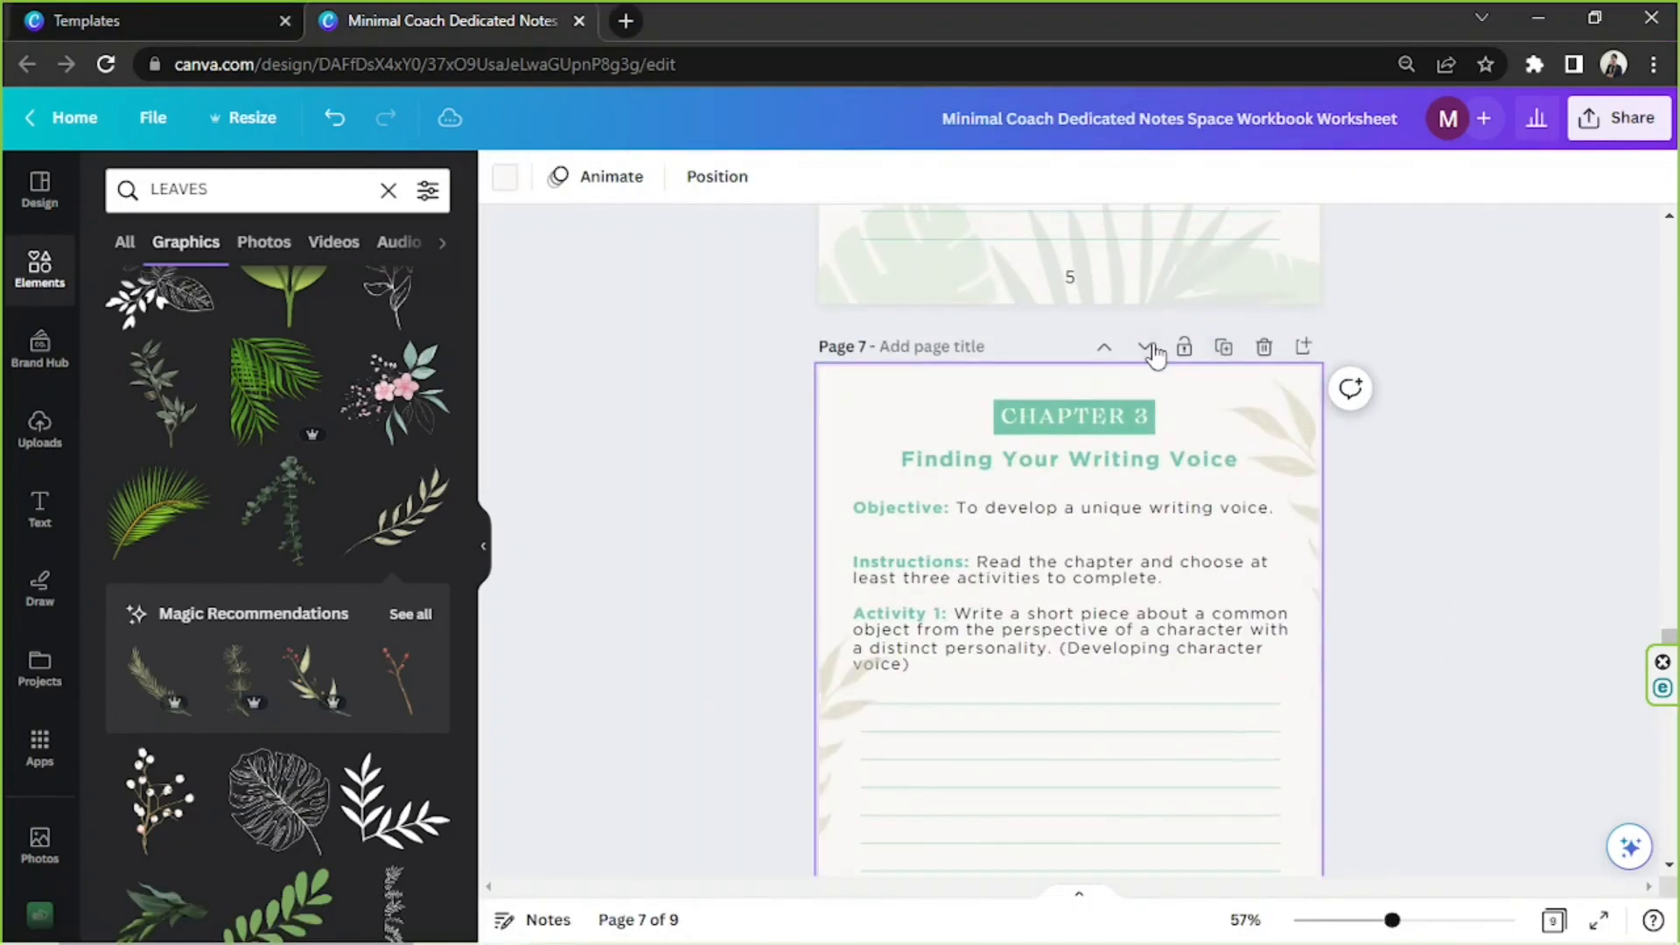
pyautogui.click(1100, 425)
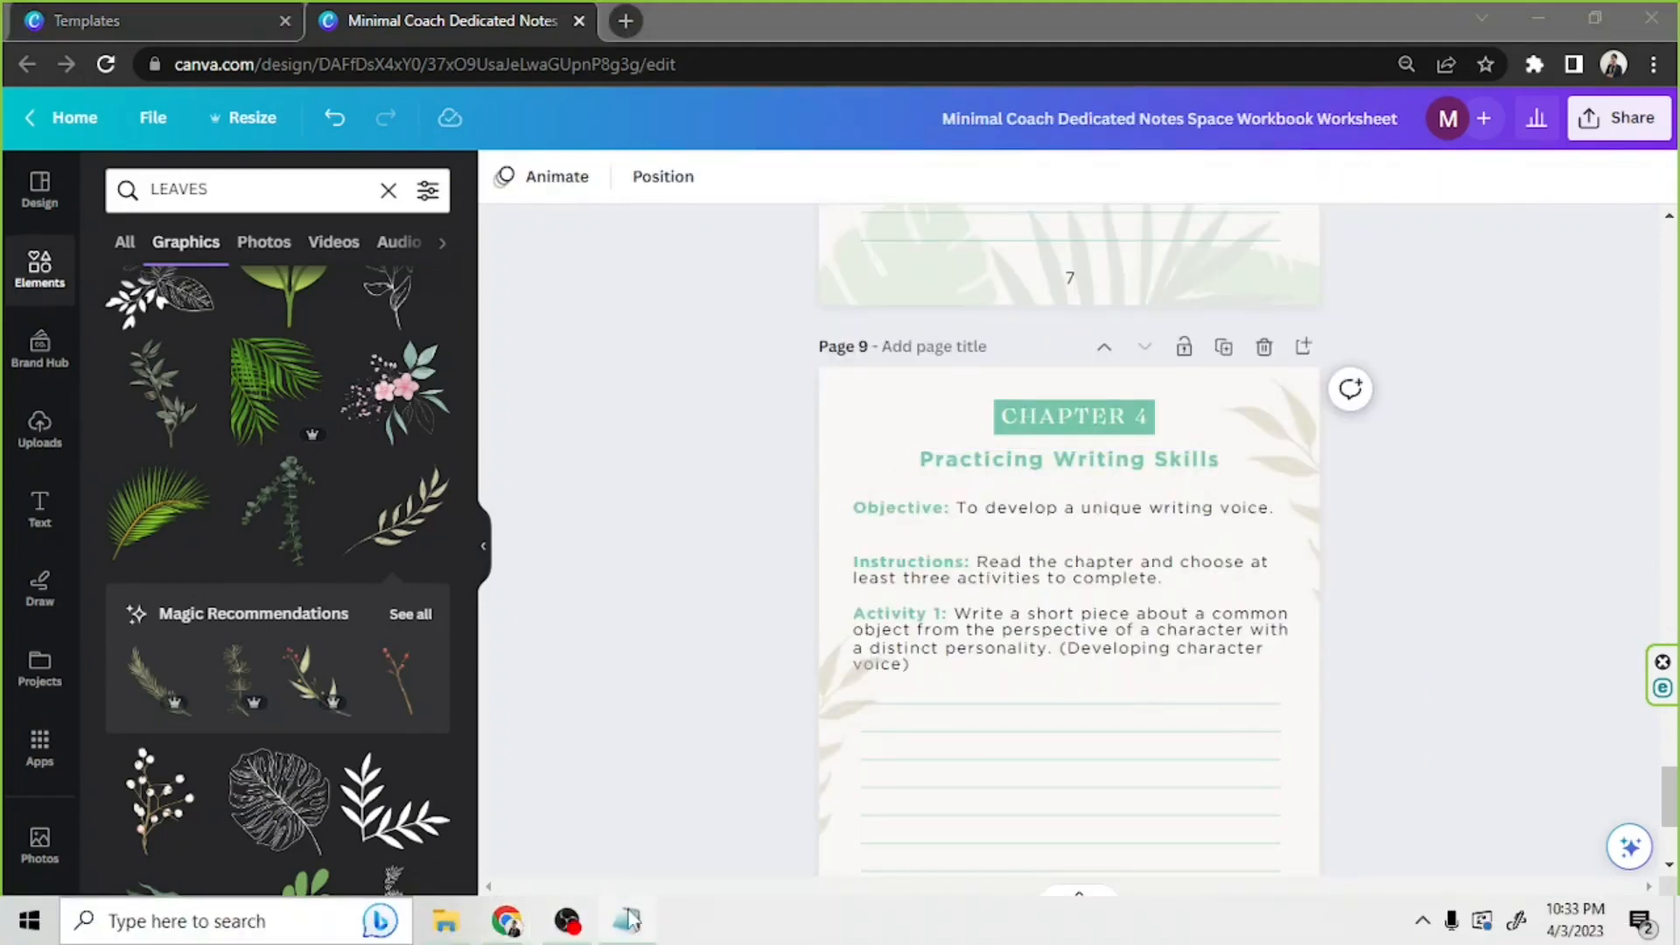
pyautogui.click(629, 918)
# Set page 9's objective to "To practice different writing skills." and replace its Activity 1 prompt with the two-character dialogue exercise
pyautogui.click(962, 510)
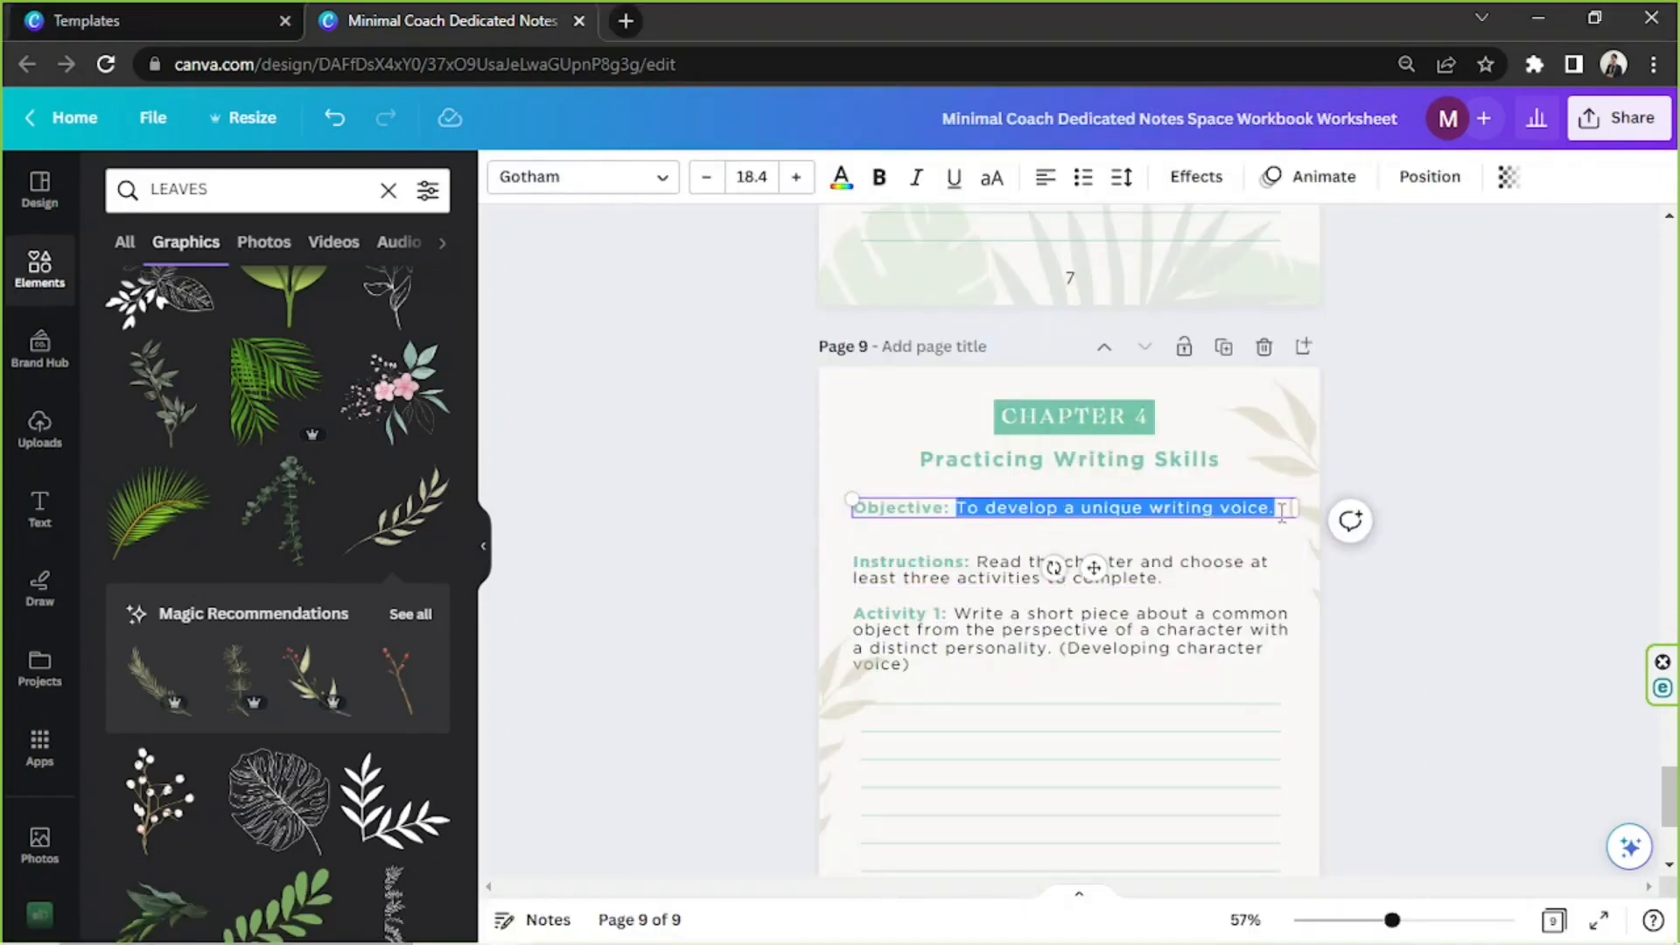
pyautogui.moveTo(856, 562); pyautogui.dragTo(1165, 581)
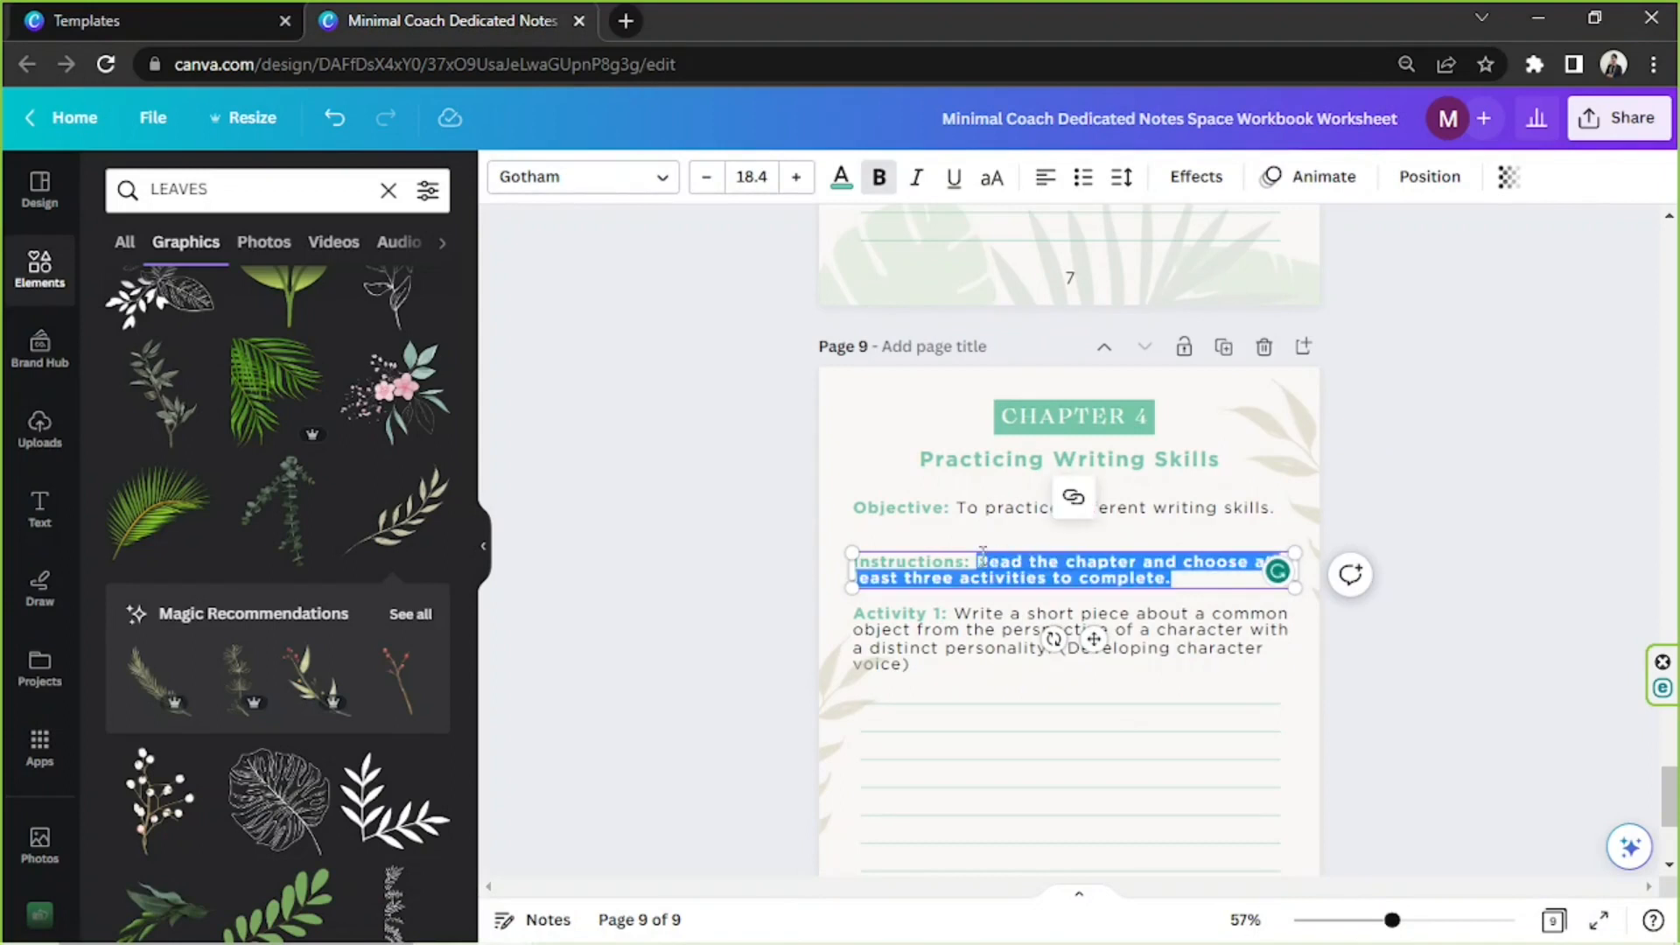
pyautogui.click(1067, 639)
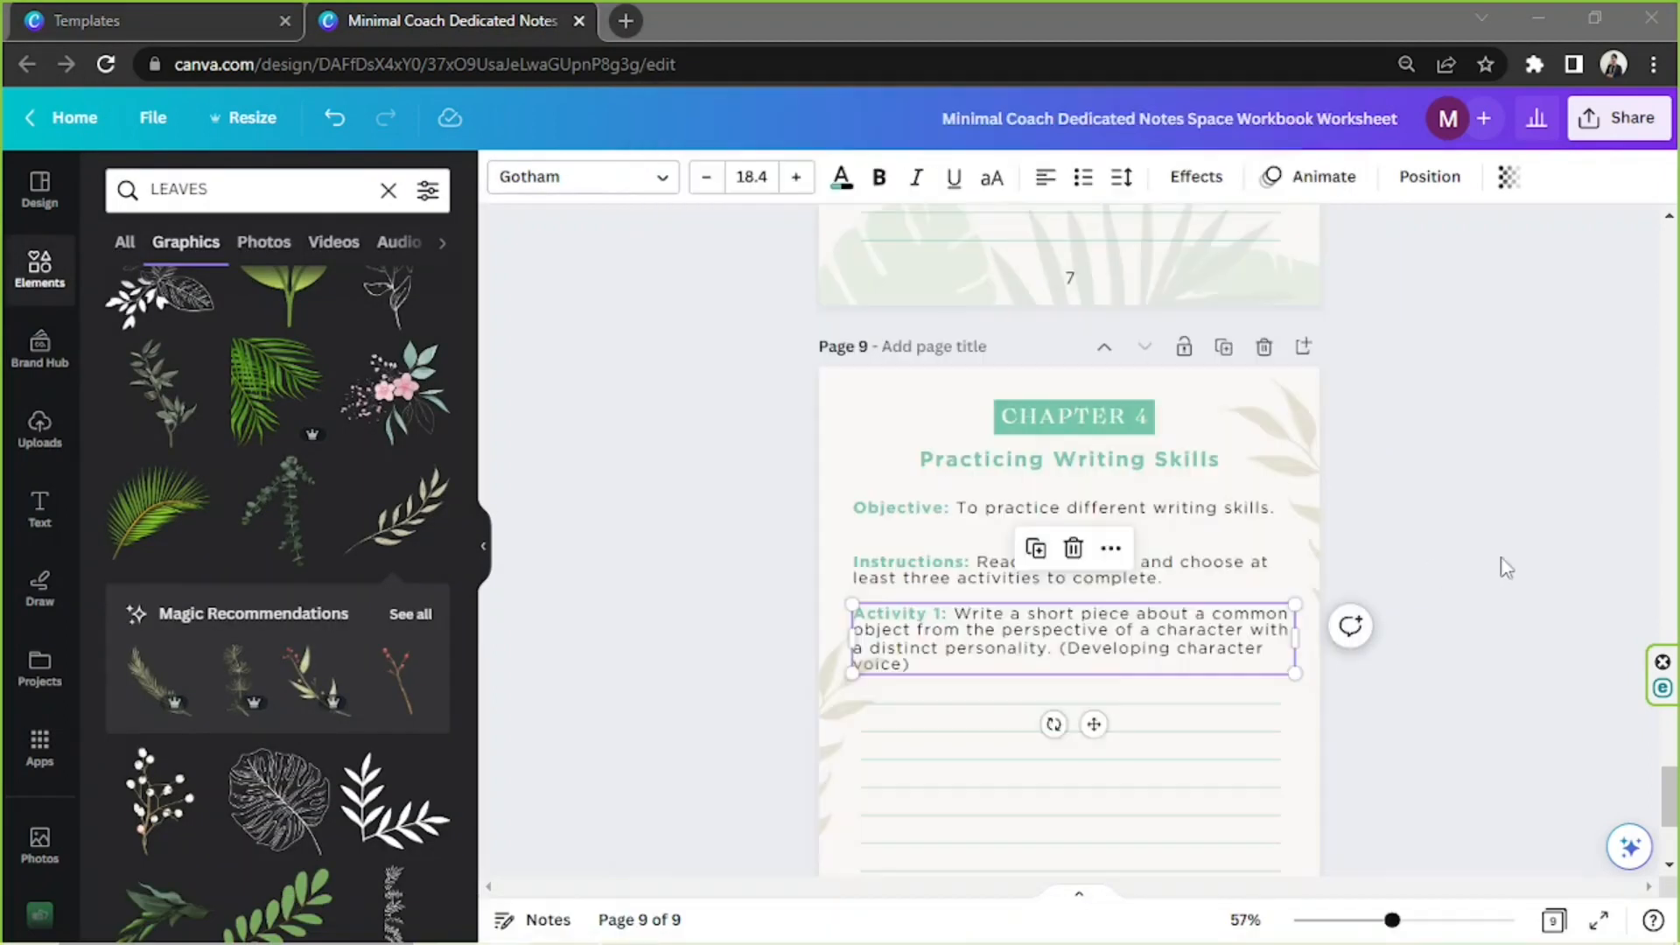
pyautogui.write('Write a dialogue between two characters that reveals their personalities and motivations. (Practicing dialogue)')
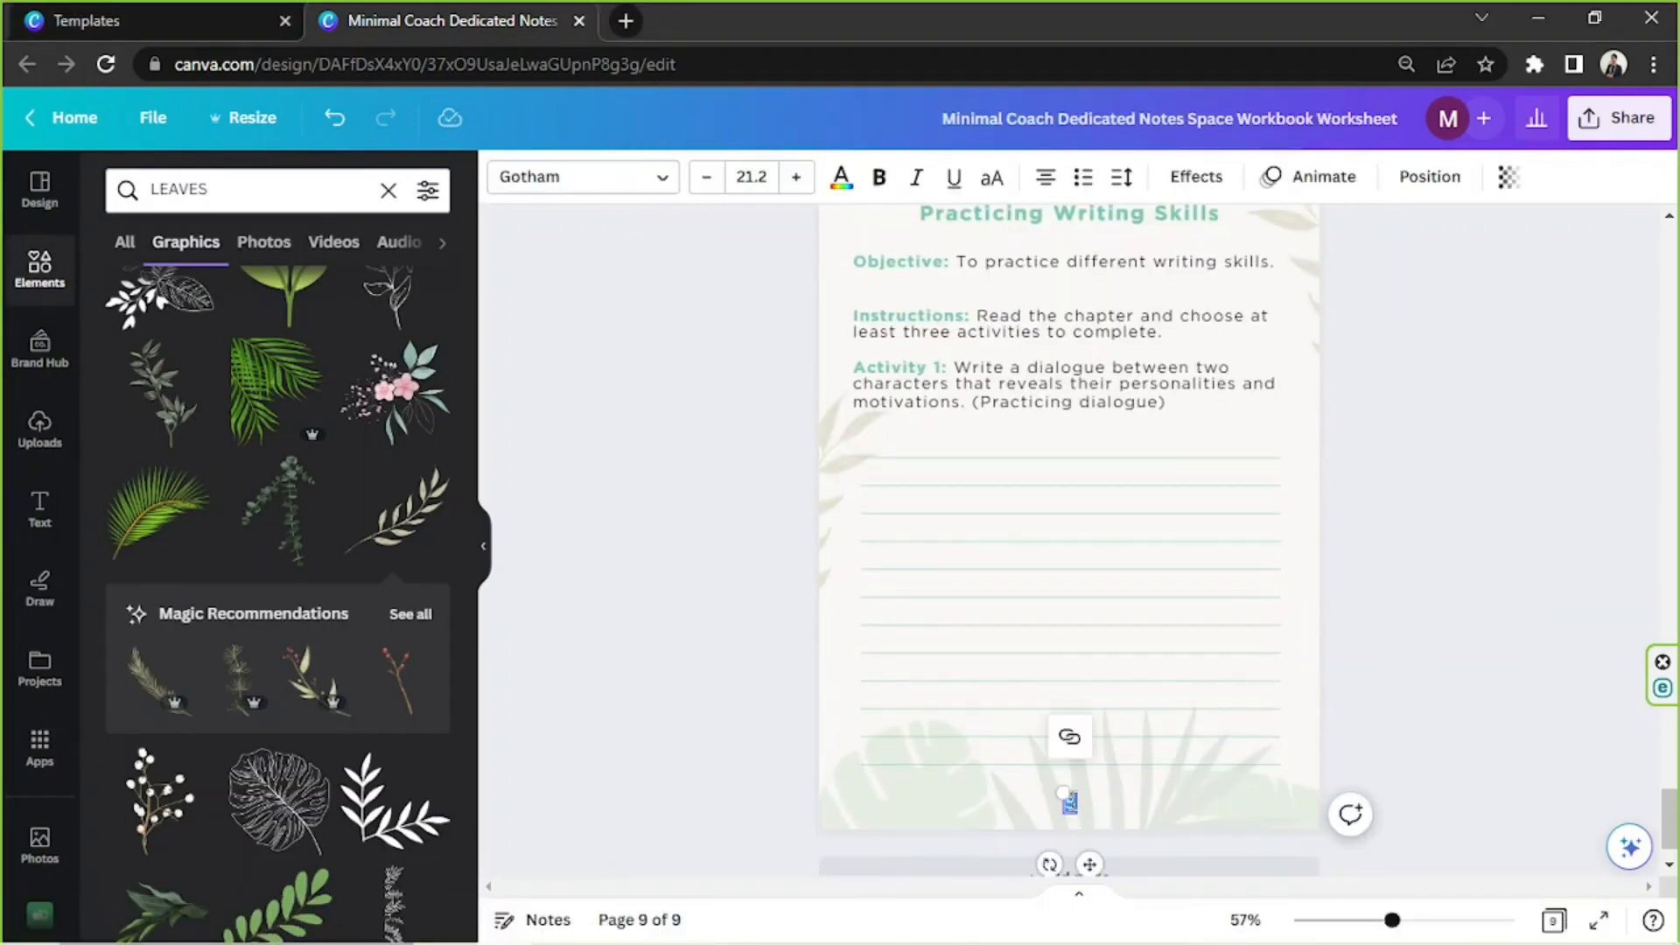
# Duplicate the Chapter 3 Activity 3 page to the end as page 10 and retitle it Chapter 4, Practicing Writing Skills
pyautogui.click(1223, 439)
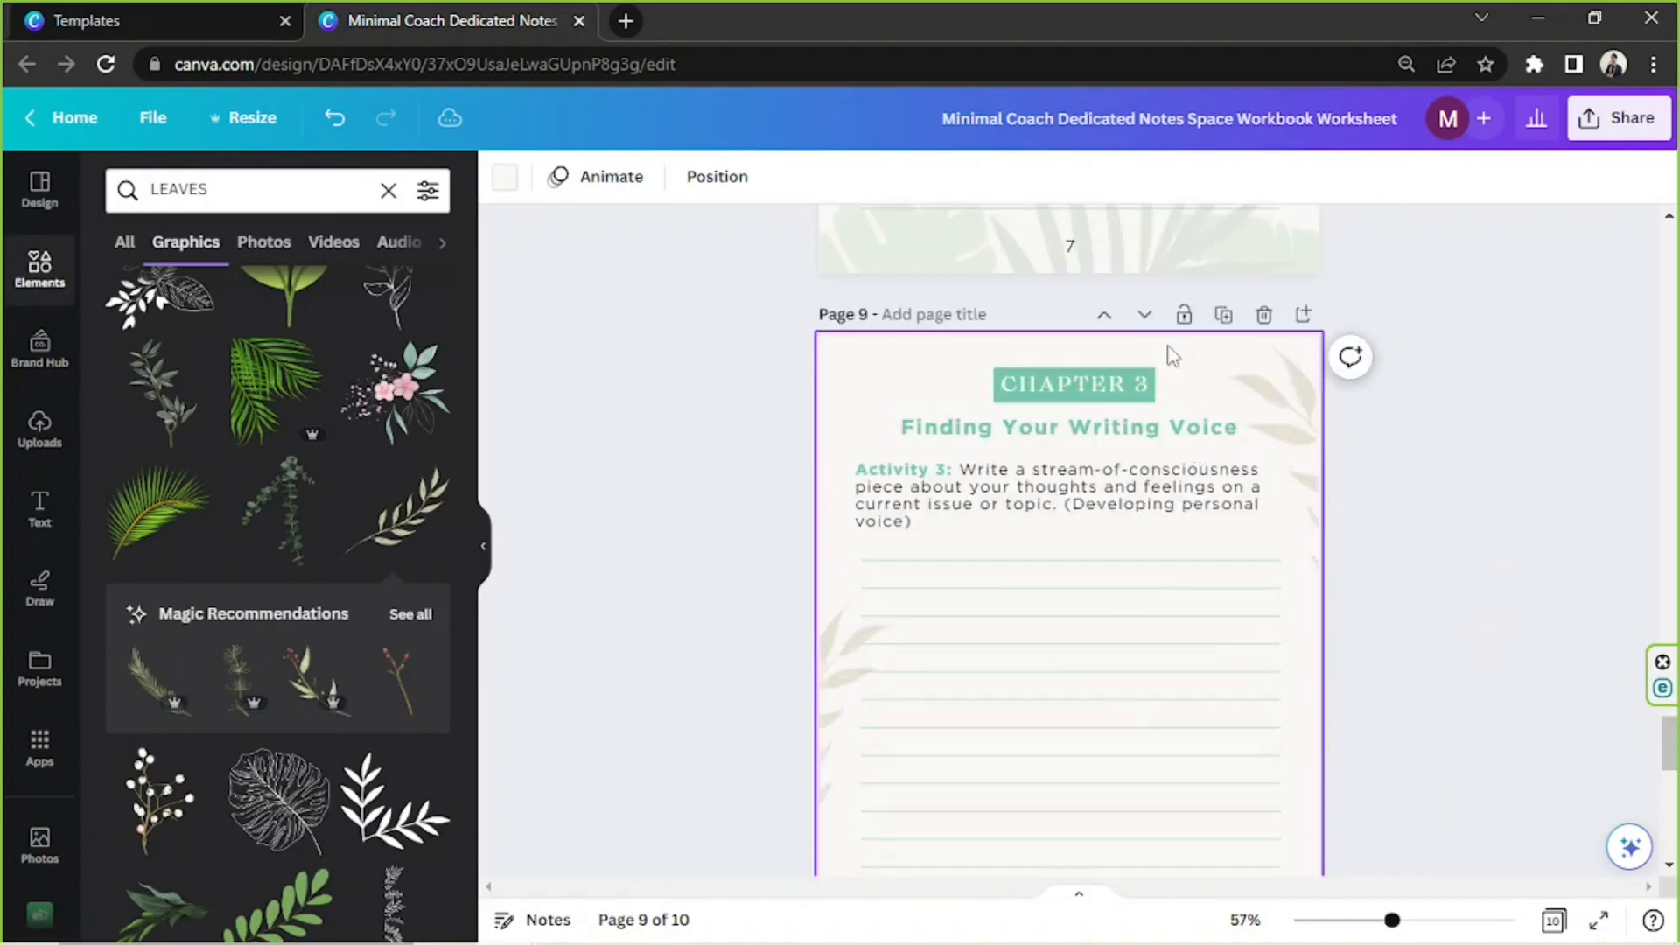
pyautogui.scroll(-10, 1069, 742)
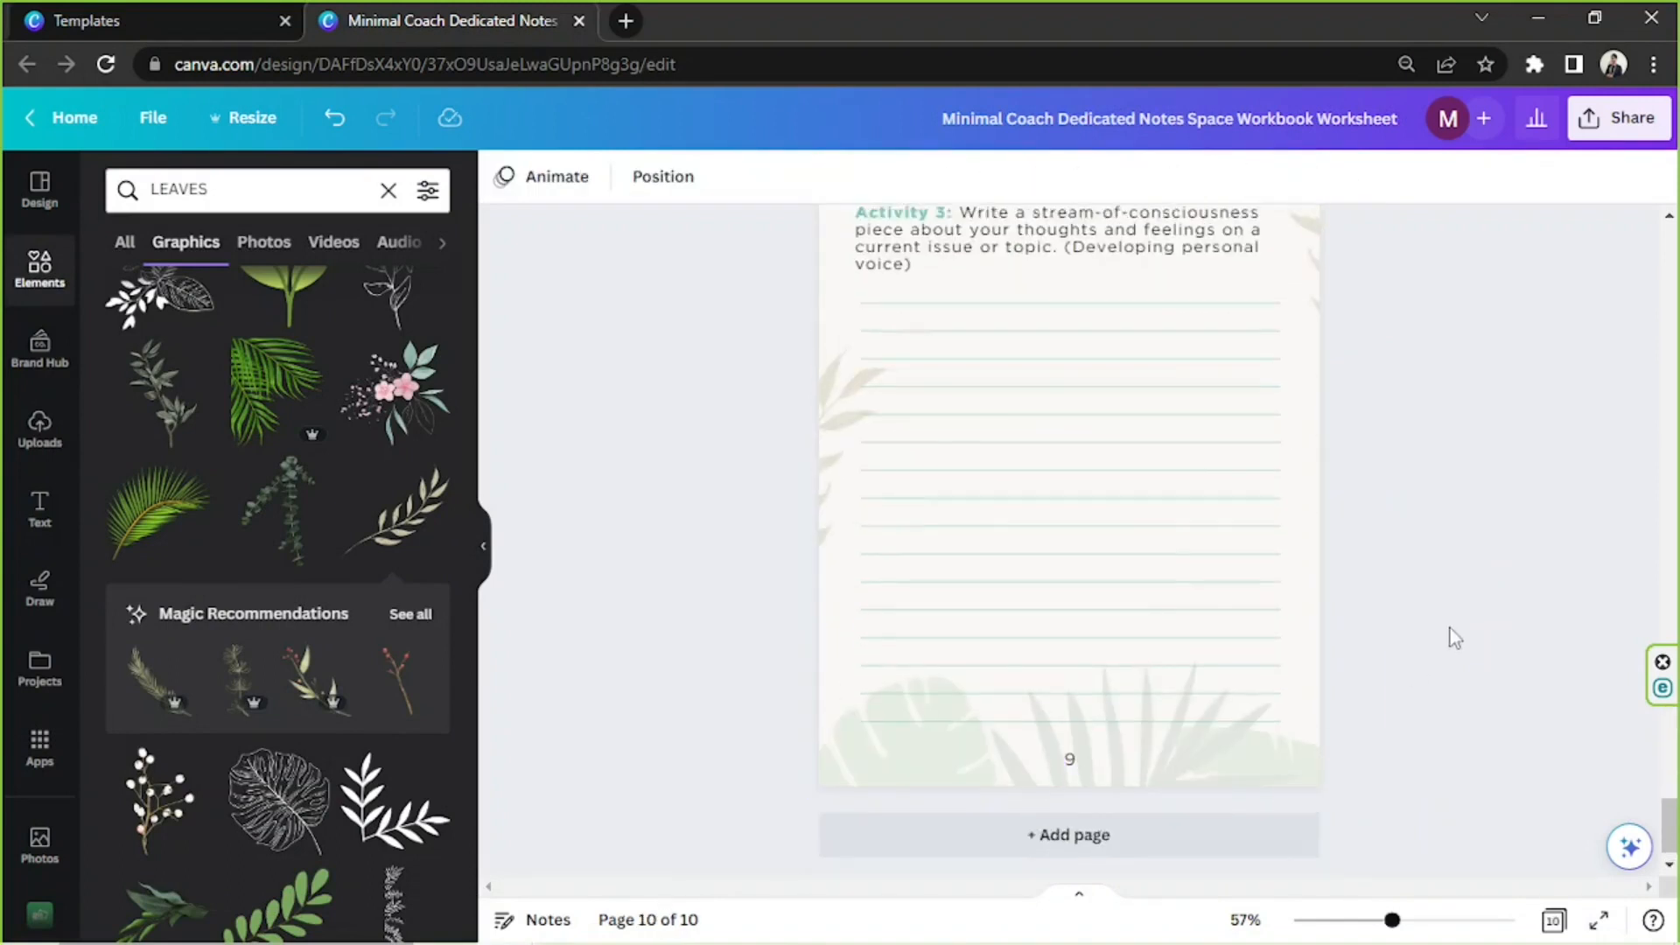
pyautogui.scroll(5, 1061, 420)
pyautogui.click(1062, 353)
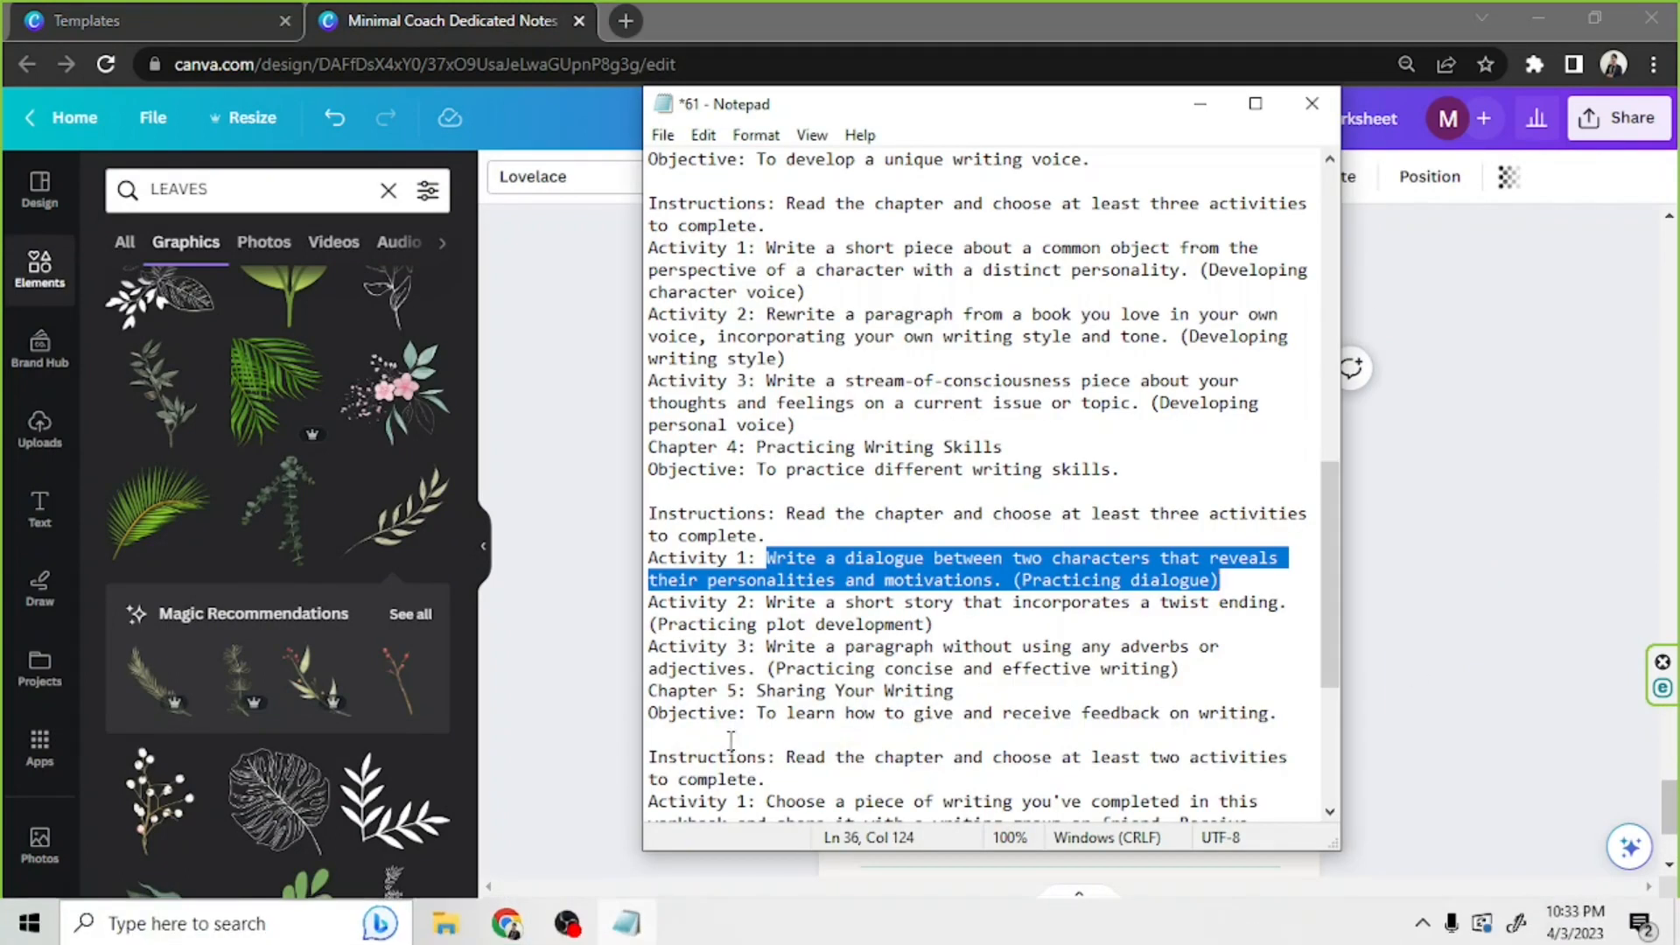
pyautogui.scroll(-1, 731, 740)
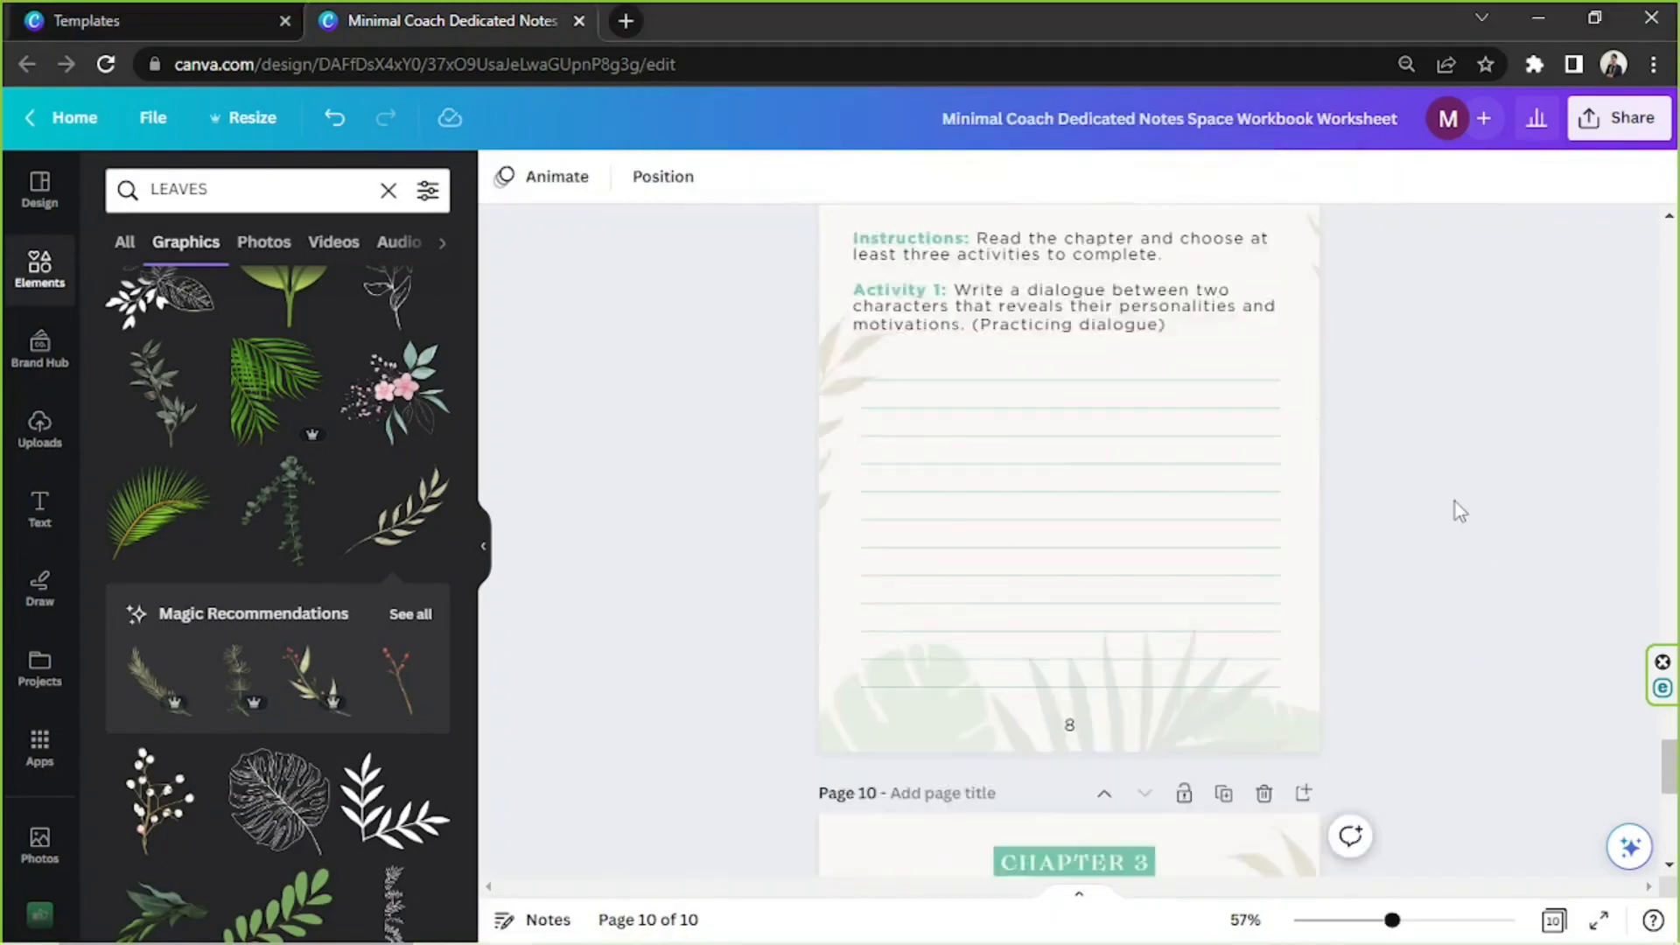
pyautogui.scroll(2, 1053, 477)
pyautogui.scroll(-4, 1053, 477)
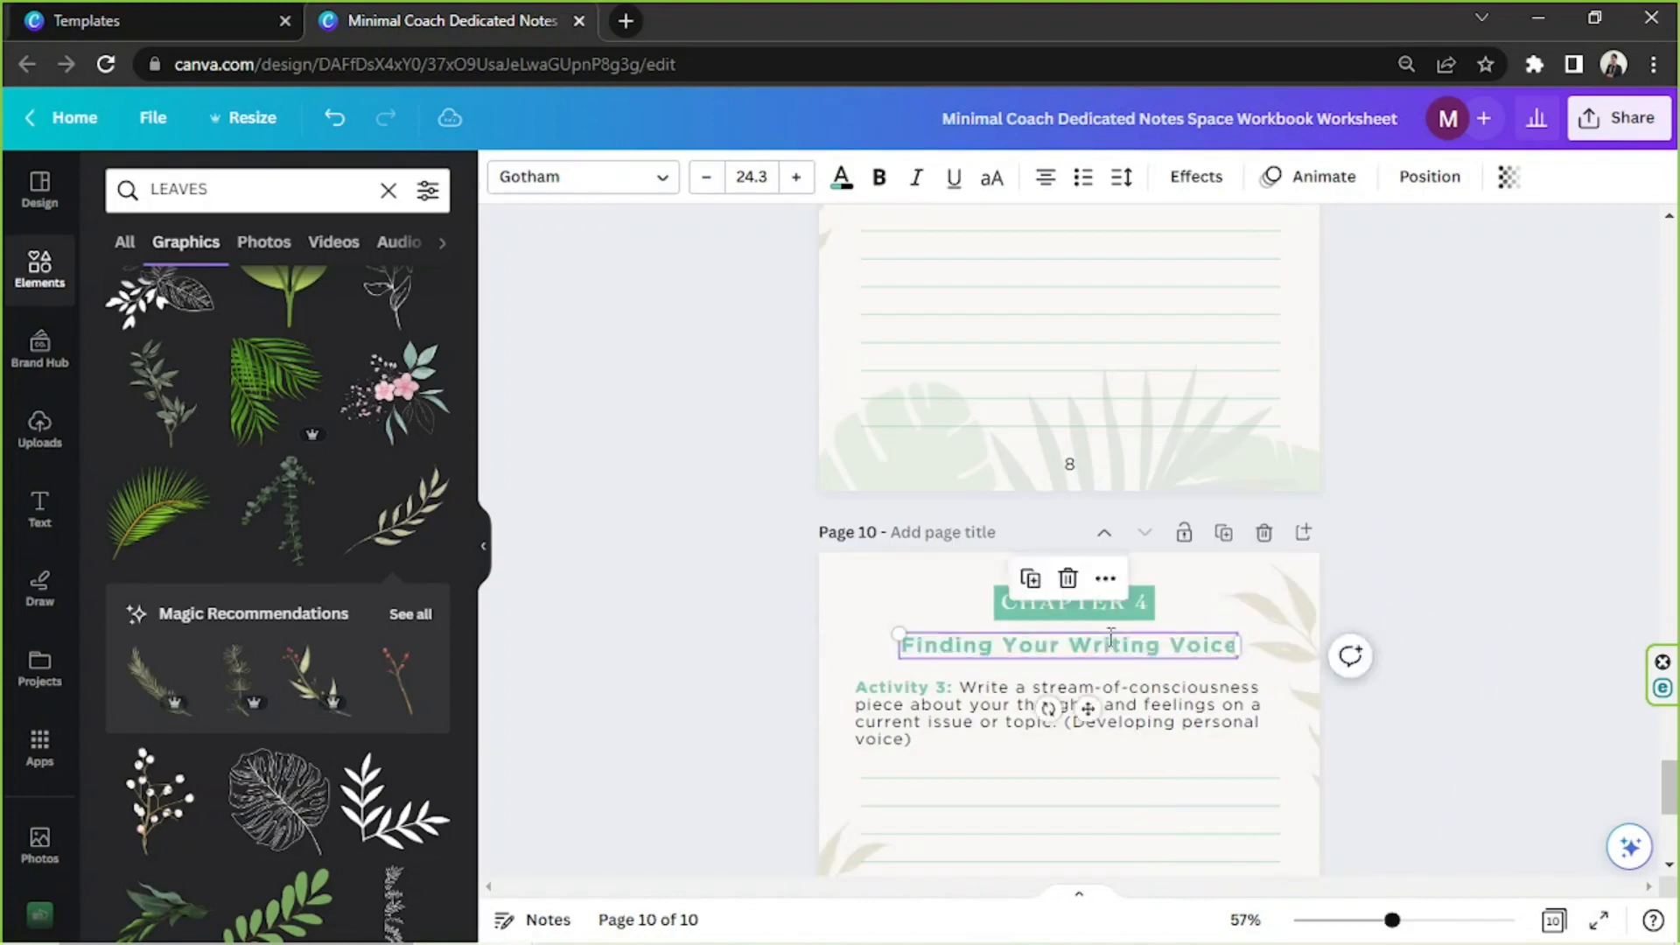
# Relabel the activity on page 10 as Activity 2 and replace its prompt with the short story incorporating a twist ending
pyautogui.write('2')
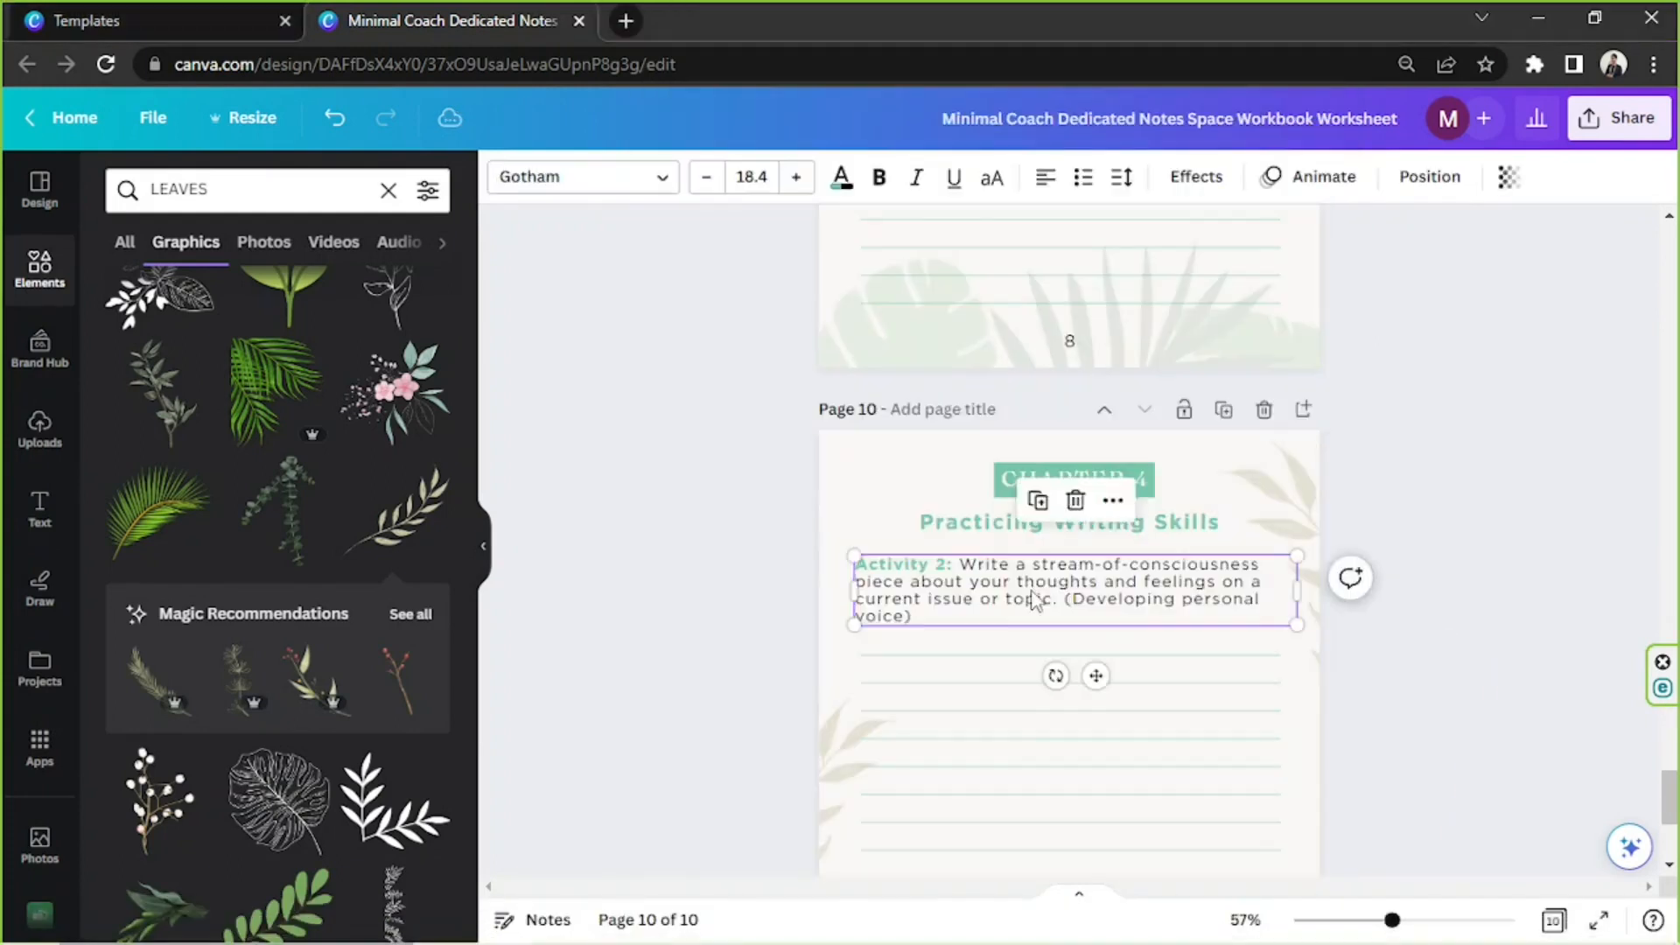
pyautogui.moveTo(970, 564); pyautogui.dragTo(910, 617)
pyautogui.write('Write a short story that incorporates a twist ending. (Practicing plot development)')
pyautogui.click(1425, 469)
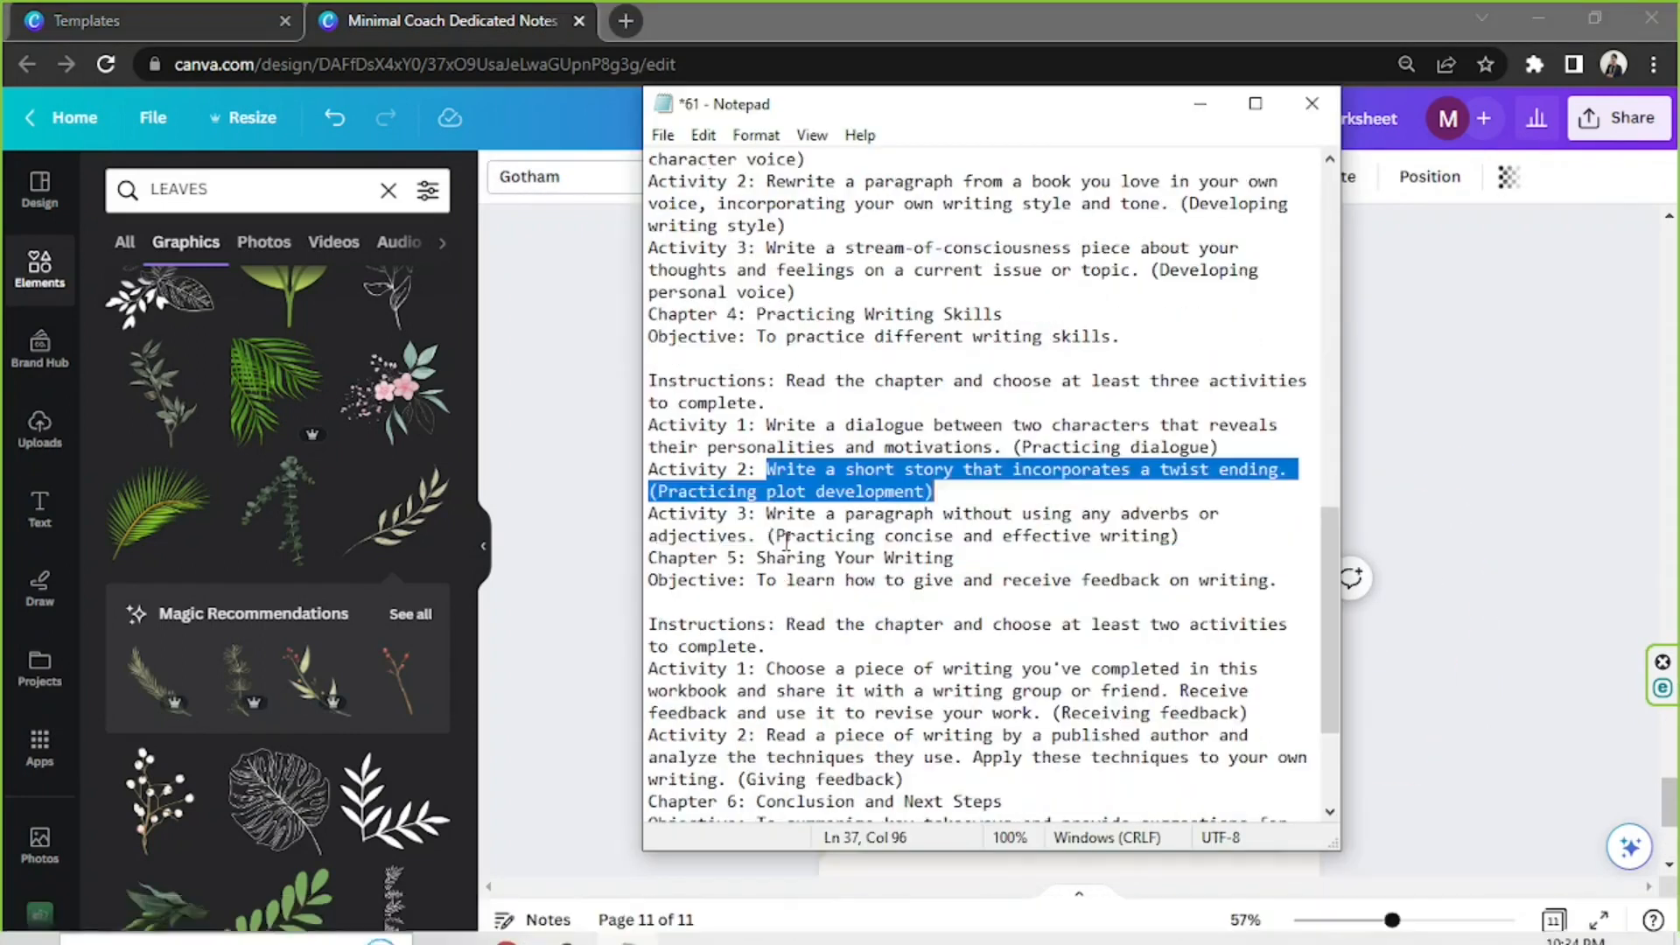
# Relabel the activity on page 11 as Activity 3 and replace its prompt with the paragraph without adverbs or adjectives
pyautogui.moveTo(767, 514); pyautogui.dragTo(1180, 535)
pyautogui.hotkey('ctrl', 'c')
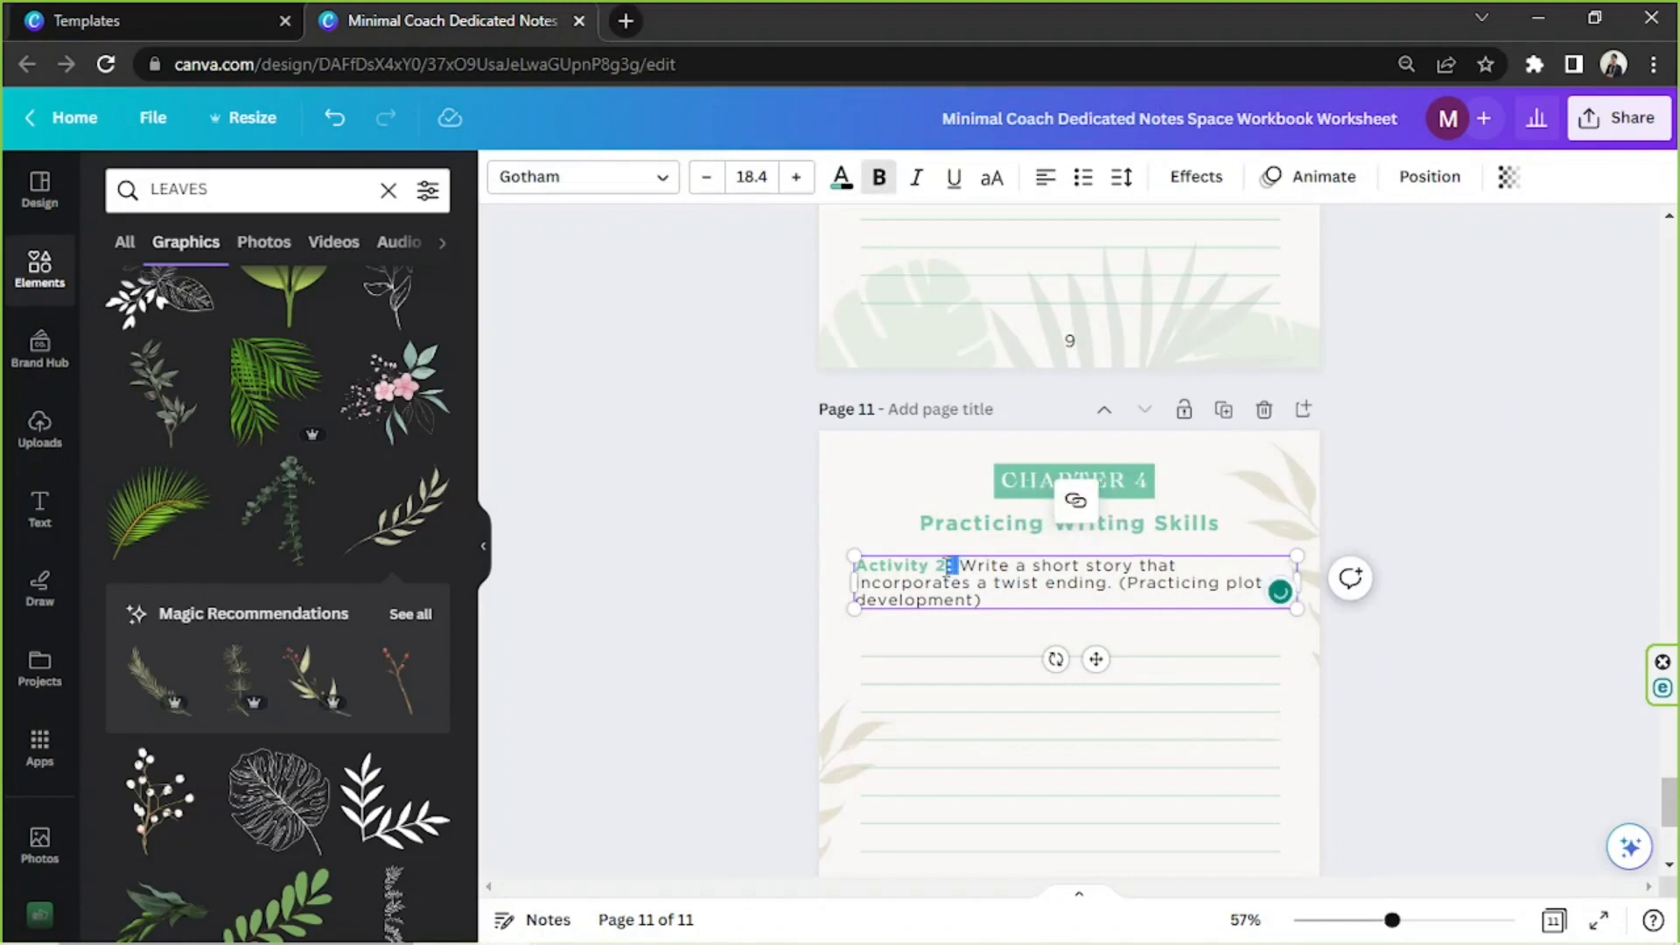
pyautogui.moveTo(973, 569); pyautogui.dragTo(961, 567)
pyautogui.hotkey('ctrl', 'v')
pyautogui.click(1403, 496)
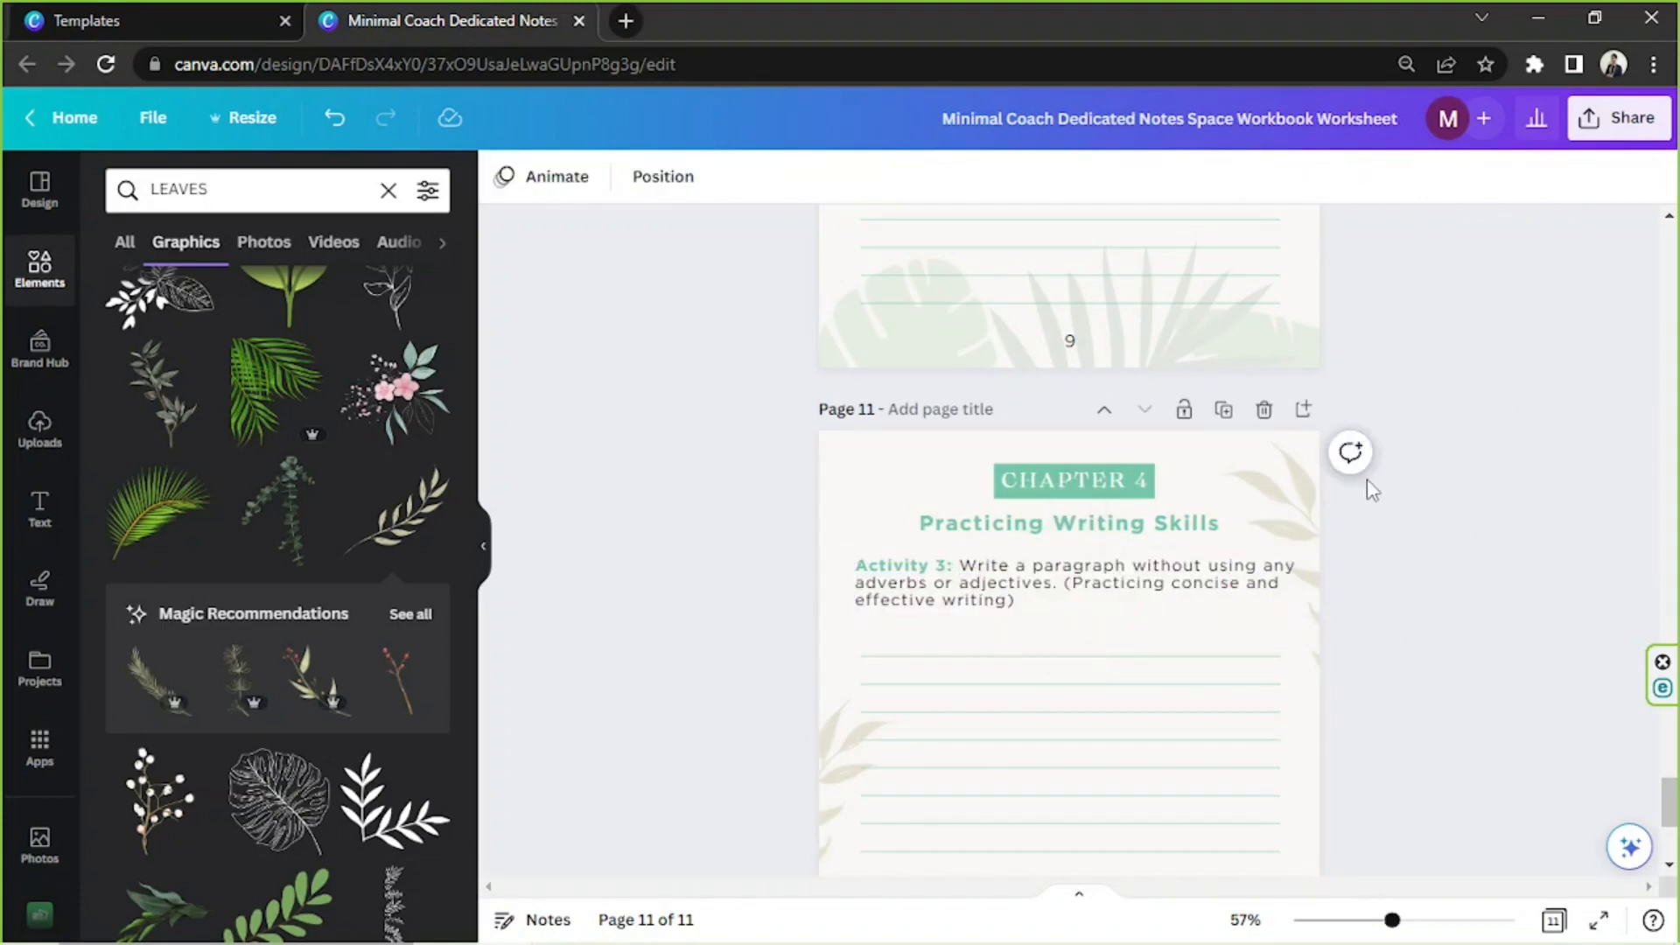
# Duplicate the Chapter 3 opening page 6 and move the copy down to the end as page 12
pyautogui.scroll(20, 1451, 525)
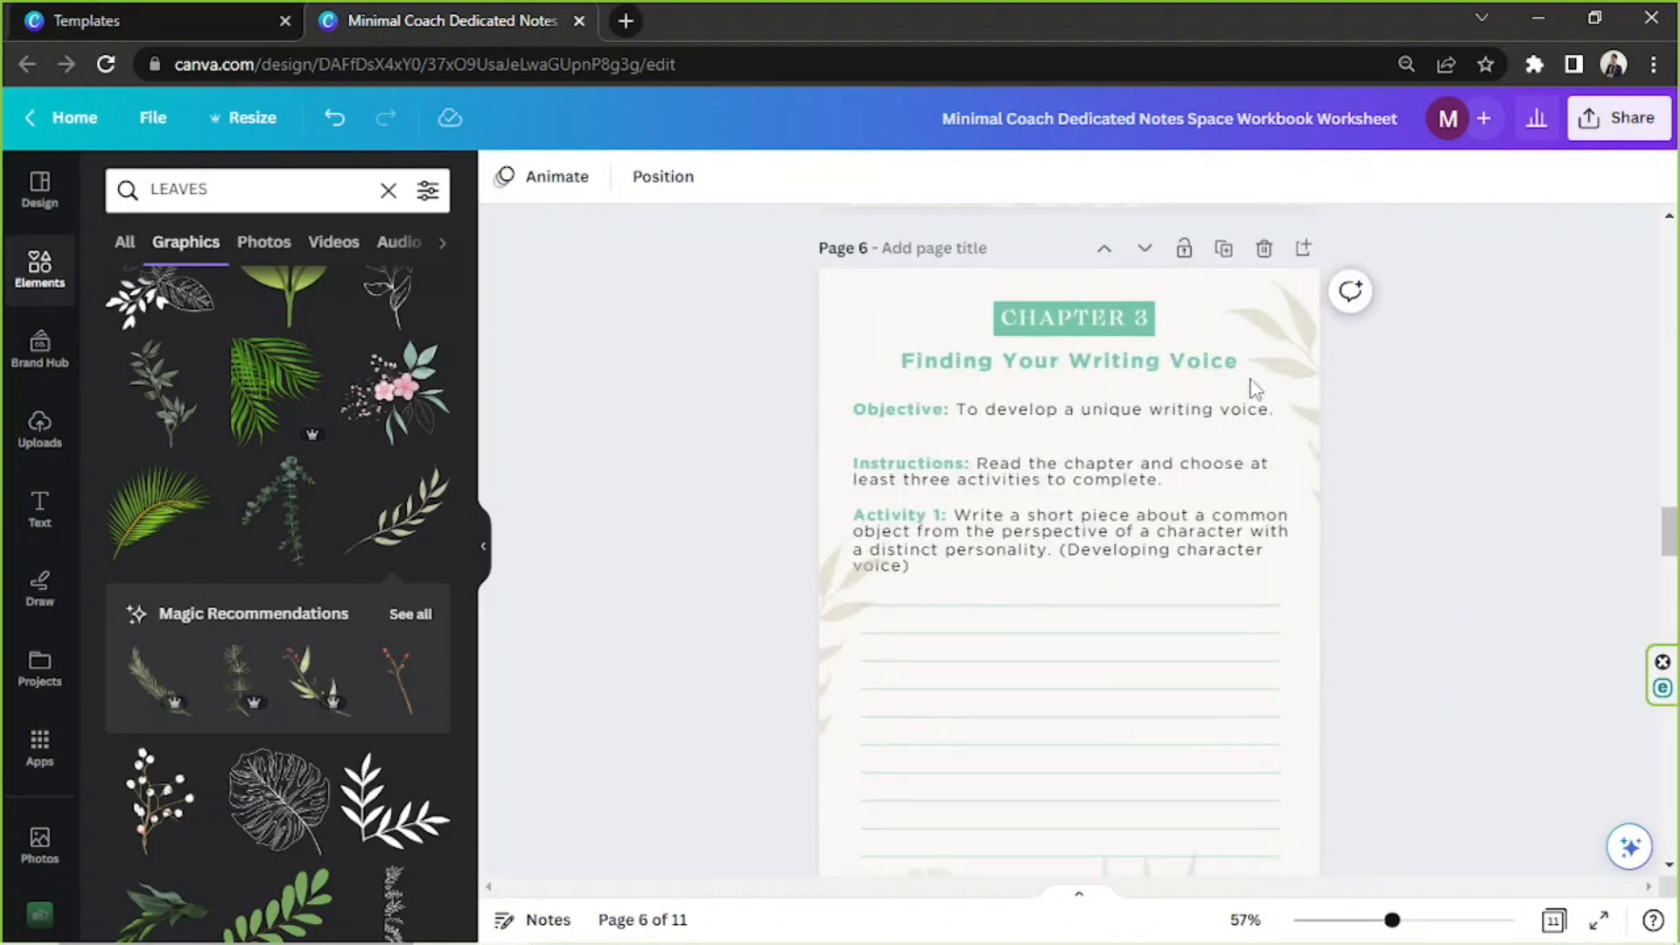
pyautogui.click(1225, 249)
pyautogui.click(1145, 251)
pyautogui.click(1145, 250)
pyautogui.click(1144, 250)
pyautogui.click(1145, 250)
pyautogui.click(1145, 251)
pyautogui.scroll(2, 1129, 468)
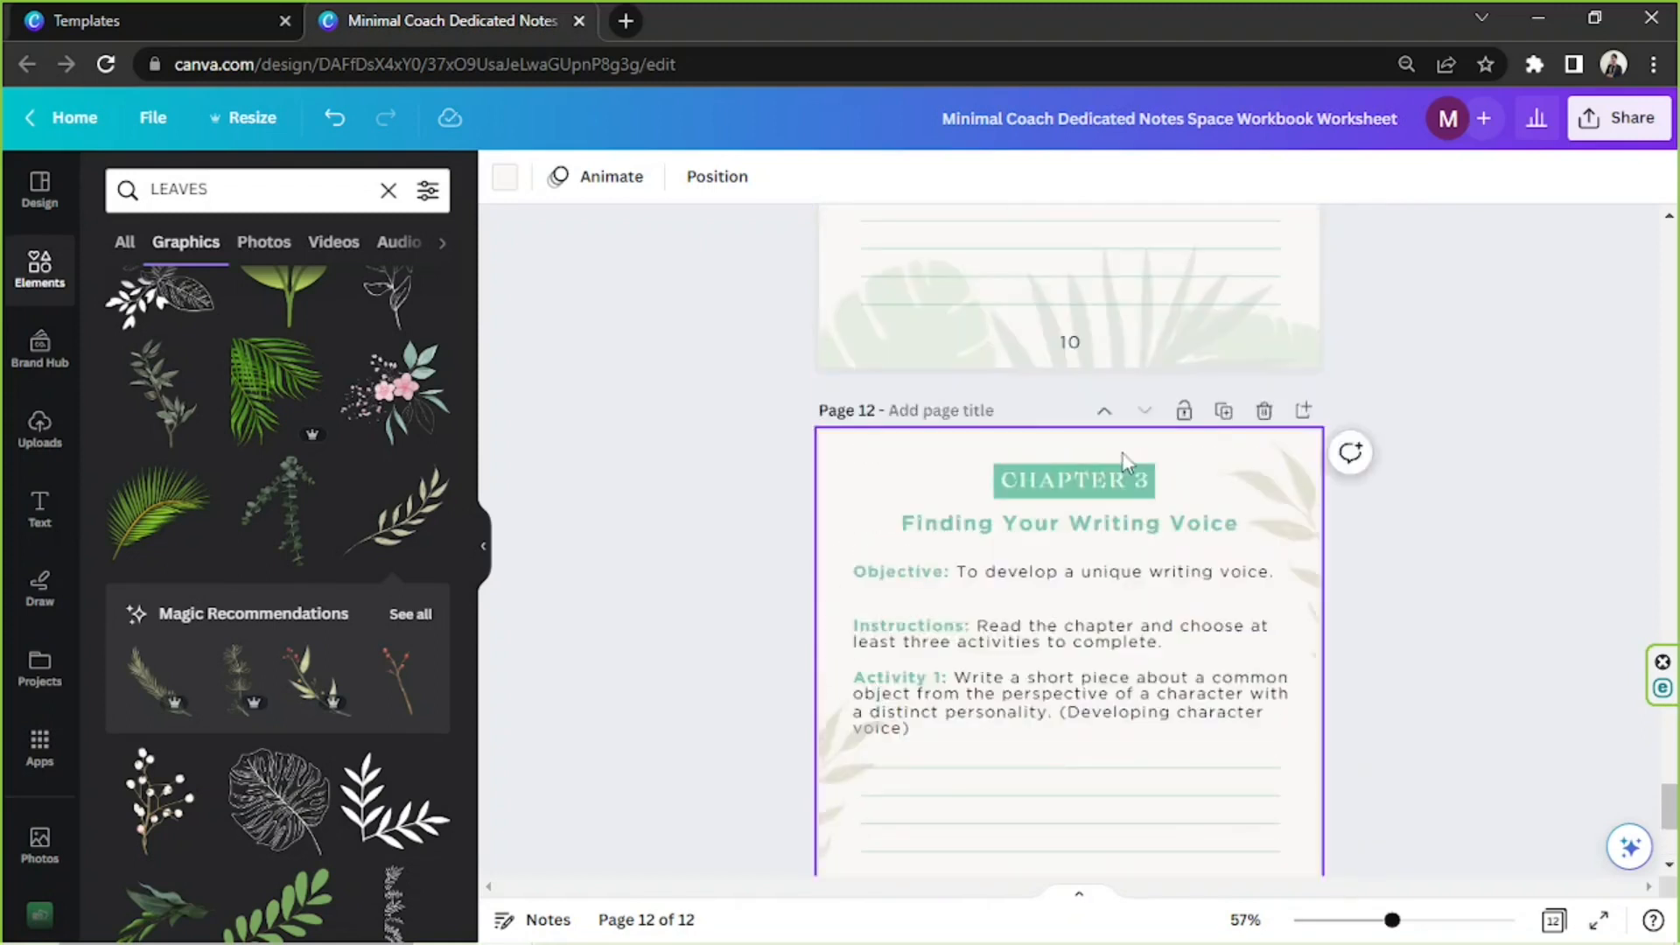
# Relabel page 12 as Chapter 5 and replace its title with "Sharing Your Writing"
pyautogui.hotkey('alt', 'Tab')
pyautogui.click(1414, 477)
pyautogui.scroll(20, 1164, 476)
pyautogui.scroll(-20, 1164, 476)
pyautogui.scroll(4, 1164, 476)
pyautogui.moveTo(1151, 482); pyautogui.dragTo(1133, 481)
pyautogui.write('5')
pyautogui.doubleClick(1009, 530)
pyautogui.write('Sharing Your Writing')
# Replace the objective on page 12 with "To learn how to give and receive feedback on writing."
pyautogui.hotkey('alt', 'Tab')
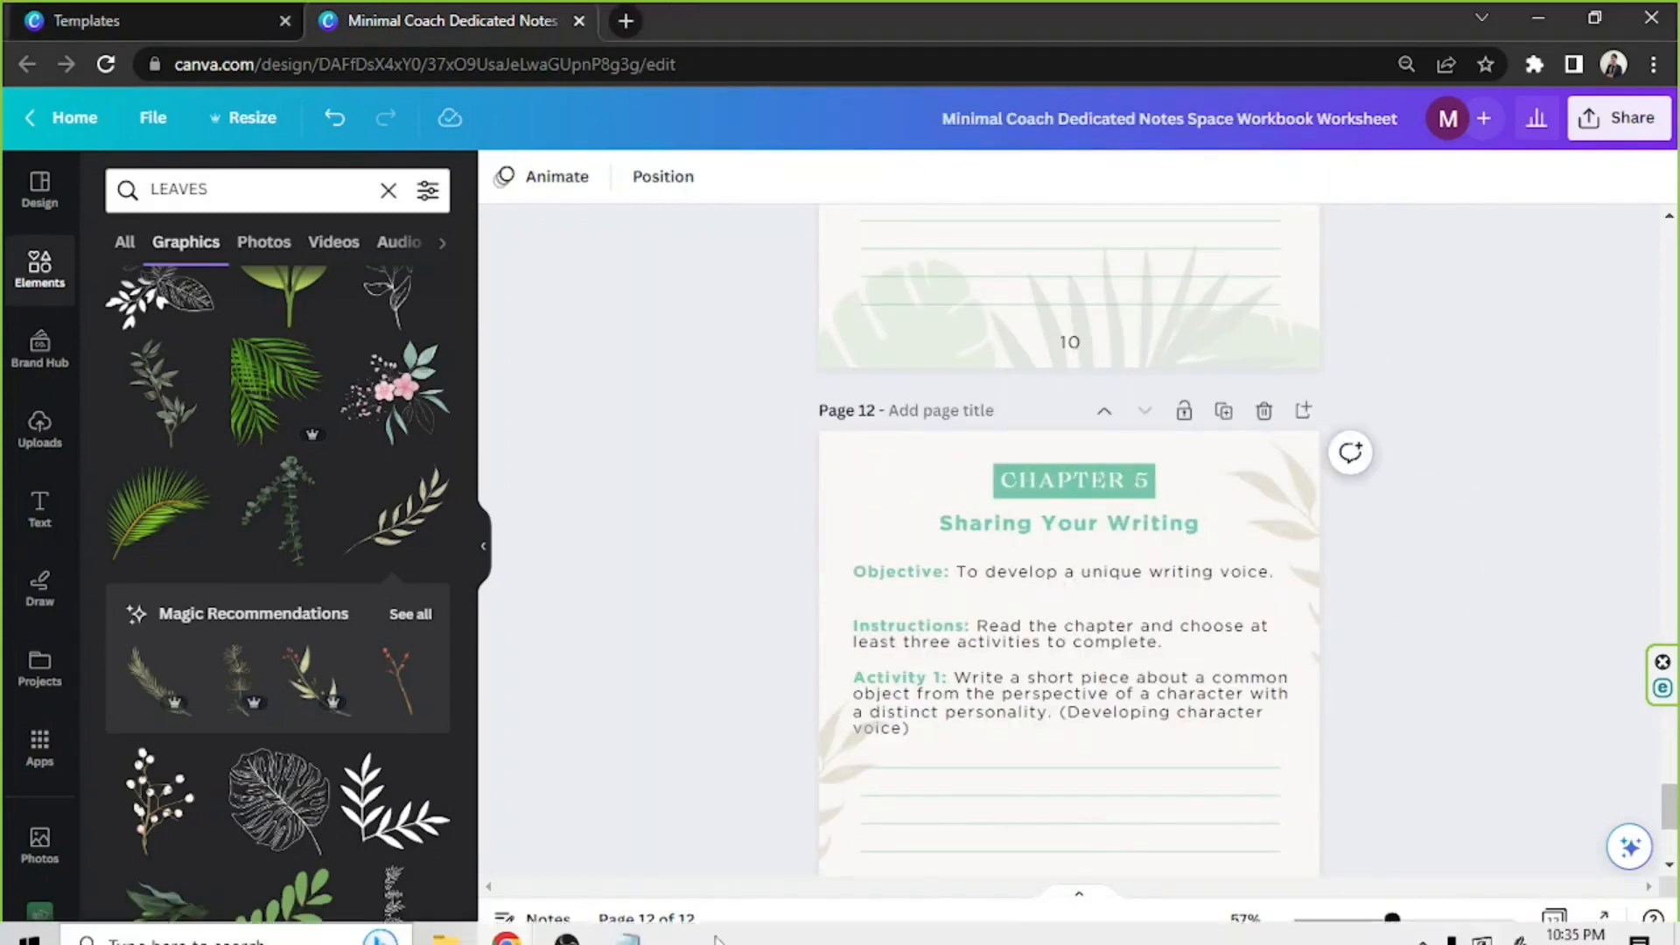
pyautogui.click(1016, 578)
pyautogui.moveTo(957, 572); pyautogui.dragTo(1279, 574)
pyautogui.write('To learn how to give and receive feedback on writing.')
pyautogui.click(1444, 551)
# Replace page 12's instructions with "Read the chapter and choose at least two activities to complete." and remove the bold formatting
pyautogui.click(787, 924)
pyautogui.click(1431, 565)
pyautogui.click(1060, 635)
pyautogui.moveTo(971, 627)
pyautogui.mouseDown()
pyautogui.moveTo(1173, 645)
pyautogui.moveTo(971, 627)
pyautogui.mouseUp()
pyautogui.write('Read the chapter and choose at least two activities to complete.')
pyautogui.hotkey('ctrl', 'b')
pyautogui.click(1426, 569)
# Recolor the instruction sentence after the Instructions label on page 12 to black
pyautogui.click(1137, 642)
pyautogui.moveTo(1151, 643); pyautogui.dragTo(976, 627)
pyautogui.click(841, 178)
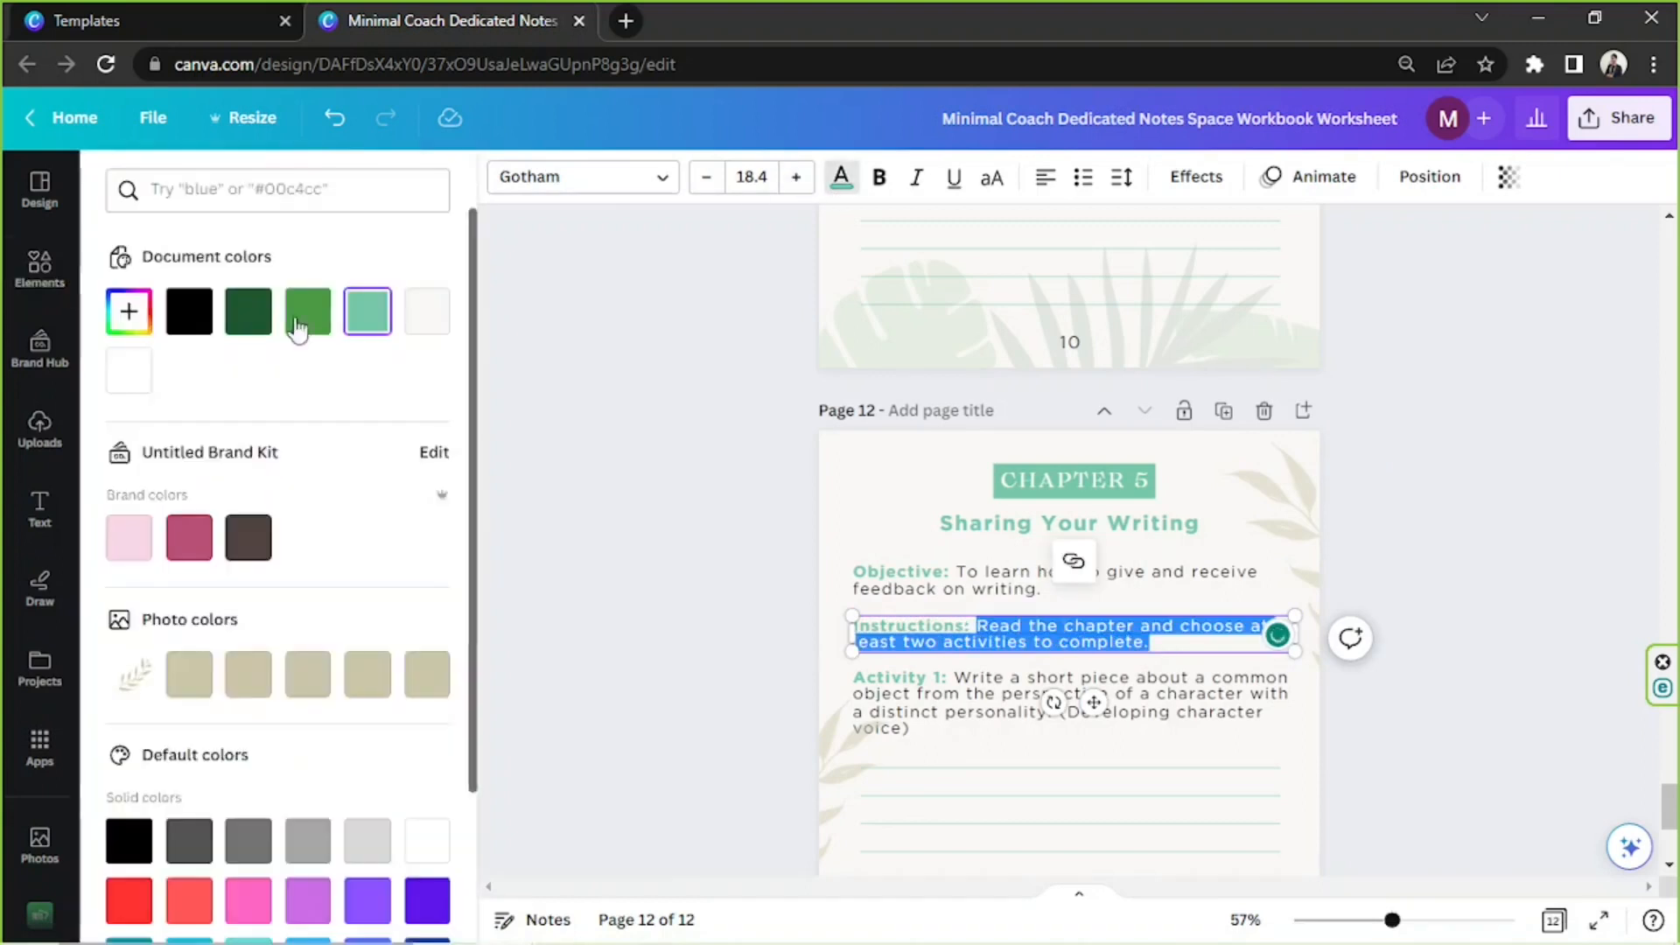
pyautogui.click(188, 314)
pyautogui.click(1435, 560)
# Replace page 12's Activity 1 prompt with the Receiving feedback exercise from the notes and remove its bold formatting
pyautogui.click(663, 921)
pyautogui.moveTo(768, 470); pyautogui.dragTo(1250, 516)
pyautogui.click(1416, 536)
pyautogui.click(1032, 705)
pyautogui.write("Choose a piece of writing you've completed in this workbook and share it with a writing group or friend. Receive feedback and use it to revise your work. (Receiving feedback)")
pyautogui.moveTo(954, 680)
pyautogui.mouseDown()
pyautogui.moveTo(927, 730)
pyautogui.moveTo(954, 679)
pyautogui.mouseUp()
pyautogui.hotkey('ctrl', 'b')
pyautogui.click(1487, 537)
# Duplicate an earlier workbook page and move the copy down towards the Chapter 5 page
pyautogui.scroll(4, 1470, 530)
pyautogui.scroll(5, 1453, 532)
pyautogui.click(1224, 506)
pyautogui.click(1146, 504)
pyautogui.scroll(7, 1193, 522)
pyautogui.click(1078, 490)
pyautogui.scroll(-5, 1062, 612)
pyautogui.click(1113, 609)
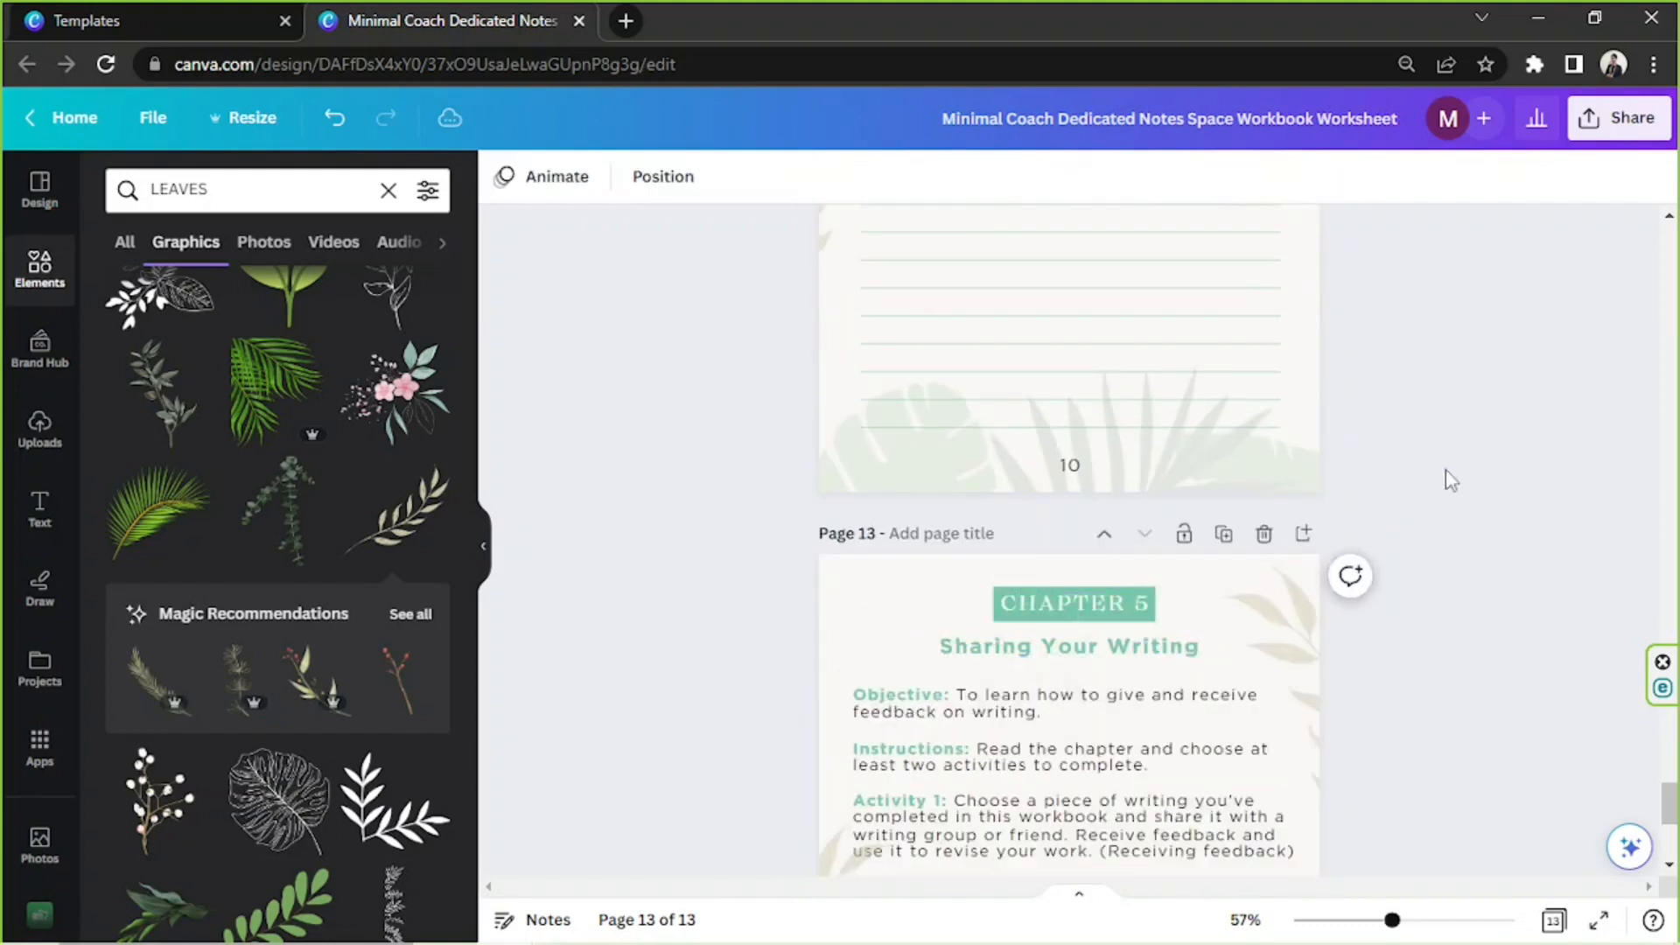
pyautogui.scroll(6, 1452, 479)
pyautogui.click(1144, 330)
pyautogui.scroll(7, 1400, 427)
pyautogui.scroll(-14, 1404, 432)
# Try relabelling the Sharing Your Writing page as Chapter 4 and restore the label to Chapter 5
pyautogui.scroll(4, 1405, 433)
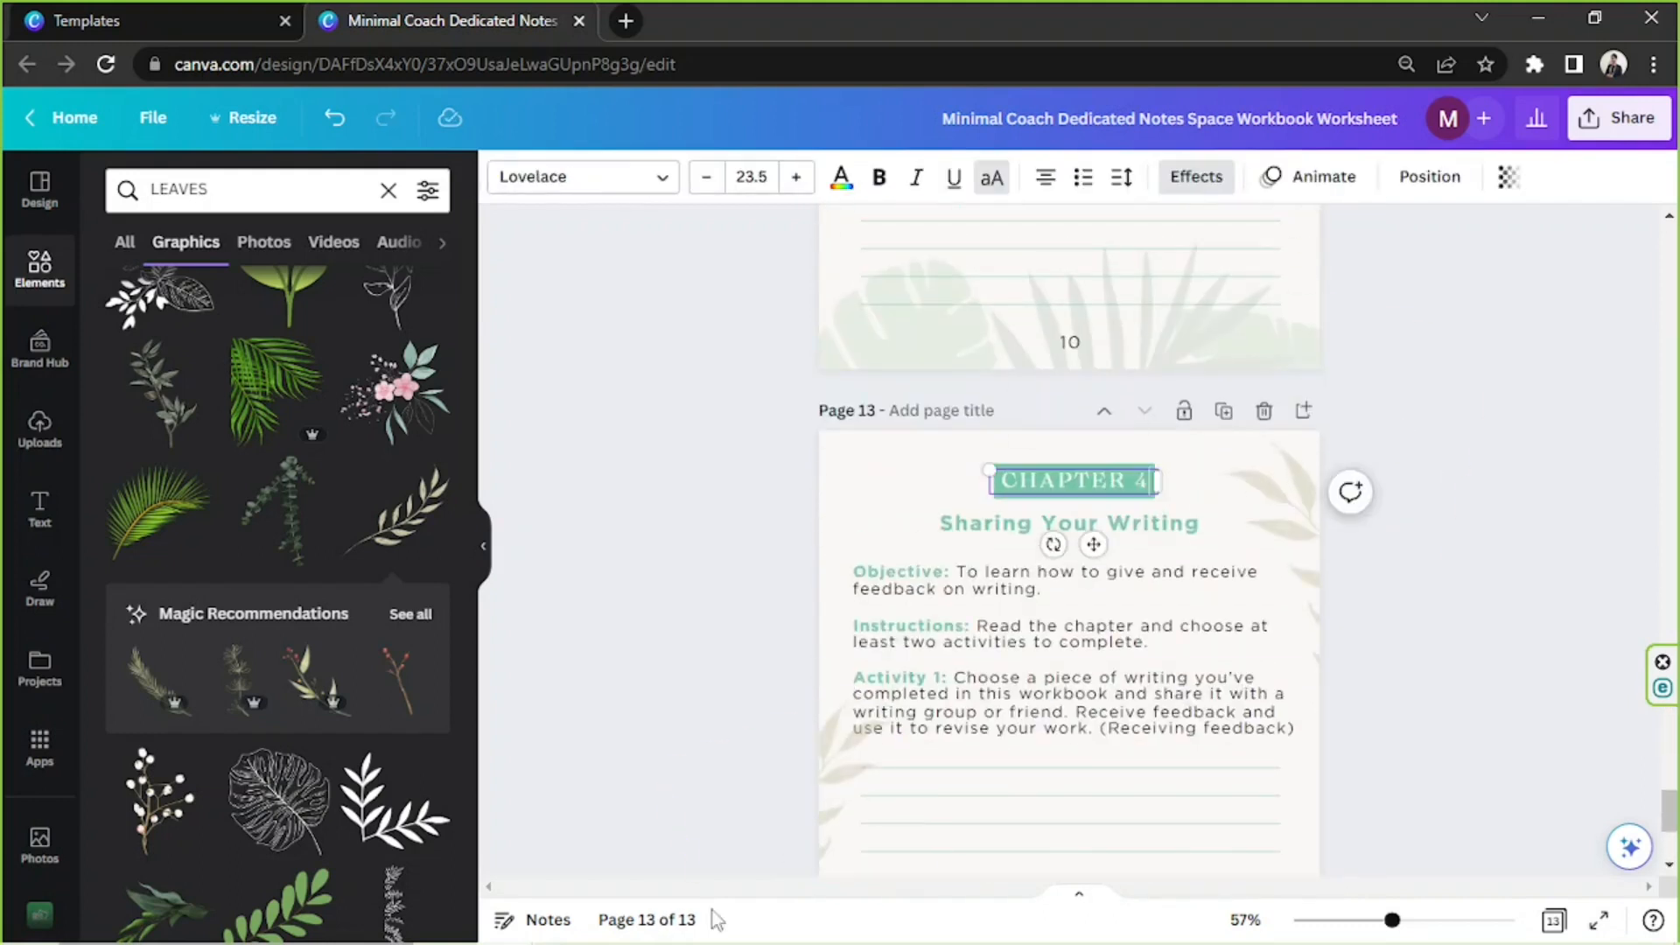
pyautogui.click(623, 922)
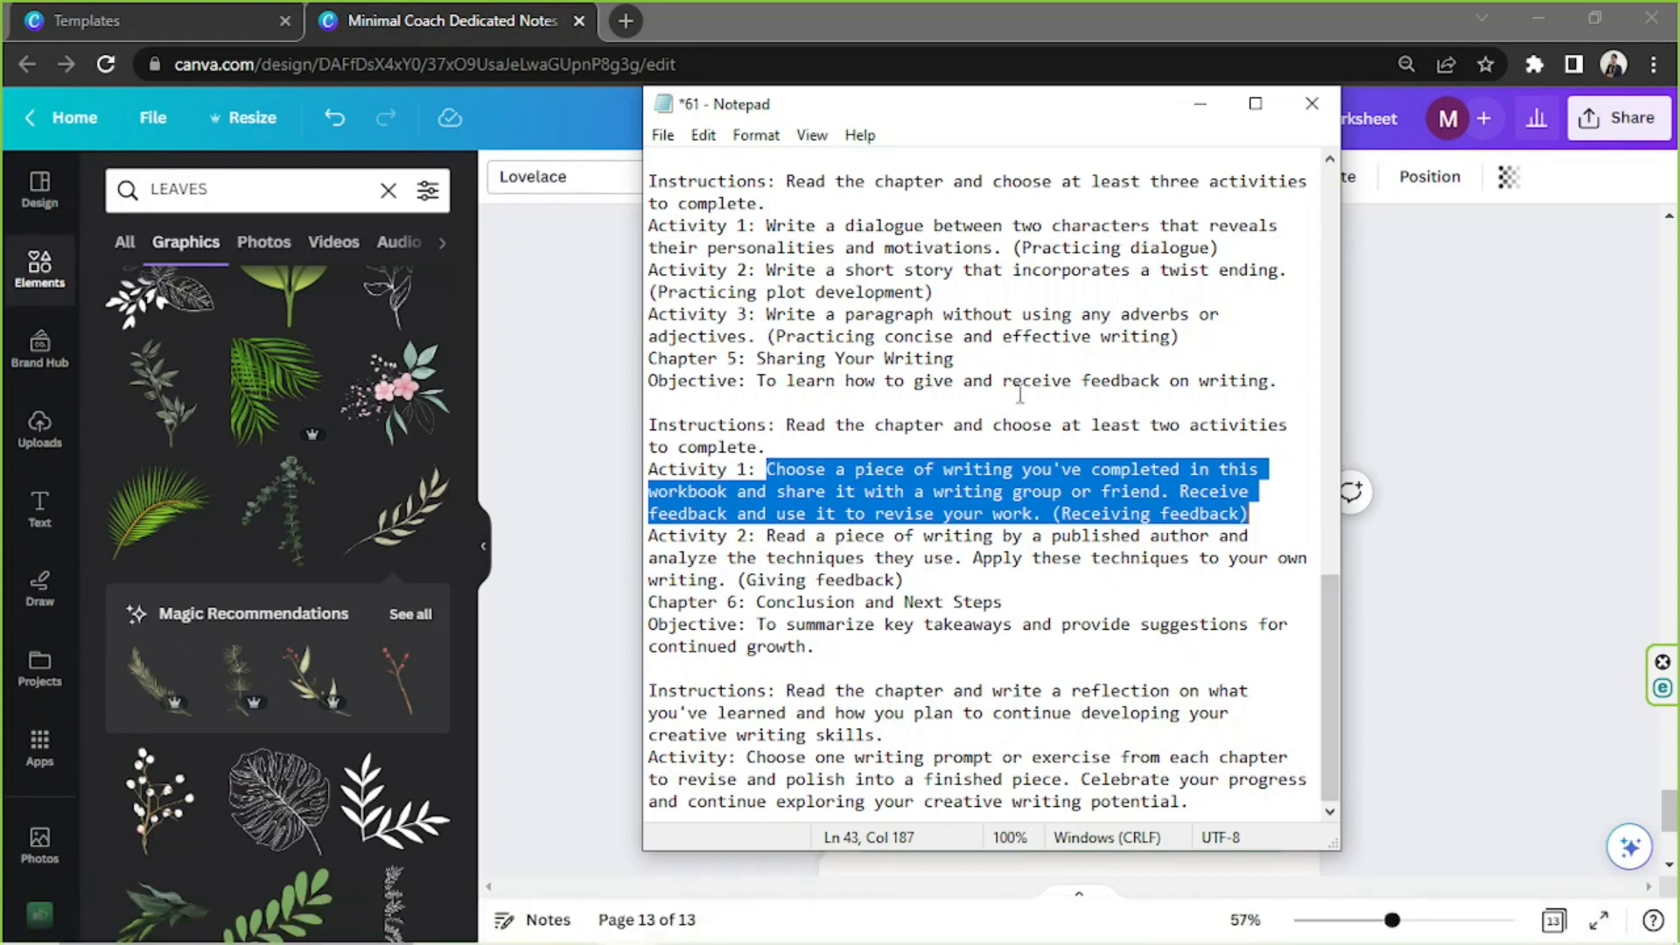
pyautogui.doubleClick(1105, 480)
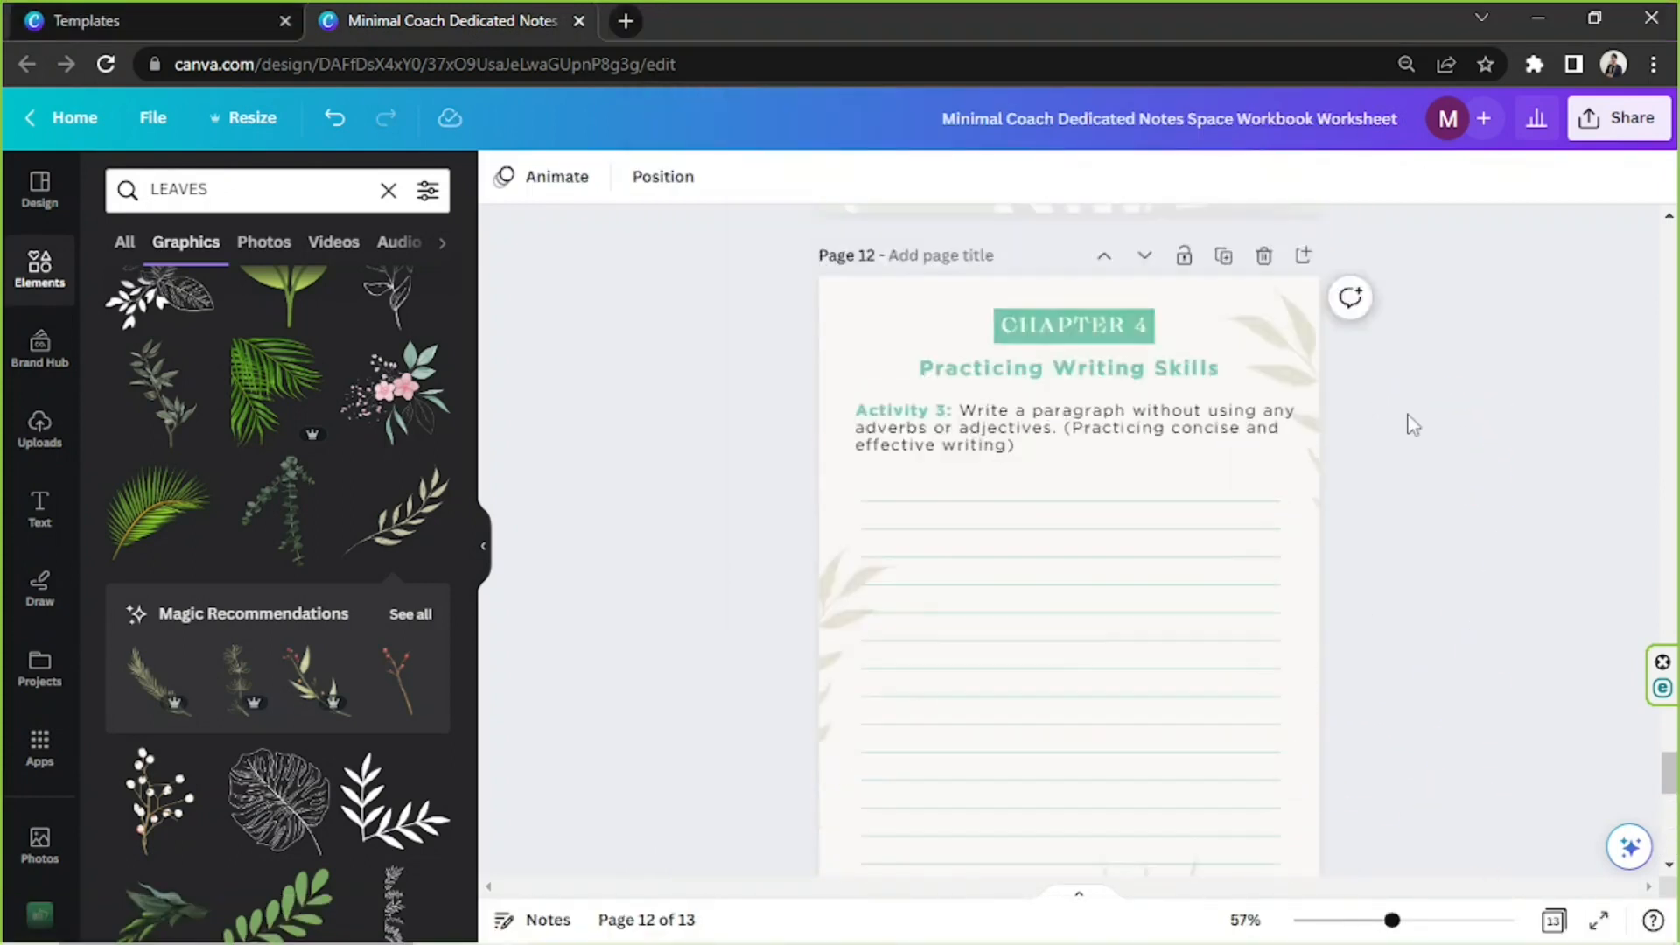
pyautogui.scroll(3, 1406, 423)
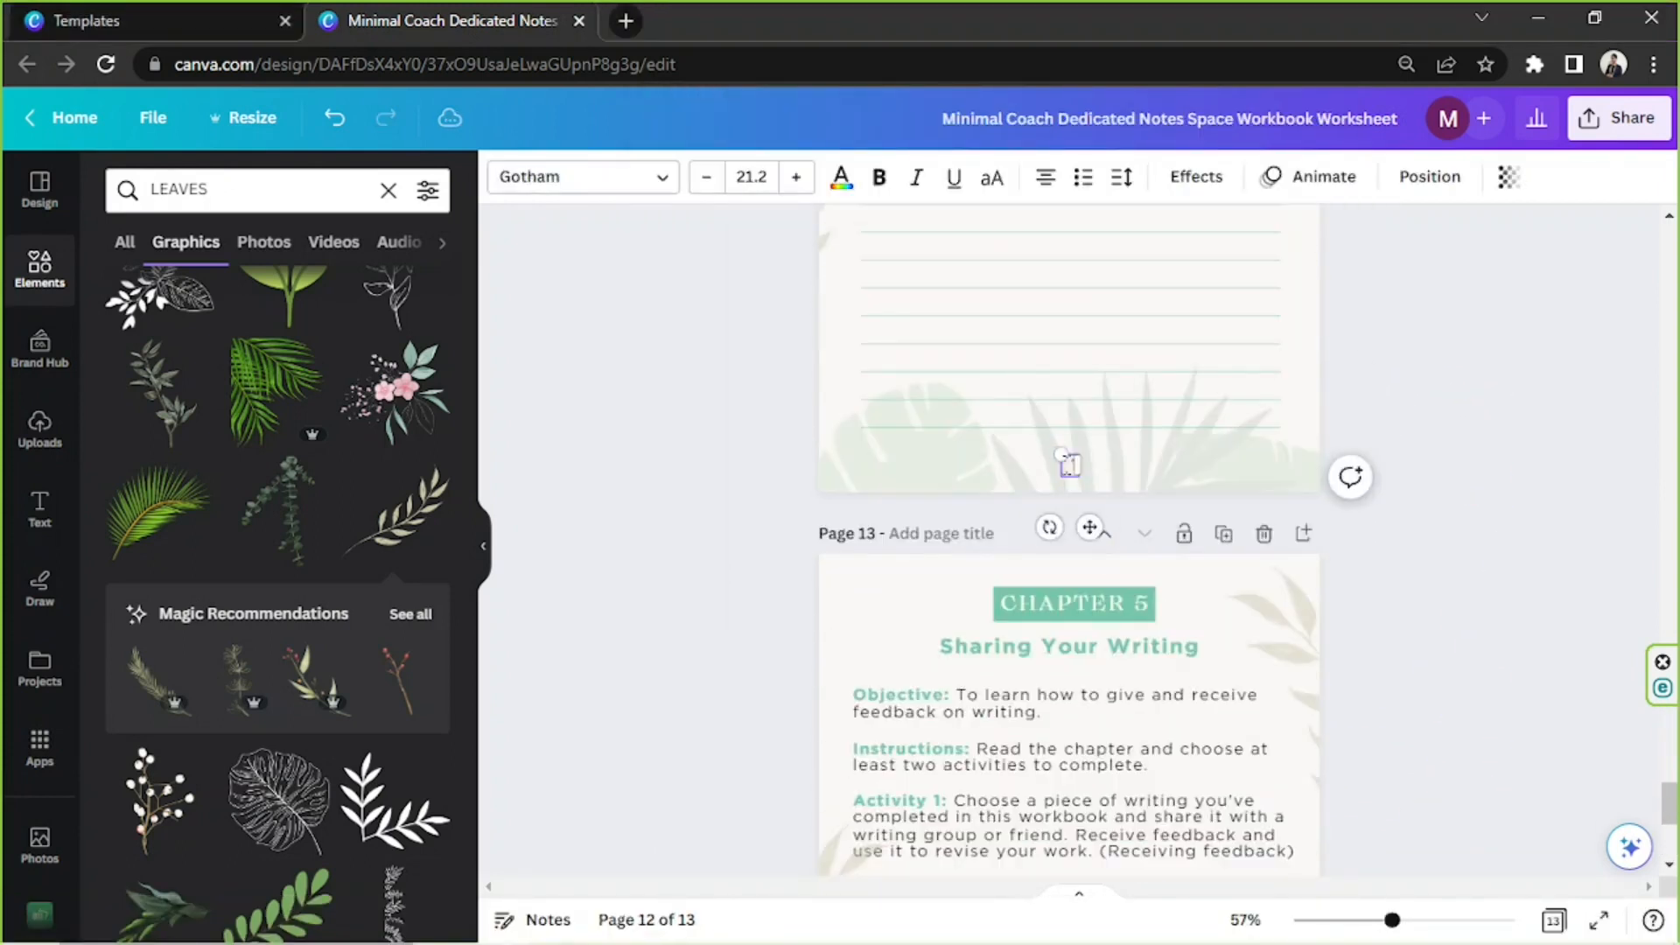
pyautogui.click(1395, 502)
# Check the objective on the Sharing Your Writing page against the Chapter 5 objective in the Notepad notes
pyautogui.click(623, 923)
pyautogui.moveTo(758, 381); pyautogui.dragTo(1249, 379)
pyautogui.moveTo(1249, 379); pyautogui.dragTo(1277, 381)
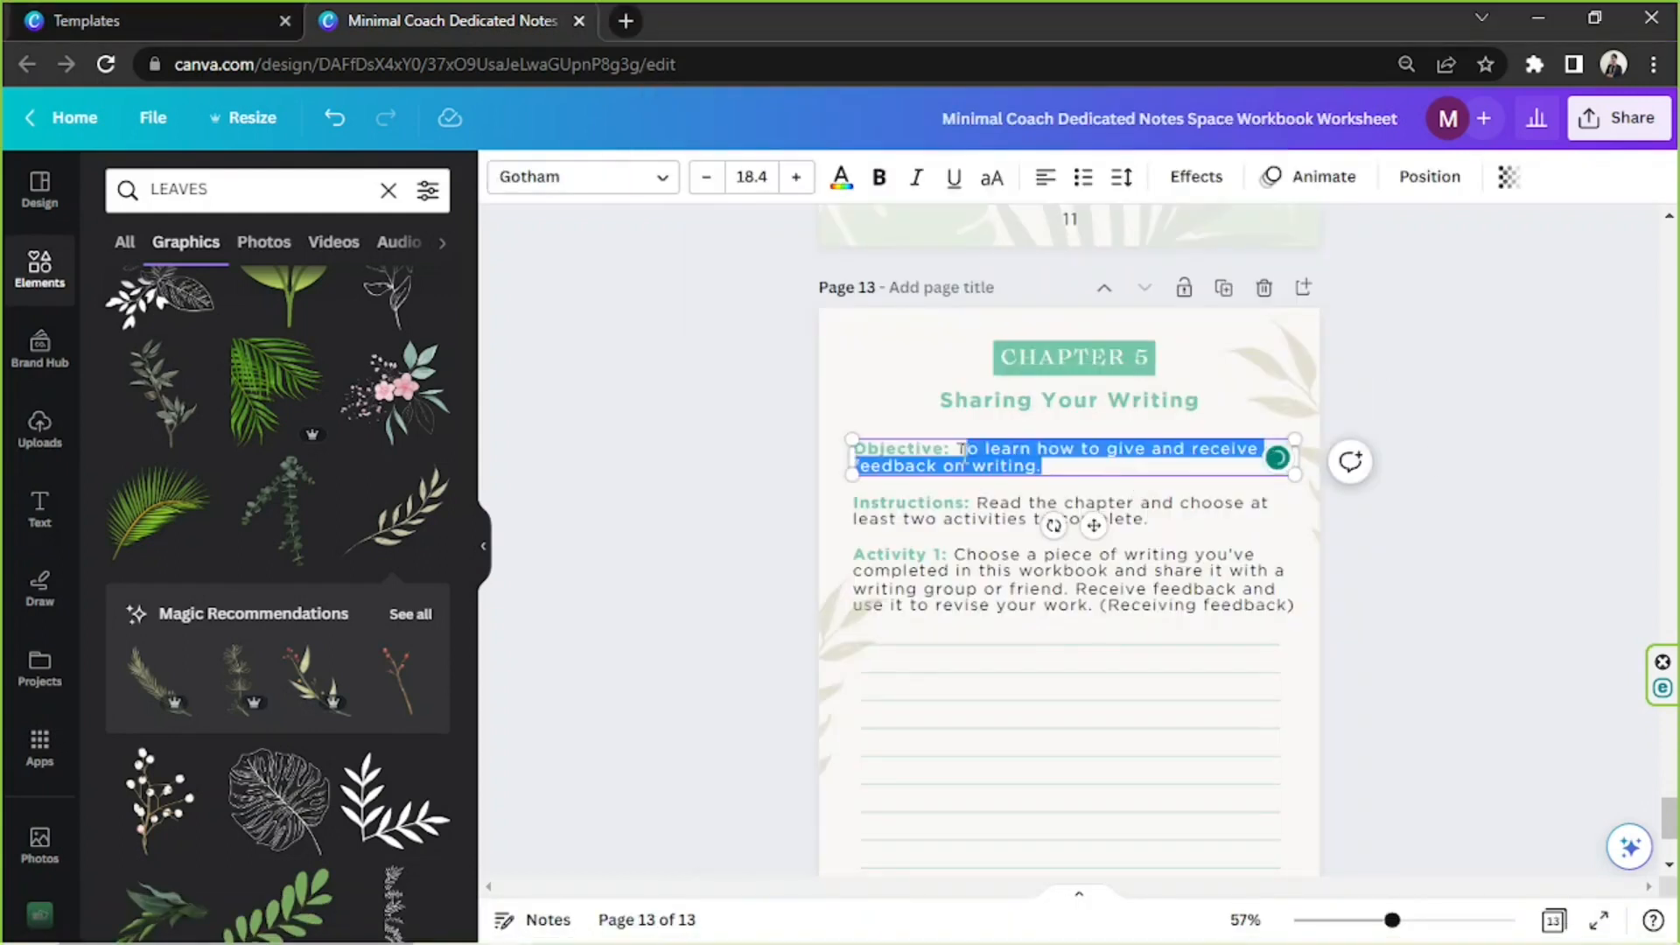
pyautogui.click(628, 922)
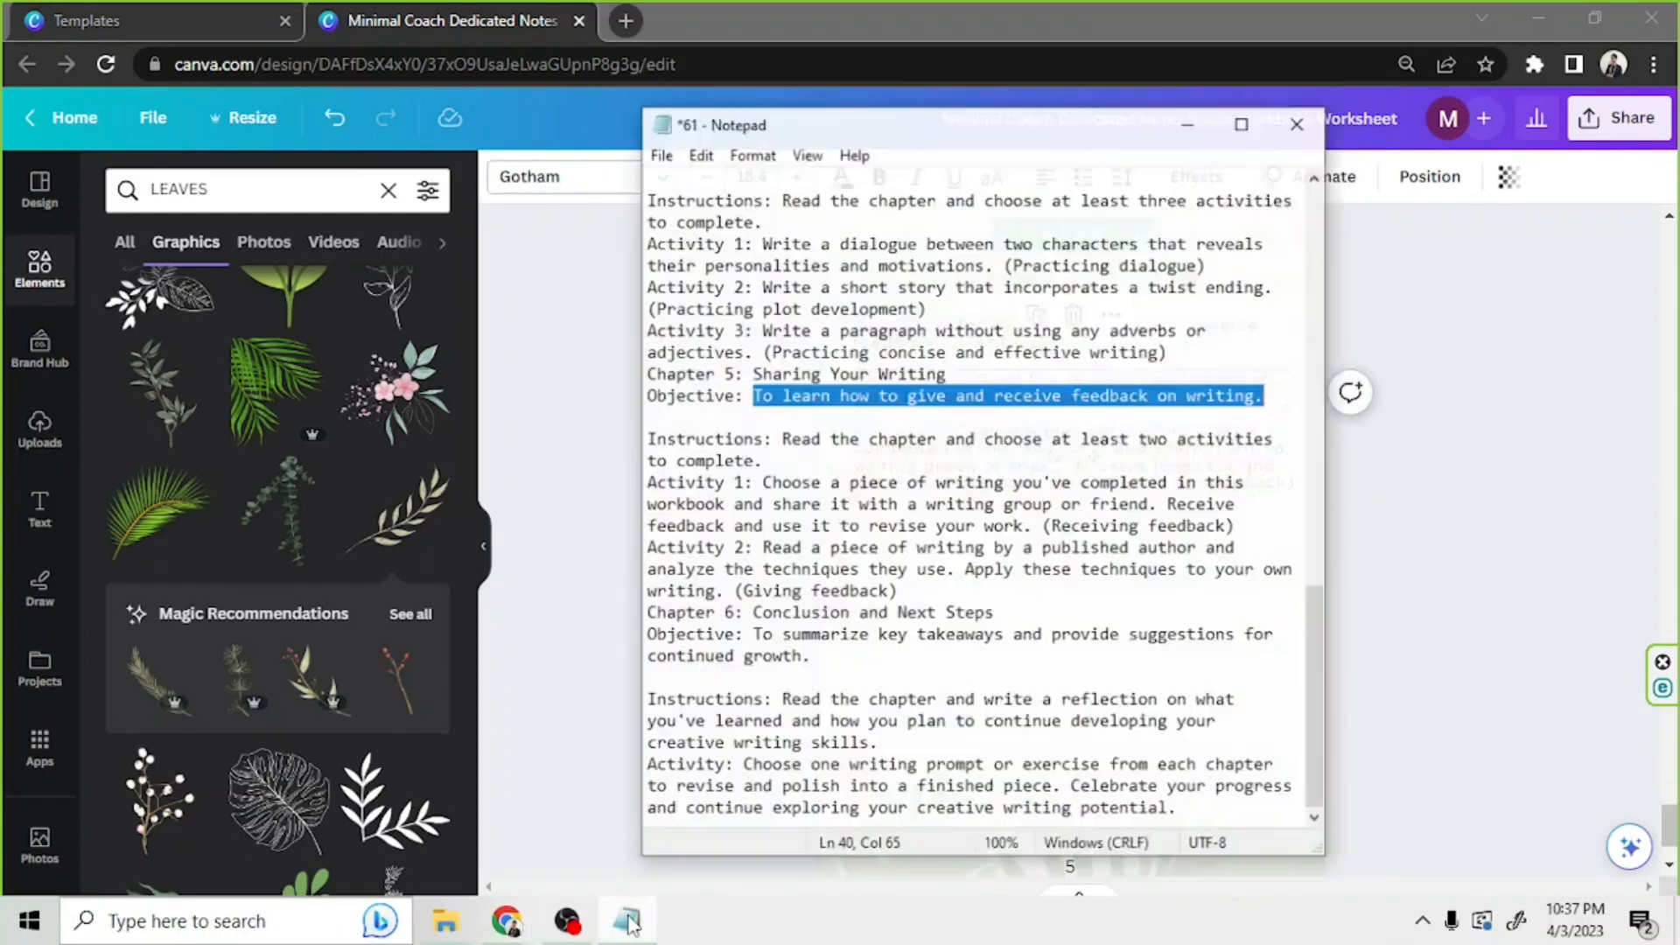
pyautogui.click(629, 922)
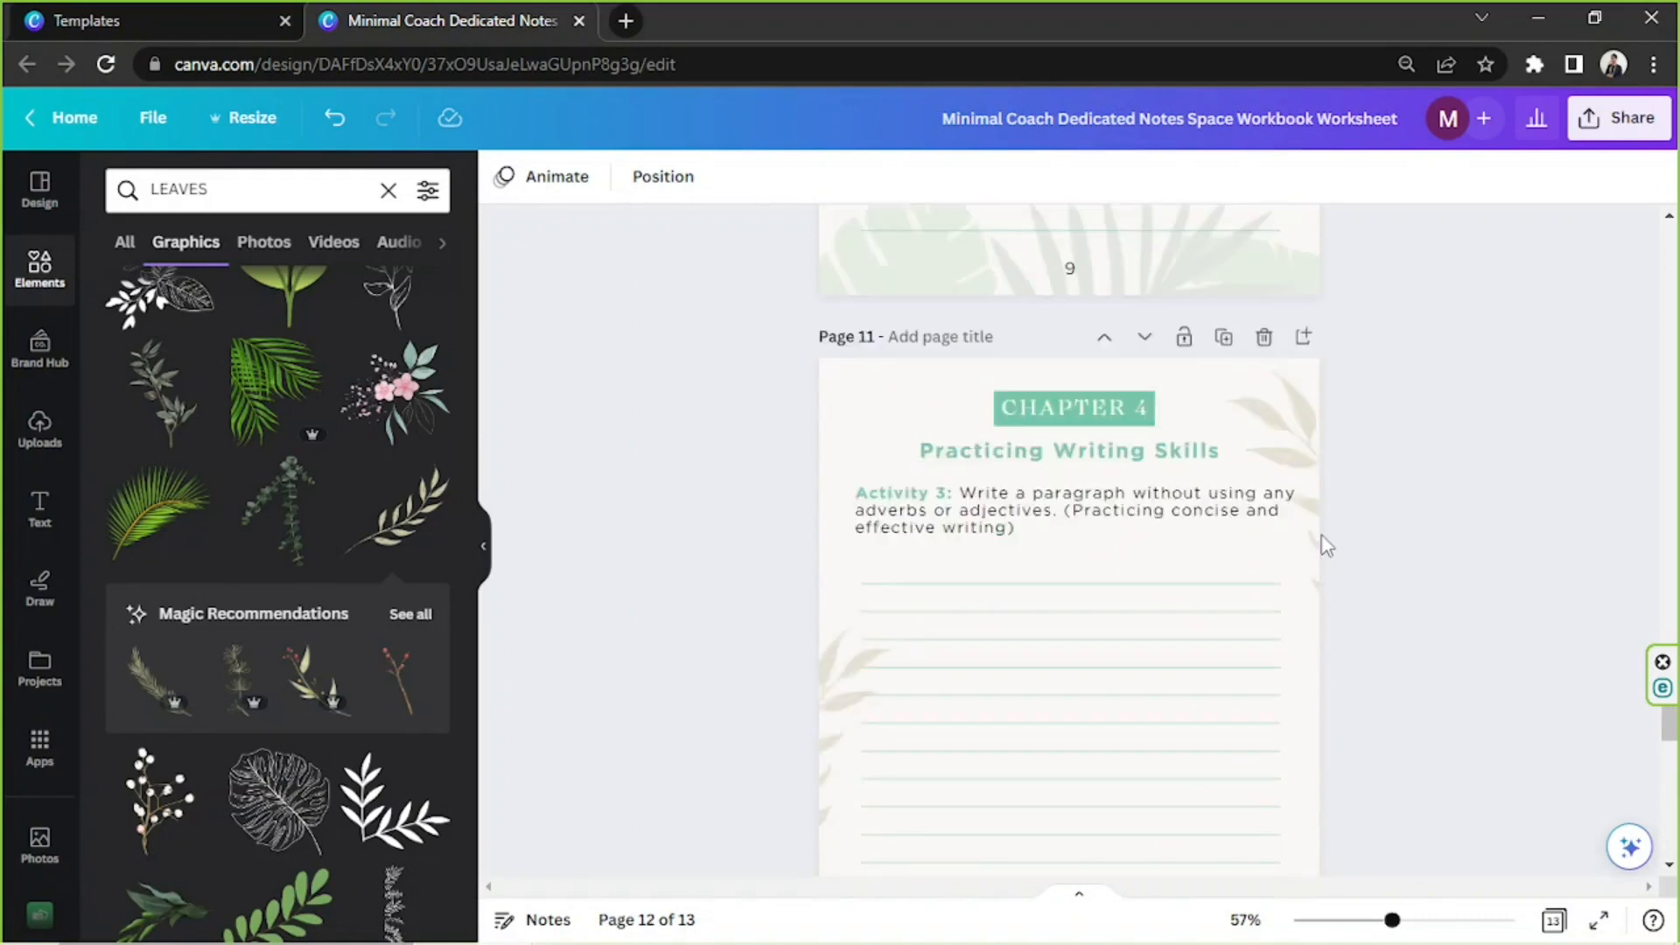
# Place the duplicated Chapter 4 Activity 3 page after the Sharing Your Writing page and set page 12's footer number to 11
pyautogui.scroll(-4, 1322, 544)
pyautogui.click(1068, 678)
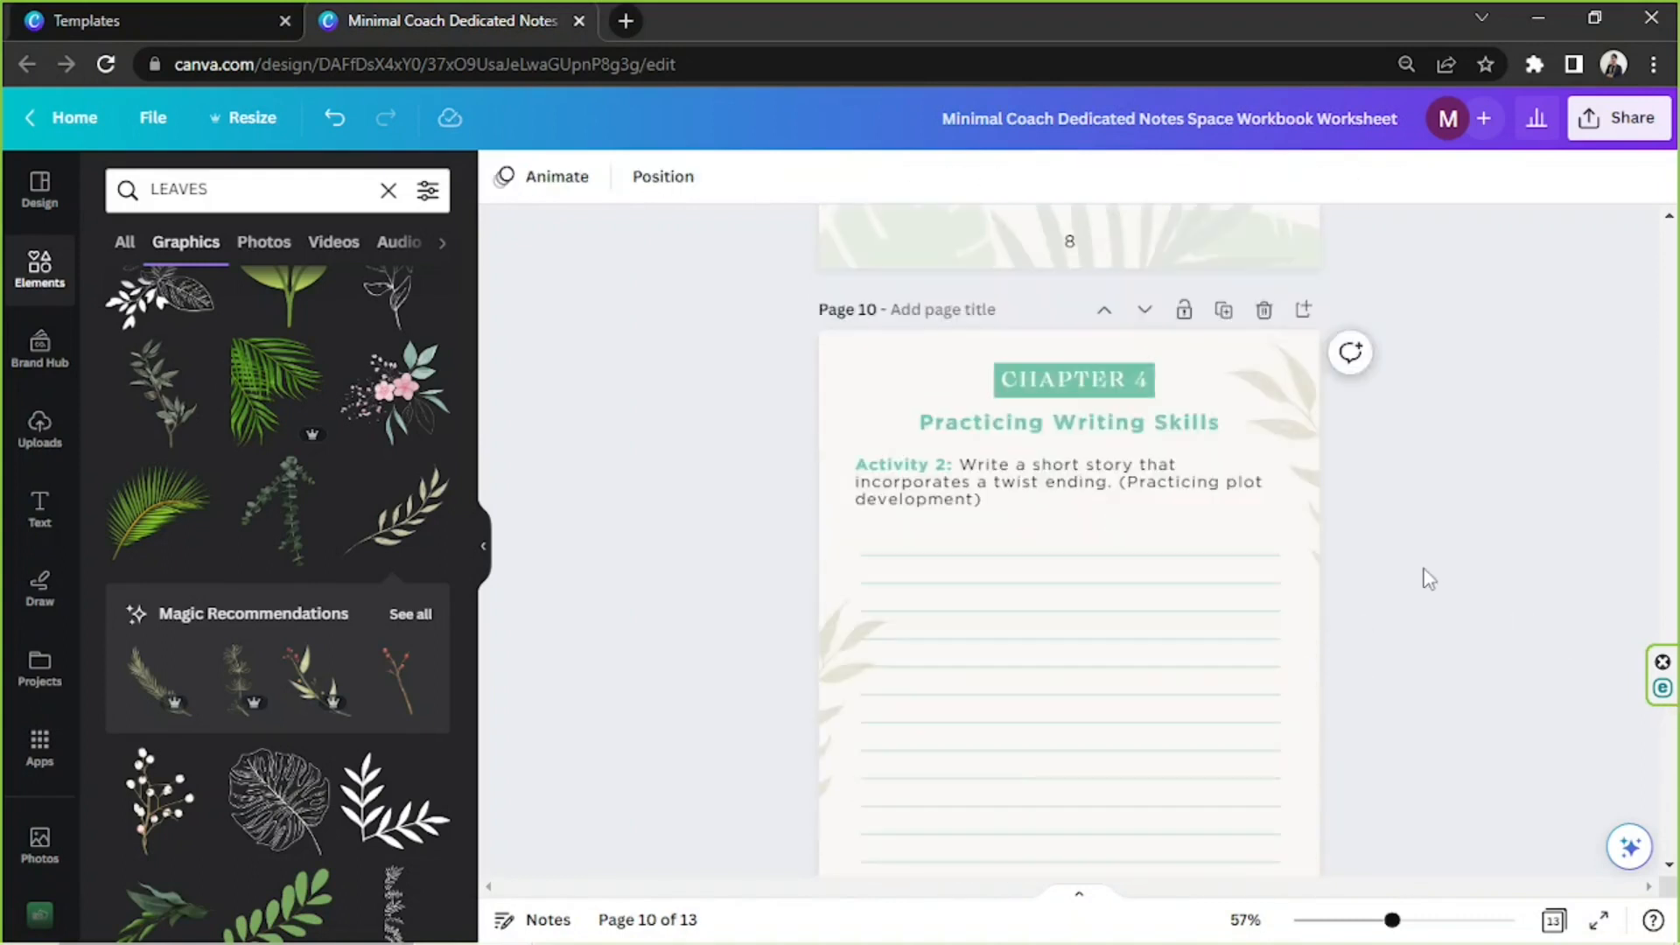
pyautogui.scroll(-10, 1429, 580)
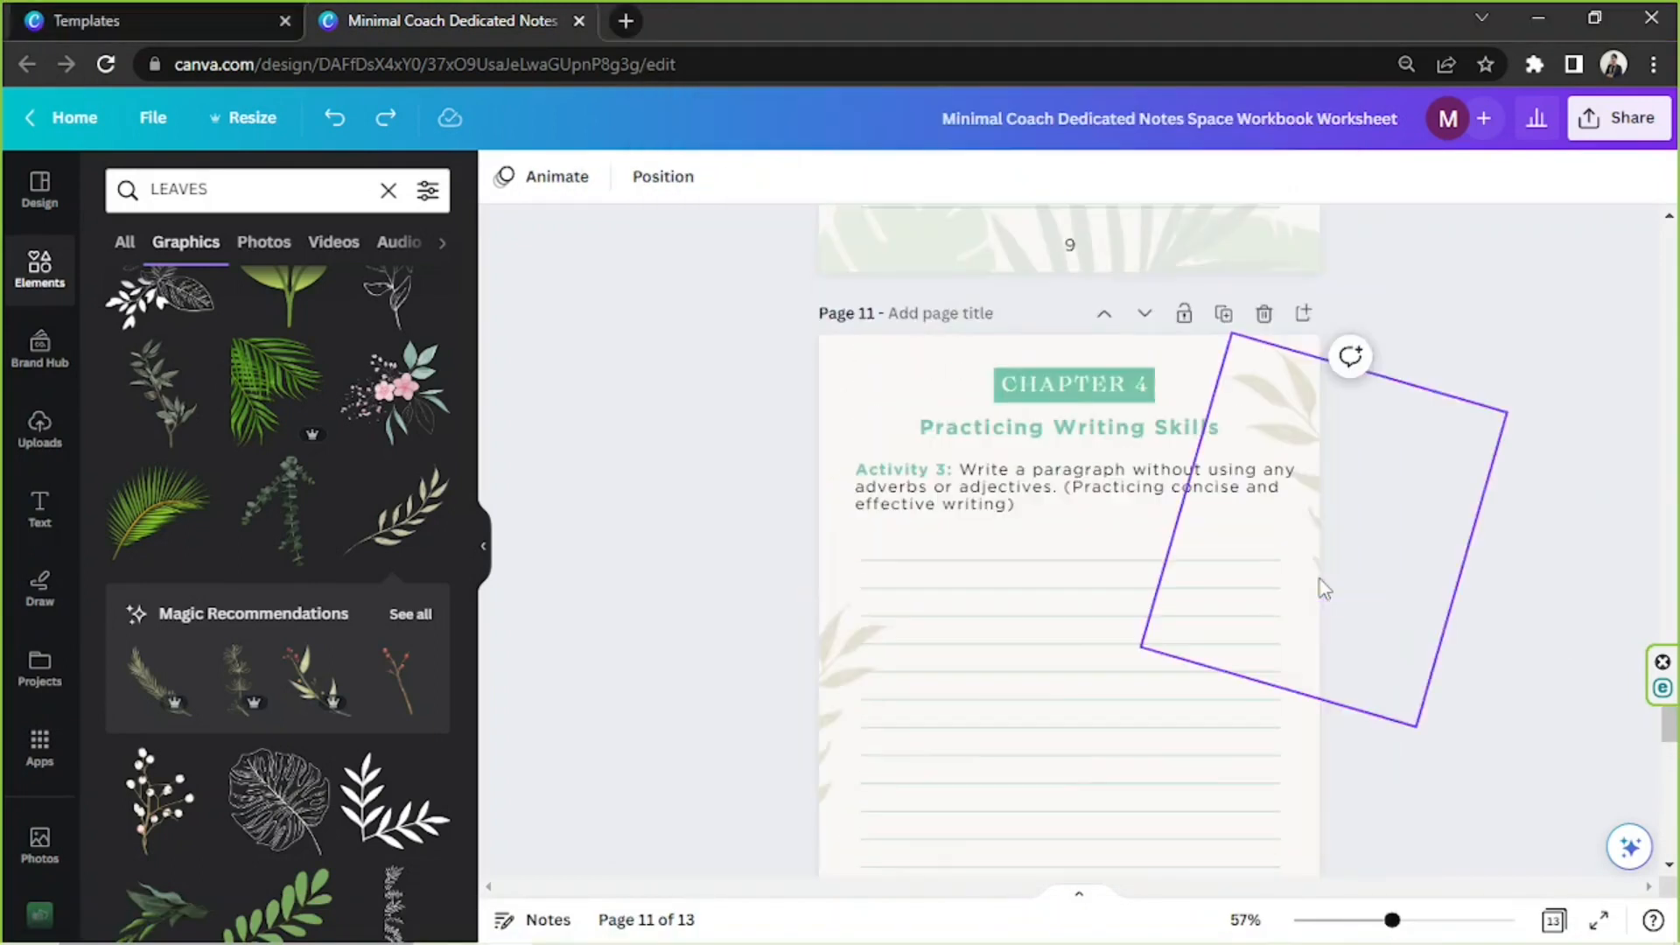
pyautogui.scroll(-5, 1320, 585)
pyautogui.scroll(8, 1368, 492)
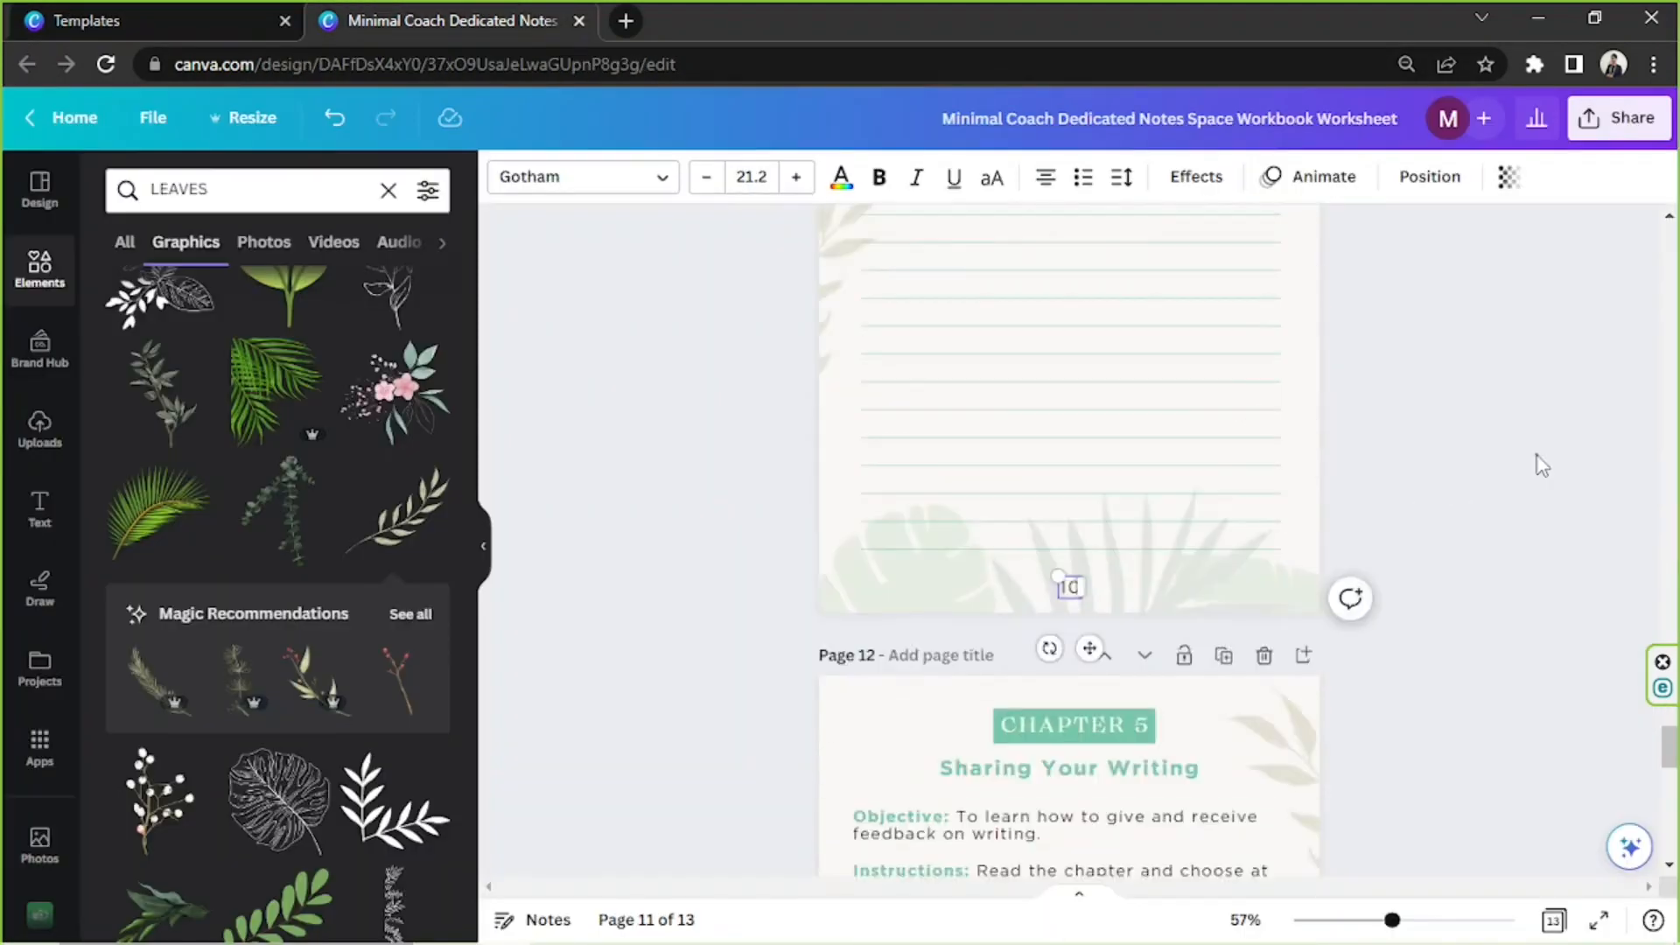
pyautogui.scroll(-5, 1542, 465)
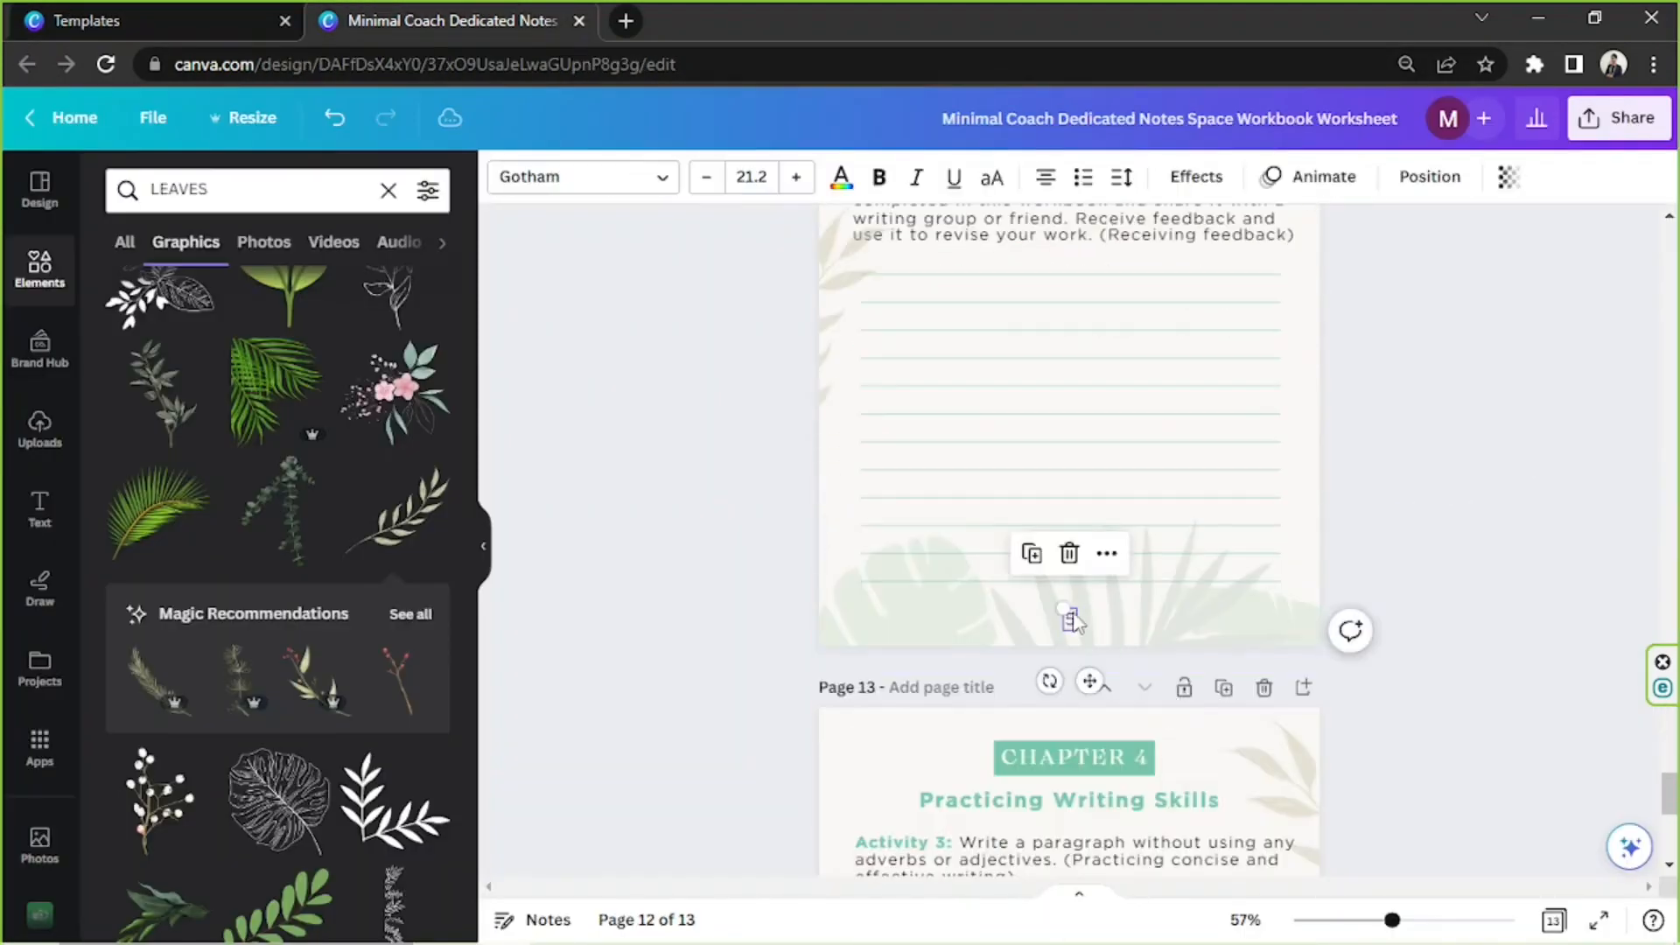
# Turn page 13 into Chapter 5, Sharing Your Writing, with footer number 12, and enter the Giving feedback exercise from the notes as Activity 2
pyautogui.scroll(-5, 1388, 469)
pyautogui.scroll(5, 1382, 558)
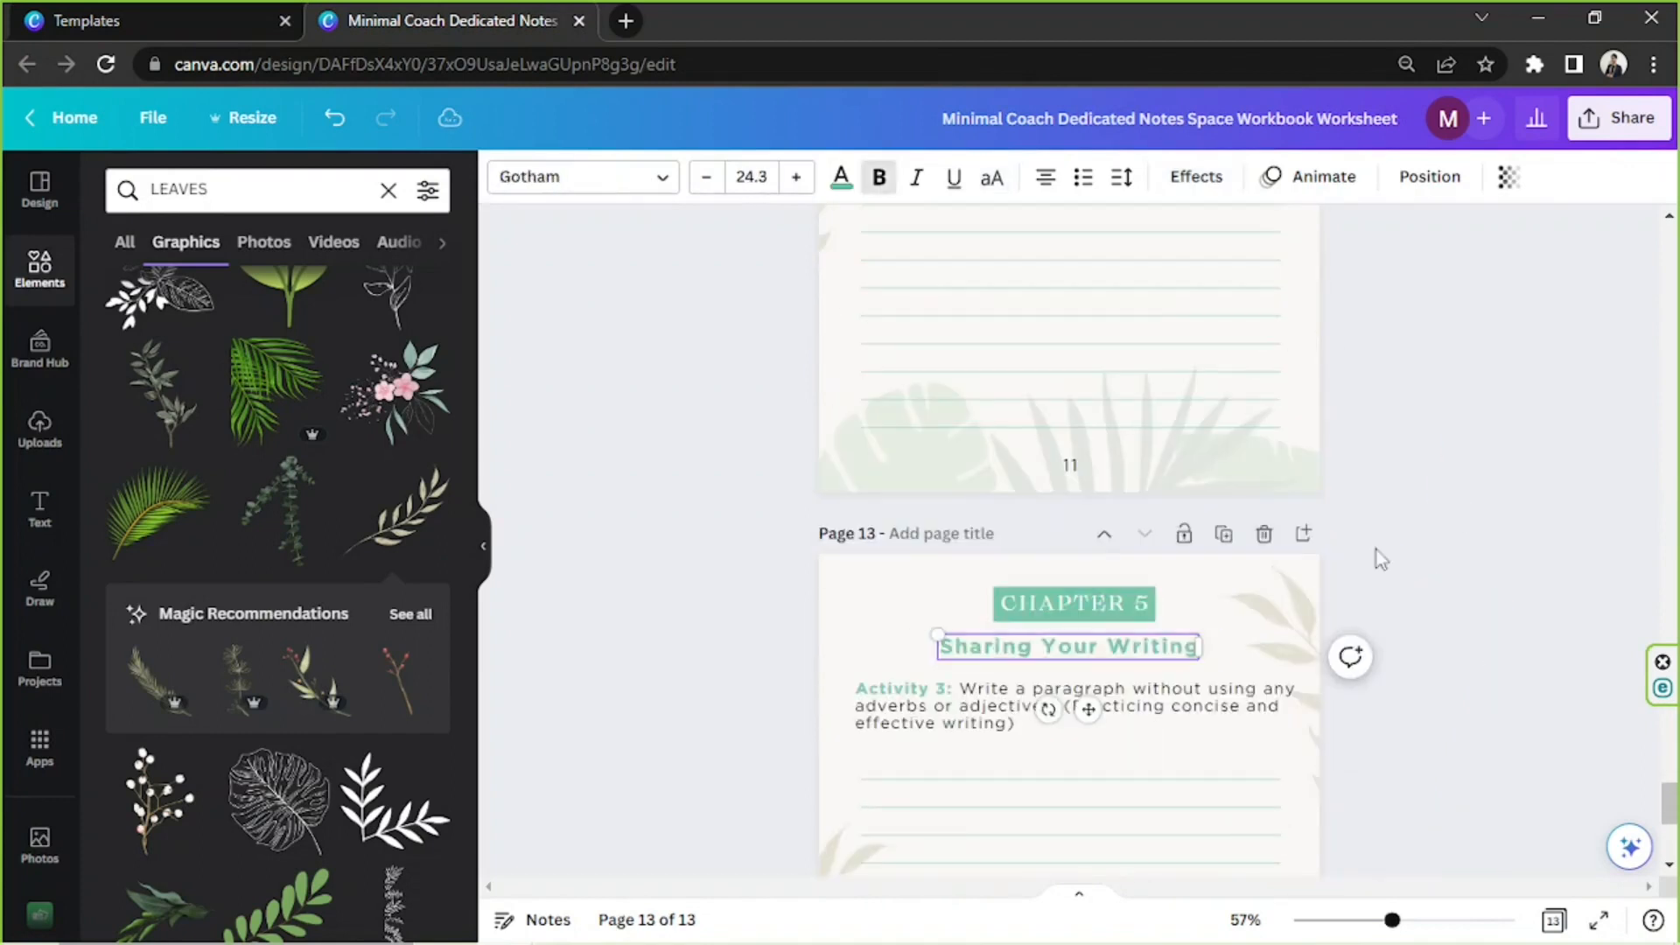
pyautogui.doubleClick(941, 691)
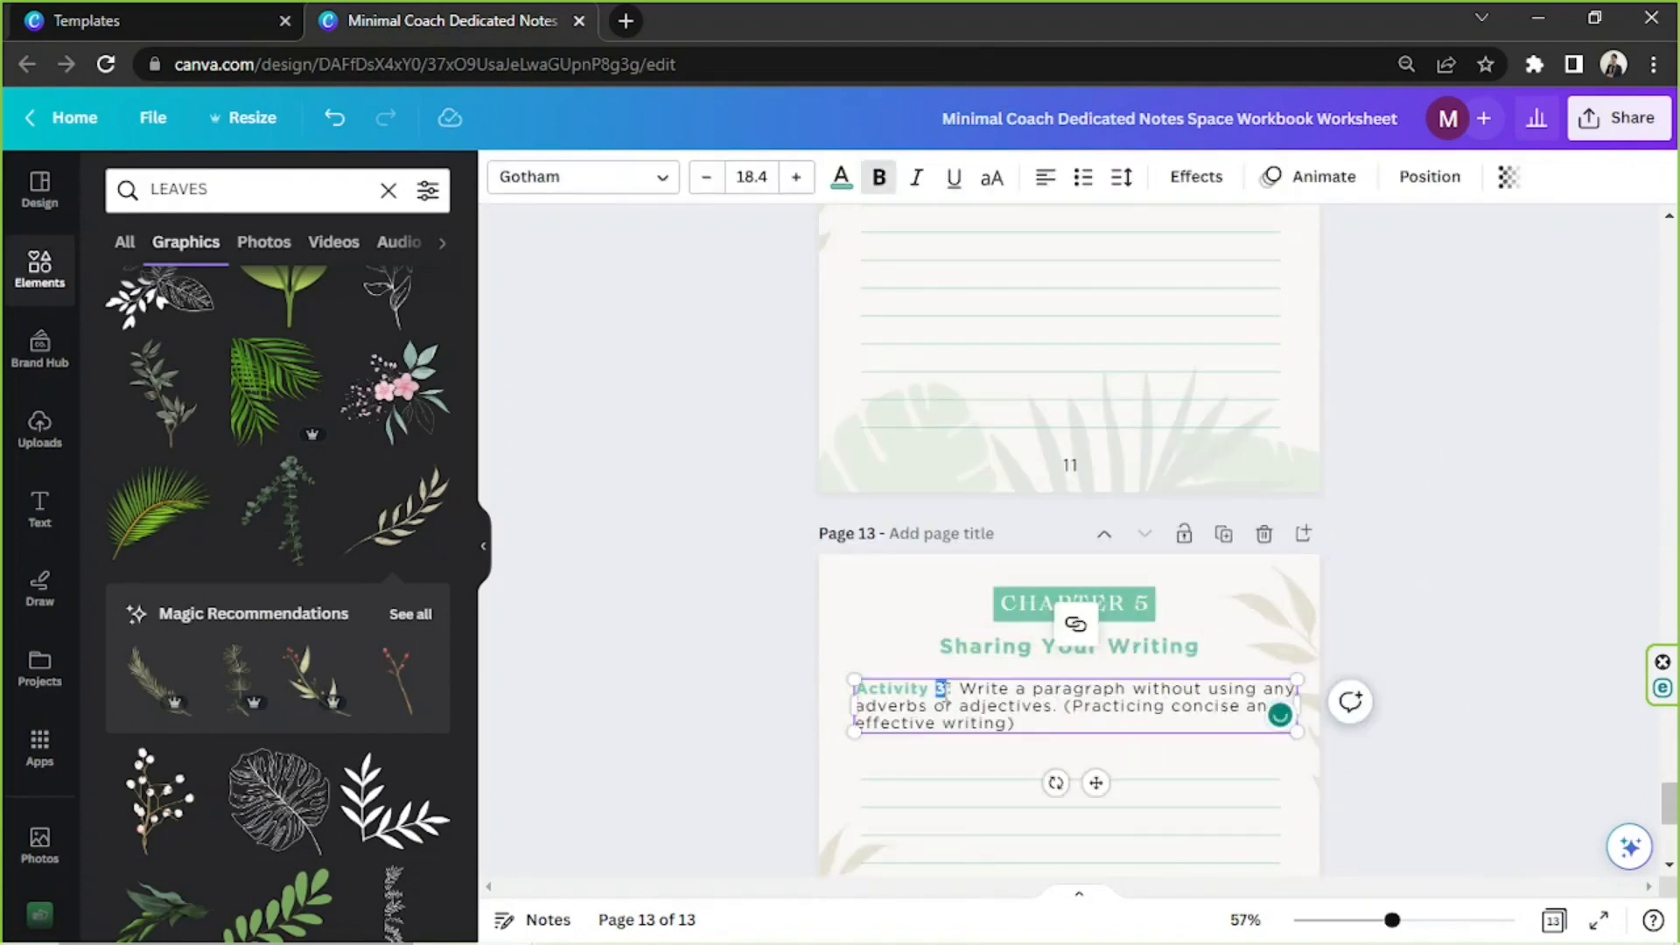
pyautogui.hotkey('alt', 'Tab')
pyautogui.moveTo(767, 536); pyautogui.dragTo(1263, 580)
pyautogui.moveTo(768, 602); pyautogui.dragTo(904, 647)
pyautogui.hotkey('alt', 'Tab')
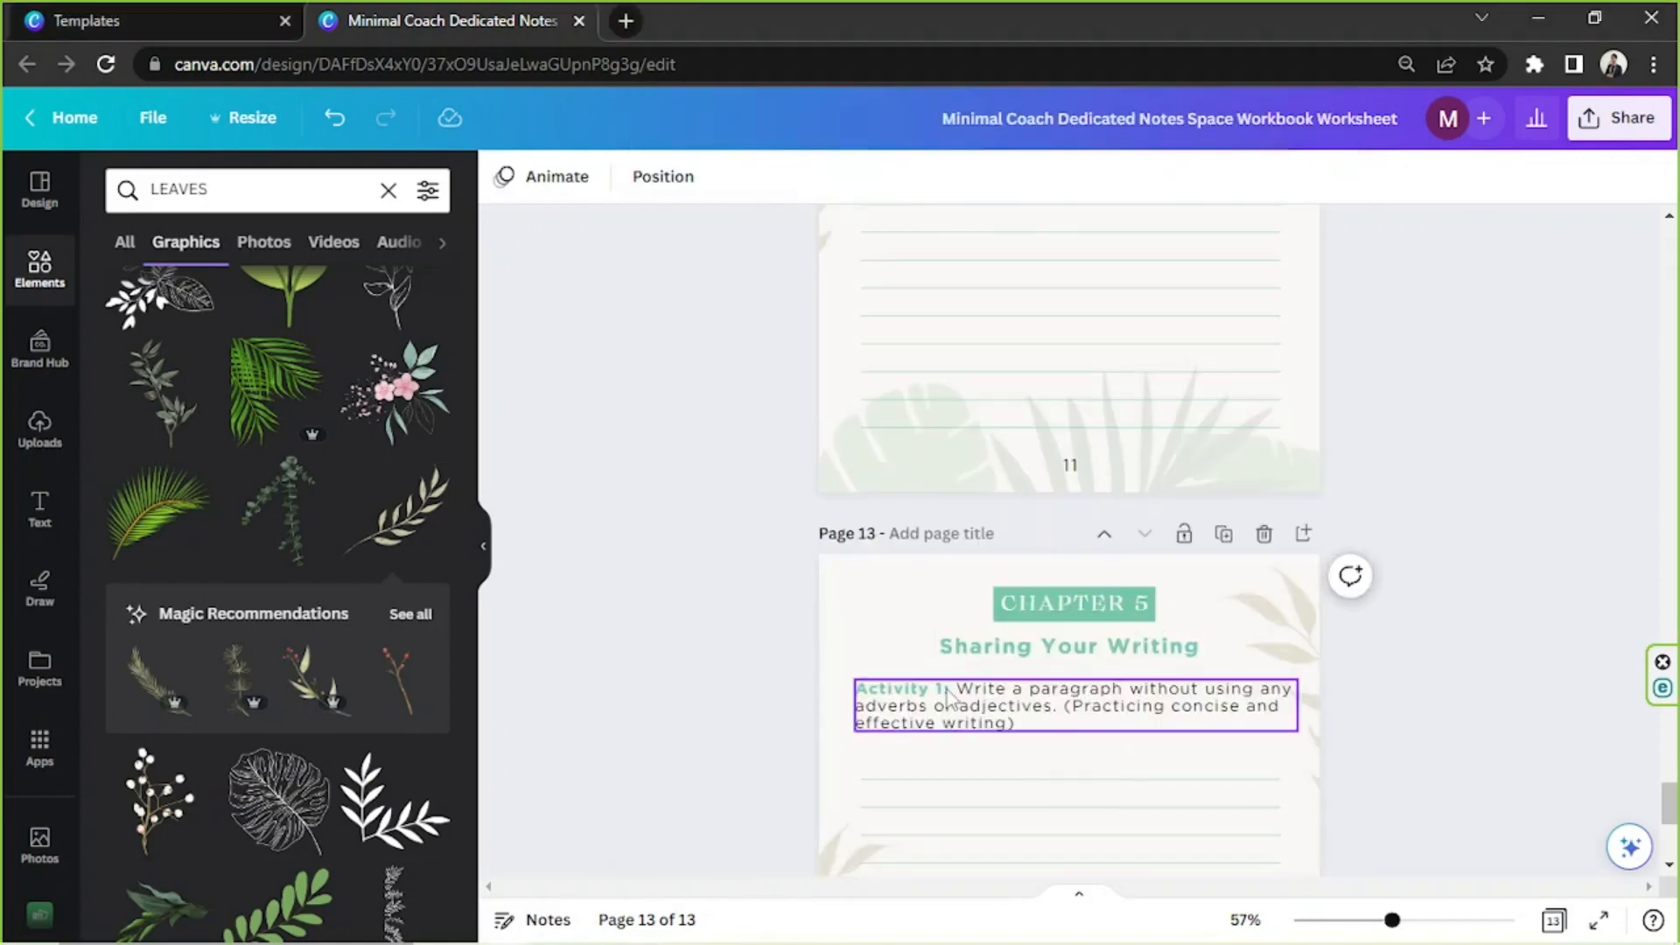
pyautogui.write('2')
pyautogui.hotkey('ctrl', 'a')
pyautogui.write('Activity 2: Read a piece of writing by a published author and analyze the techniques they use. Apply these techniques to your own writing. (Giving feedback)')
pyautogui.click(1446, 547)
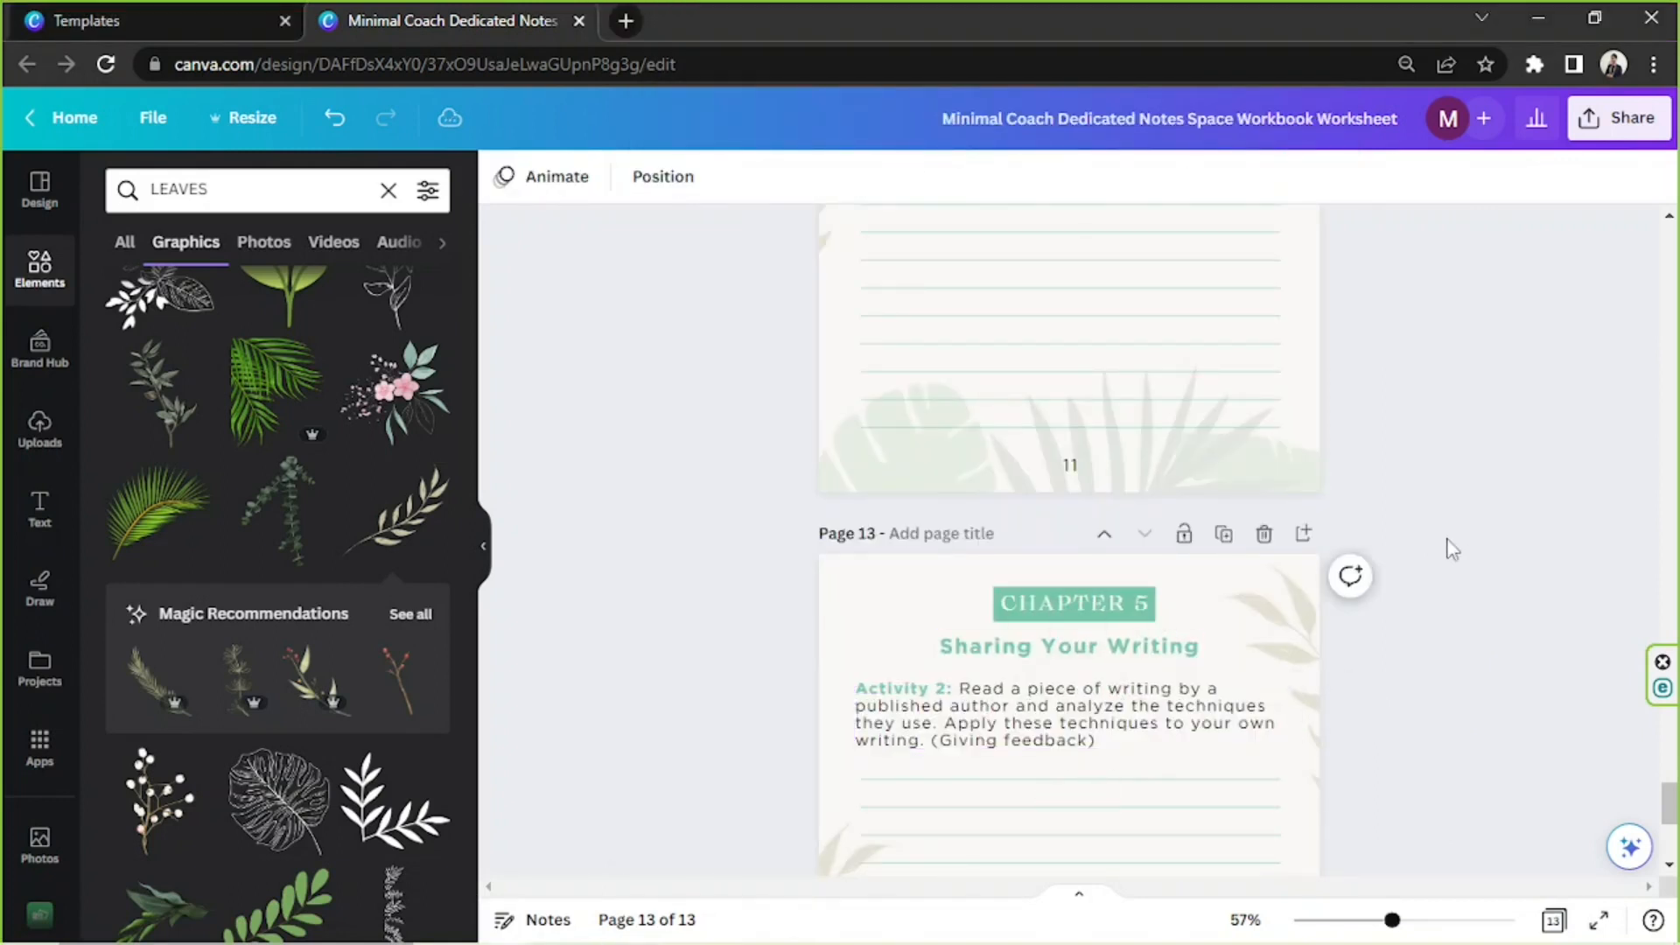
pyautogui.scroll(5, 1445, 549)
pyautogui.scroll(-4, 1440, 547)
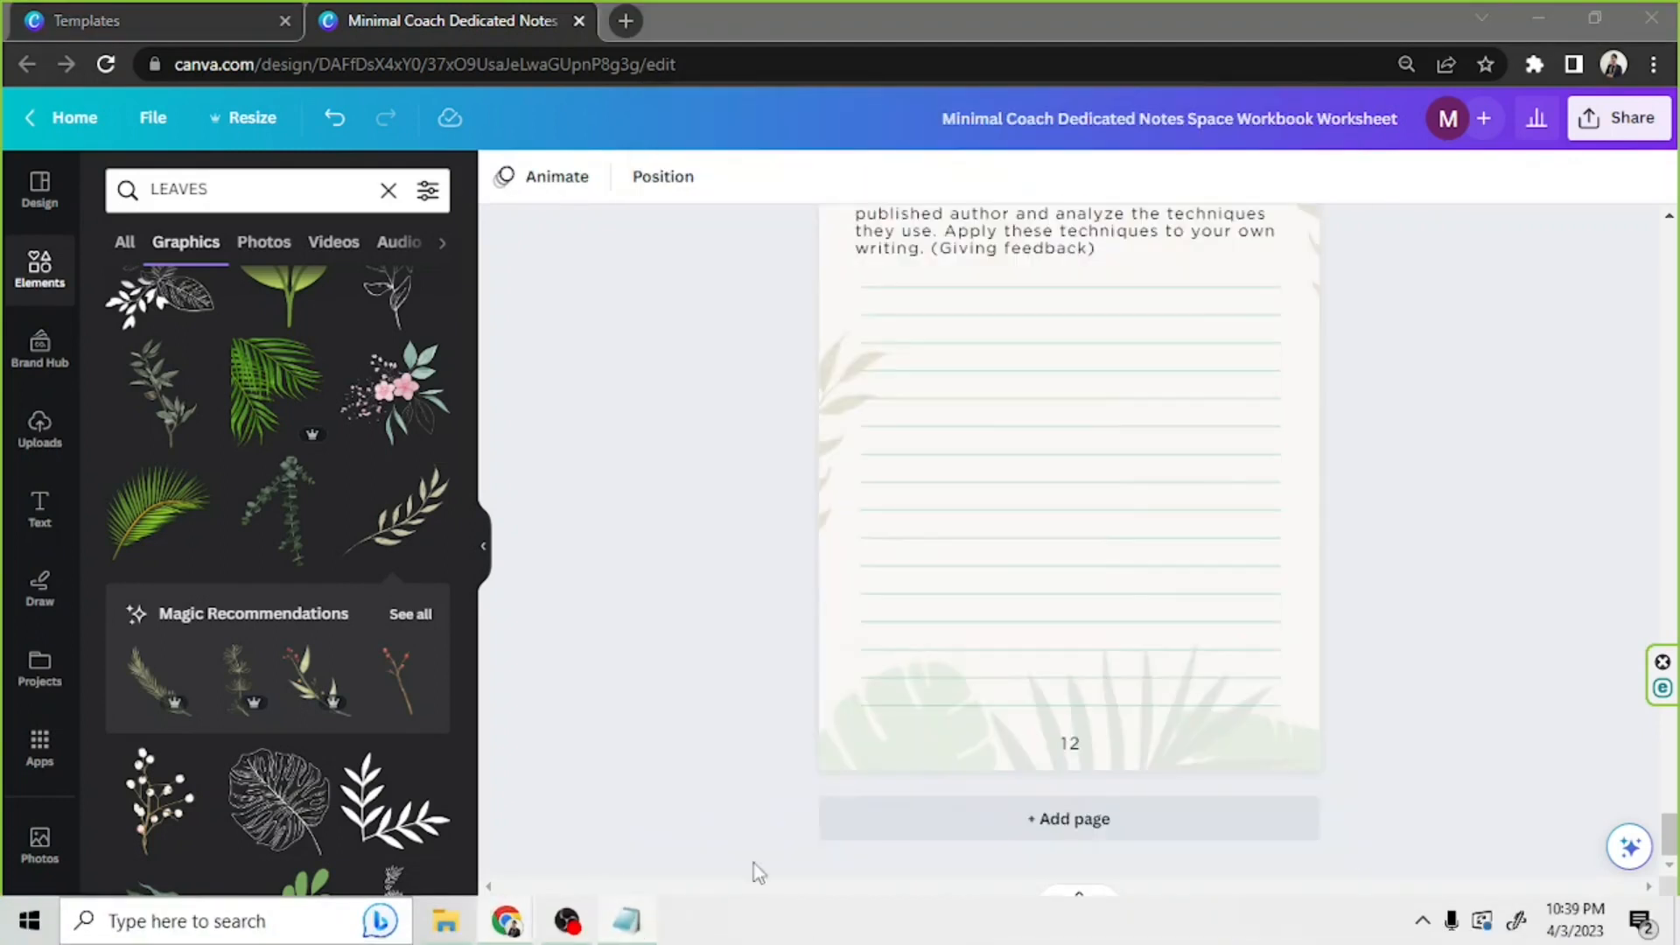
# Separate Chapter 6 from Chapter 5 with two blank lines in the Notepad notes and select its title, Conclusion and Next Steps
pyautogui.click(627, 922)
pyautogui.click(650, 602)
pyautogui.press('Return')
pyautogui.press('Return')
pyautogui.moveTo(1007, 602); pyautogui.dragTo(761, 602)
pyautogui.hotkey('ctrl', 'c')
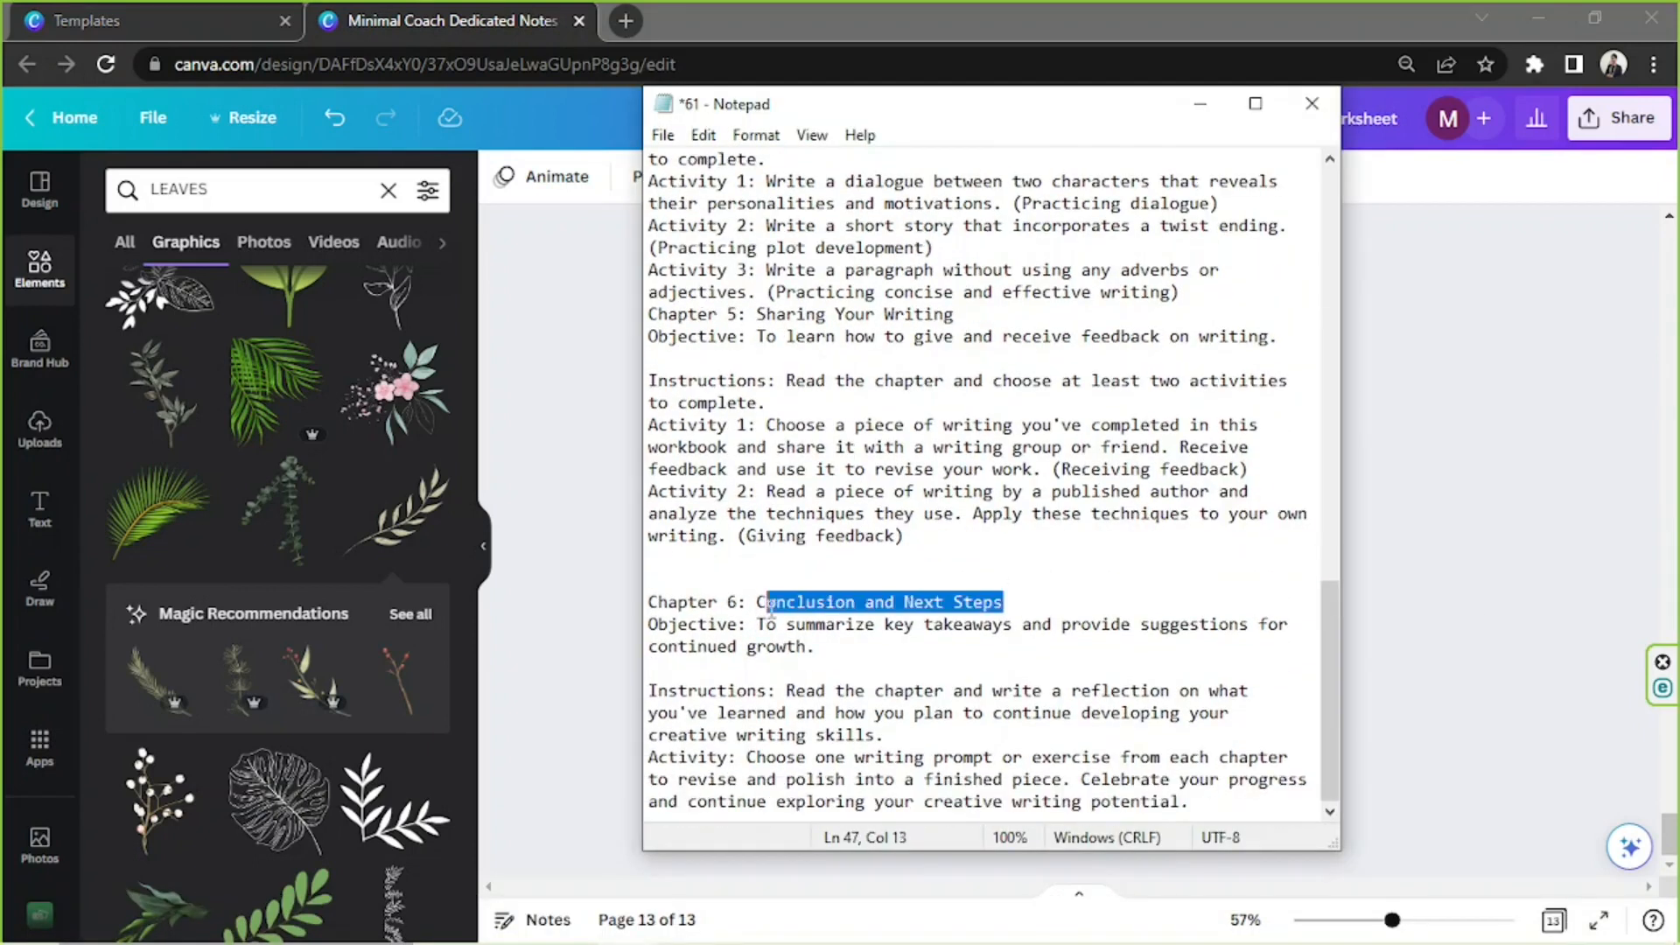
# Duplicate the Chapter 5 page containing the objective and instructions, and move the copy to the end as page 14
pyautogui.click(1469, 577)
pyautogui.scroll(5, 1295, 569)
pyautogui.scroll(-5, 1295, 569)
pyautogui.click(1222, 259)
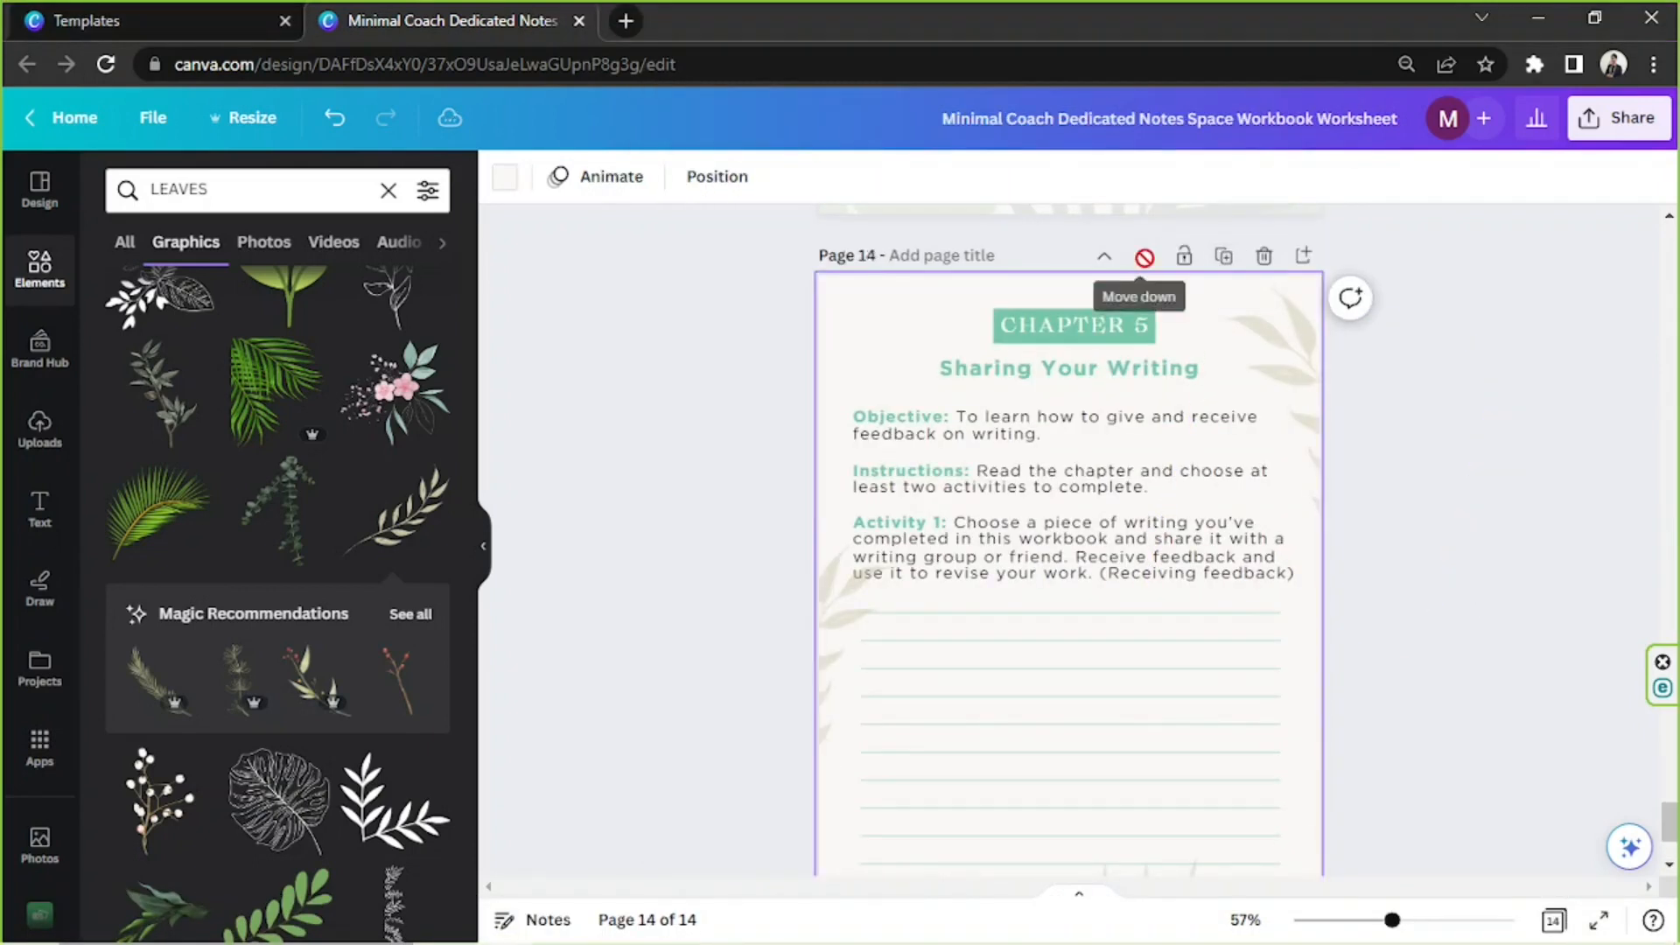
# Relabel page 14 as Chapter 6 and replace its title with Conclusion and Next Steps
pyautogui.doubleClick(1142, 325)
pyautogui.write('6')
pyautogui.tripleClick(1070, 369)
pyautogui.hotkey('ctrl', 'v')
pyautogui.click(1526, 514)
# Replace page 14's objective sentence with the Chapter 6 objective about summarizing key takeaways from the notes
pyautogui.scroll(-2, 1526, 514)
pyautogui.click(627, 922)
pyautogui.moveTo(818, 653); pyautogui.dragTo(758, 626)
pyautogui.click(1371, 359)
pyautogui.doubleClick(1068, 314)
pyautogui.moveTo(1069, 313); pyautogui.dragTo(957, 294)
pyautogui.write('To summarize key takeaways and provide suggestions for continued growth.')
# Replace page 14's instructions with the Chapter 6 instructions about writing a reflection, copied from the notes
pyautogui.click(627, 921)
pyautogui.moveTo(792, 690); pyautogui.dragTo(887, 736)
pyautogui.hotkey('ctrl', 'c')
pyautogui.click(1436, 454)
pyautogui.doubleClick(1145, 366)
pyautogui.moveTo(1145, 366); pyautogui.dragTo(1170, 390)
pyautogui.hotkey('ctrl', 'v')
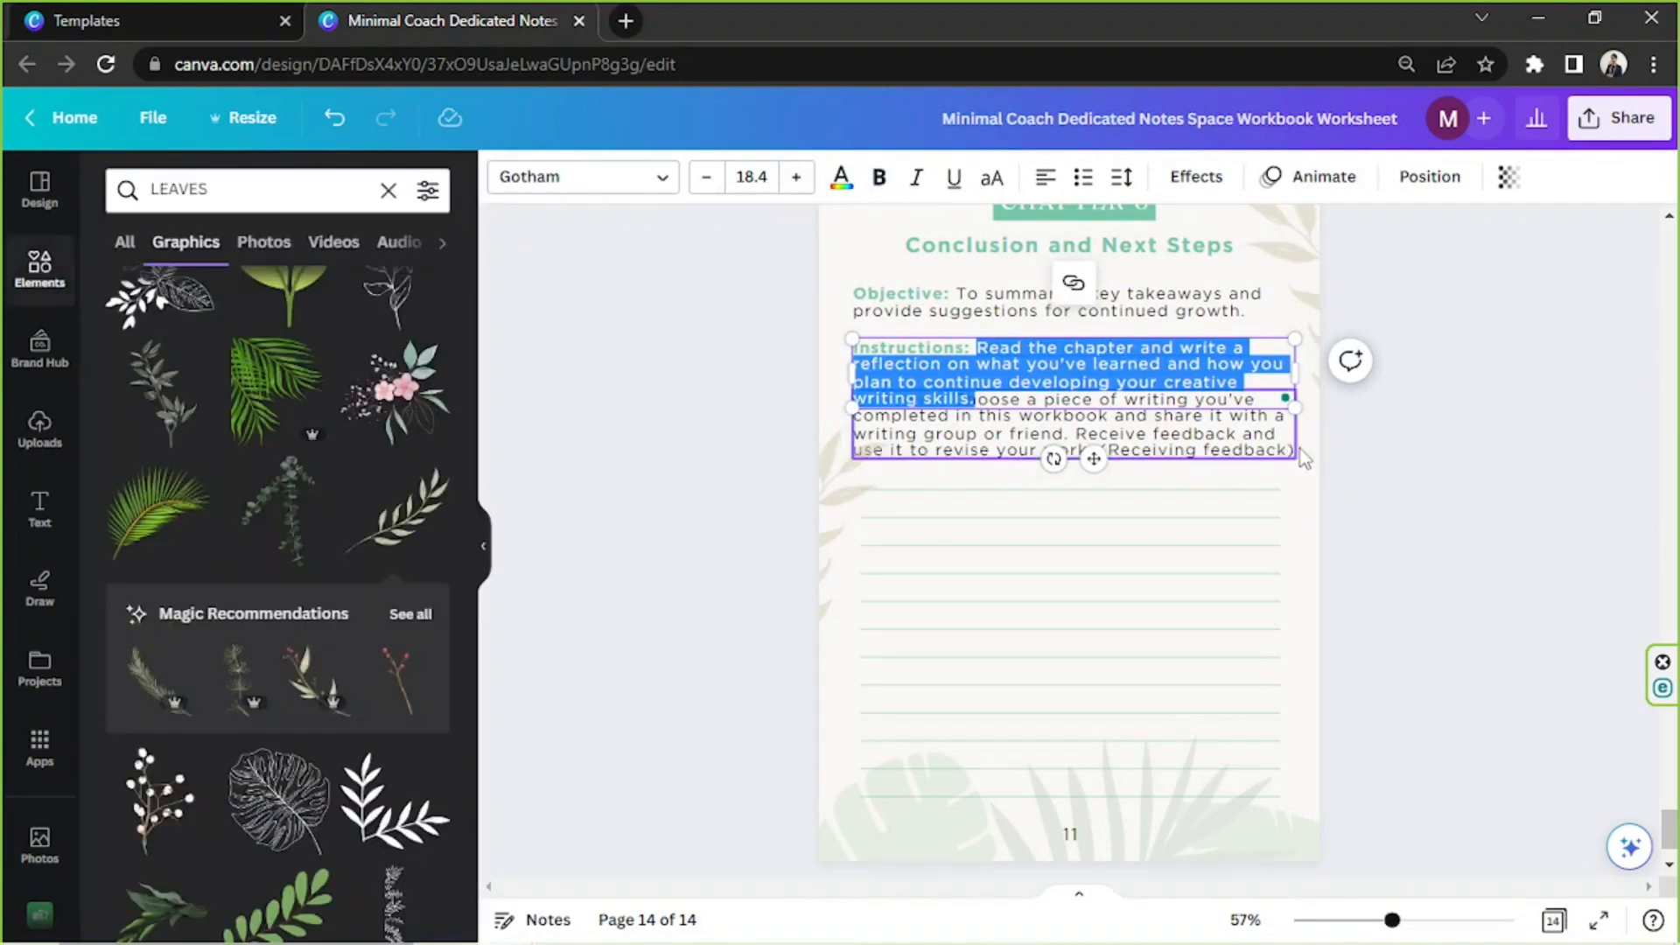
# Delete the uppermost writing lines on page 14 and move the activity text down clear of the instructions
pyautogui.click(1108, 492)
pyautogui.press('Delete')
pyautogui.moveTo(1105, 419); pyautogui.dragTo(1105, 449)
pyautogui.click(1425, 496)
# Replace page 14's Activity 1 prompt with the Chapter 6 activity from the notes, label it Activity, and remove the prompt's bold formatting
pyautogui.click(628, 922)
pyautogui.moveTo(747, 758); pyautogui.dragTo(1192, 803)
pyautogui.hotkey('ctrl', 'c')
pyautogui.click(1427, 473)
pyautogui.click(904, 477)
pyautogui.moveTo(856, 430); pyautogui.dragTo(1294, 480)
pyautogui.hotkey('ctrl', 'v')
pyautogui.hotkey('ctrl', 'a')
pyautogui.hotkey('ctrl', 'b')
pyautogui.click(1489, 514)
# Review the workbook pages from page 14 back to page 1 and present the design full screen
pyautogui.scroll(2, 1489, 514)
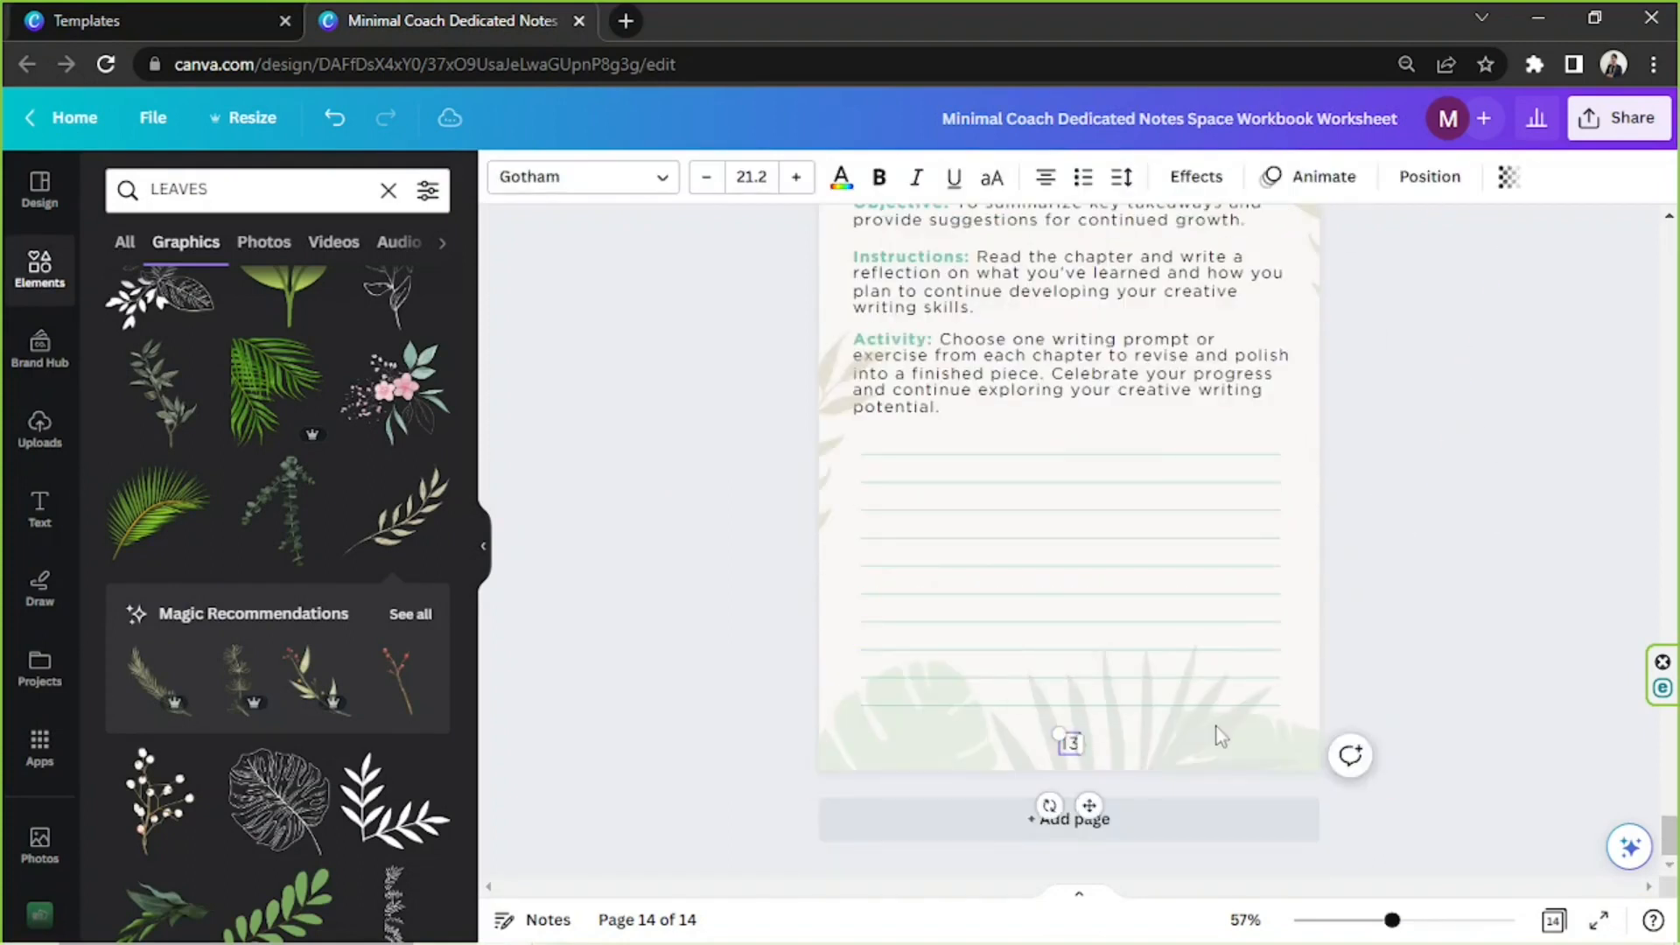
pyautogui.click(1218, 728)
pyautogui.scroll(20, 1308, 704)
pyautogui.scroll(-14, 1309, 704)
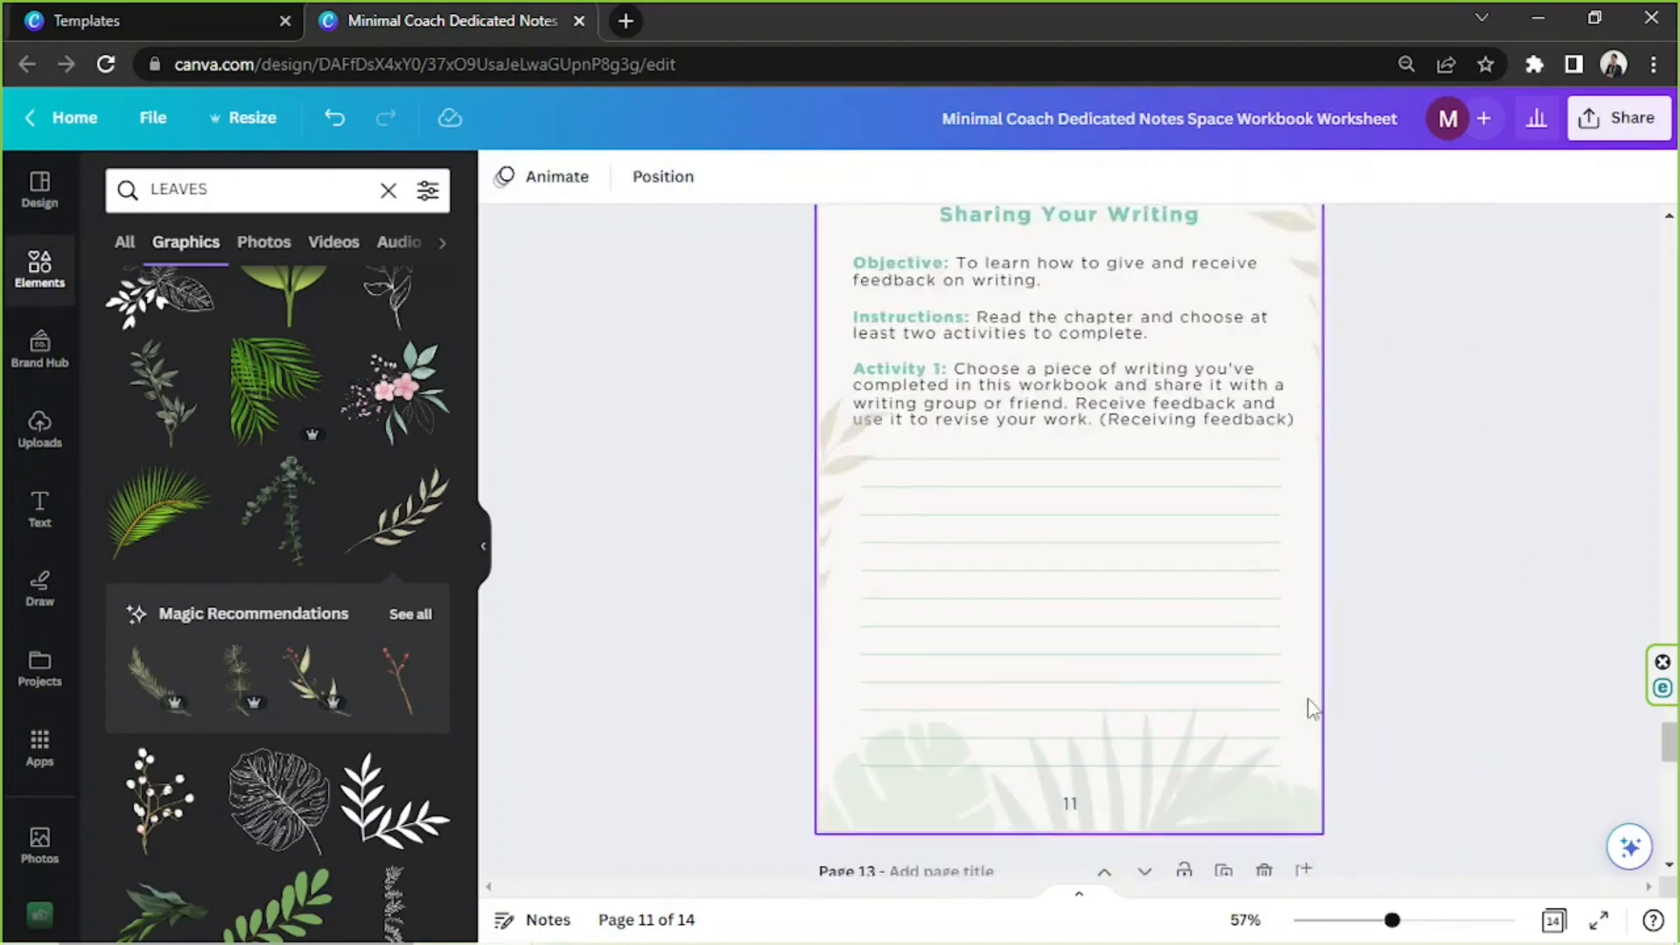
pyautogui.scroll(10, 1313, 709)
pyautogui.scroll(-10, 1312, 709)
pyautogui.scroll(12, 1313, 708)
pyautogui.scroll(20, 1314, 709)
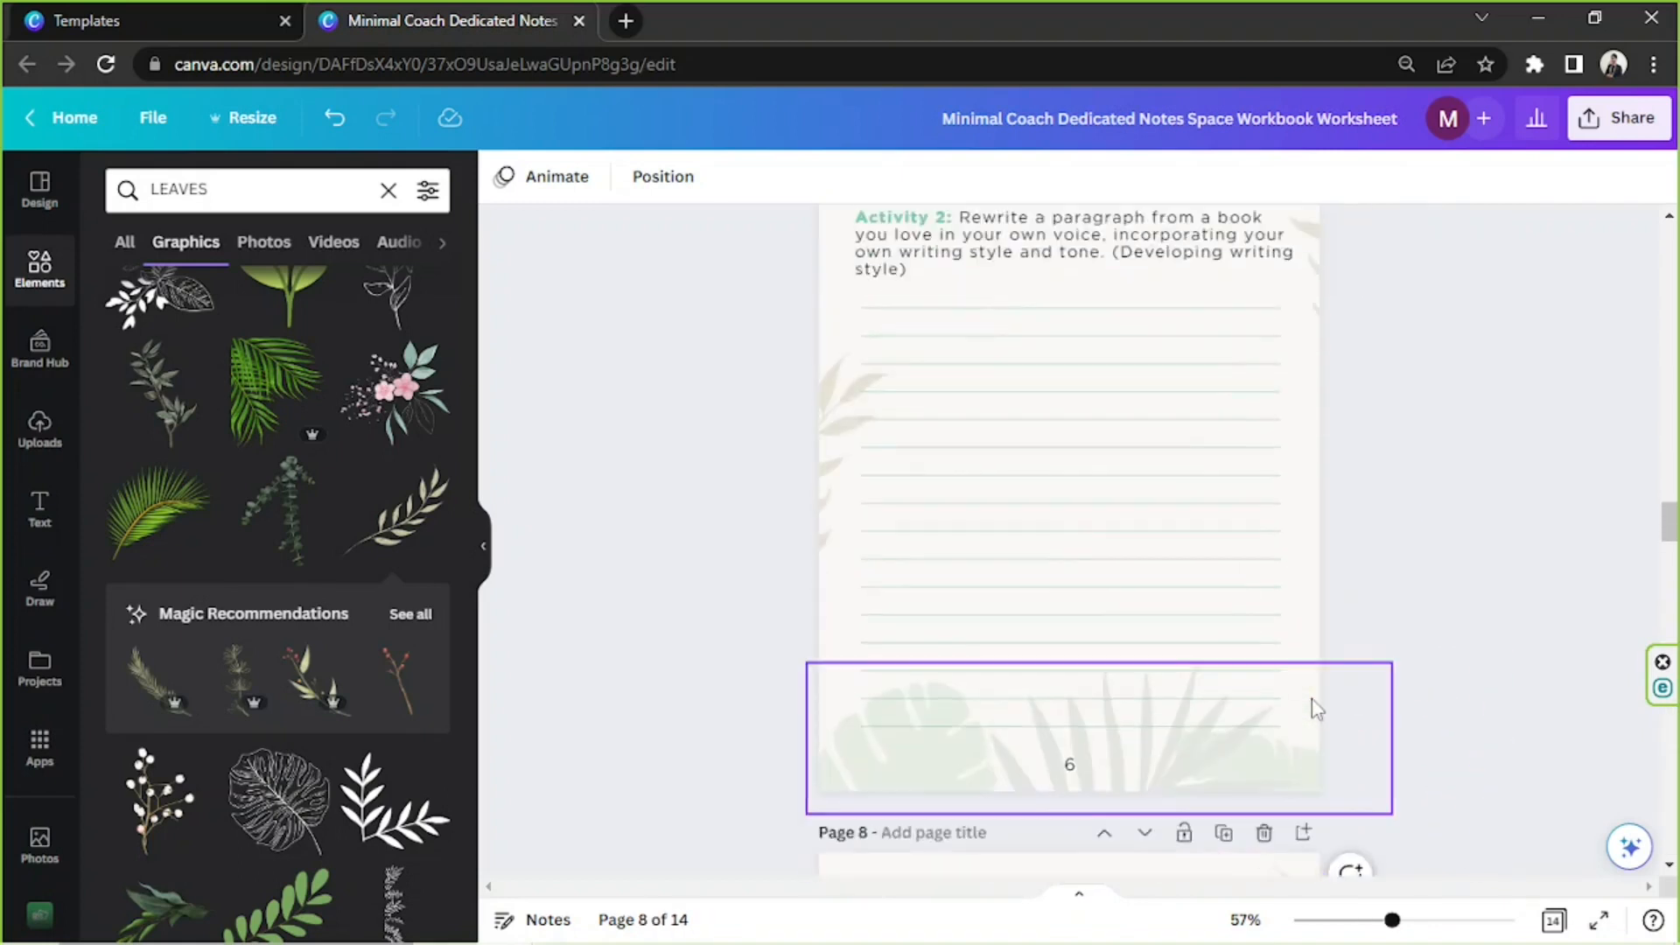
pyautogui.scroll(20, 1315, 707)
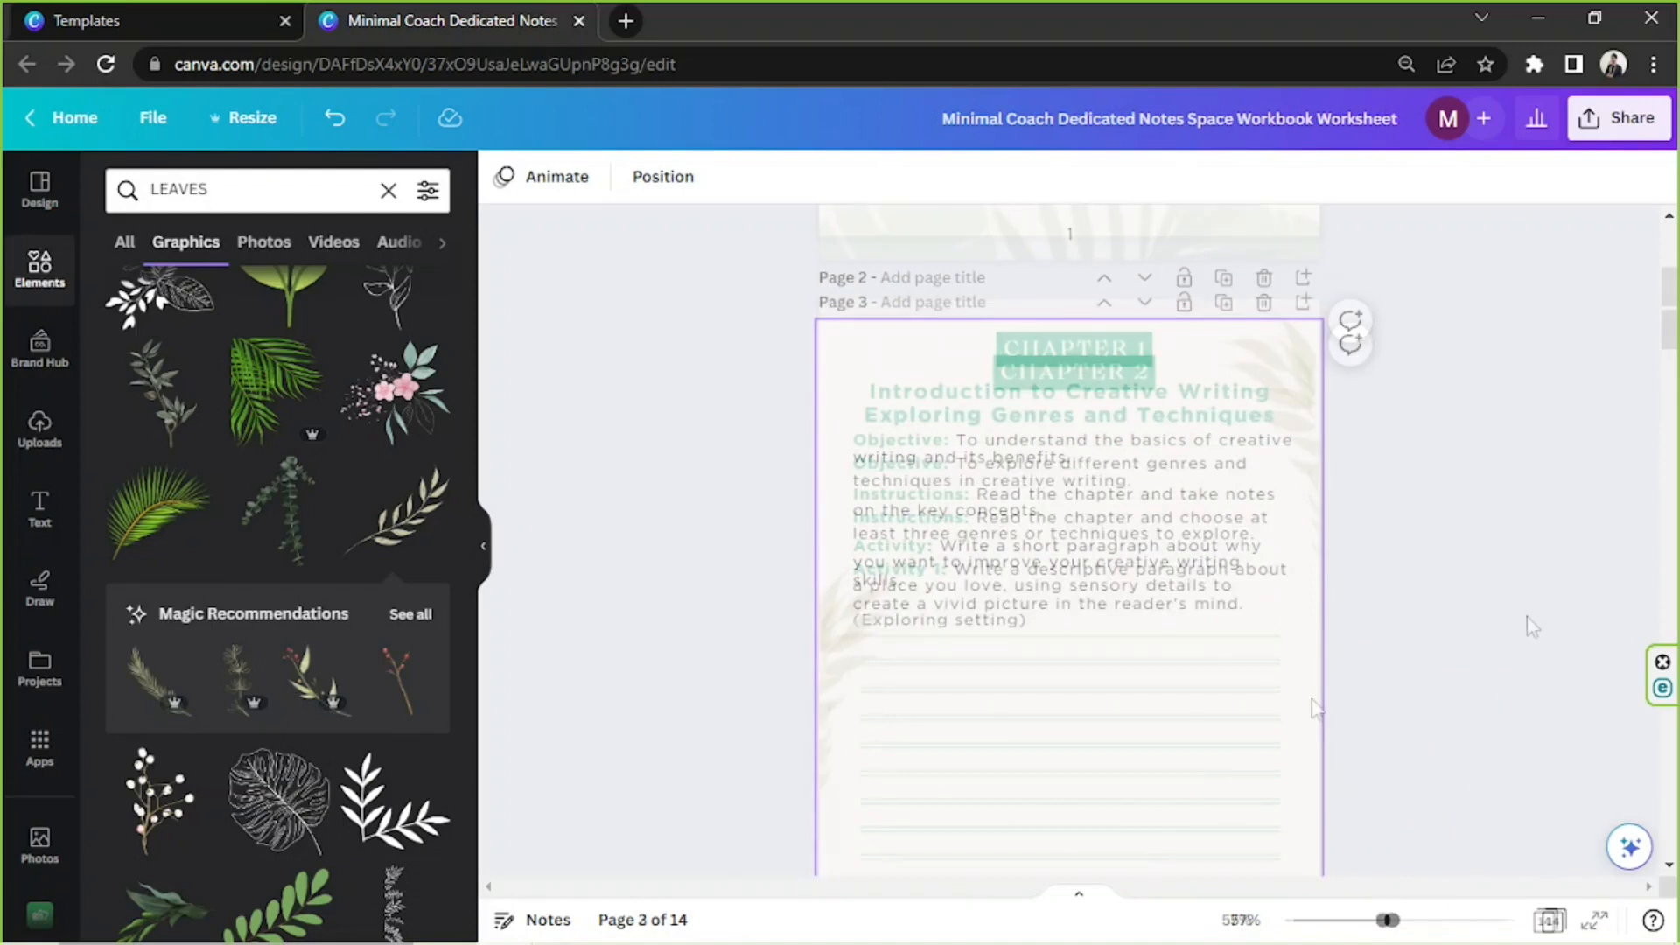
pyautogui.scroll(8, 1528, 613)
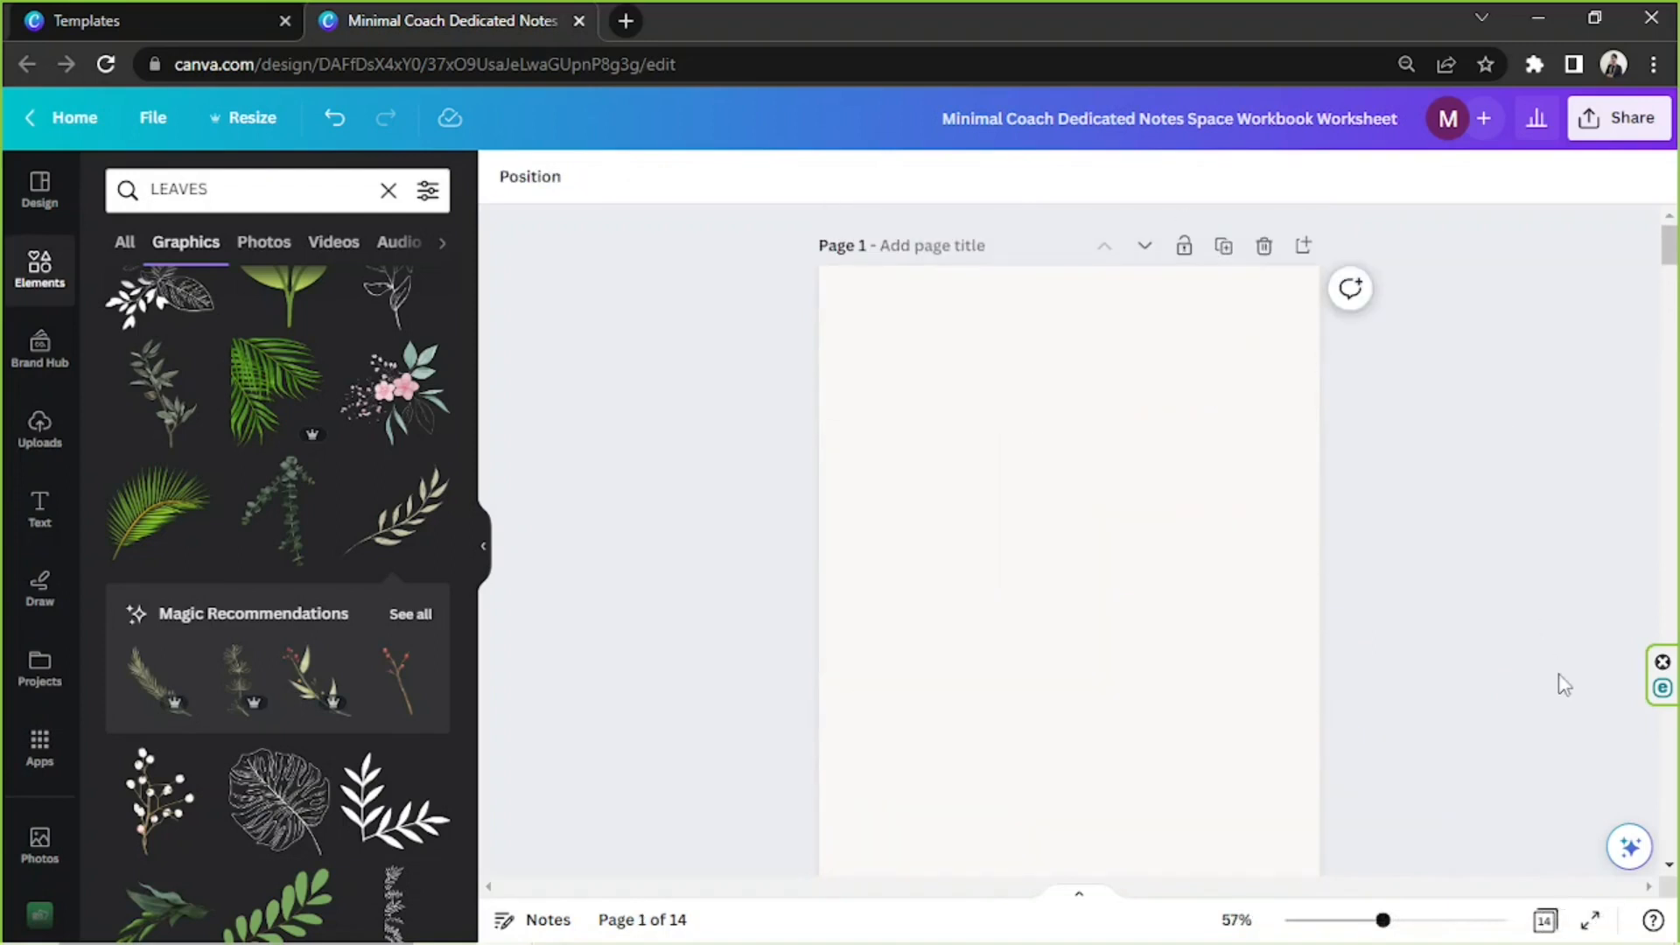
pyautogui.click(1594, 921)
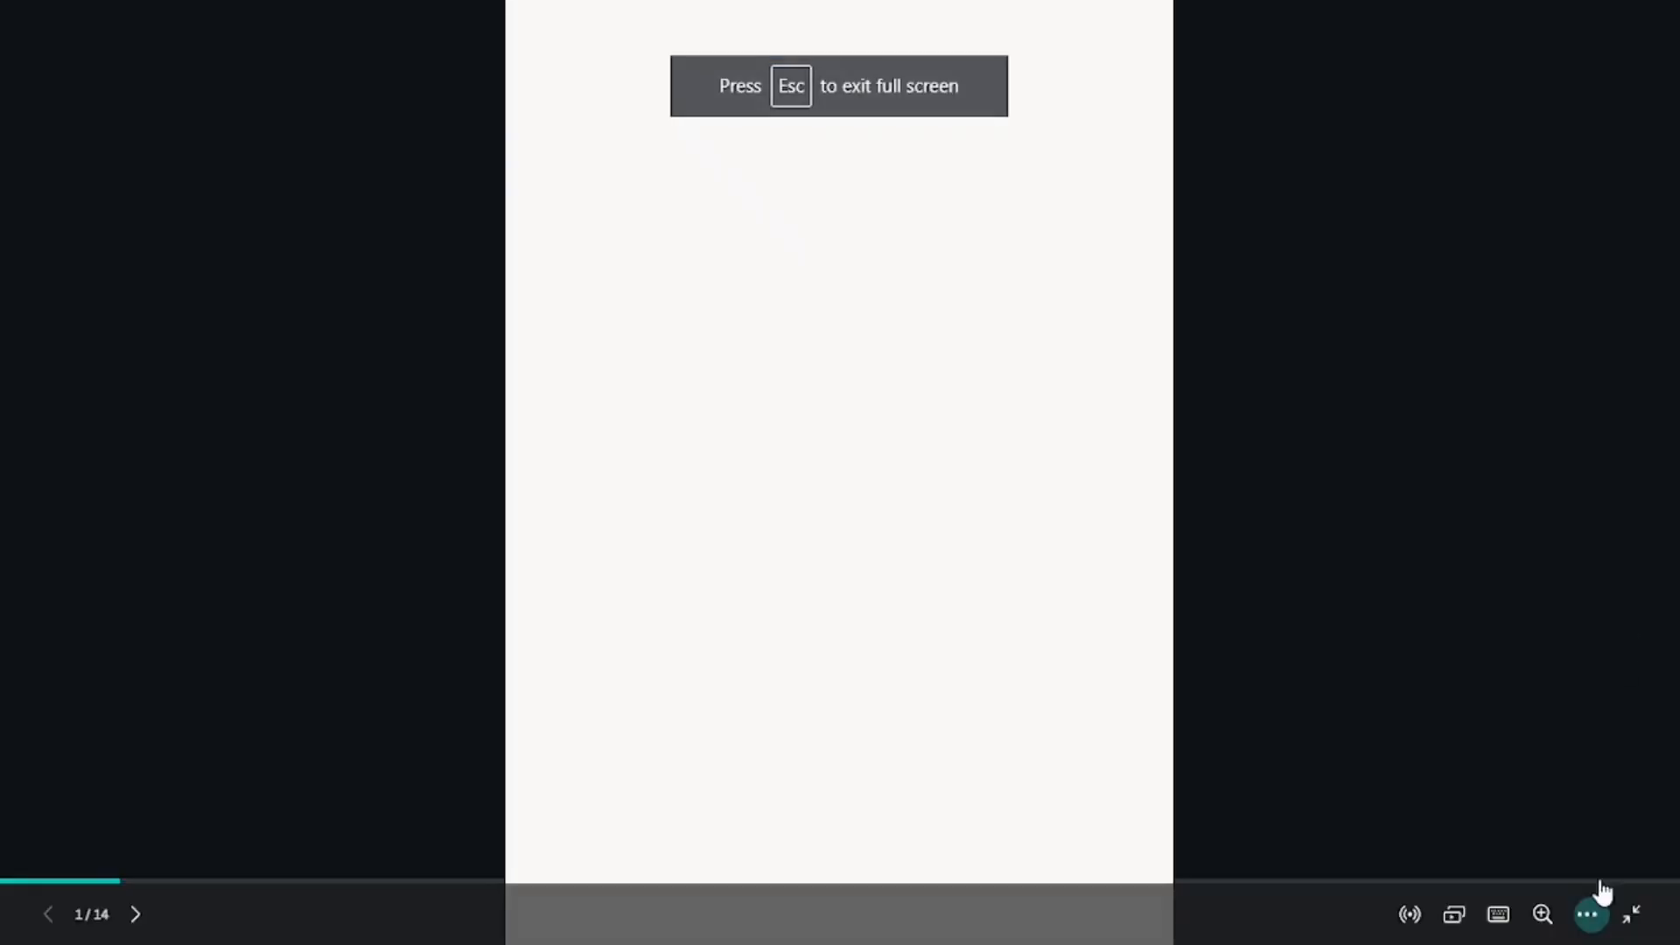
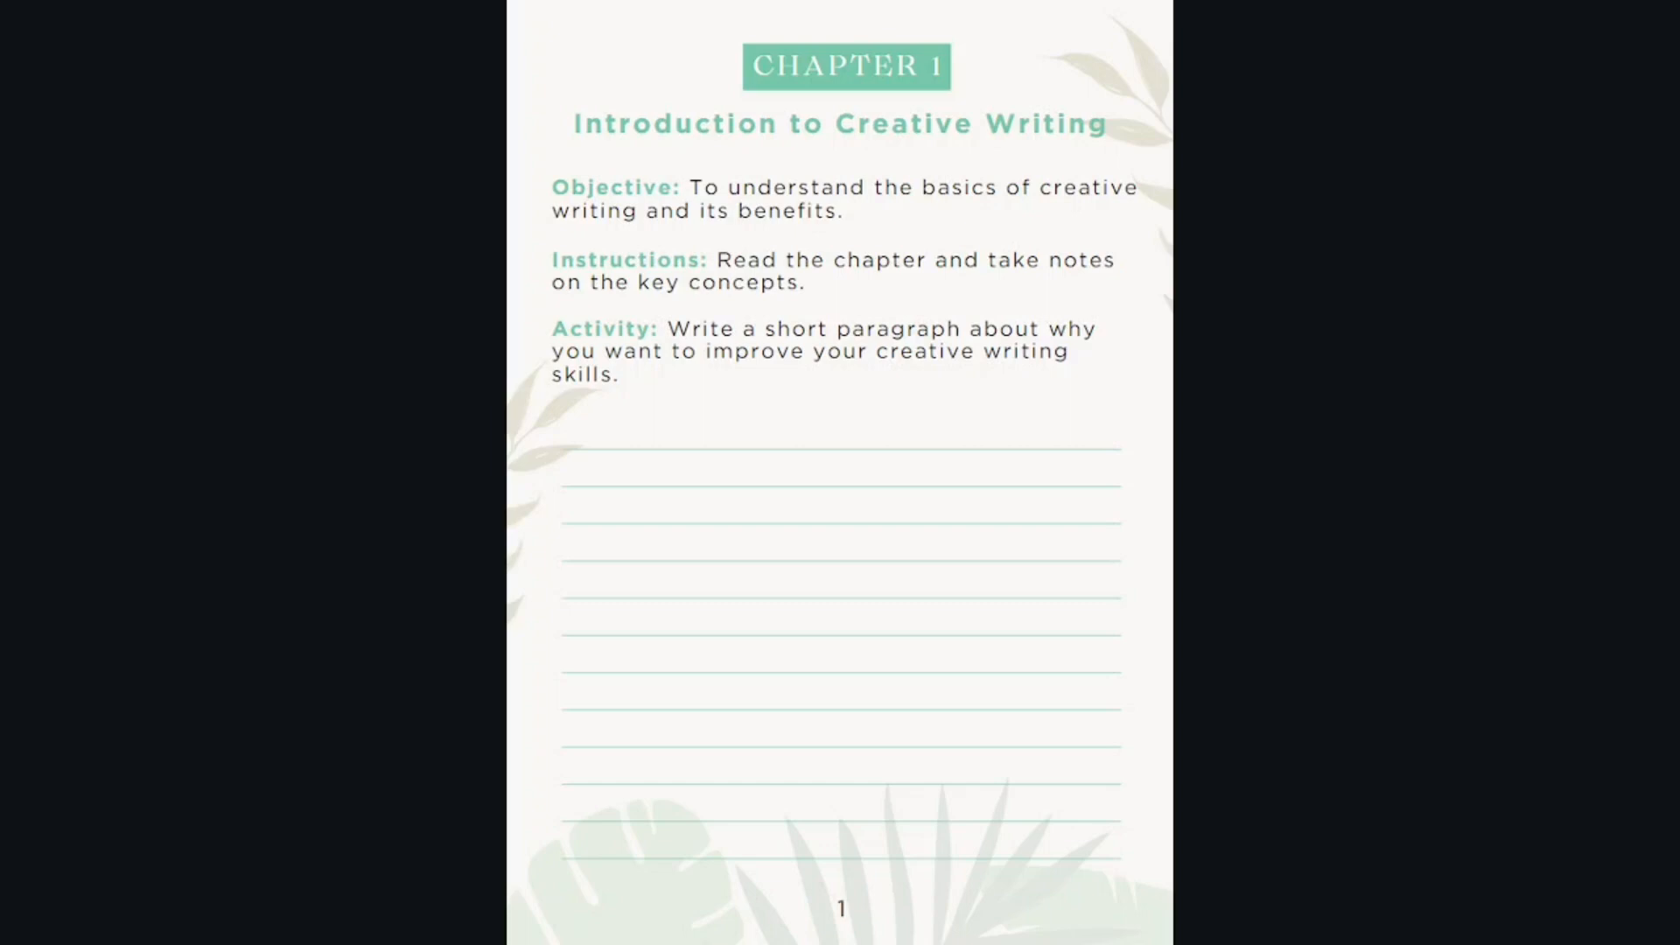
# Review the workbook pages full screen from Chapter 1 through Chapter 6, and exit the presentation
pyautogui.press('Right')
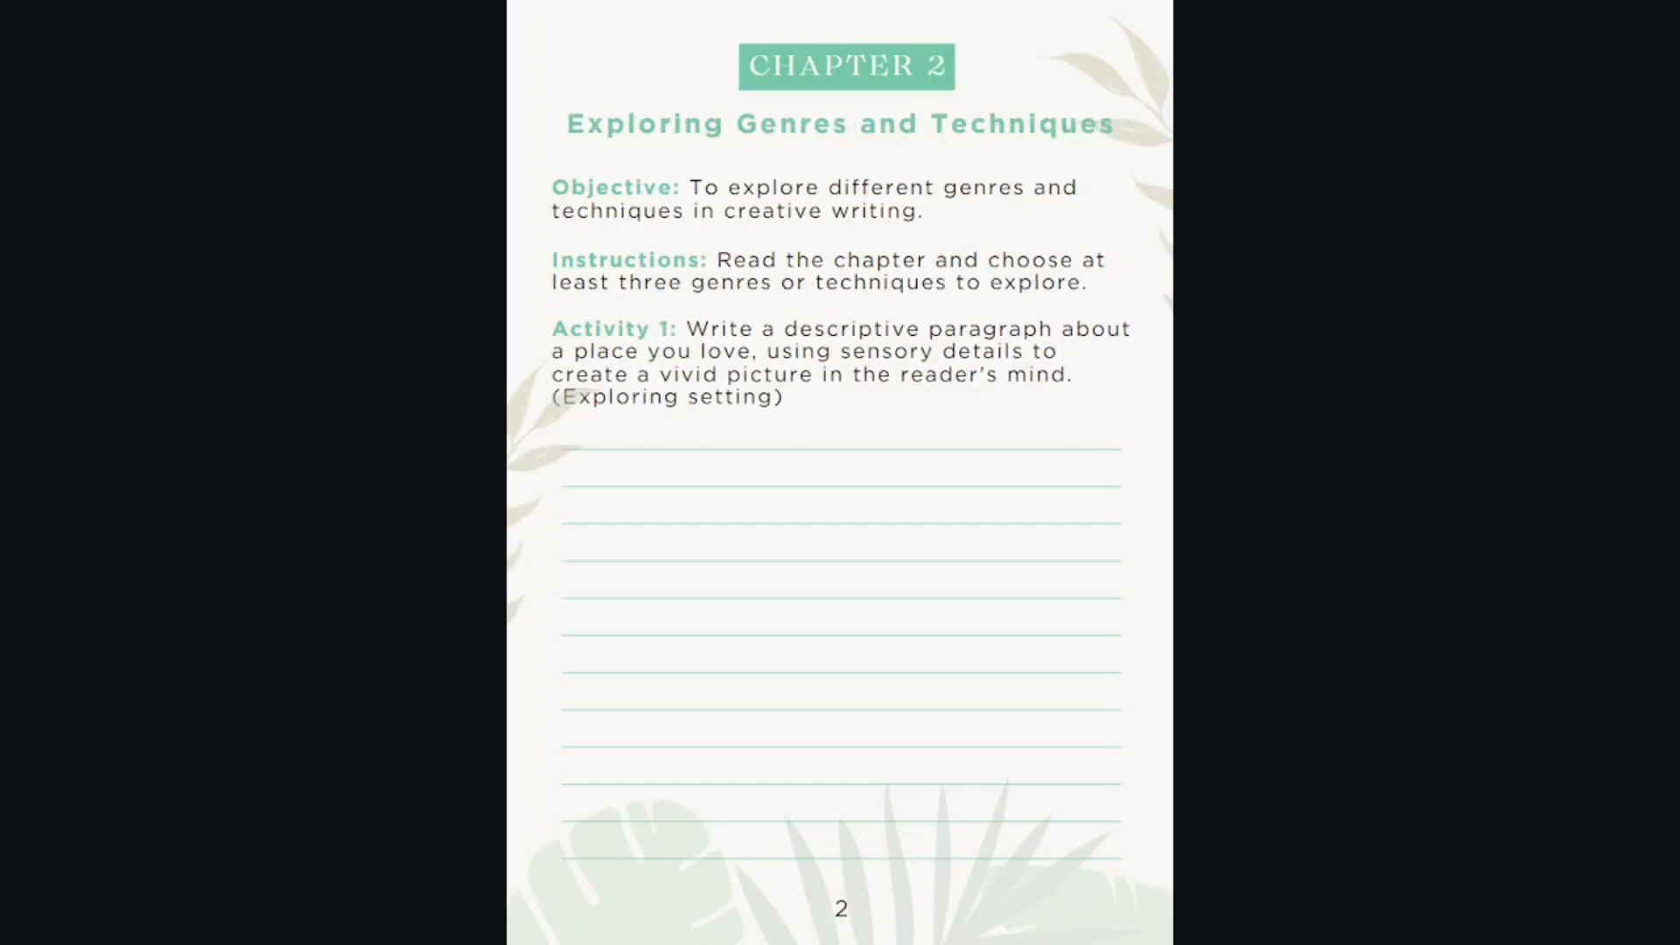
pyautogui.press('Right')
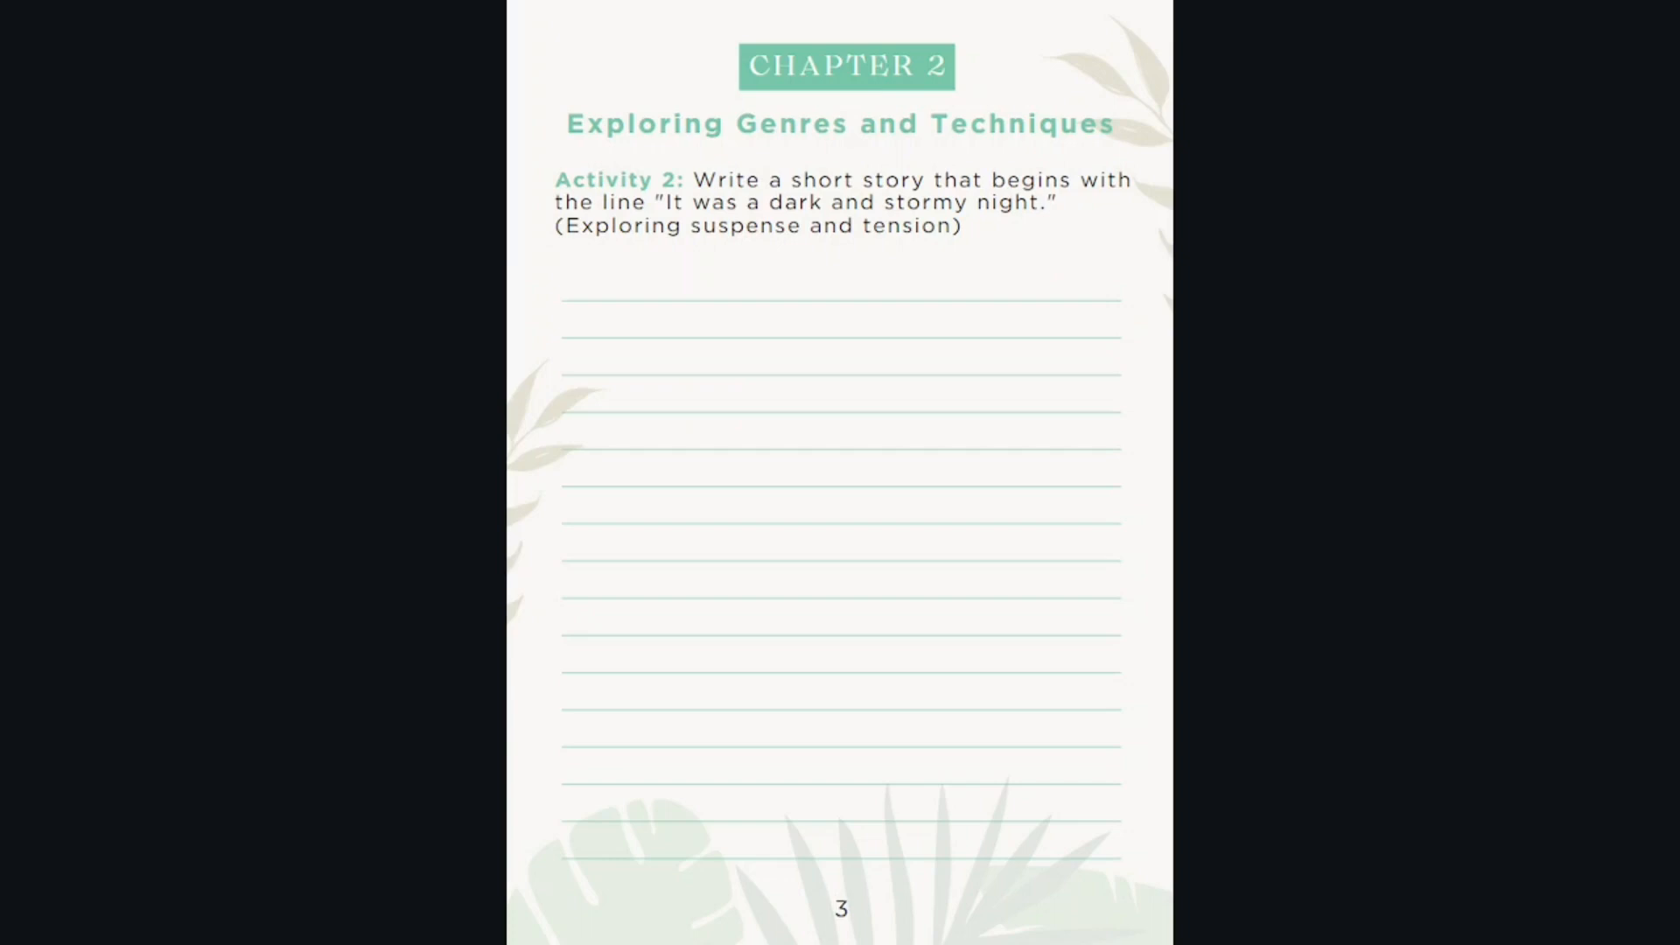
pyautogui.press('Right')
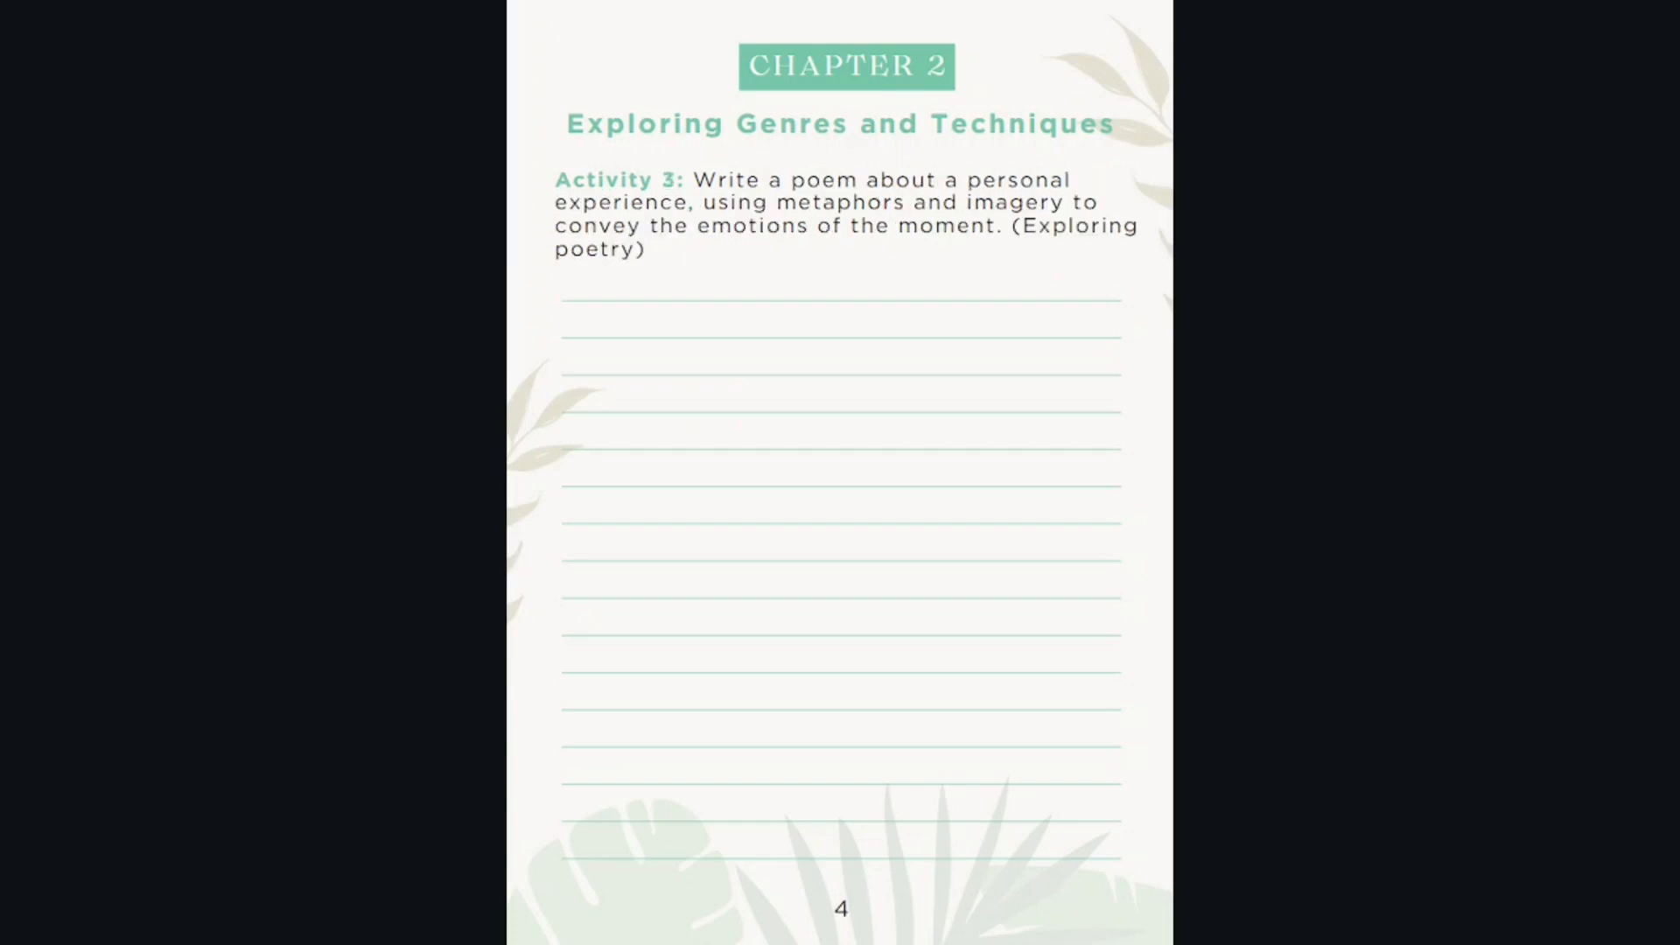
pyautogui.press('Right')
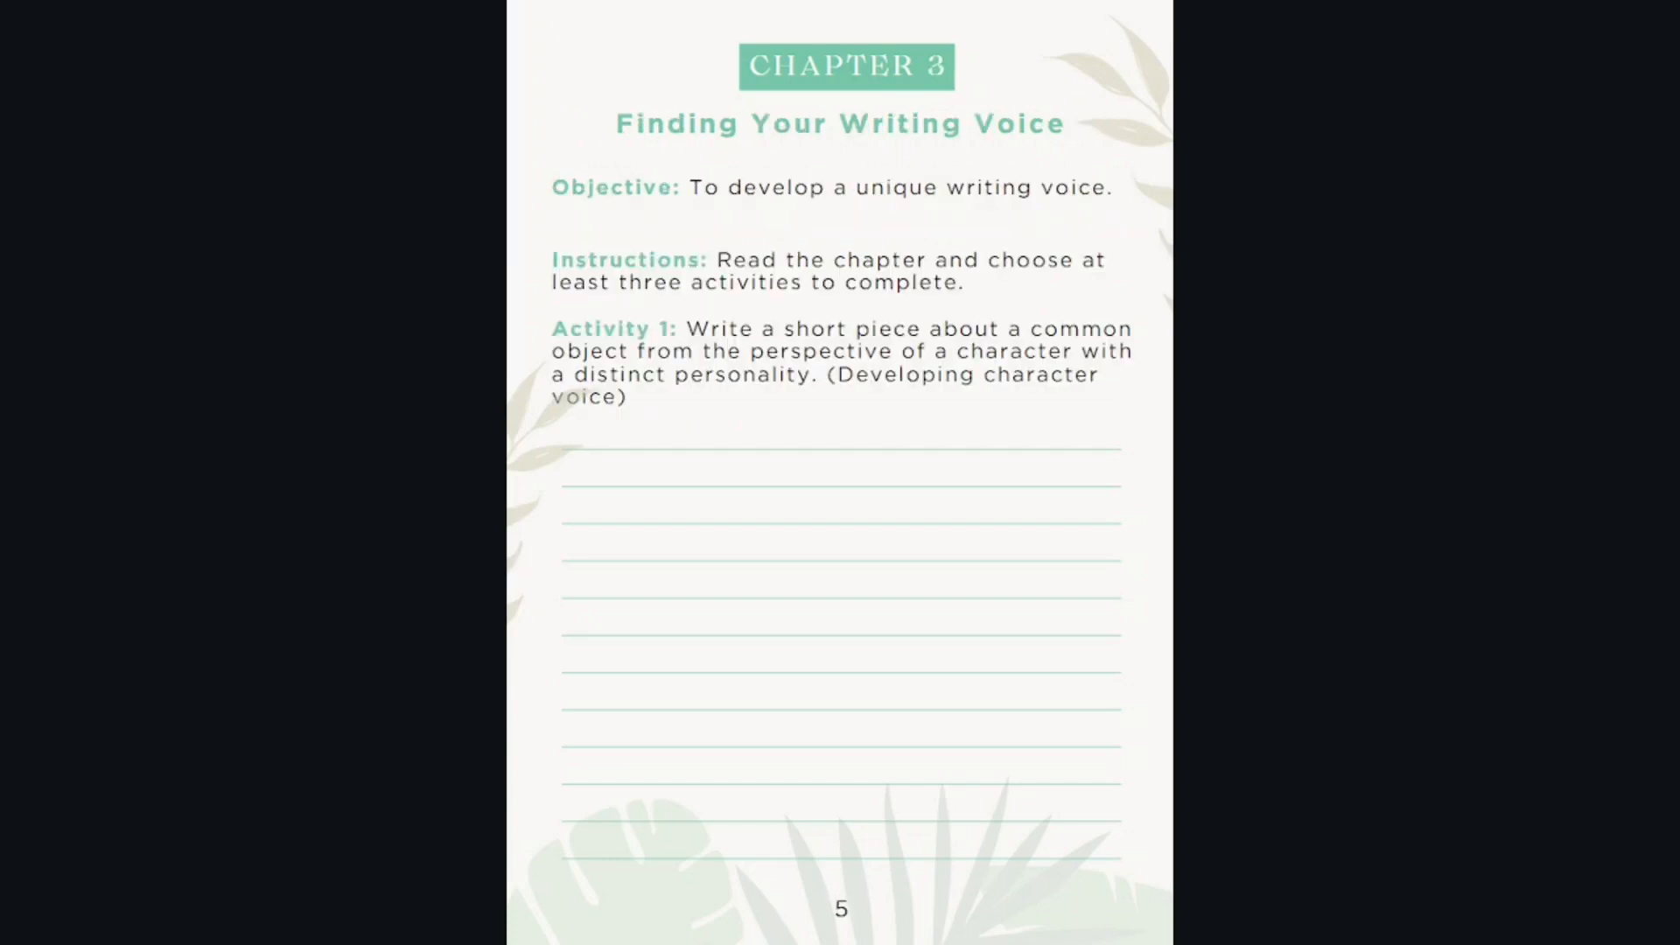
pyautogui.press('Right')
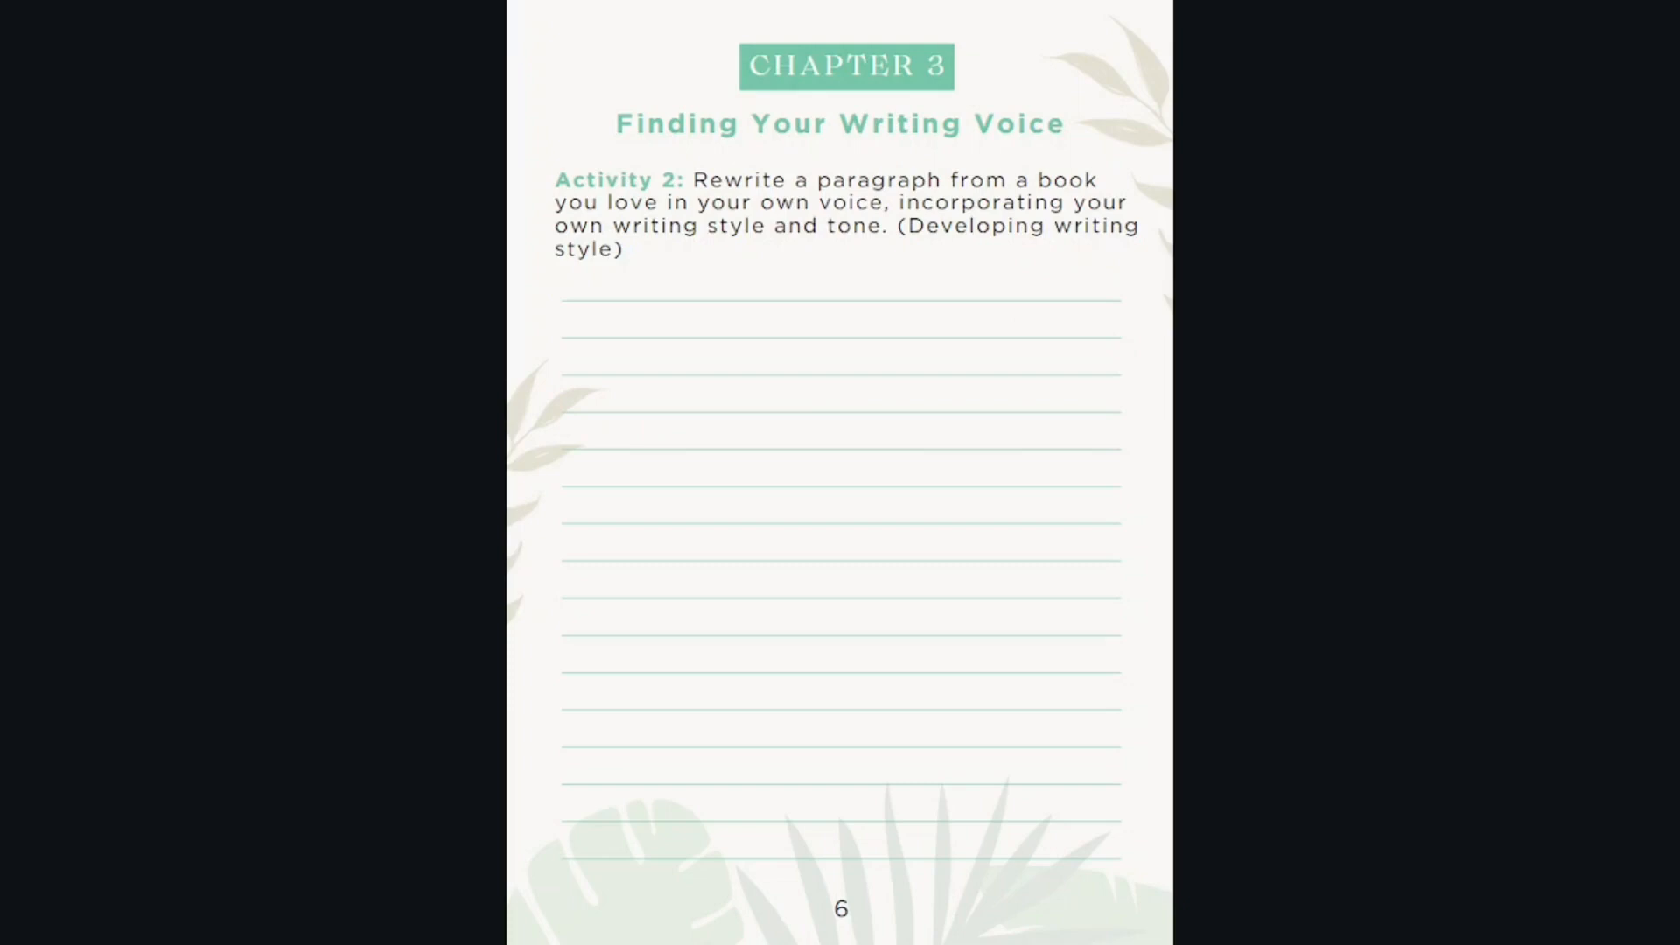
pyautogui.press('Right')
pyautogui.press('Right')
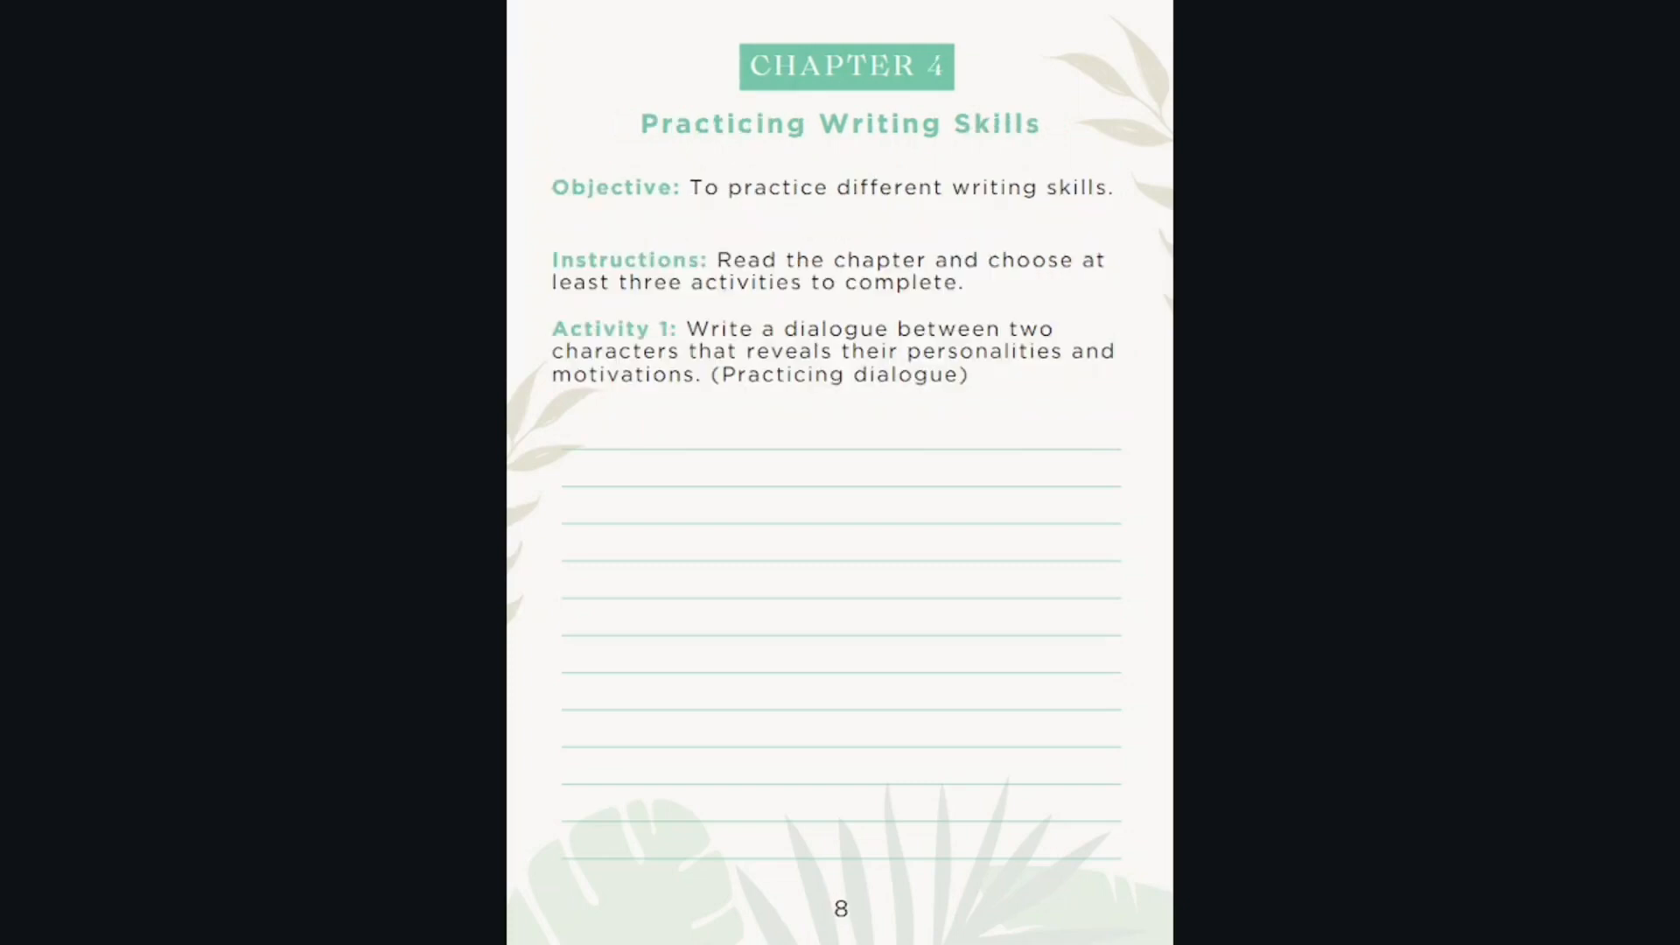
pyautogui.press('Right')
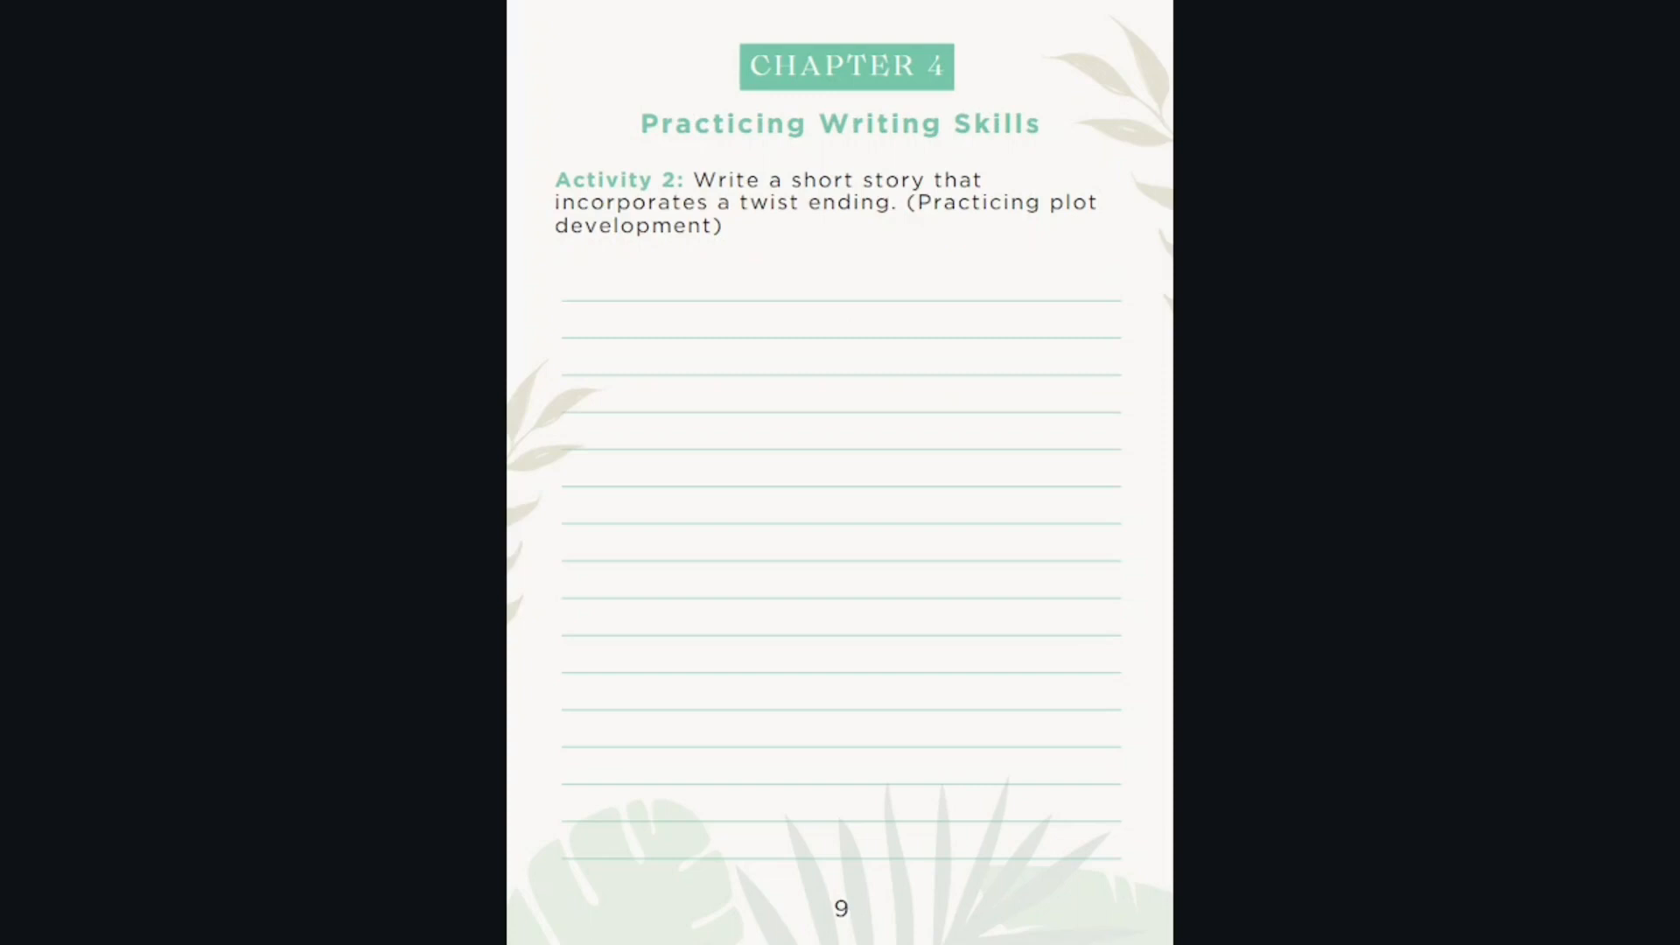
pyautogui.press('Right')
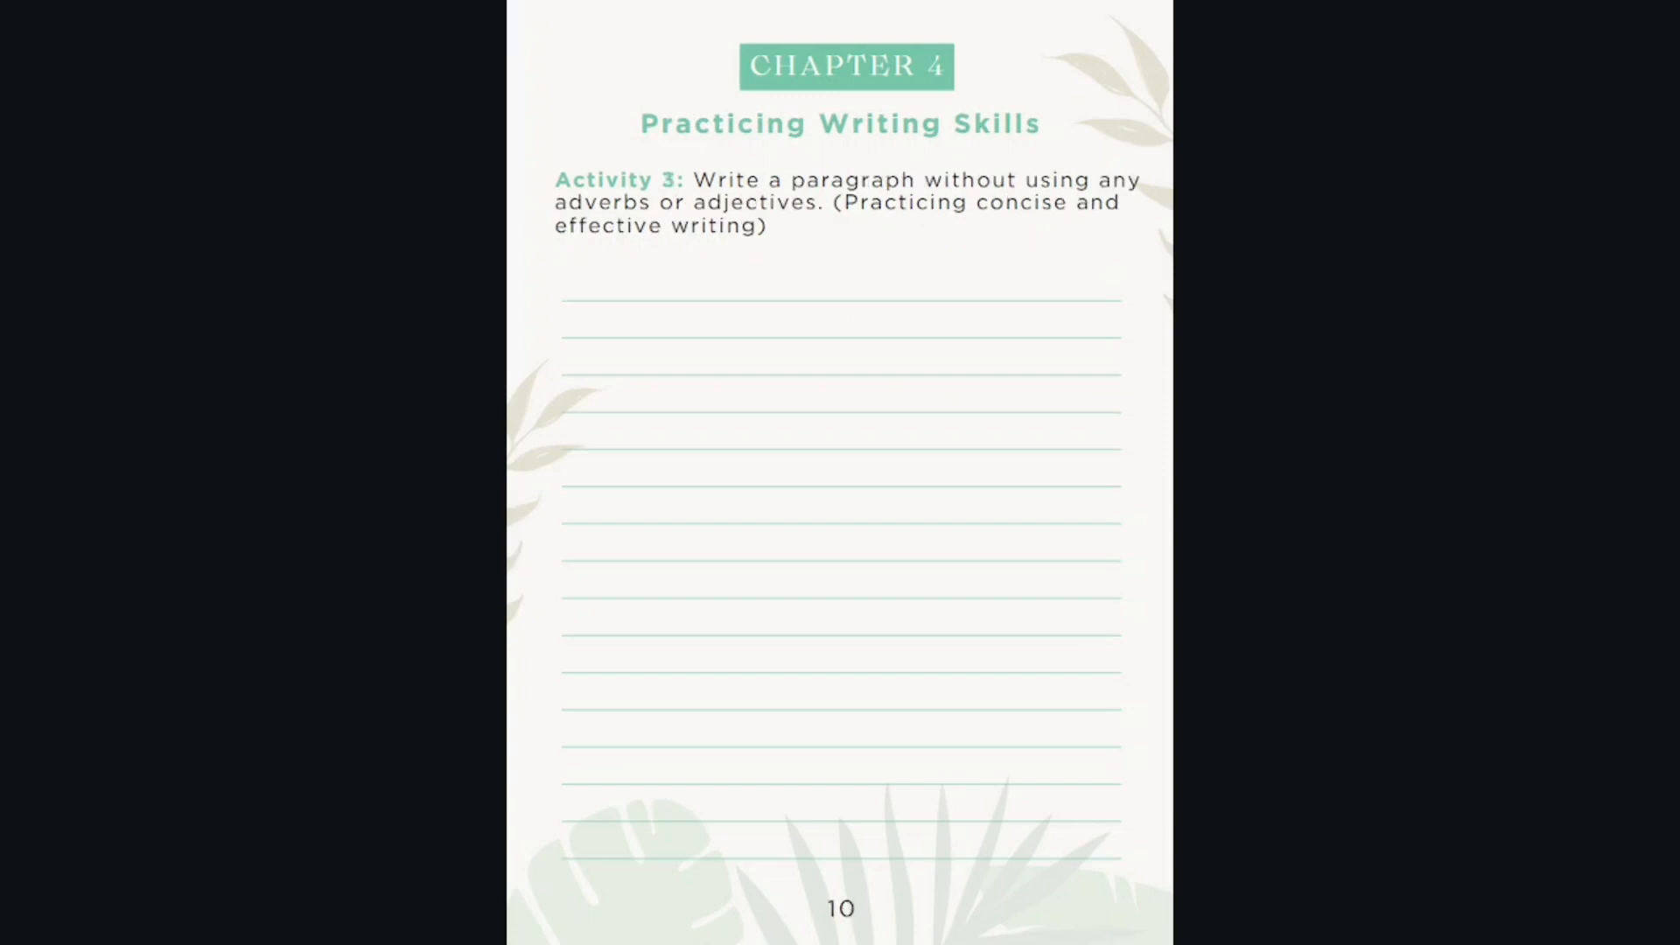
pyautogui.press('Right')
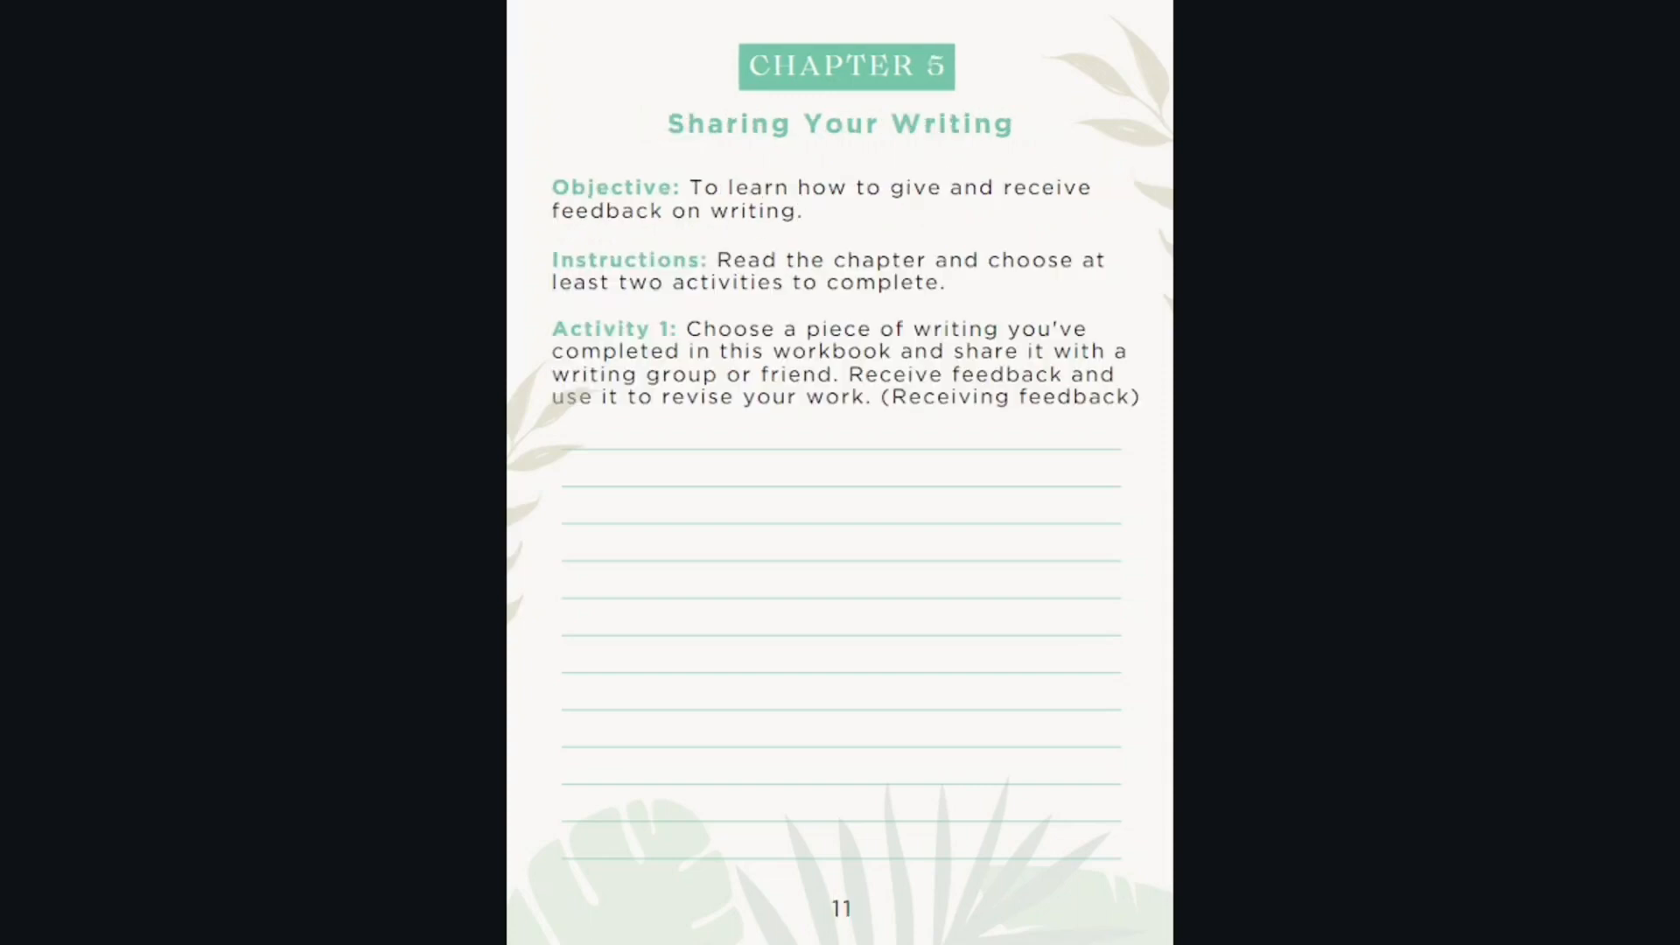
pyautogui.press('Right')
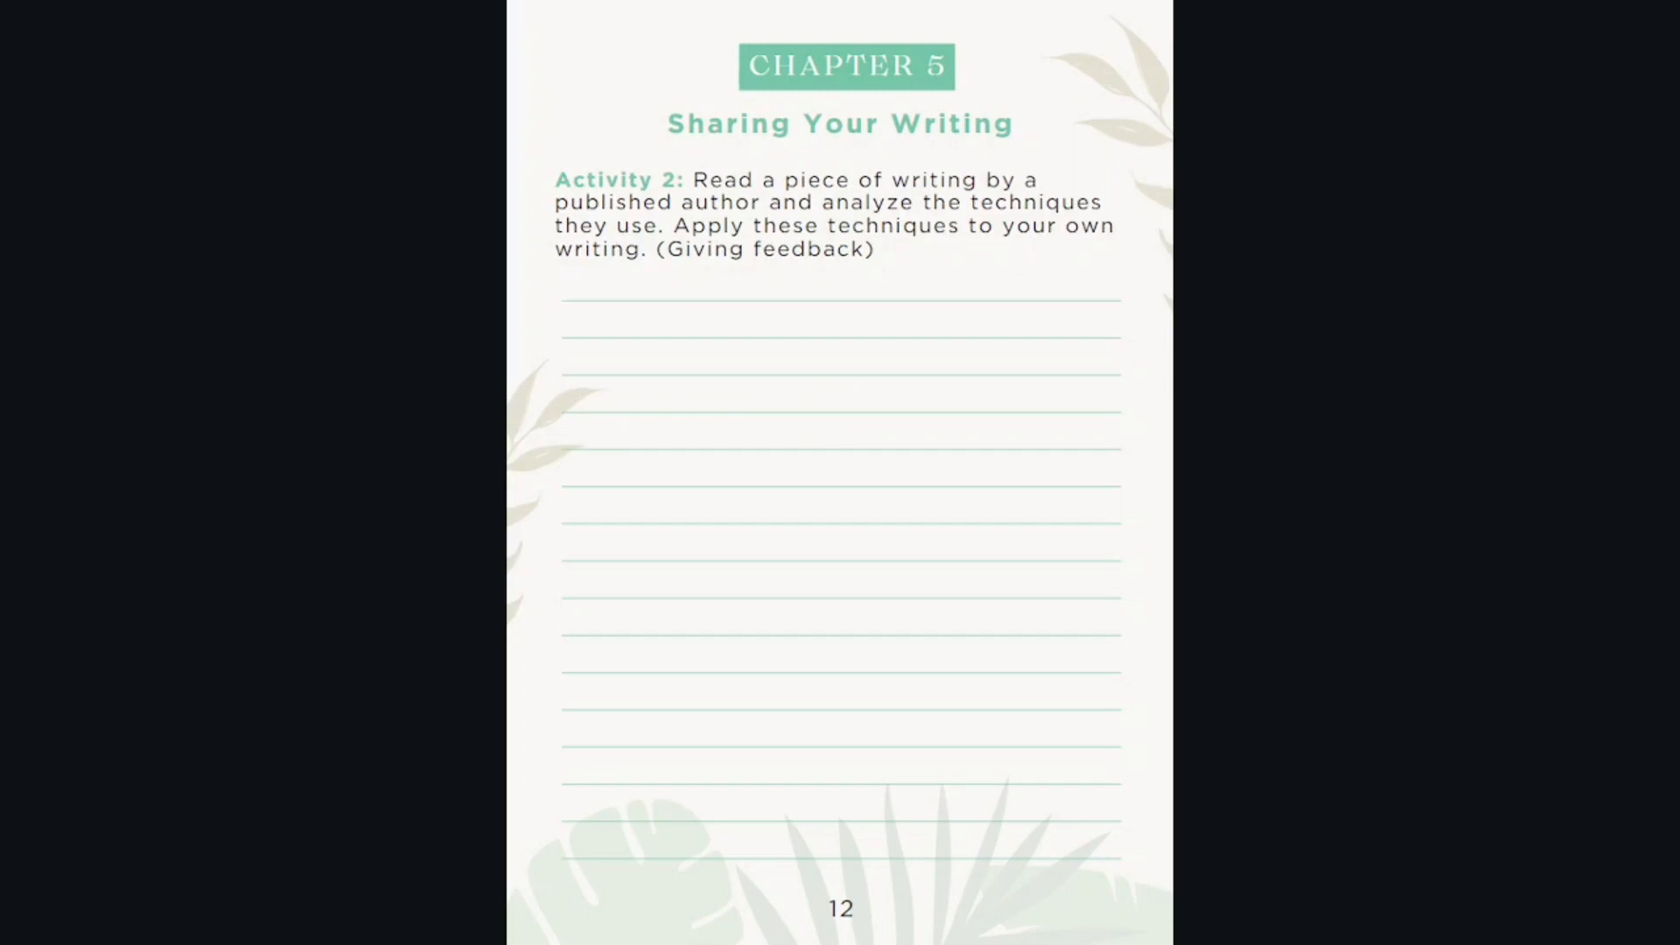
pyautogui.press('Right')
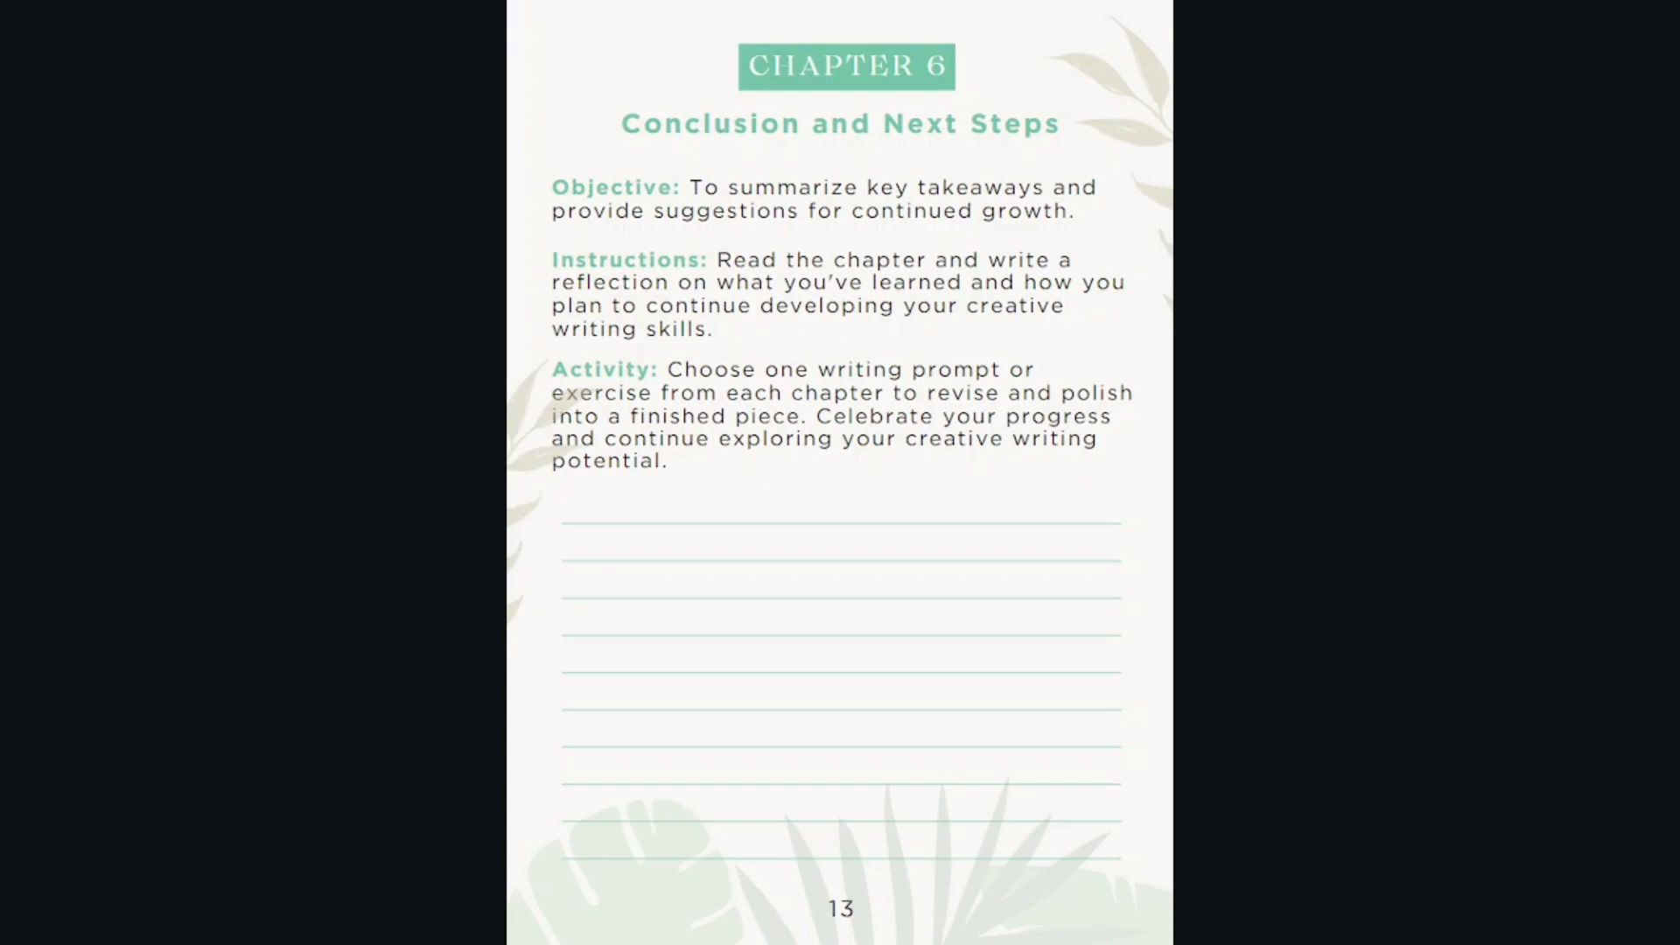
pyautogui.press('Escape')
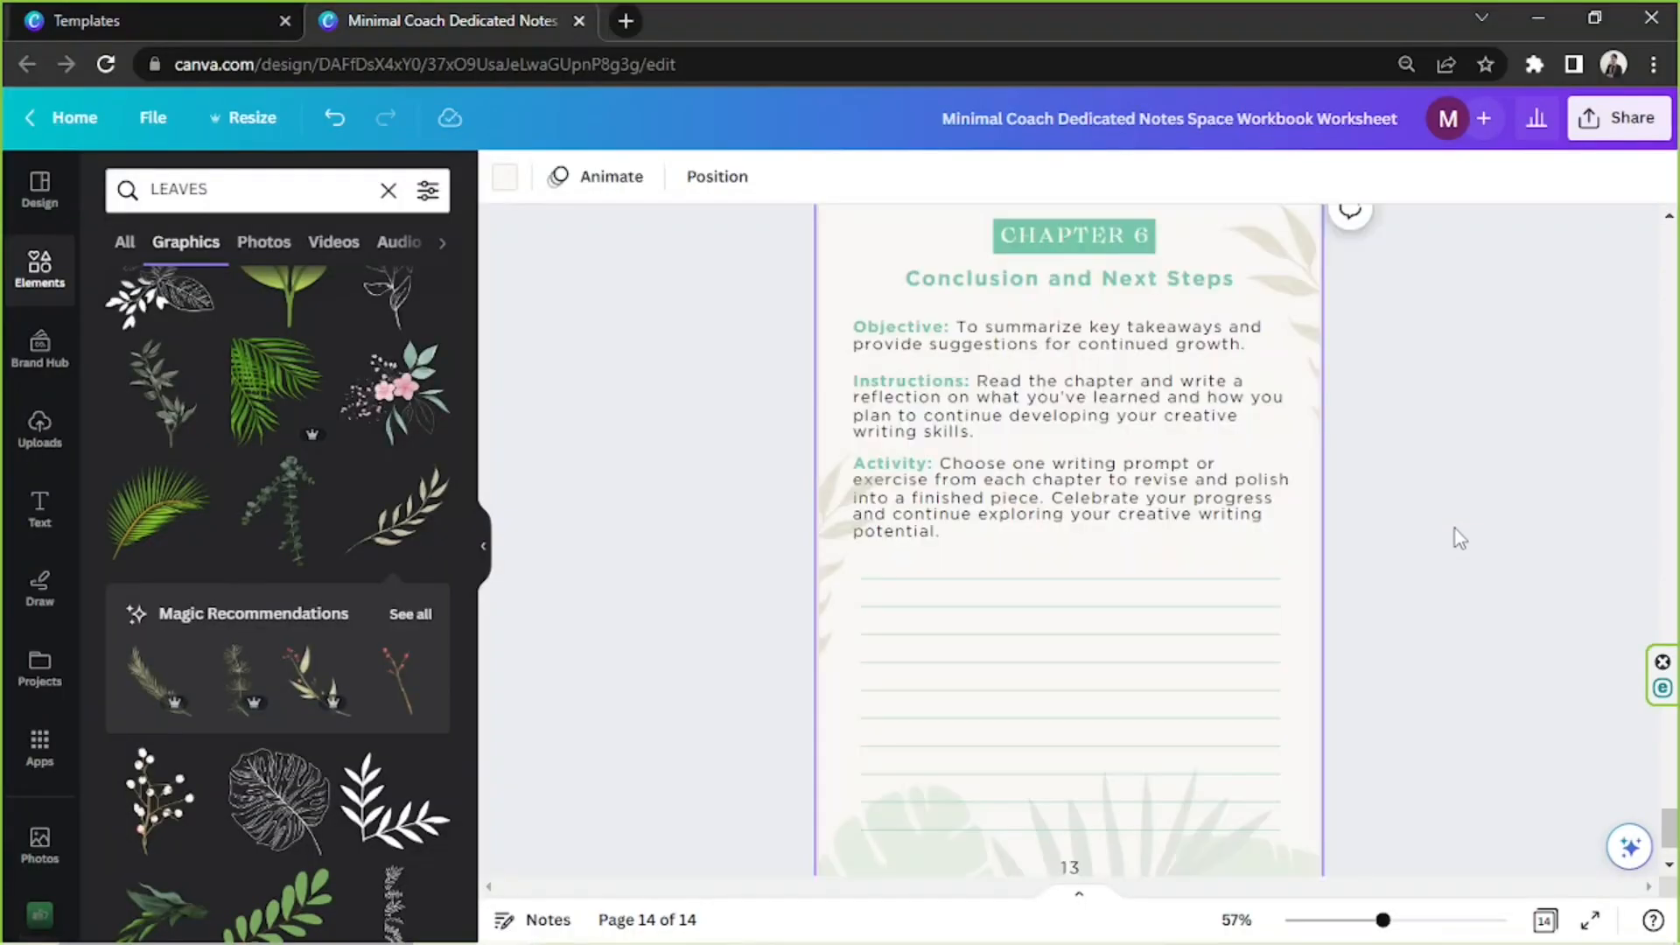
# Copy the green leaf border from the foot of page 2 to the same place on the blank page 1
pyautogui.scroll(15, 1456, 529)
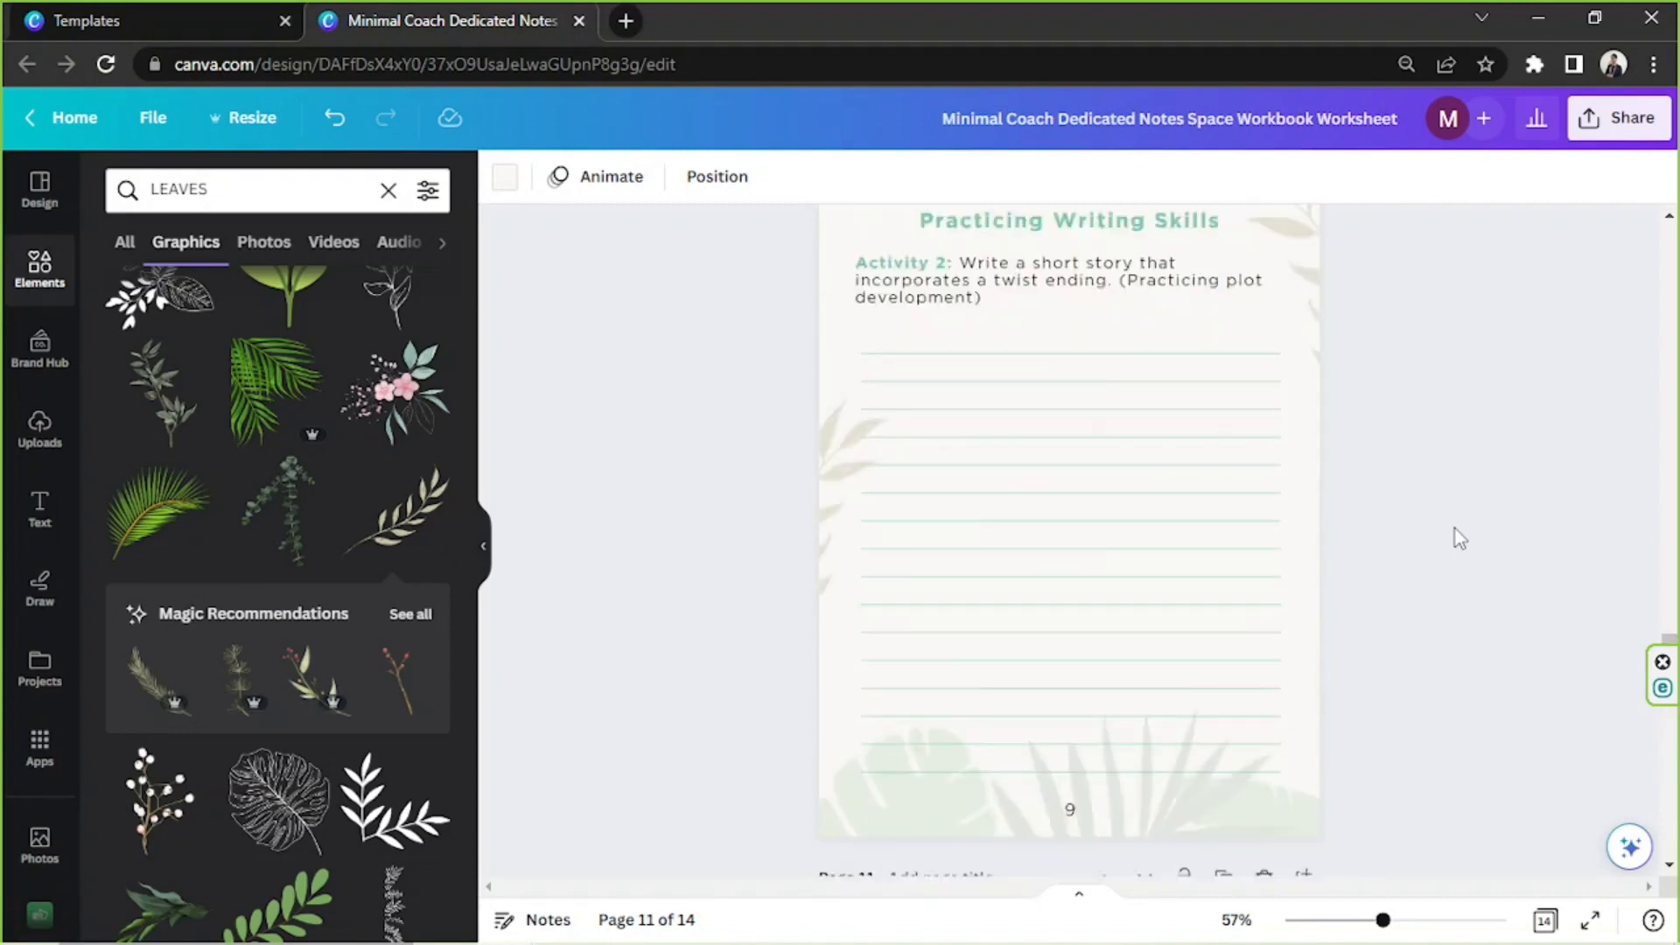
pyautogui.scroll(15, 1456, 528)
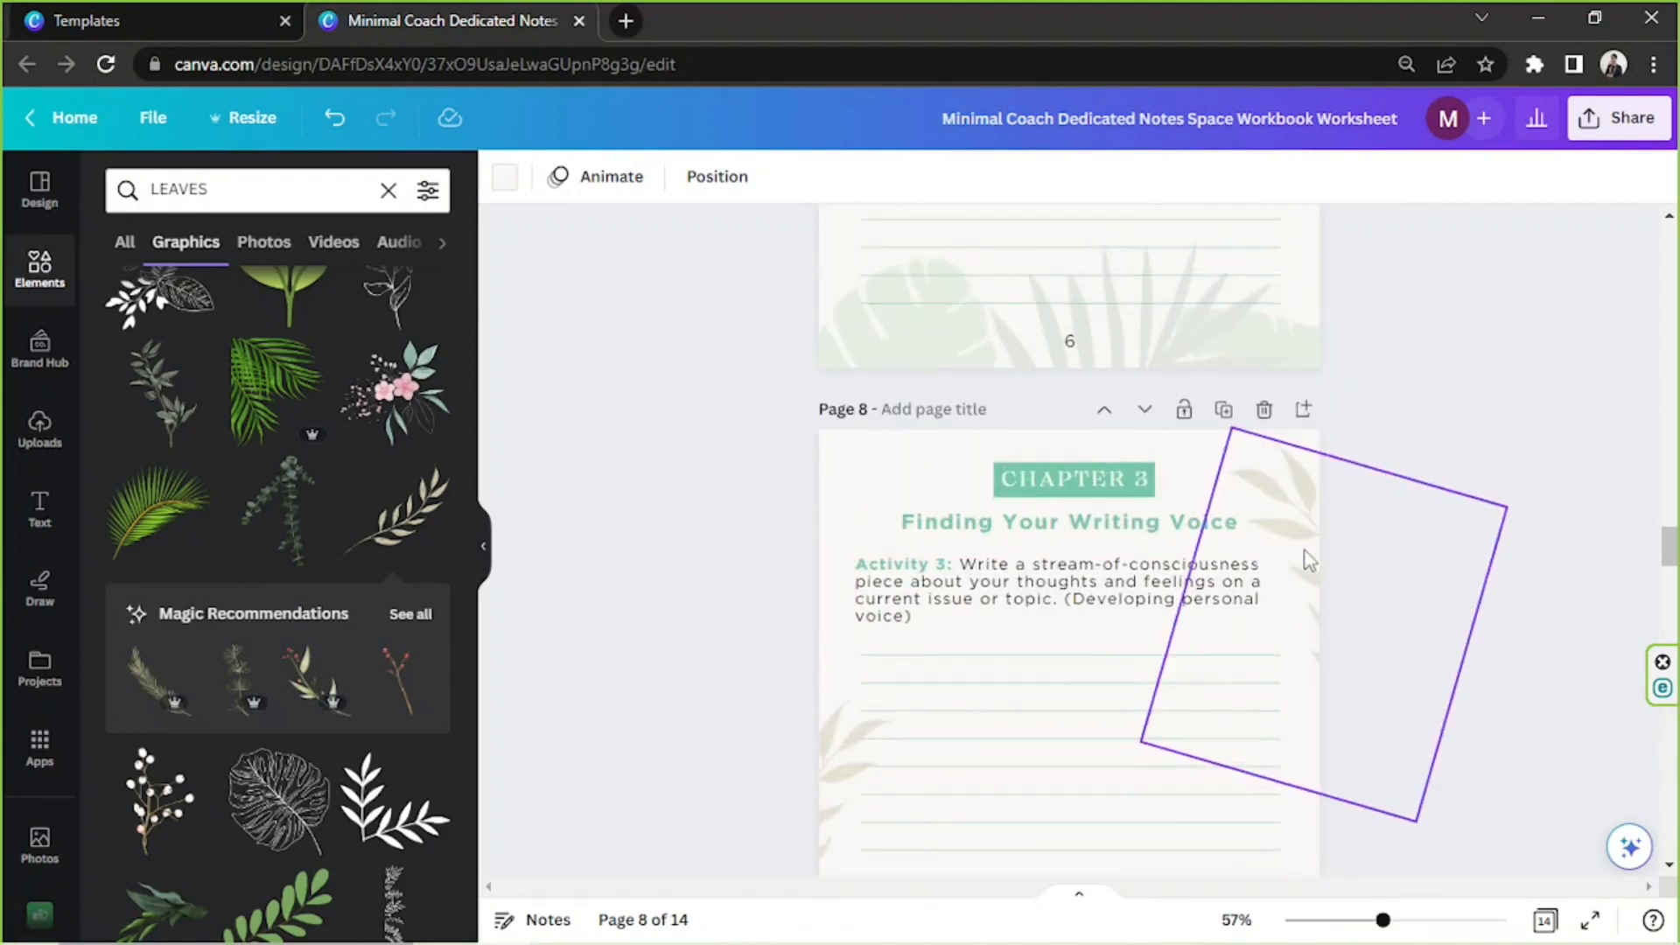
pyautogui.scroll(15, 1310, 560)
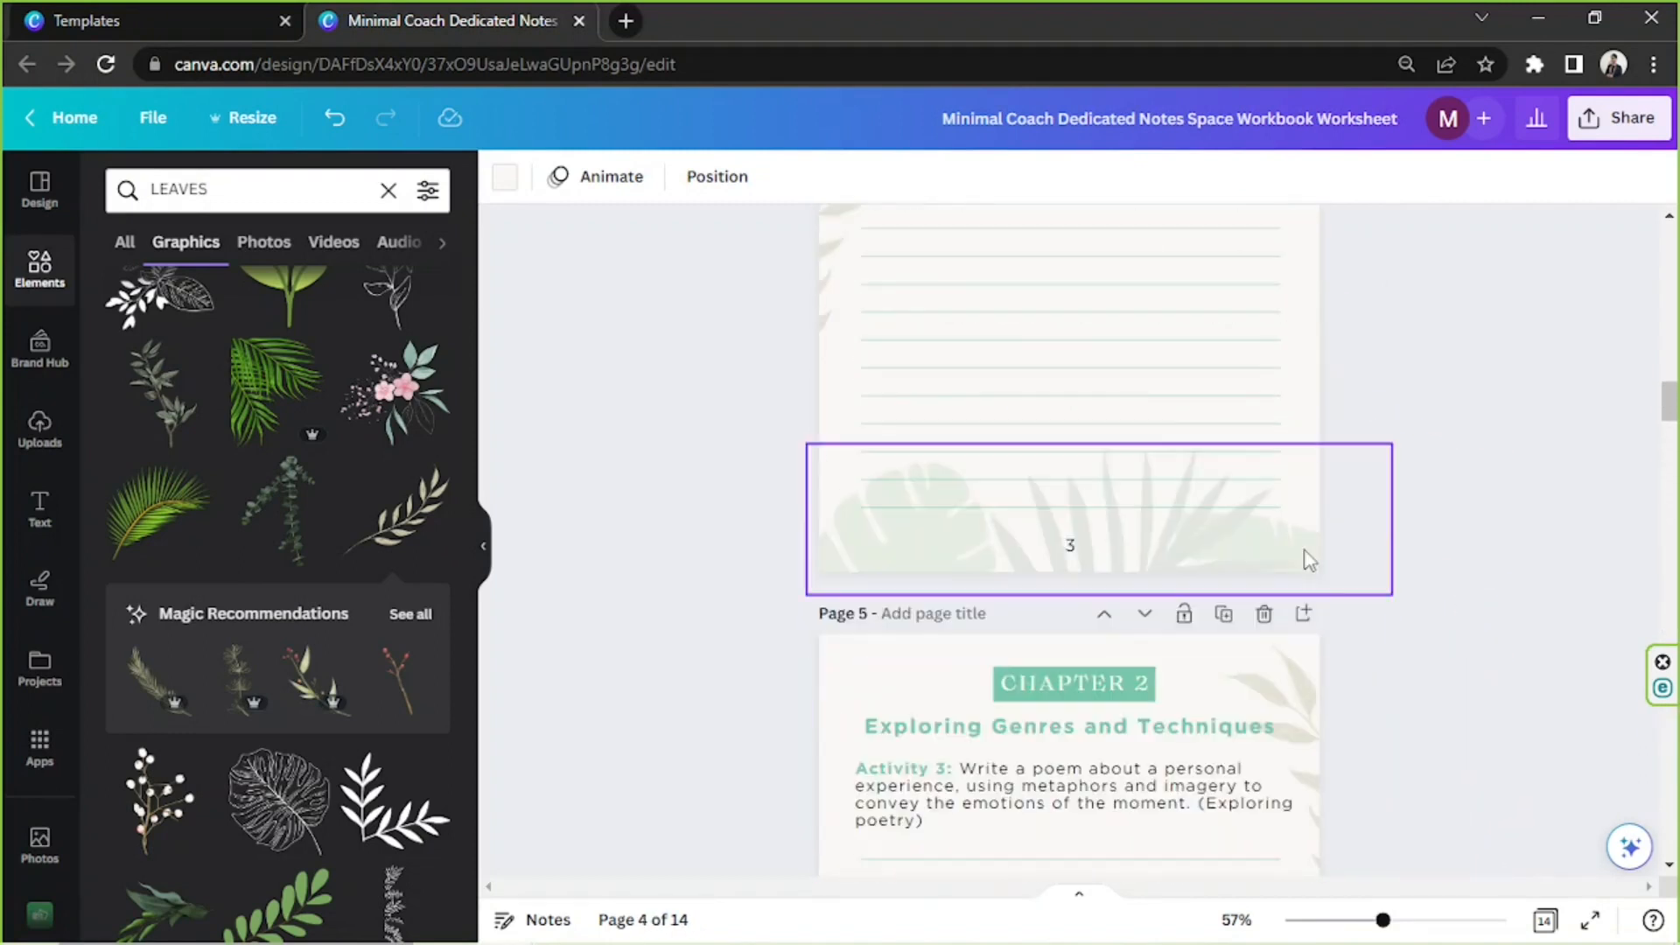
pyautogui.scroll(15, 1310, 560)
pyautogui.scroll(1, 1310, 560)
pyautogui.scroll(-10, 1305, 560)
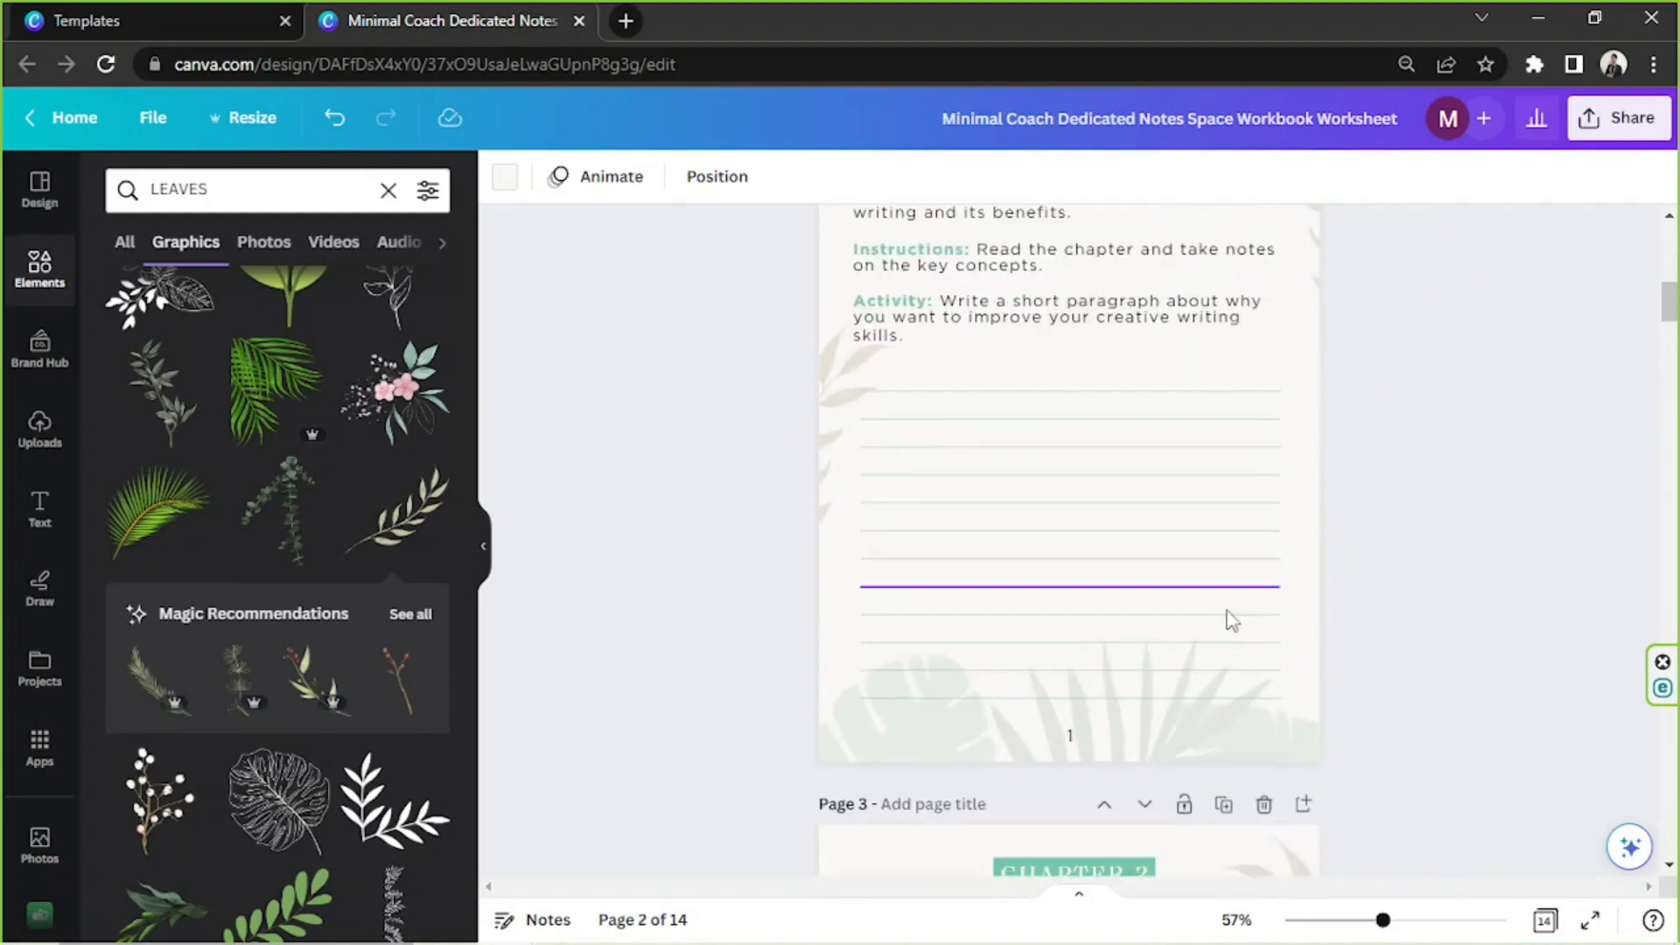
pyautogui.click(864, 755)
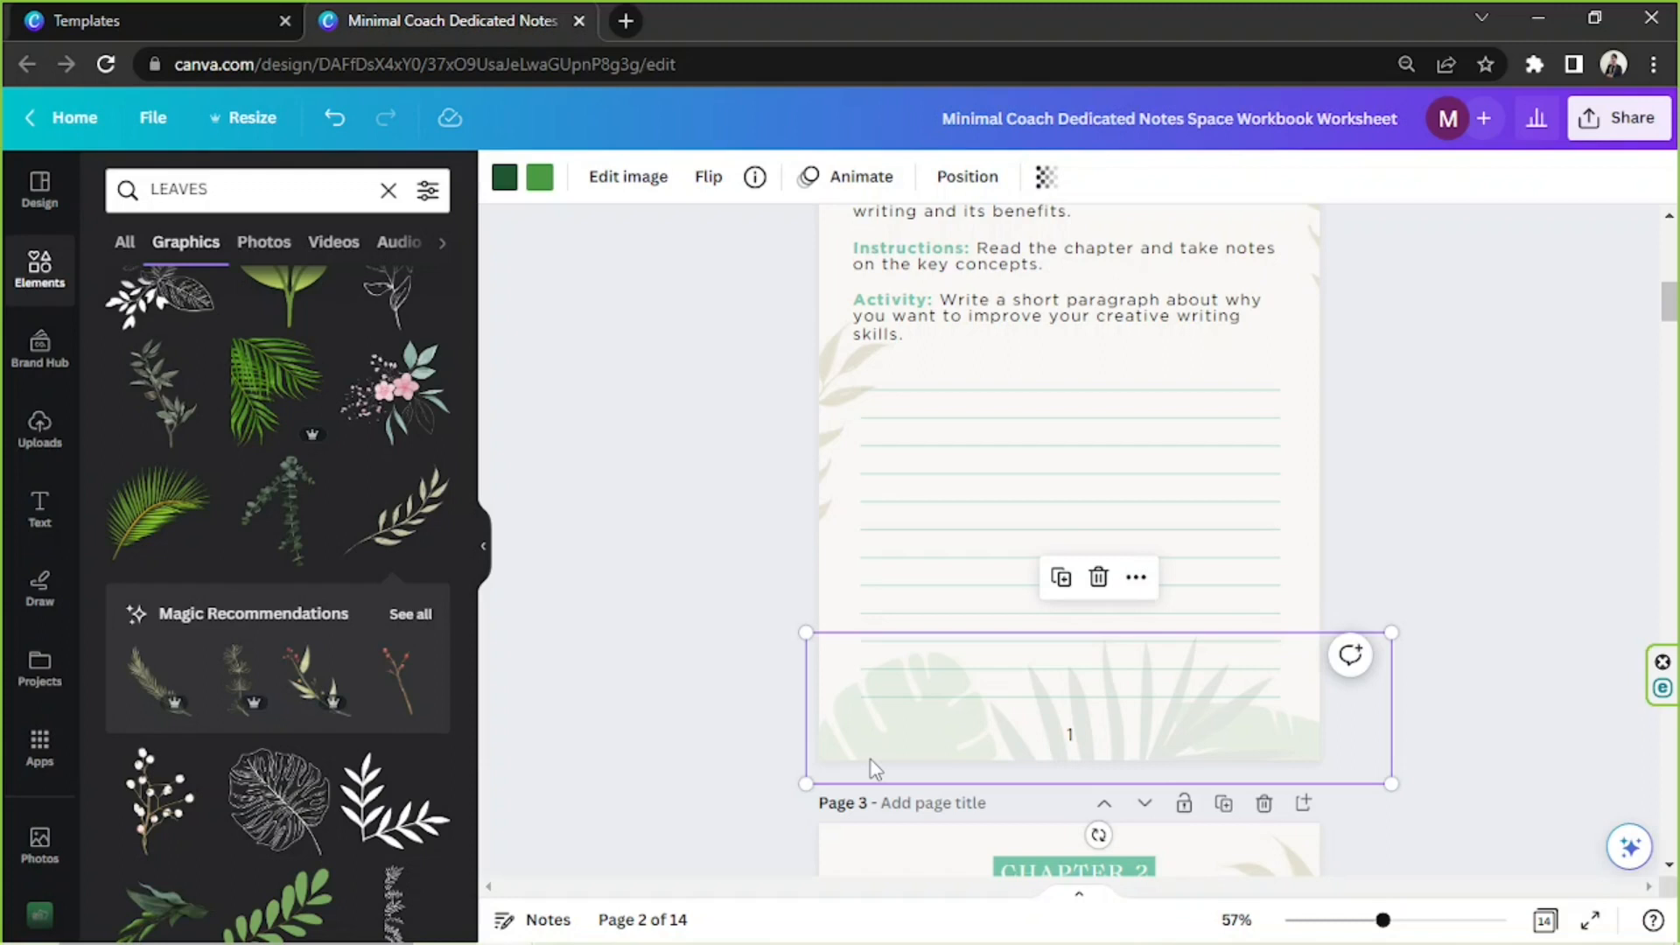
pyautogui.scroll(6, 870, 733)
pyautogui.click(940, 698)
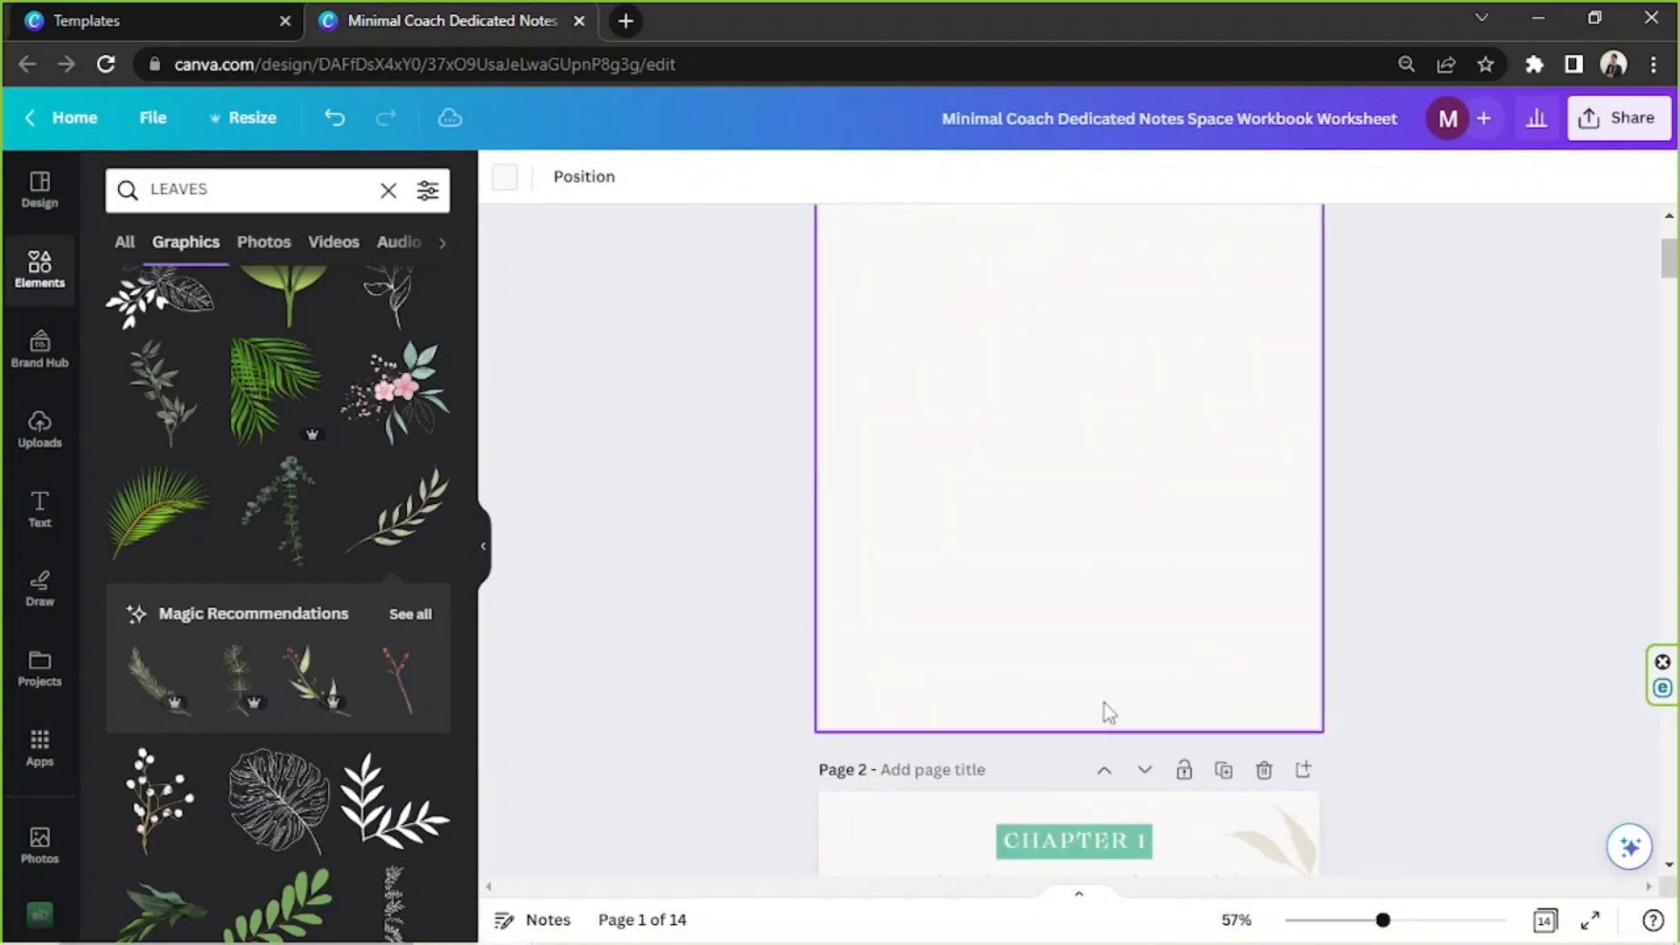
pyautogui.scroll(1, 1178, 698)
pyautogui.moveTo(1384, 919); pyautogui.dragTo(1372, 919)
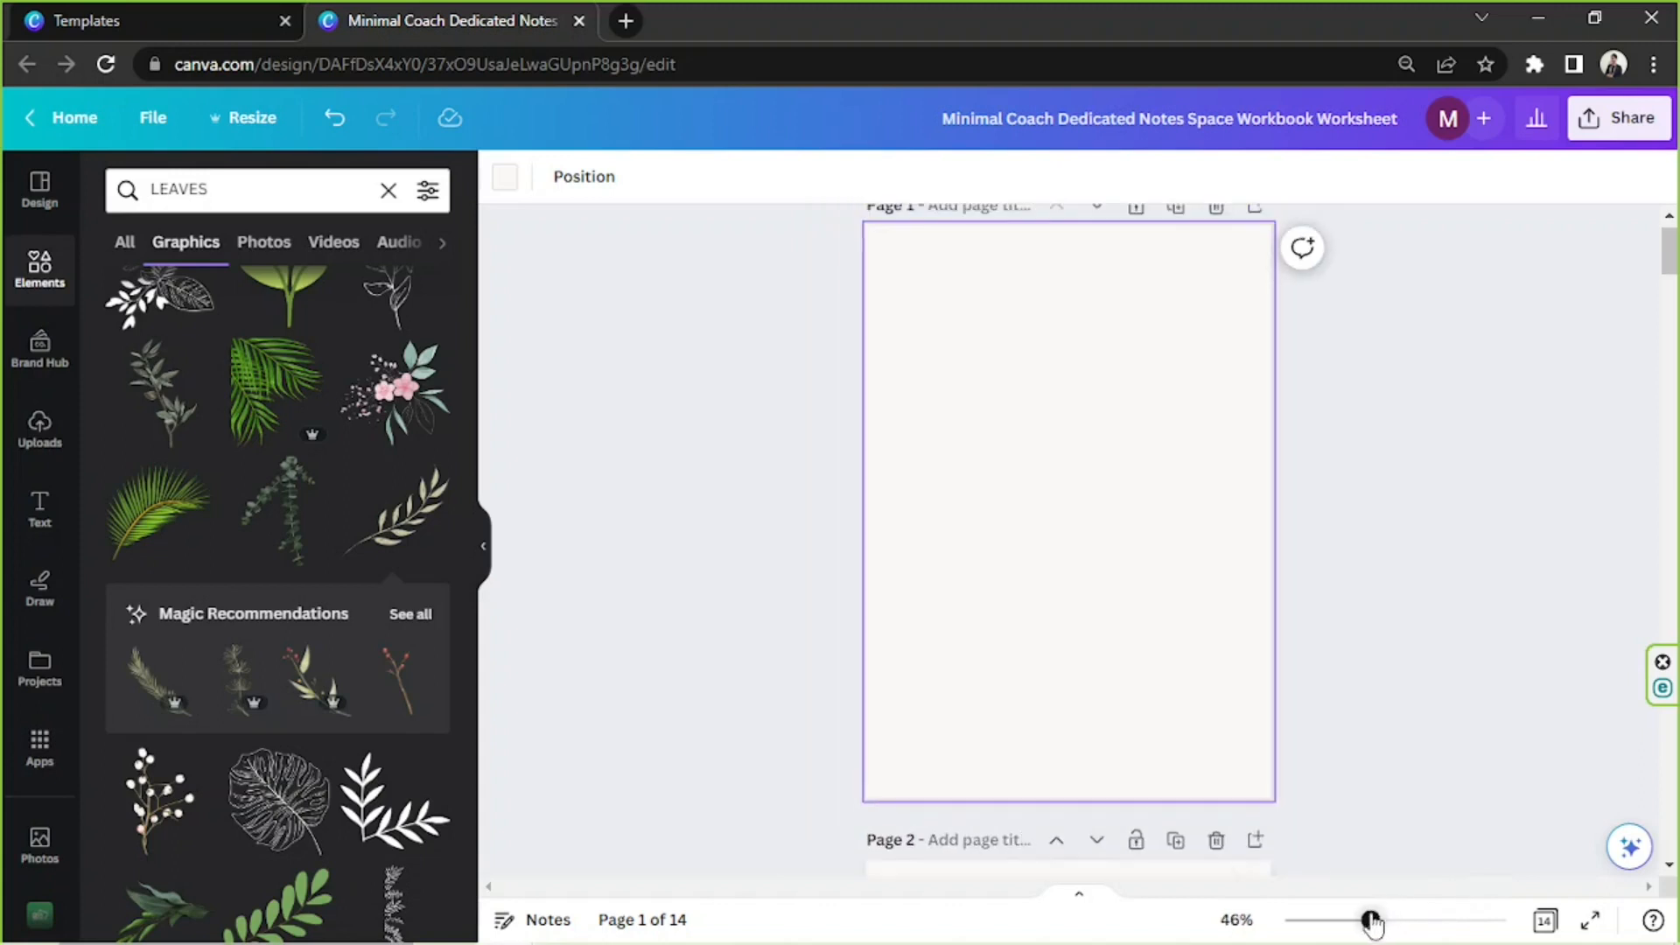
pyautogui.click(1124, 710)
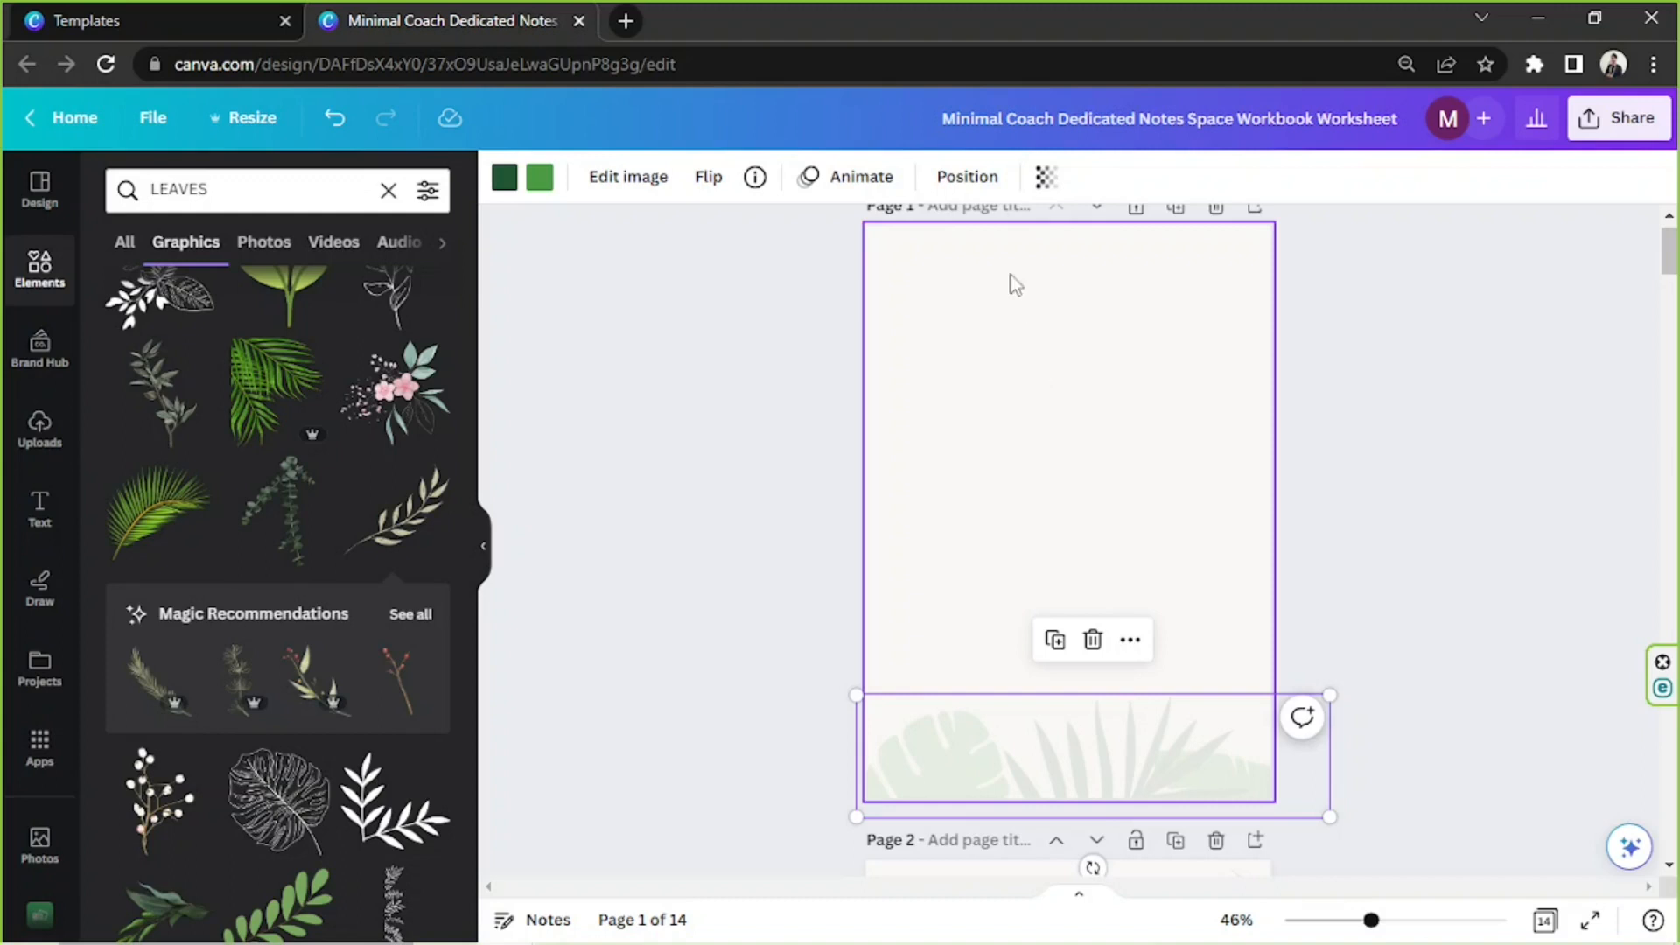
# Set the transparency of page 1's leaf border to 43 and compare it with the page 2 design
pyautogui.click(1044, 177)
pyautogui.moveTo(853, 276); pyautogui.dragTo(926, 267)
pyautogui.scroll(-2, 1327, 455)
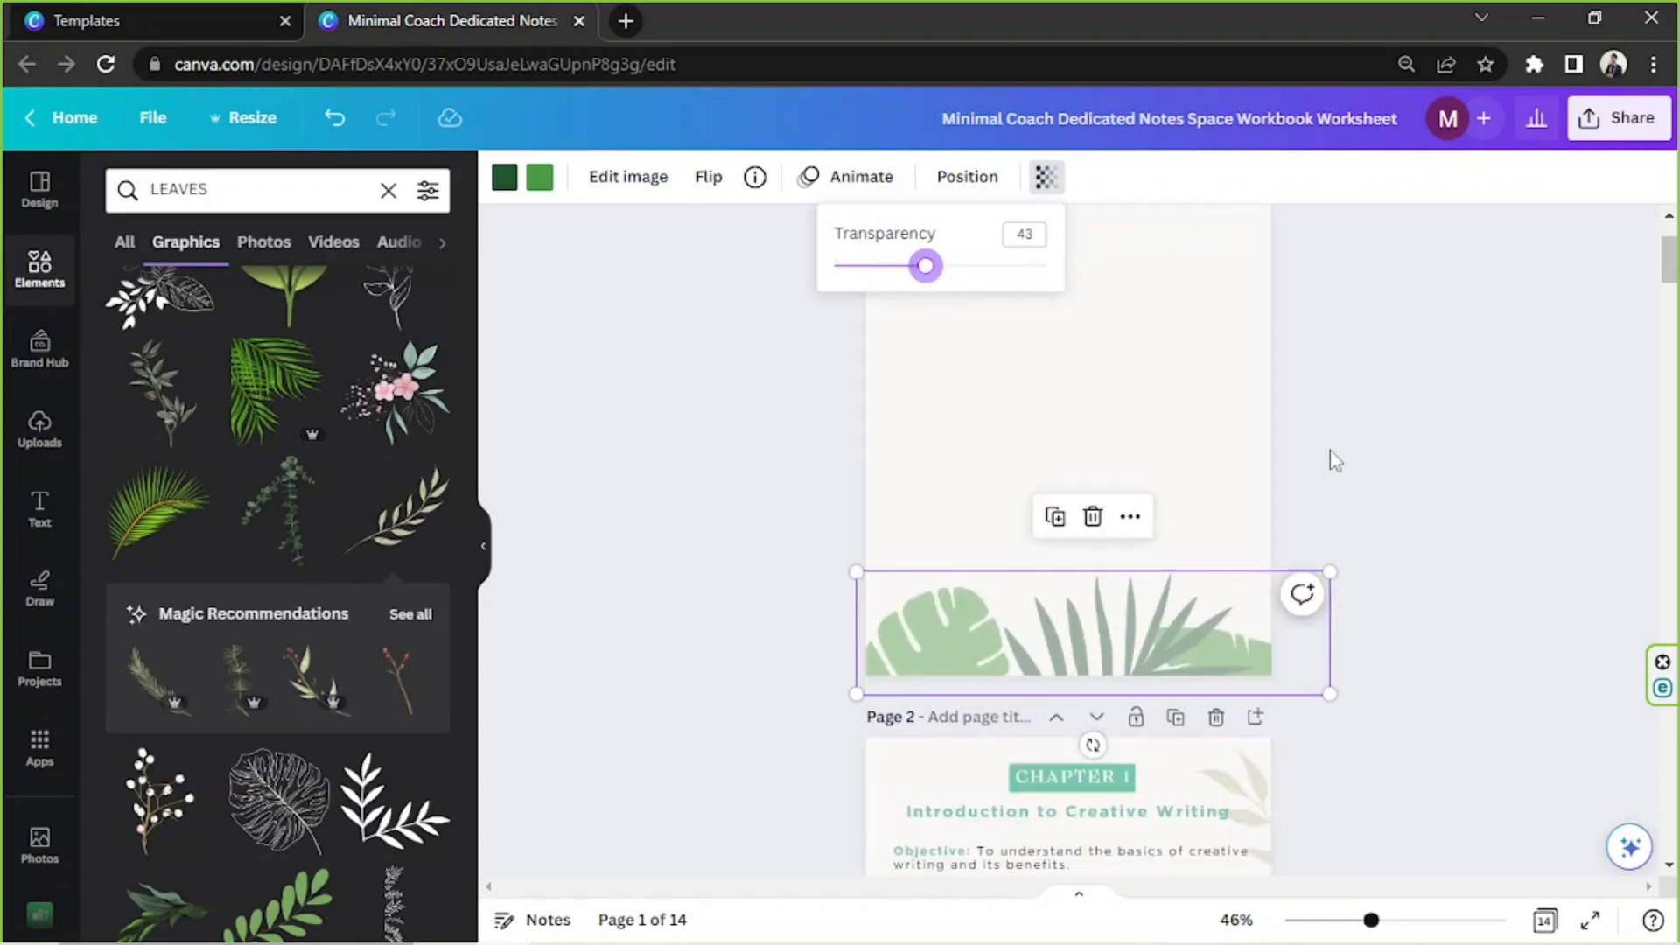
pyautogui.scroll(-1, 1330, 455)
pyautogui.scroll(-2, 1243, 482)
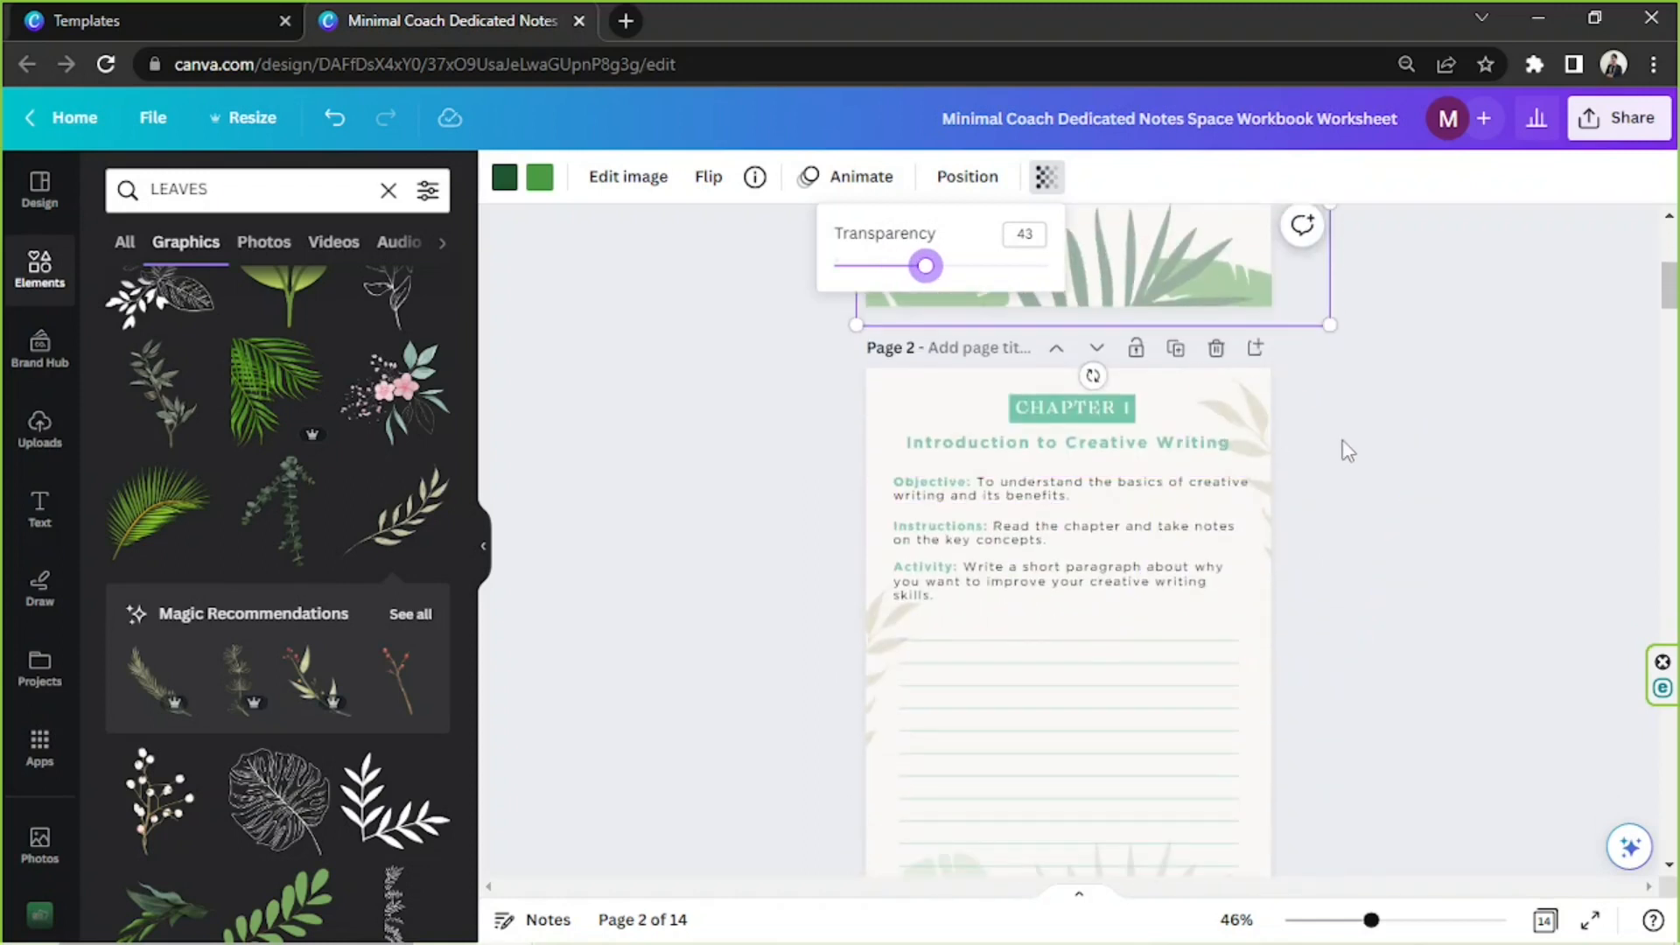
pyautogui.scroll(4, 1313, 482)
pyautogui.scroll(1, 1129, 542)
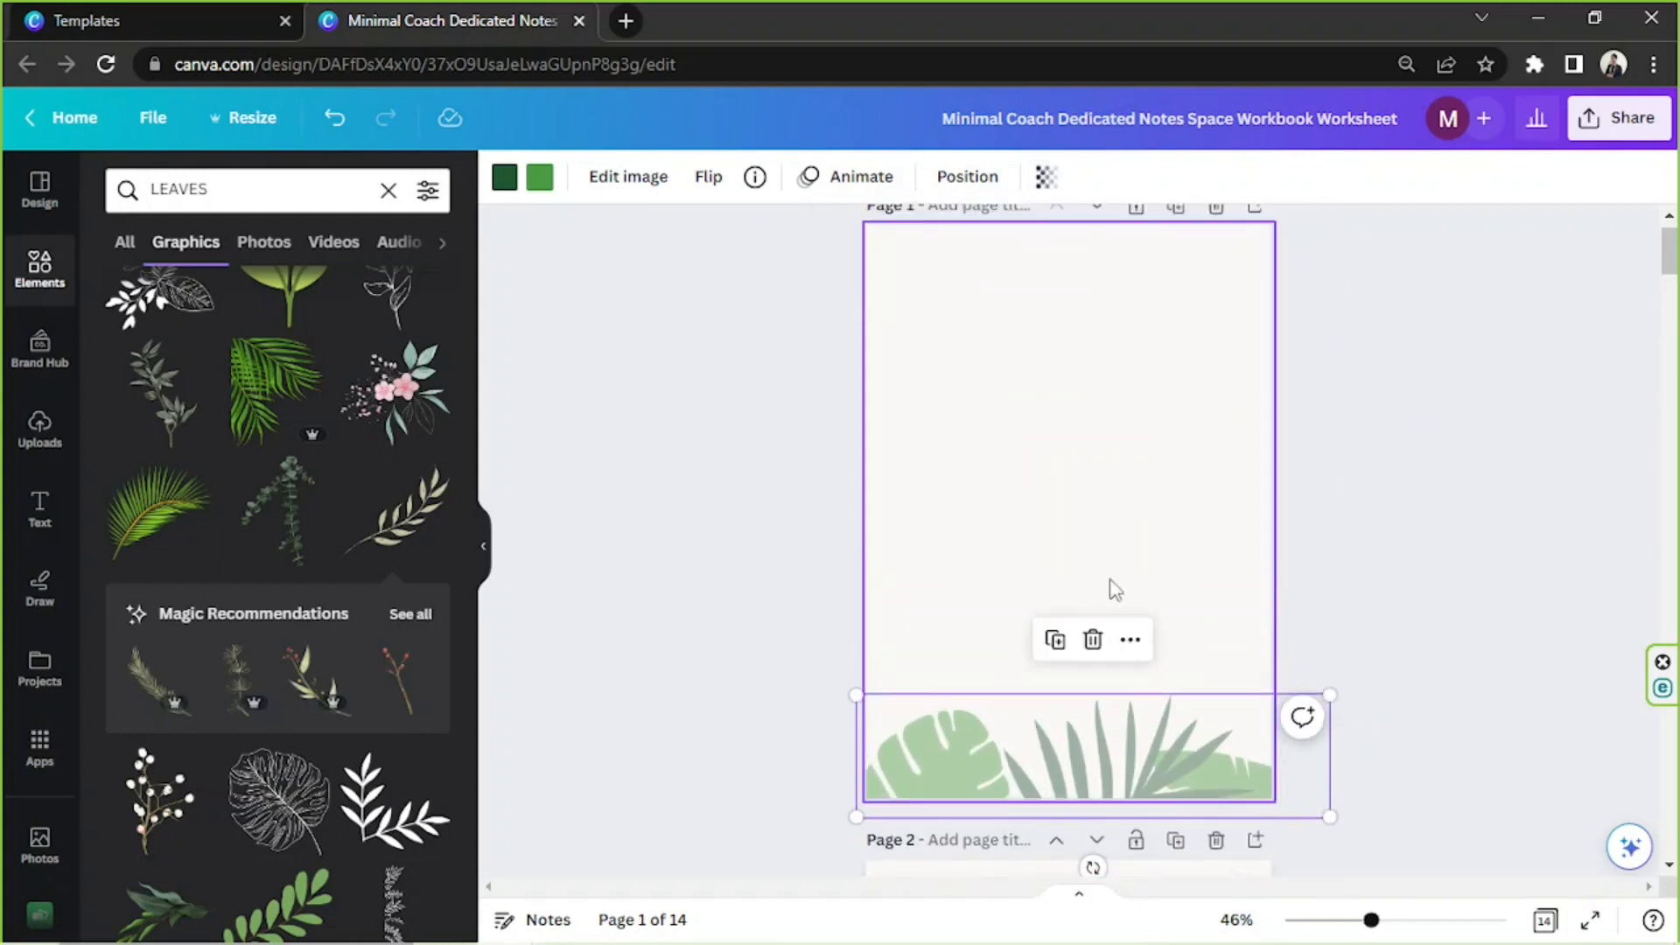
# Duplicate page 1's leaf border, place the copy higher on the page, and flip it horizontally and vertically
pyautogui.click(1056, 639)
pyautogui.moveTo(1094, 727); pyautogui.dragTo(1068, 488)
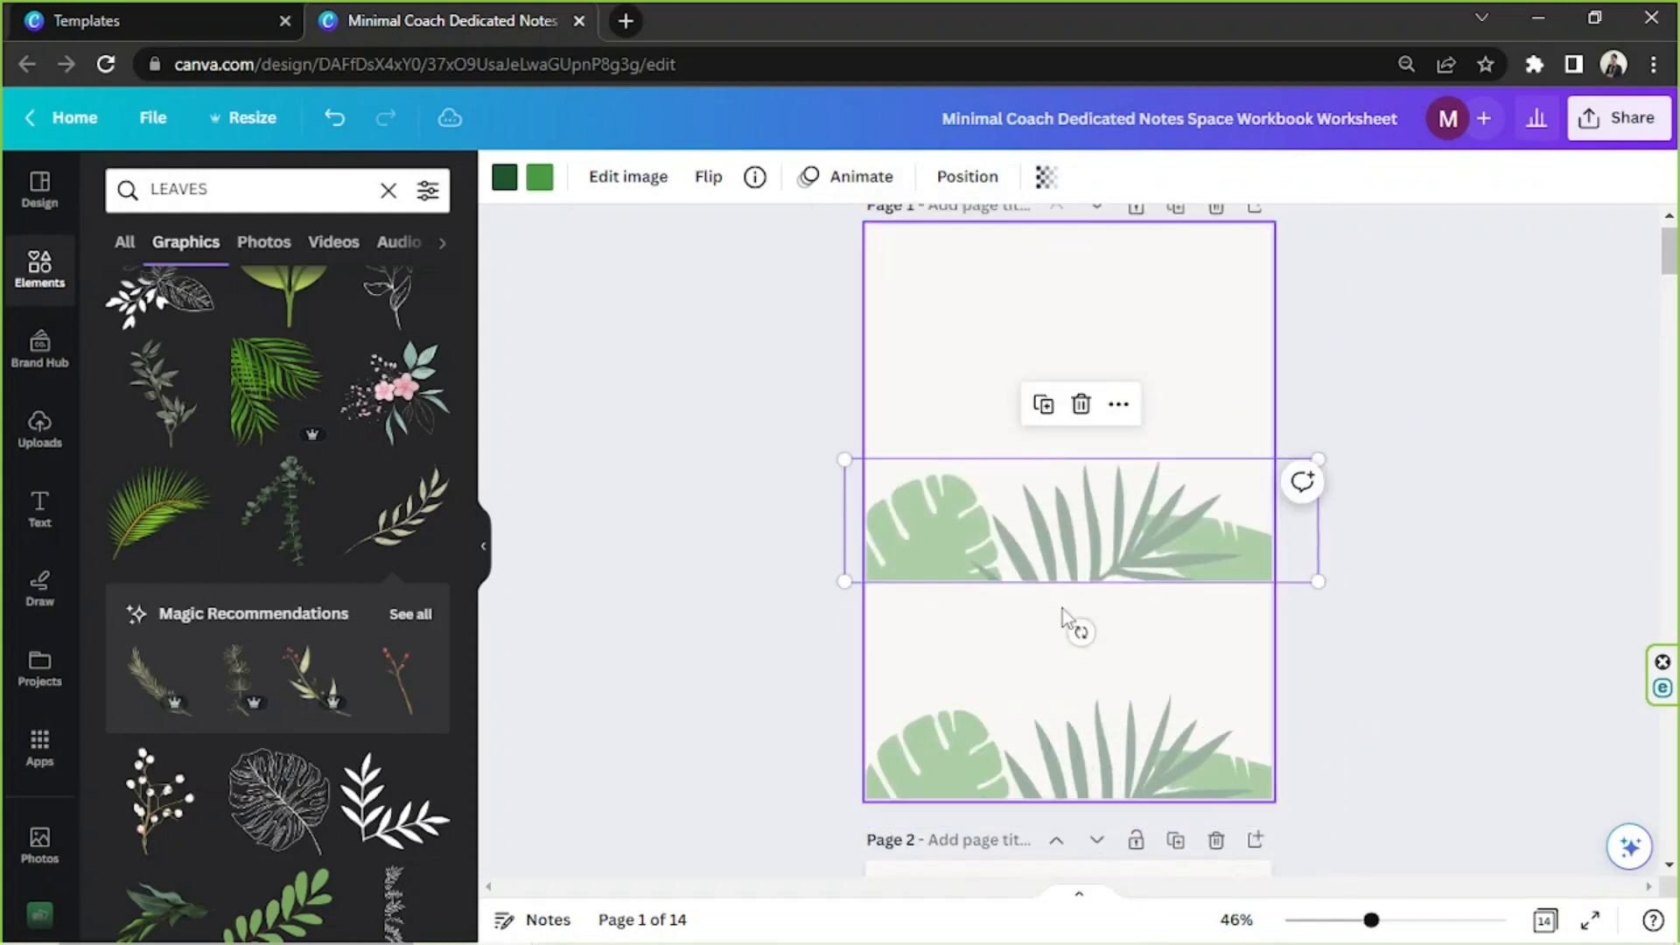
pyautogui.click(709, 176)
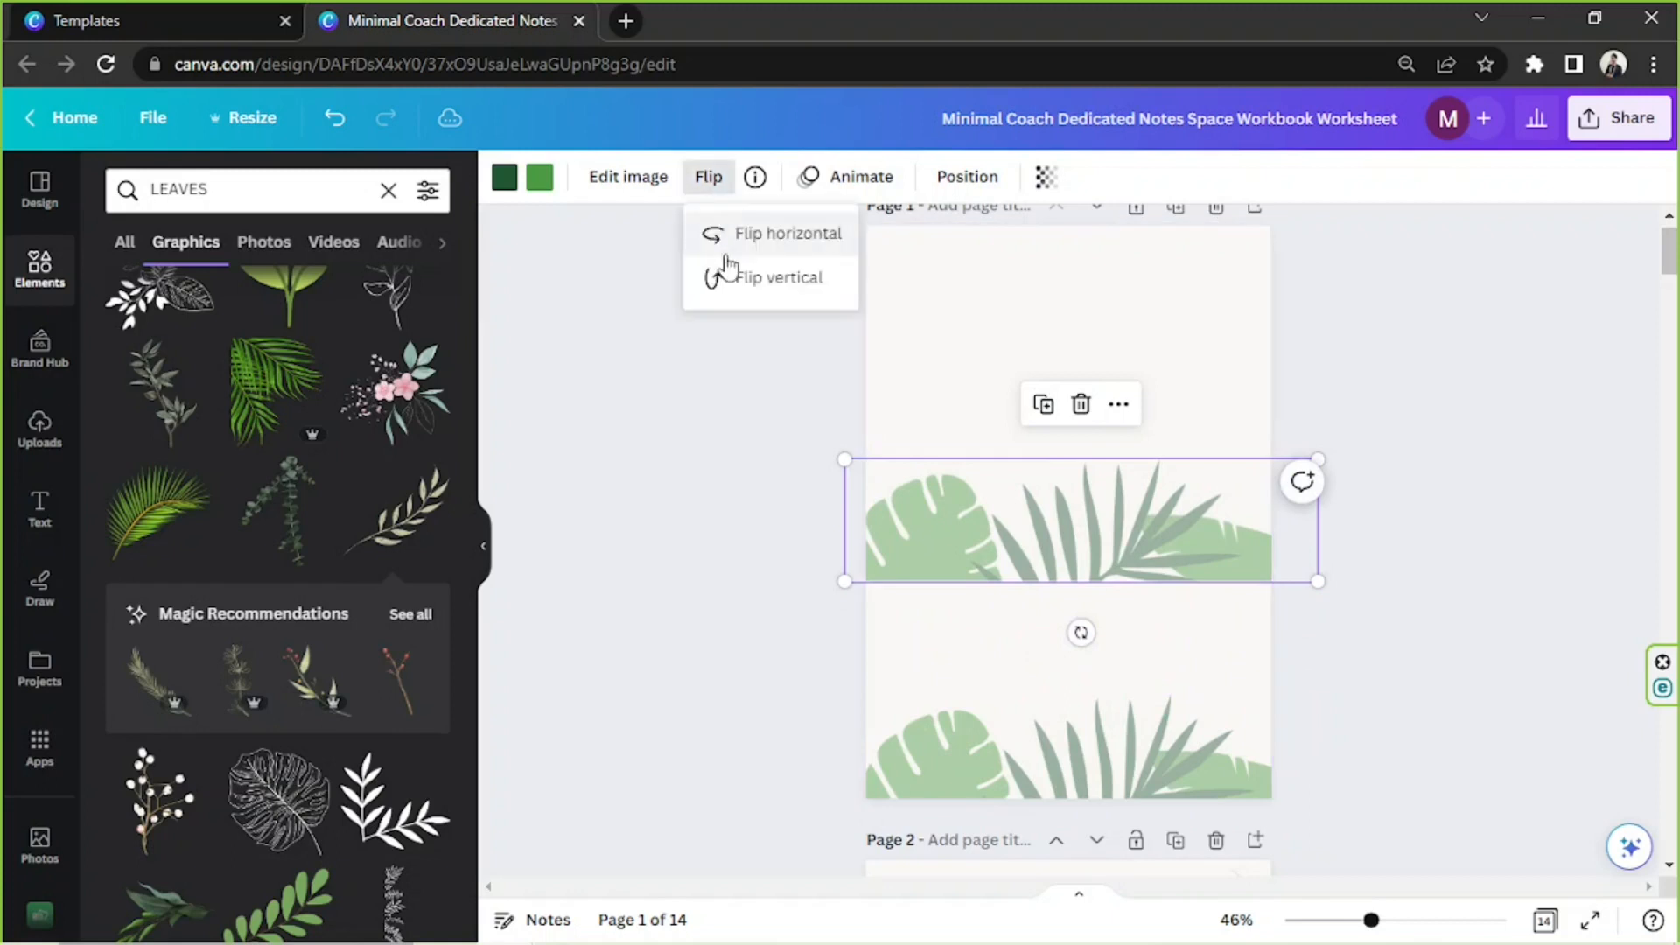
pyautogui.click(724, 233)
pyautogui.click(726, 287)
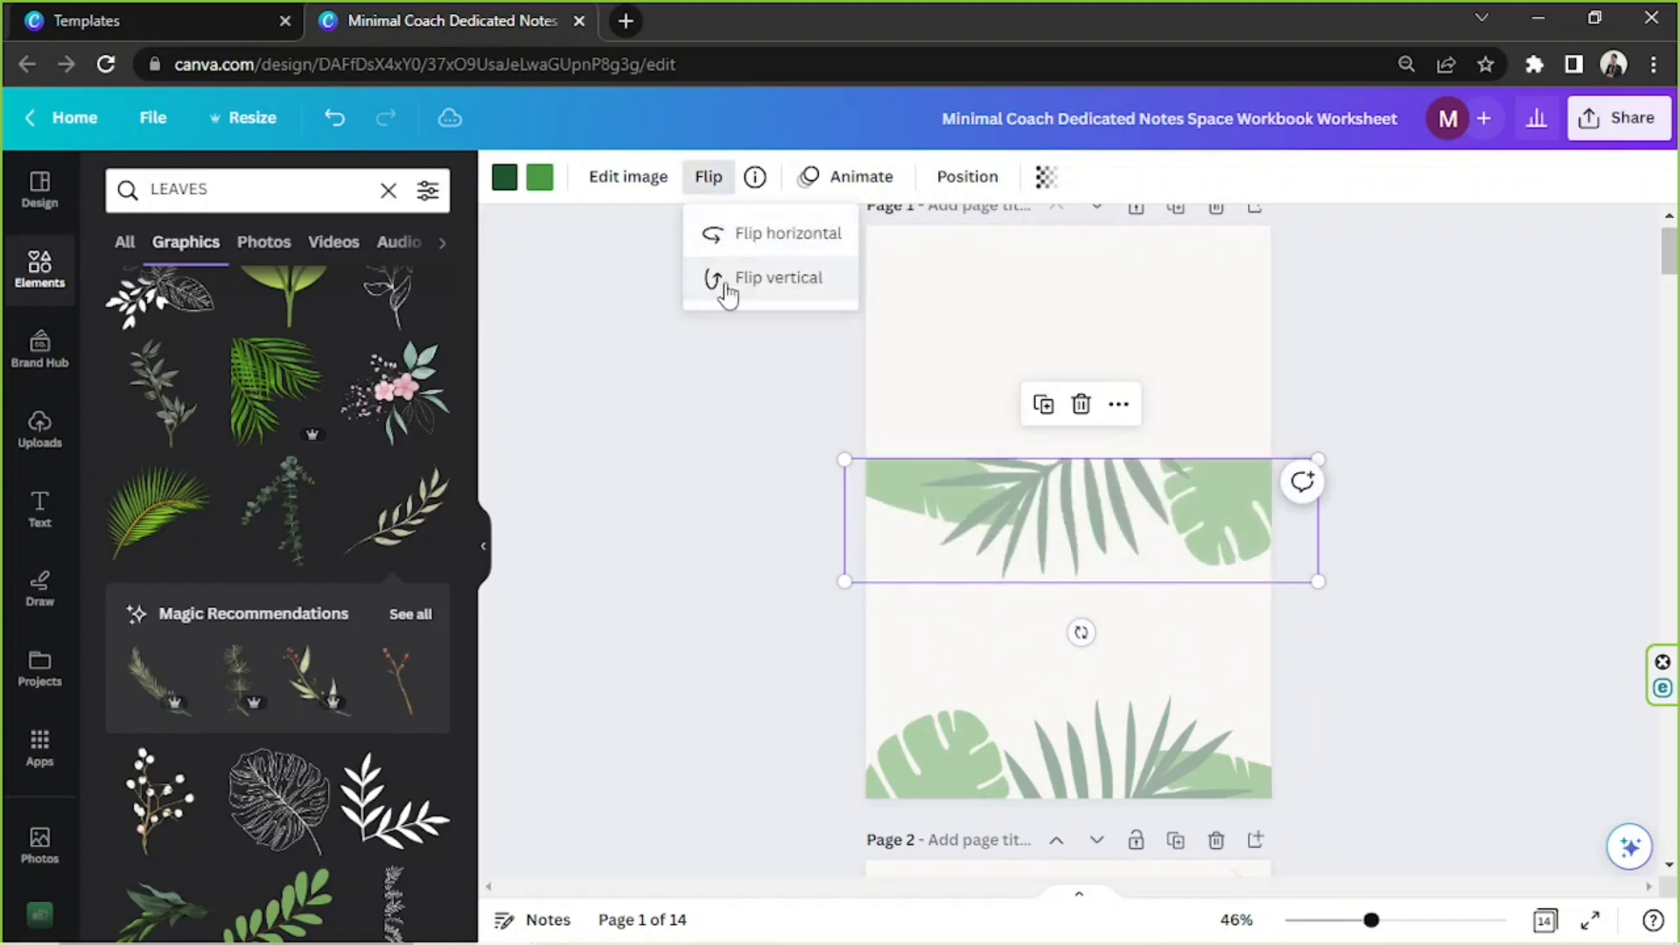
# Move the flipped leaf border up to page 1's upper edge and align it there
pyautogui.moveTo(1155, 507); pyautogui.dragTo(1150, 266)
pyautogui.click(1383, 435)
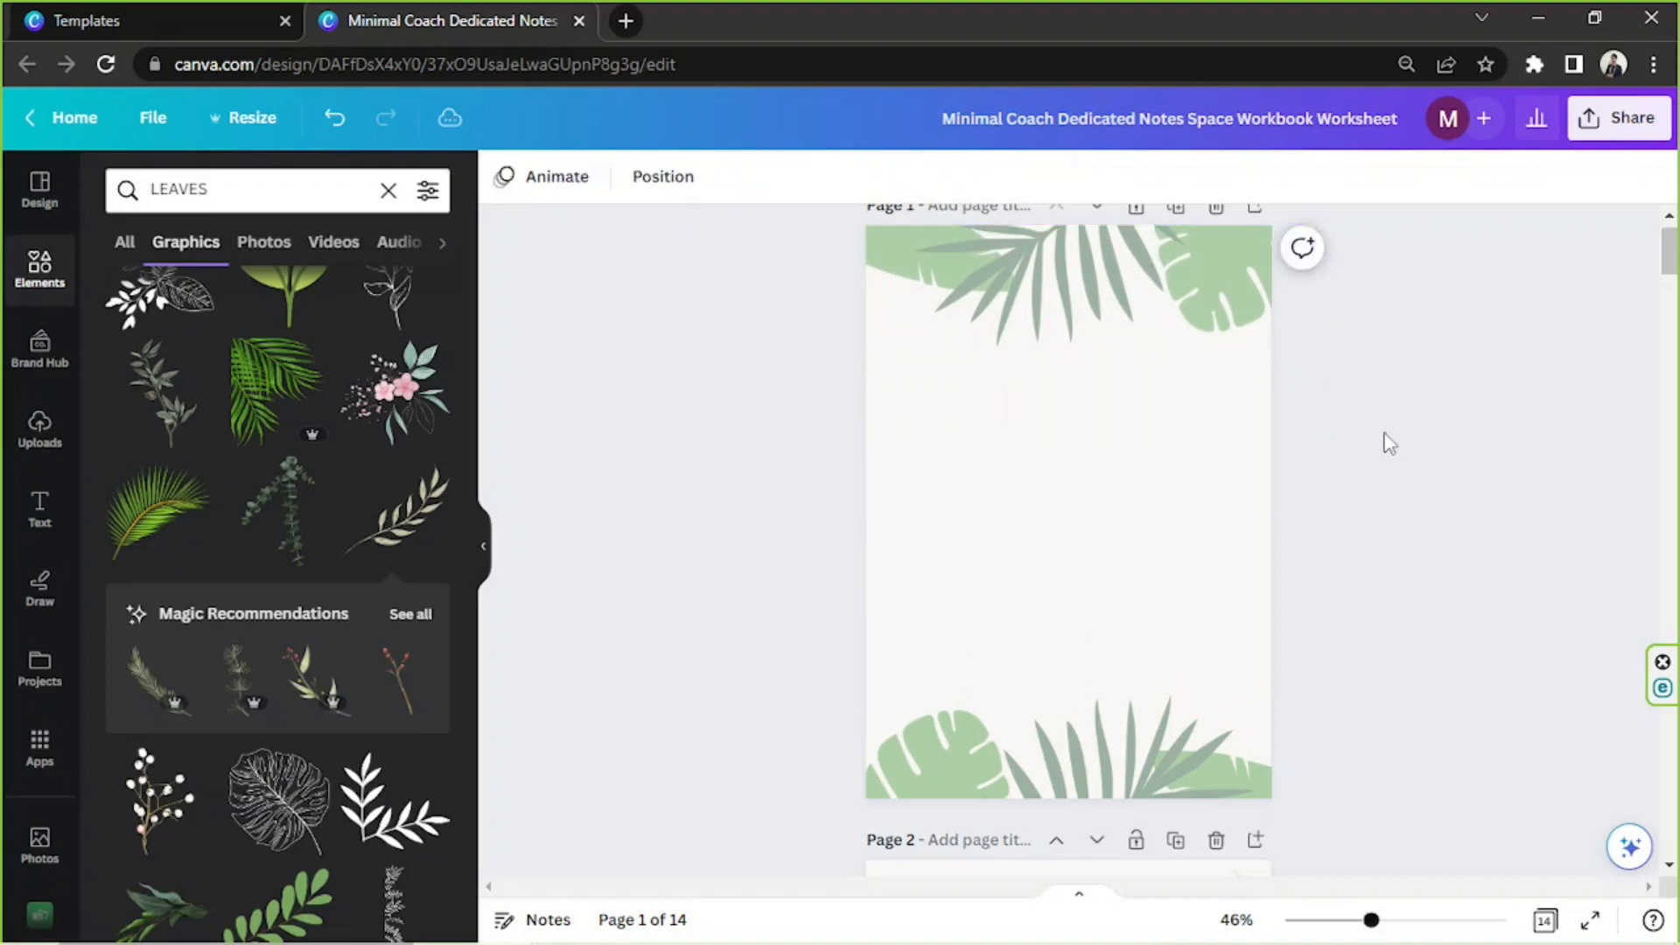
pyautogui.scroll(1, 1383, 436)
pyautogui.moveTo(1192, 339); pyautogui.dragTo(1197, 338)
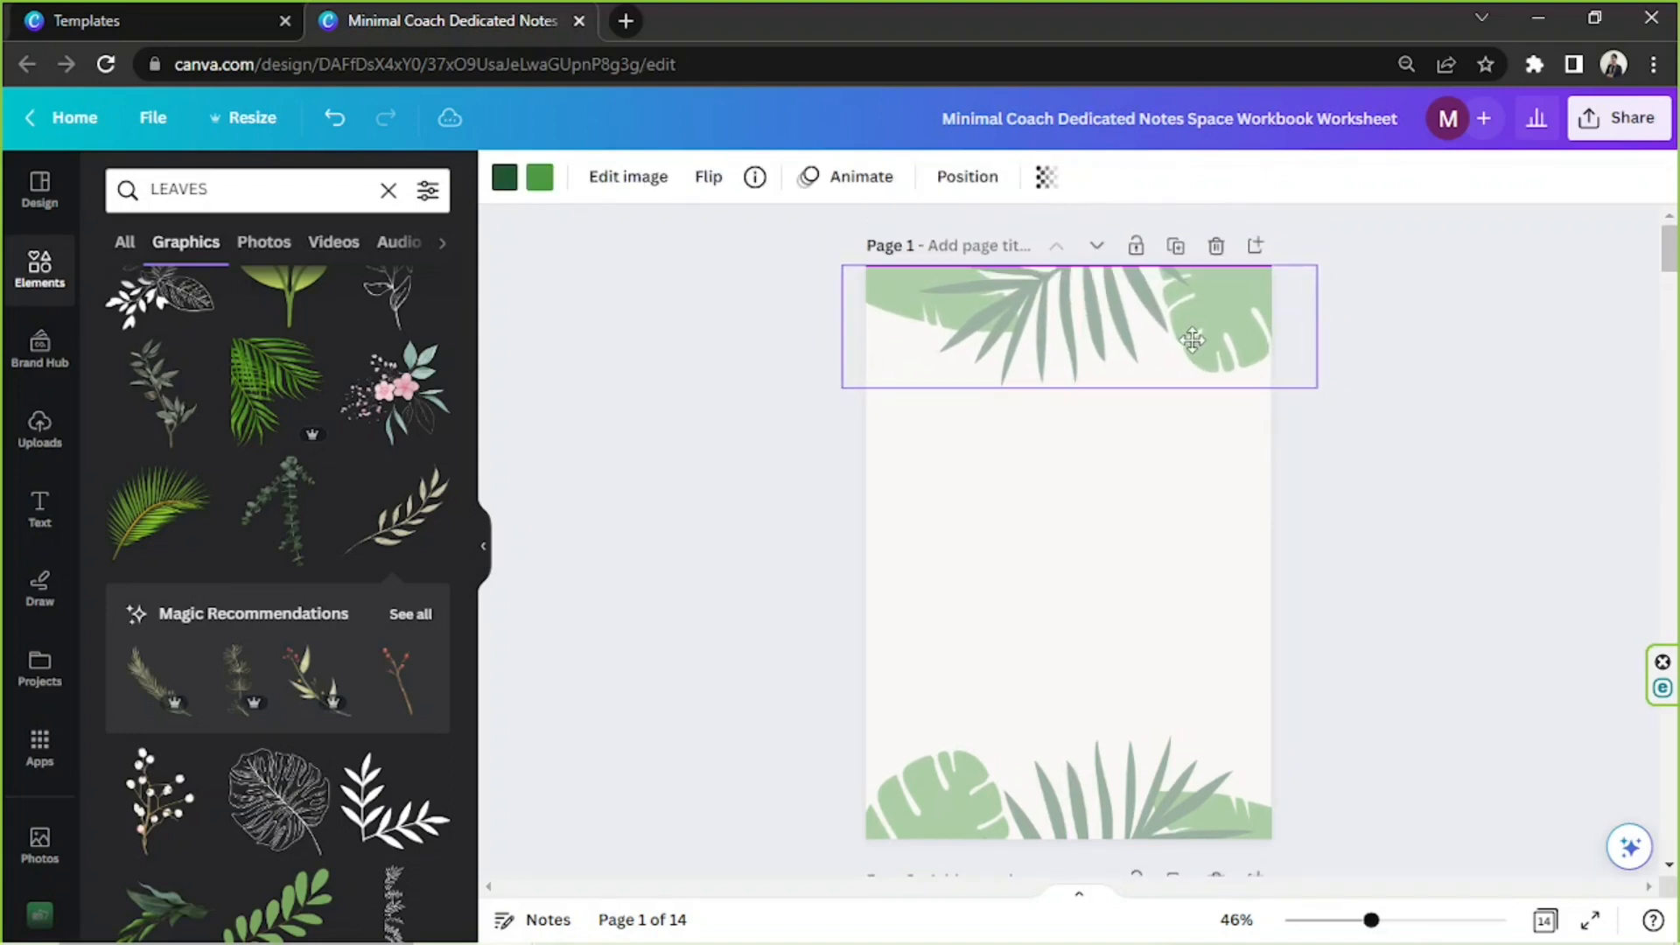
pyautogui.click(1437, 446)
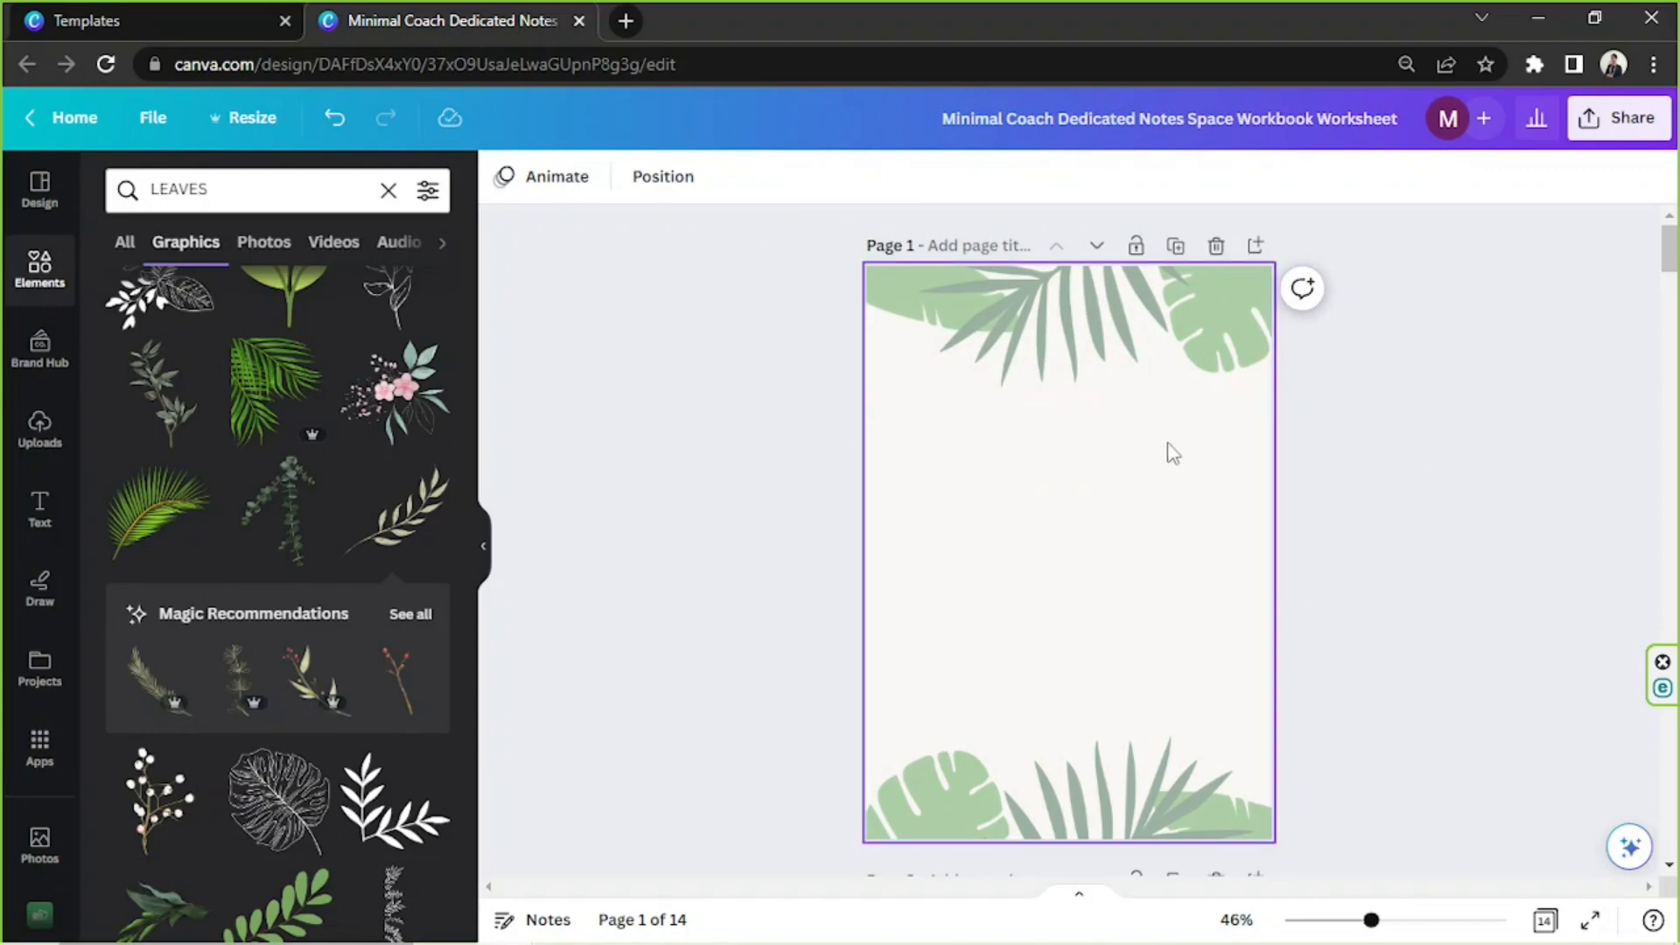
# Add the title word "Creative" at font size 32.7 to page 1 and place it below the upper leaves
pyautogui.press('t')
pyautogui.moveTo(982, 562); pyautogui.dragTo(974, 593)
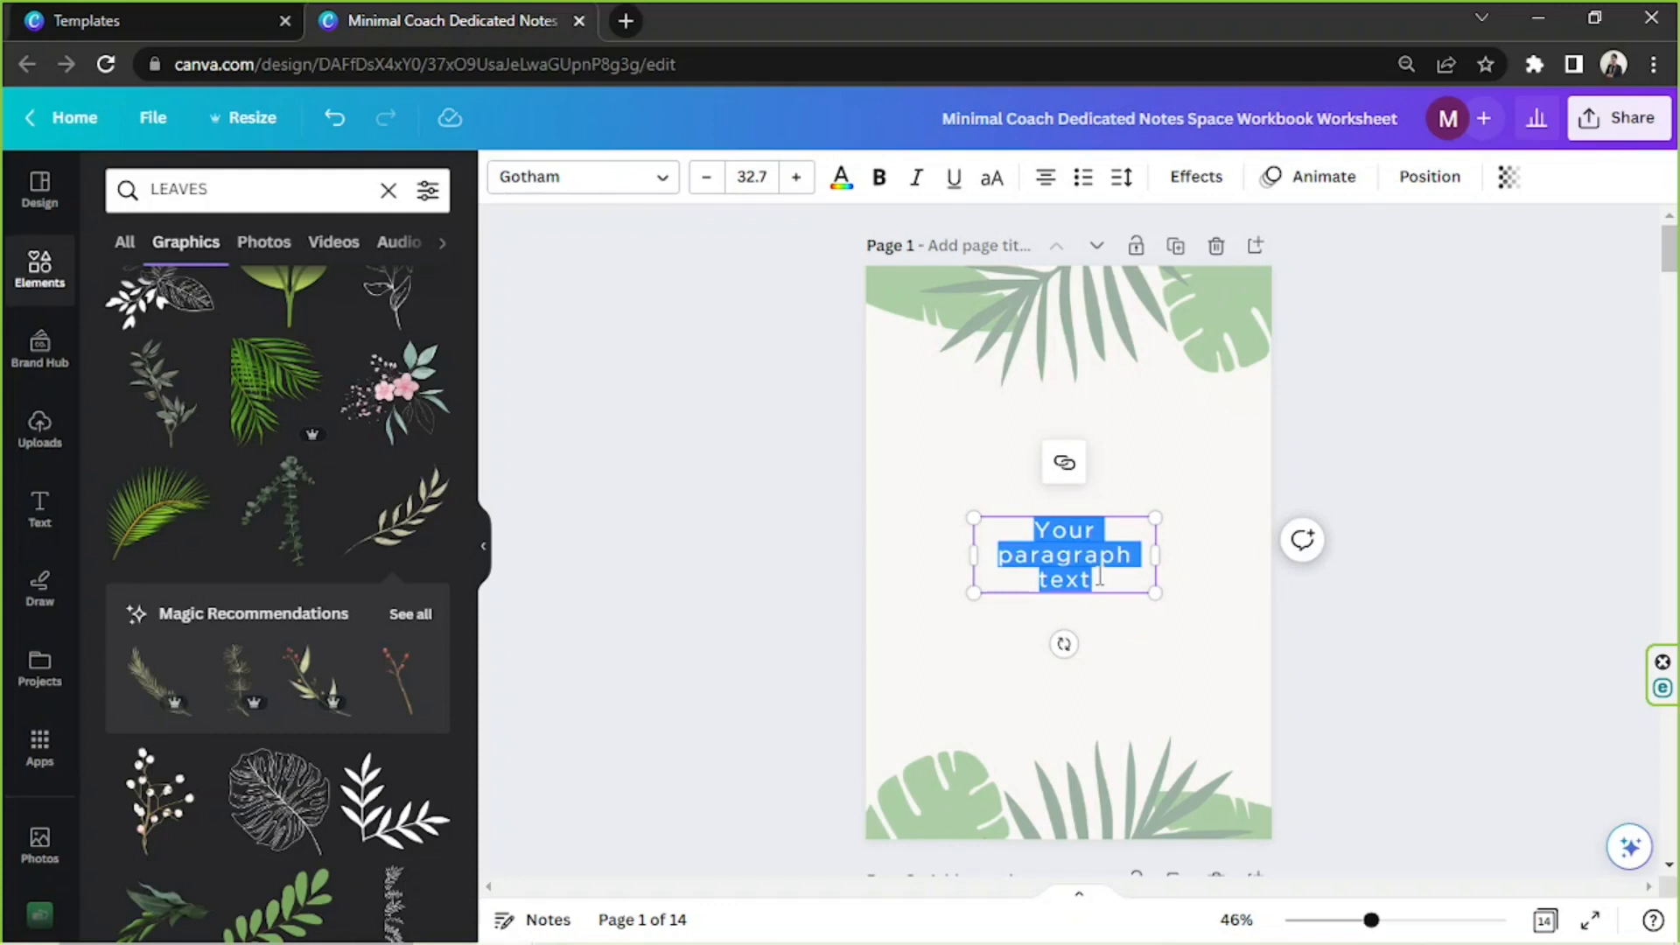
pyautogui.write('cREATING')
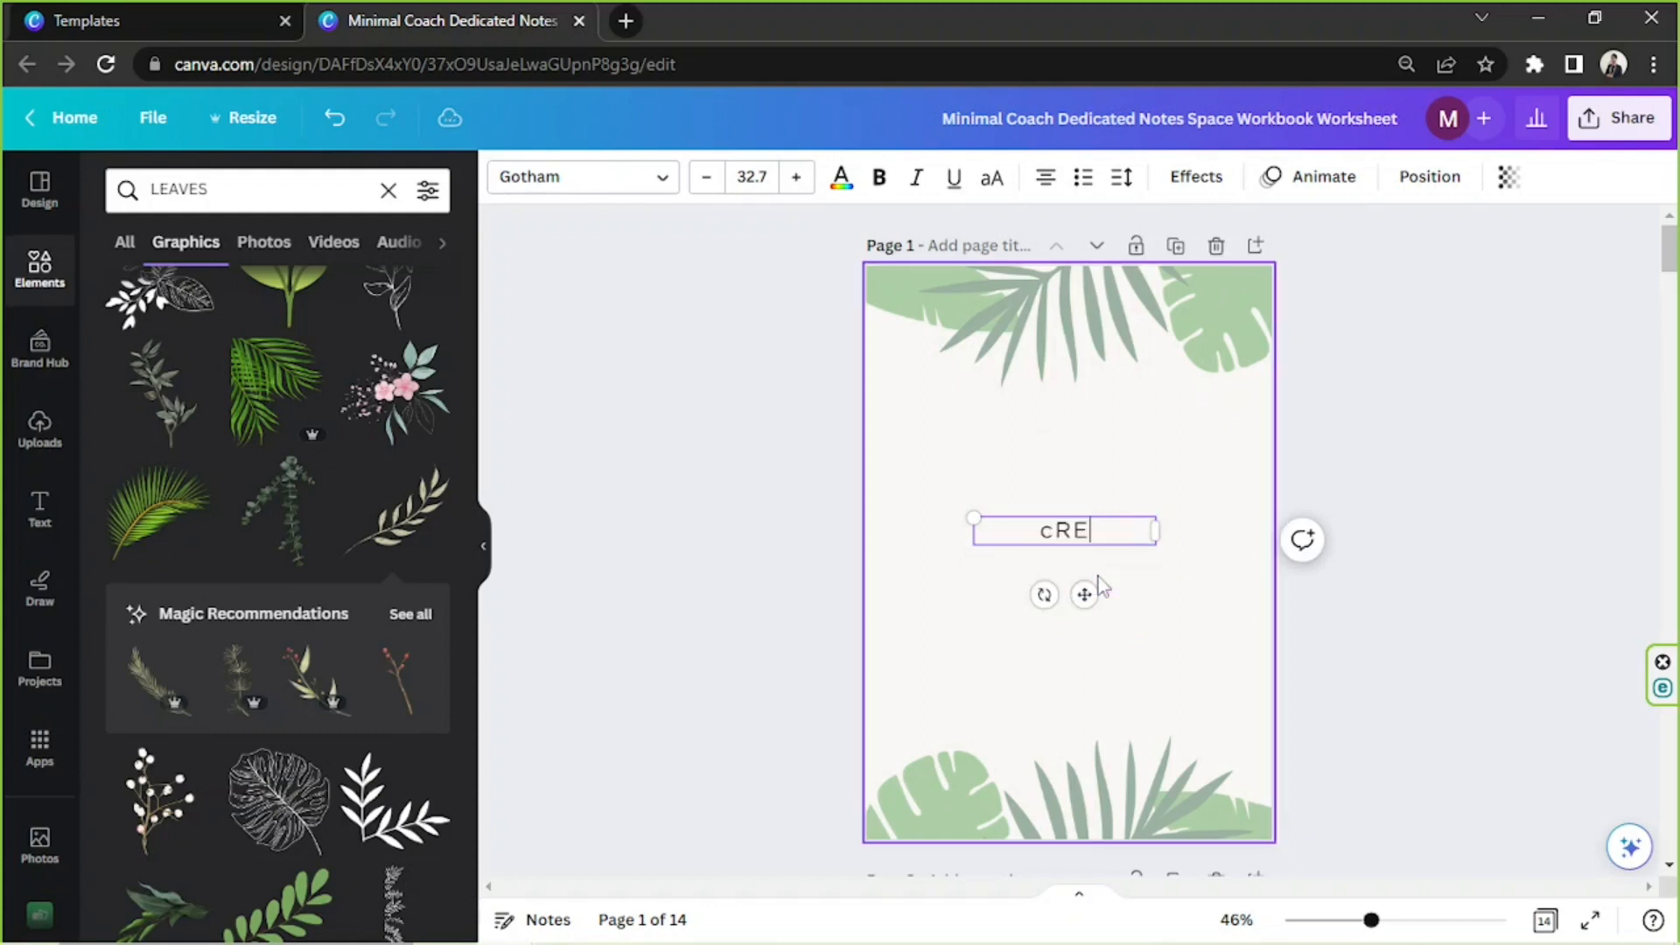
pyautogui.hotkey('ctrl', 'a')
pyautogui.write('Creating')
pyautogui.press('BackSpace')
pyautogui.press('BackSpace')
pyautogui.write('b')
pyautogui.press('BackSpace')
pyautogui.write('ve')
pyautogui.moveTo(1094, 551); pyautogui.dragTo(1055, 465)
pyautogui.click(1106, 516)
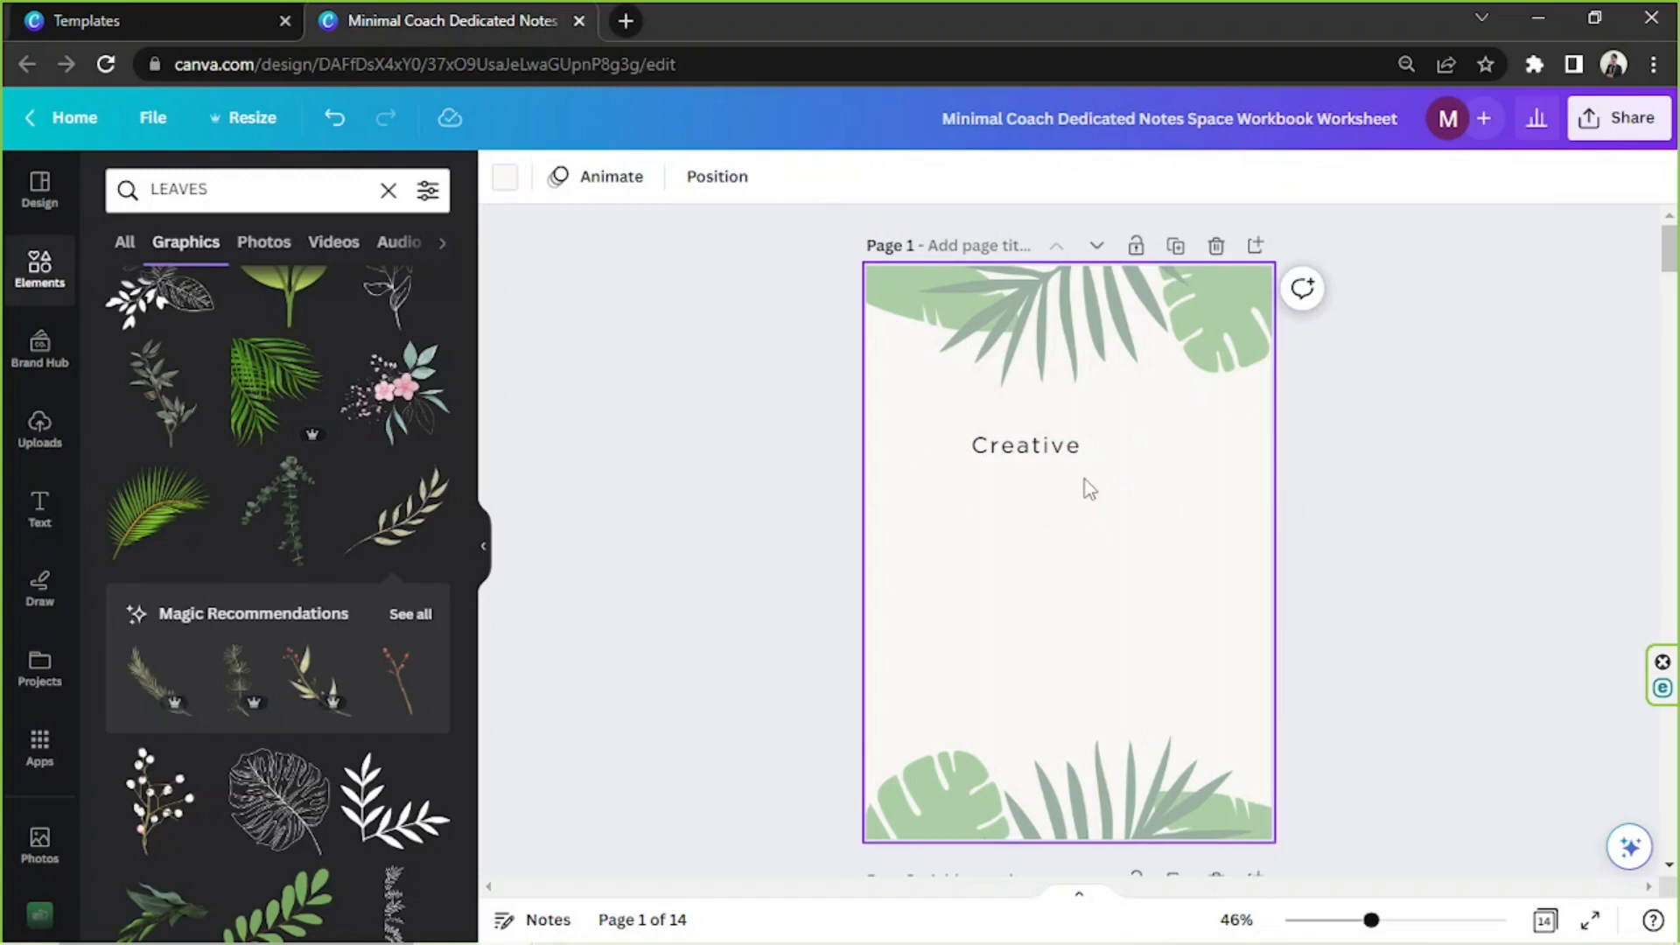
# Add the title word "Writing" at font size 44.6 and place it just below "Creative", offset to its right
pyautogui.write('t')
pyautogui.write('W')
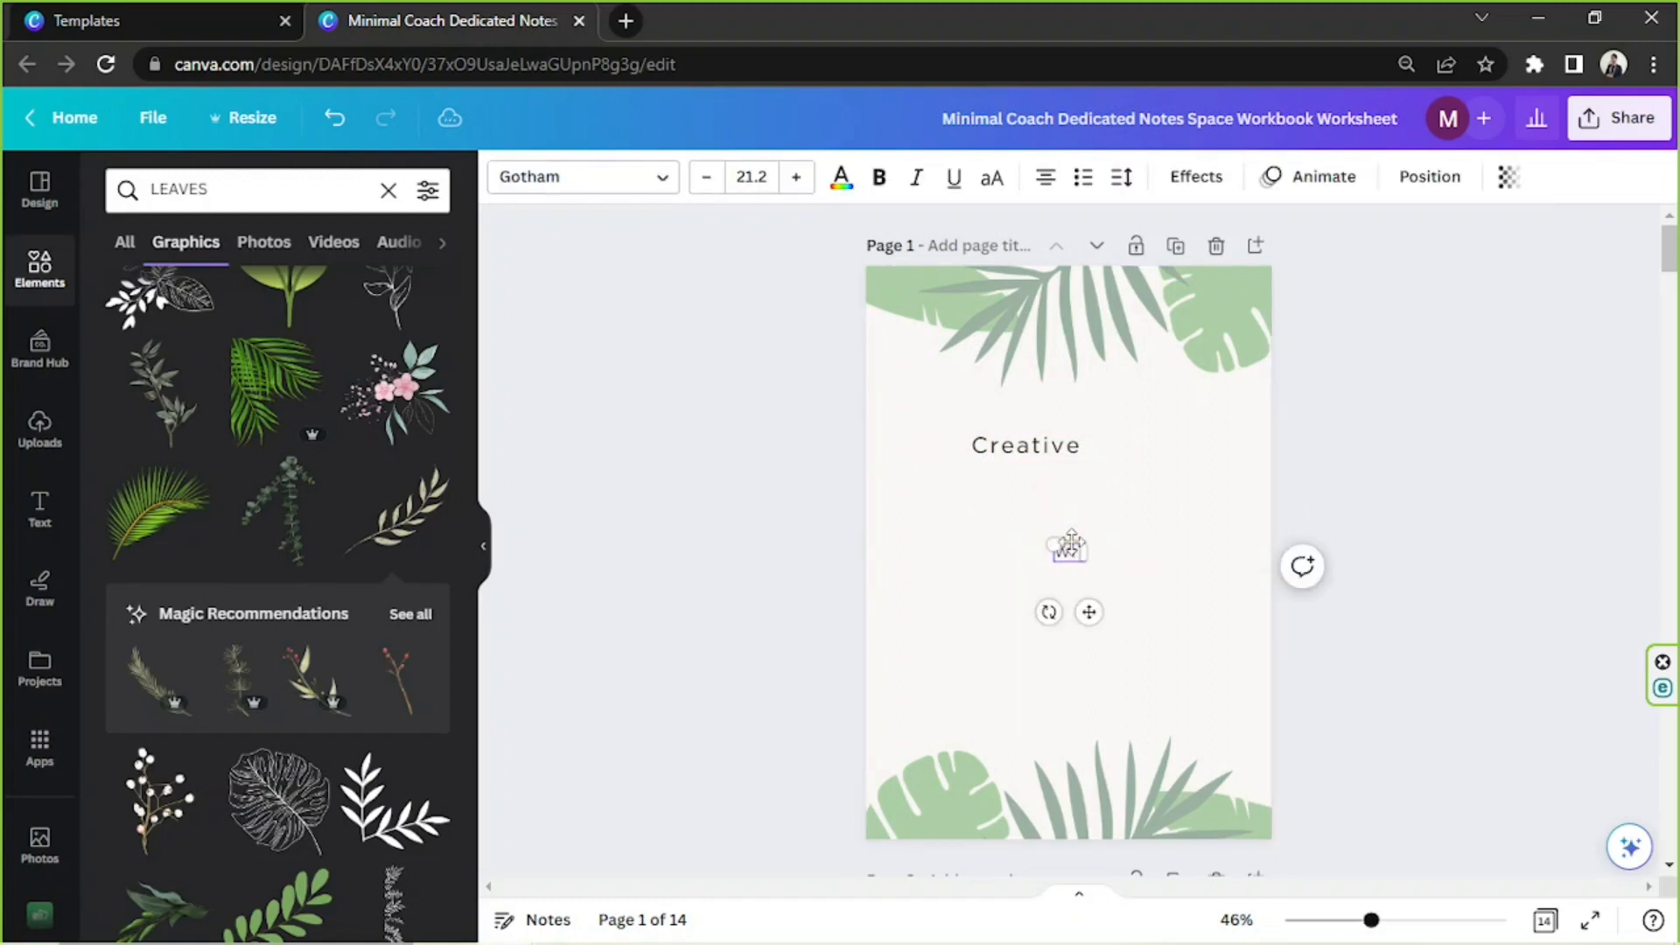
pyautogui.moveTo(1030, 538); pyautogui.dragTo(968, 517)
pyautogui.moveTo(1048, 578); pyautogui.dragTo(1120, 491)
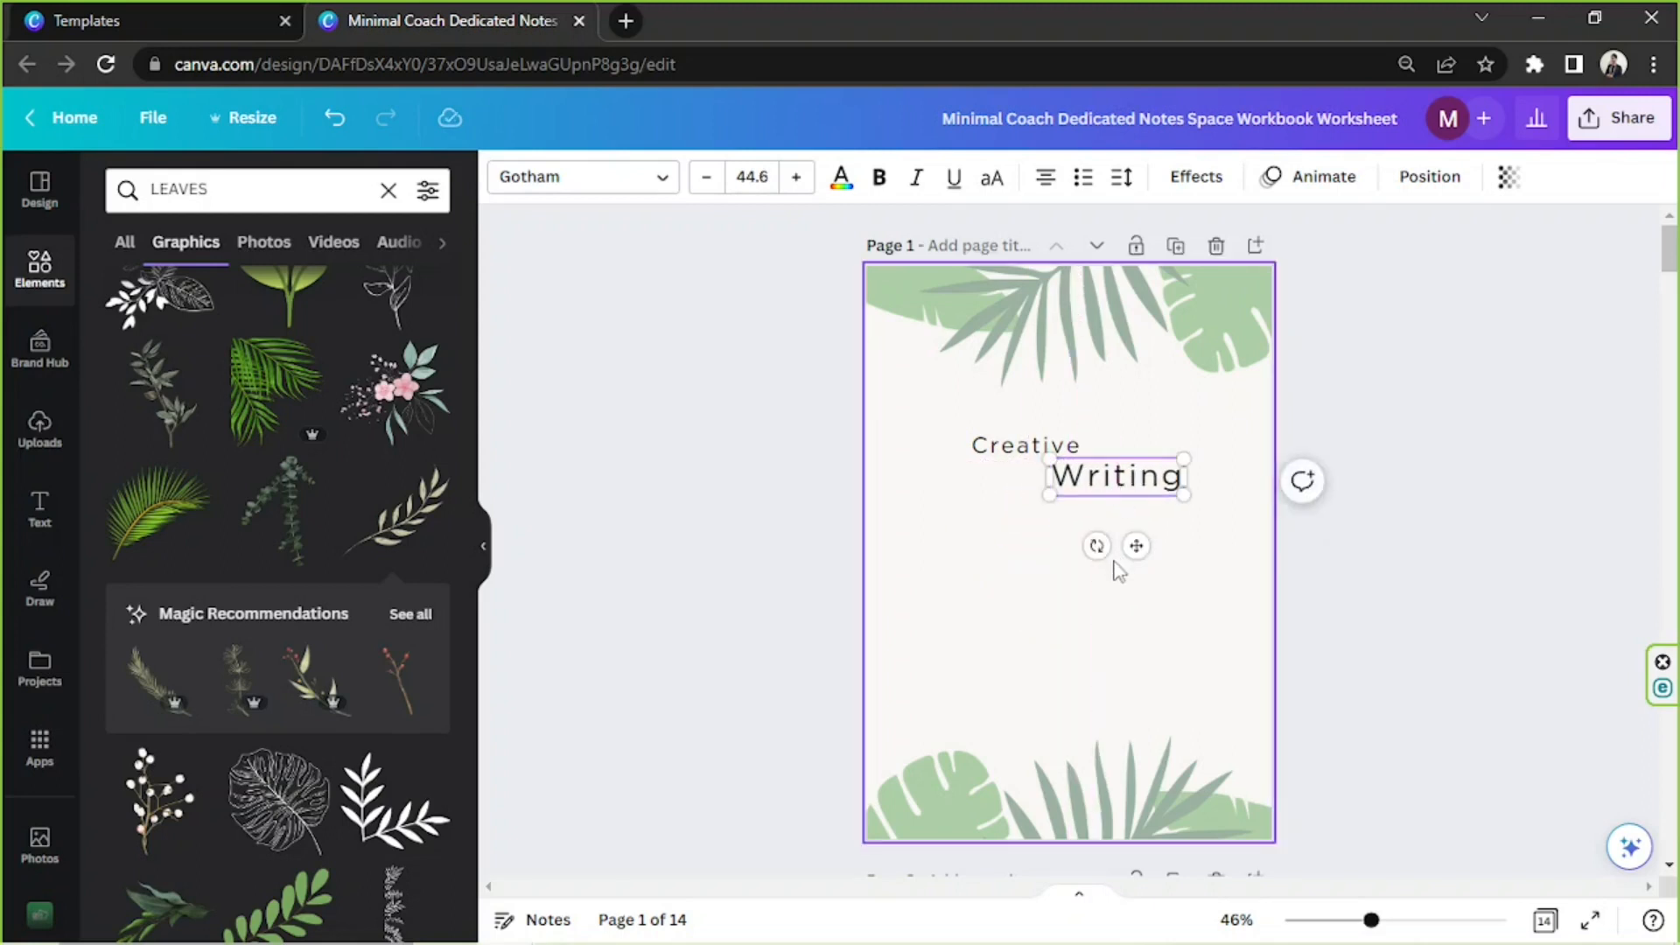
# Add the text "Workbook" at font size 21.2 to page 1 and place it centered just below "Writing"
pyautogui.click(1120, 591)
pyautogui.press('t')
pyautogui.click(1094, 527)
pyautogui.doubleClick(1090, 552)
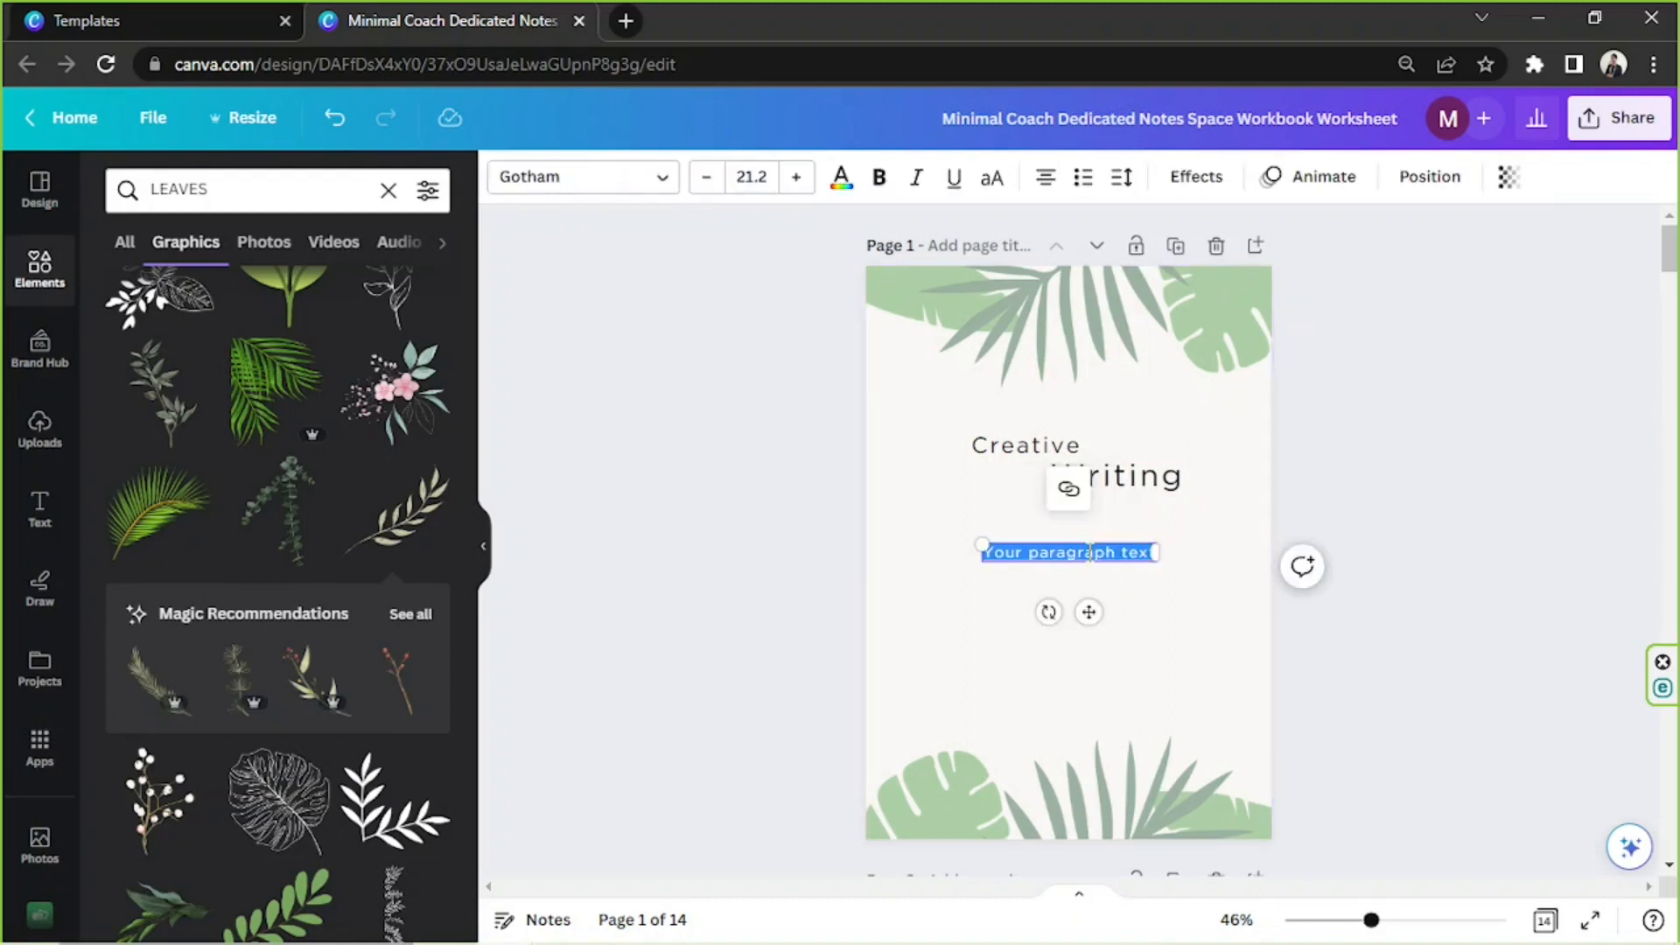
pyautogui.write('Wo')
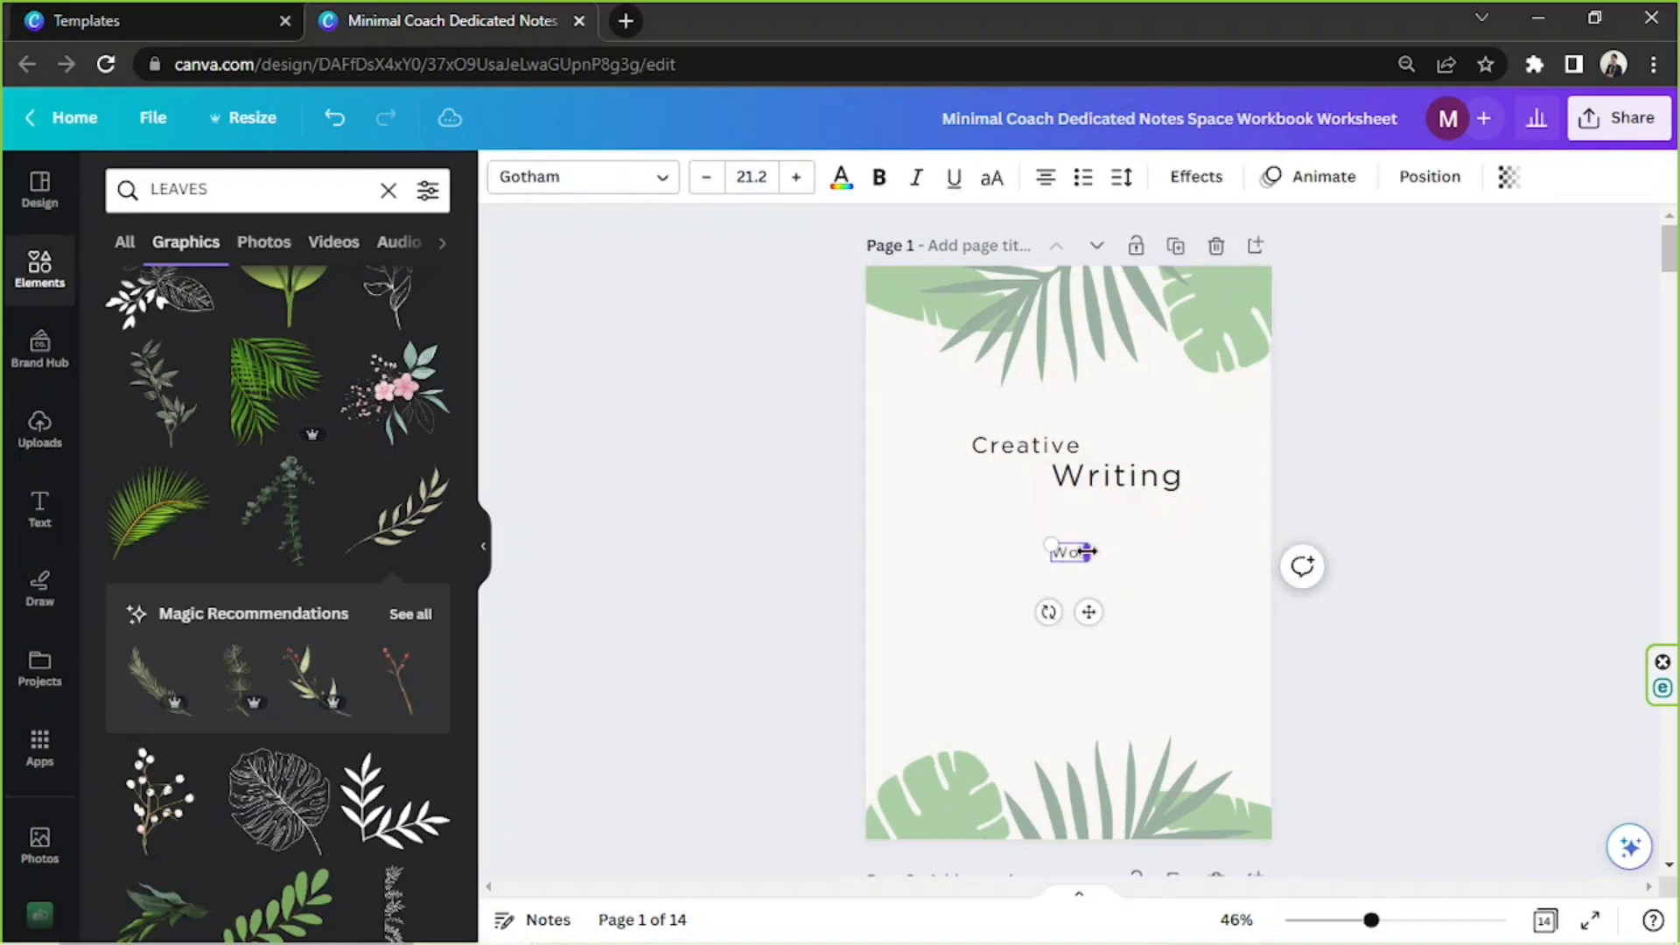
pyautogui.write('rkbook')
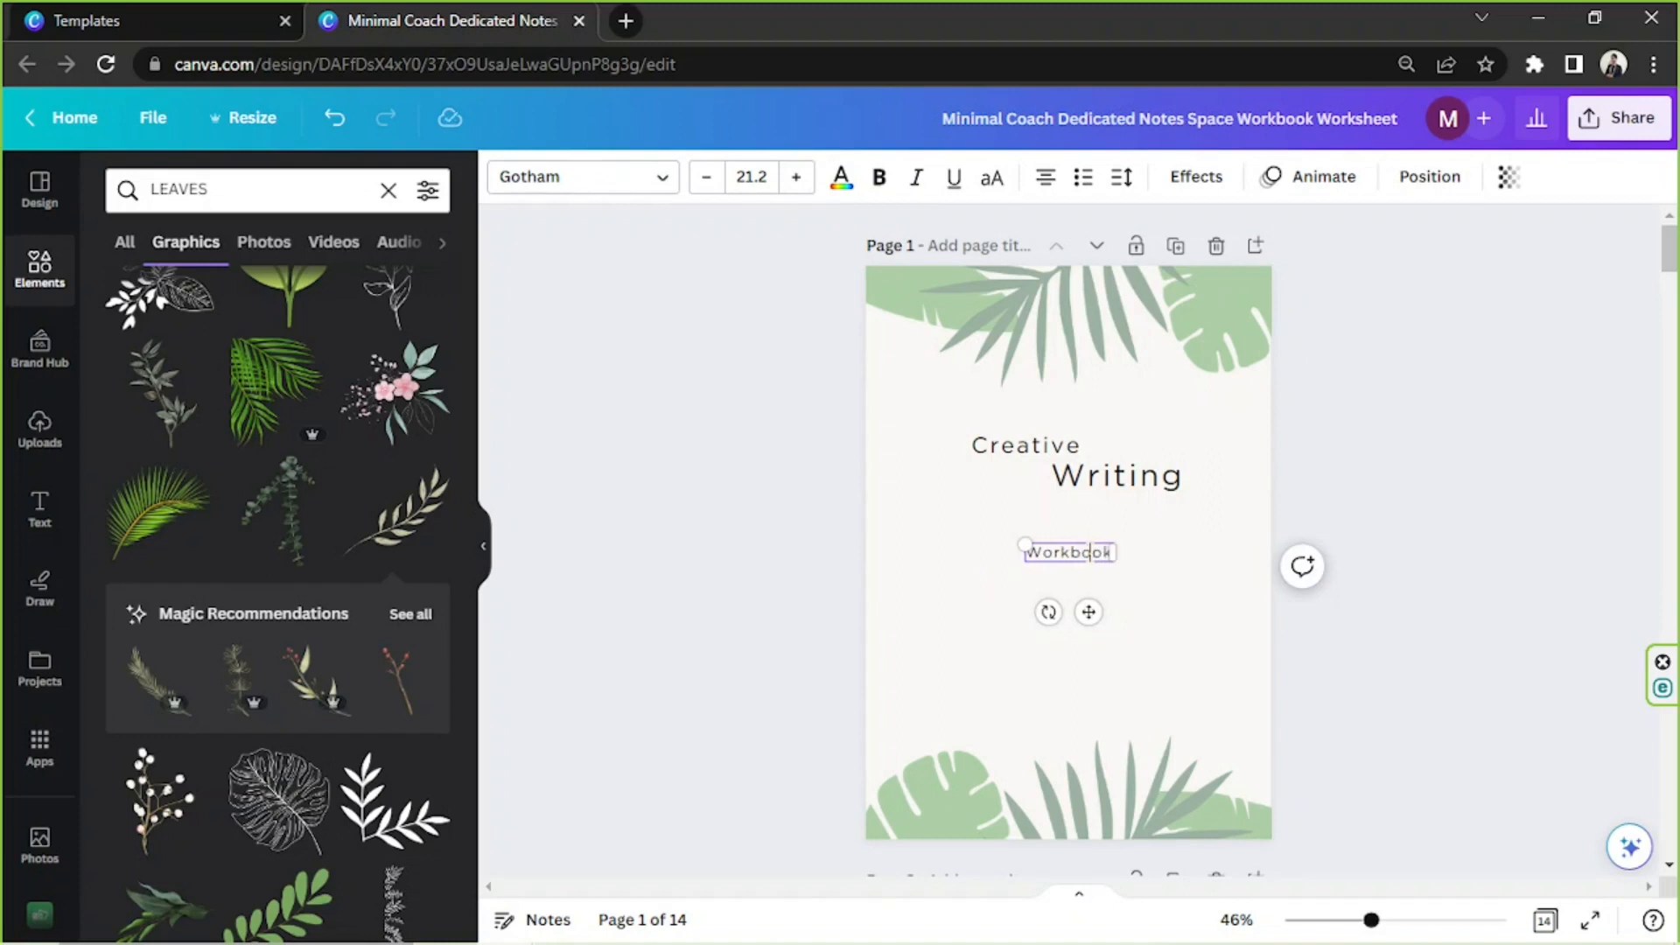
pyautogui.moveTo(1078, 610); pyautogui.dragTo(1073, 575)
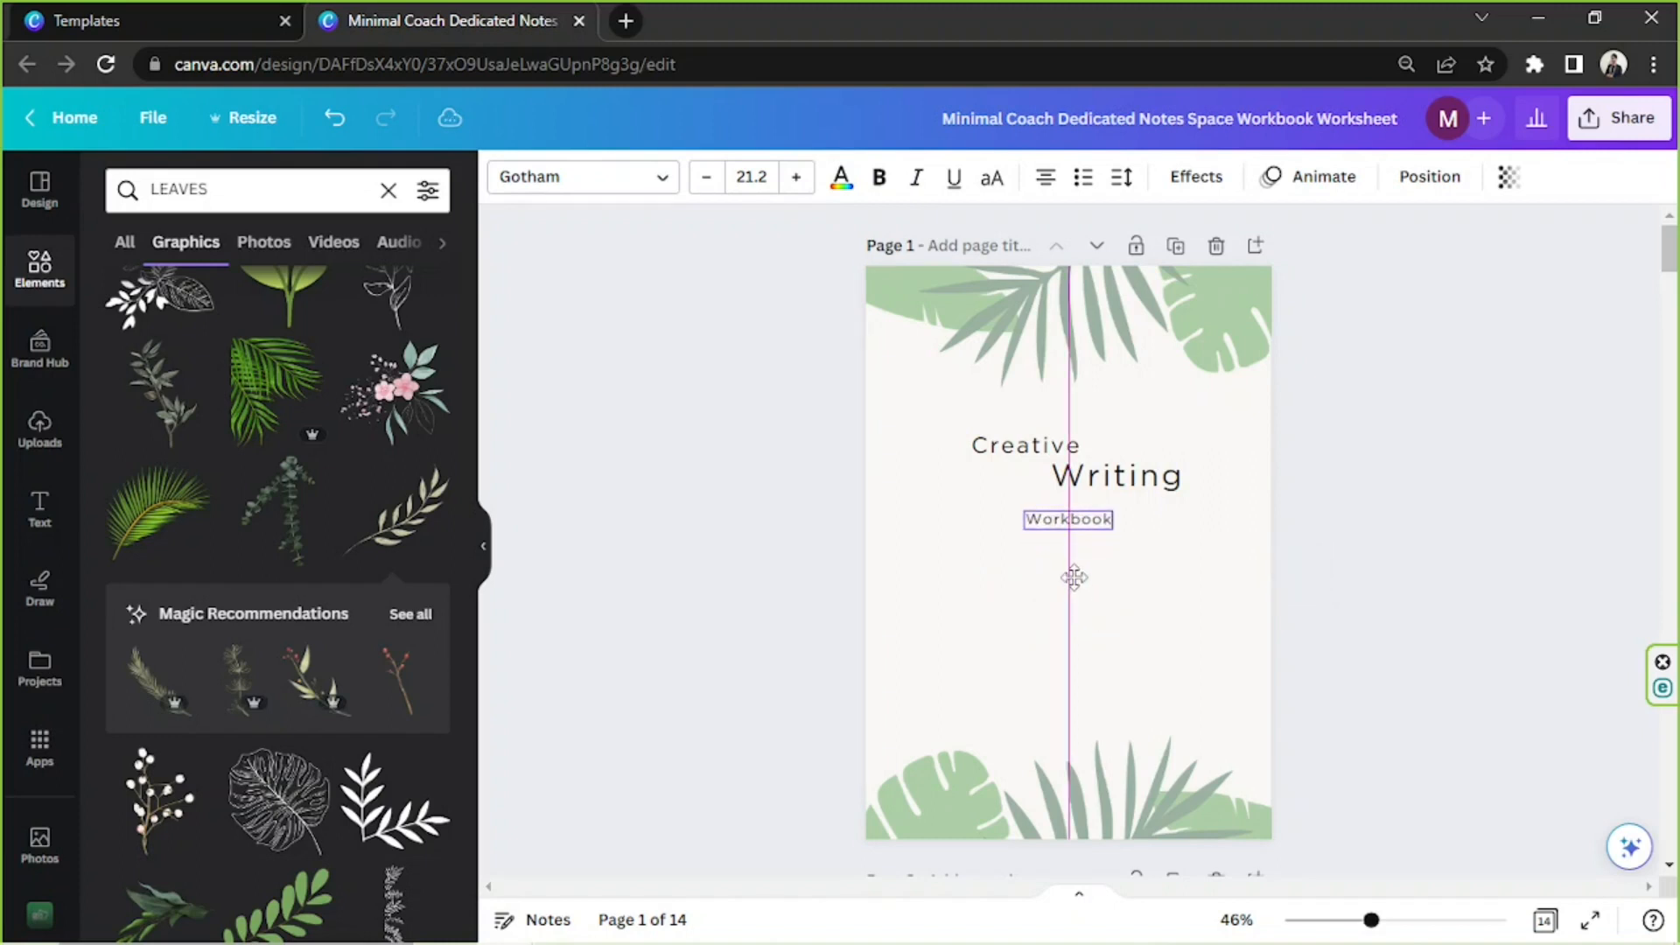
# Add another text box to page 1 and place it in the empty area above the lower leaves
pyautogui.click(1180, 569)
pyautogui.press('t')
pyautogui.moveTo(1089, 608); pyautogui.dragTo(1039, 729)
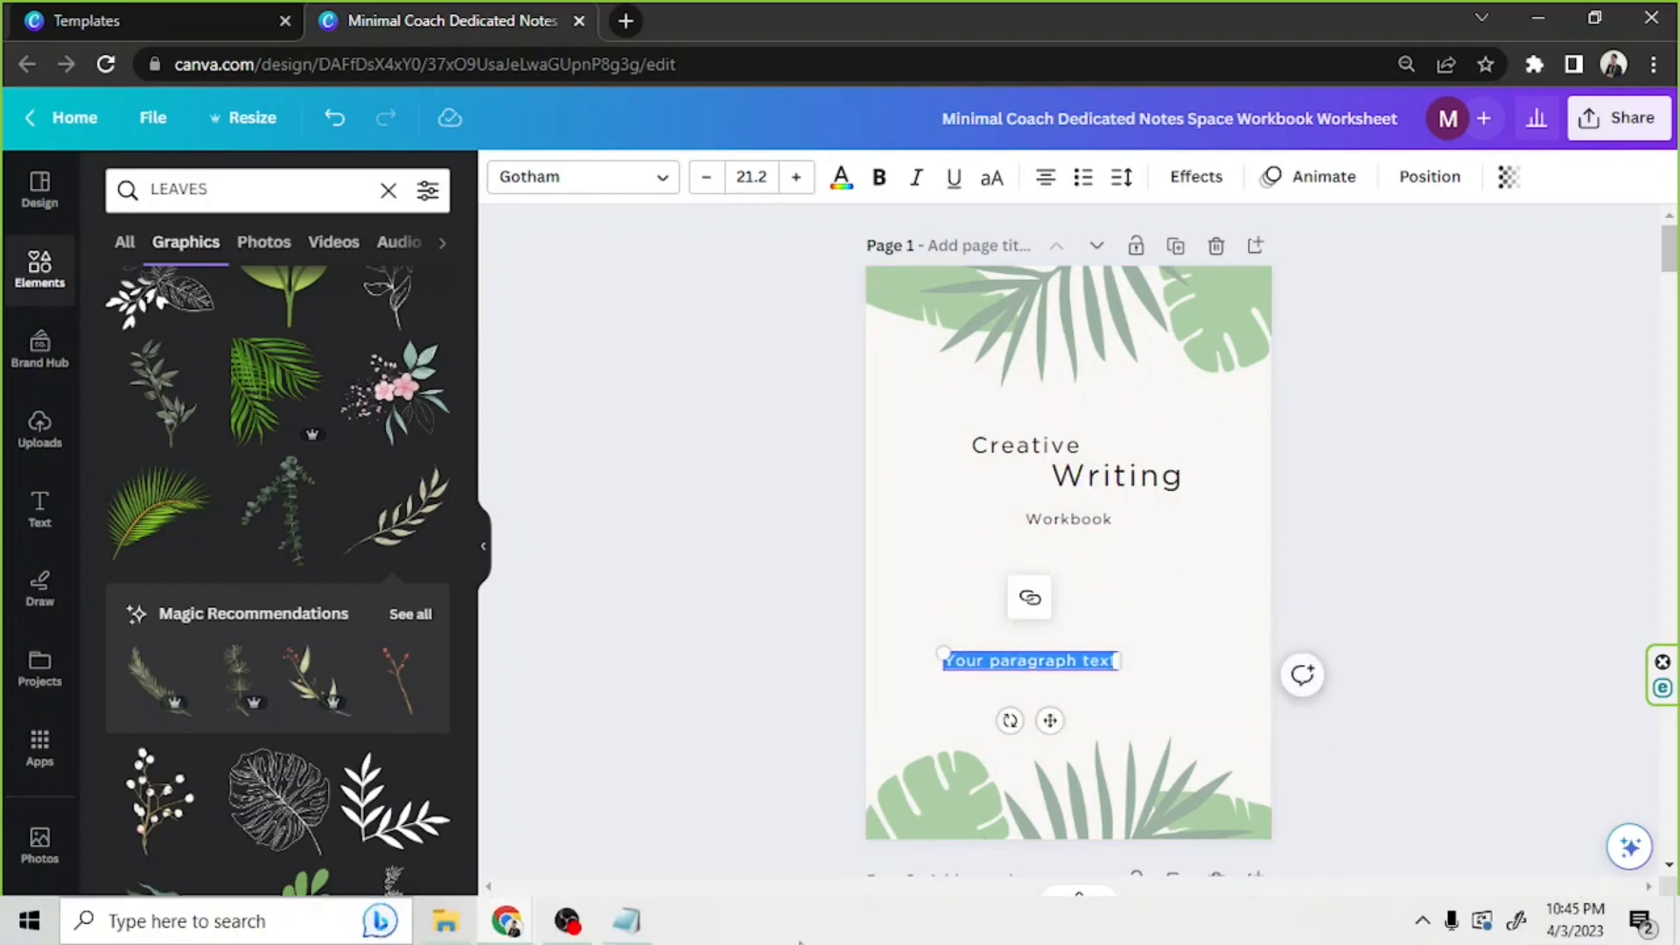
# Switch to Notepad and copy the description paragraph beginning "This workbook is designed to help aspiring writers"
pyautogui.click(638, 930)
pyautogui.scroll(8, 758, 700)
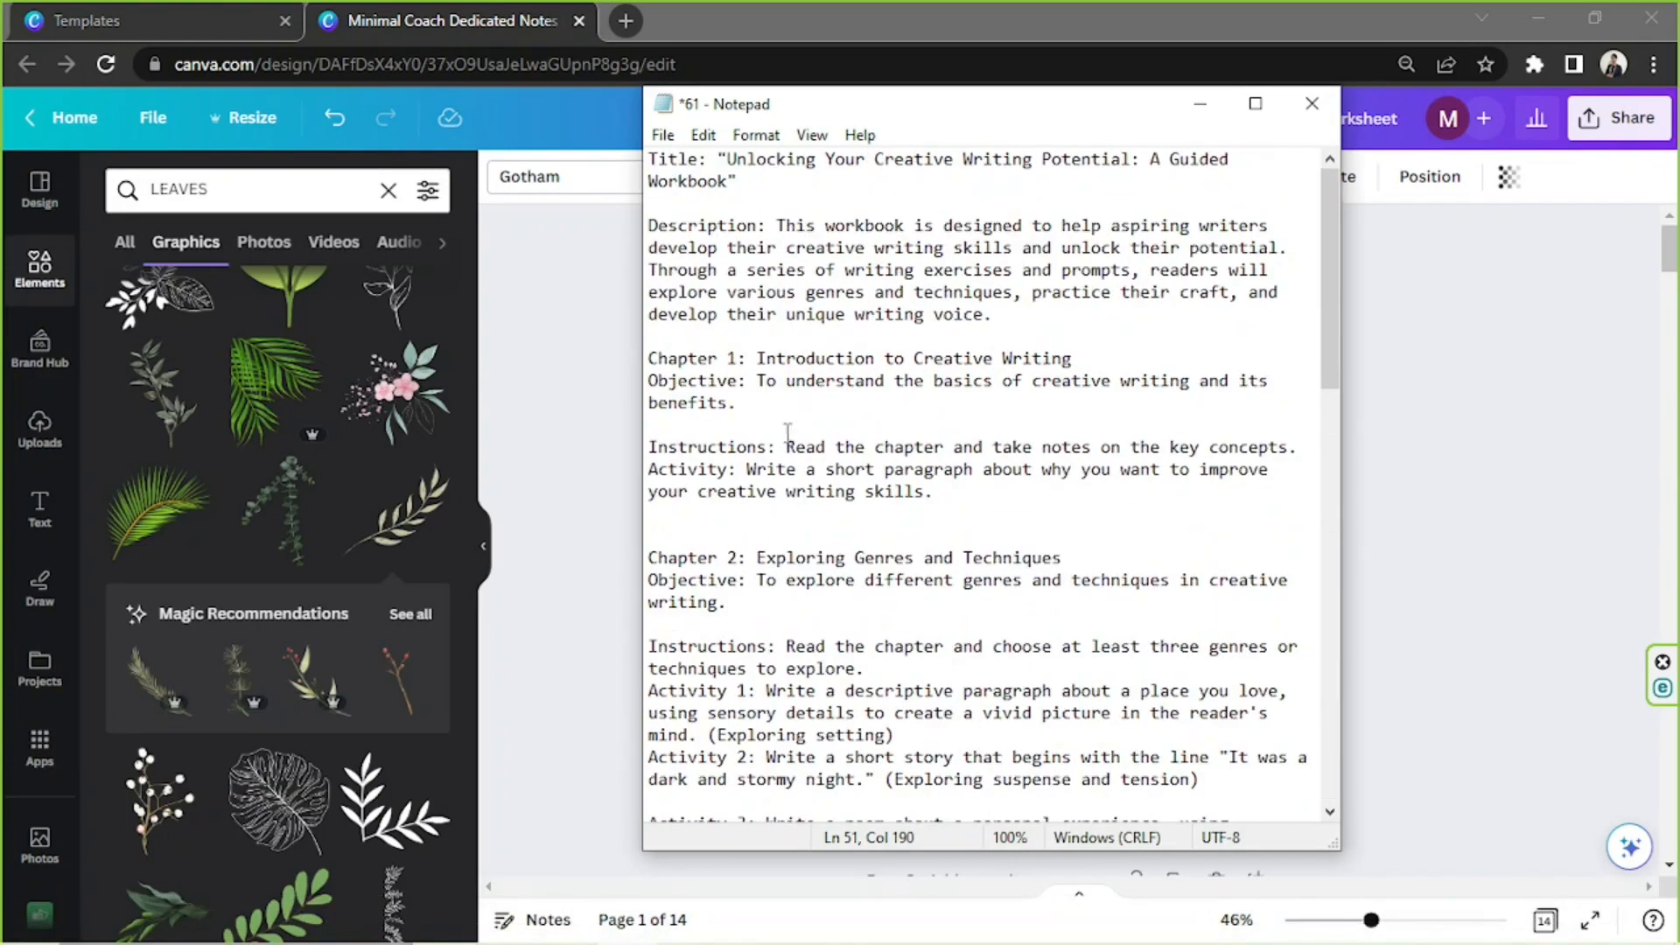
pyautogui.moveTo(774, 225); pyautogui.dragTo(1012, 315)
pyautogui.hotkey('ctrl', 'c')
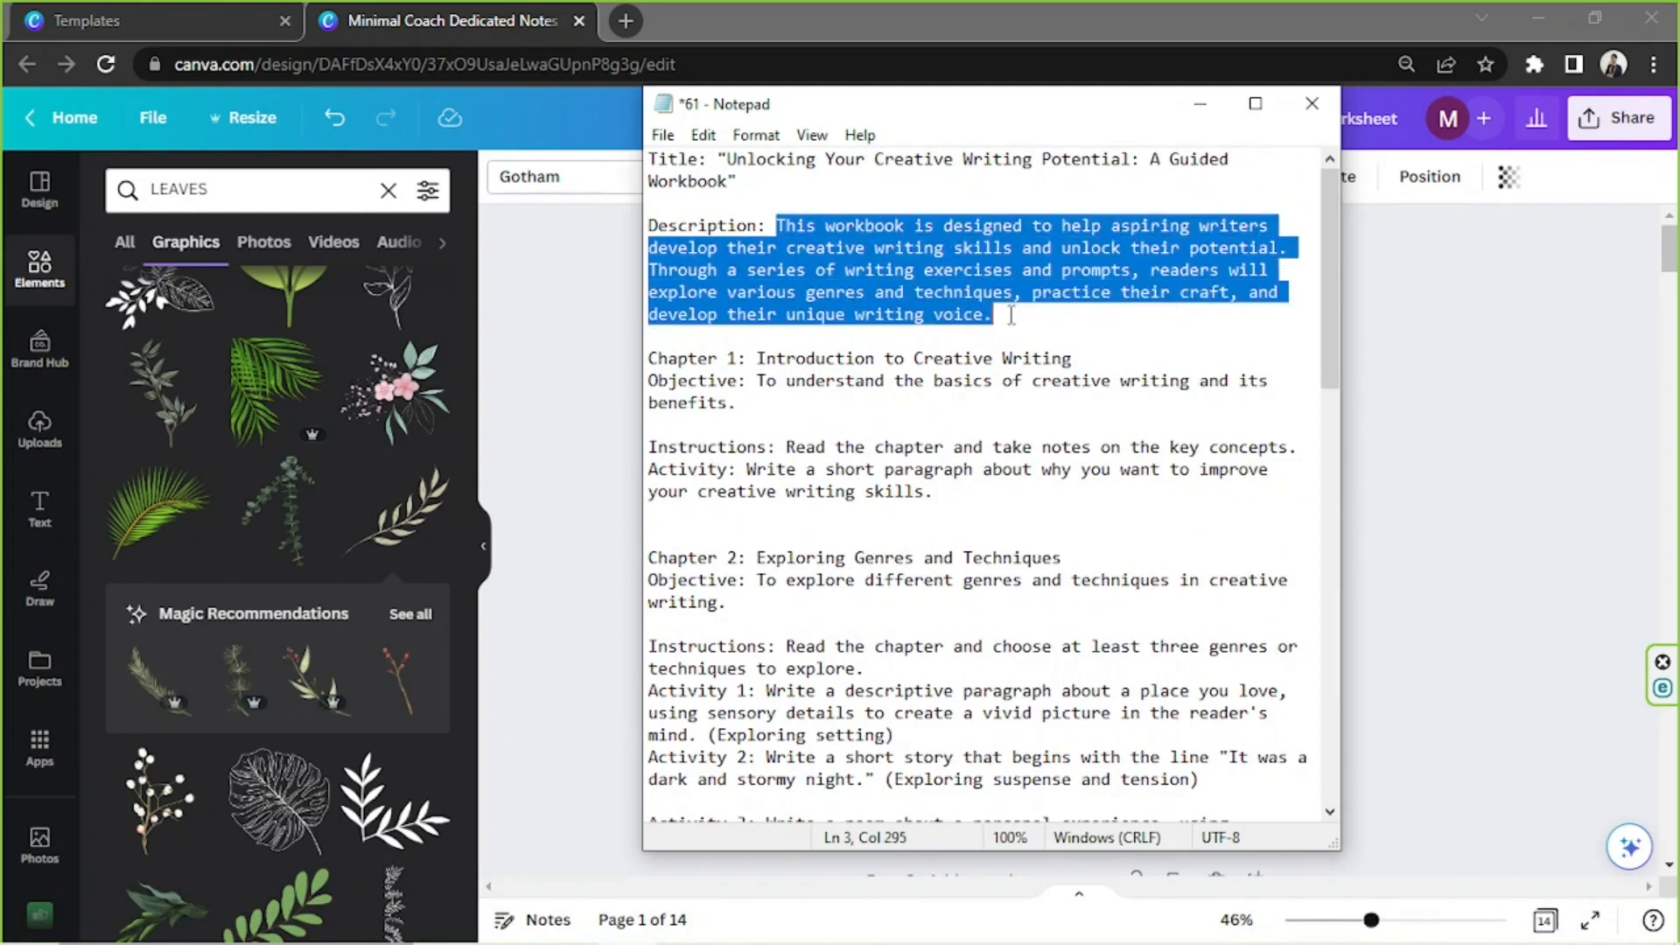
pyautogui.click(1377, 394)
# In Canva, replace the placeholder text with the copied description, then widen its box slightly and center it between "Workbook" and the lower leaves
pyautogui.doubleClick(1036, 668)
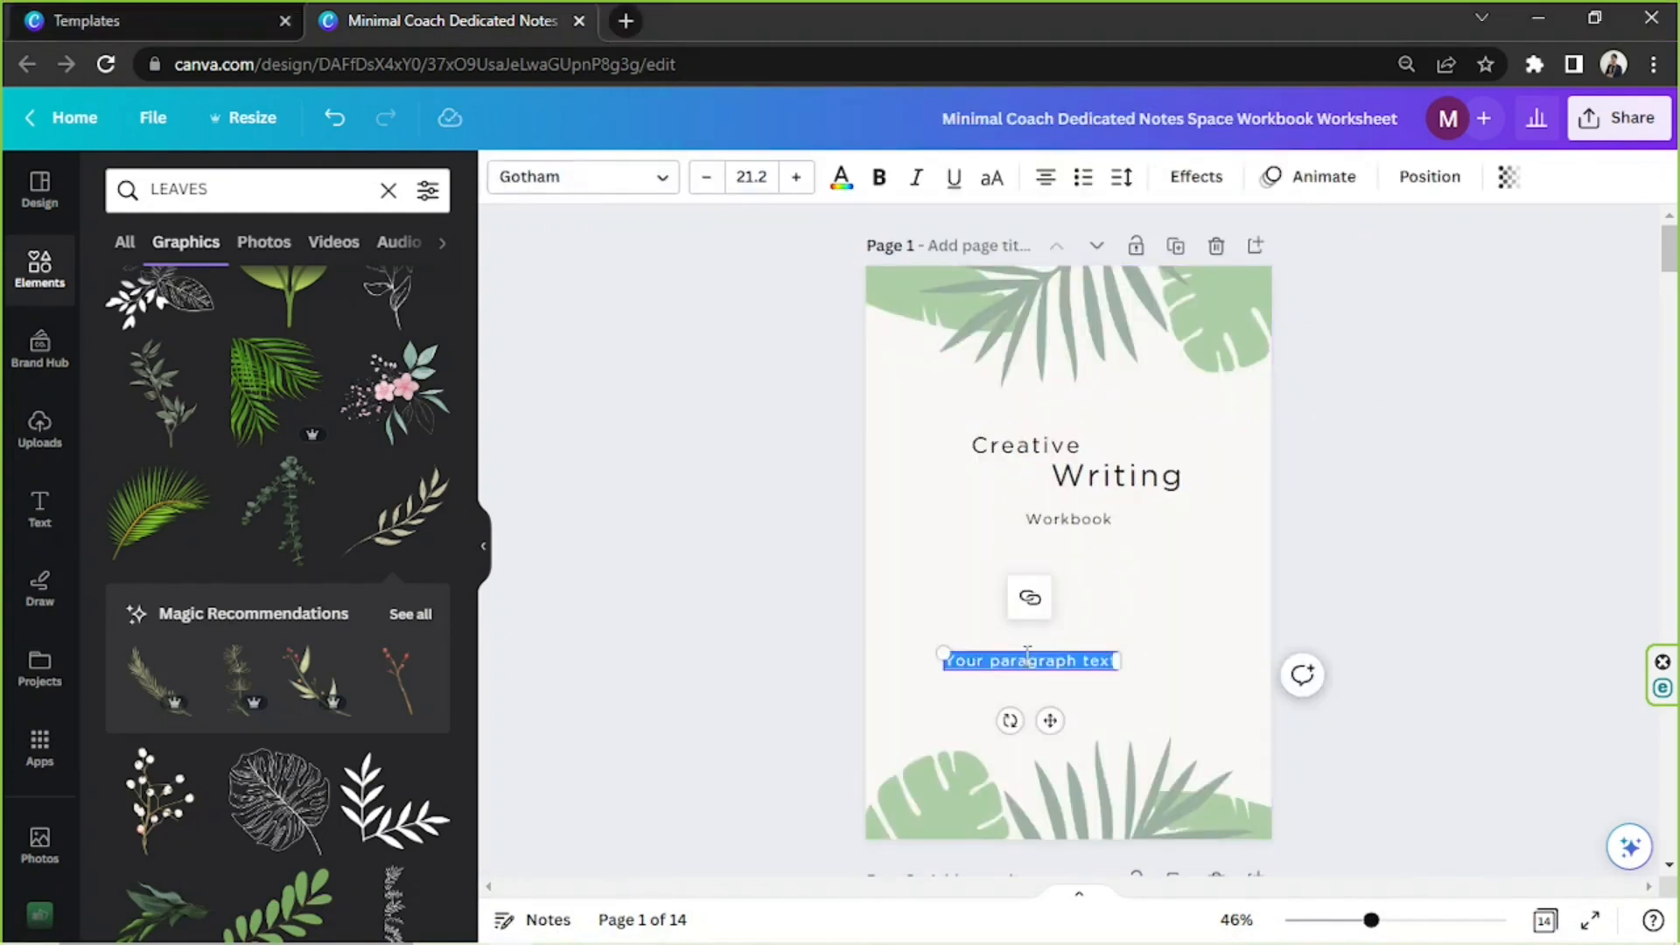
pyautogui.hotkey('ctrl', 'v')
pyautogui.moveTo(1059, 652); pyautogui.dragTo(1099, 594)
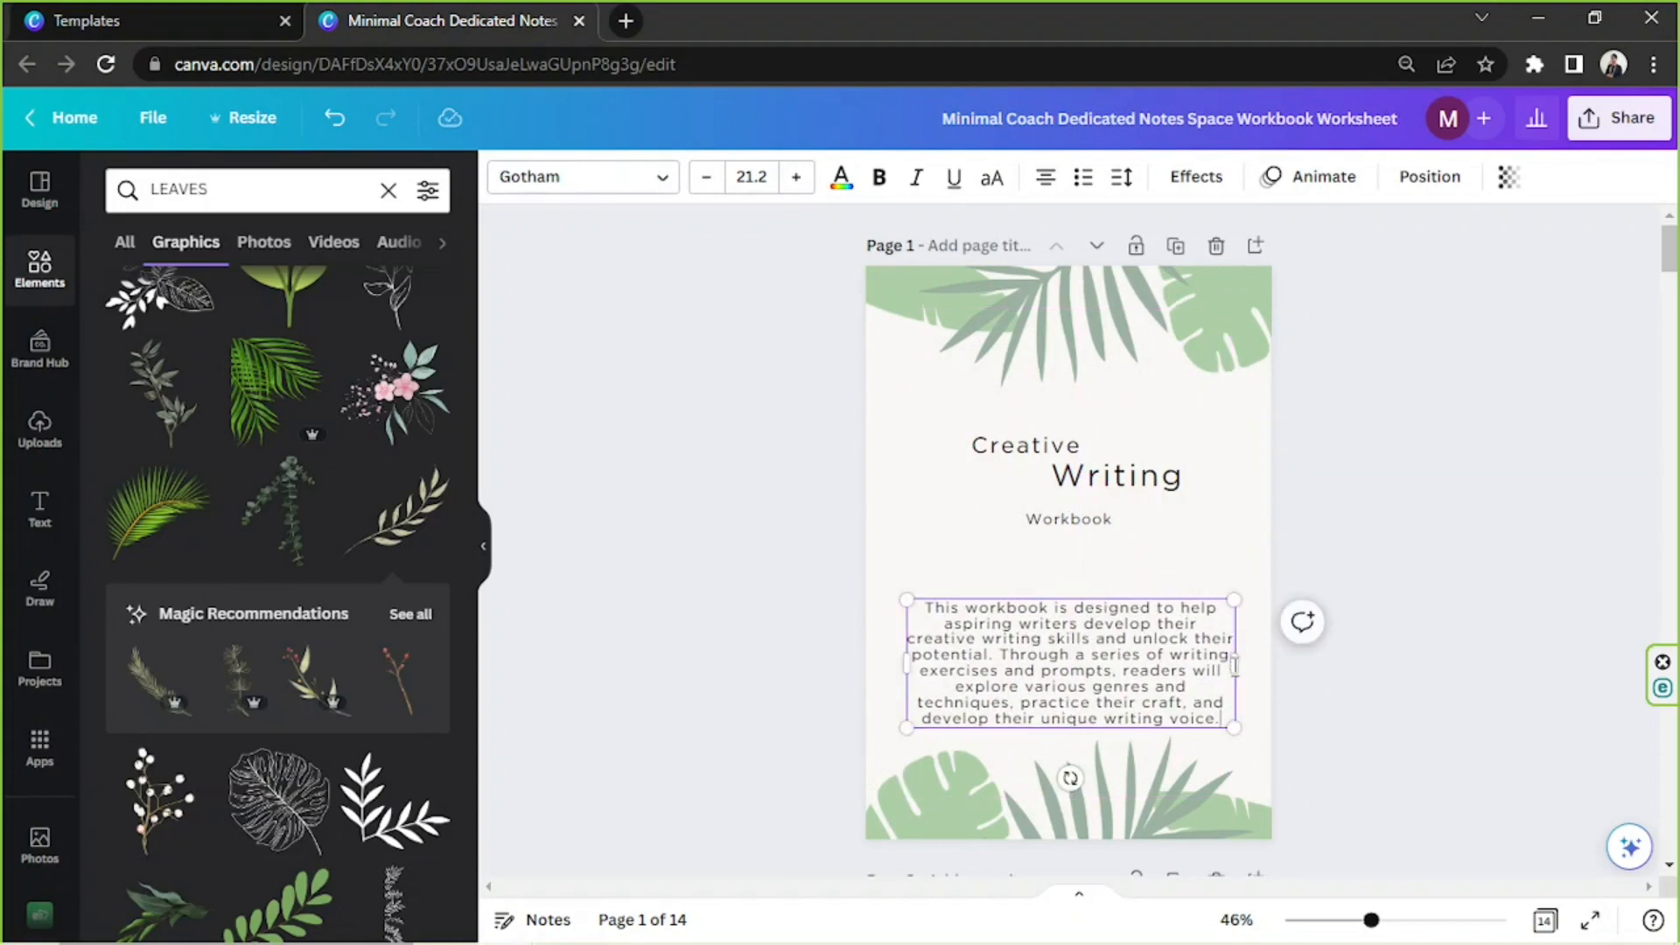
pyautogui.moveTo(1244, 658); pyautogui.dragTo(1255, 659)
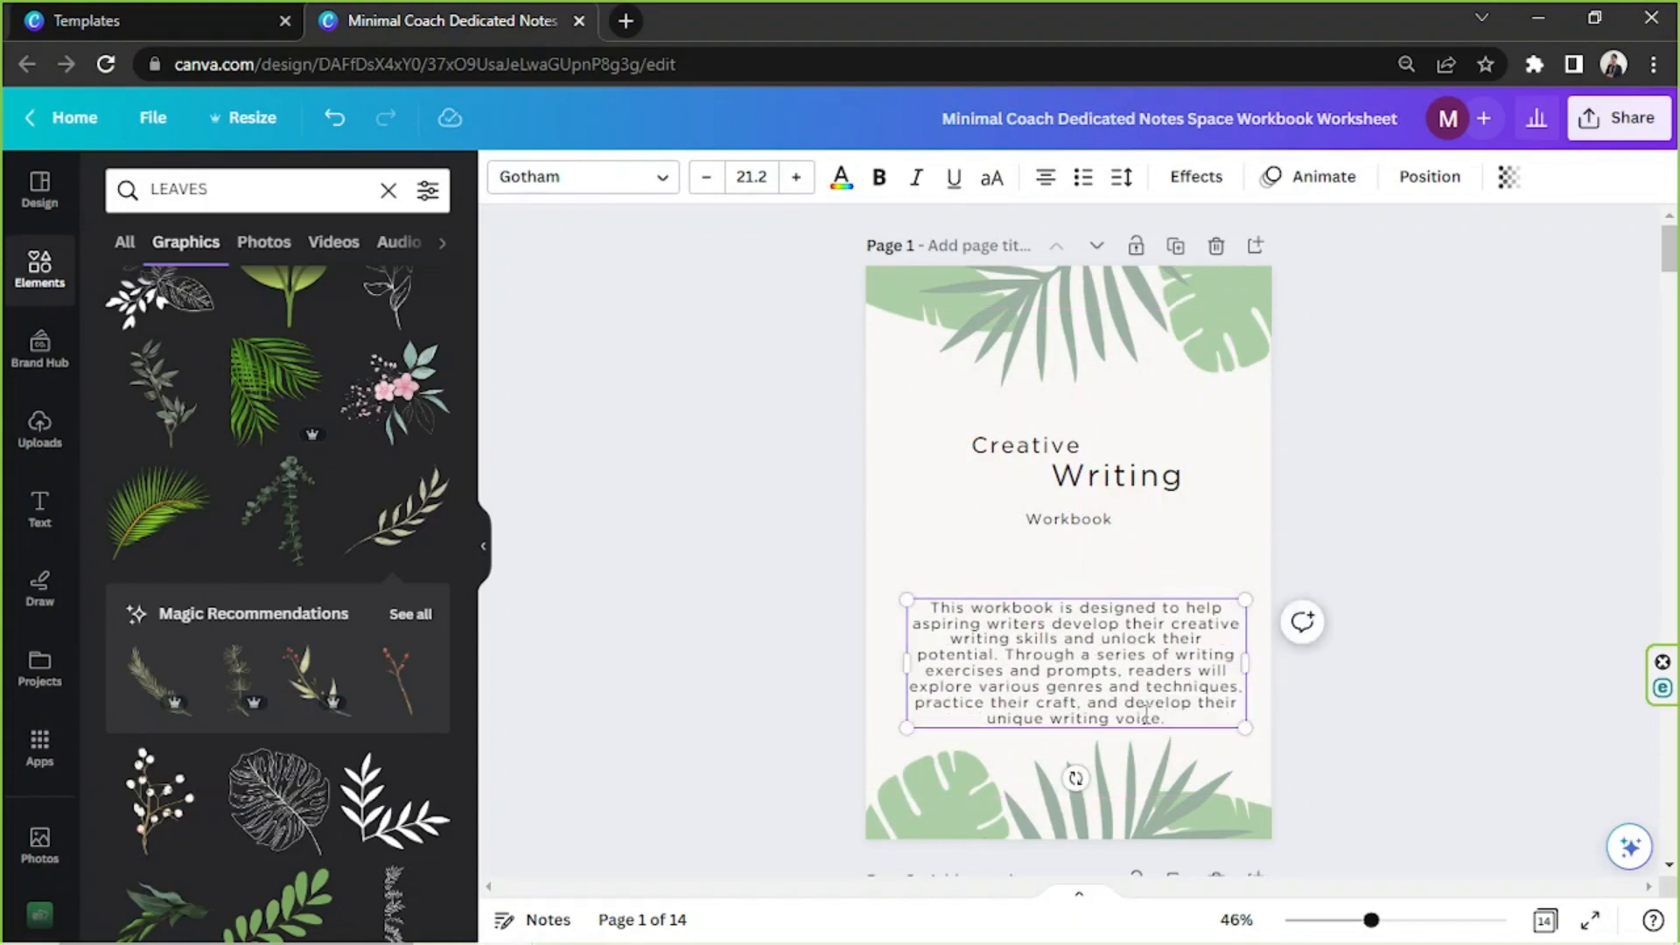
pyautogui.moveTo(1131, 731); pyautogui.dragTo(1125, 724)
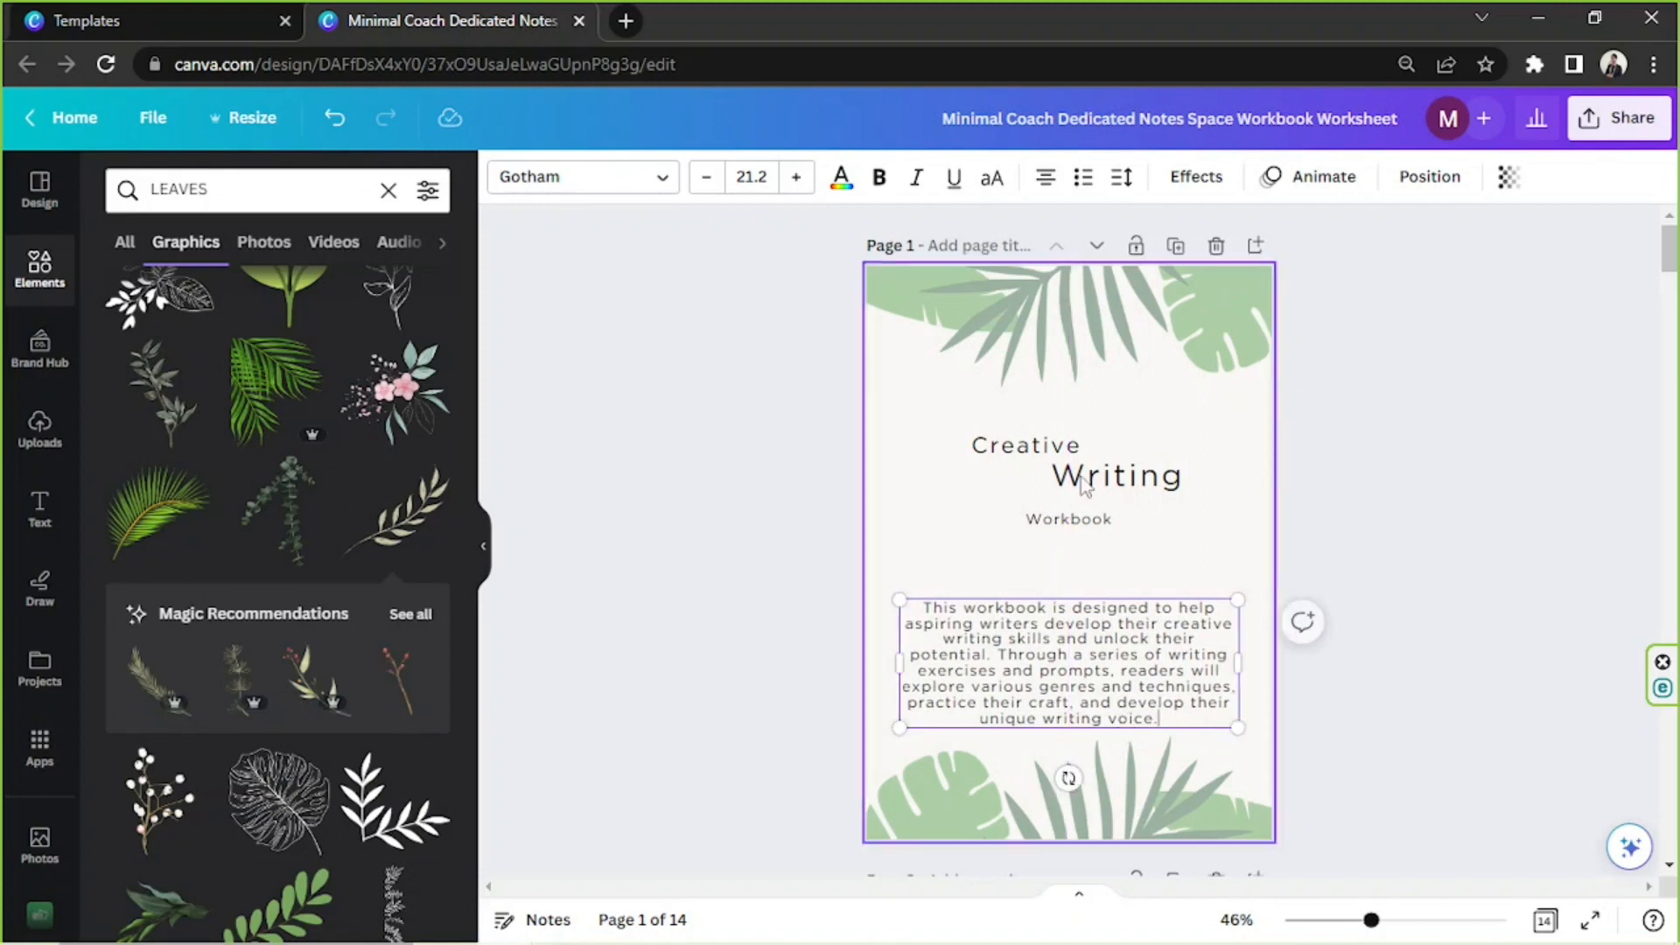
# Justify the description paragraph on page 1
pyautogui.click(1049, 176)
pyautogui.click(1049, 176)
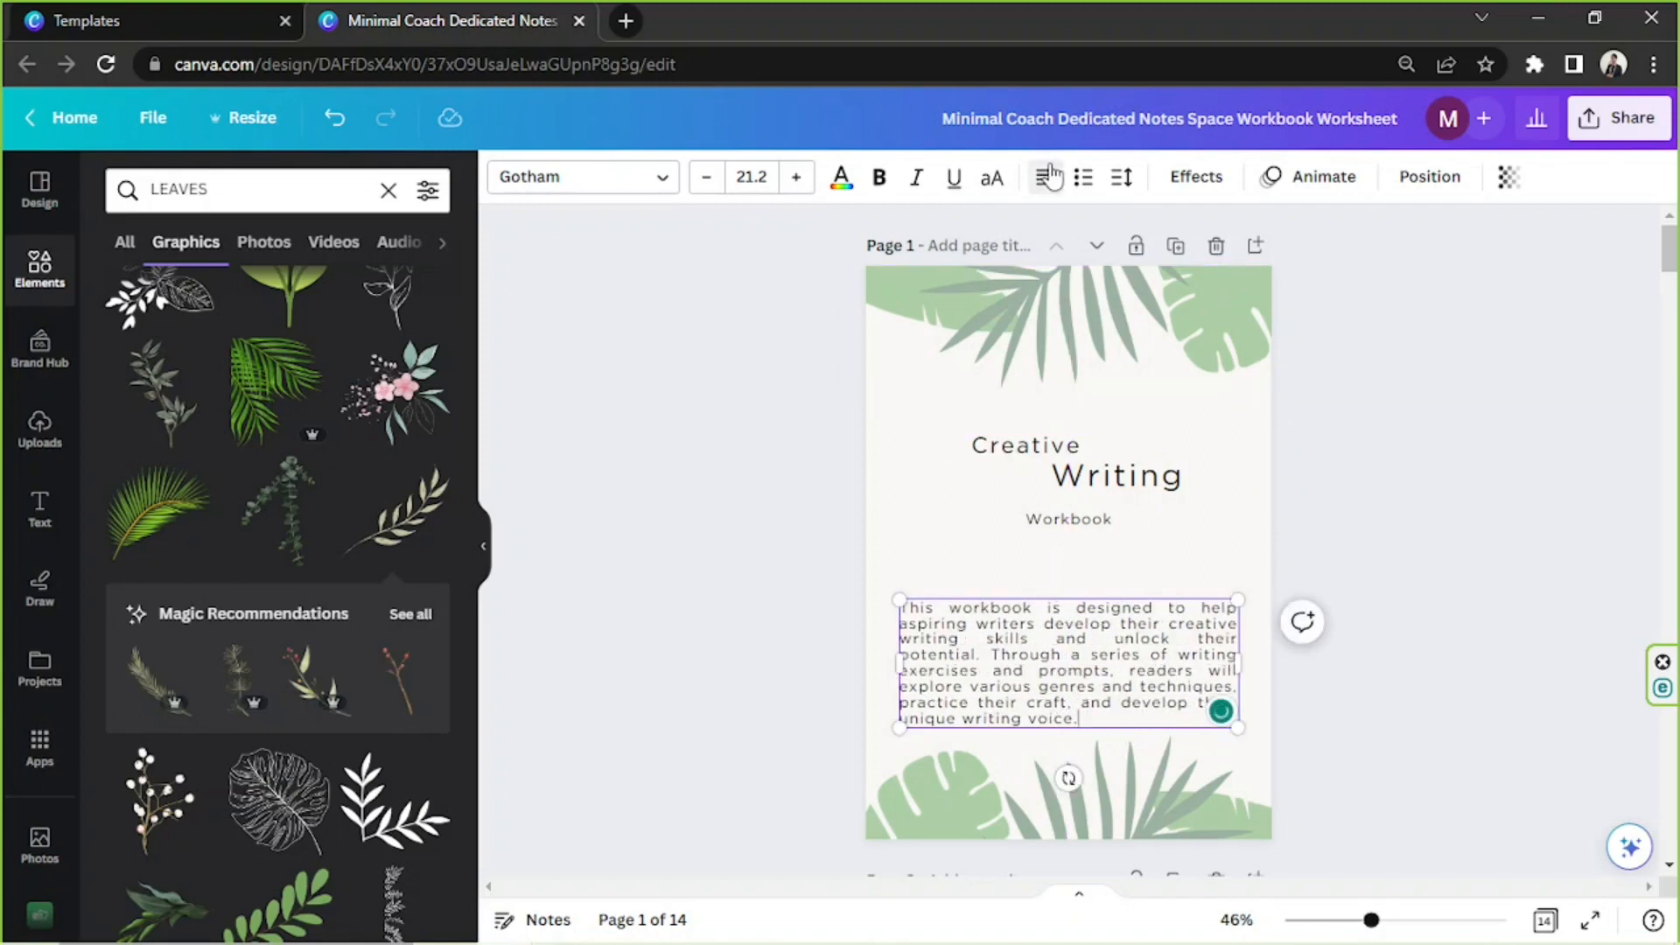
pyautogui.click(1340, 582)
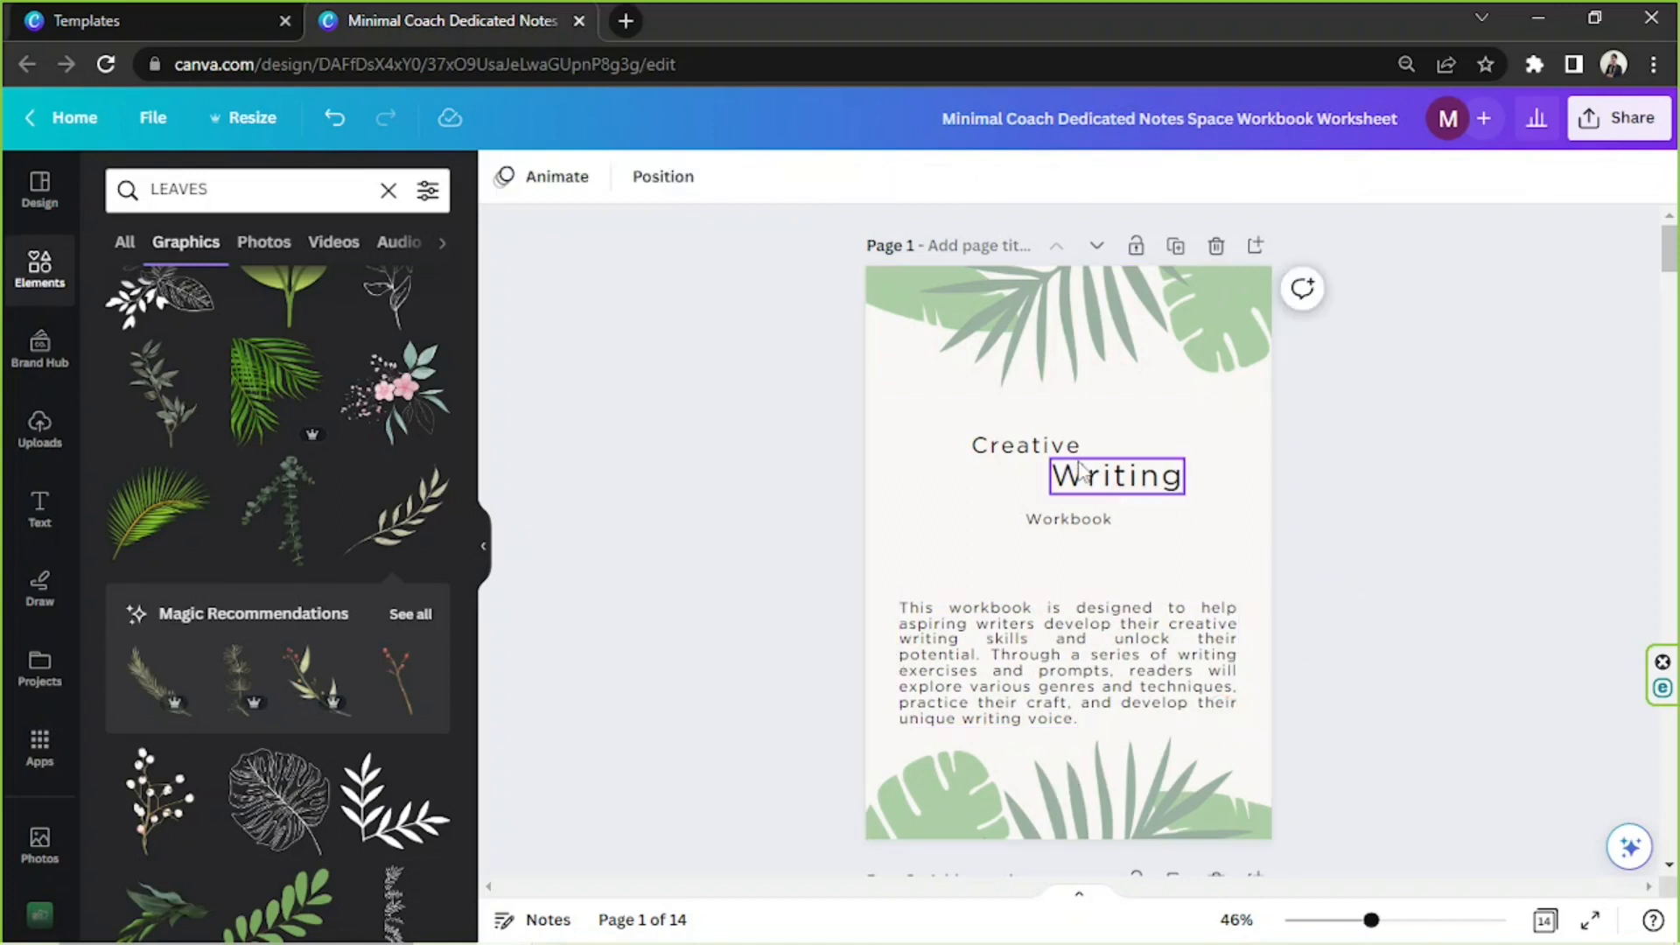
# Enlarge the title word "Creative" to font size 58.5 and position it just above "Writing"
pyautogui.moveTo(1085, 455); pyautogui.dragTo(1200, 487)
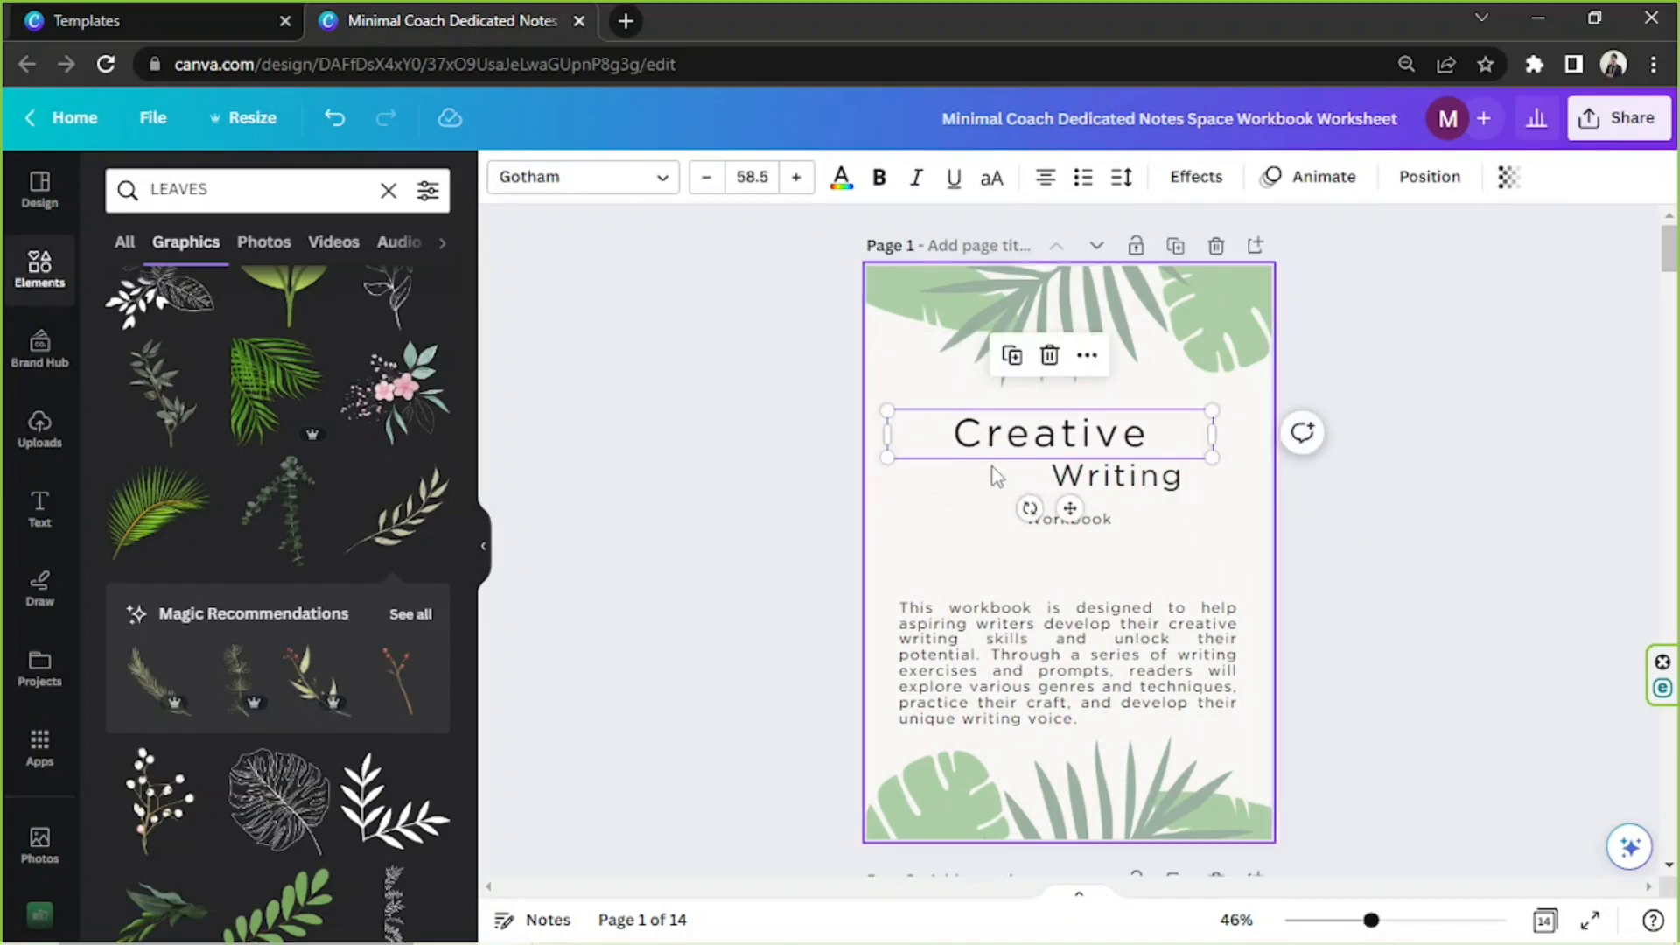
pyautogui.click(799, 442)
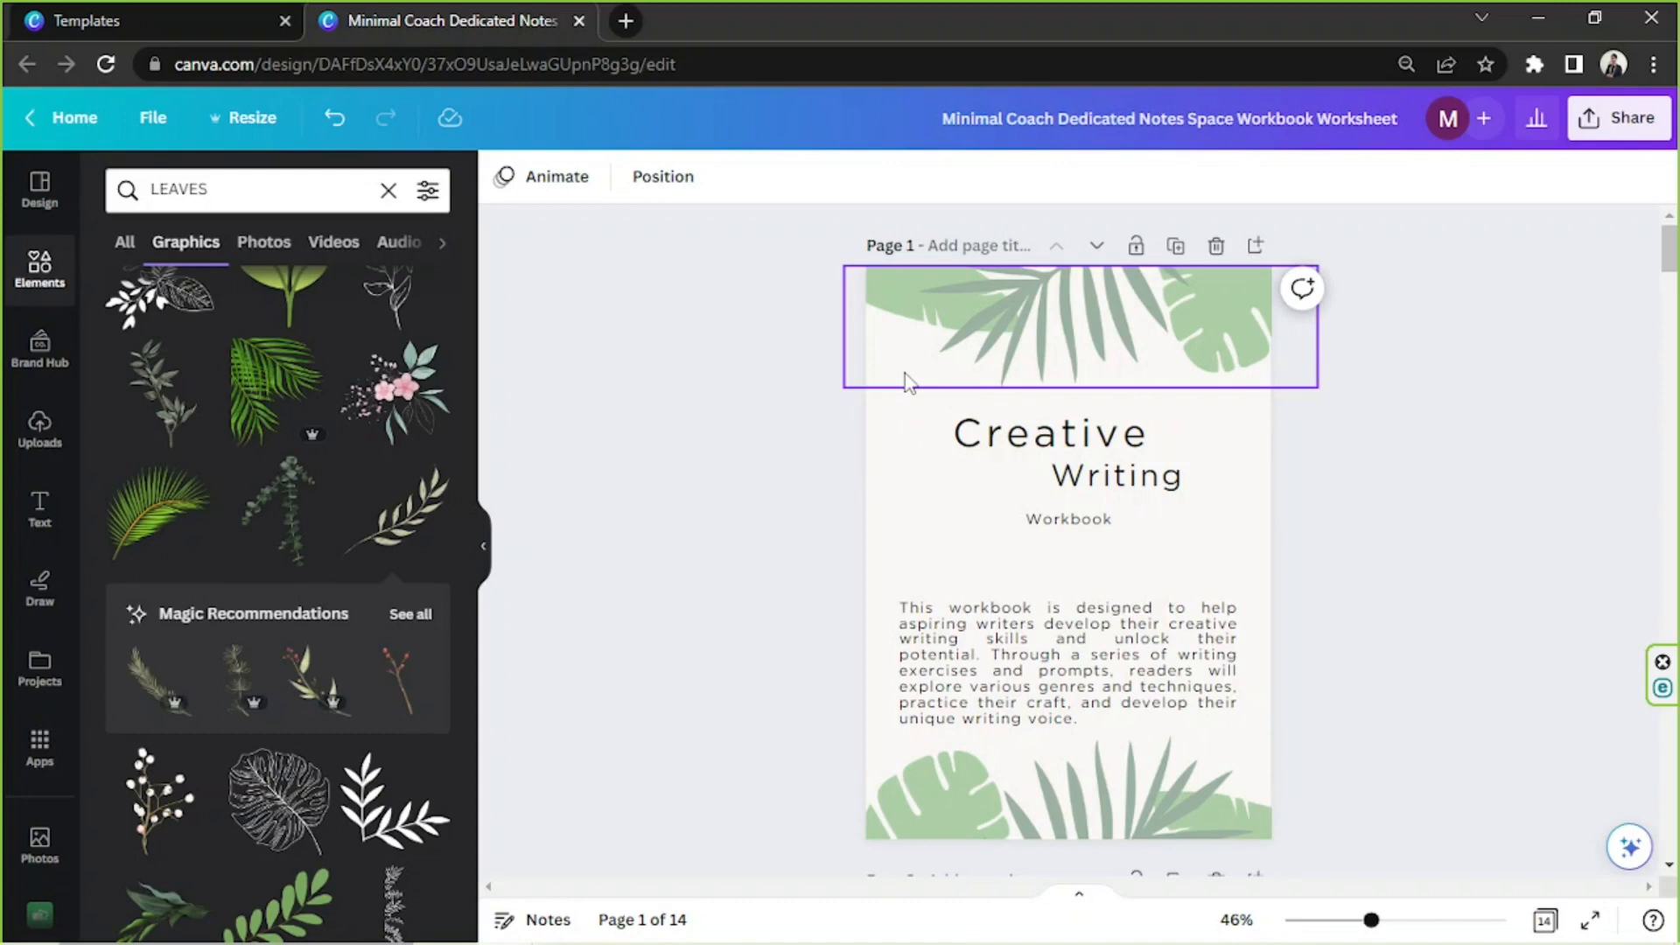
# Add a rectangle to page 1 and stretch it over the text area to about 176 mm wide by 238 mm high
pyautogui.press('r')
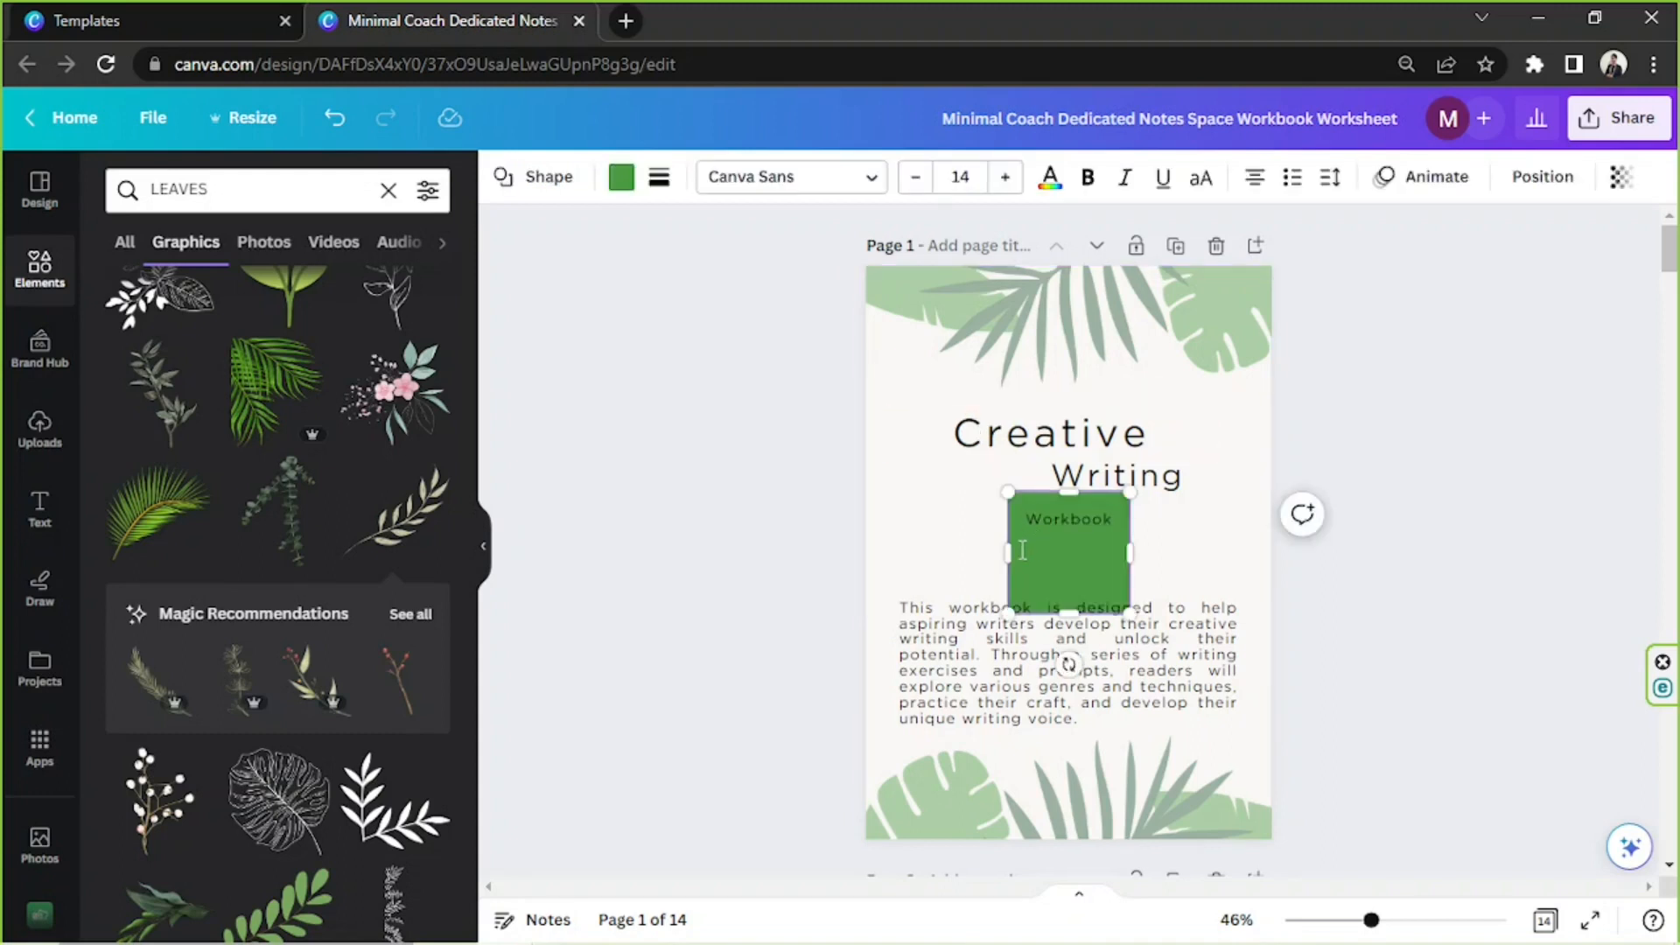
pyautogui.moveTo(1028, 563); pyautogui.dragTo(910, 401)
pyautogui.moveTo(1021, 398); pyautogui.dragTo(1237, 398)
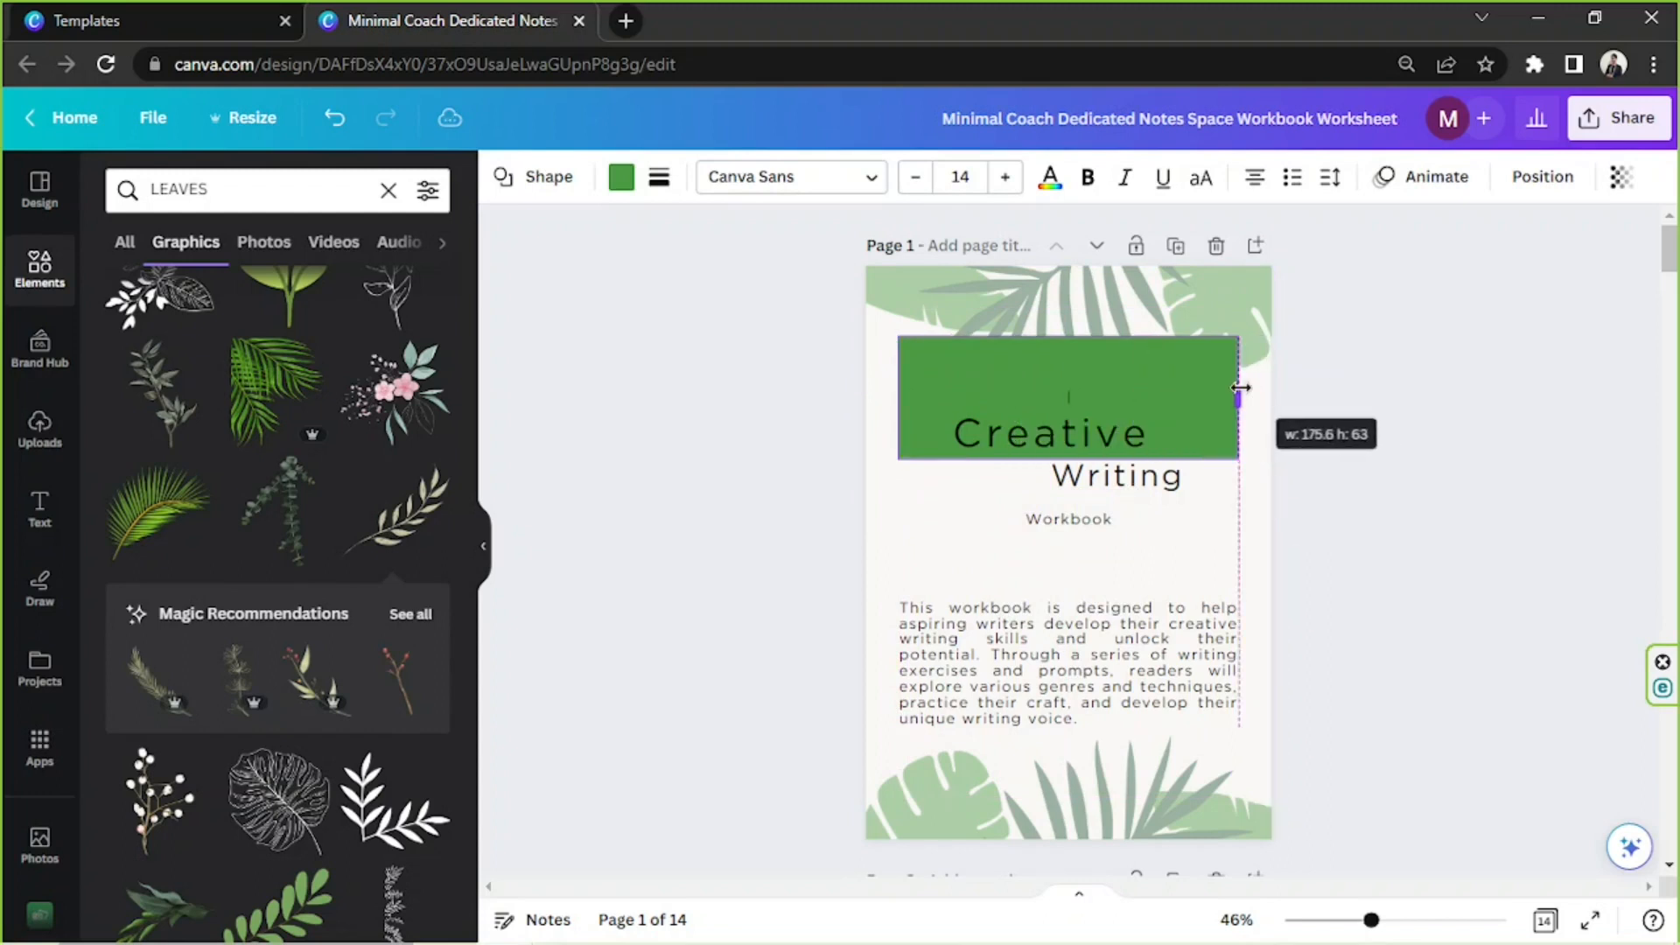
pyautogui.moveTo(1068, 470); pyautogui.dragTo(1044, 792)
pyautogui.hotkey('ctrl', 'z')
pyautogui.click(1077, 373)
pyautogui.moveTo(1205, 438)
pyautogui.mouseDown()
pyautogui.moveTo(1199, 462)
pyautogui.moveTo(1225, 458)
pyautogui.mouseUp()
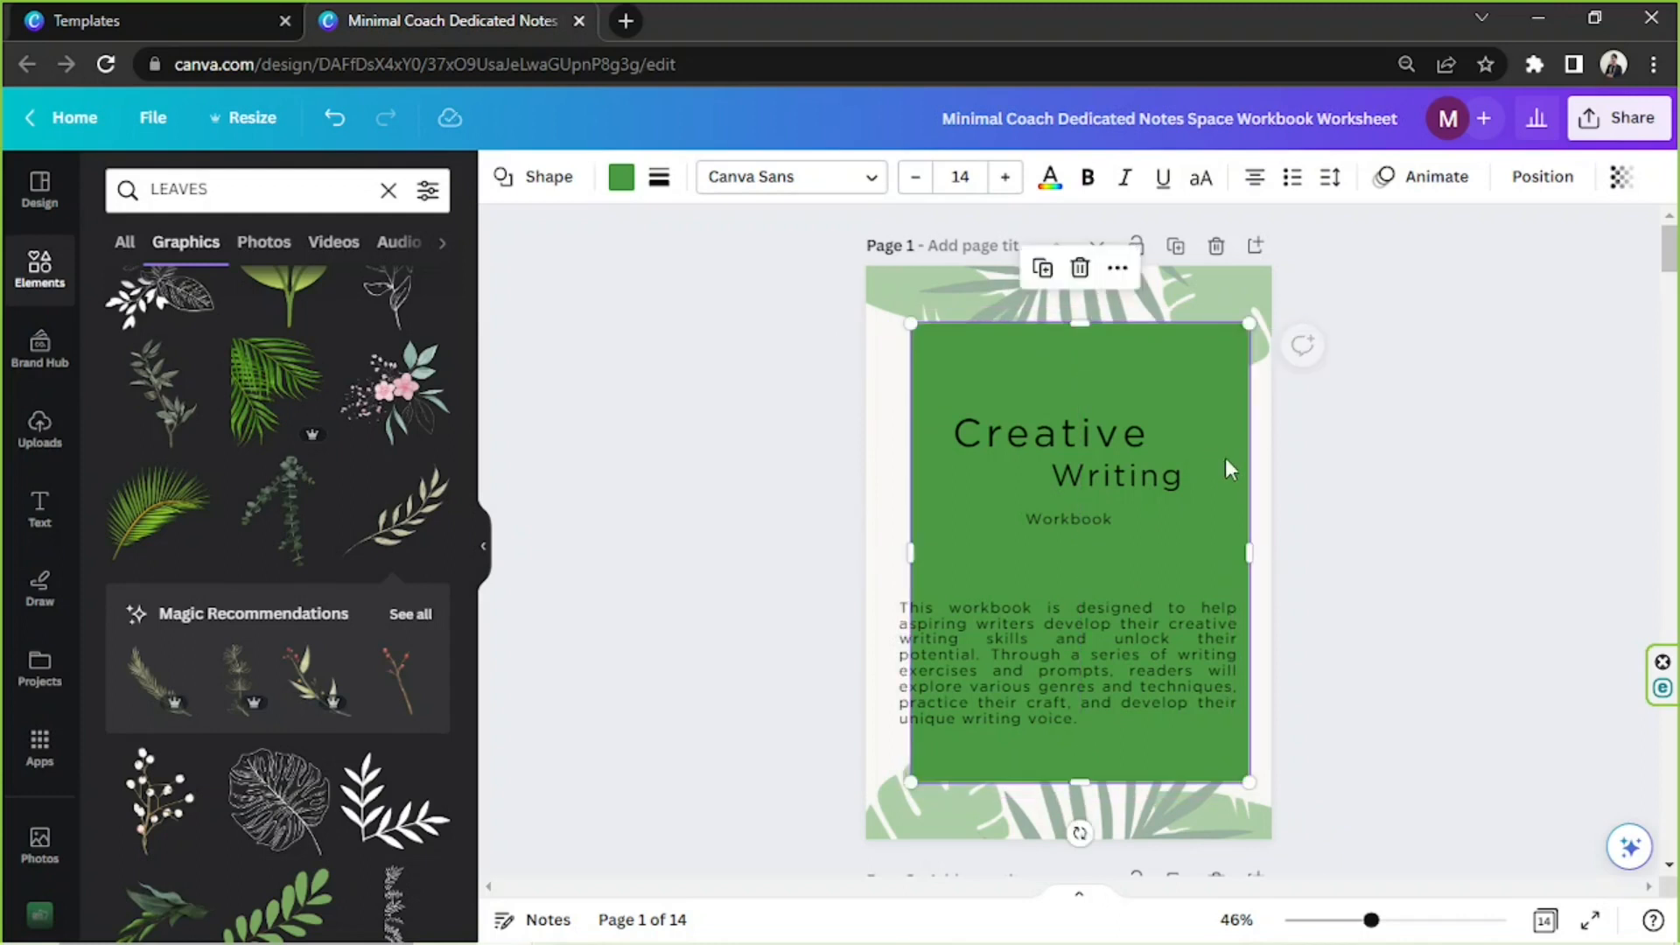
# Change the rectangle's fill to the pale mint color #E6F8F1
pyautogui.click(621, 179)
pyautogui.click(426, 313)
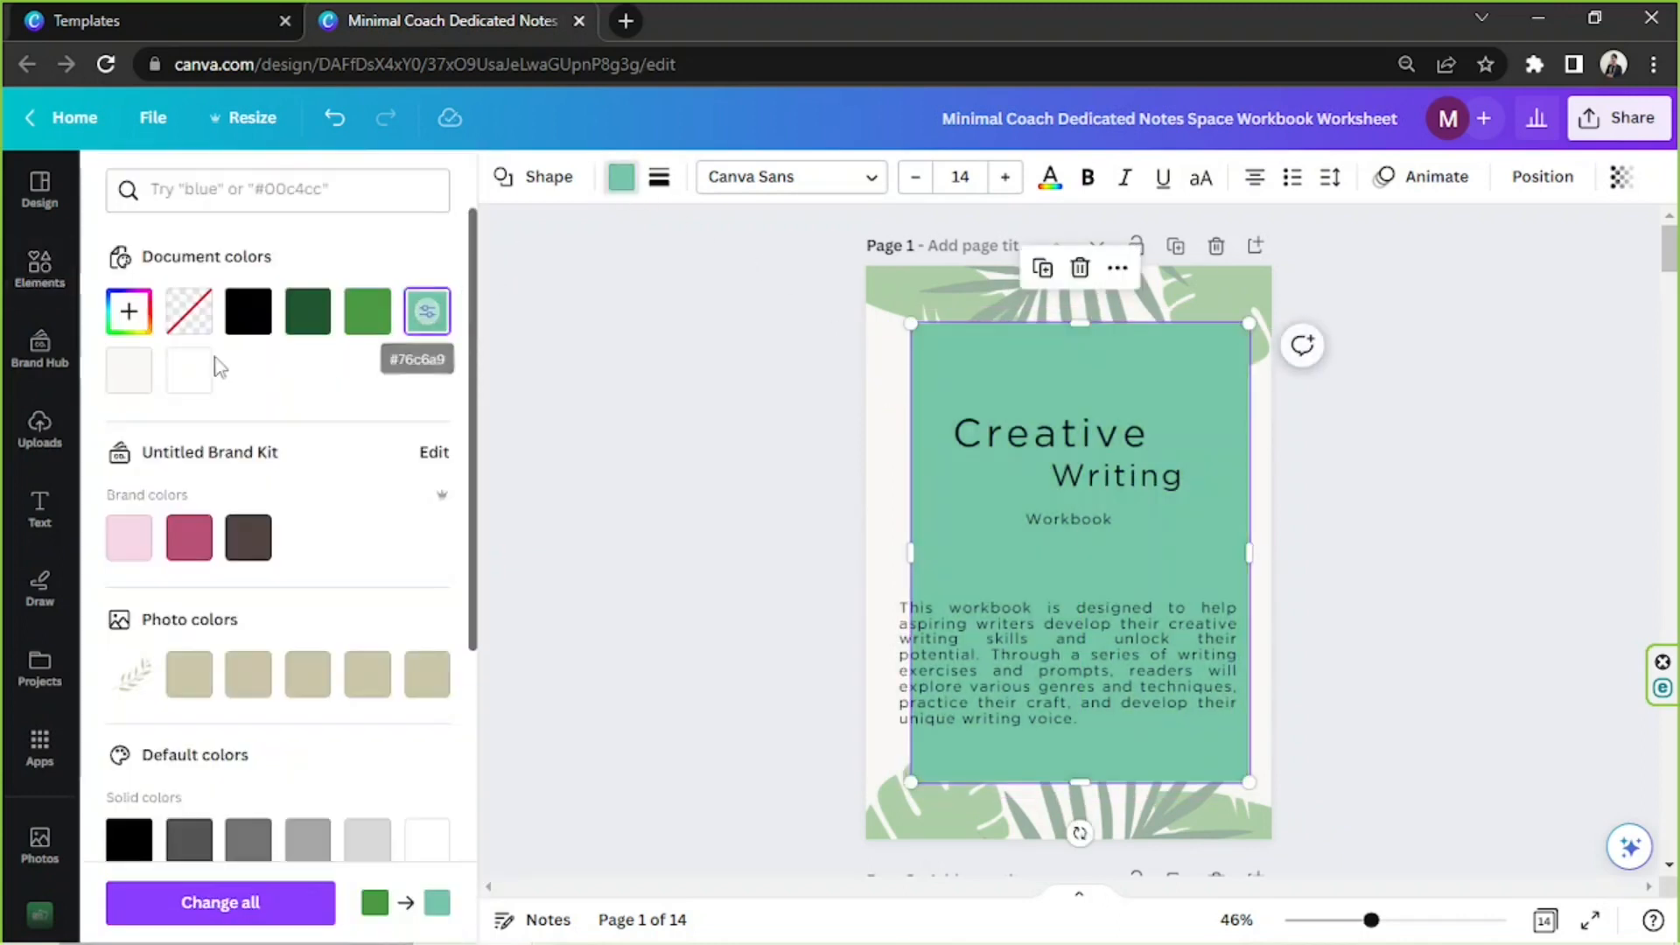
pyautogui.click(140, 320)
pyautogui.moveTo(200, 446); pyautogui.dragTo(170, 423)
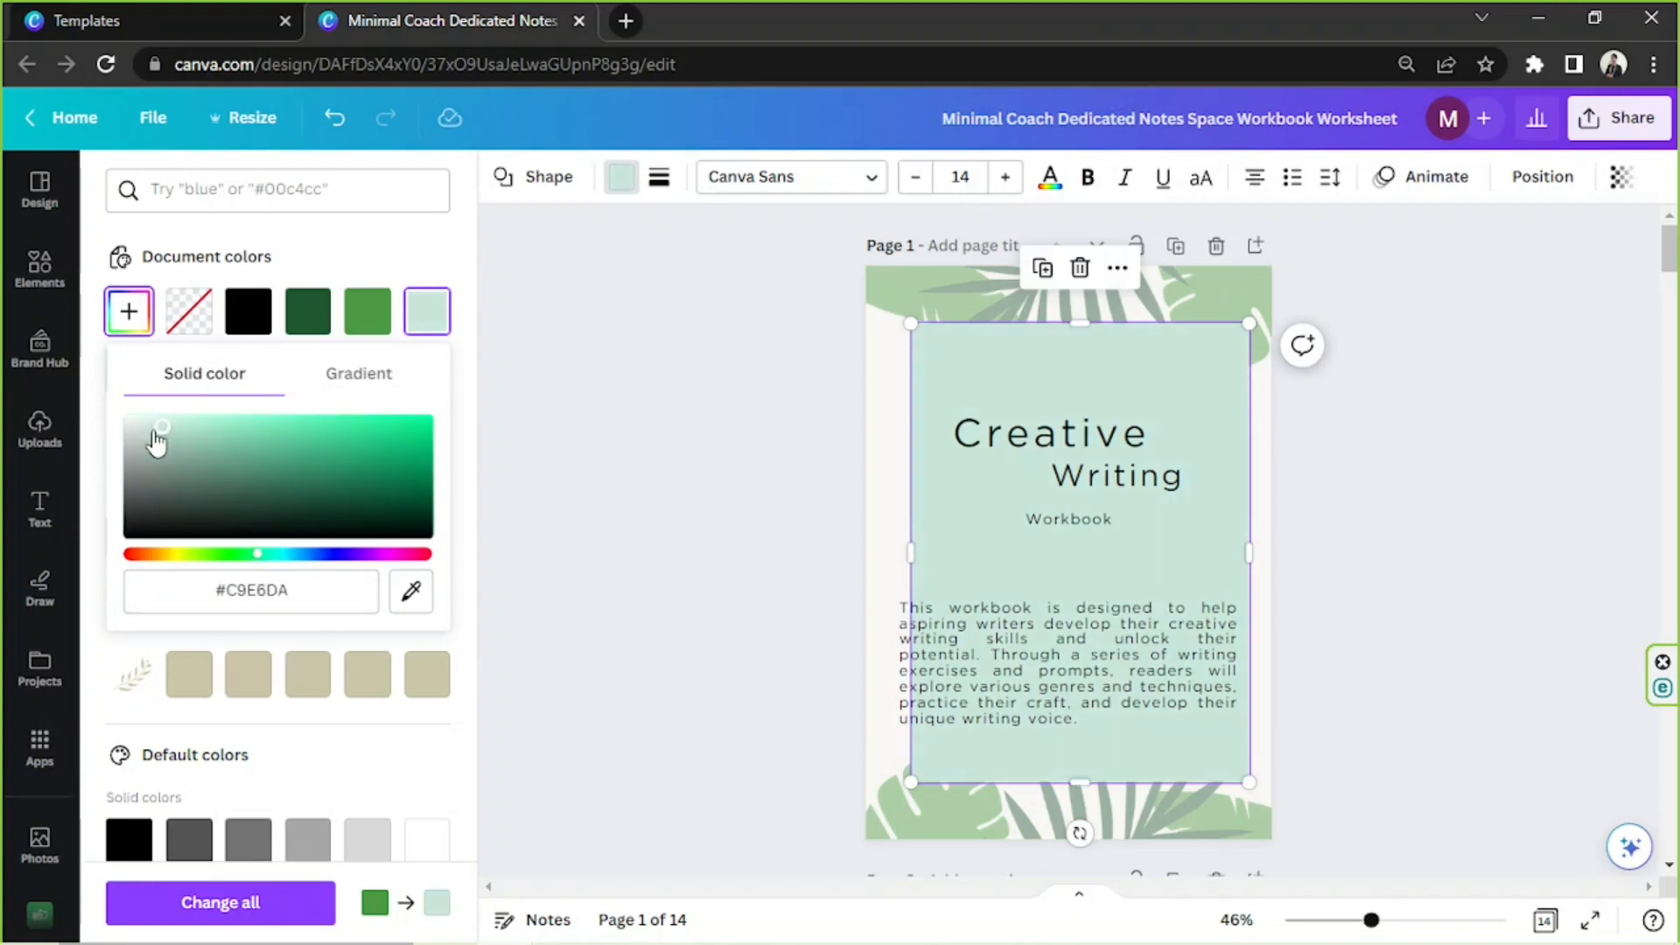
pyautogui.click(150, 430)
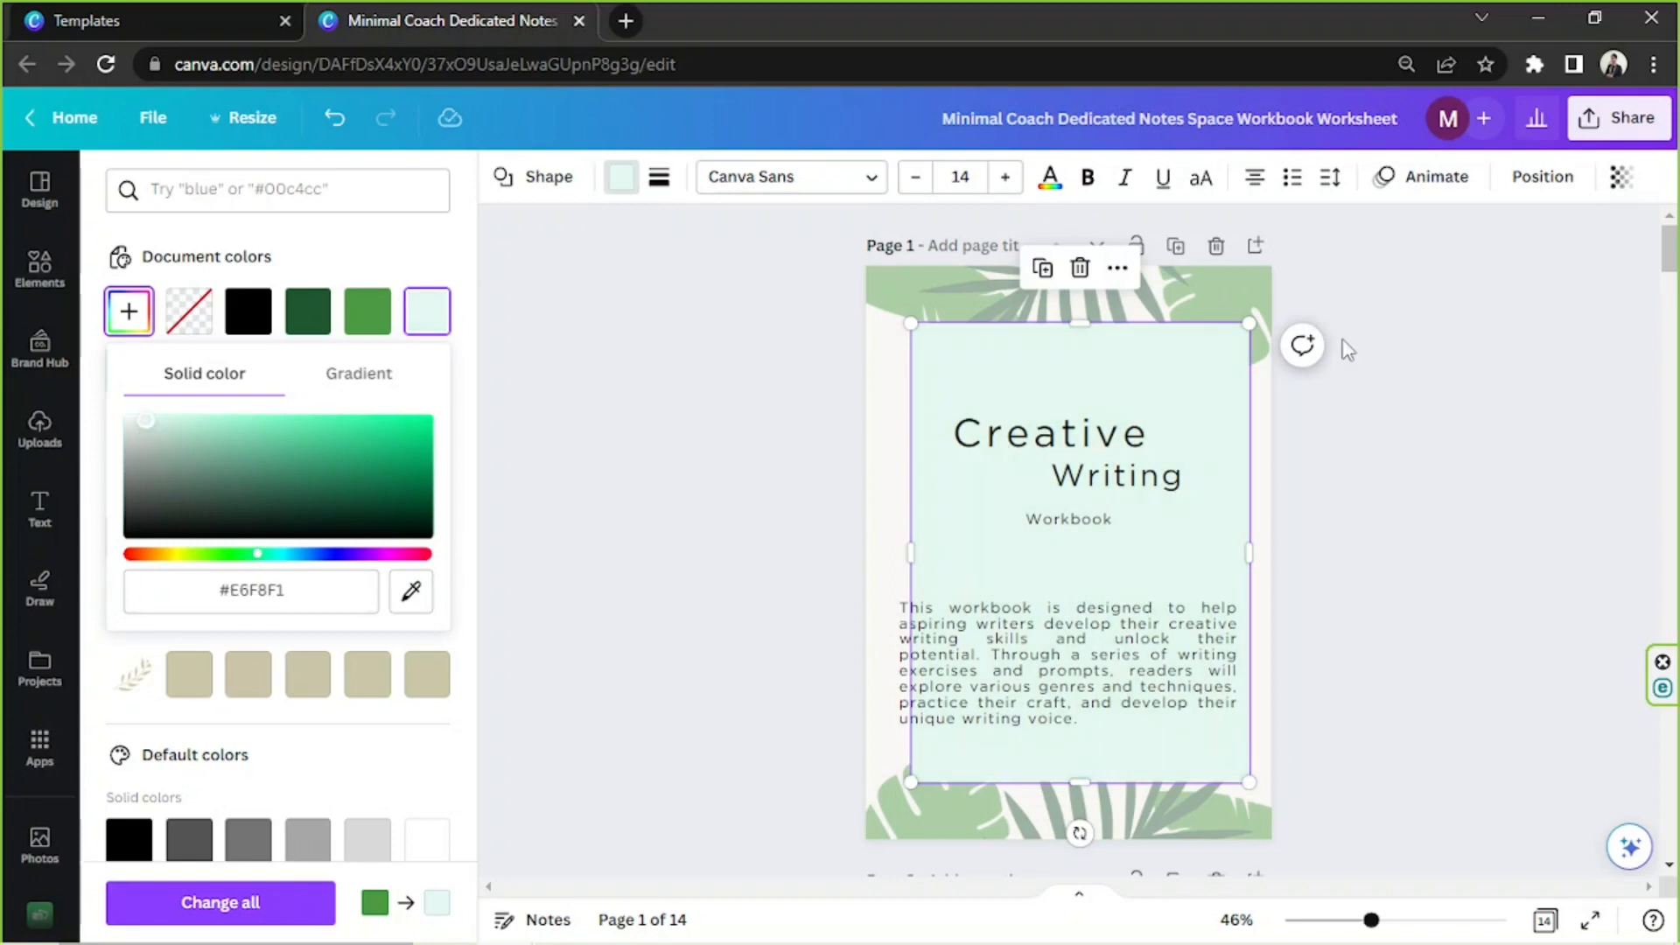
# Send the rectangle behind the text and leaves and center it on page 1
pyautogui.click(1623, 177)
pyautogui.click(1628, 177)
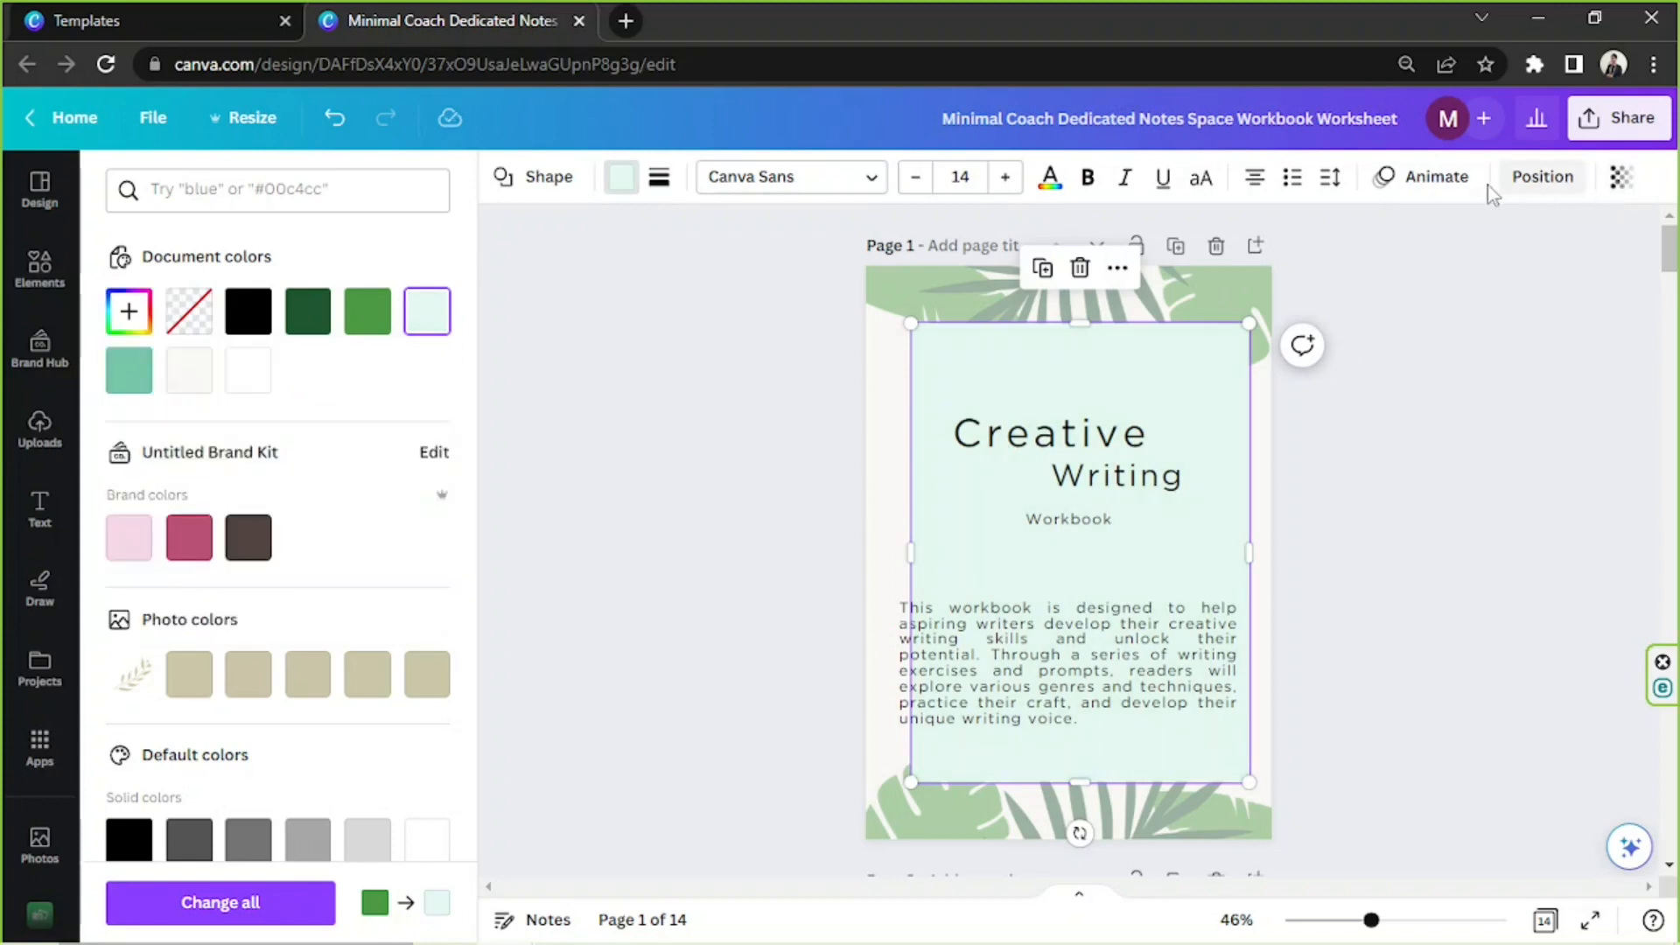
pyautogui.click(1540, 177)
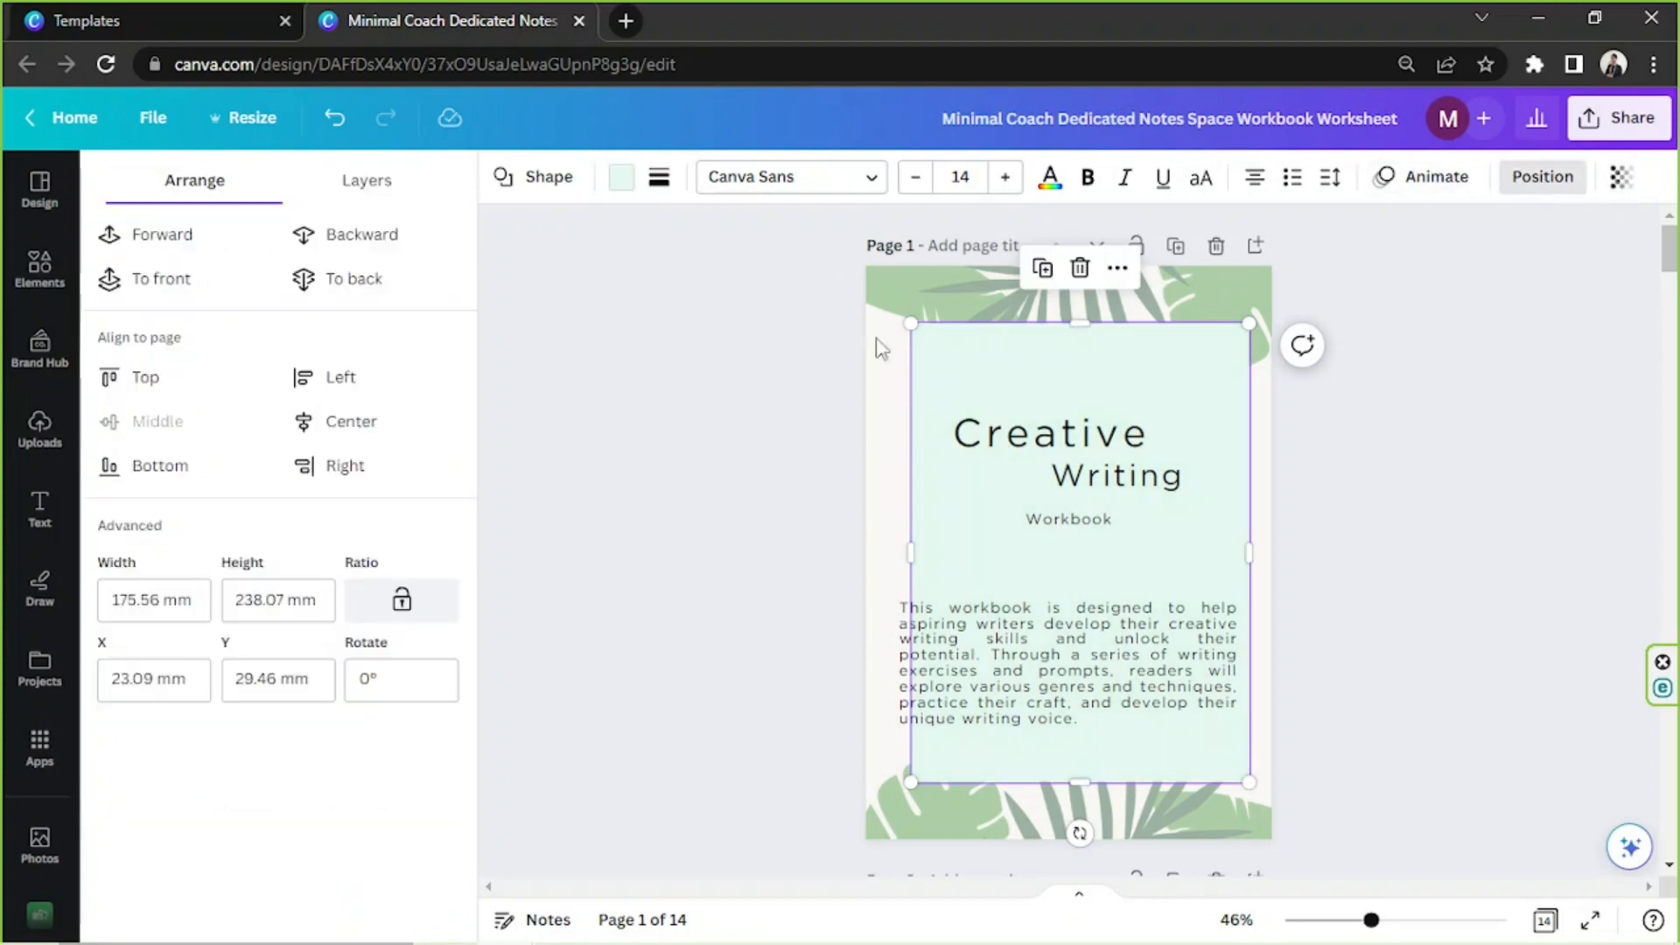
pyautogui.click(408, 279)
pyautogui.click(1356, 394)
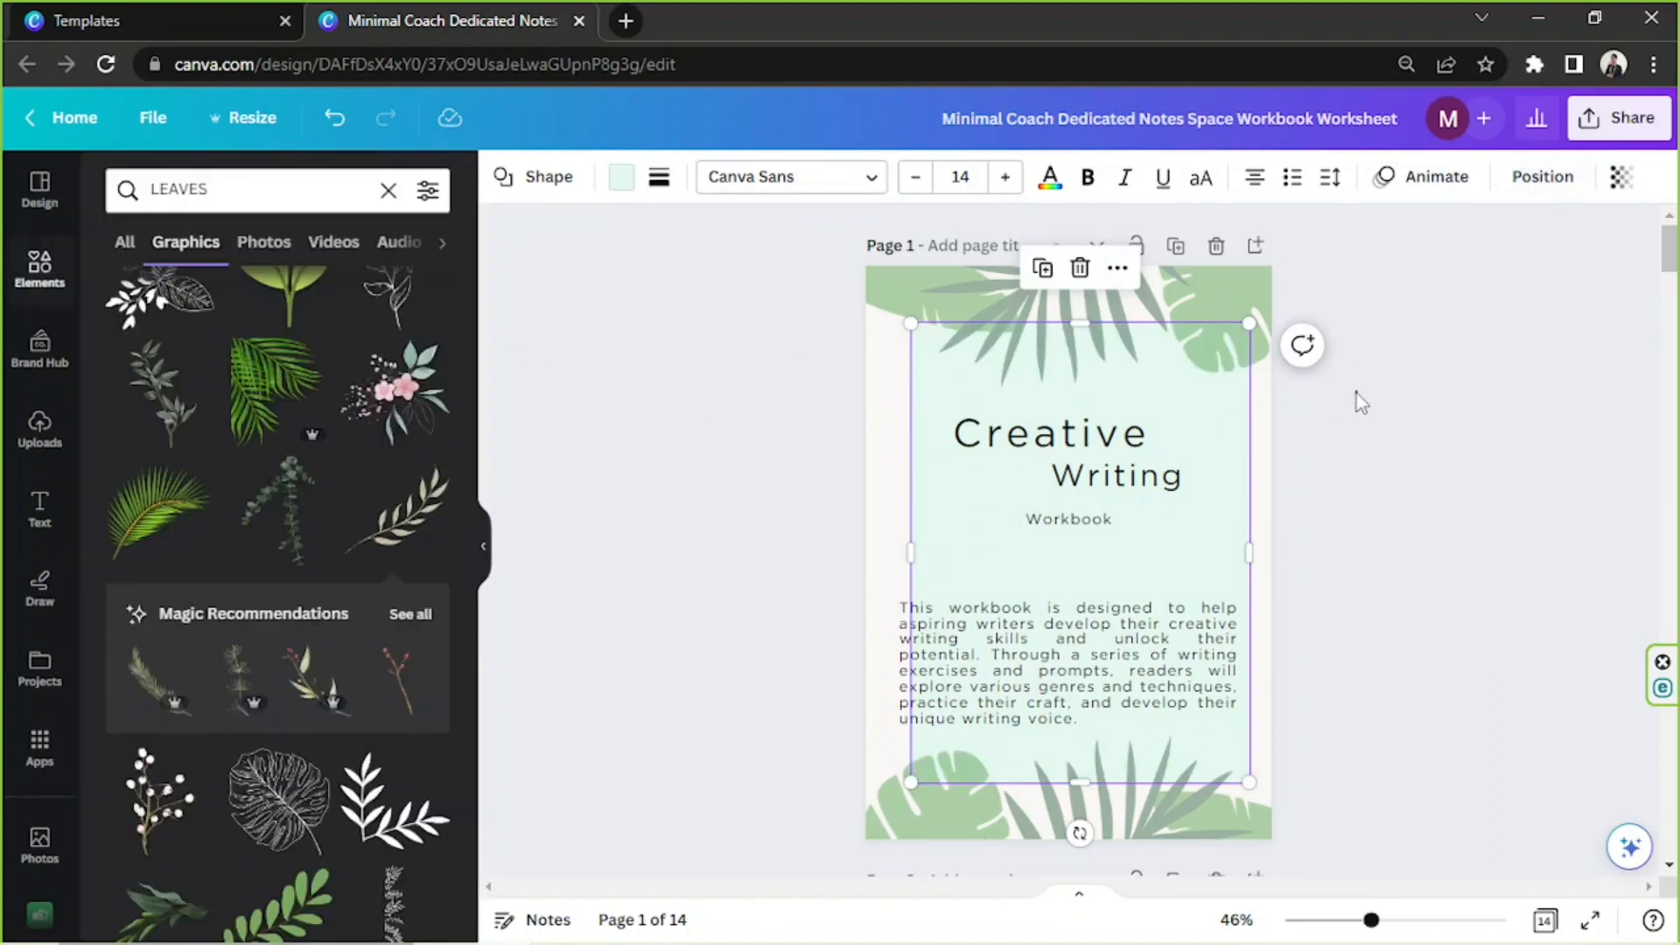
pyautogui.click(1234, 457)
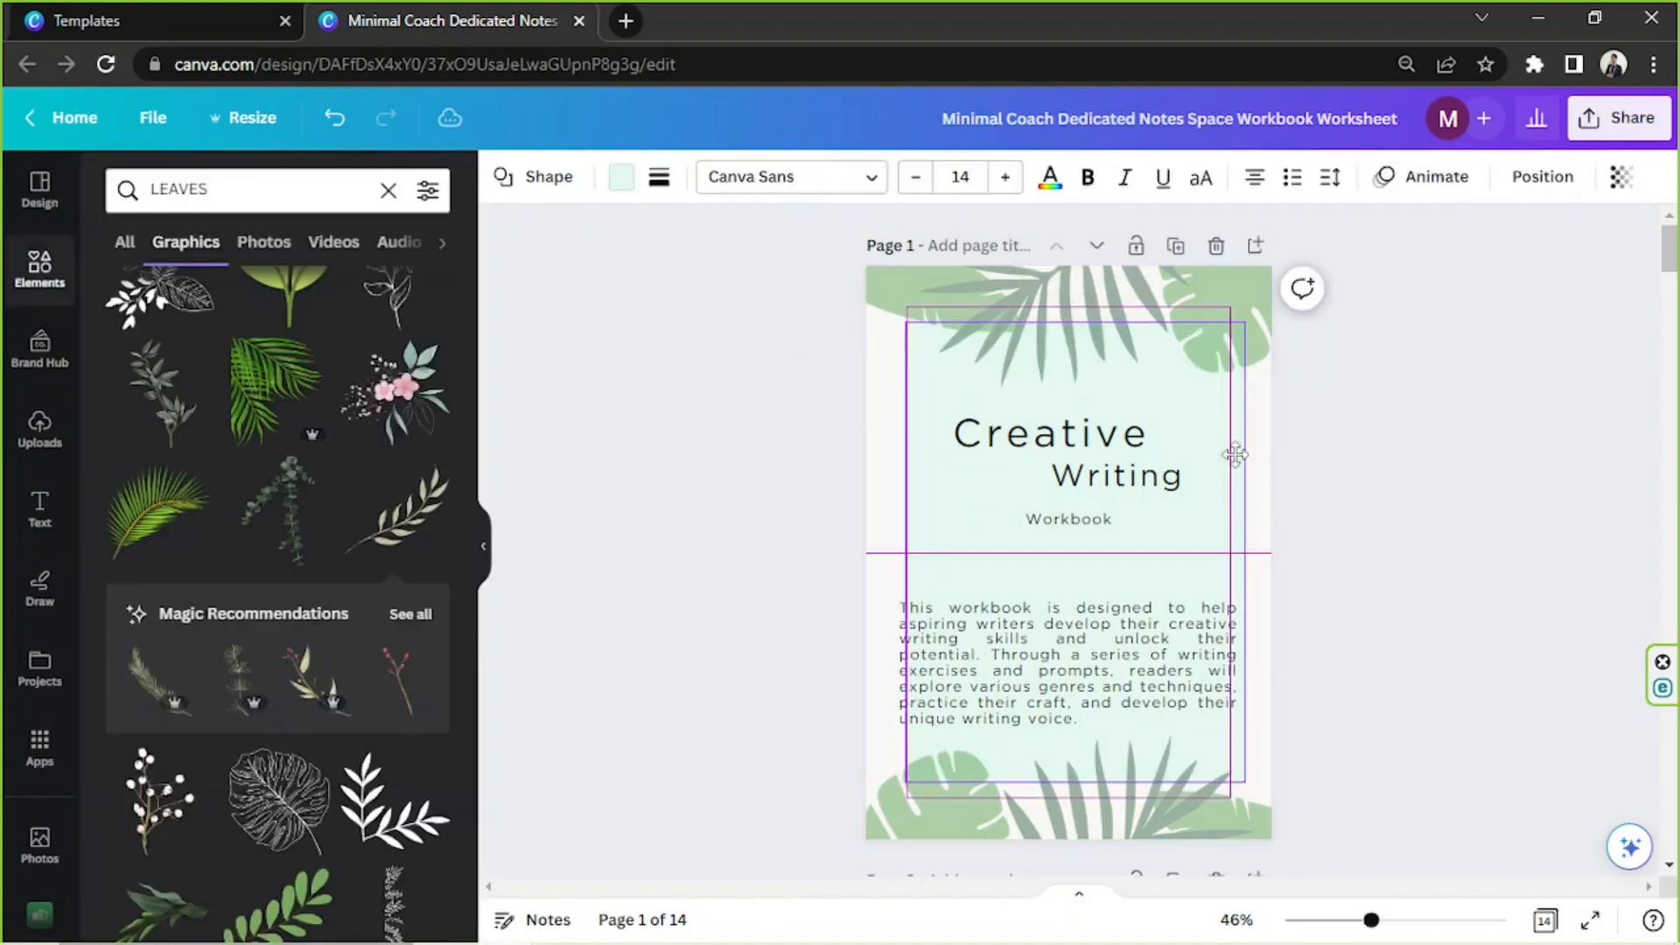
pyautogui.click(1407, 482)
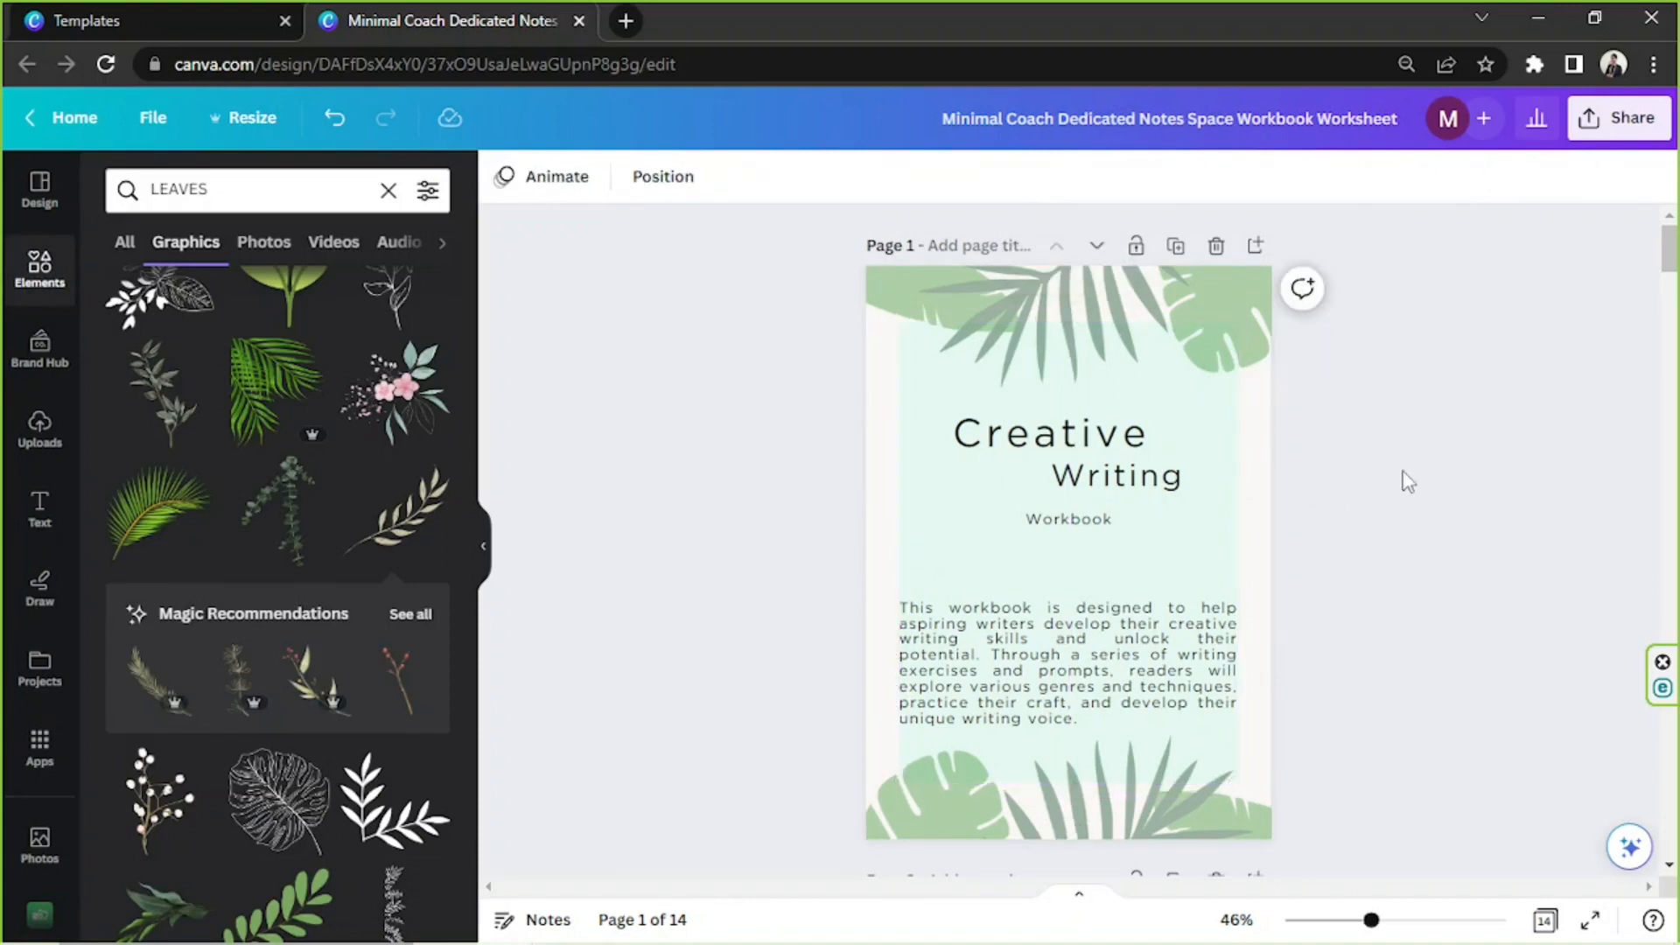
# Set page 1's background to the pale mint color #E6F8F1
pyautogui.click(1266, 476)
pyautogui.click(505, 180)
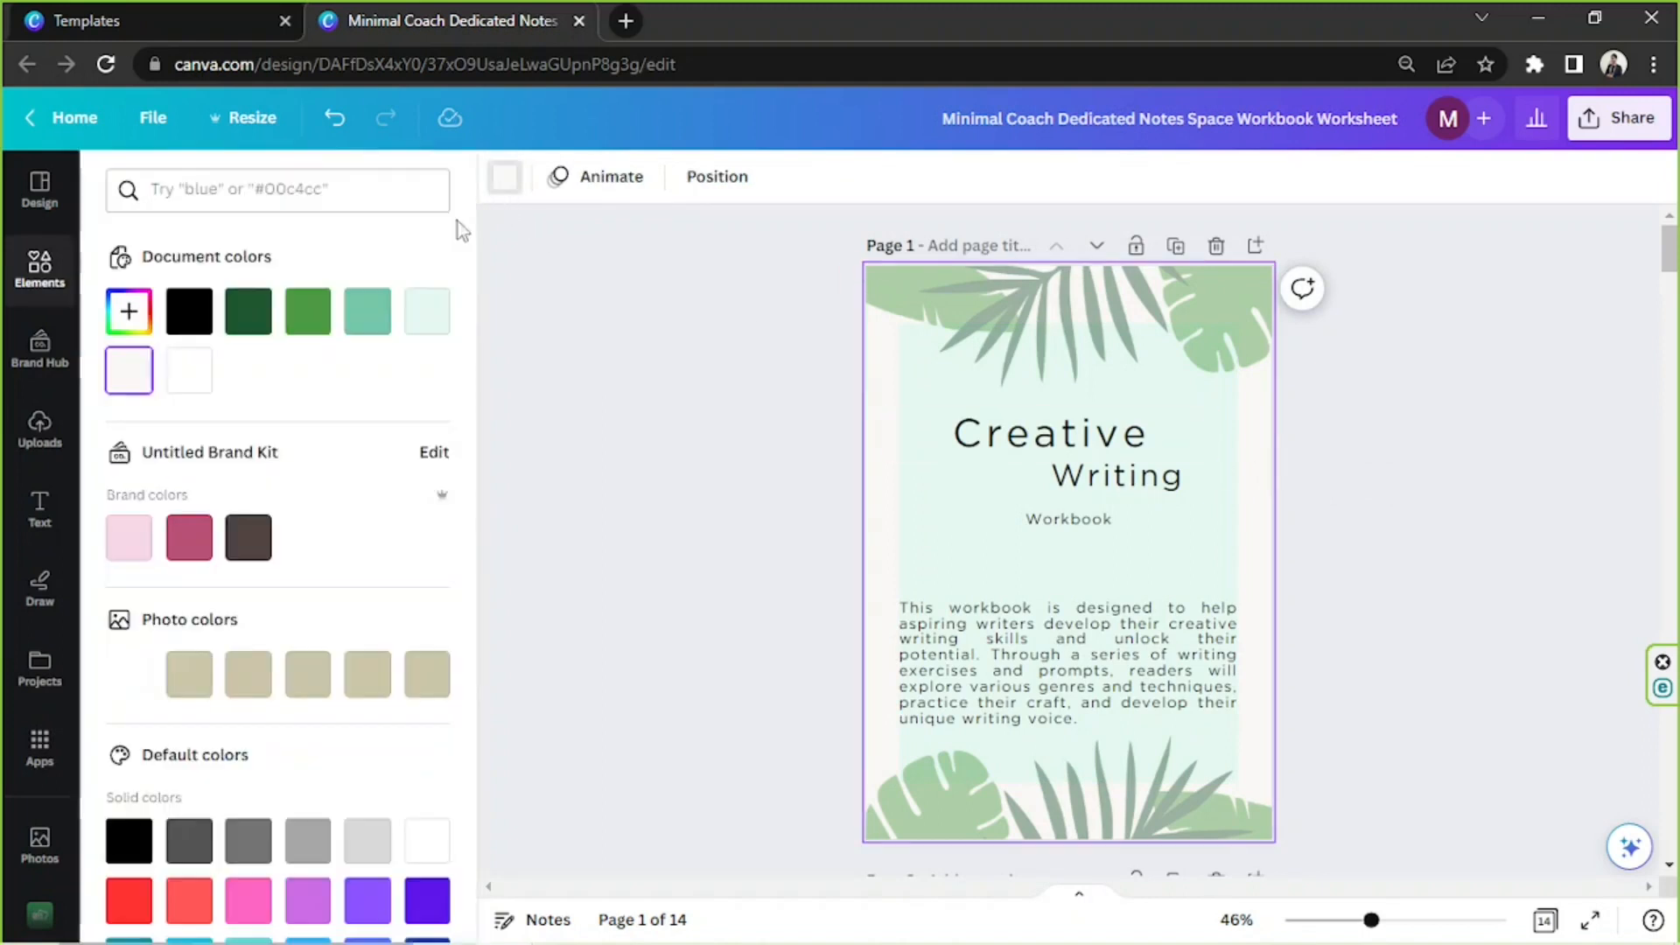
pyautogui.click(422, 309)
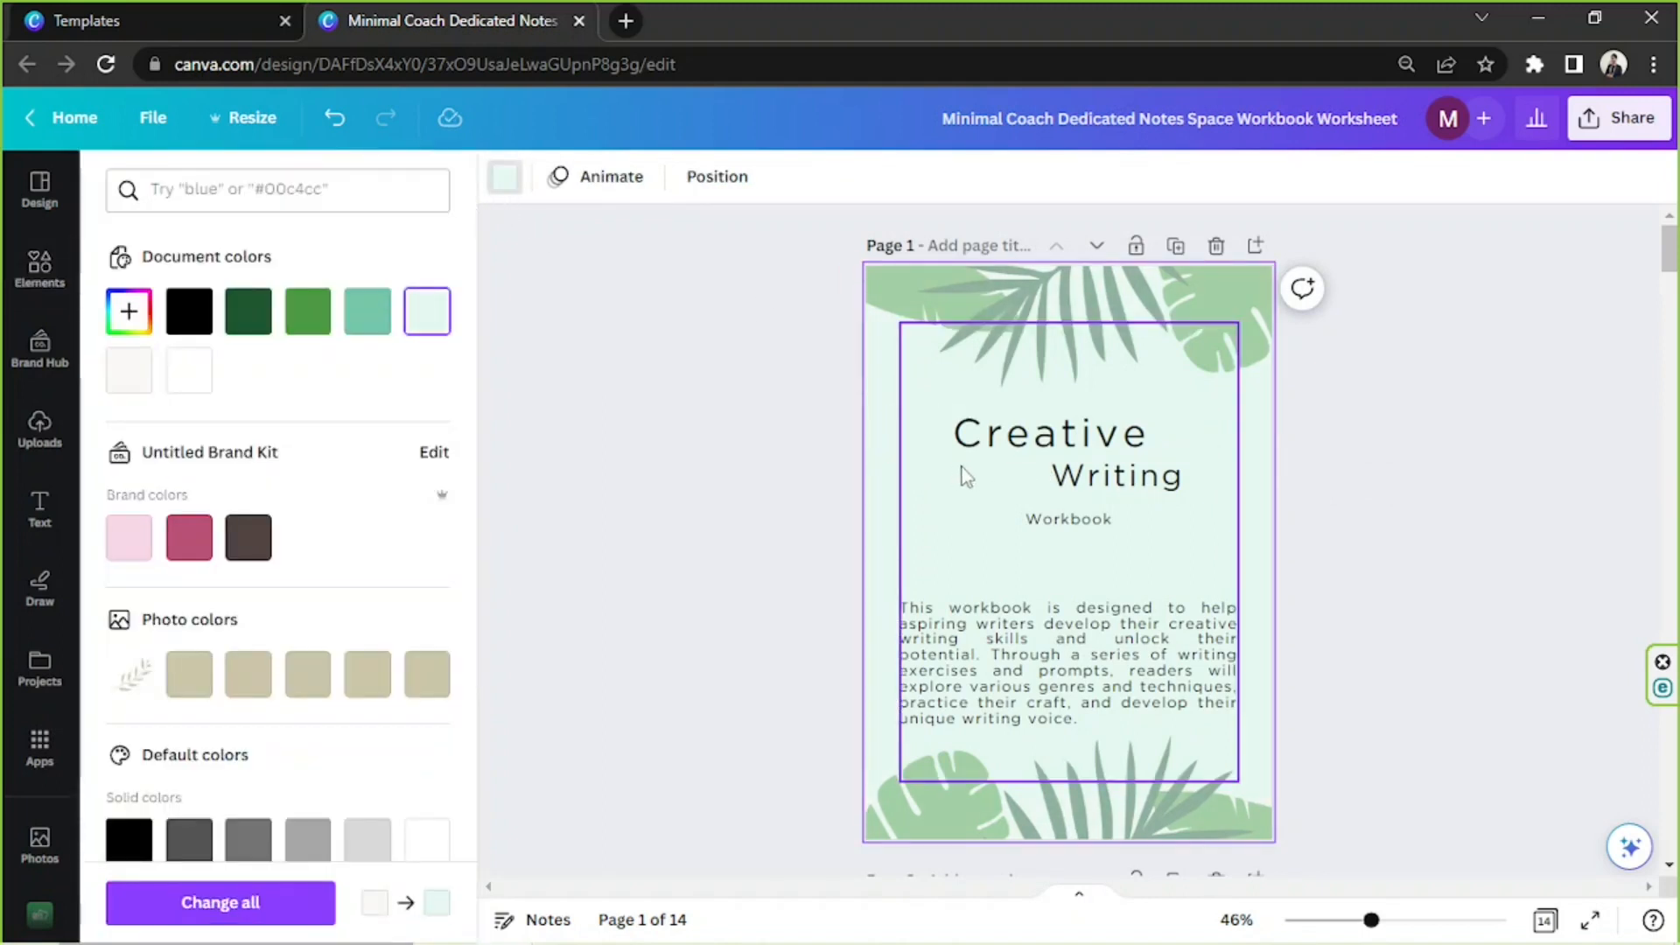
# Fill the rectangle behind the cover text with white
pyautogui.click(908, 450)
pyautogui.click(265, 388)
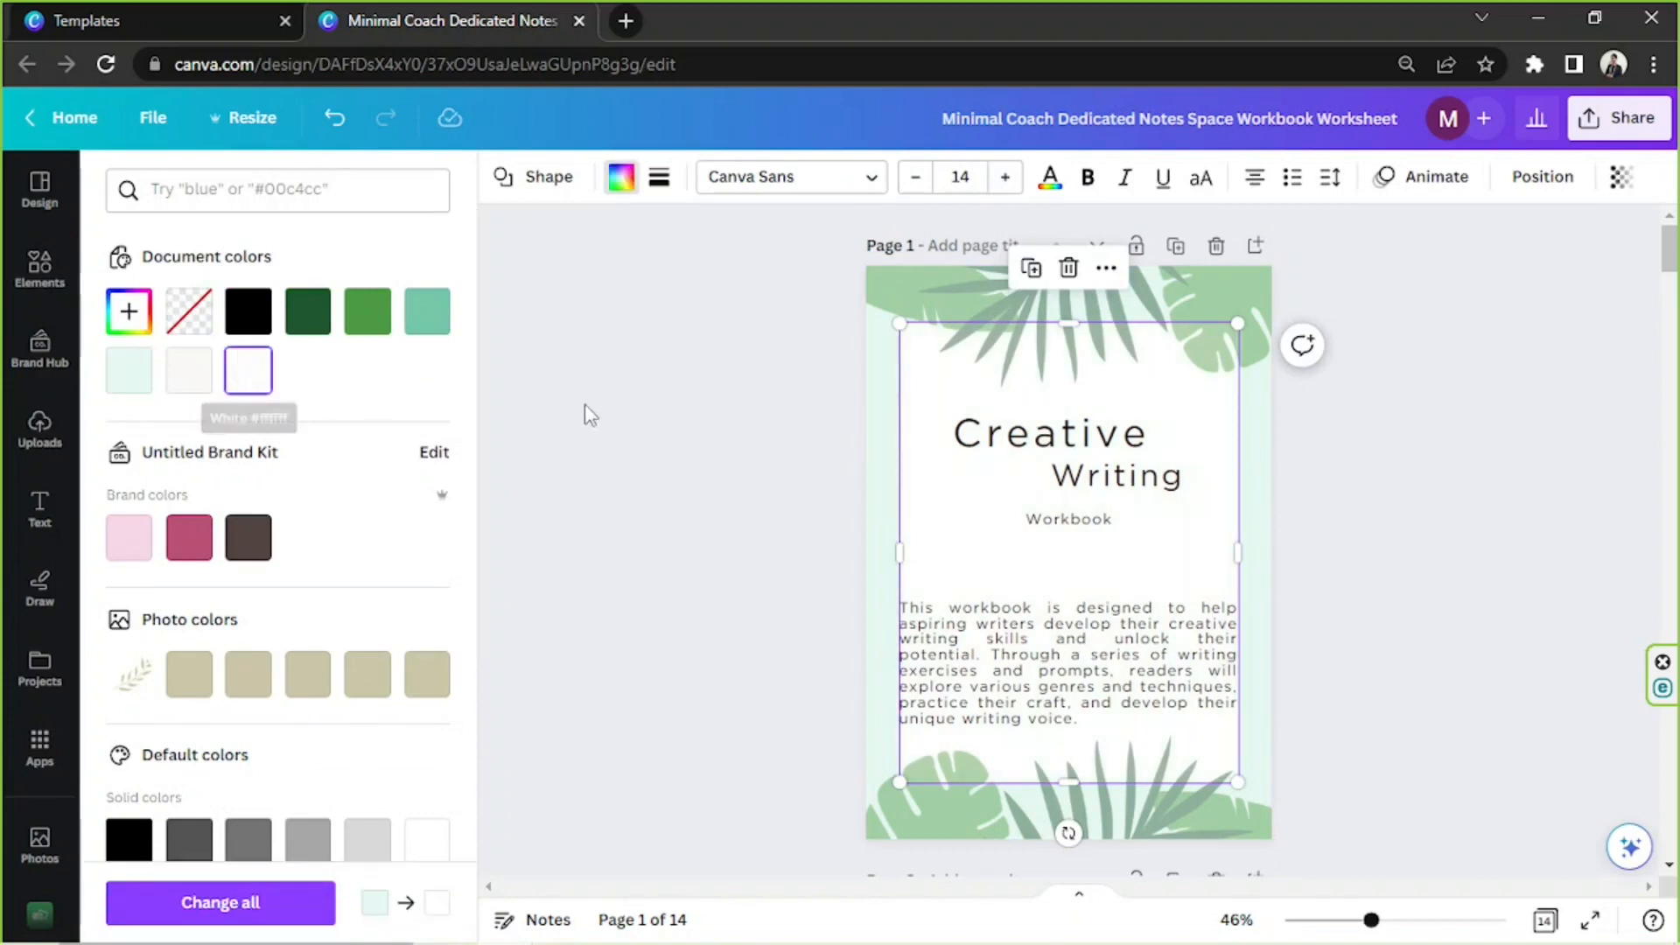
pyautogui.click(1382, 407)
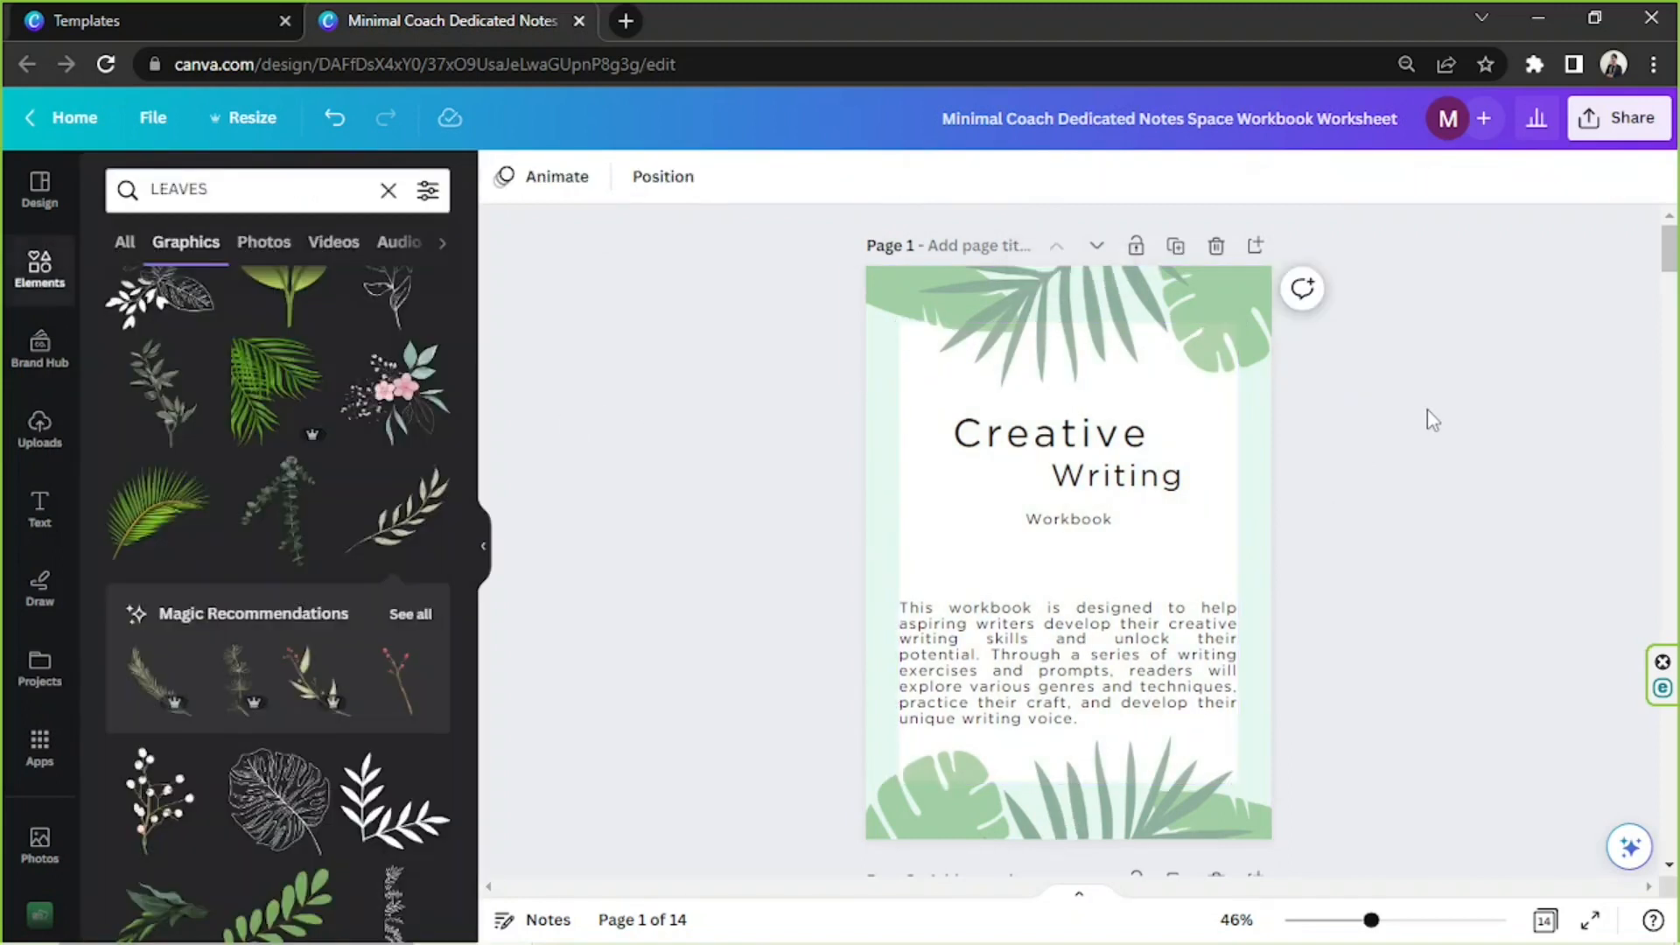
# Narrow the description text box and center it so it sits inside the white rectangle with side margins
pyautogui.click(1210, 612)
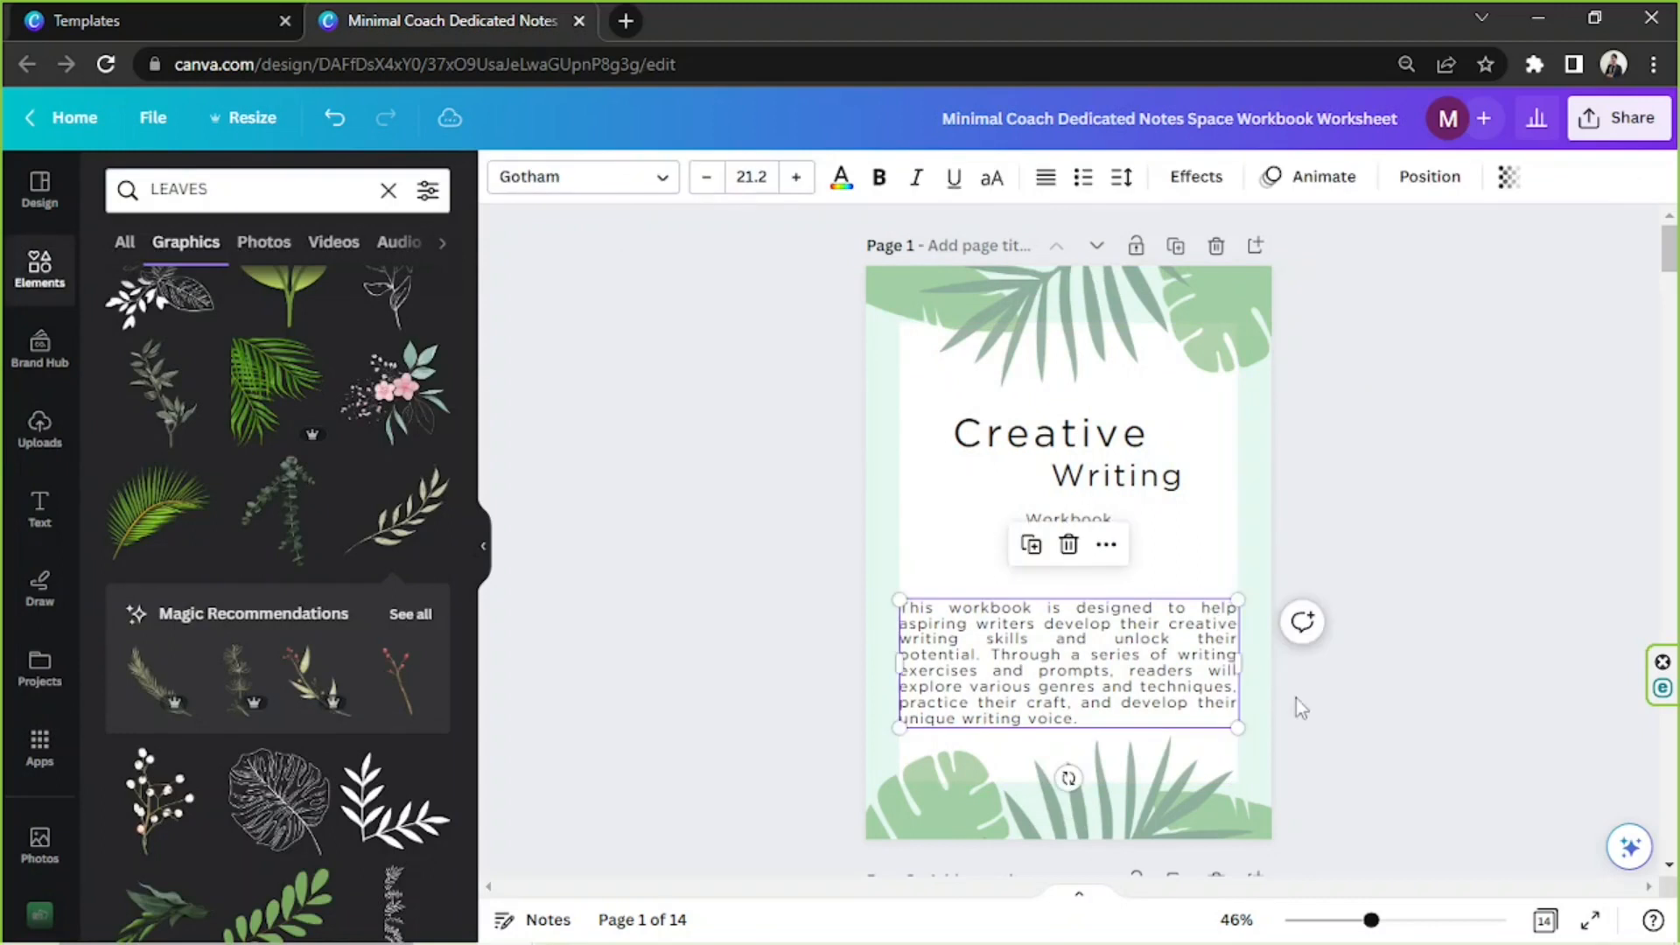
pyautogui.moveTo(1245, 656); pyautogui.dragTo(1151, 654)
pyautogui.click(1391, 536)
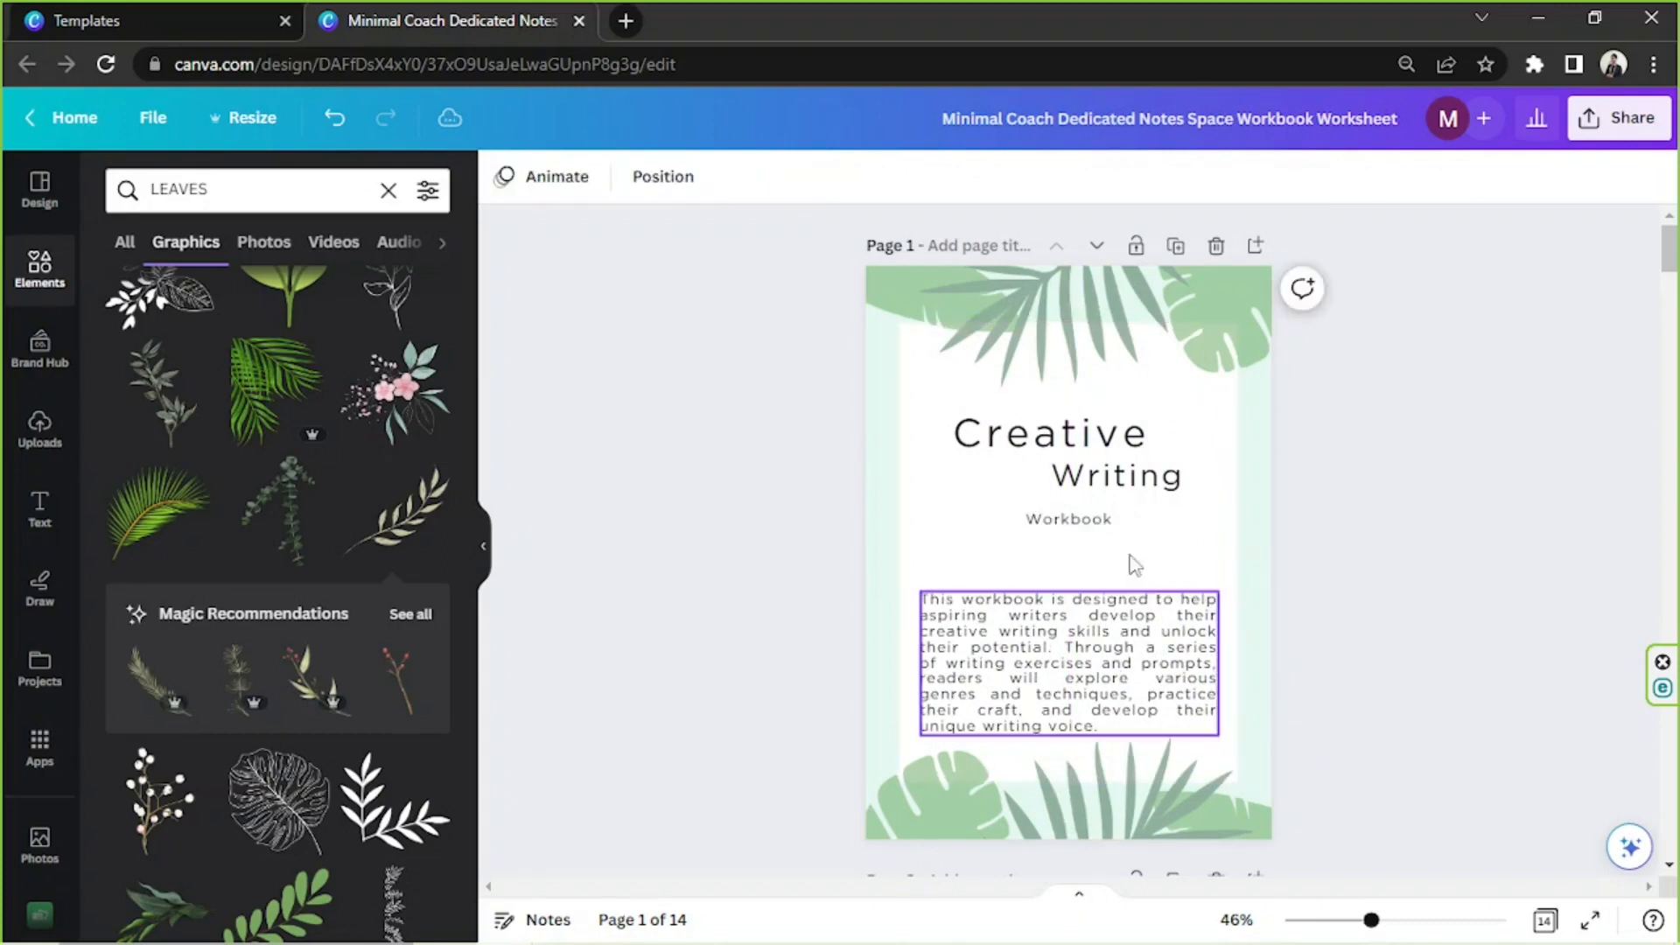
# Try out cursive fonts on the title word "Creative" and set it in Un Jour Merveilleux
pyautogui.click(1041, 435)
pyautogui.doubleClick(1042, 435)
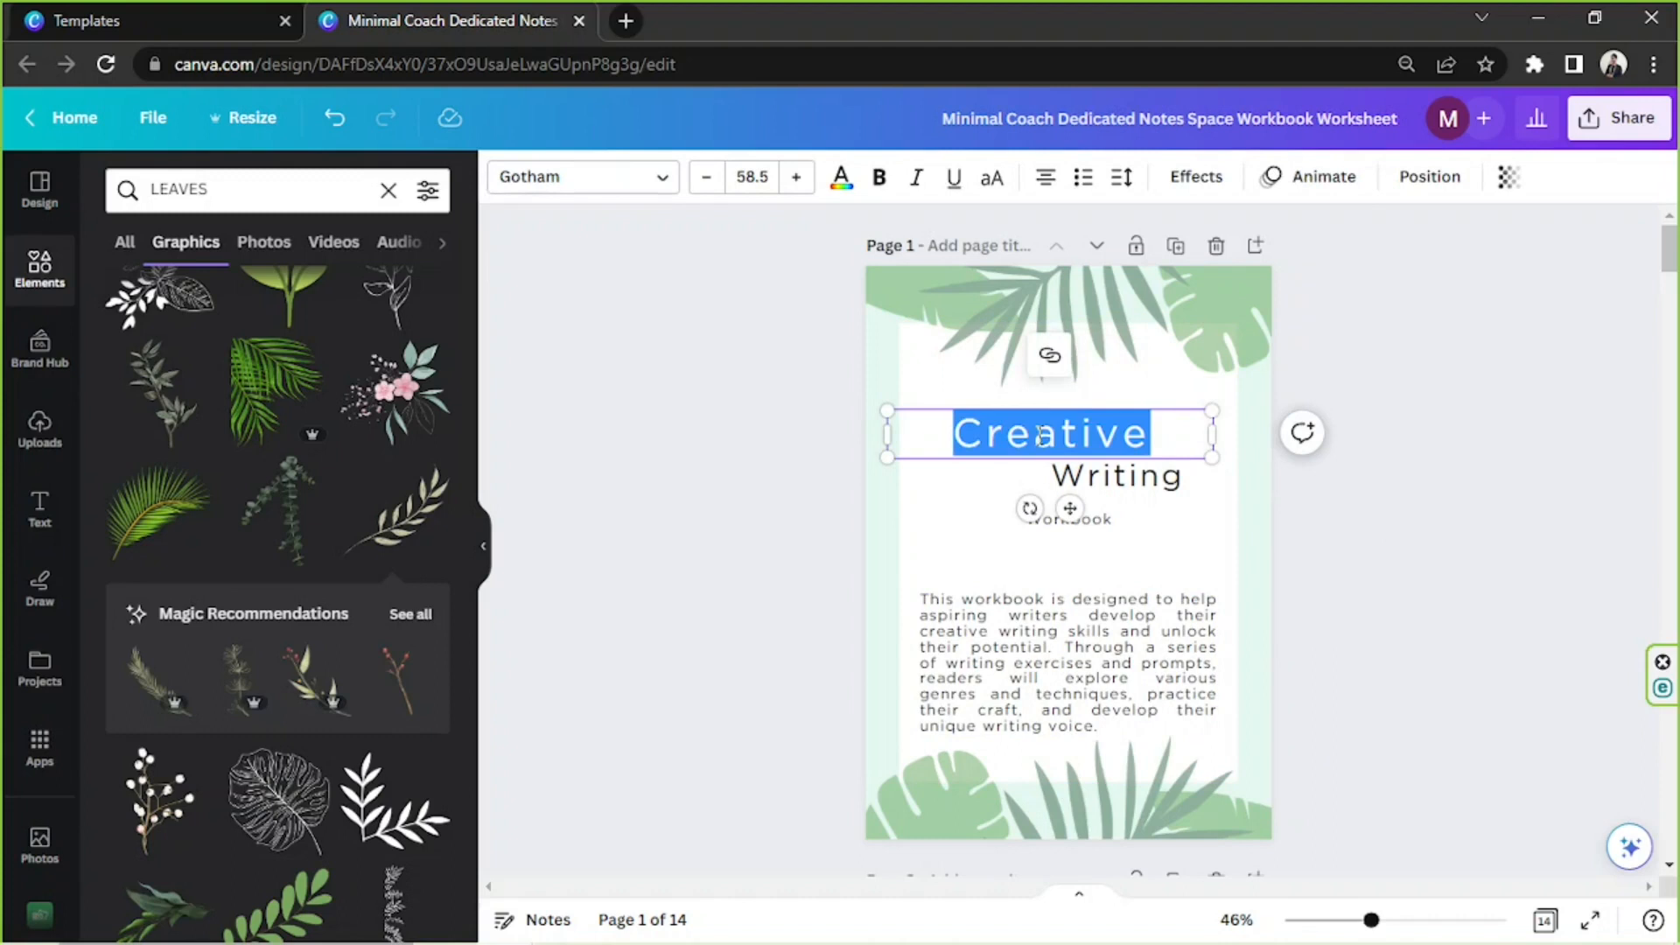
pyautogui.click(612, 177)
pyautogui.click(192, 518)
pyautogui.click(245, 564)
pyautogui.scroll(-6, 257, 670)
pyautogui.click(229, 692)
pyautogui.scroll(-1, 226, 714)
pyautogui.click(241, 740)
pyautogui.scroll(-5, 280, 639)
pyautogui.click(271, 744)
pyautogui.scroll(-4, 273, 700)
pyautogui.click(277, 593)
pyautogui.click(287, 549)
pyautogui.scroll(-8, 296, 551)
pyautogui.click(254, 656)
pyautogui.scroll(-5, 229, 683)
pyautogui.click(241, 520)
pyautogui.scroll(-6, 255, 623)
pyautogui.click(249, 643)
pyautogui.scroll(-6, 254, 613)
pyautogui.click(284, 661)
pyautogui.scroll(-6, 300, 593)
pyautogui.click(302, 714)
pyautogui.scroll(-6, 308, 385)
pyautogui.click(306, 457)
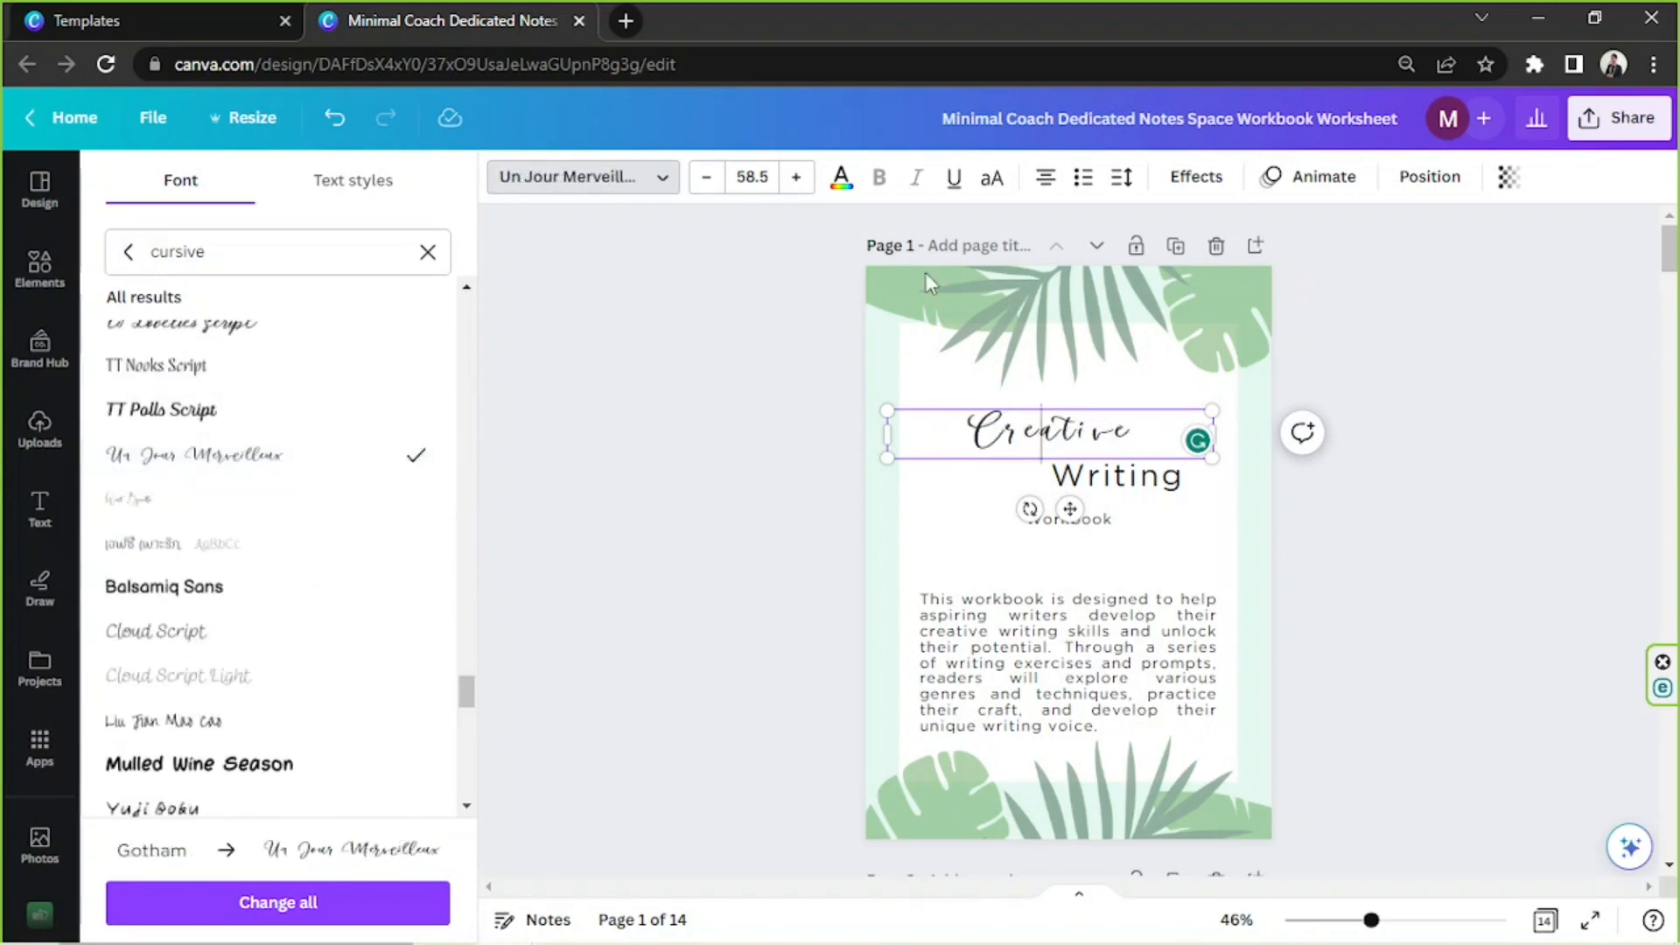
# Tighten the letter spacing of "Creative" to -16
pyautogui.click(1124, 180)
pyautogui.moveTo(1213, 278)
pyautogui.mouseDown()
pyautogui.moveTo(1174, 277)
pyautogui.moveTo(1187, 278)
pyautogui.mouseUp()
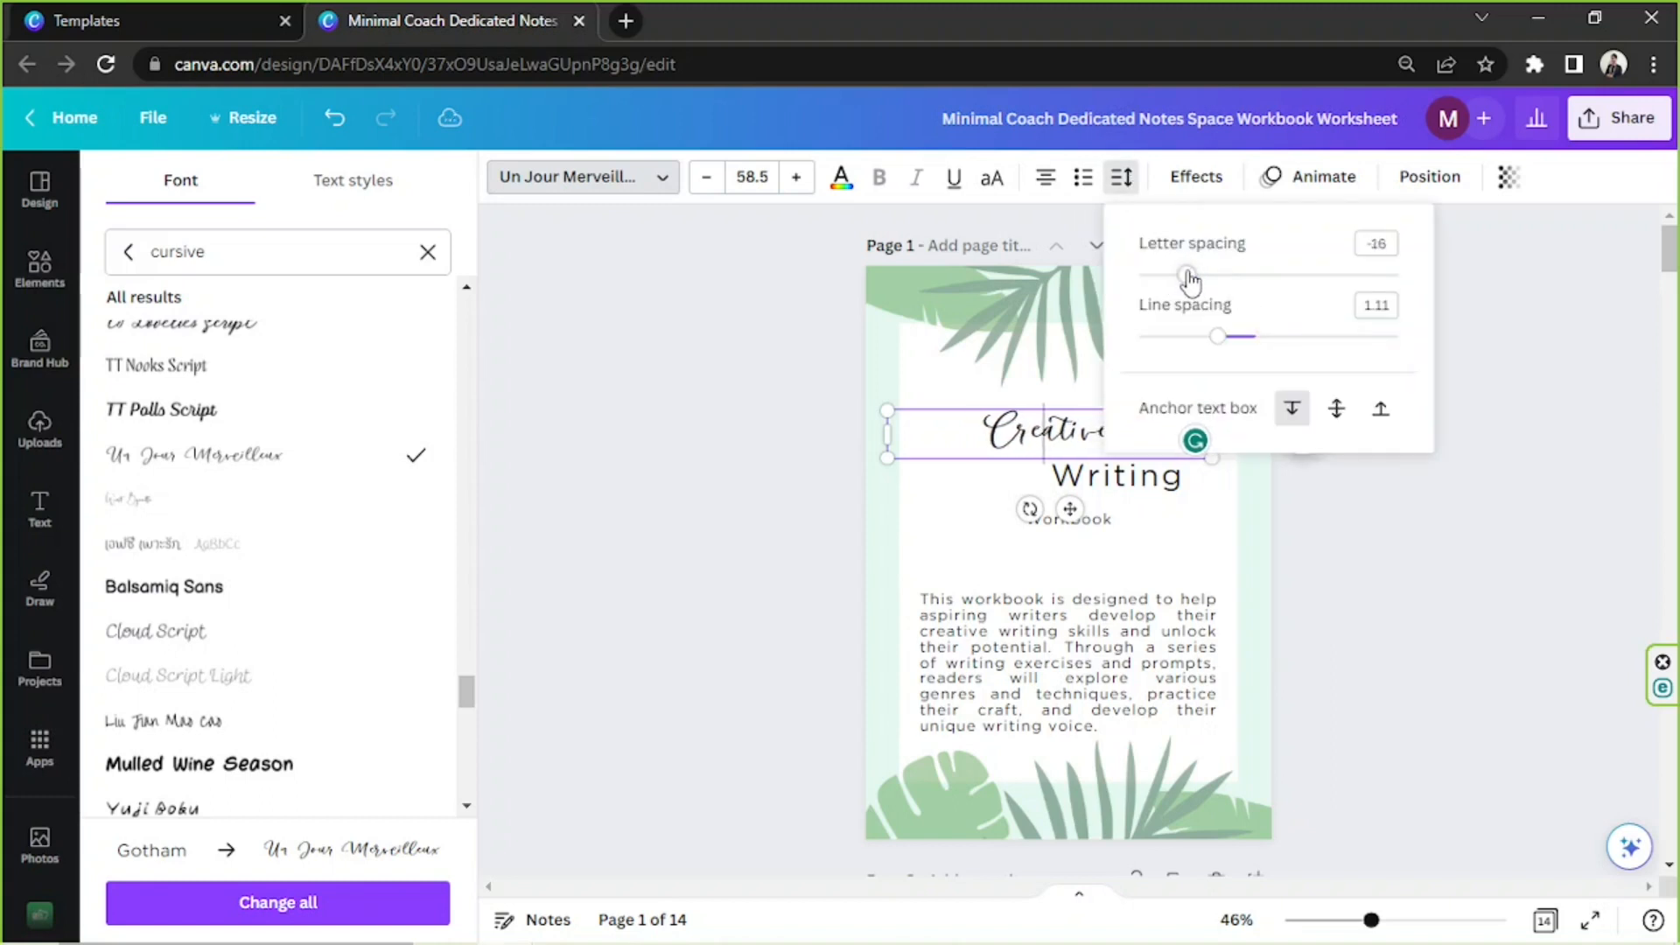
# Enlarge the title word "Creative" to size 91.5 and try out other cursive fonts such as Nefelibata Script, Better Together Script and VeryBerry
pyautogui.click(1455, 640)
pyautogui.moveTo(1213, 434); pyautogui.dragTo(1184, 468)
pyautogui.moveTo(1110, 446); pyautogui.dragTo(1111, 480)
pyautogui.scroll(-15, 298, 477)
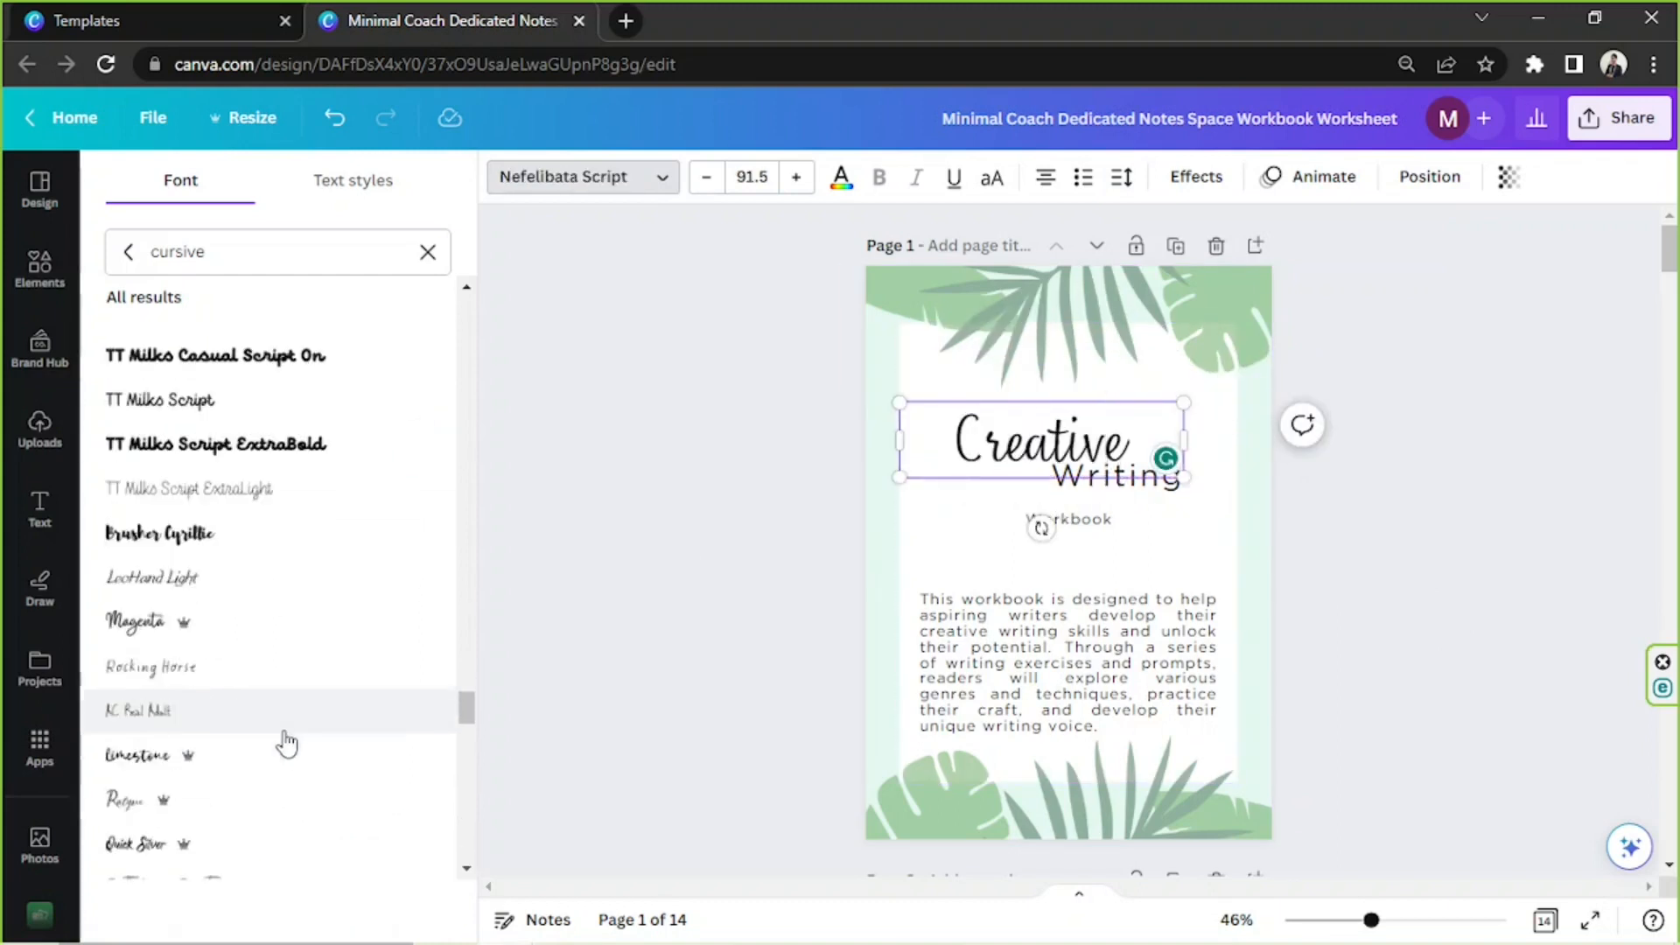
pyautogui.scroll(-10, 310, 563)
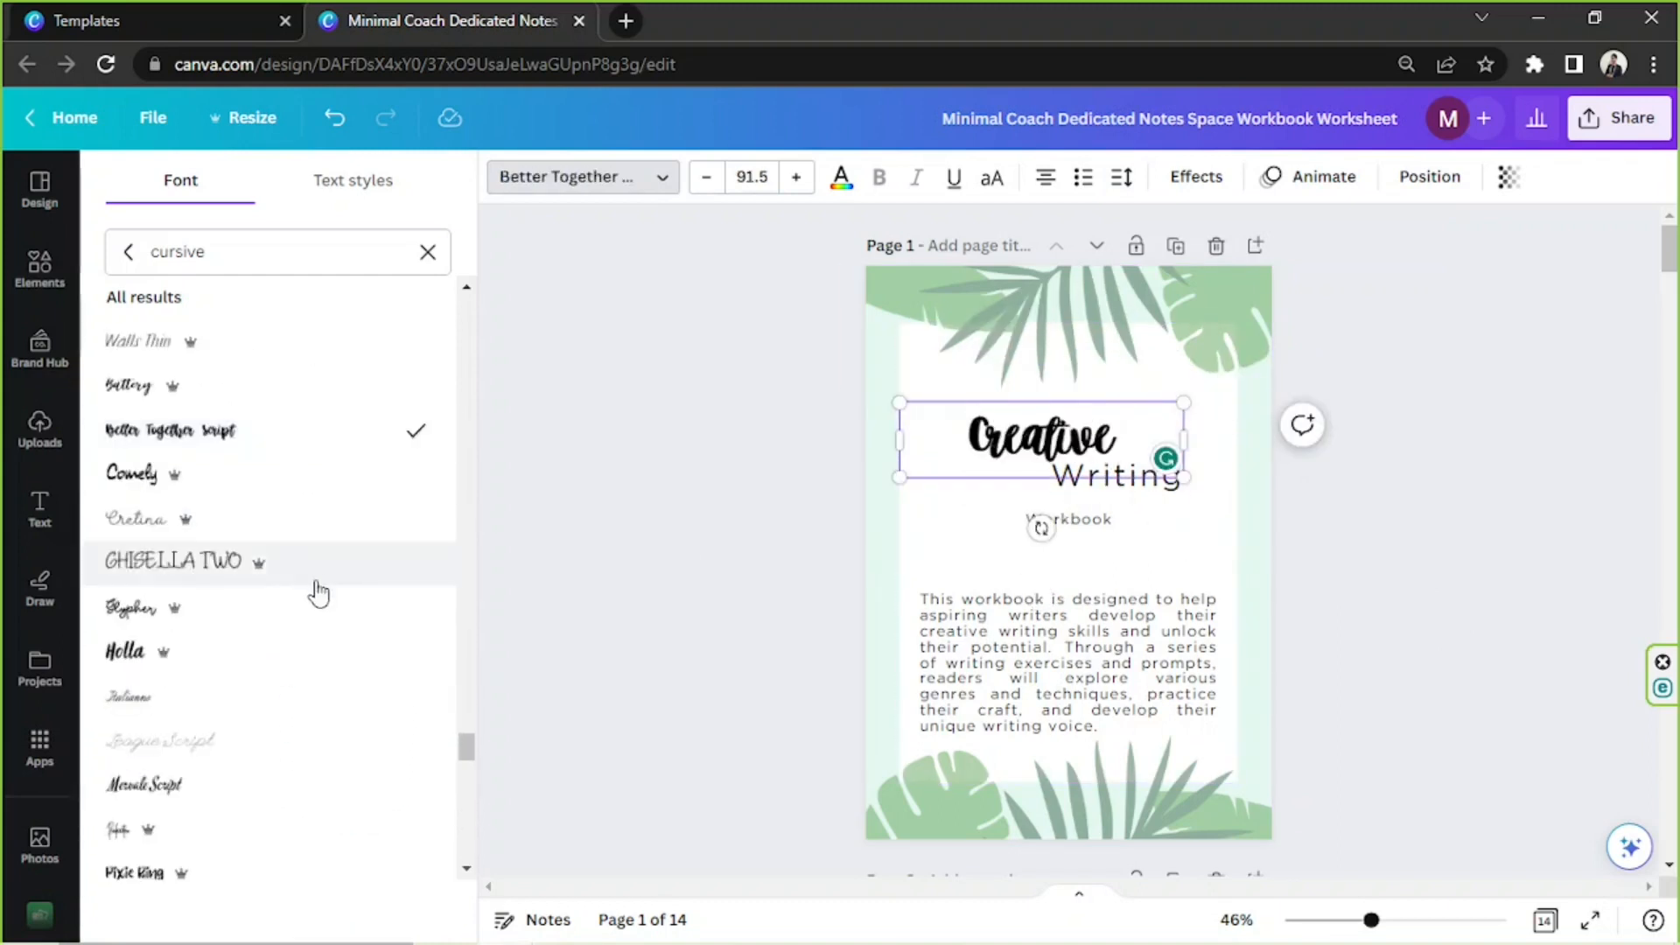
pyautogui.scroll(-15, 252, 525)
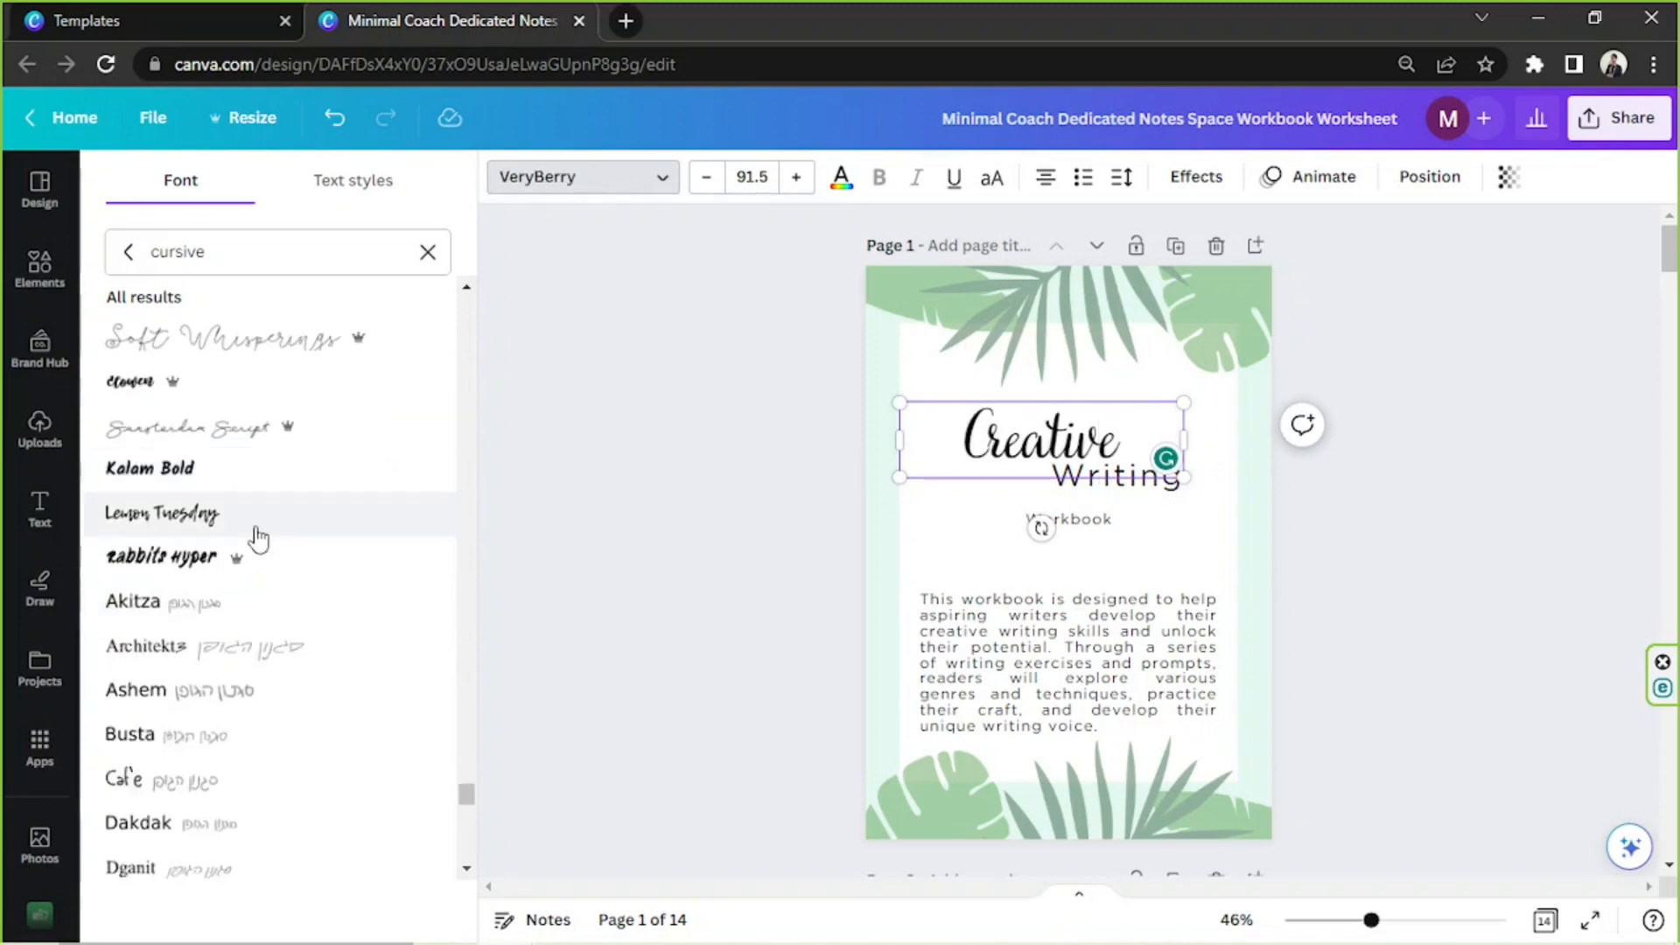
# Search the fonts for "sula", set "Creative" in Sulat Rizal, shrink it to about size 61.4 and place it above "Writing"
pyautogui.tripleClick(237, 250)
pyautogui.write('sula')
pyautogui.click(225, 368)
pyautogui.moveTo(1184, 440); pyautogui.dragTo(1208, 442)
pyautogui.moveTo(1206, 474); pyautogui.dragTo(1106, 455)
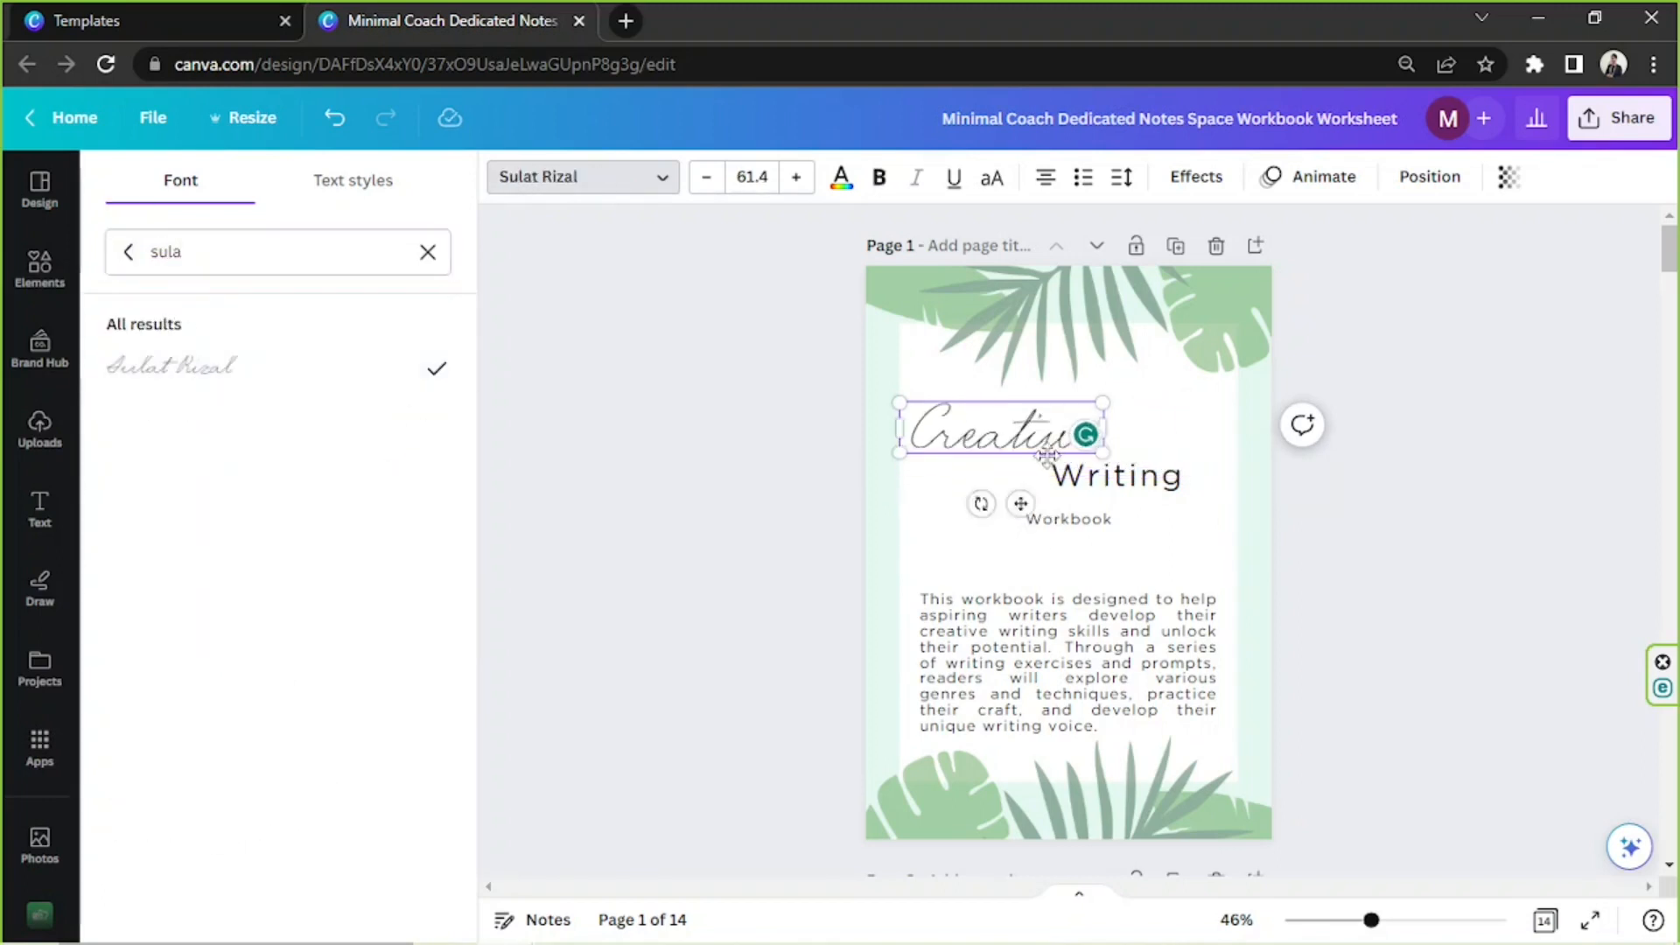
pyautogui.moveTo(1006, 432); pyautogui.dragTo(1044, 428)
pyautogui.click(1426, 454)
# Put the title word "Writing" in uppercase and move it up close beneath "Creative"
pyautogui.click(1177, 484)
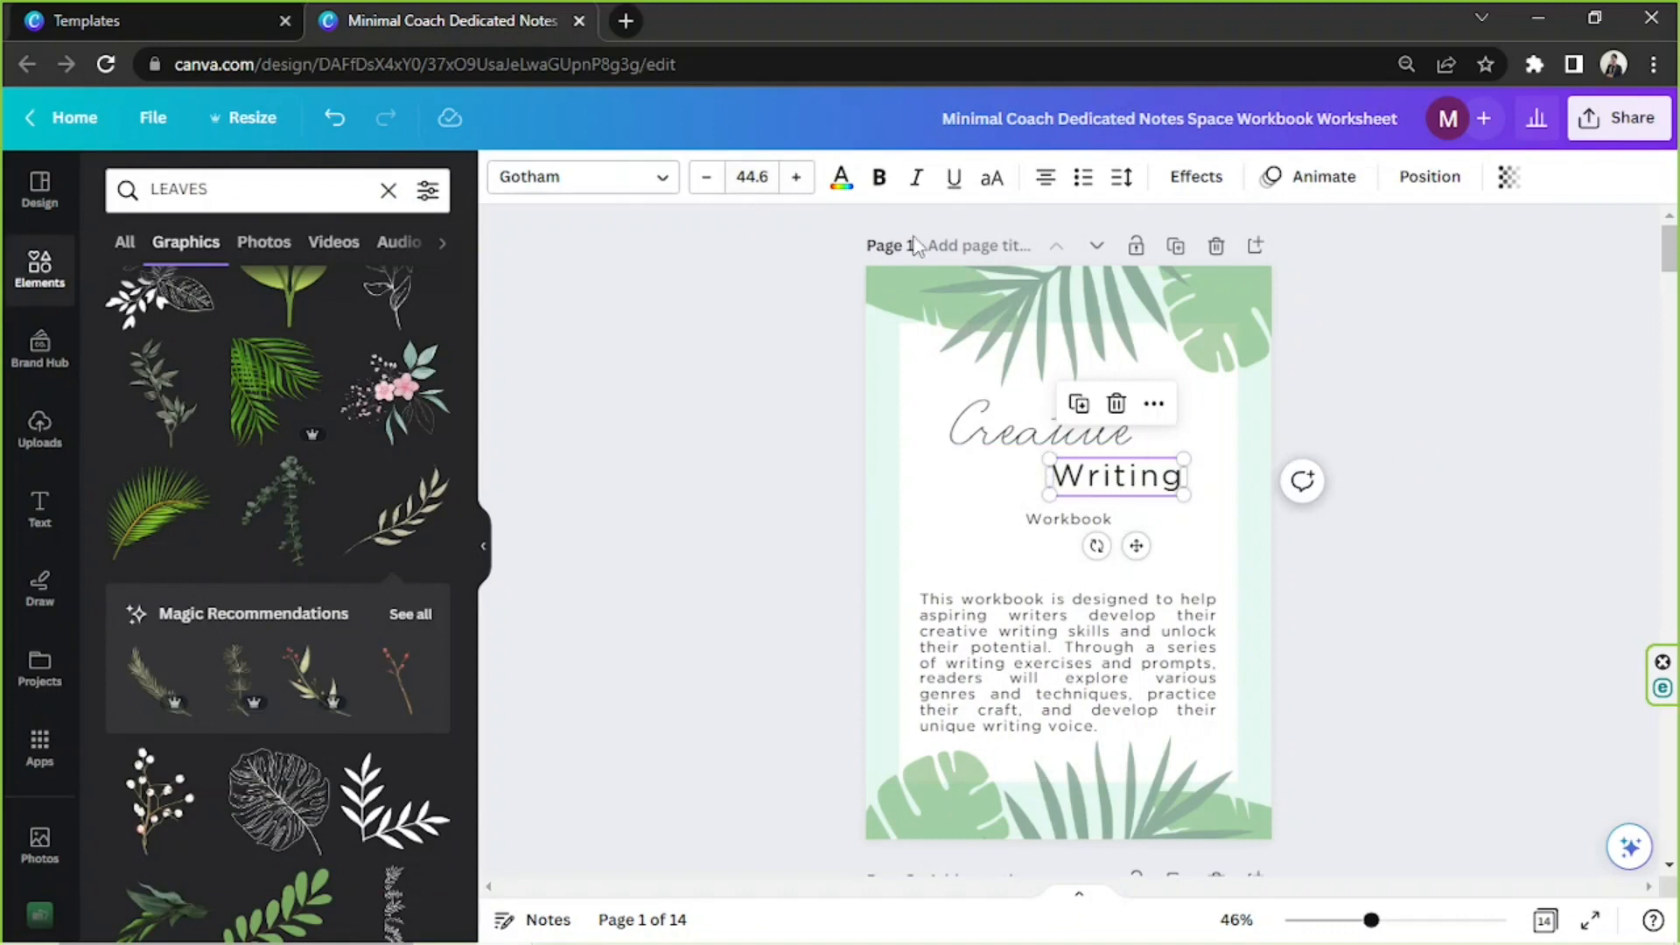
pyautogui.click(994, 186)
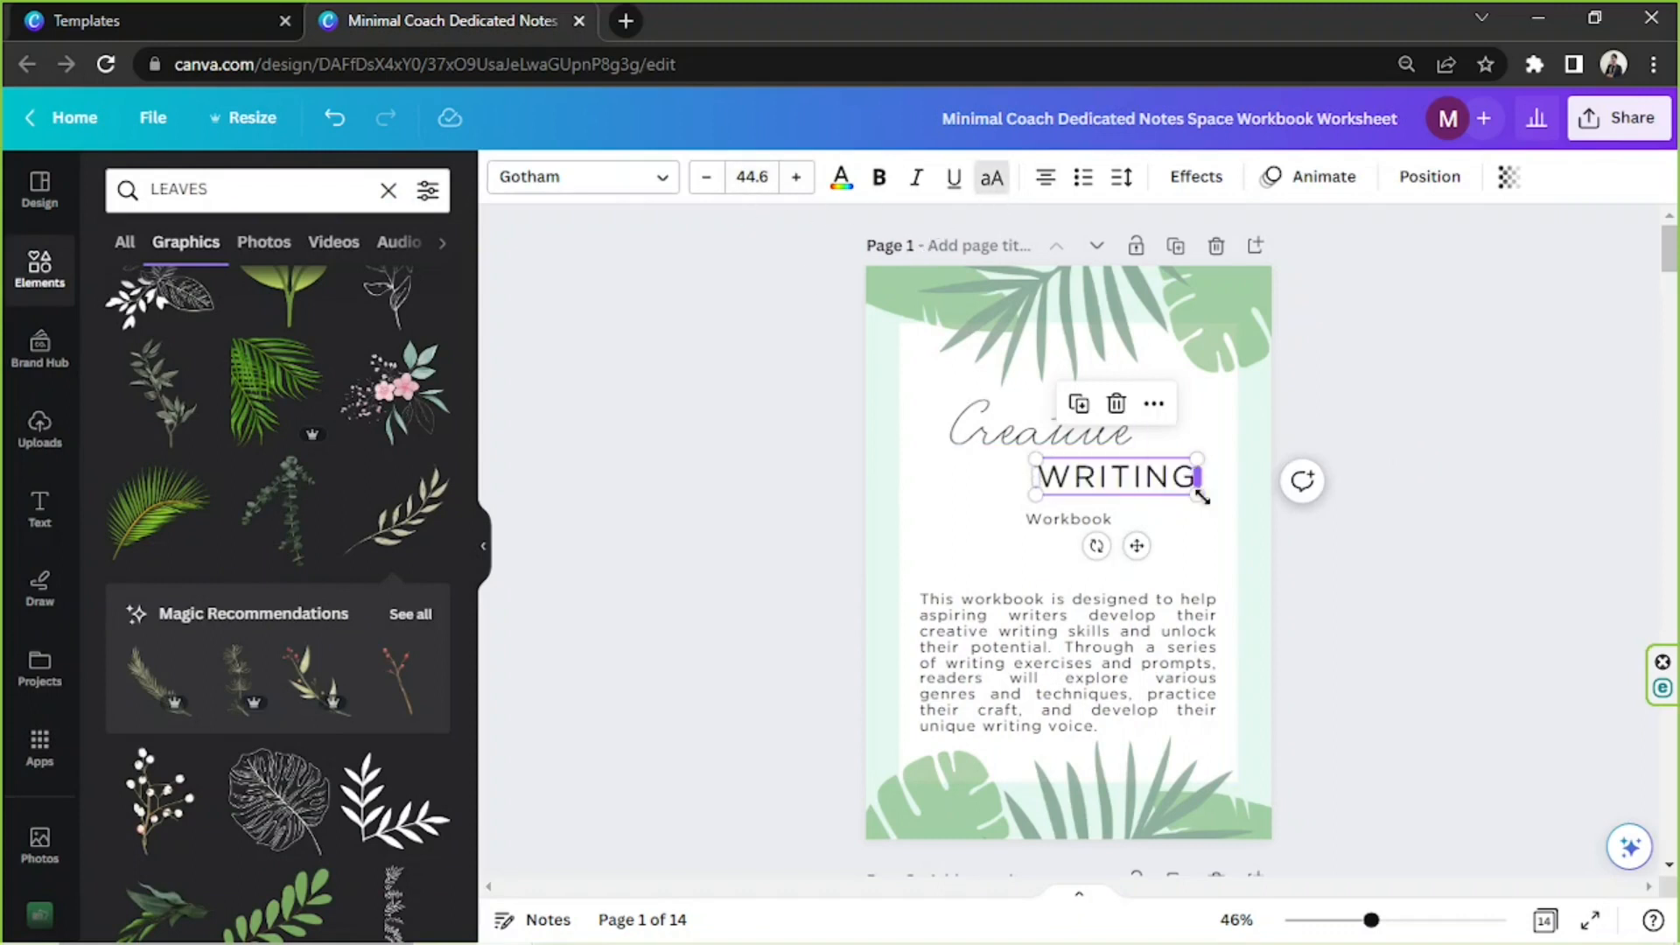
pyautogui.moveTo(1162, 492); pyautogui.dragTo(1162, 487)
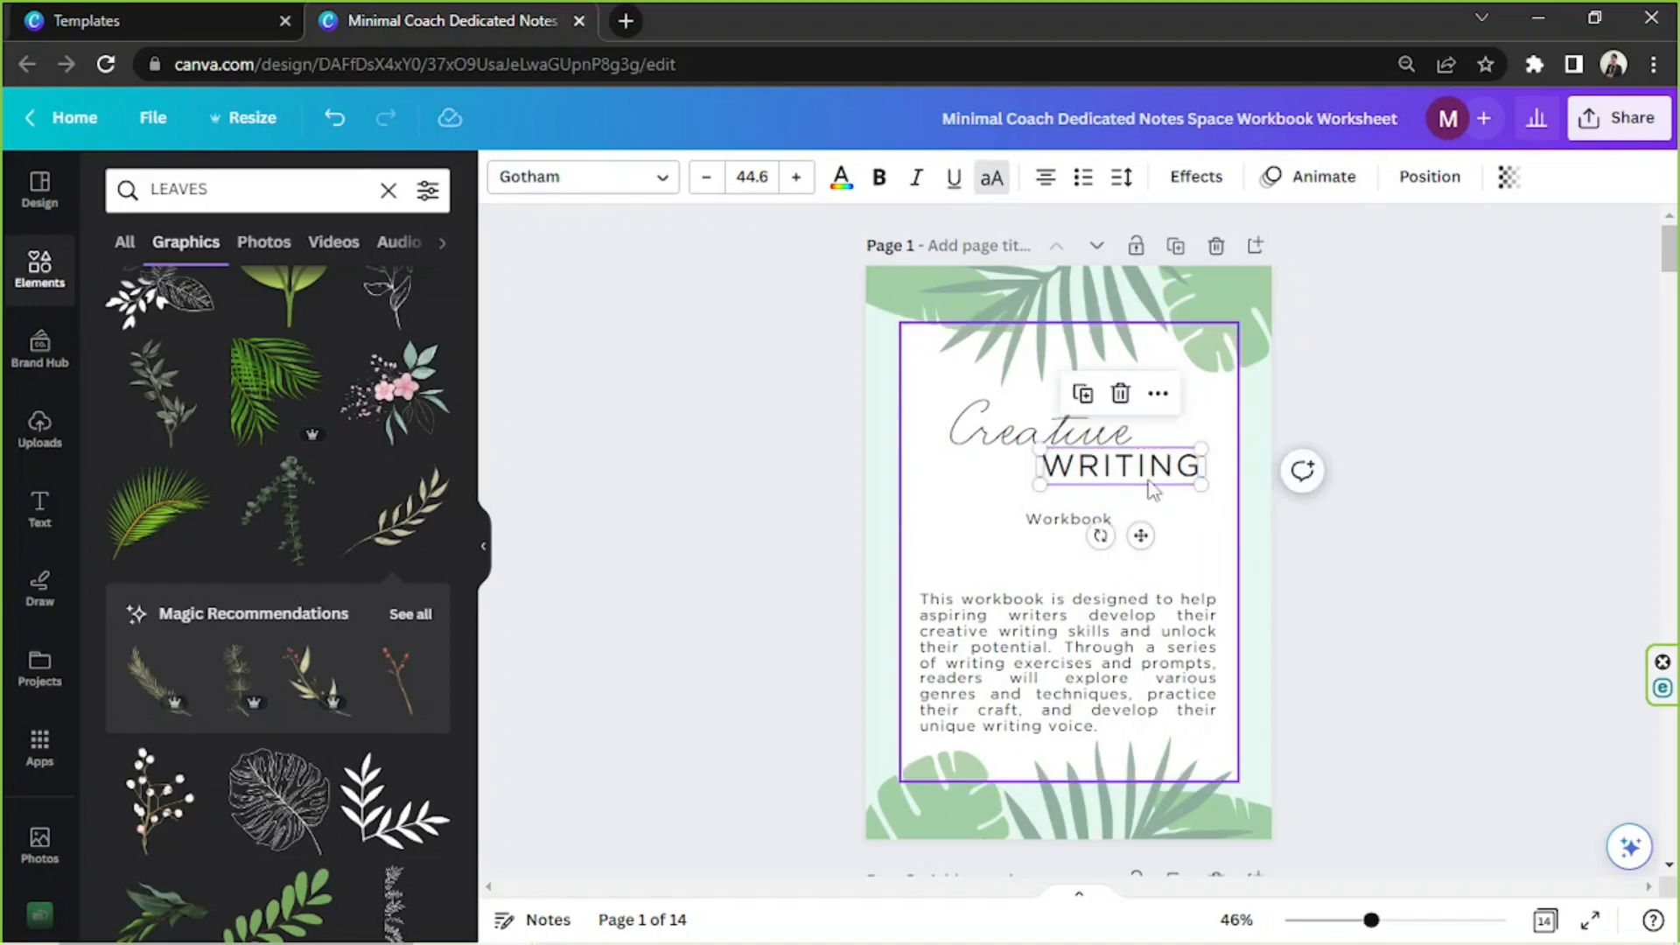
# Try out the document greens on "WRITING" and set its text color to dark green
pyautogui.click(846, 185)
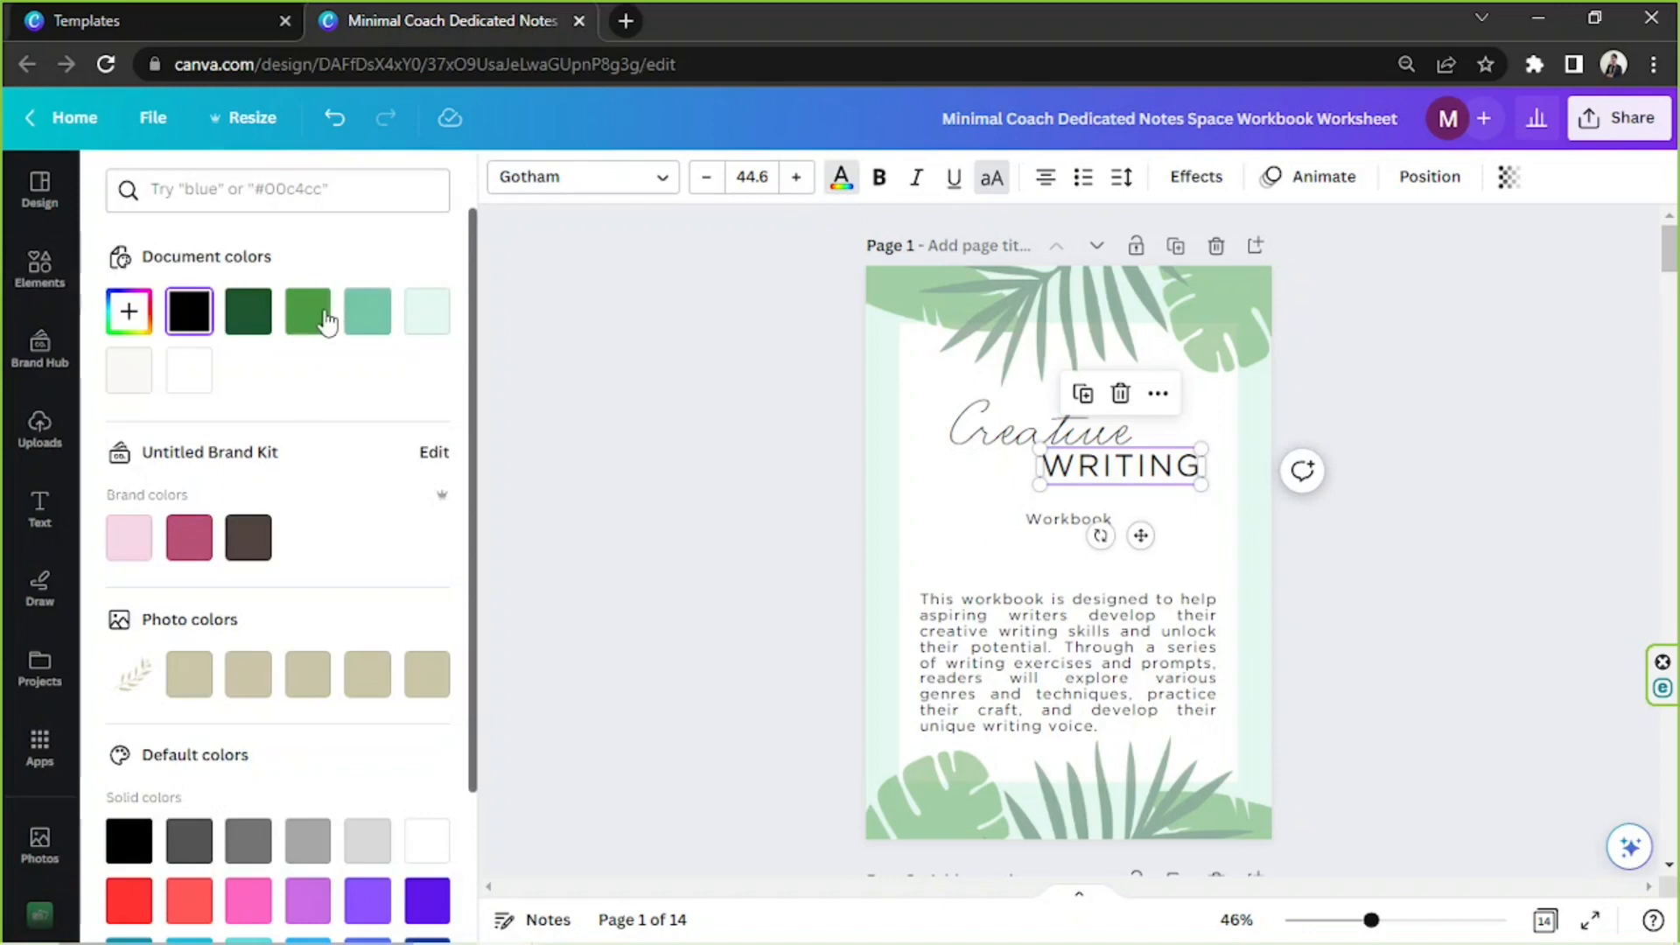
pyautogui.click(324, 316)
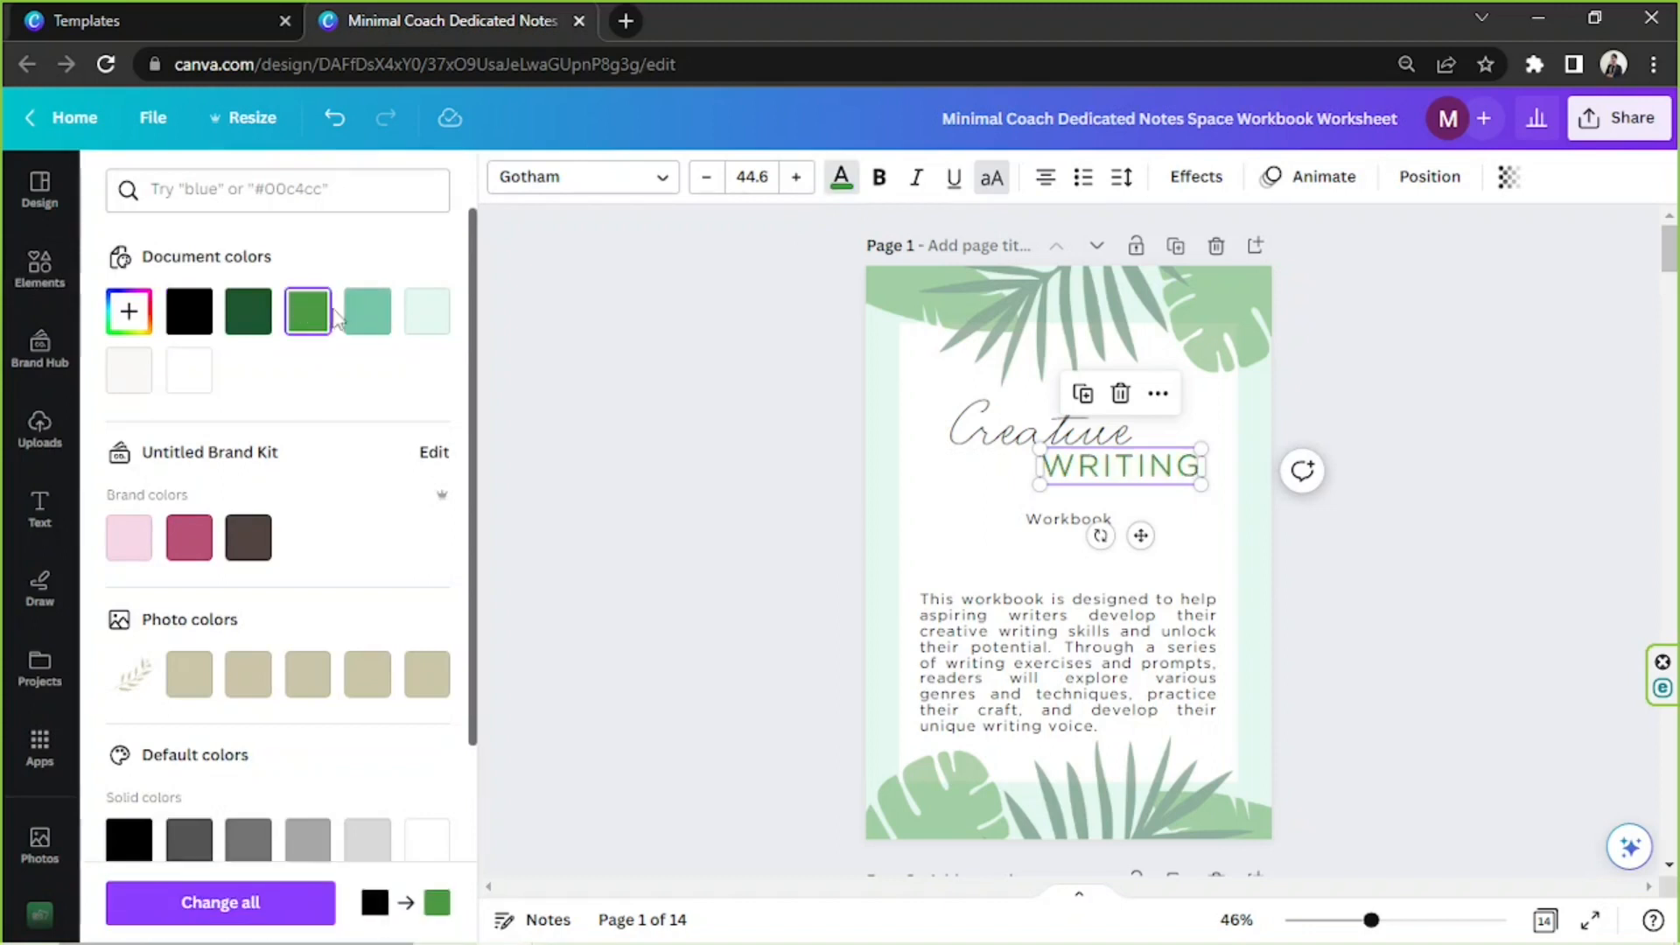
pyautogui.click(366, 310)
pyautogui.click(262, 311)
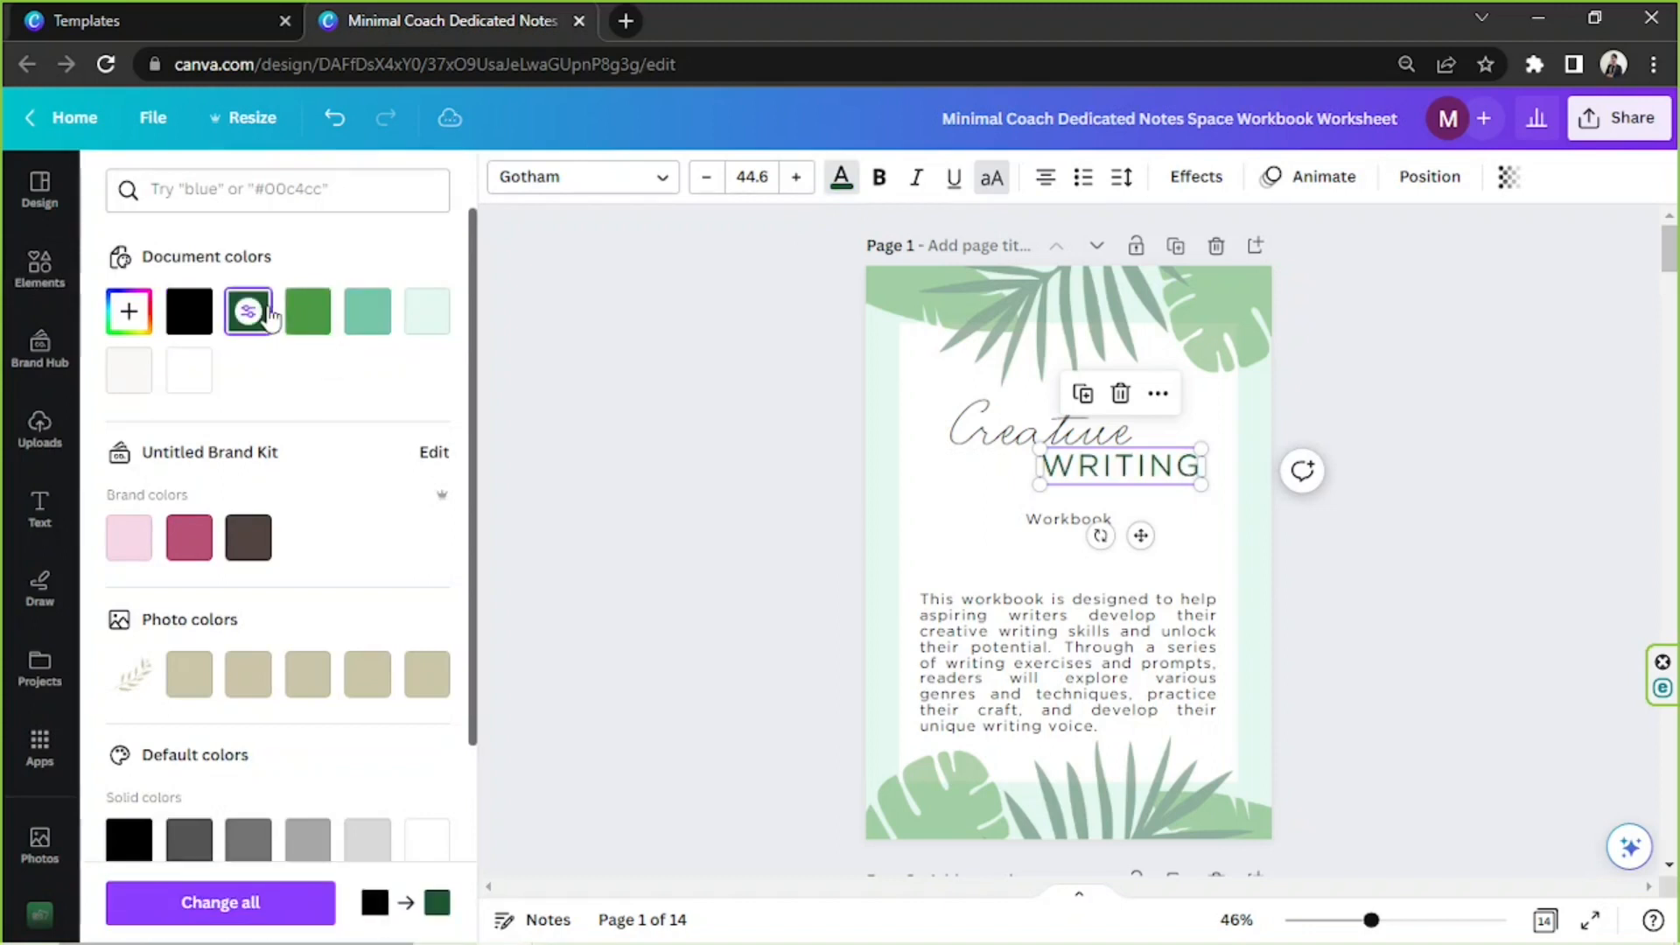
pyautogui.click(1445, 431)
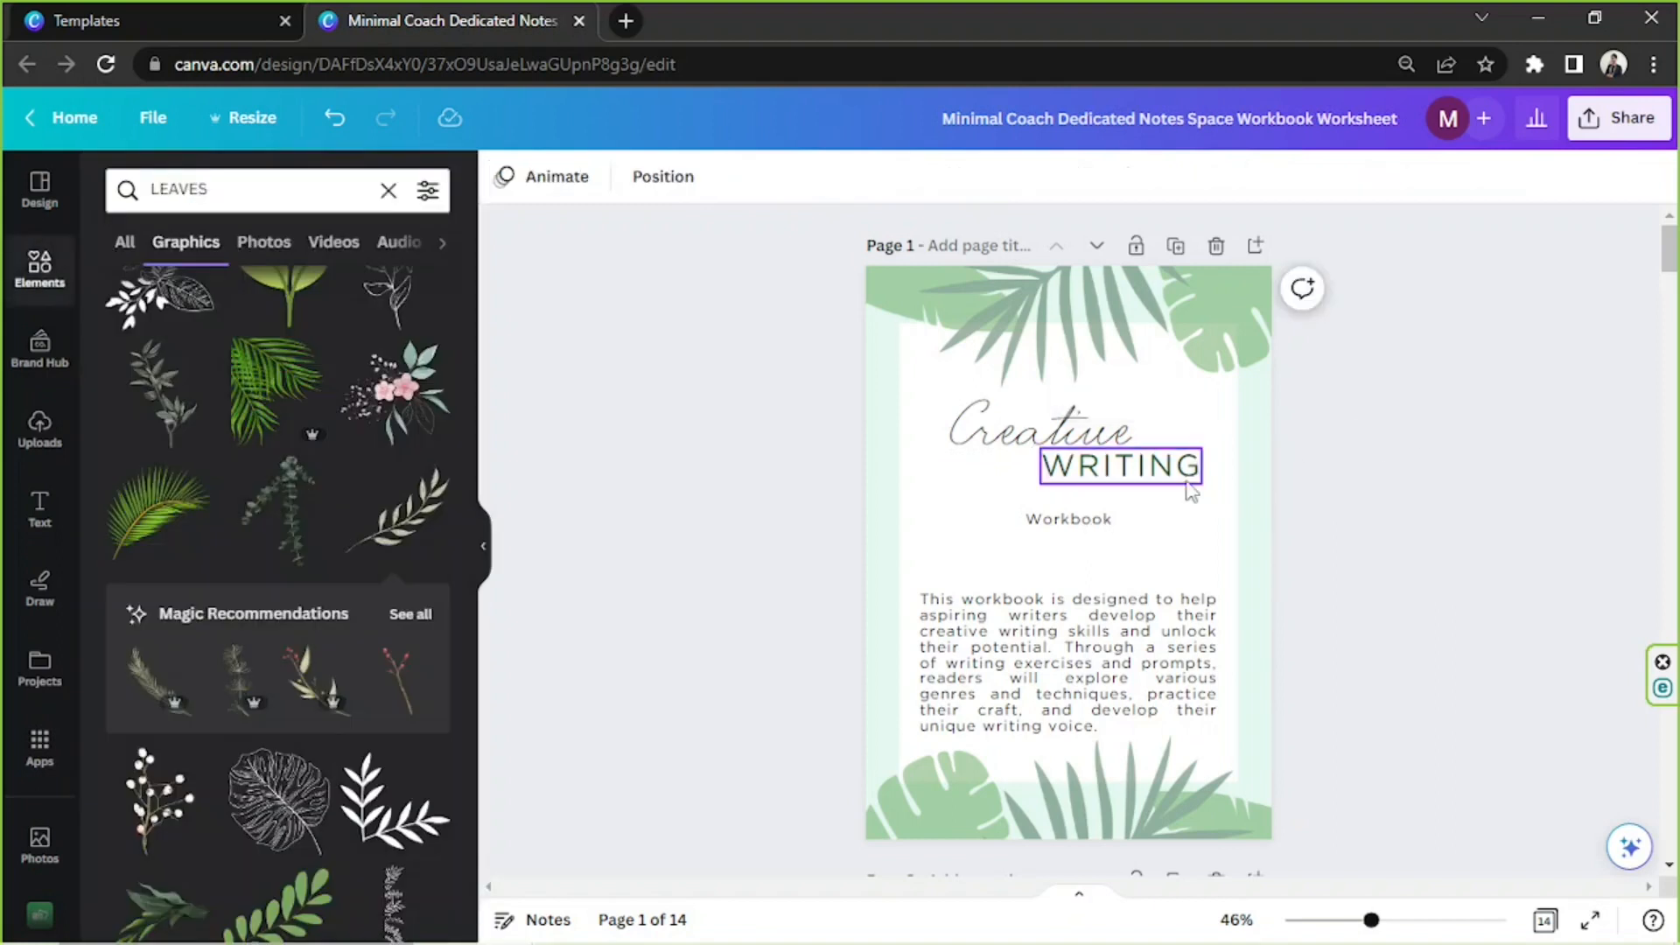
# Enlarge "Workbook" to about size 34.7, put it in uppercase, widen its letter spacing and center it below the title
pyautogui.click(1039, 524)
pyautogui.moveTo(1026, 514); pyautogui.dragTo(969, 502)
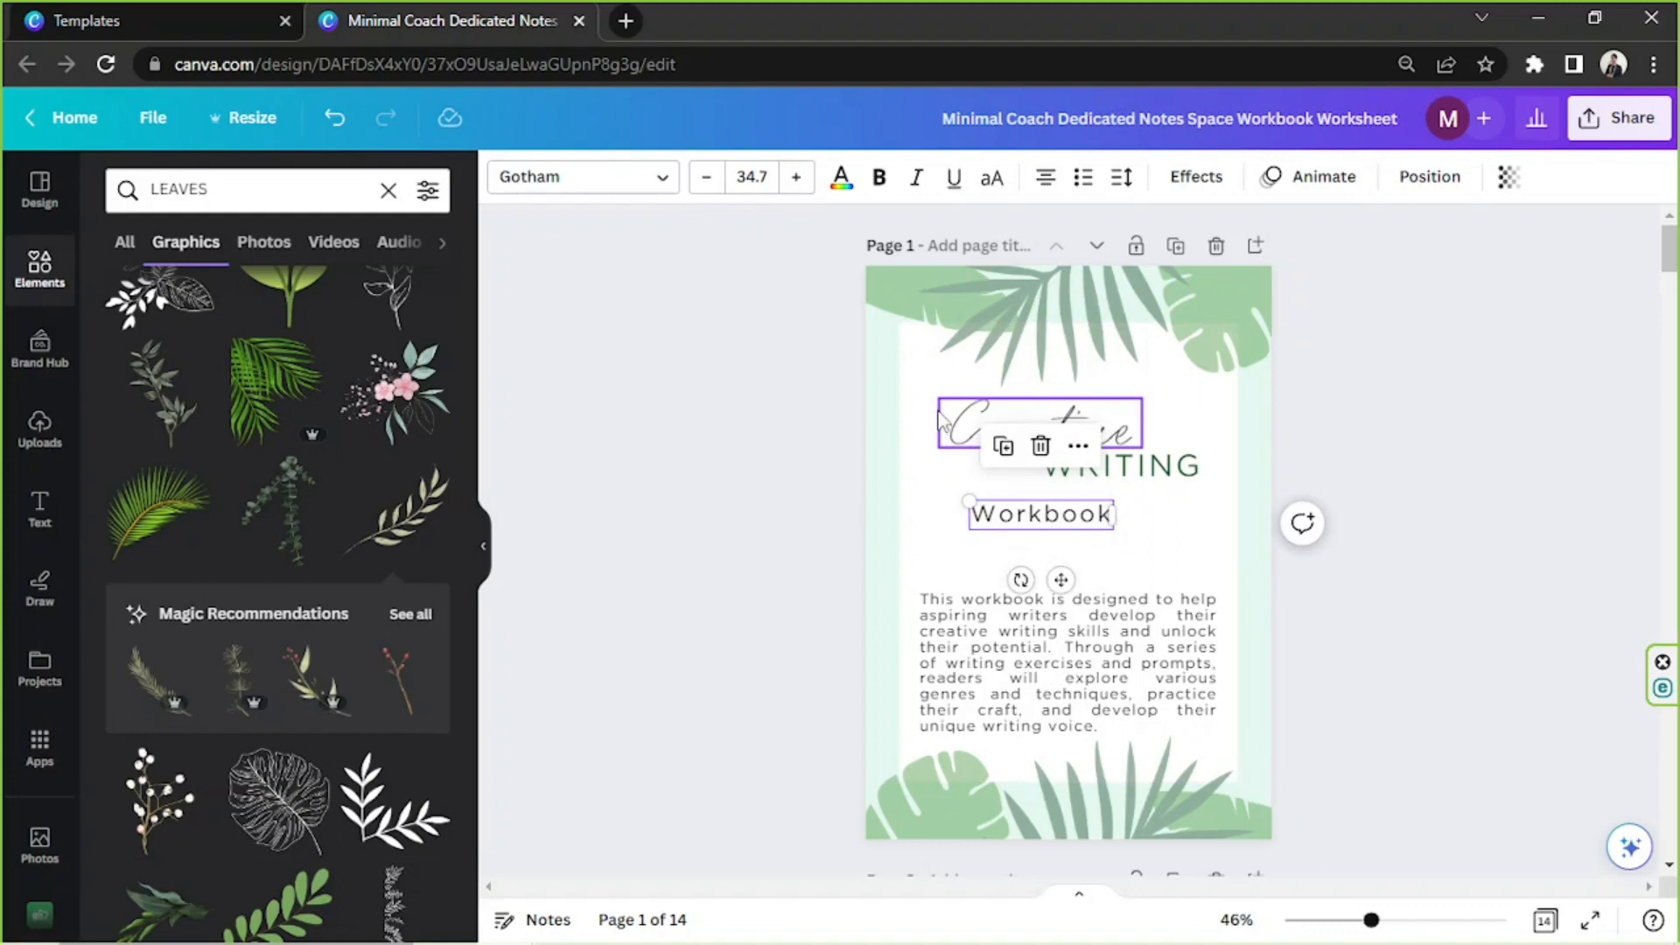
pyautogui.click(995, 182)
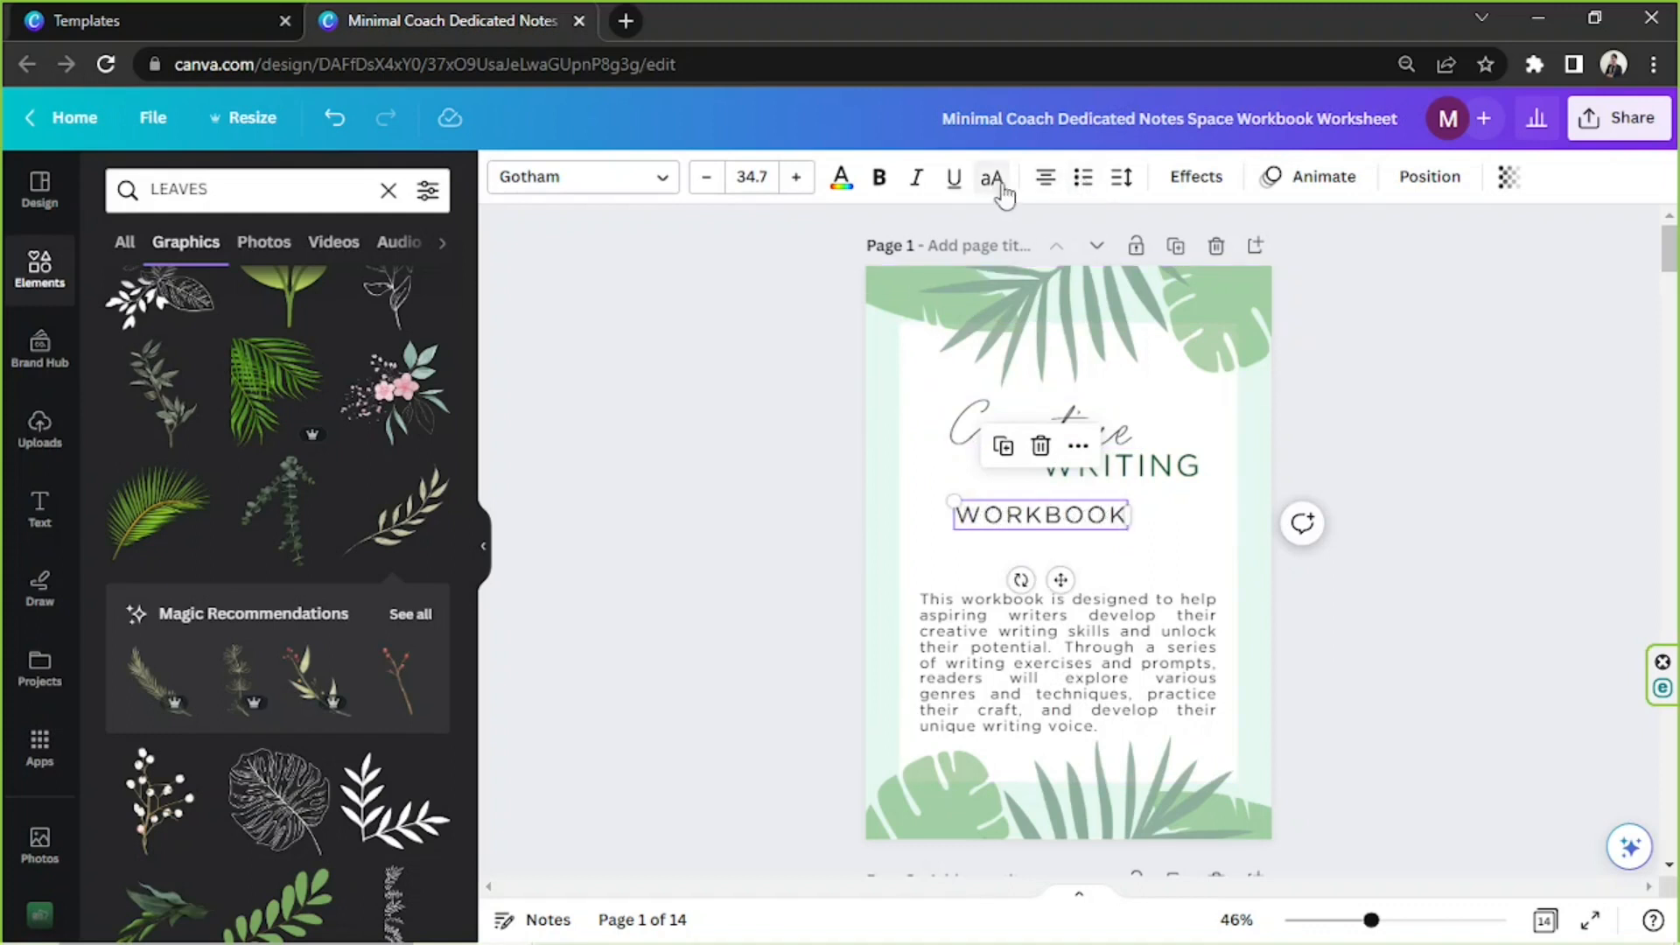
pyautogui.click(1124, 178)
pyautogui.moveTo(1223, 282); pyautogui.dragTo(1322, 294)
pyautogui.moveTo(1116, 530); pyautogui.dragTo(1147, 542)
# Shift "WRITING" to the left so its end lines up with the end of "WORKBOOK"
pyautogui.click(1179, 474)
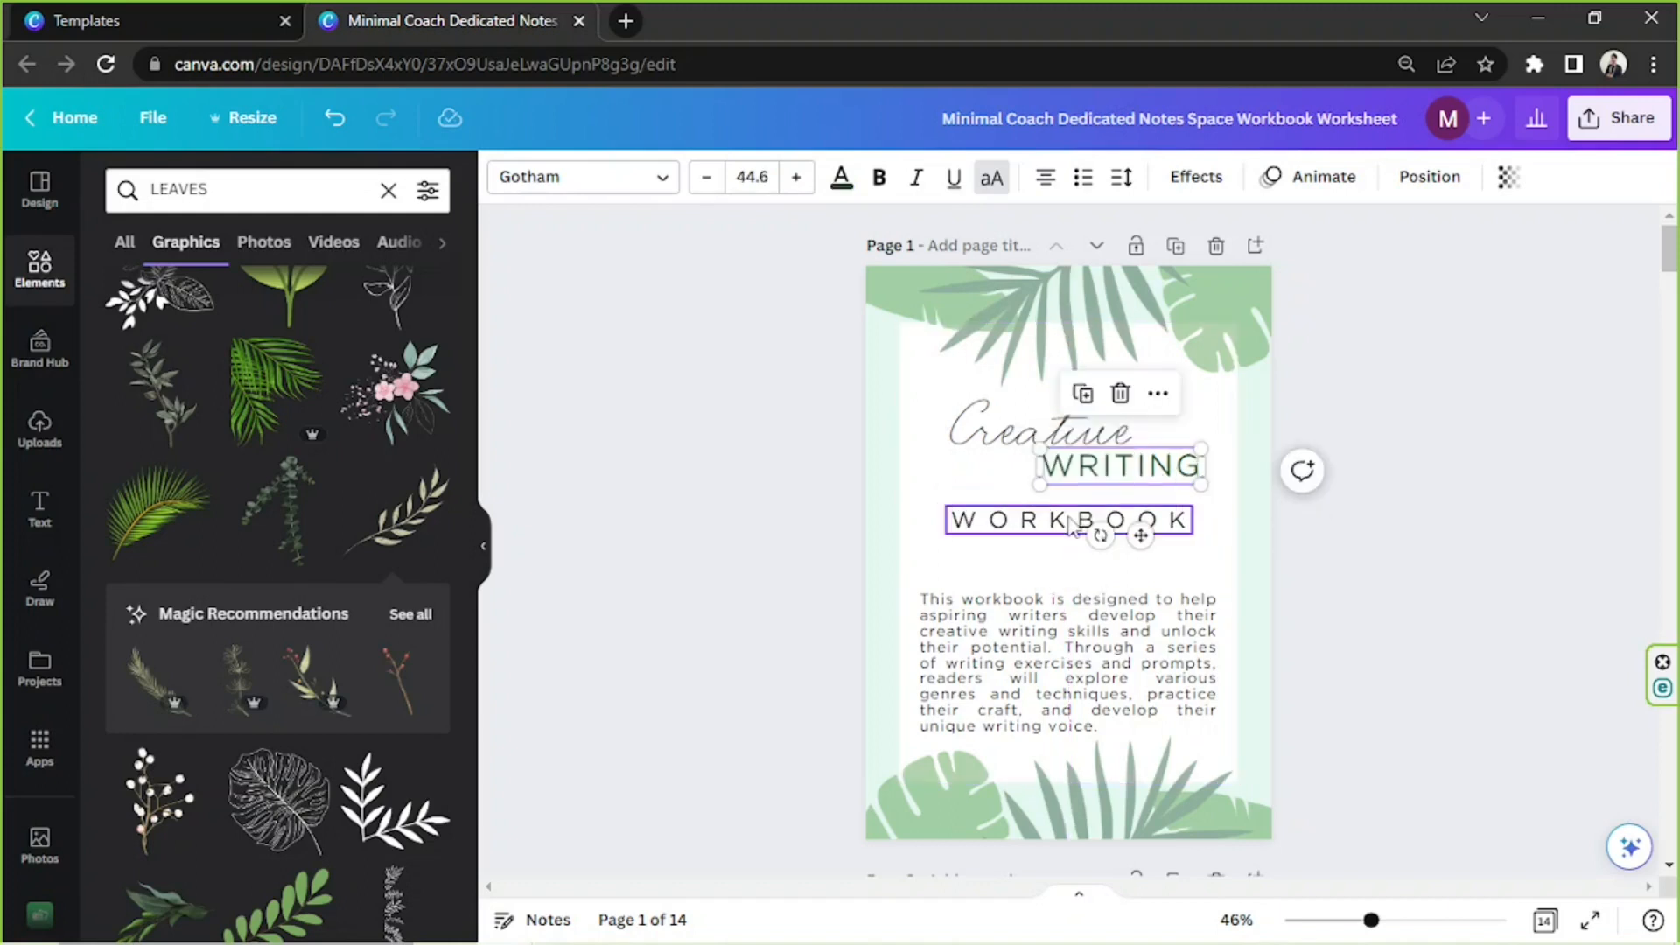
pyautogui.click(1125, 524)
pyautogui.click(1151, 470)
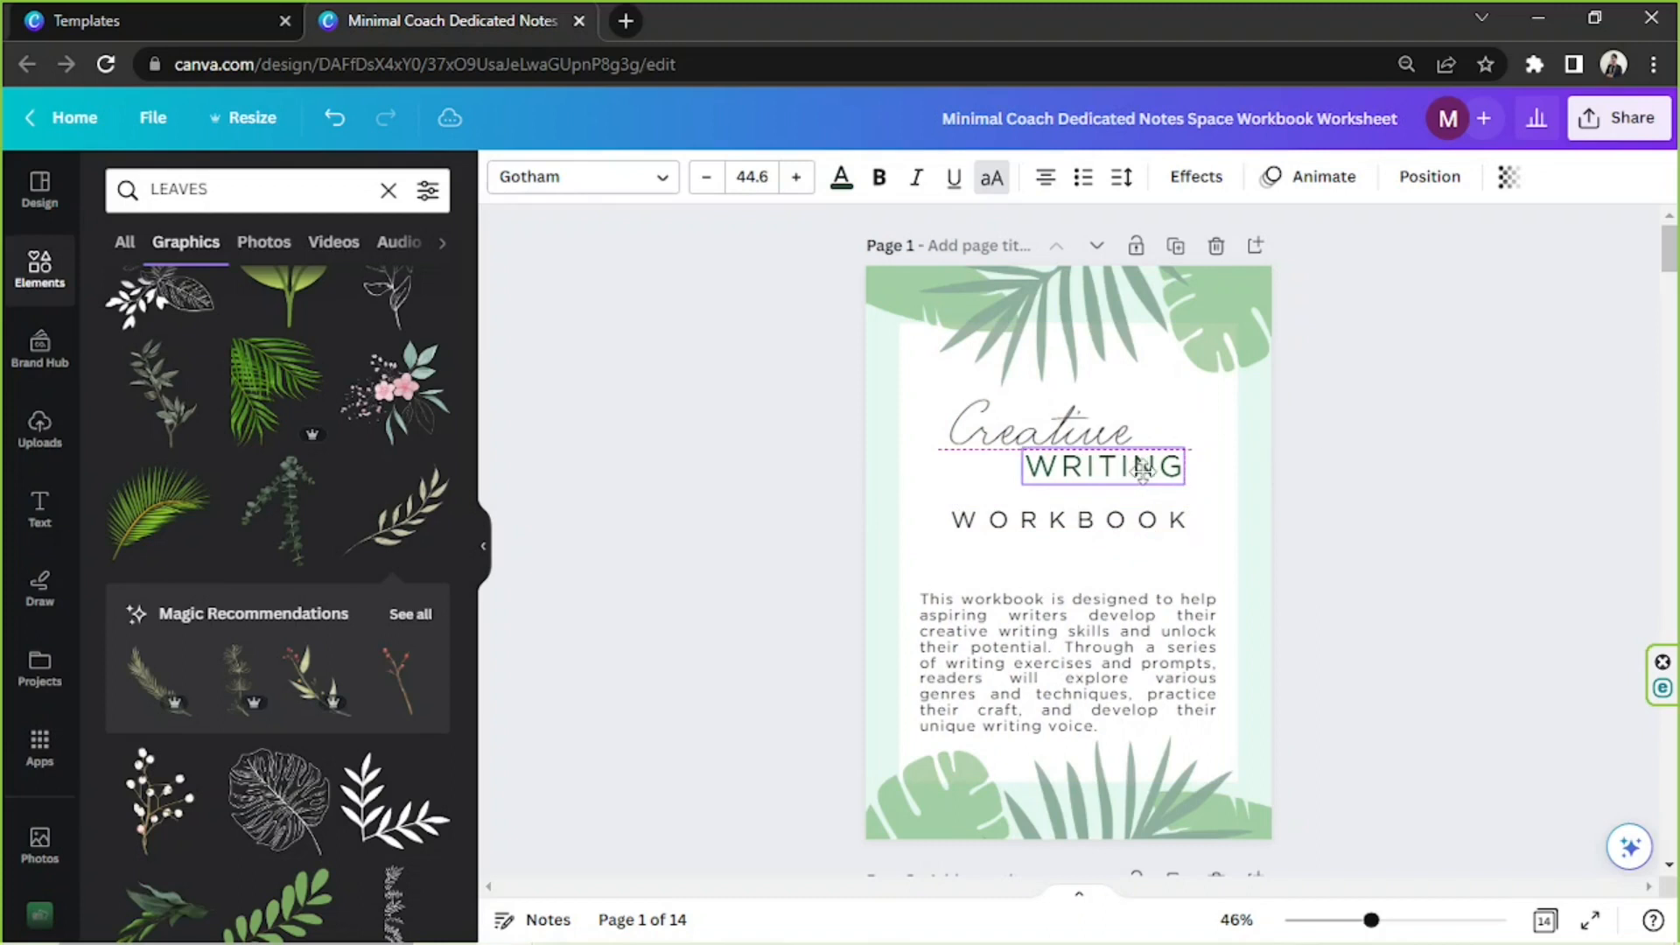
pyautogui.moveTo(1184, 448); pyautogui.dragTo(1113, 501)
pyautogui.click(1018, 441)
pyautogui.click(1353, 504)
# Fine-tune the positions of "Creative" and "WRITING" so both line up with the outer edges of "WORKBOOK"
pyautogui.scroll(4, 1353, 504)
pyautogui.click(1155, 413)
pyautogui.hotkey('ctrl', 'z')
pyautogui.click(1155, 412)
pyautogui.moveTo(1038, 438); pyautogui.dragTo(1067, 432)
pyautogui.moveTo(1221, 413); pyautogui.dragTo(1214, 413)
pyautogui.click(1461, 510)
# Reduce the description text to about size 17.2, widen its box and move it down just above the bottom leaves
pyautogui.click(1069, 733)
pyautogui.moveTo(1320, 848); pyautogui.dragTo(1220, 800)
pyautogui.moveTo(1220, 700); pyautogui.dragTo(1320, 693)
pyautogui.moveTo(1072, 442); pyautogui.dragTo(1072, 522)
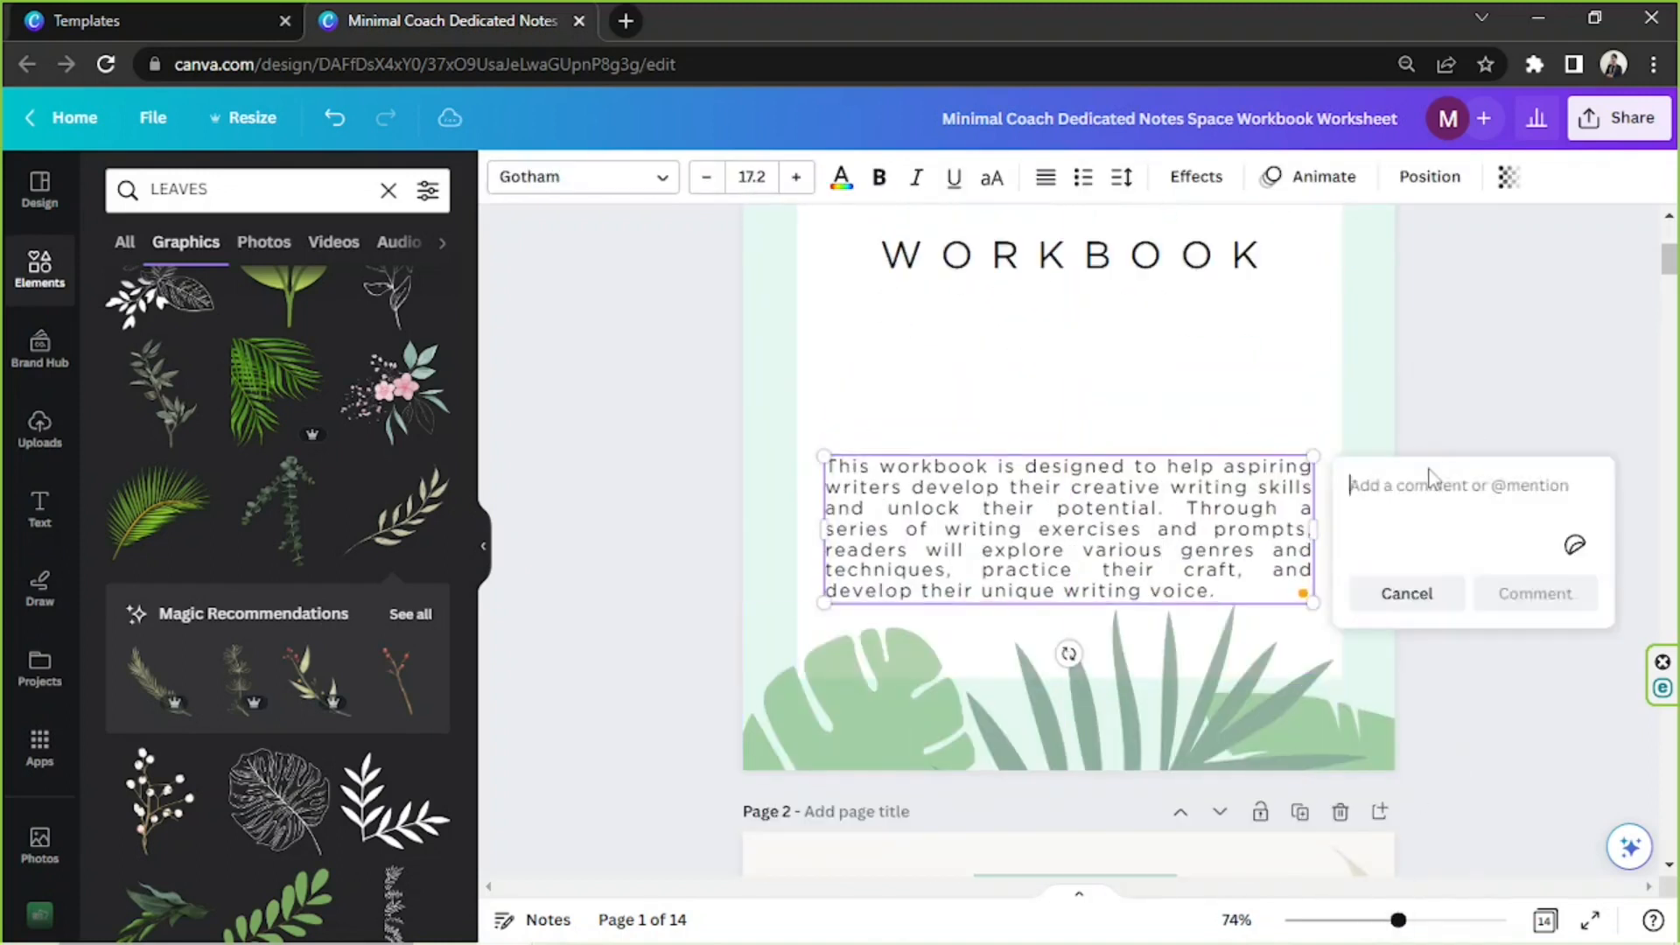
# Move "WORKBOOK", "WRITING" and "Creative" slightly down on the cover
pyautogui.scroll(-1, 1435, 560)
pyautogui.moveTo(1174, 515); pyautogui.dragTo(1174, 558)
pyautogui.moveTo(1151, 432); pyautogui.dragTo(1151, 475)
pyautogui.moveTo(1046, 372); pyautogui.dragTo(1046, 415)
pyautogui.click(647, 350)
# Search the graphics for "writing" and "write", and add the engraved hand holding a quill to the cover
pyautogui.tripleClick(225, 188)
pyautogui.write('writing')
pyautogui.press('Return')
pyautogui.scroll(-15, 241, 372)
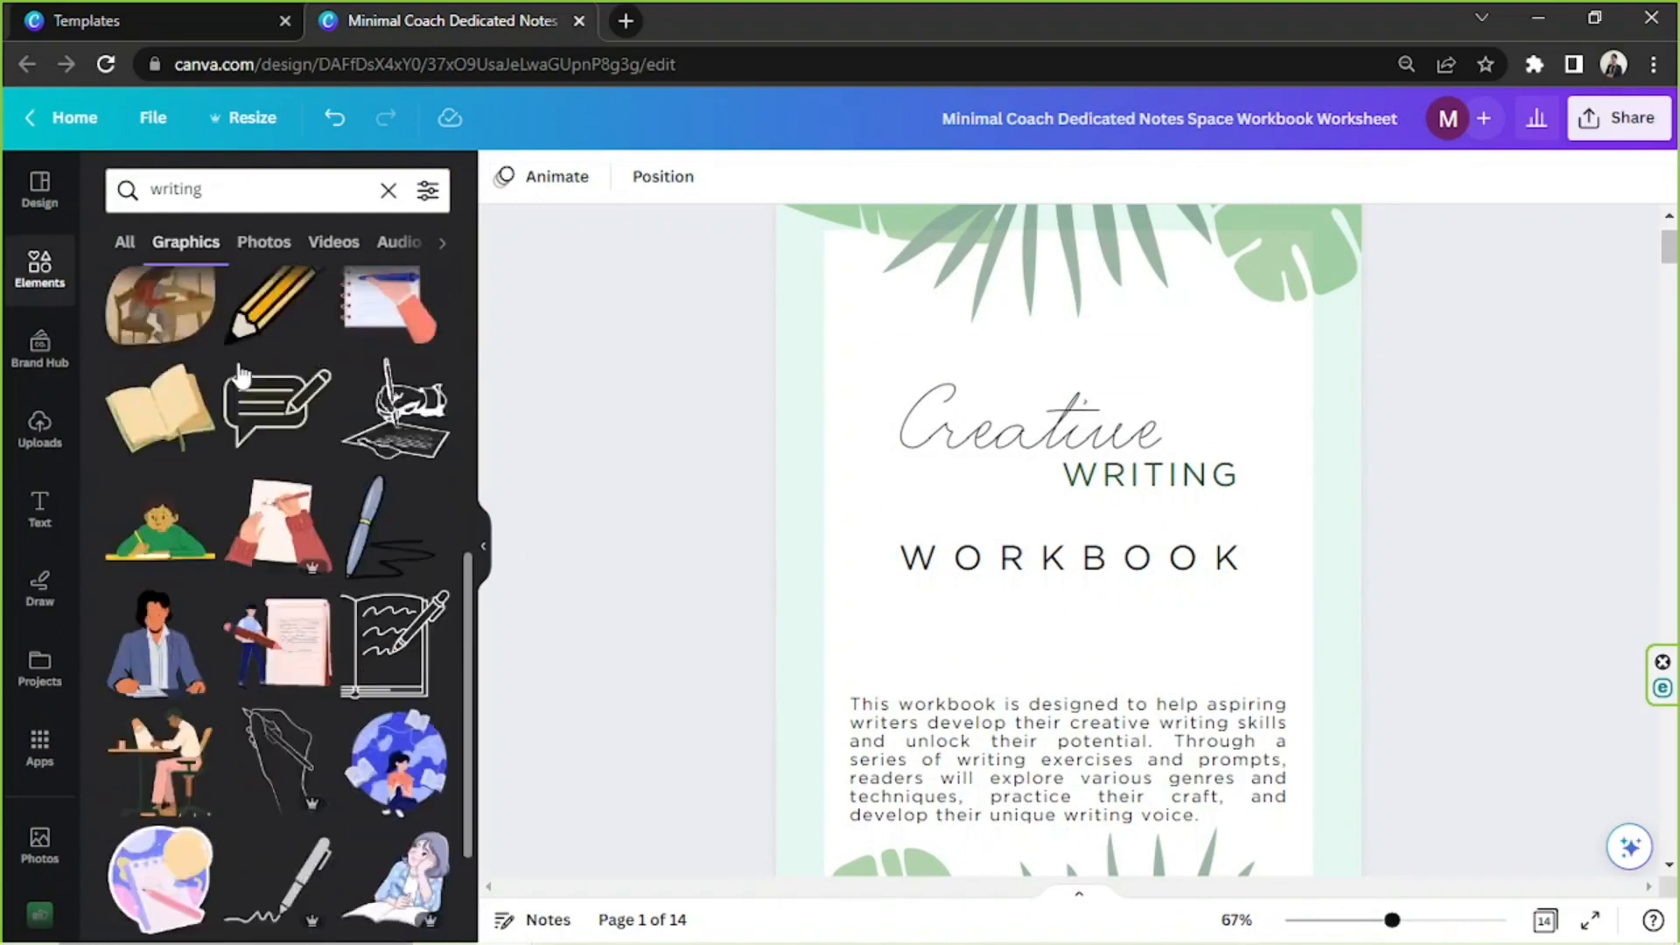
pyautogui.moveTo(210, 189); pyautogui.dragTo(134, 186)
pyautogui.scroll(-10, 430, 434)
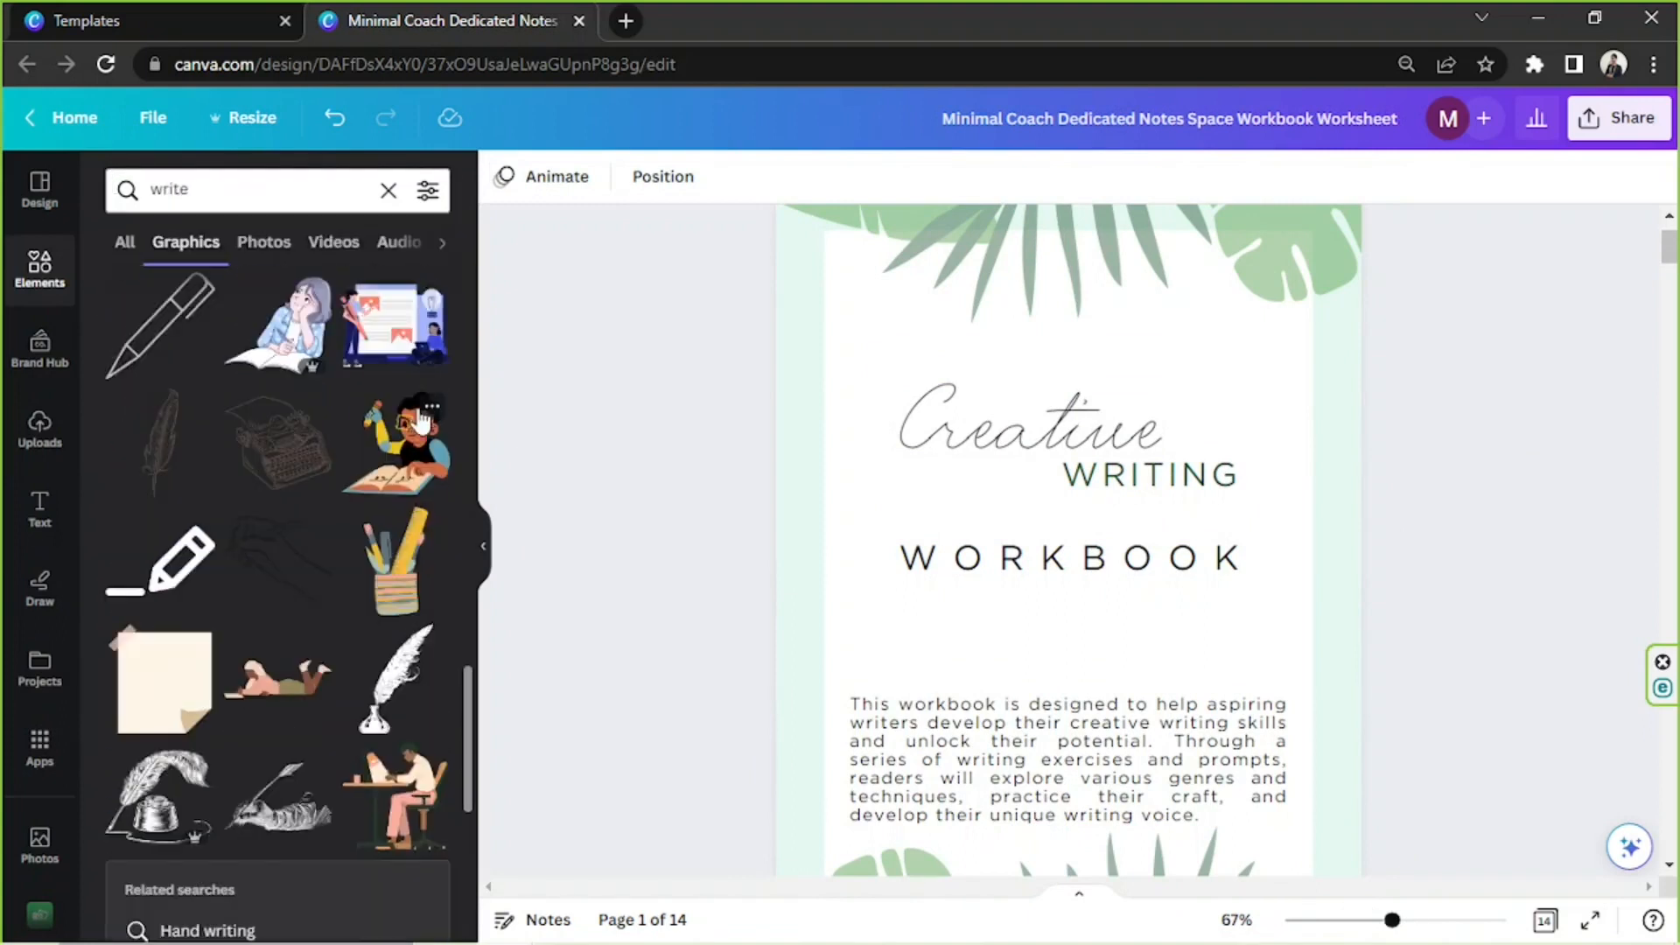
pyautogui.click(281, 806)
pyautogui.moveTo(1068, 686); pyautogui.dragTo(980, 649)
# Enlarge and rotate the hand graphic, extending it past the cover's right edge with the pen tip touching "Creative"
pyautogui.click(505, 177)
pyautogui.click(248, 312)
pyautogui.moveTo(1200, 595); pyautogui.dragTo(1590, 695)
pyautogui.moveTo(1081, 629); pyautogui.dragTo(1102, 526)
pyautogui.moveTo(959, 426); pyautogui.dragTo(1063, 446)
pyautogui.moveTo(1427, 503); pyautogui.dragTo(1446, 464)
pyautogui.moveTo(1213, 602); pyautogui.dragTo(1269, 644)
pyautogui.moveTo(1365, 552); pyautogui.dragTo(1371, 463)
# Try out document and photo colors on the hand graphic, set it to teal and make it partly transparent
pyautogui.click(308, 311)
pyautogui.click(366, 312)
pyautogui.click(308, 674)
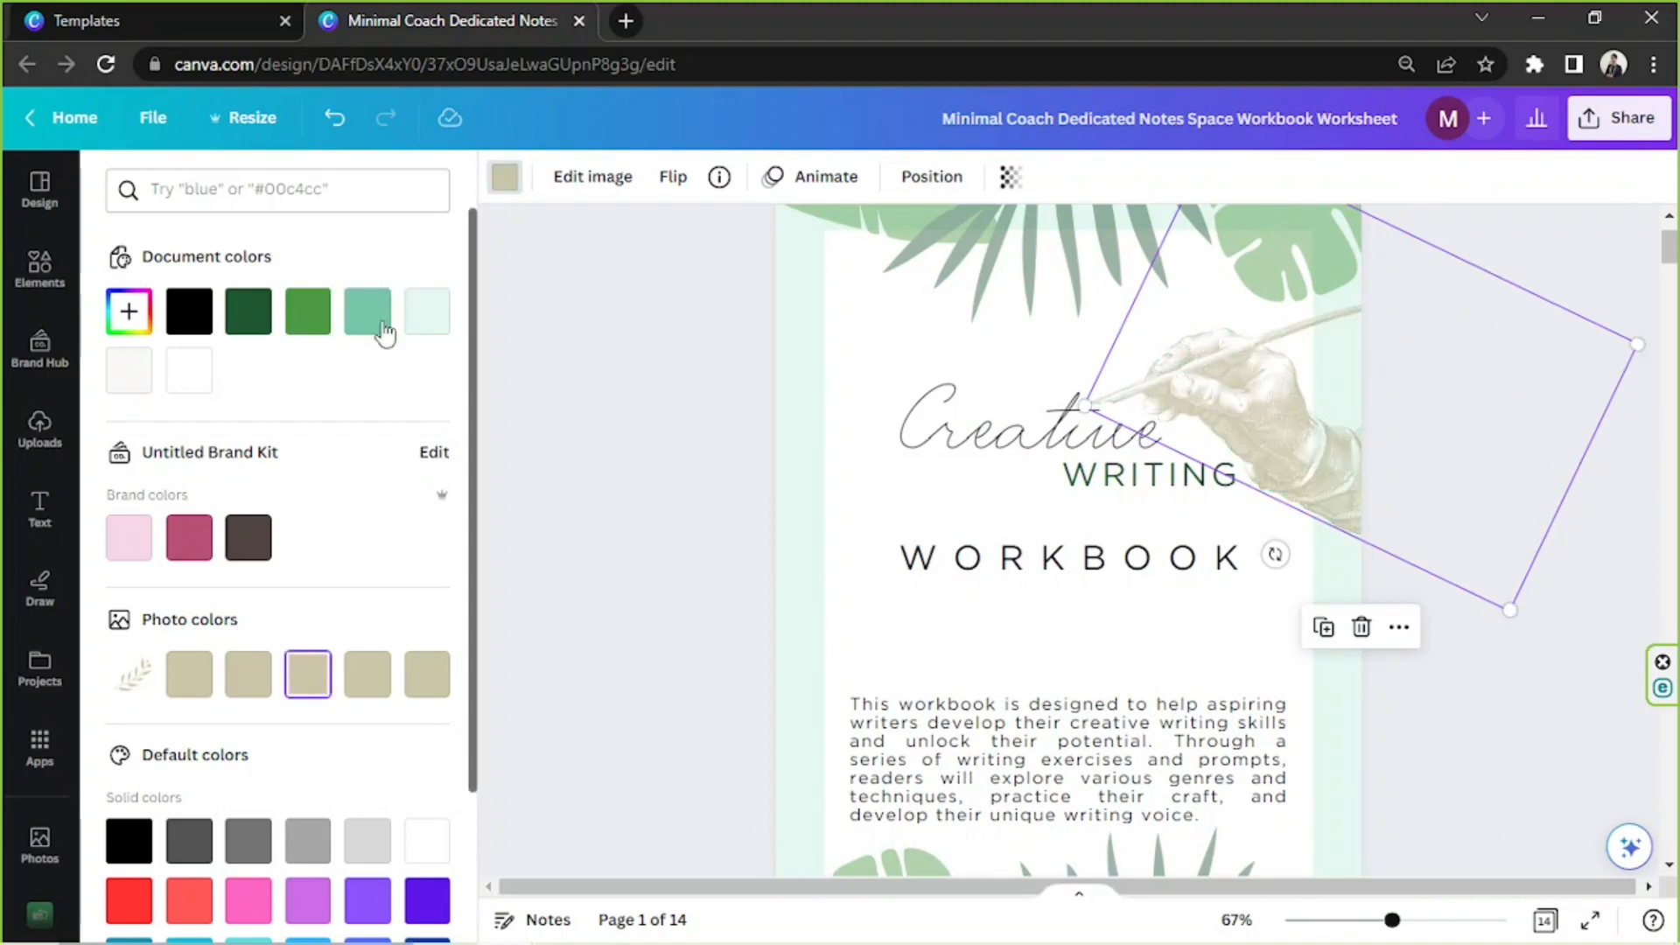
pyautogui.click(368, 313)
pyautogui.click(1011, 177)
pyautogui.moveTo(1012, 265); pyautogui.dragTo(938, 265)
pyautogui.click(750, 396)
# Search the graphics for "line", move "WORKBOOK" down to make room and add the leaf-ended divider line
pyautogui.moveTo(1392, 920); pyautogui.dragTo(1375, 919)
pyautogui.click(1070, 524)
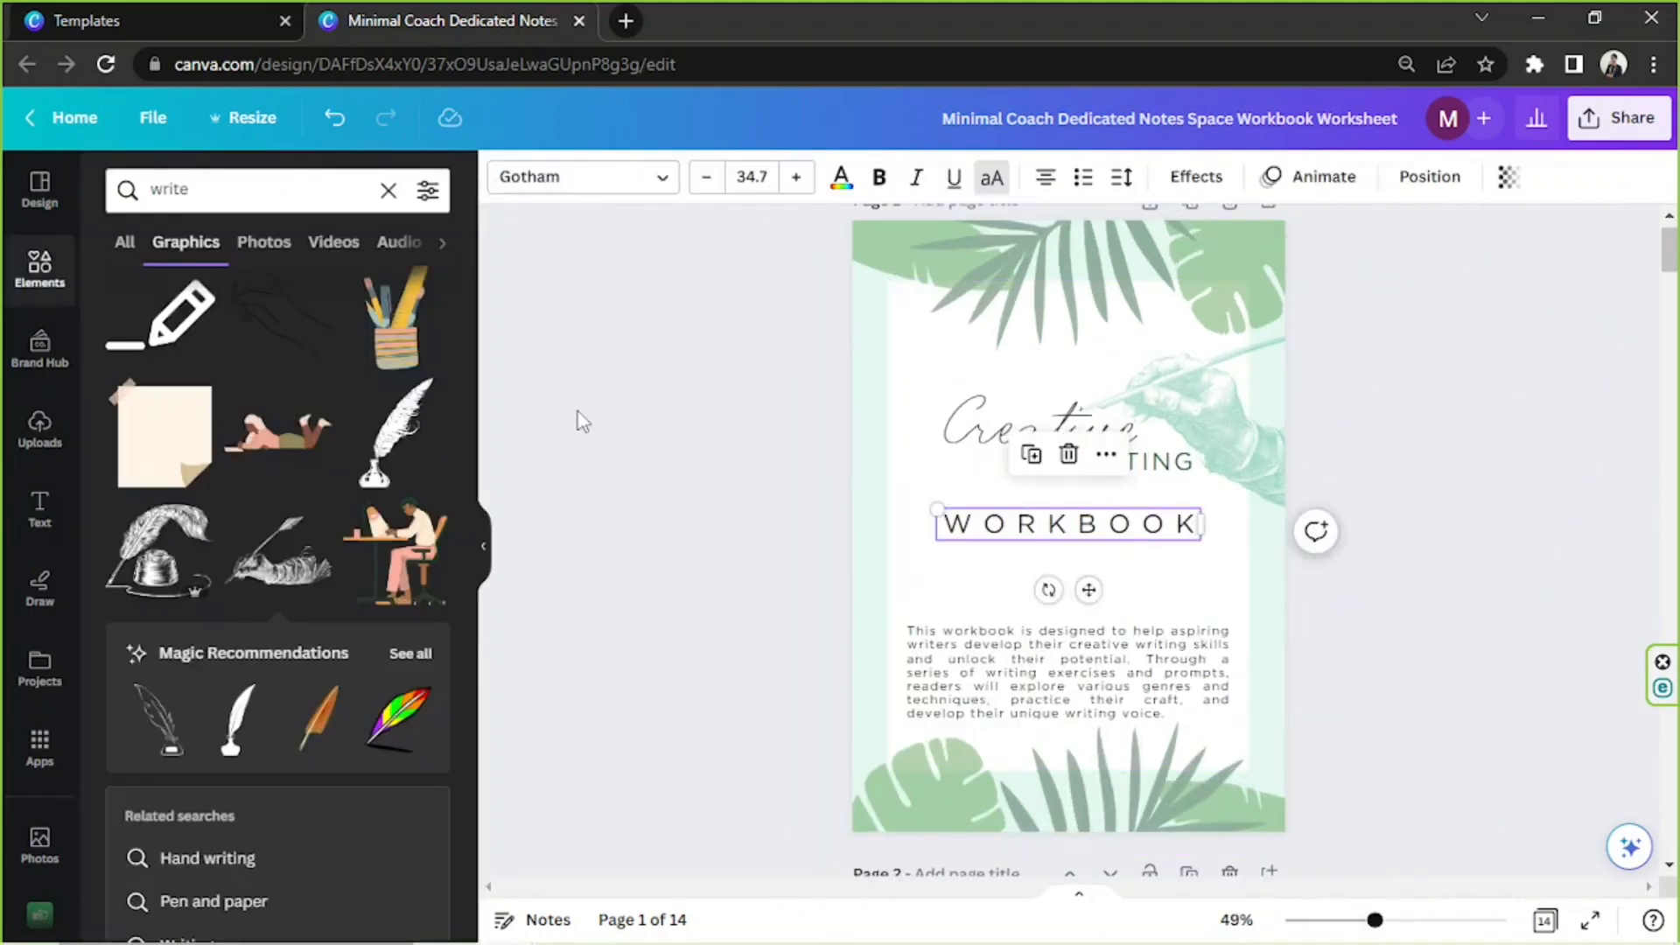
pyautogui.click(388, 189)
pyautogui.write('line')
pyautogui.press('Return')
pyautogui.scroll(-3, 187, 398)
pyautogui.moveTo(1031, 524); pyautogui.dragTo(1030, 550)
pyautogui.click(281, 630)
# Try dark green on the leaf divider, recolor it teal and center it between "WRITING" and "WORKBOOK"
pyautogui.click(505, 177)
pyautogui.click(249, 317)
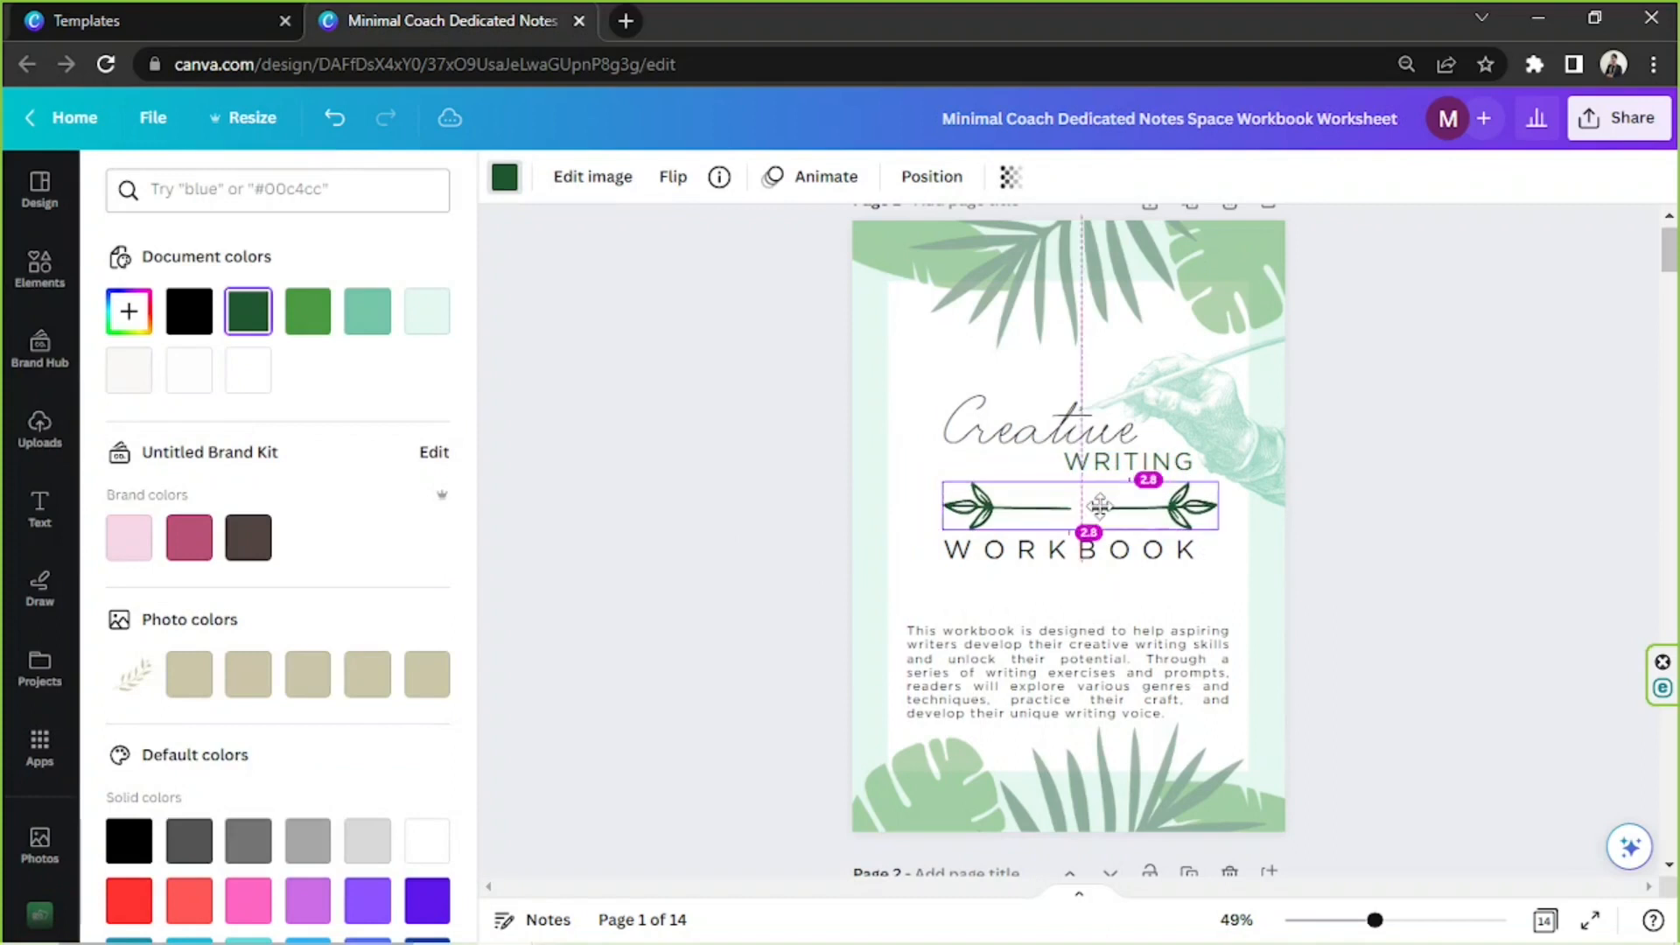
pyautogui.click(1484, 488)
pyautogui.moveTo(1375, 920)
pyautogui.mouseDown()
pyautogui.moveTo(1341, 919)
pyautogui.moveTo(1377, 921)
pyautogui.mouseUp()
pyautogui.scroll(2, 1395, 878)
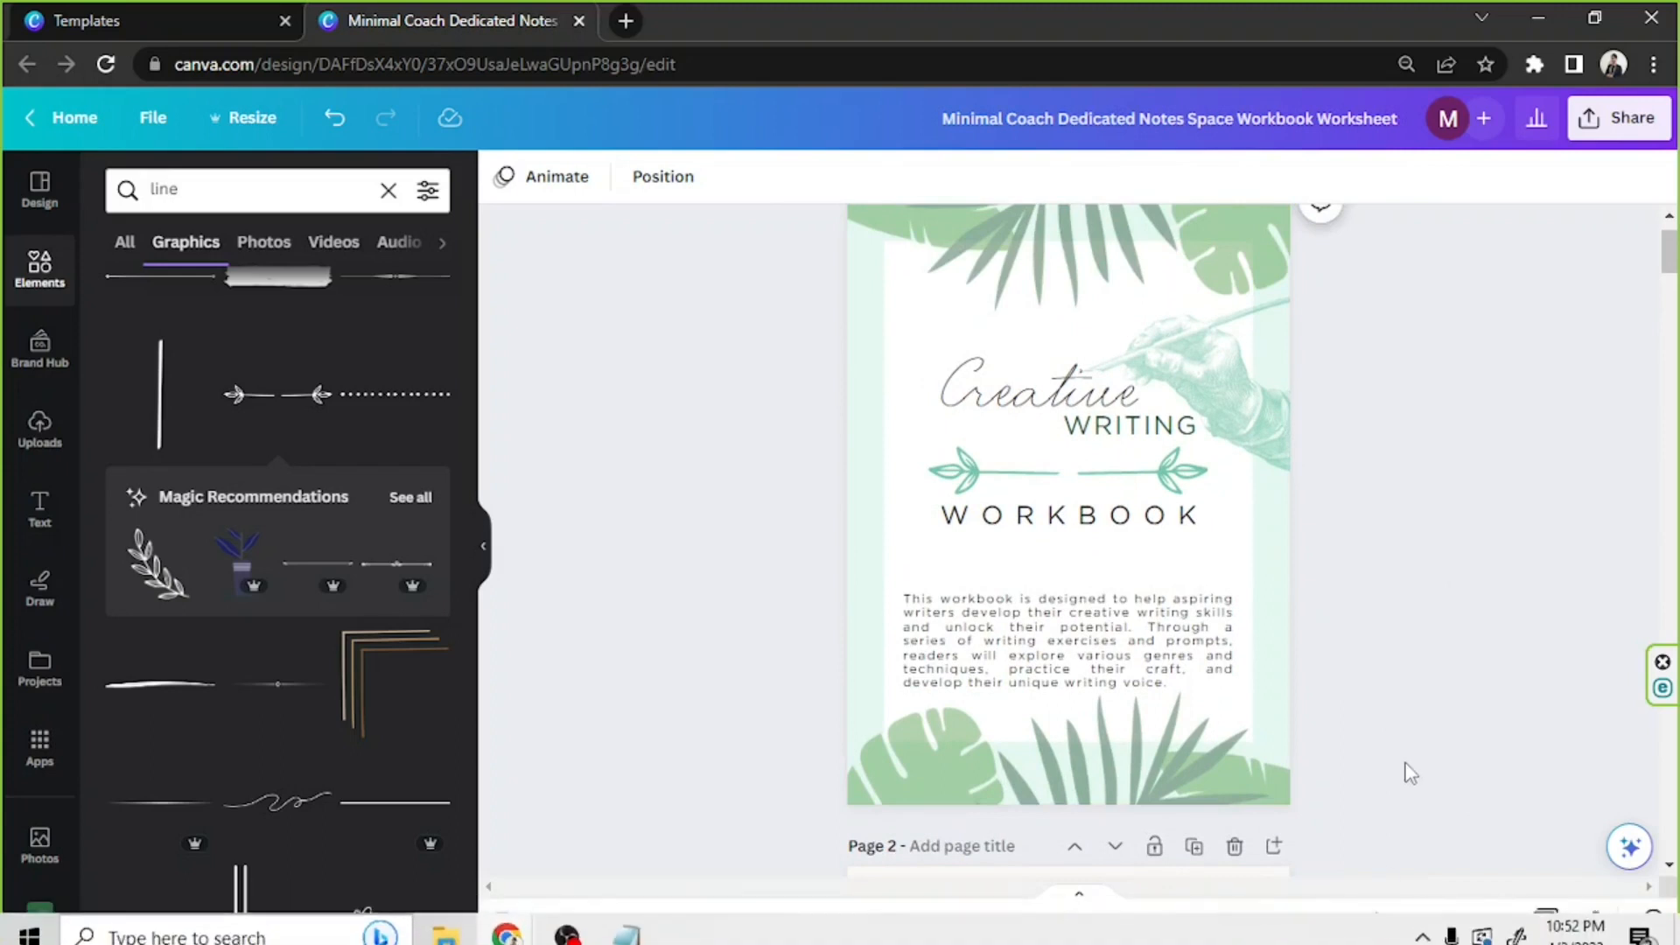
# Preview the workbook in full screen, checking the cover and every chapter page through Chapter 6
pyautogui.moveTo(1377, 920); pyautogui.dragTo(1364, 921)
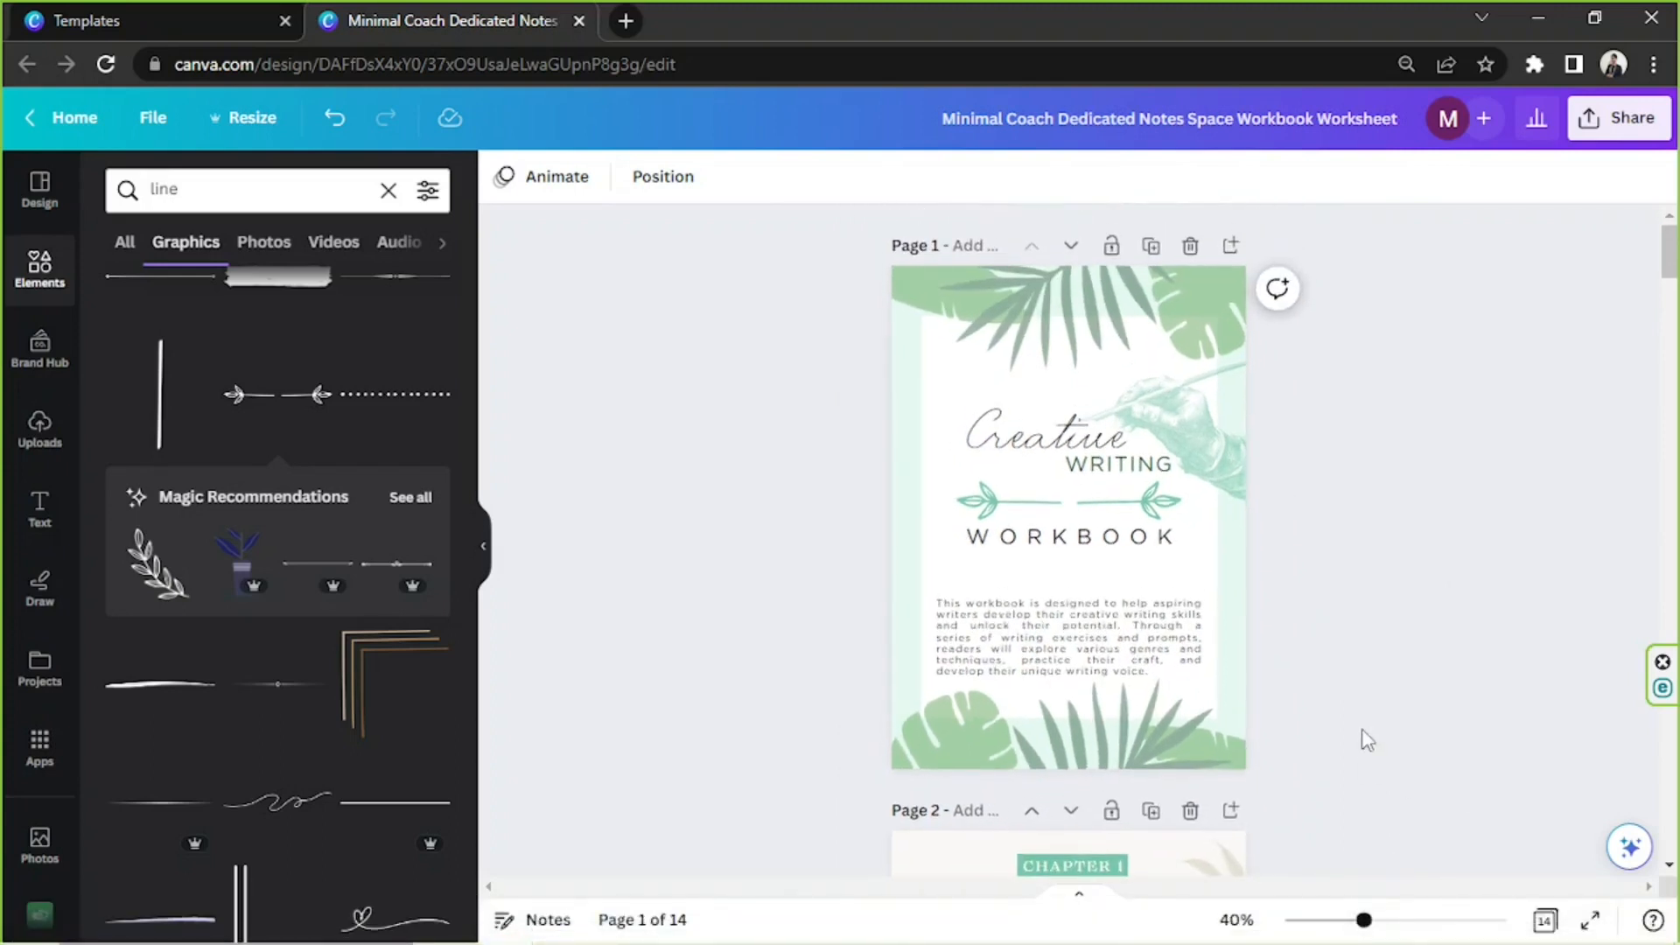
pyautogui.click(1588, 919)
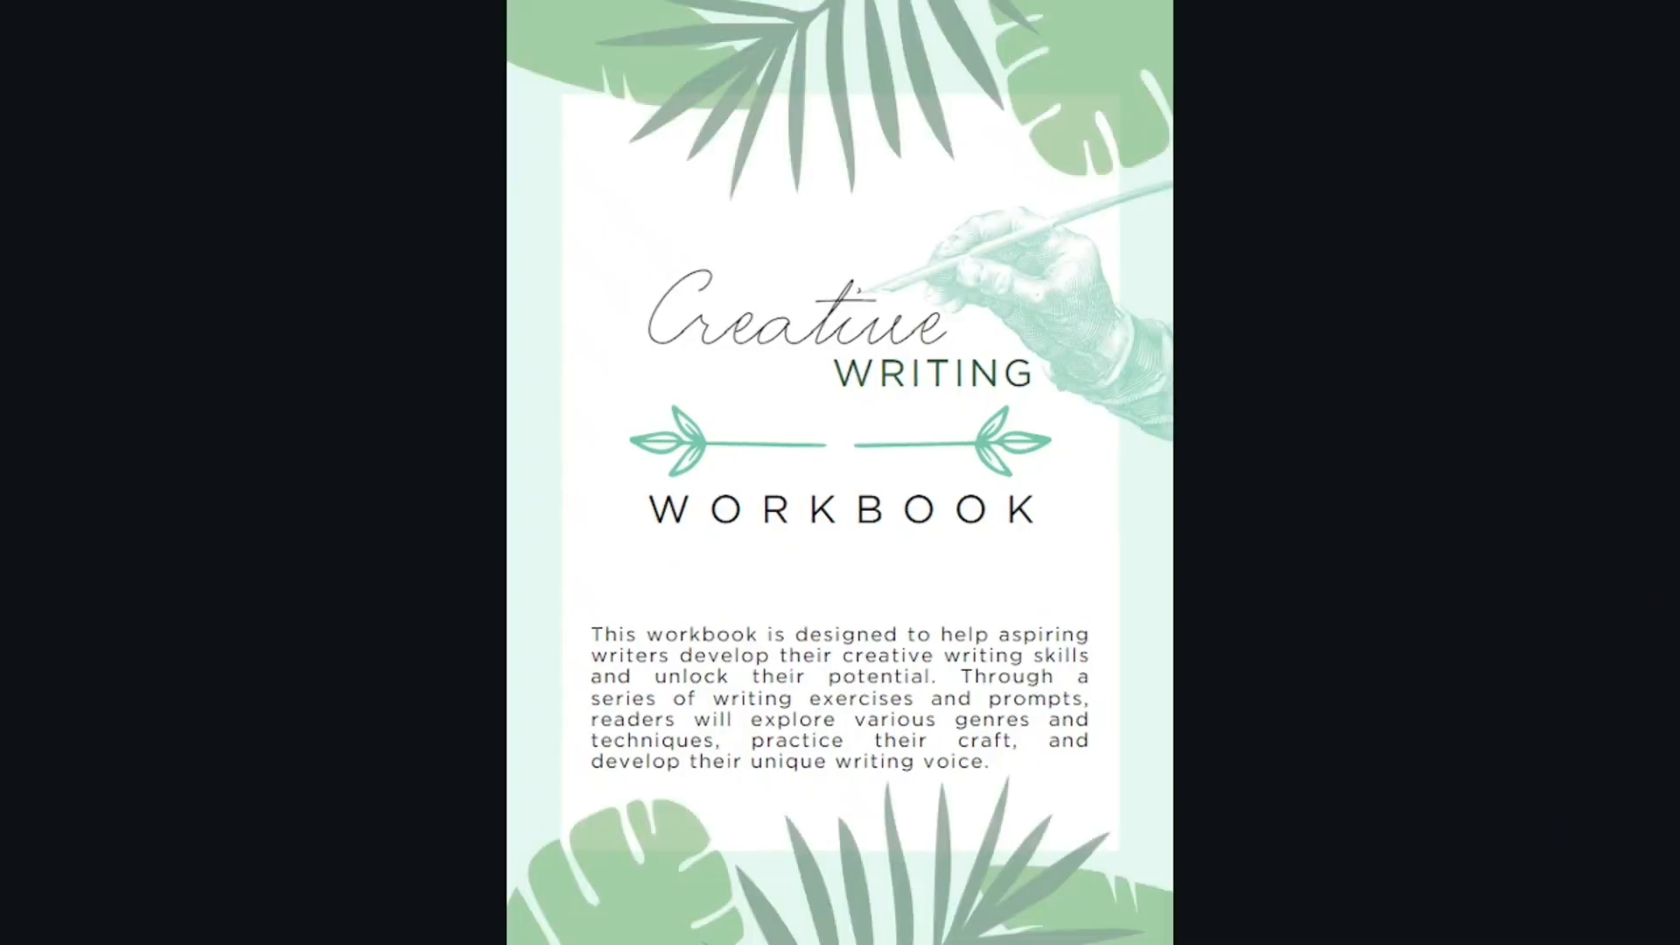
pyautogui.press('Right')
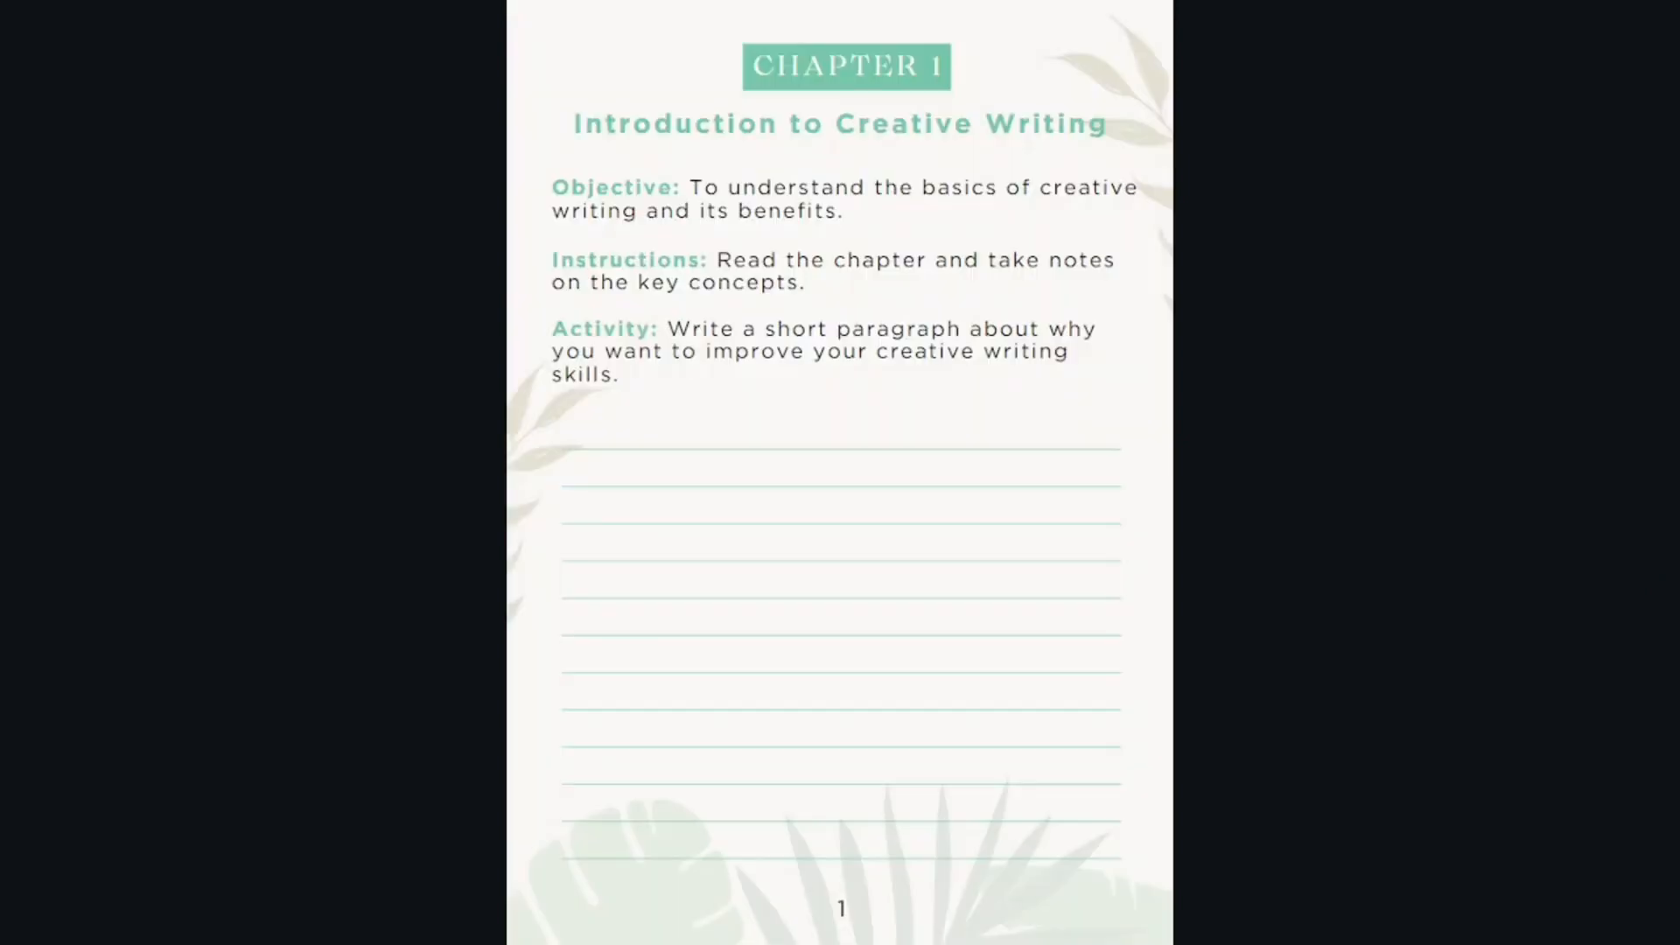
pyautogui.press('Right')
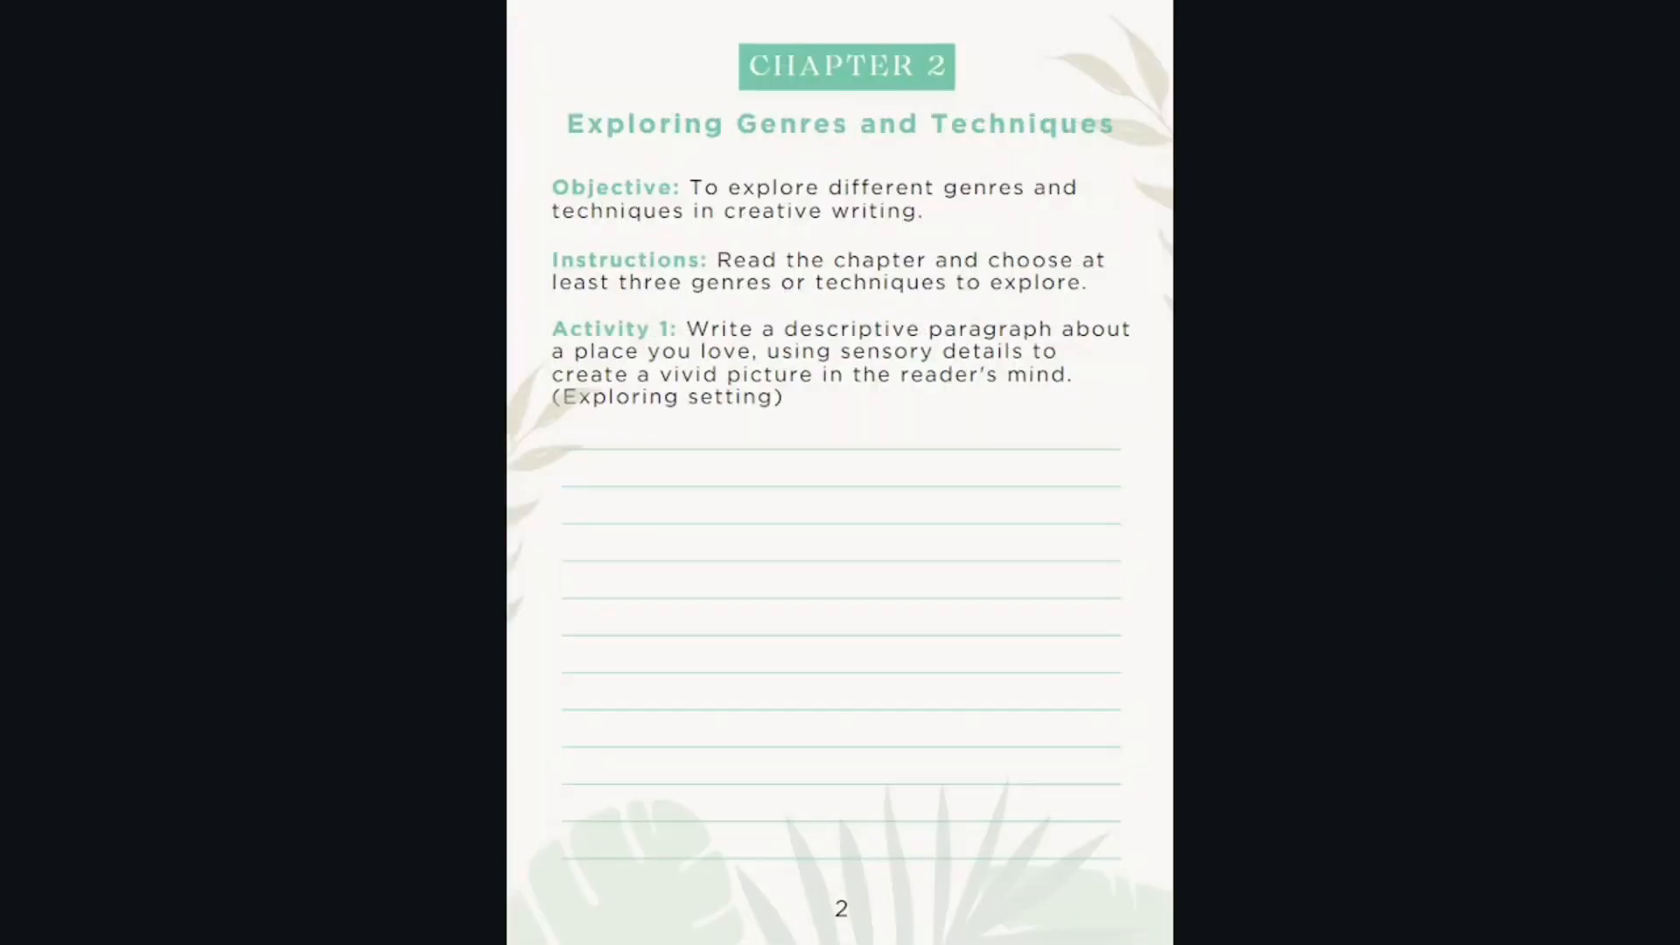
pyautogui.press('Right')
pyautogui.press('Right')
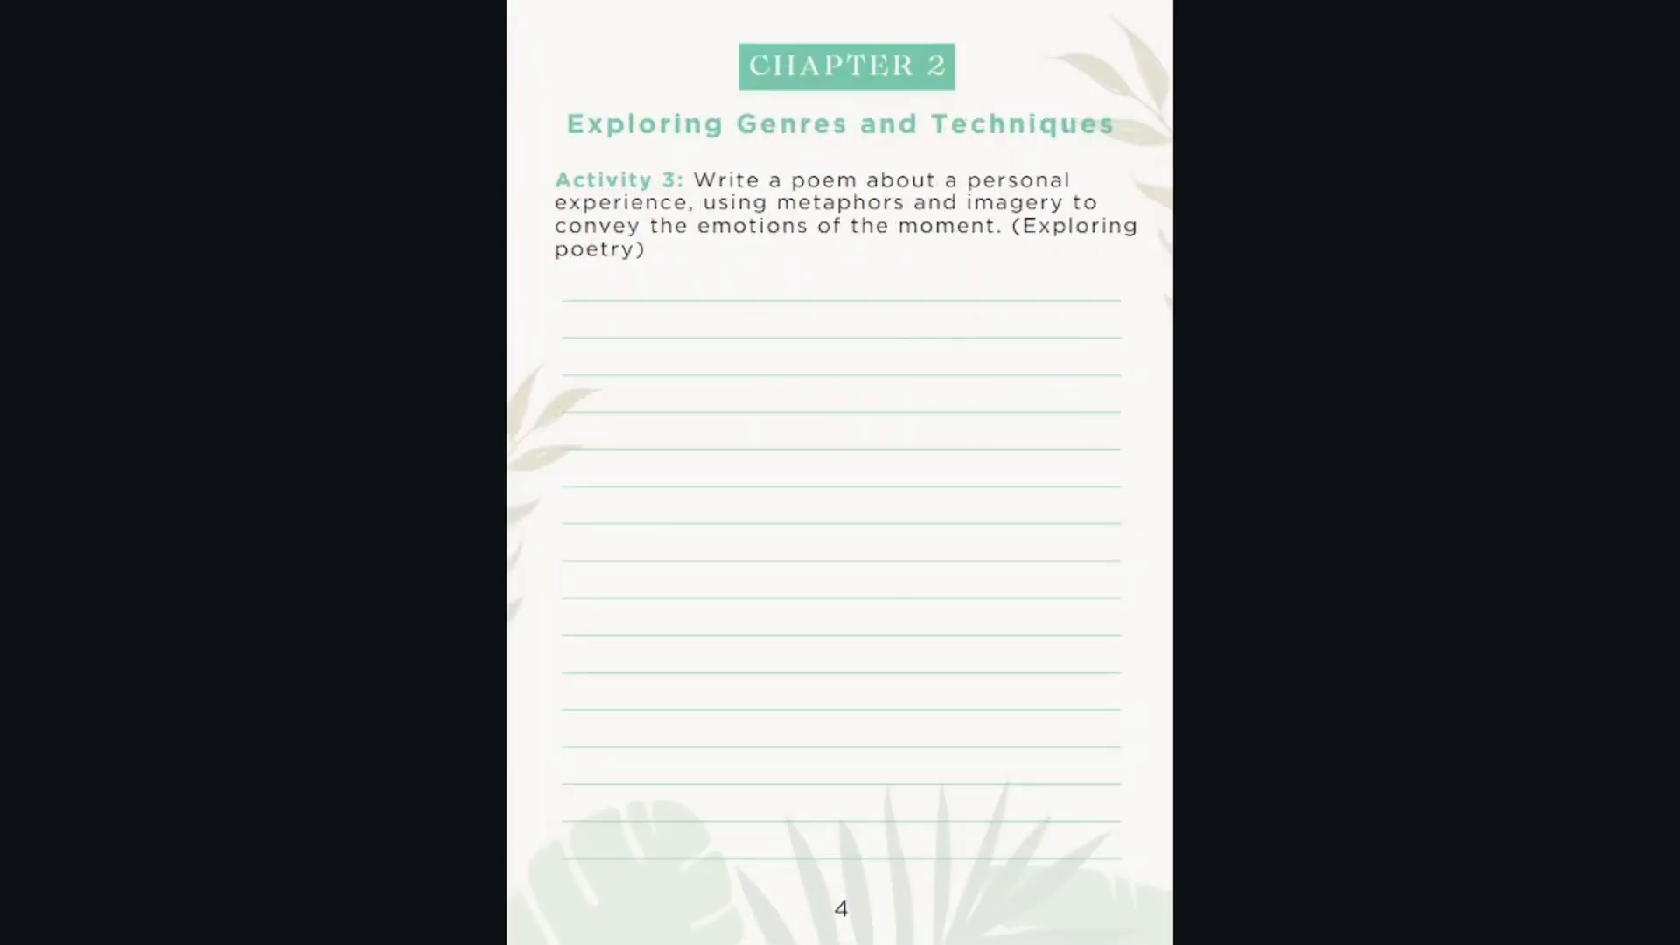
pyautogui.press('Right')
pyautogui.press('Right')
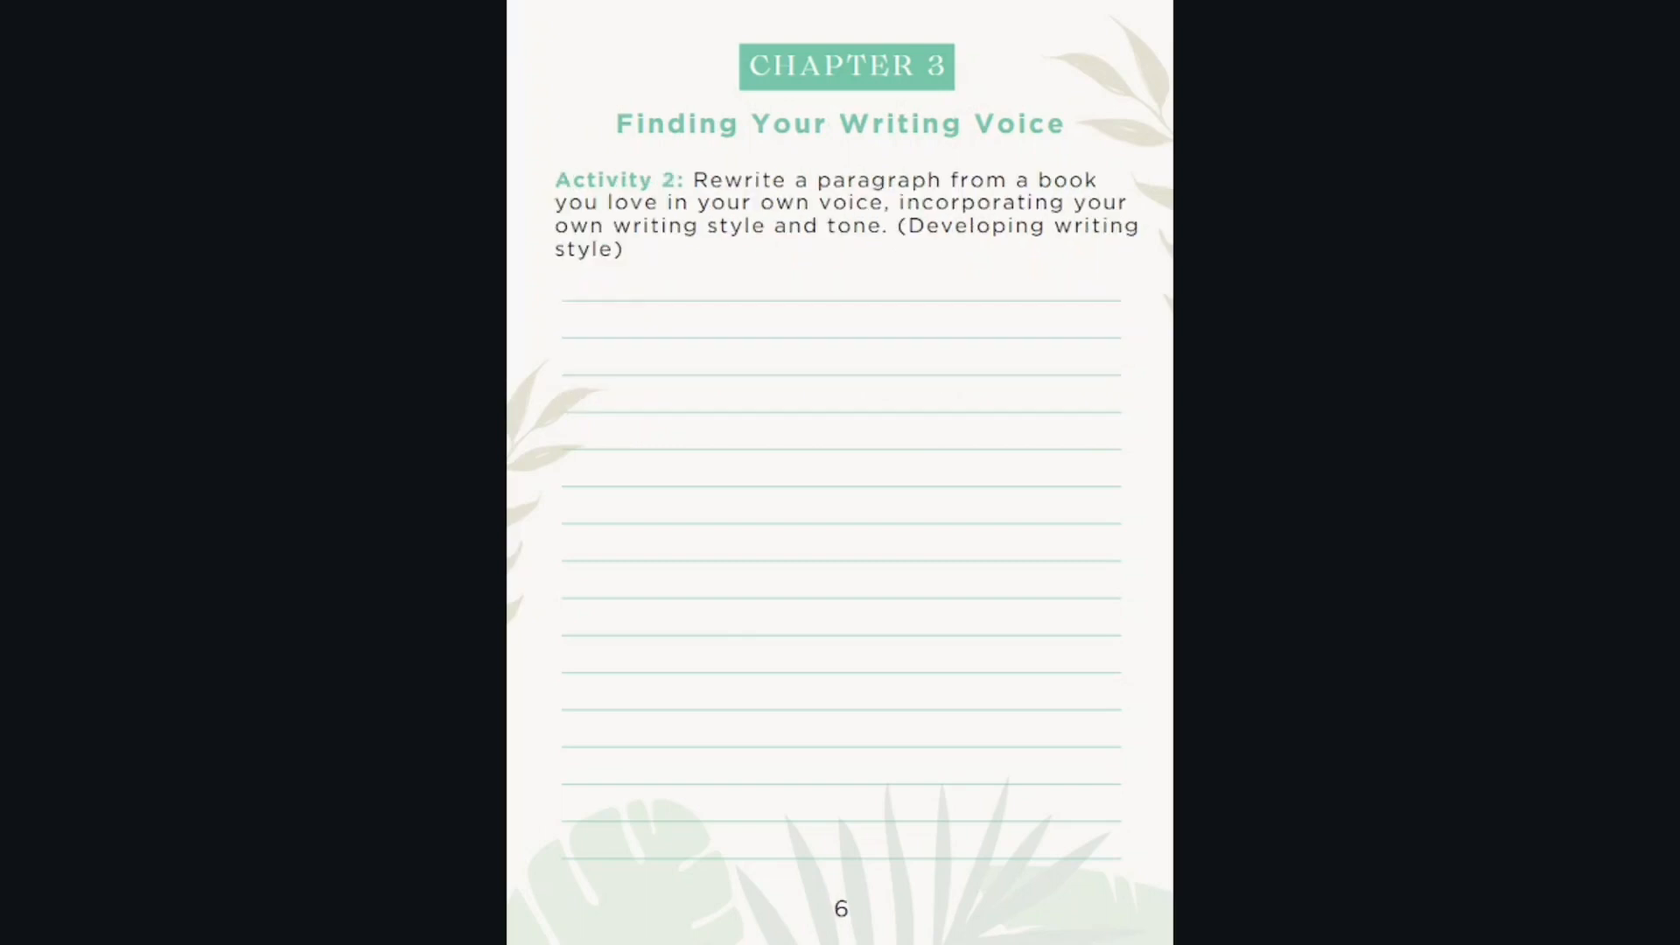
pyautogui.press('Right')
pyautogui.press('Right')
pyautogui.press('Right')
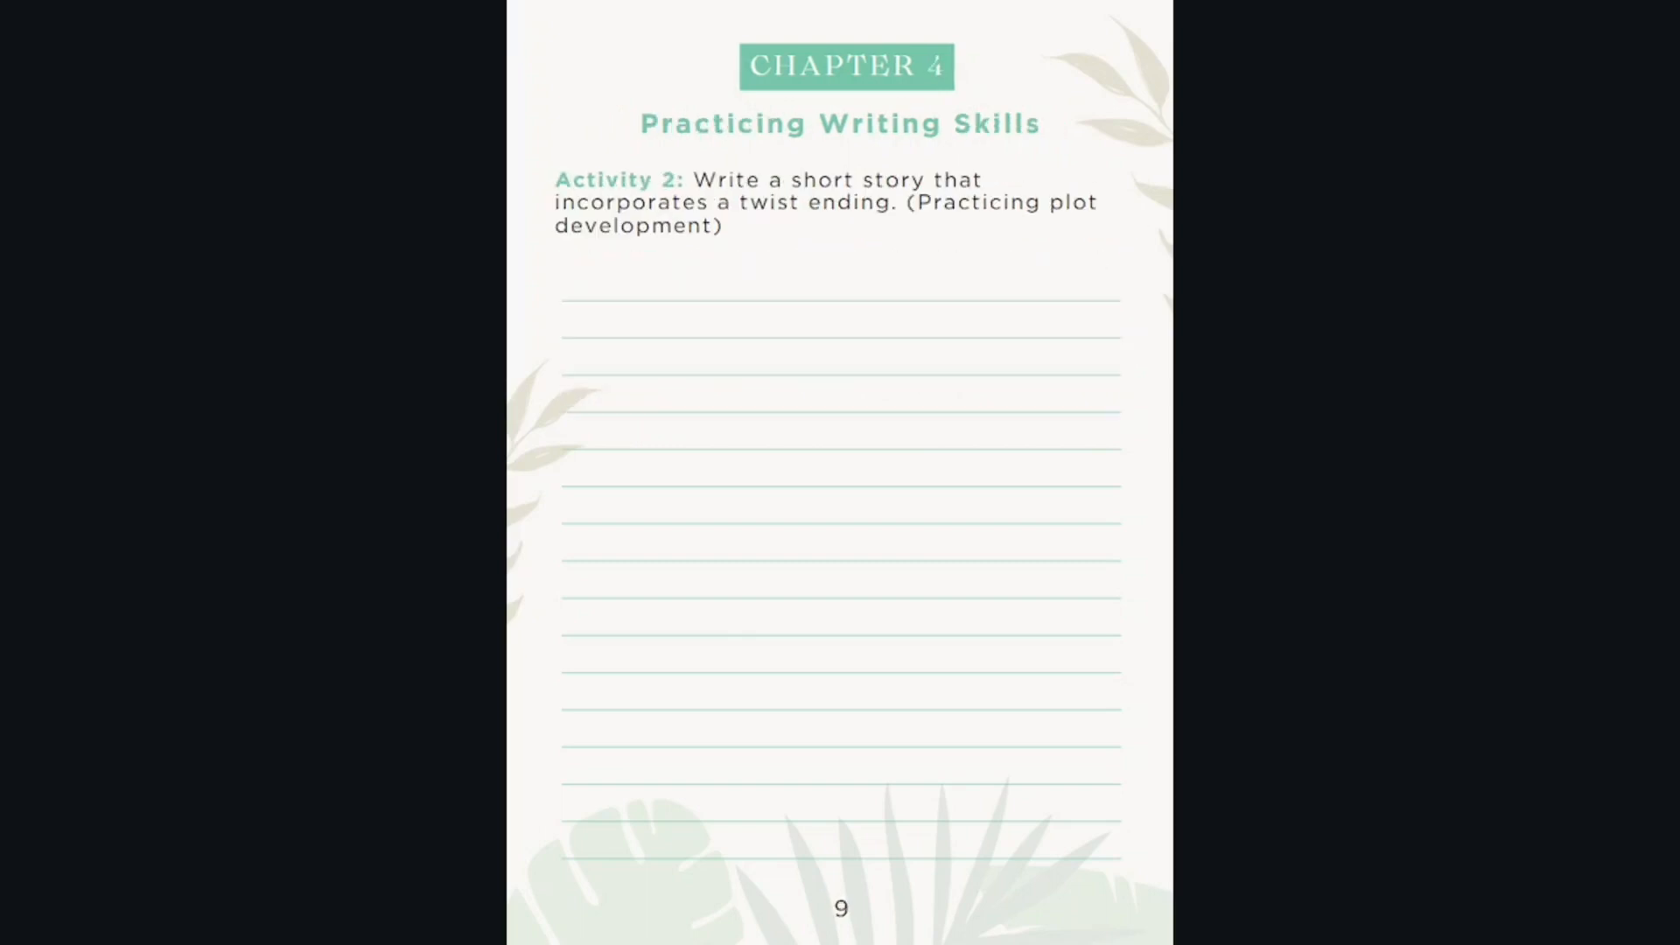
pyautogui.press('Right')
pyautogui.press('Right')
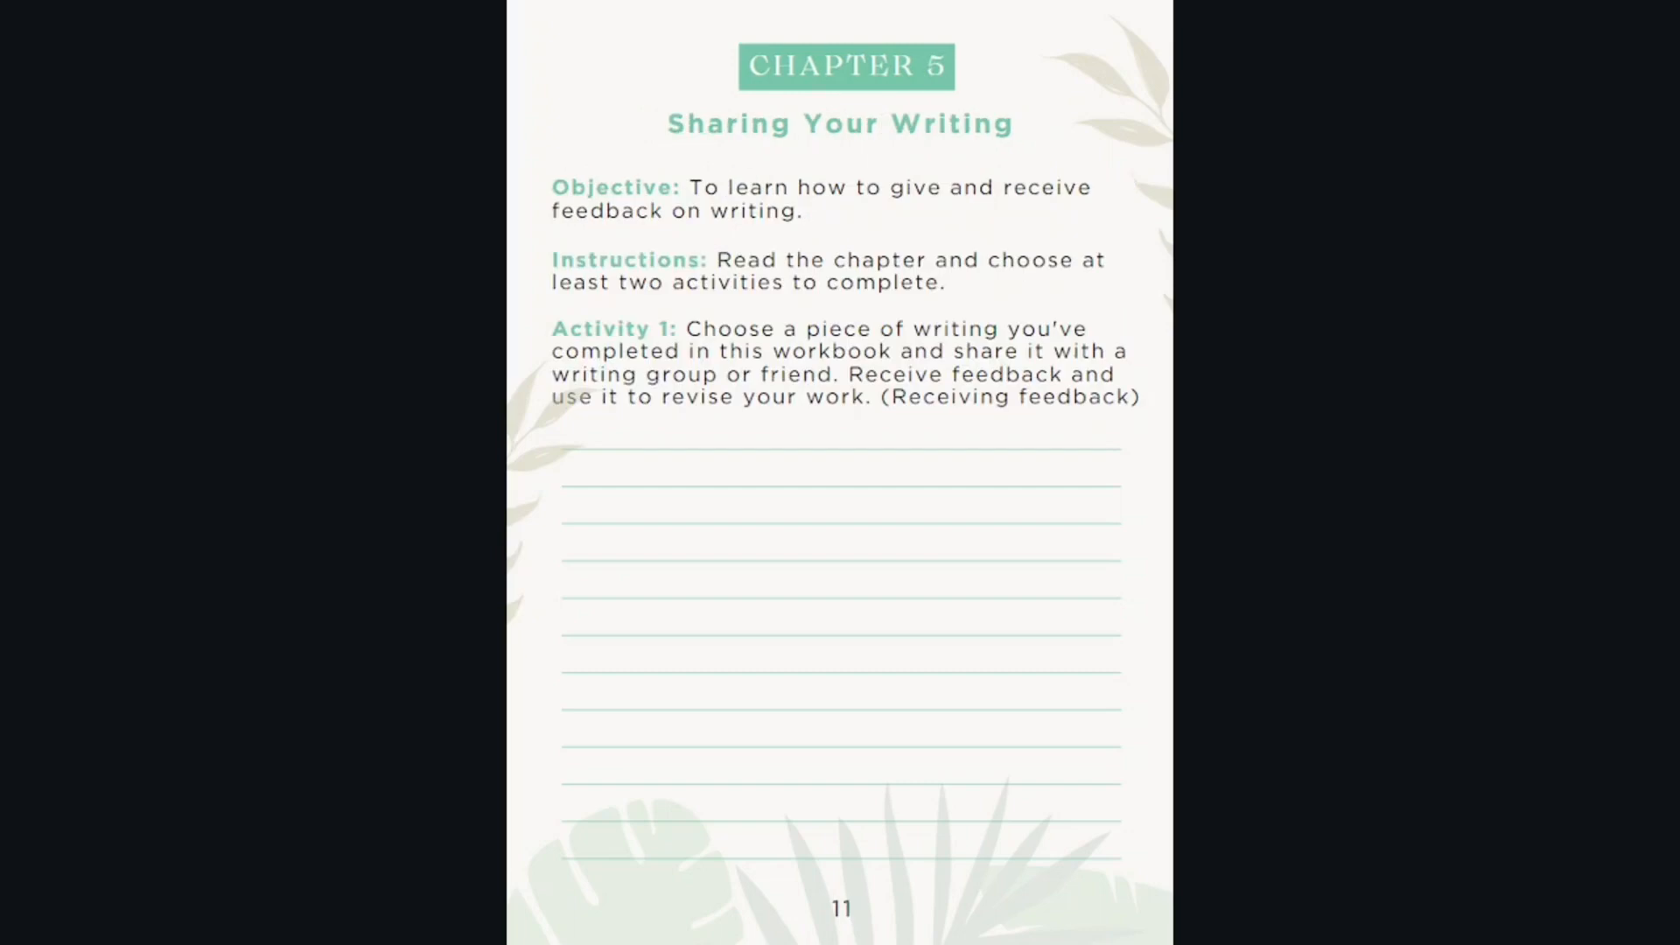
pyautogui.press('Right')
pyautogui.press('Right')
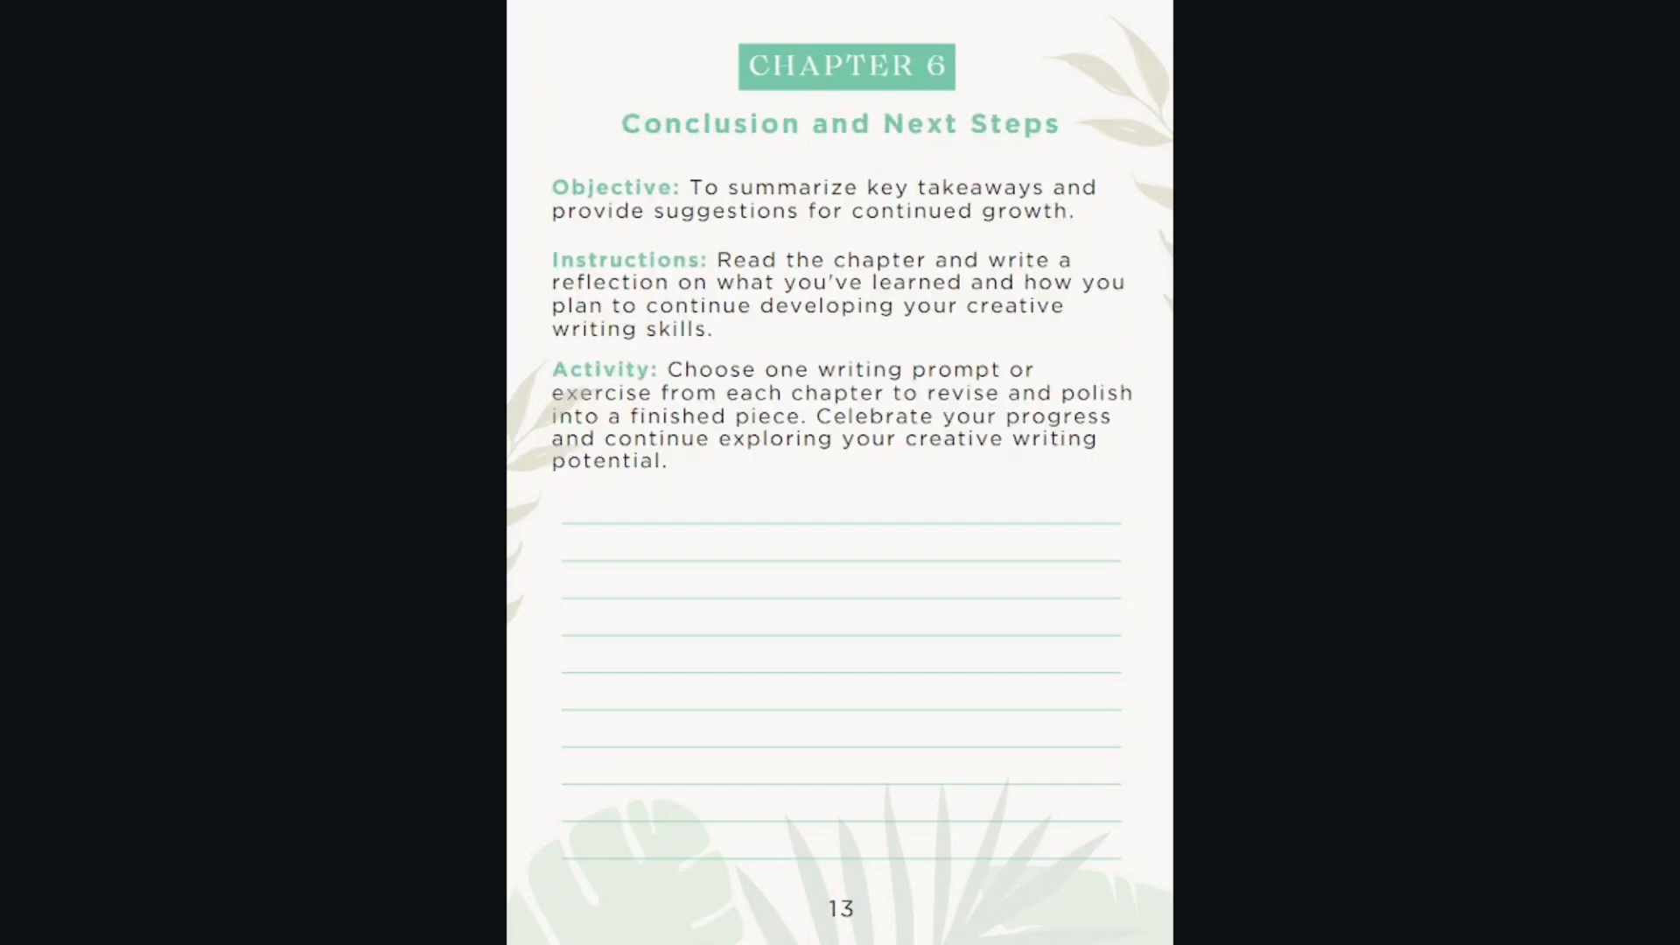
pyautogui.press('Escape')
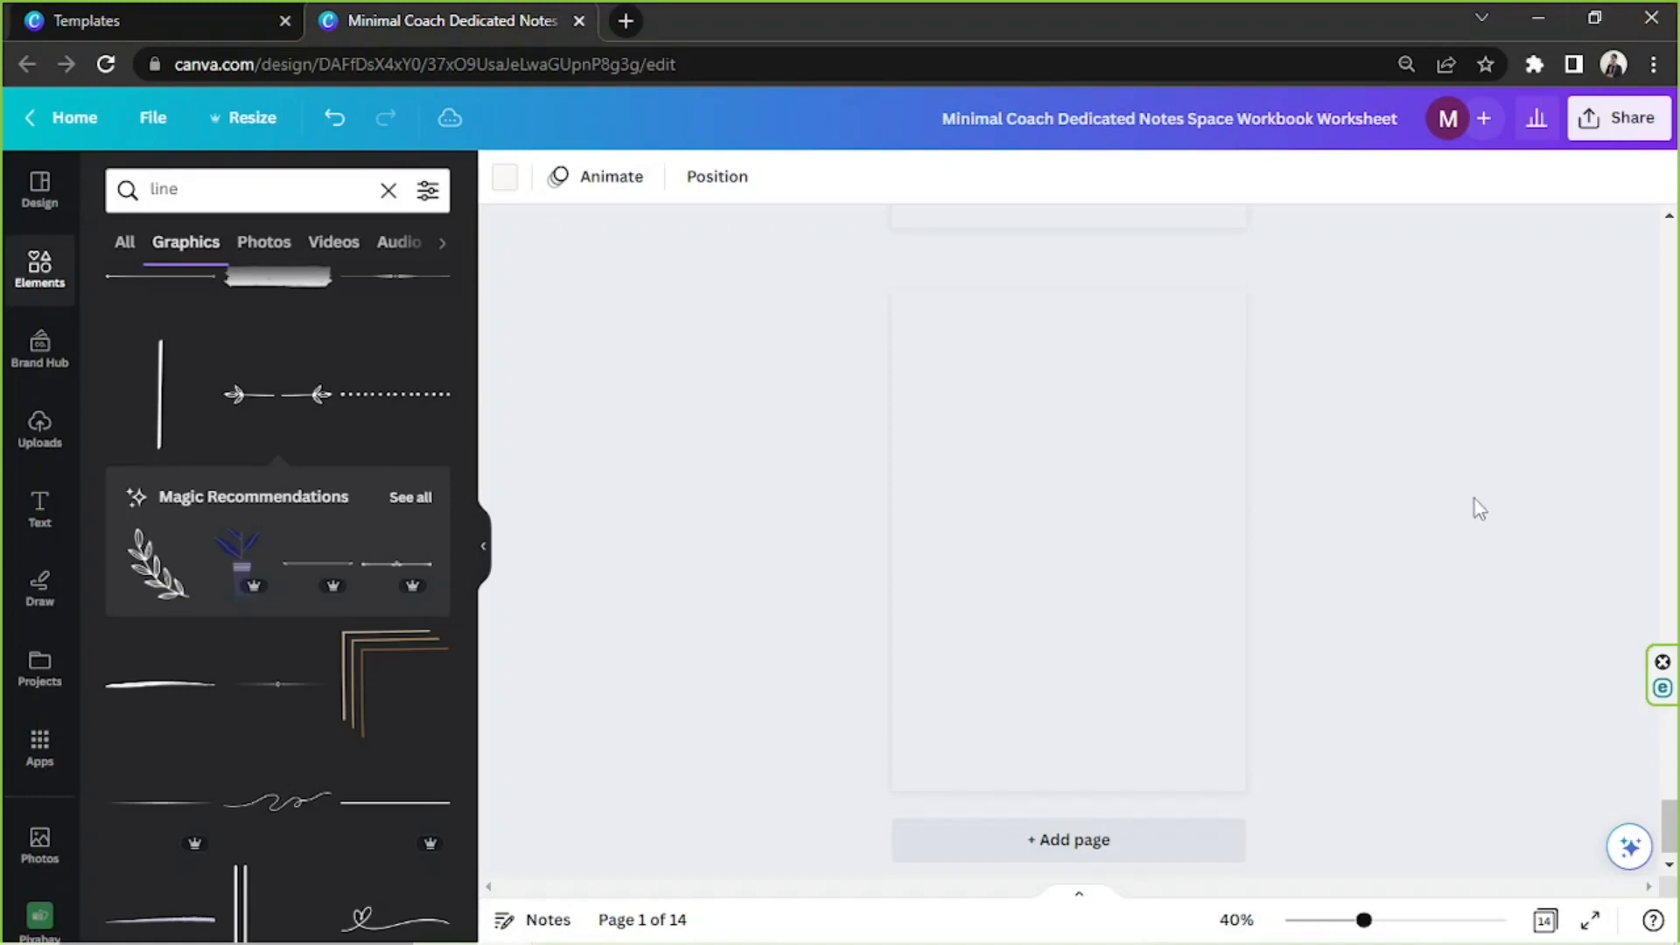
# Review the design's download settings, looking through the available file types and the page selection, and close them without downloading
pyautogui.scroll(15, 1479, 507)
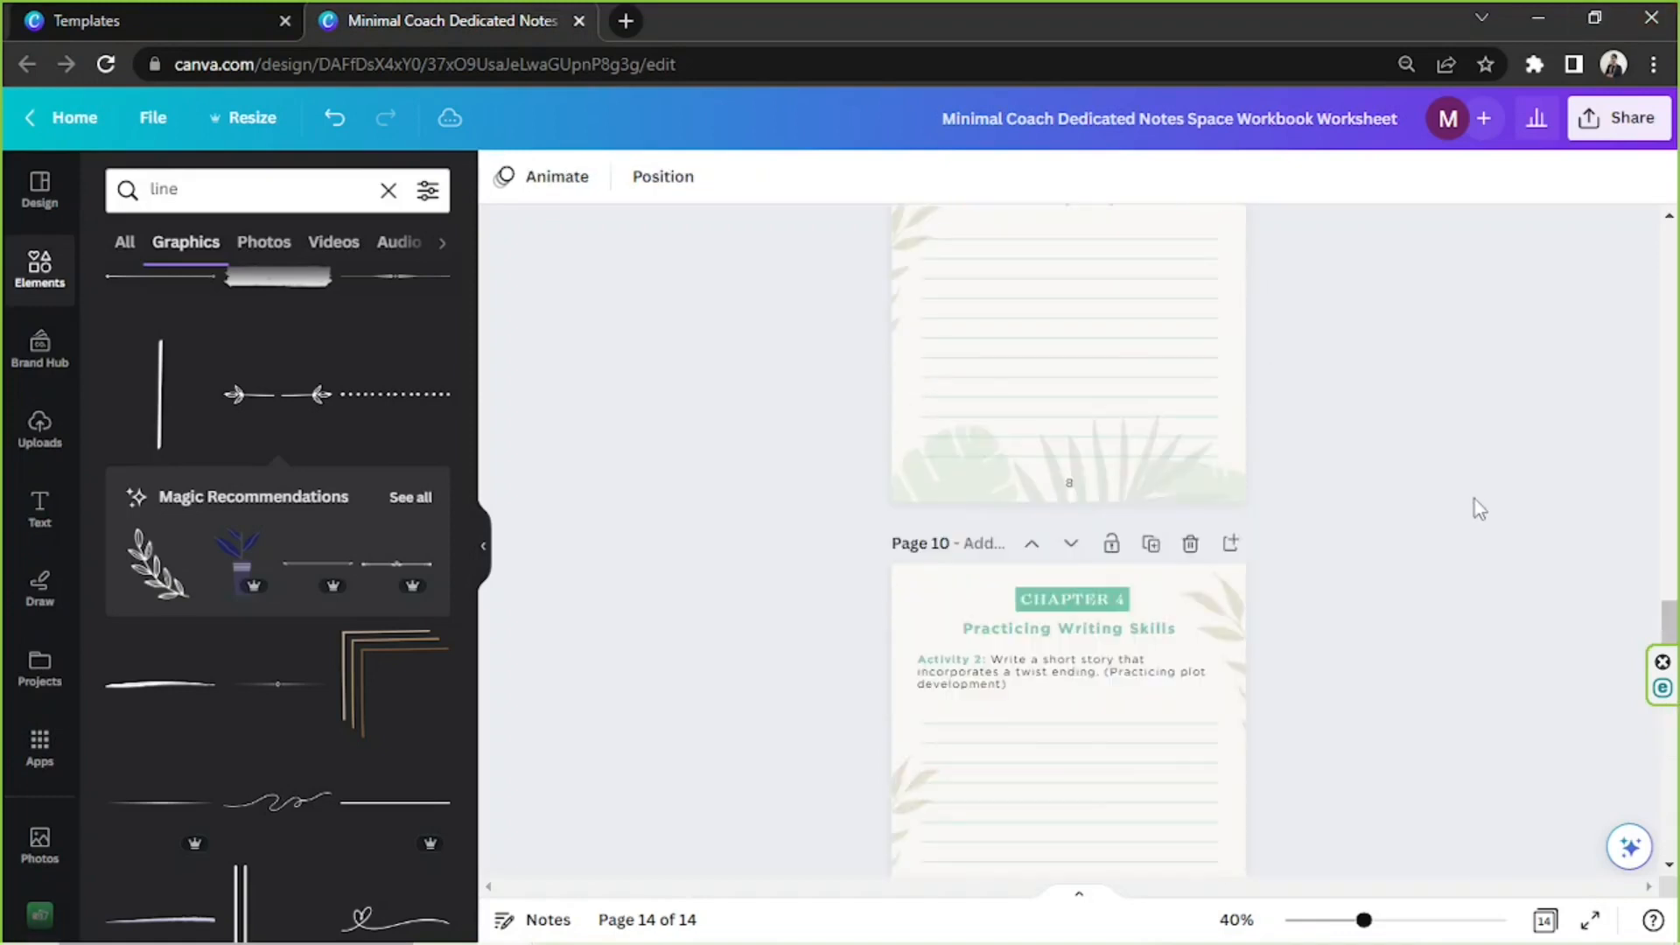
pyautogui.scroll(2, 1474, 499)
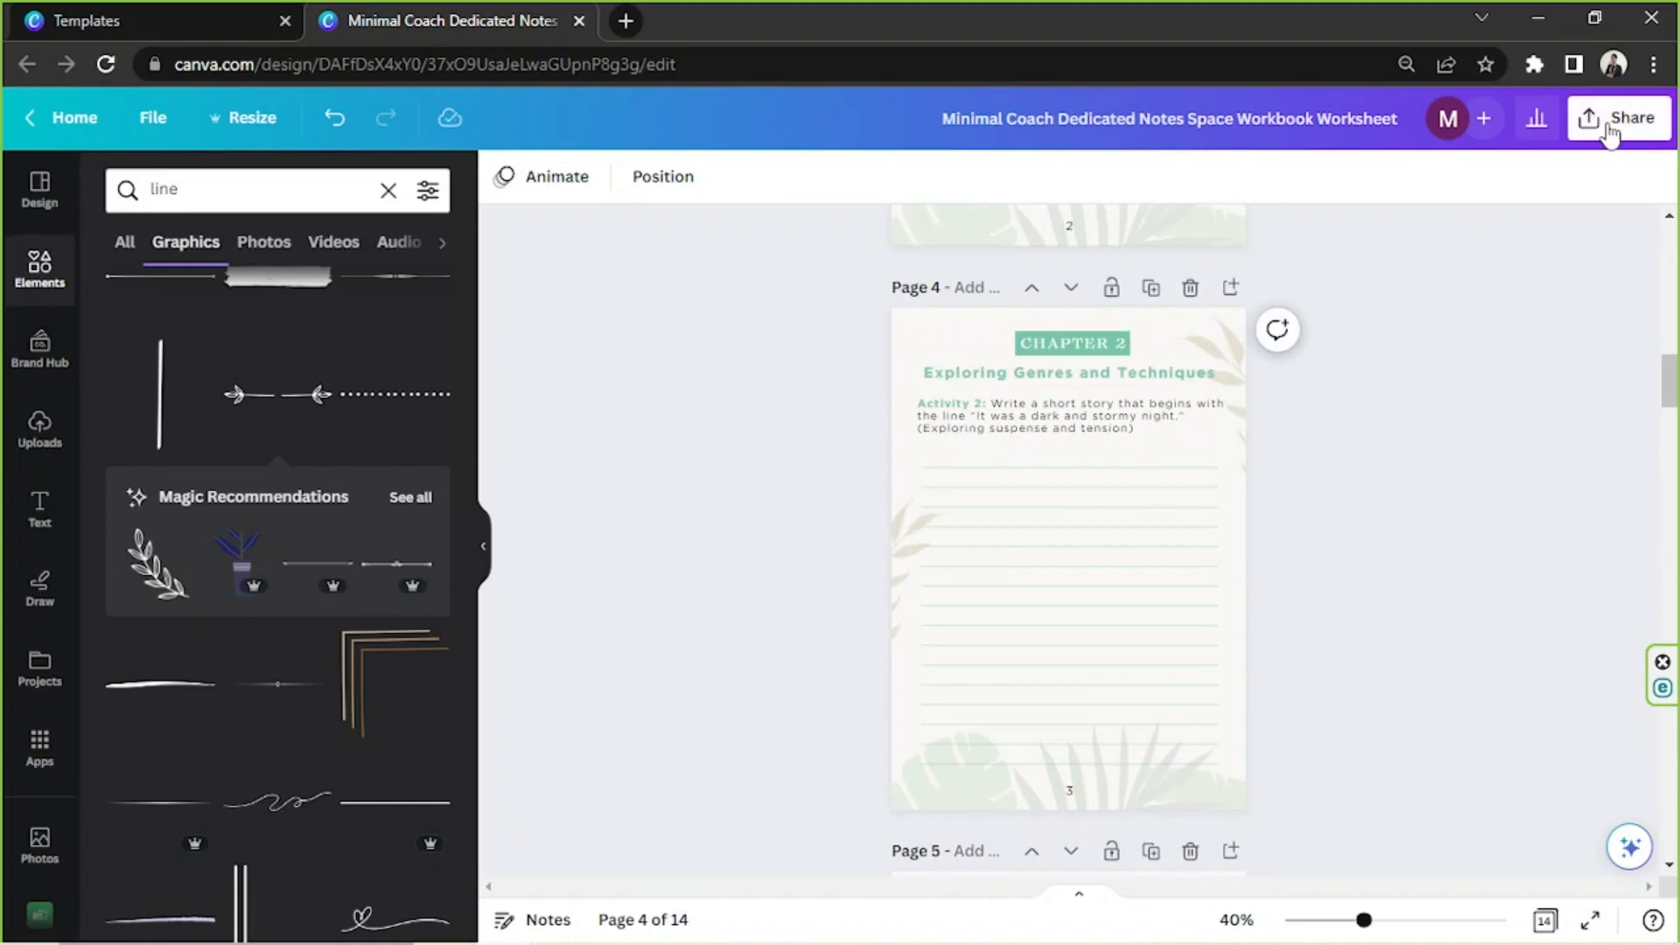
pyautogui.click(1608, 129)
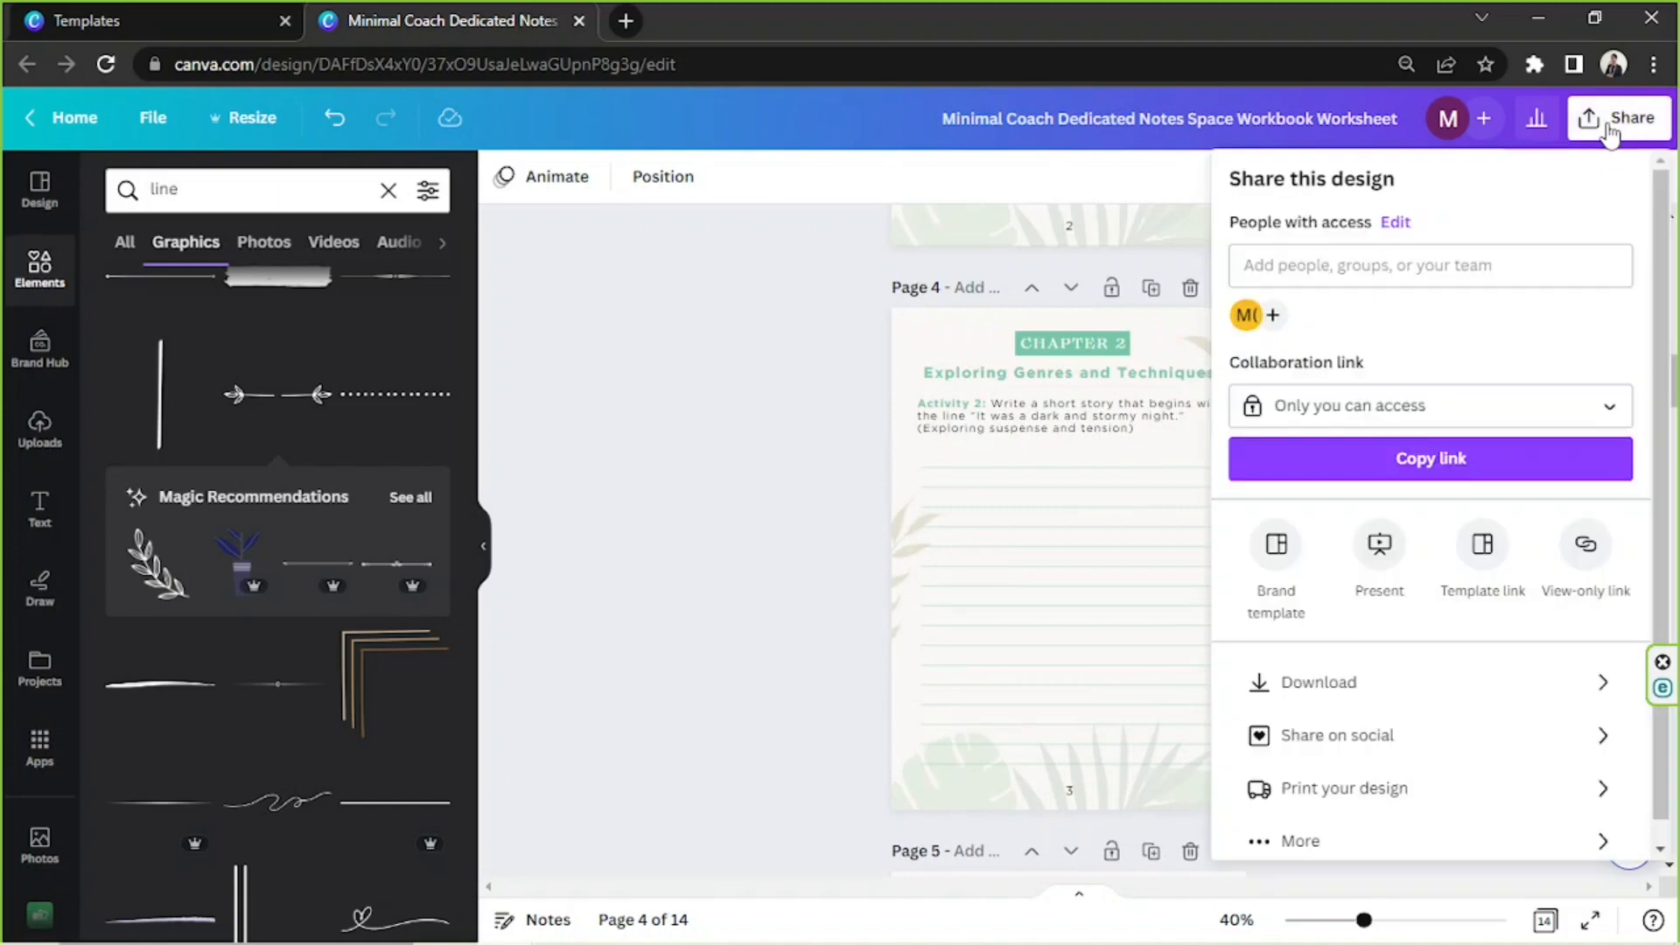
pyautogui.click(1352, 681)
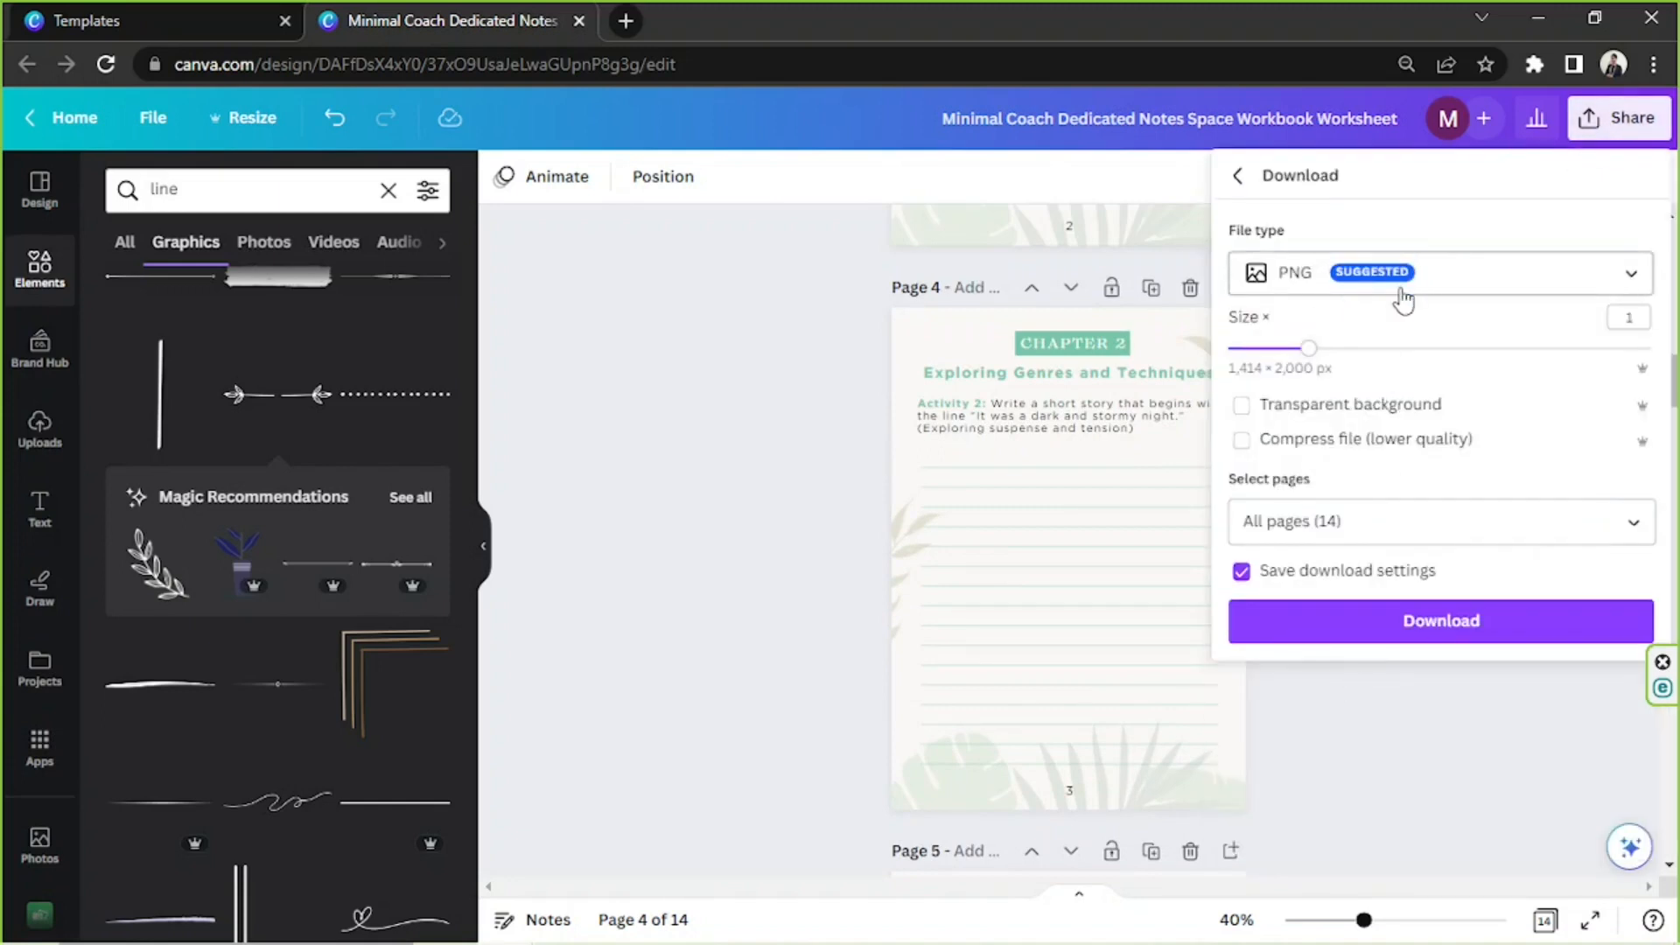
pyautogui.click(1398, 287)
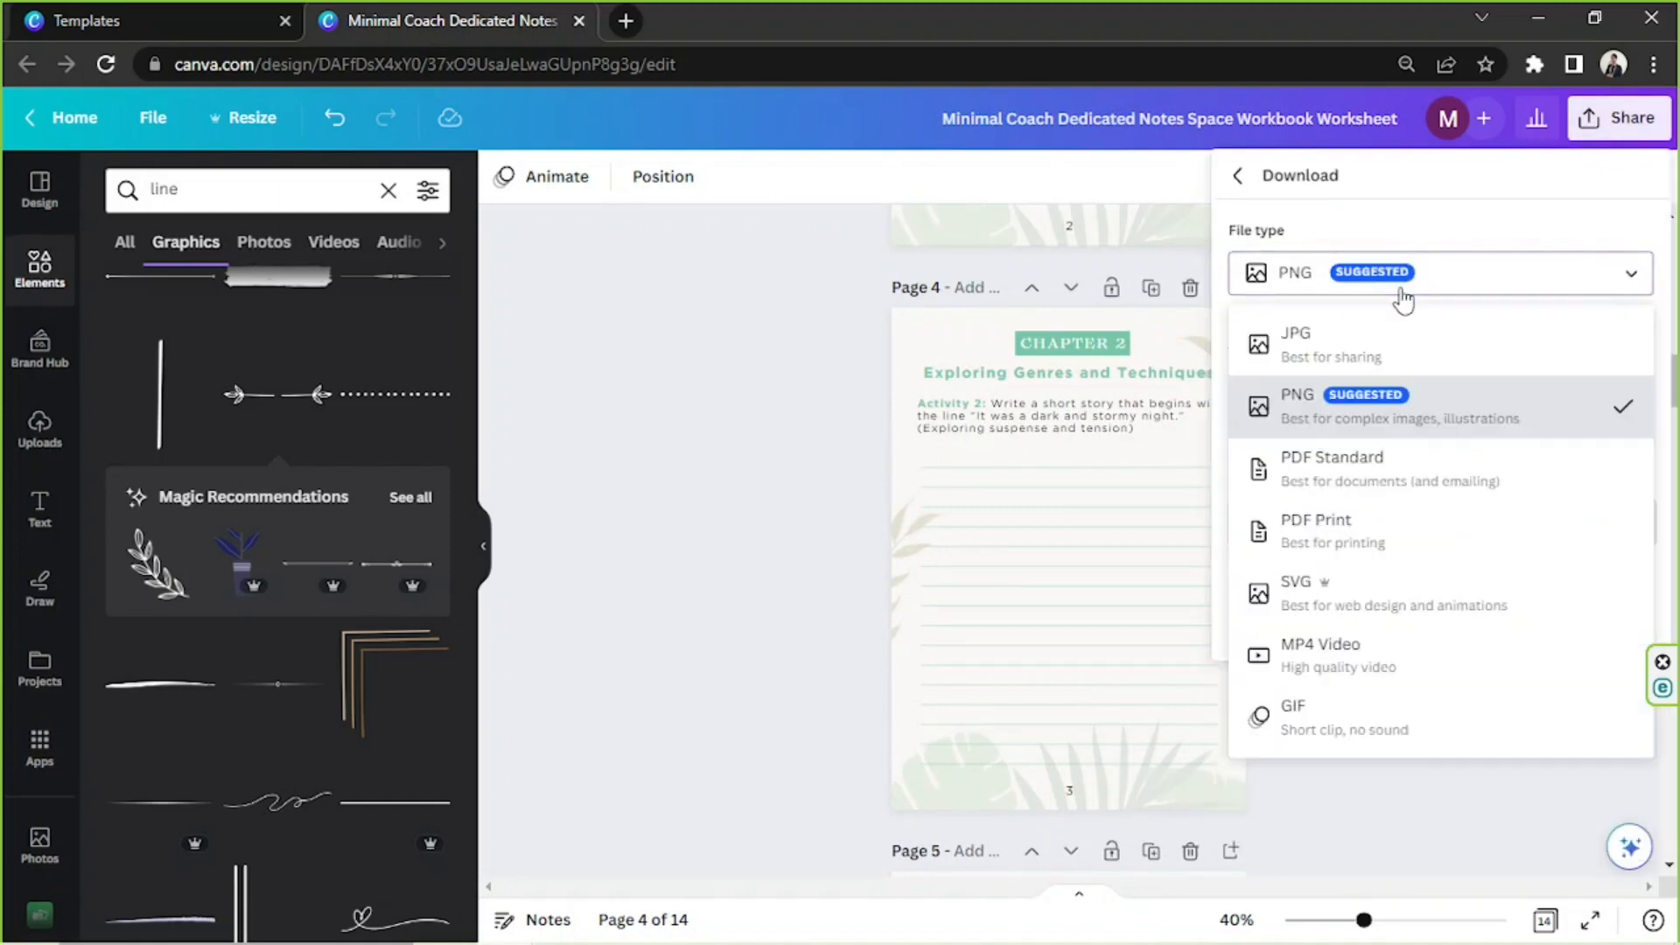
pyautogui.click(1350, 293)
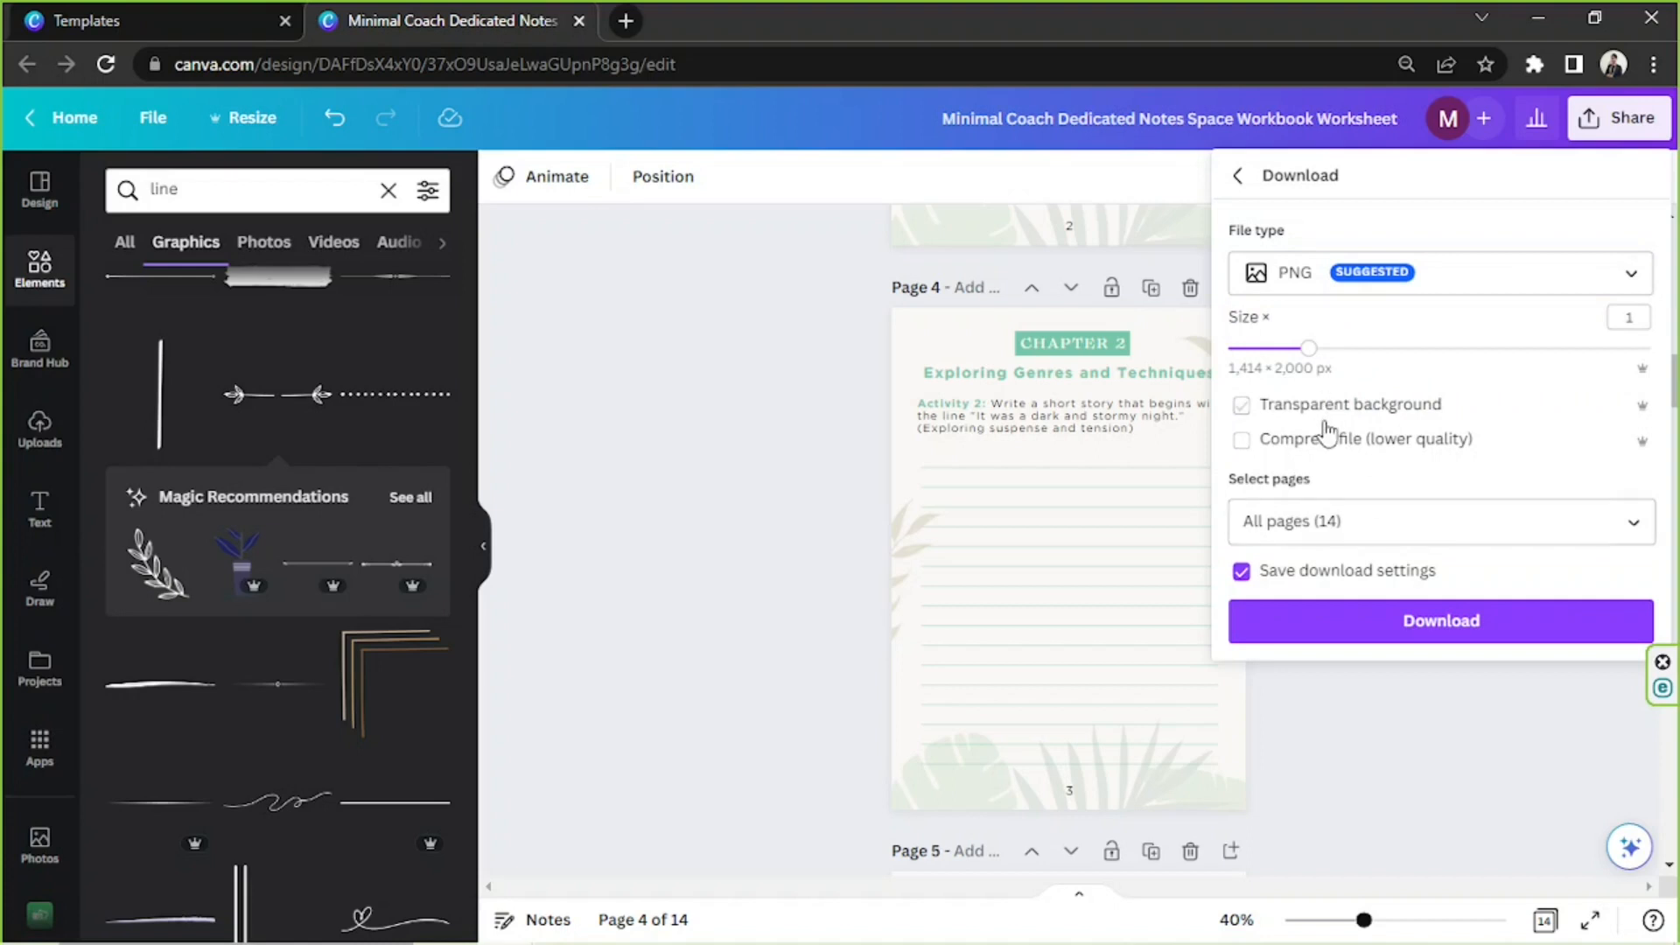
pyautogui.click(1321, 517)
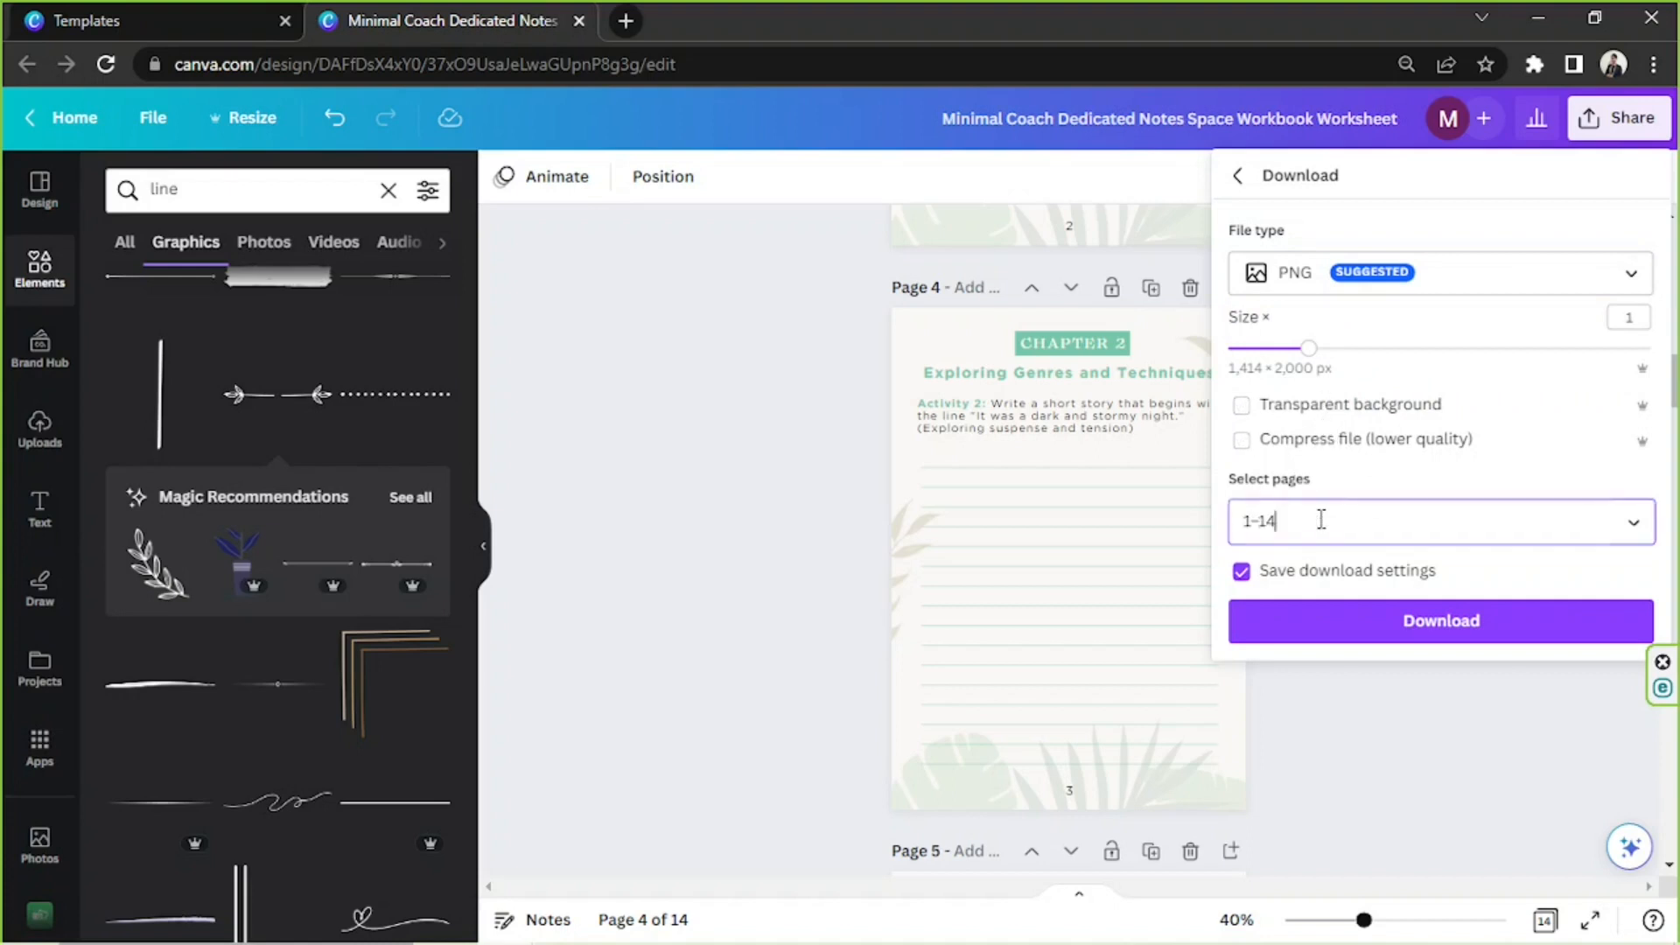
pyautogui.click(1324, 521)
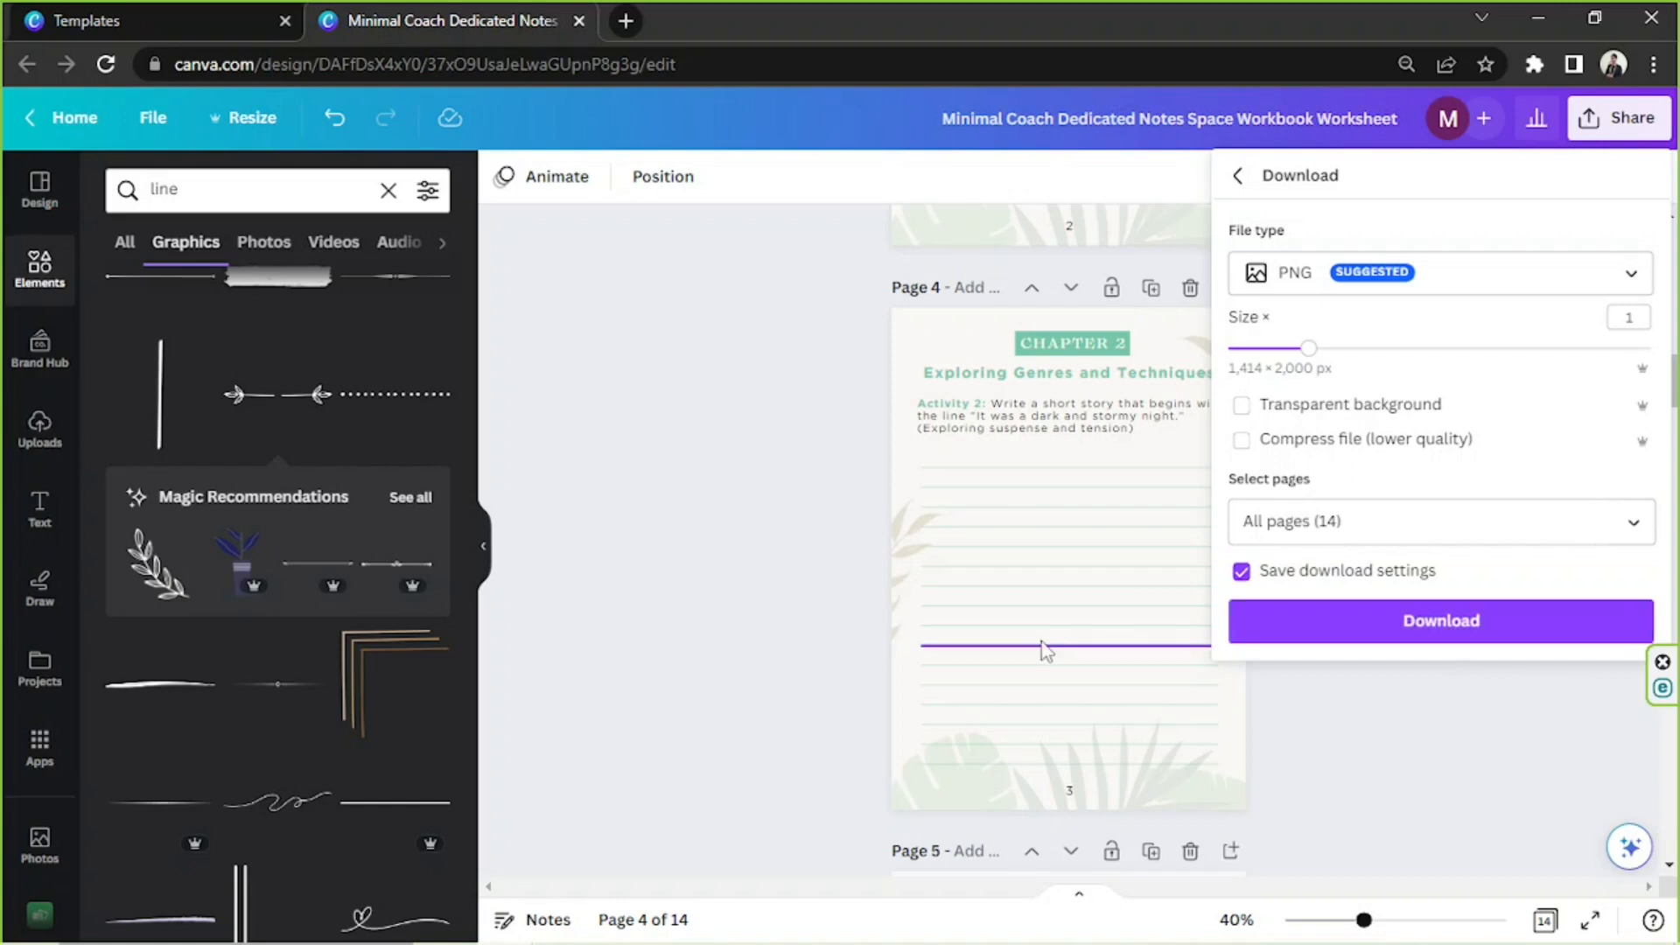
pyautogui.click(768, 674)
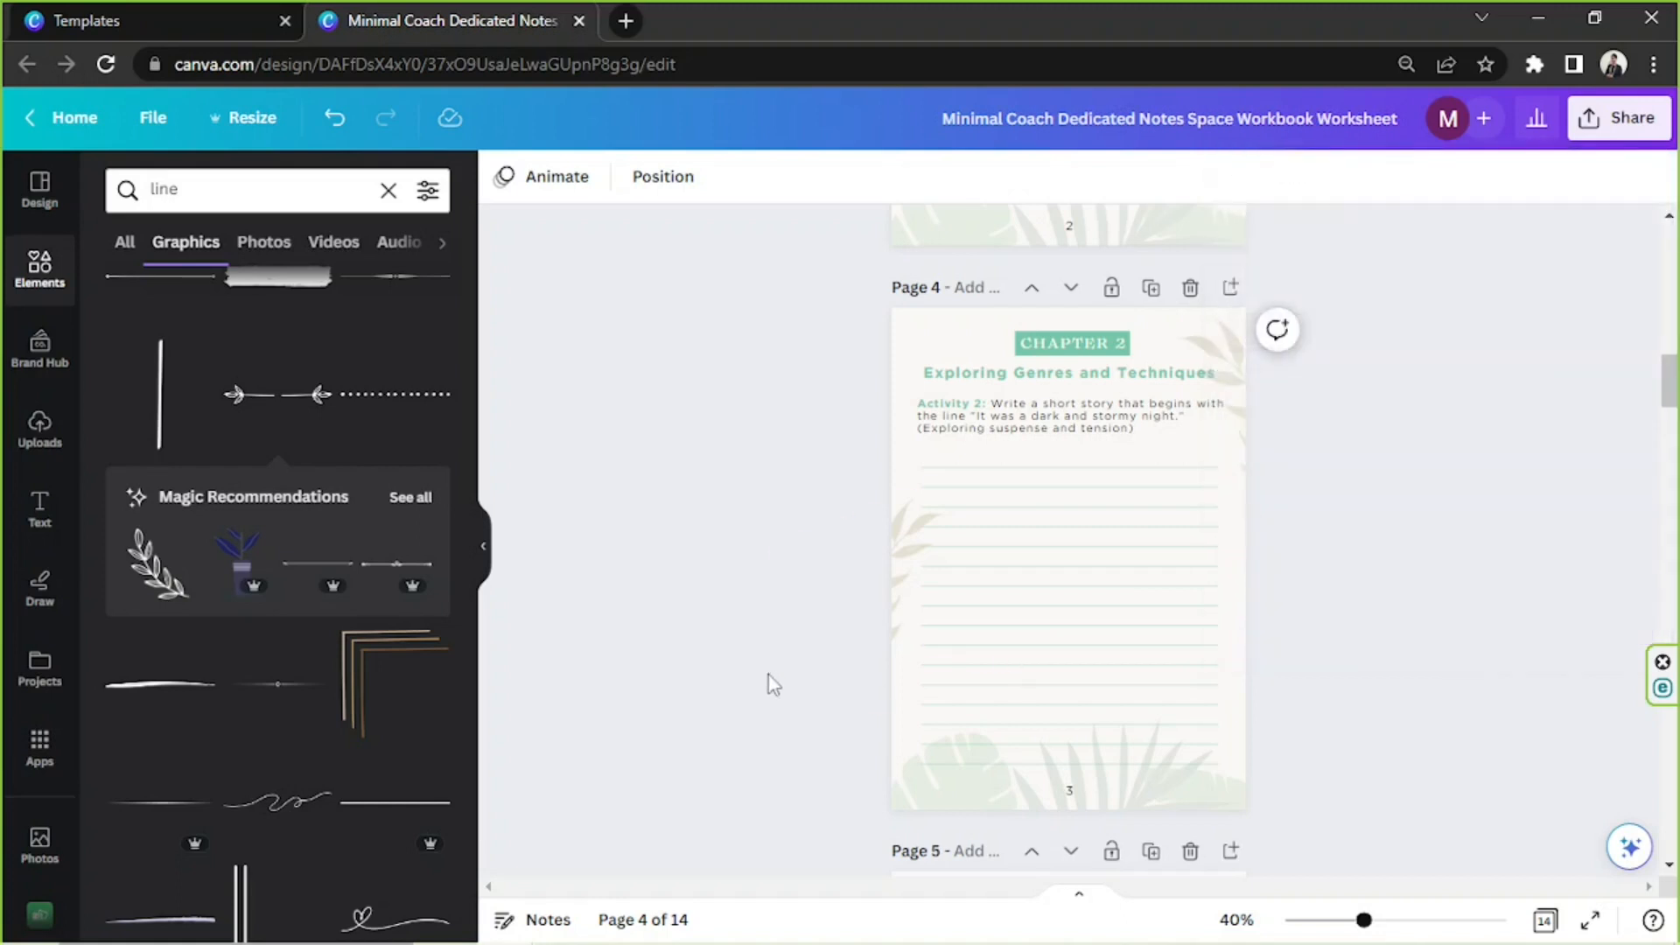